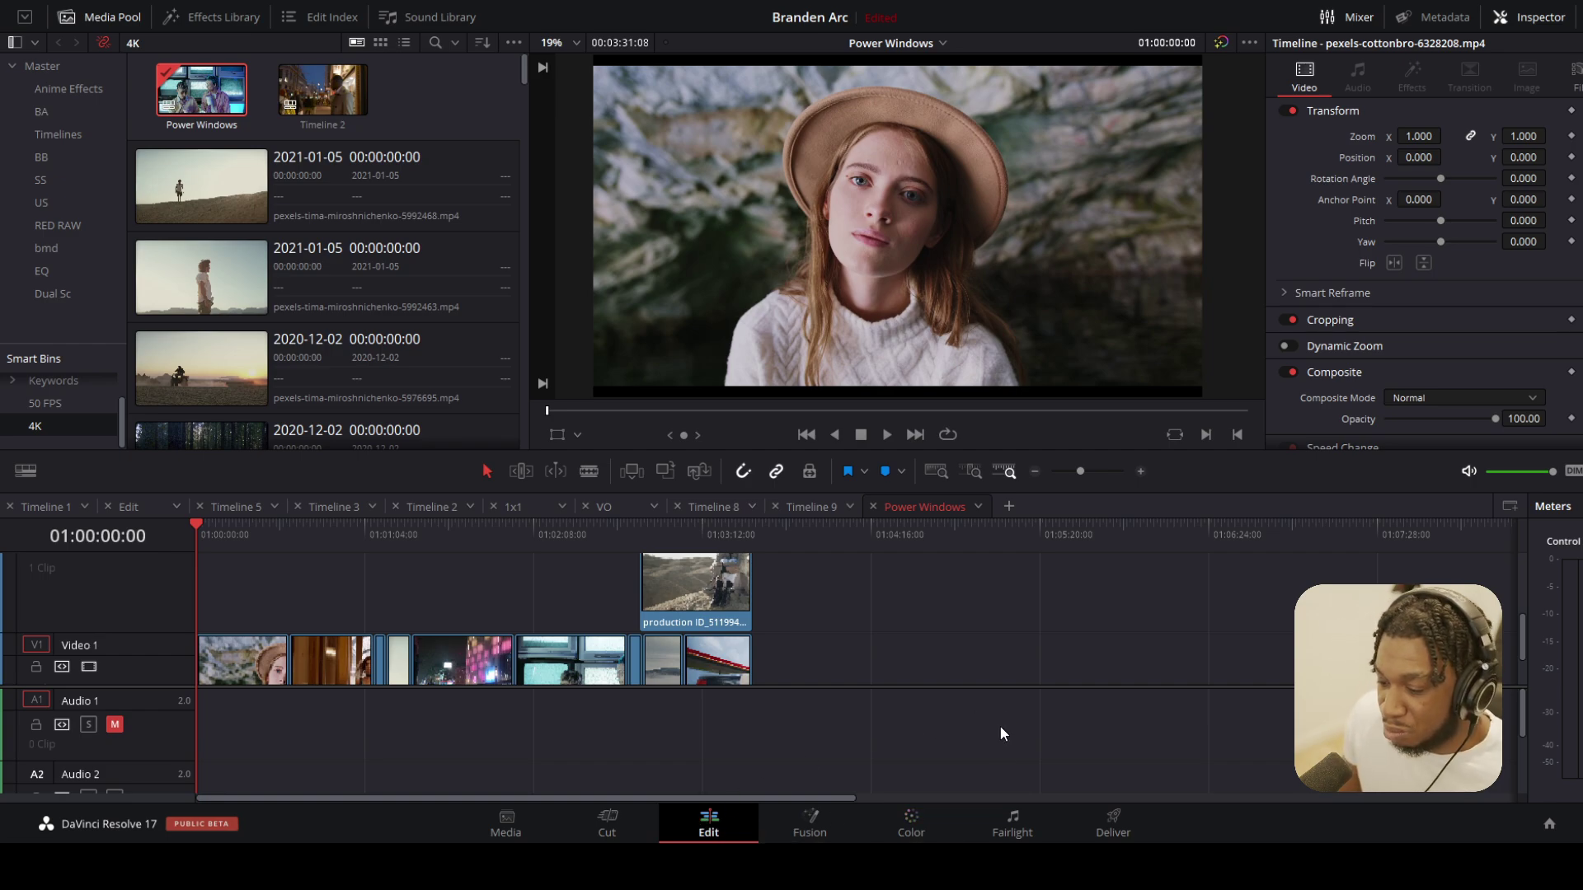
Open the Window controls on the Color page and look through the available window shapes
{"action": "left_click", "coordinate": [929, 814]}
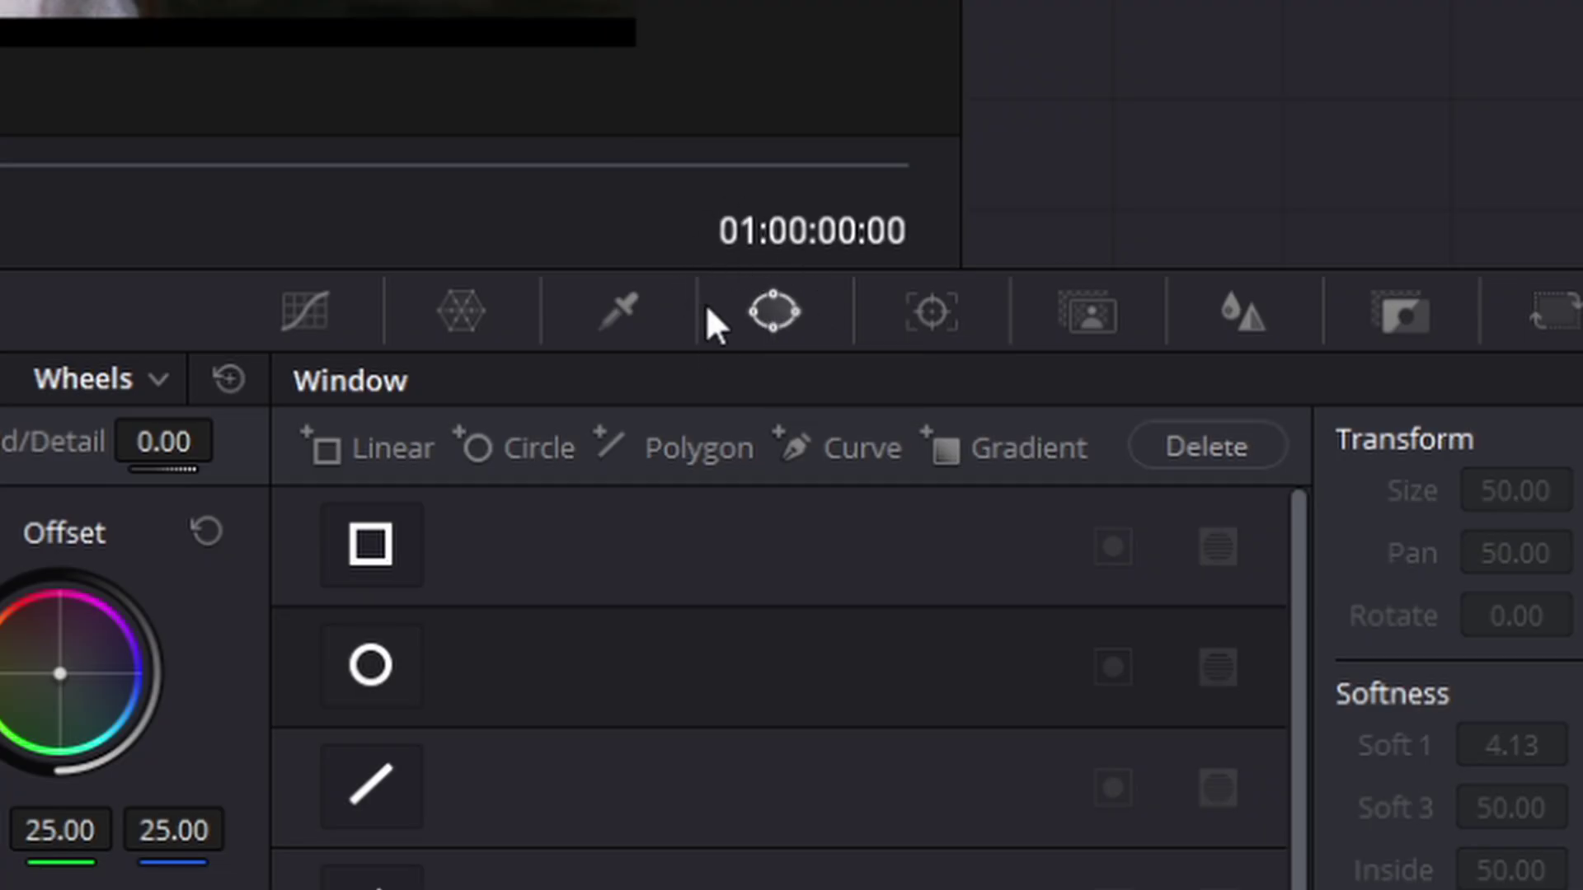
{"action": "left_click", "coordinate": [355, 320]}
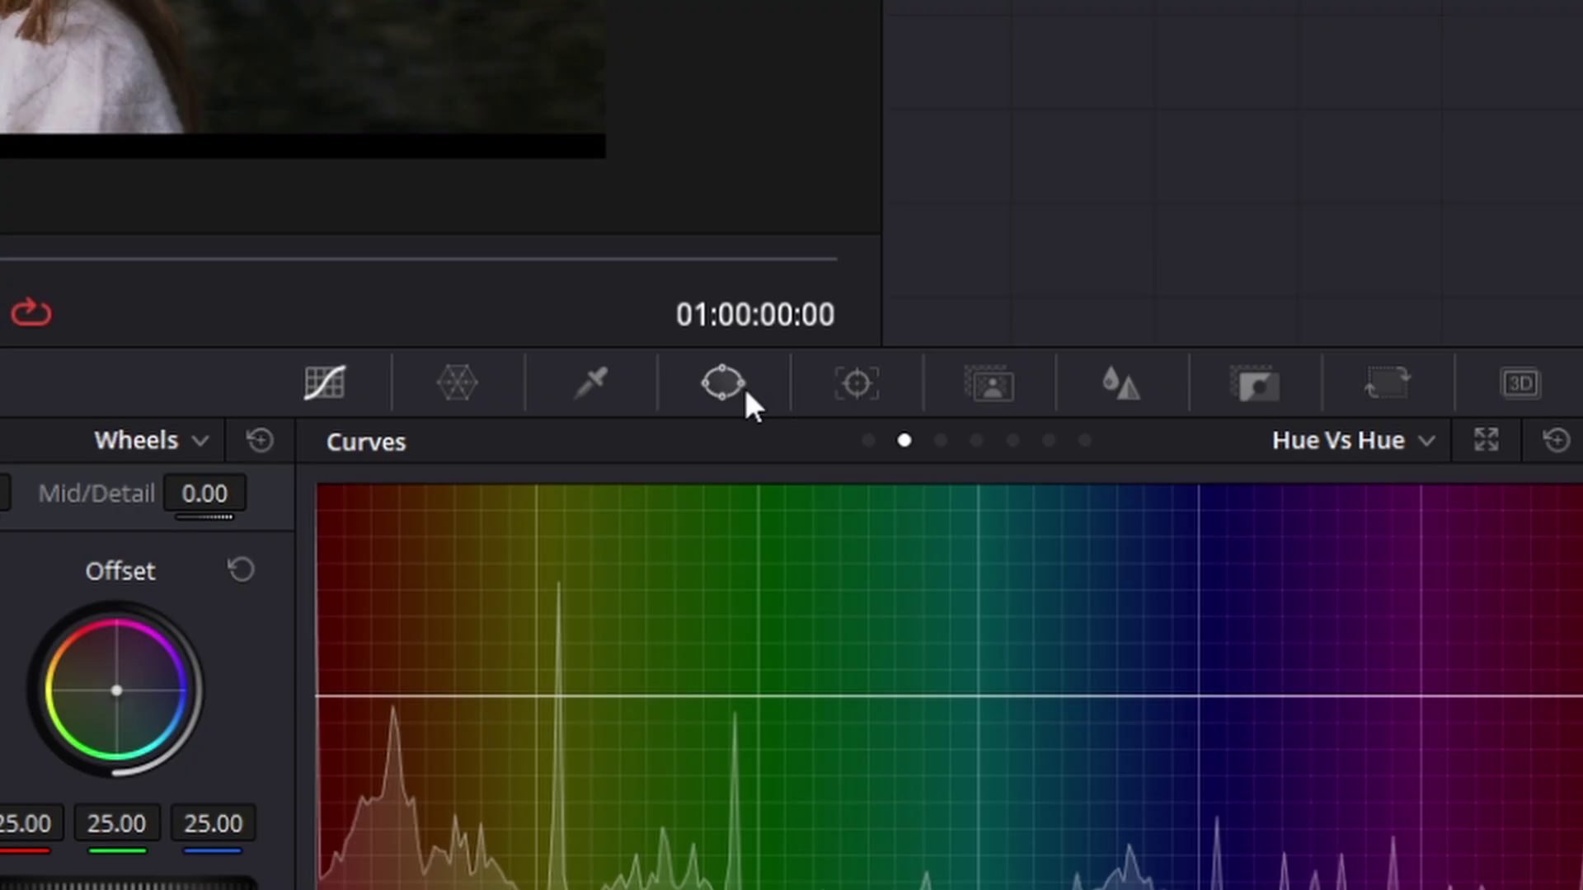
{"action": "left_click", "coordinate": [725, 379]}
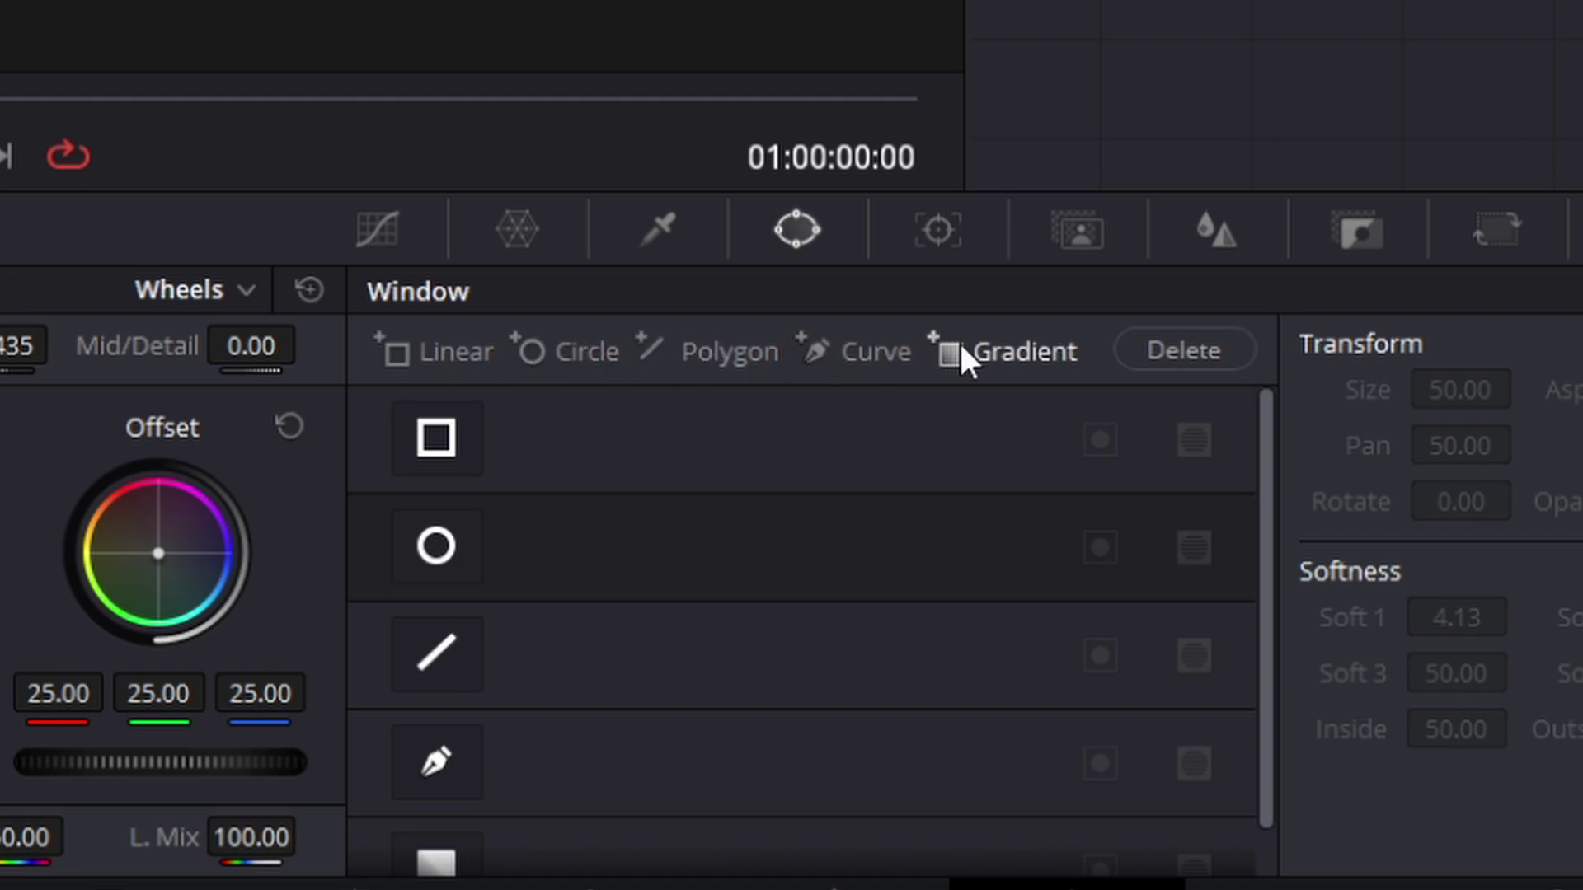
{"action": "scroll", "coordinate": [536, 425], "scroll_direction": "down", "scroll_amount": 1}
{"action": "scroll", "coordinate": [494, 470], "scroll_direction": "up", "scroll_amount": 1}
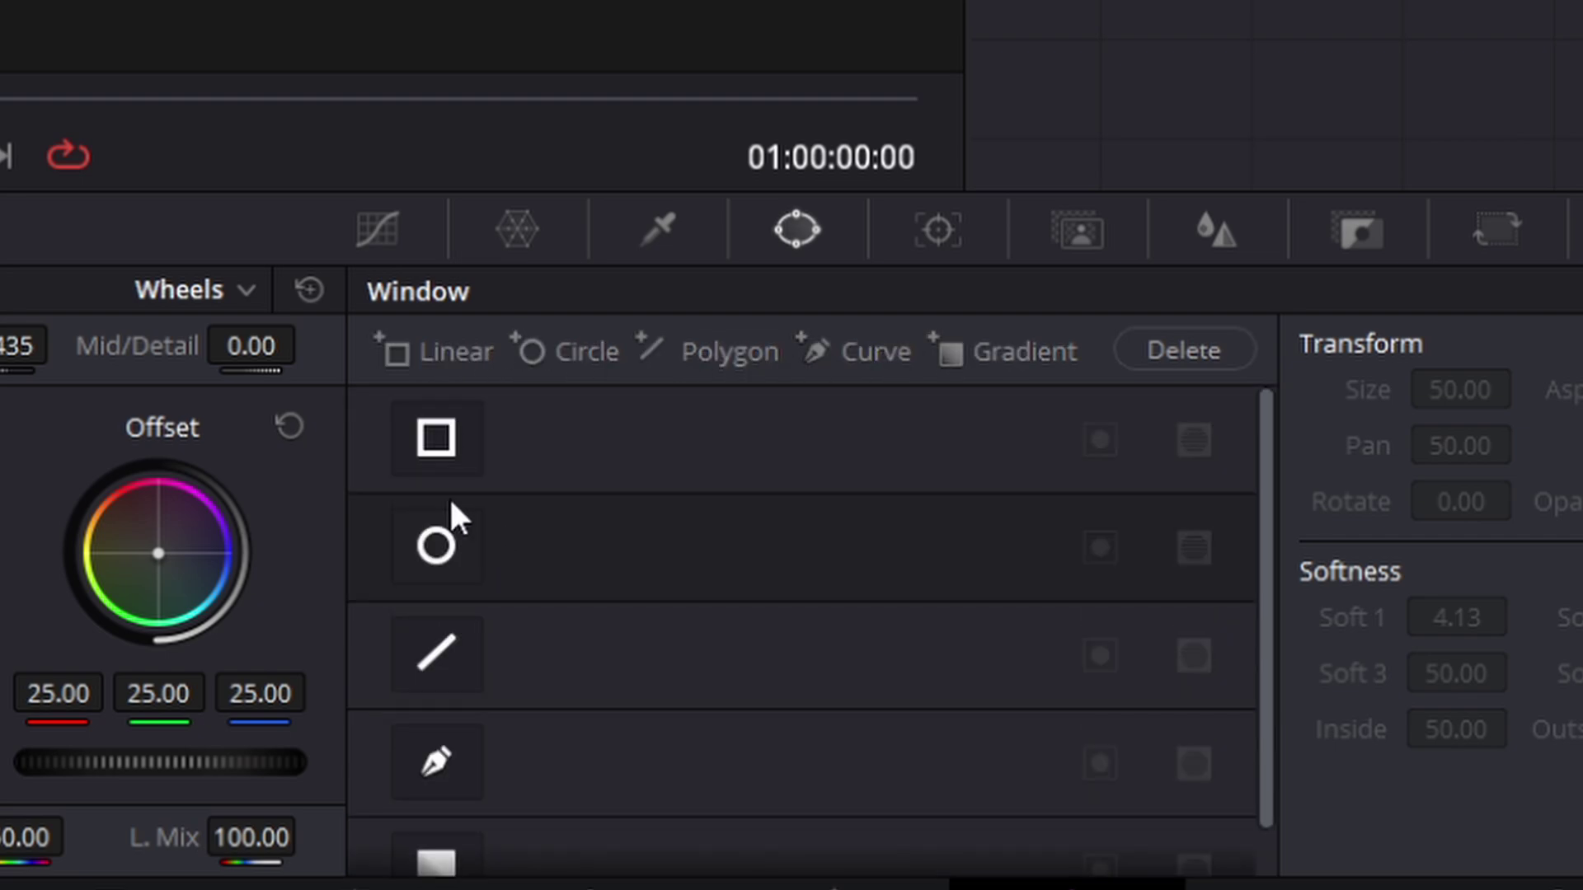
{"action": "scroll", "coordinate": [435, 449], "scroll_direction": "down", "scroll_amount": 1}
{"action": "scroll", "coordinate": [435, 577], "scroll_direction": "up", "scroll_amount": 1}
Switch the preset linear, circle and polygon windows on and off one after another
{"action": "left_click", "coordinate": [436, 442]}
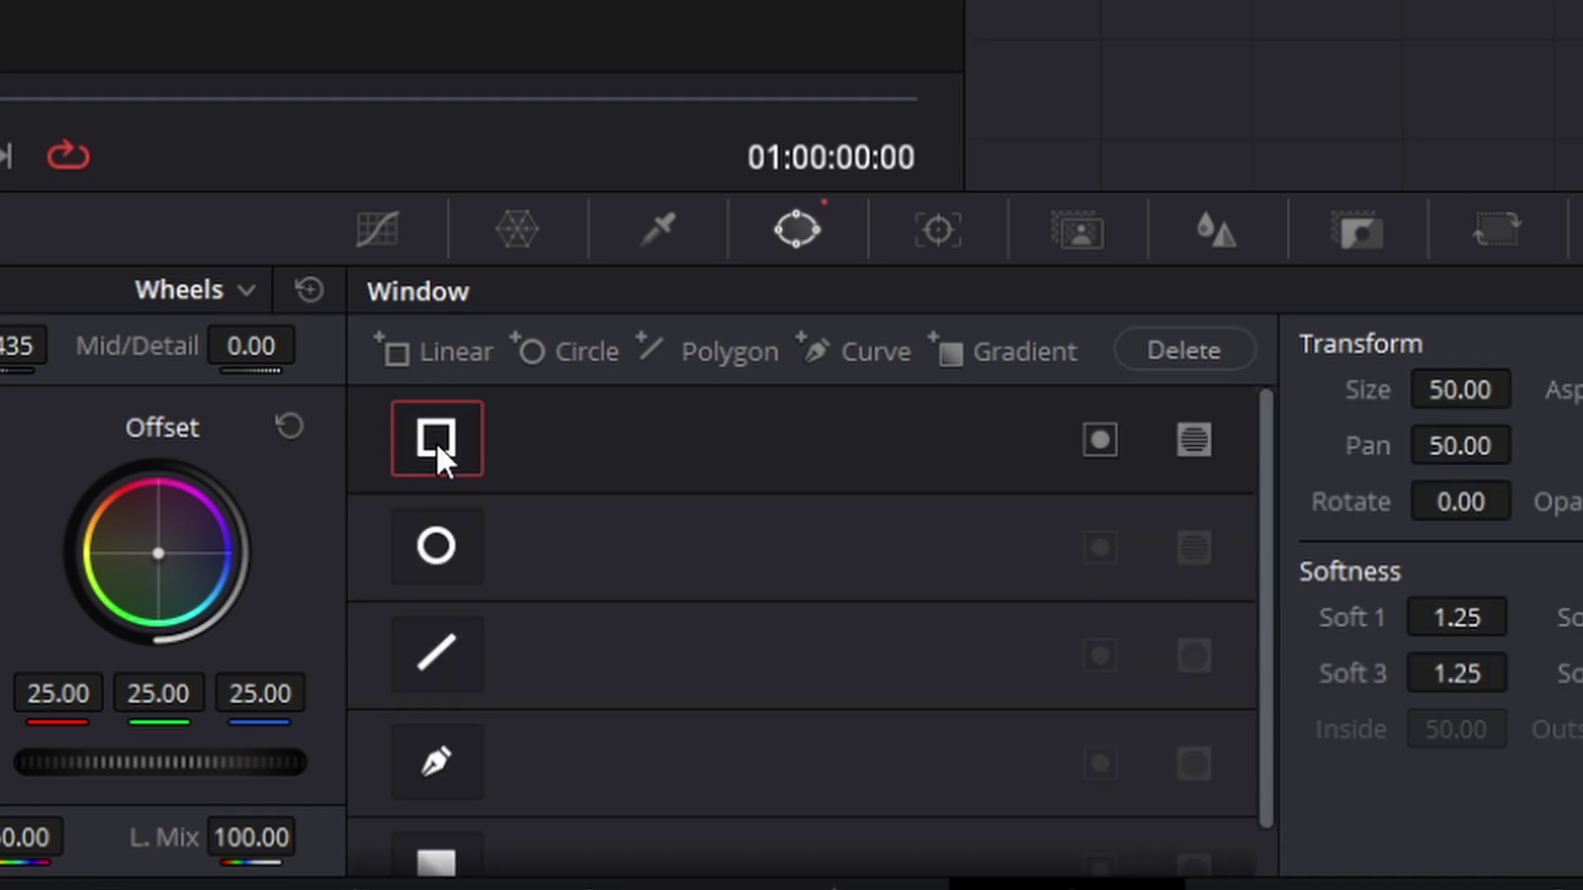
{"action": "left_click", "coordinate": [435, 440]}
{"action": "left_click", "coordinate": [437, 527]}
{"action": "left_click", "coordinate": [437, 530]}
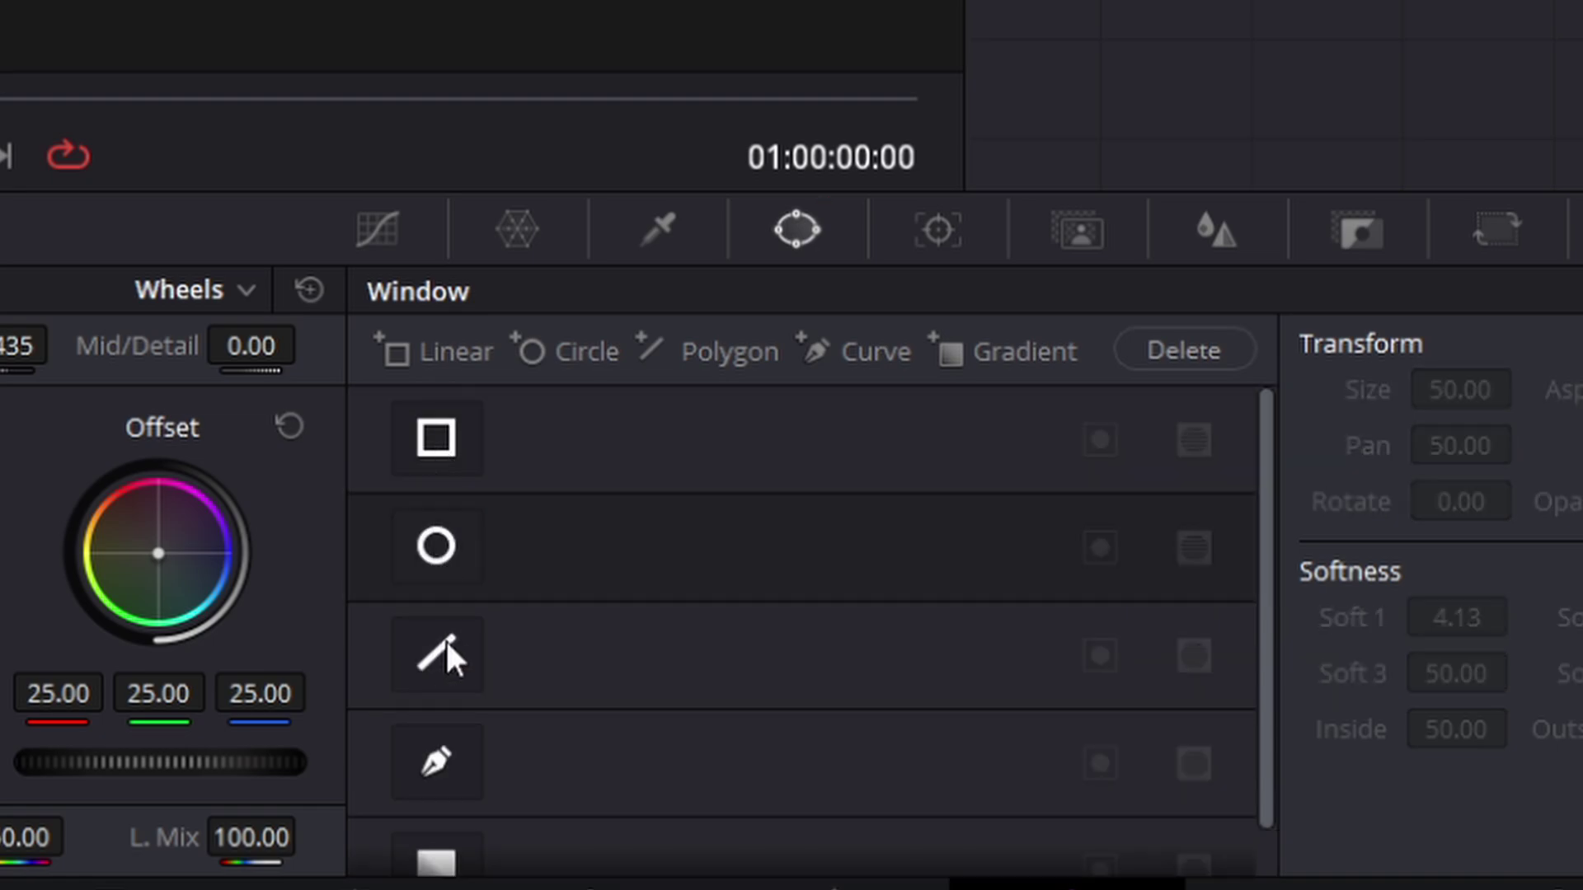
{"action": "left_click", "coordinate": [447, 638]}
{"action": "left_click", "coordinate": [447, 638]}
{"action": "scroll", "coordinate": [438, 742], "scroll_direction": "down", "scroll_amount": 1}
{"action": "scroll", "coordinate": [437, 726], "scroll_direction": "up", "scroll_amount": 1}
Add extra linear windows and spread them over the centre, right and left of the picture
{"action": "left_click", "coordinate": [429, 361]}
{"action": "left_click", "coordinate": [429, 363]}
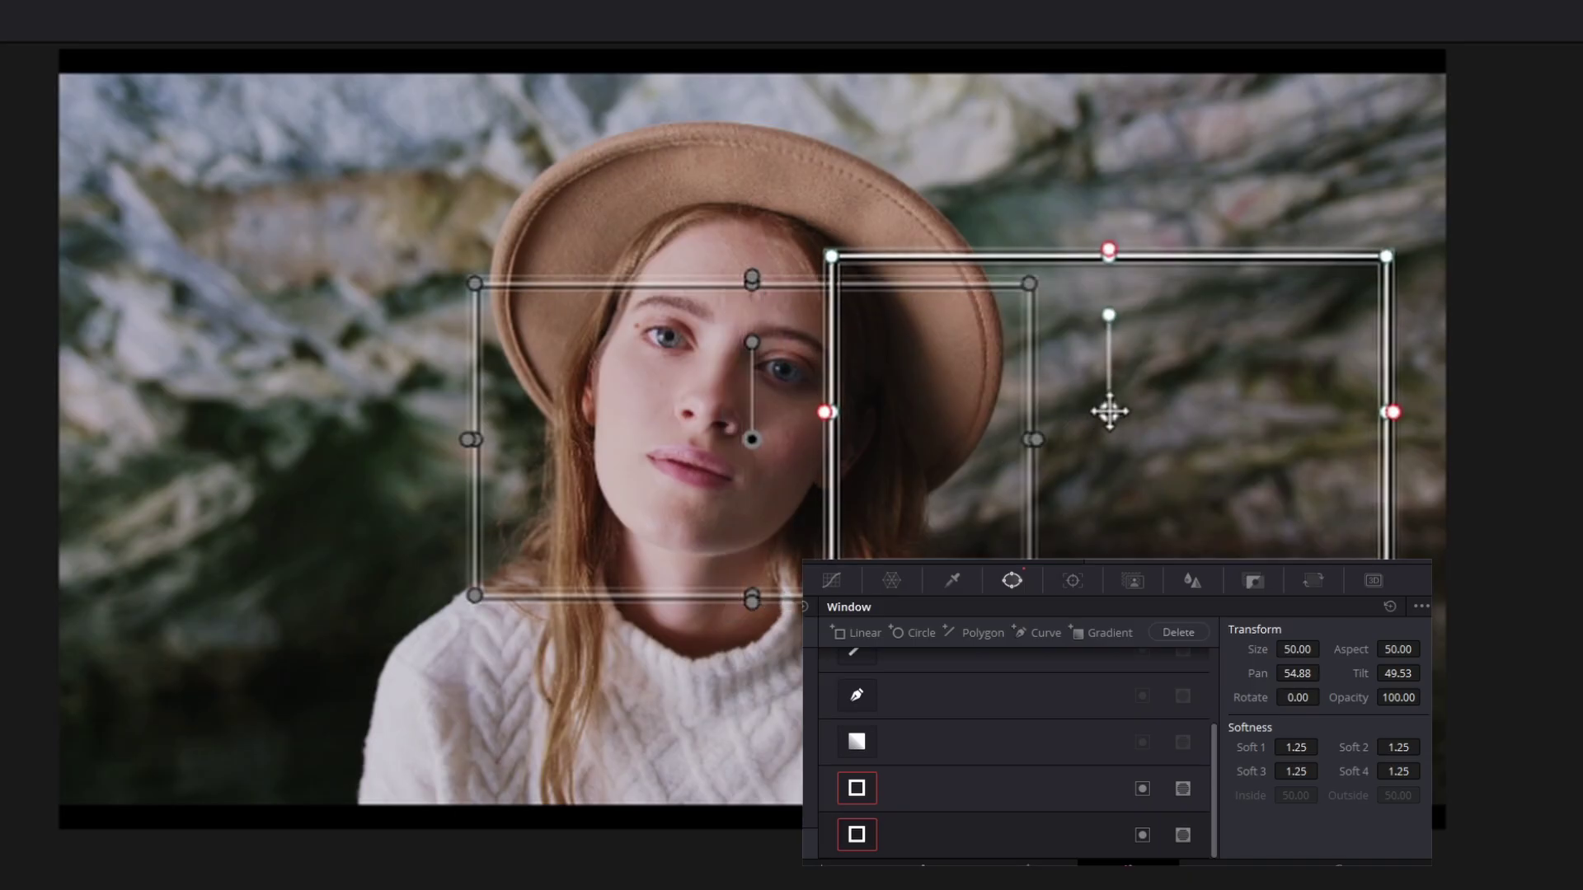
{"action": "left_click_drag", "start_coordinate": [1106, 413], "coordinate": [1109, 410]}
{"action": "left_click", "coordinate": [863, 632]}
{"action": "left_click_drag", "start_coordinate": [933, 499], "coordinate": [505, 545]}
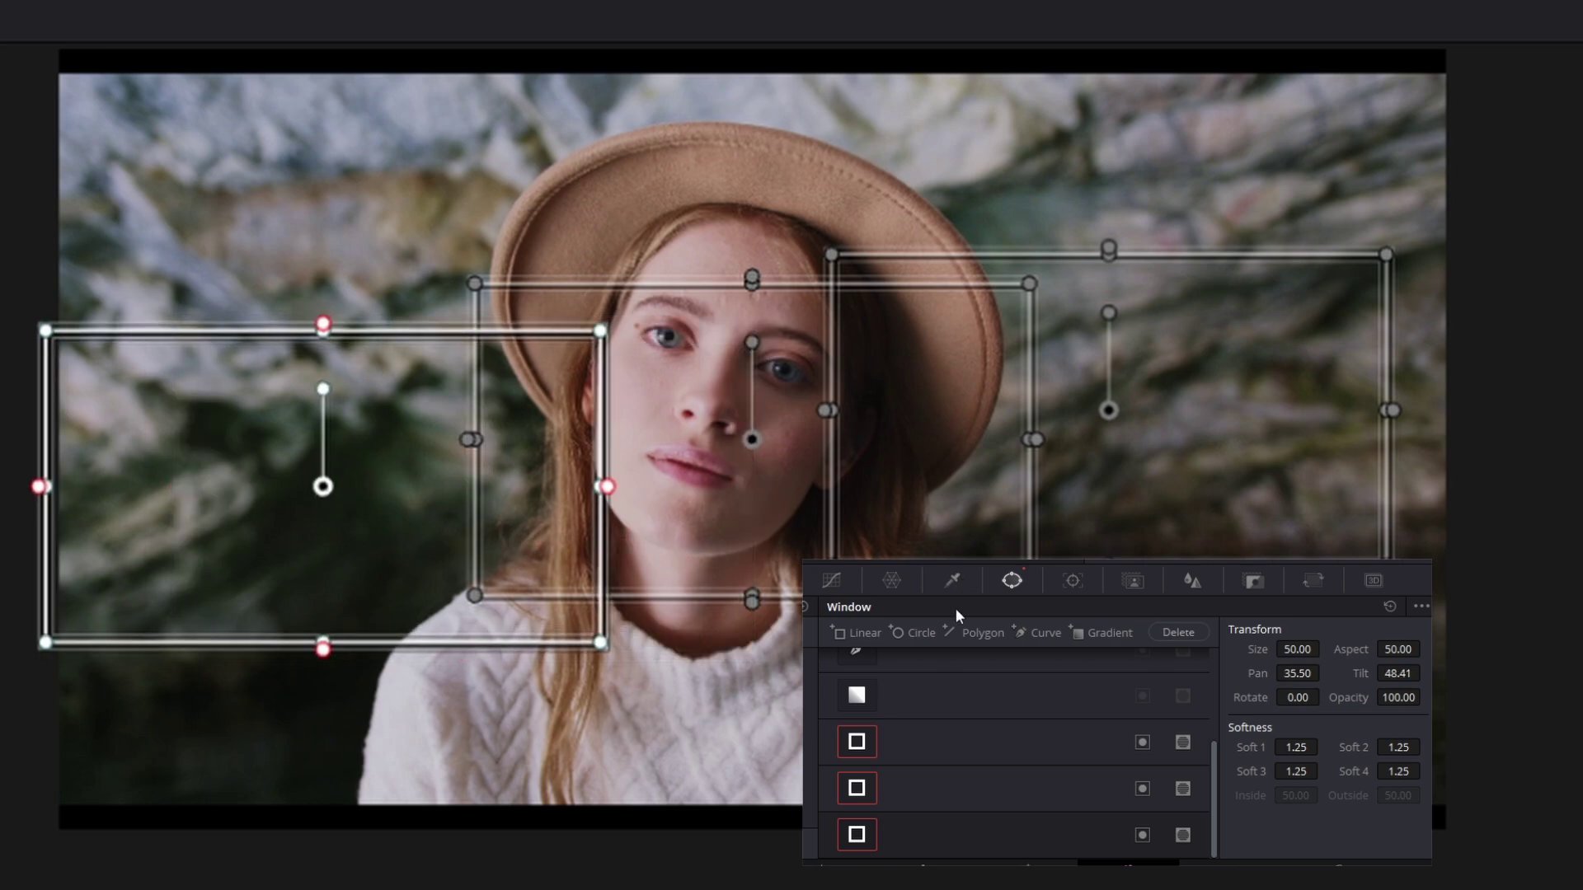
Add an extra circle window over the rocks beside the woman, and delete all the added windows
{"action": "left_click", "coordinate": [915, 632]}
{"action": "left_click_drag", "start_coordinate": [770, 540], "coordinate": [1136, 649]}
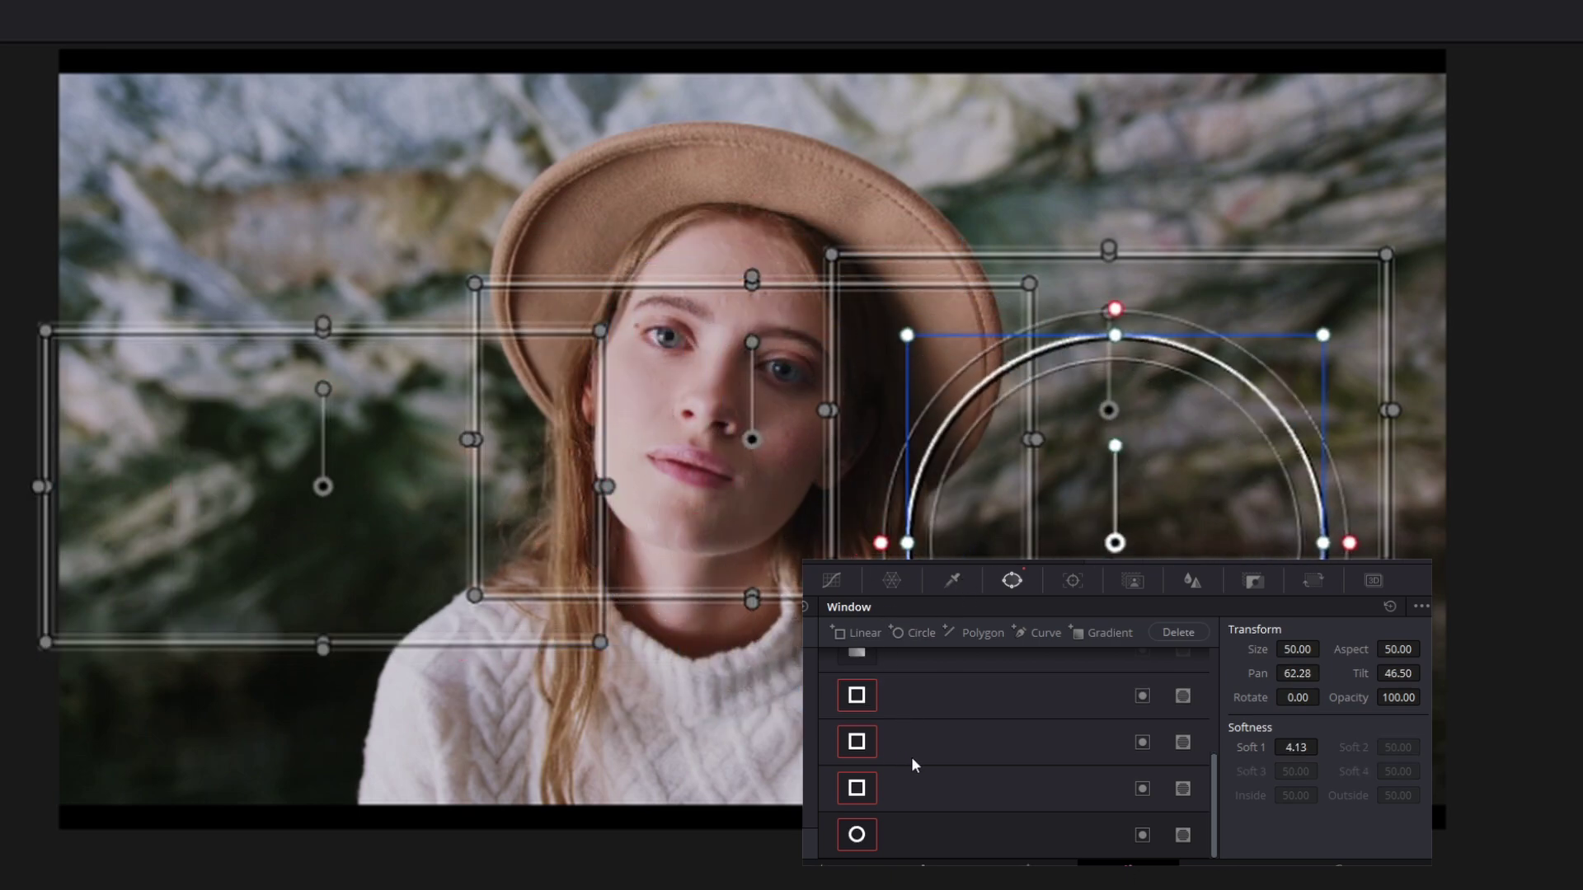
{"action": "left_click", "coordinate": [1177, 632]}
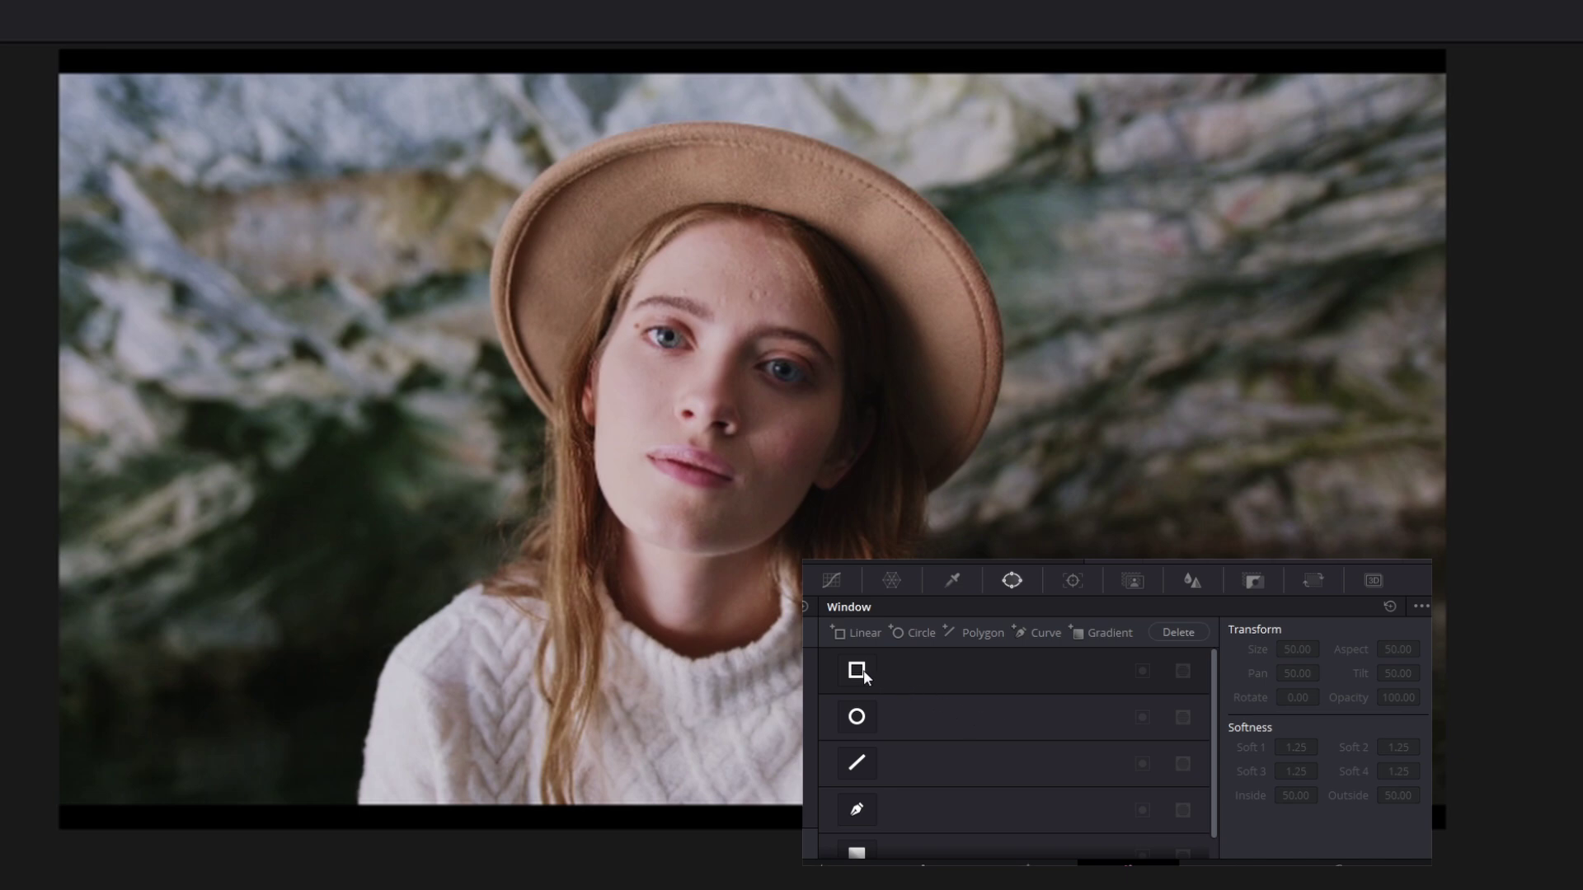
Toggle the preset linear window and leave it active over the woman's face
{"action": "left_click", "coordinate": [858, 671]}
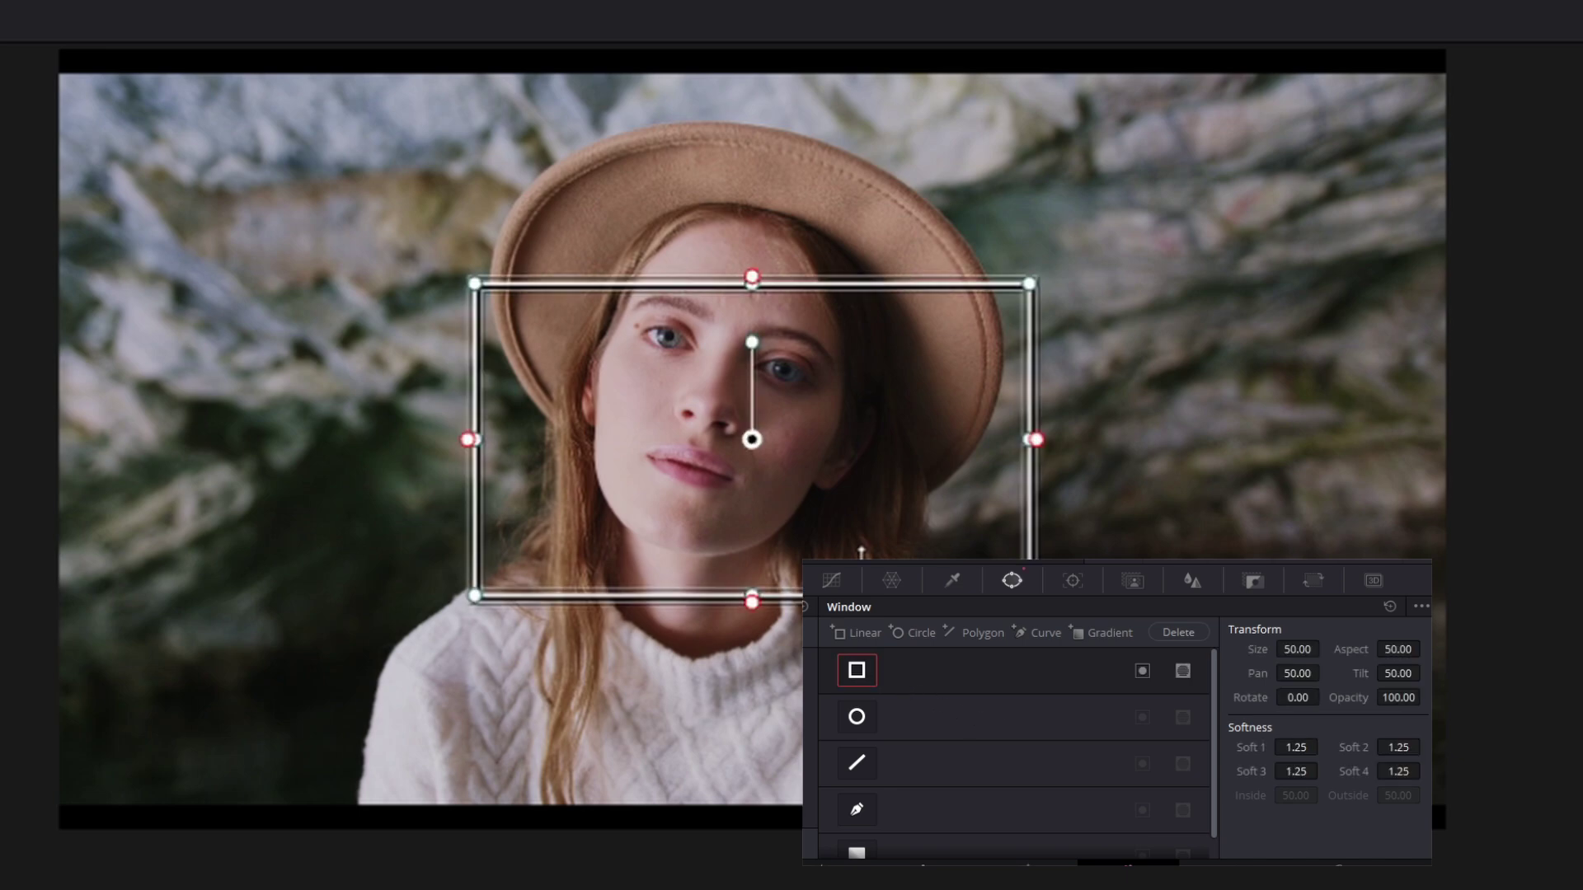
{"action": "left_click", "coordinate": [865, 676]}
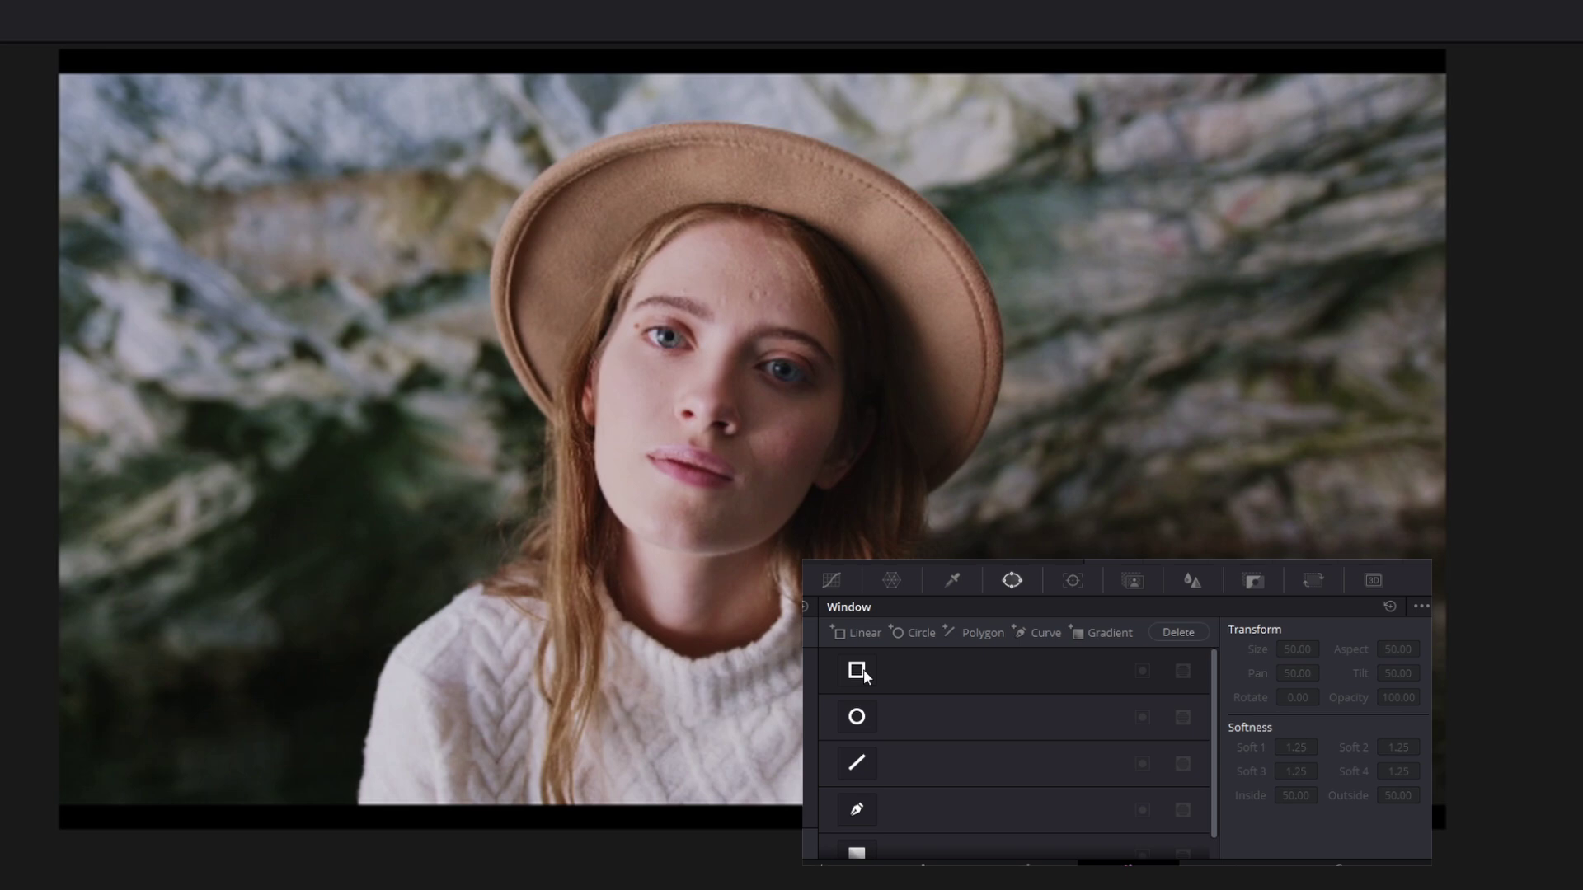
{"action": "left_click", "coordinate": [865, 676]}
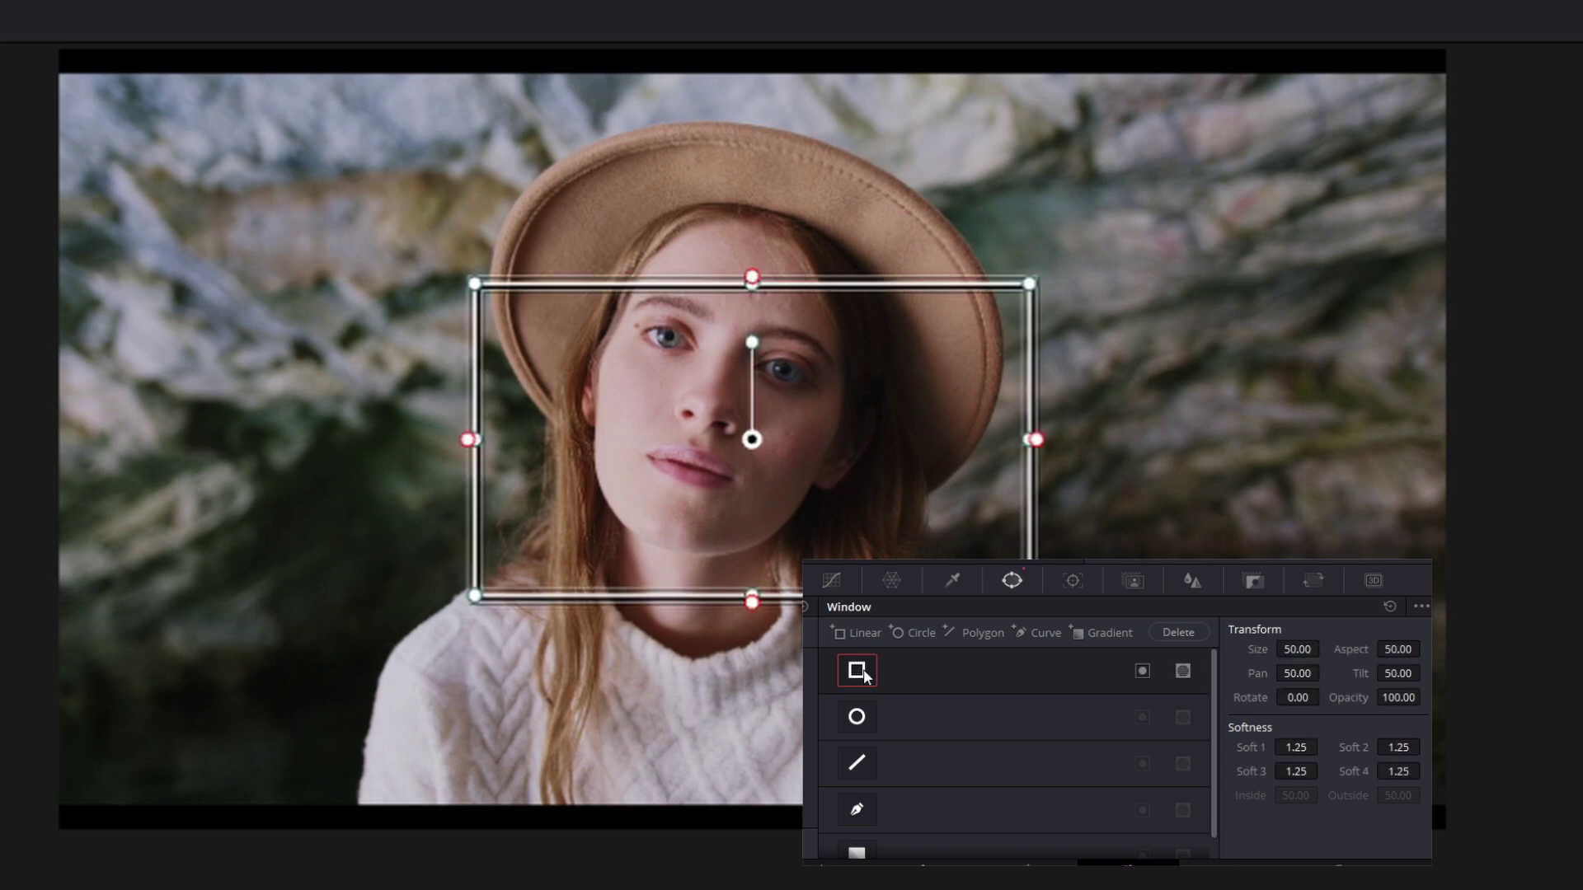
{"action": "left_click", "coordinate": [865, 676]}
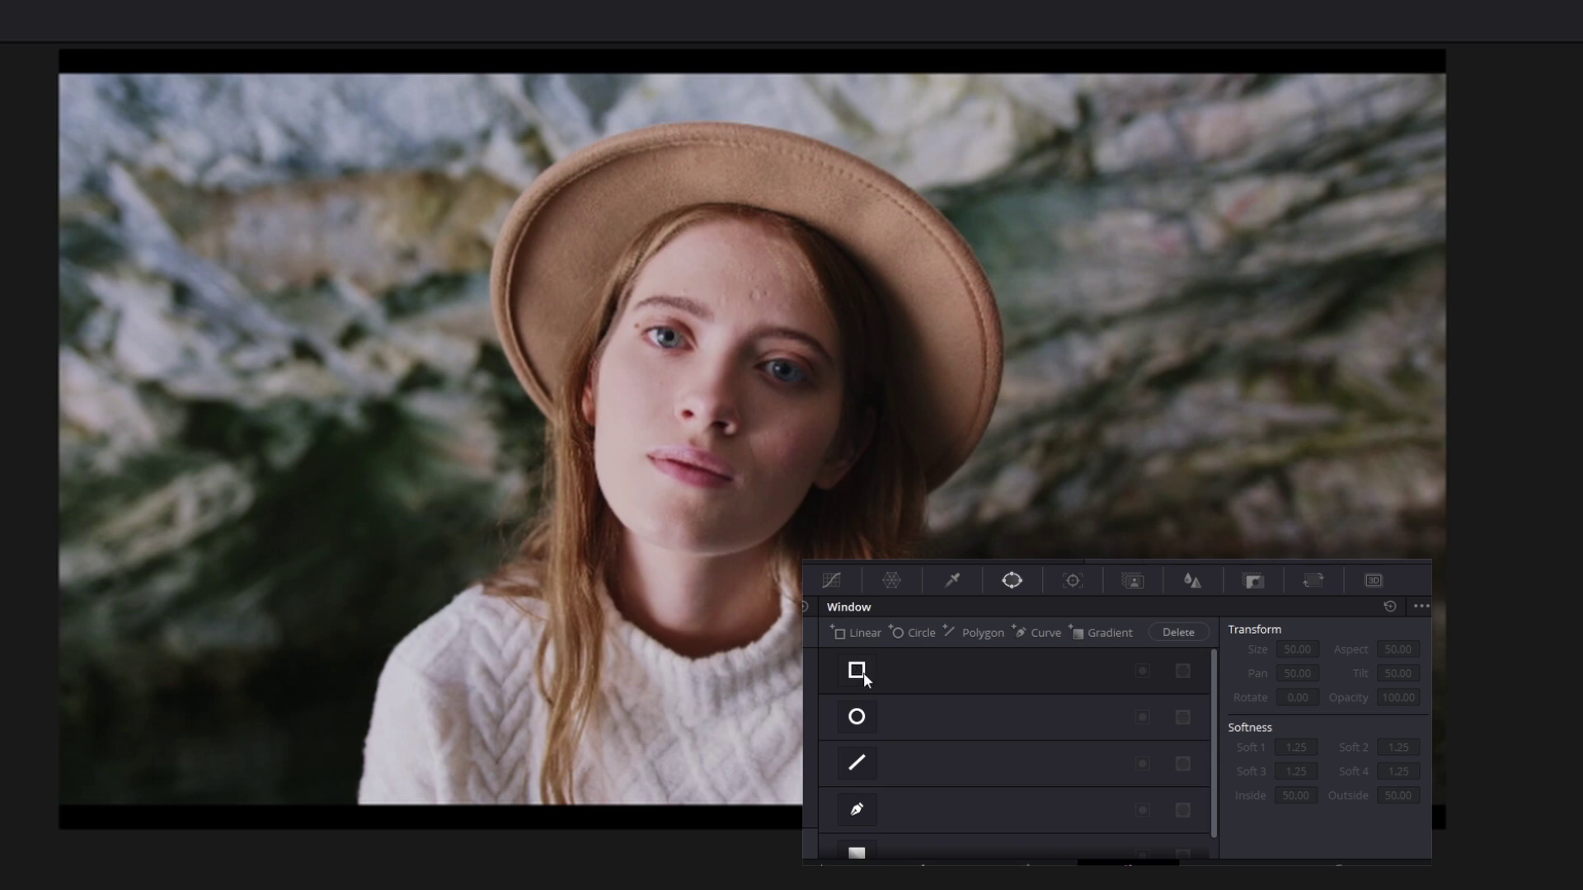
{"action": "left_click", "coordinate": [863, 678]}
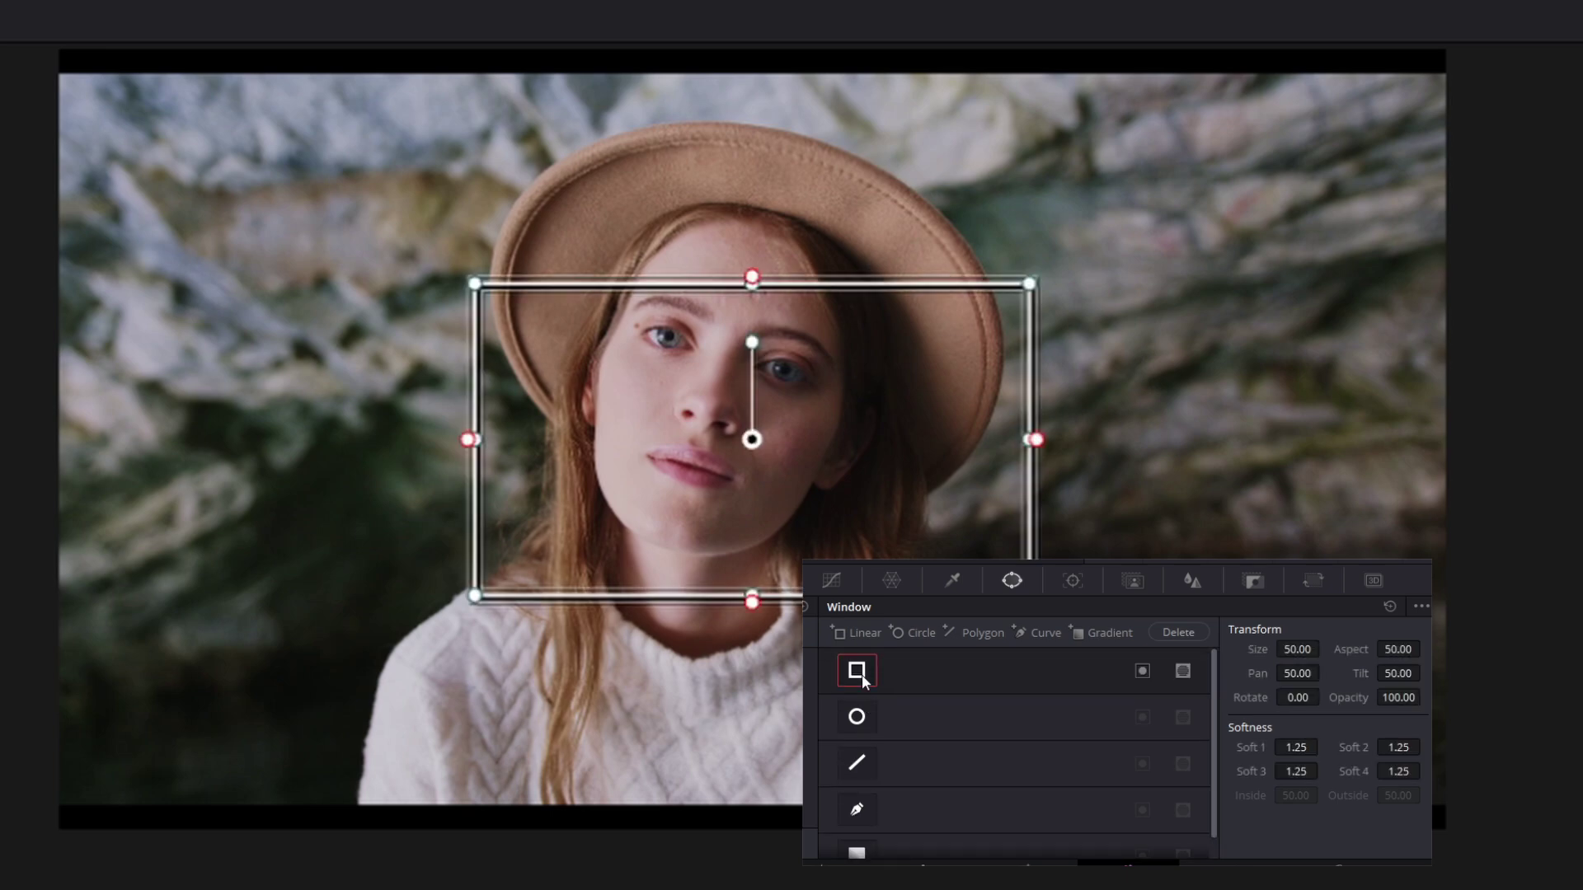
{"action": "left_click", "coordinate": [864, 633]}
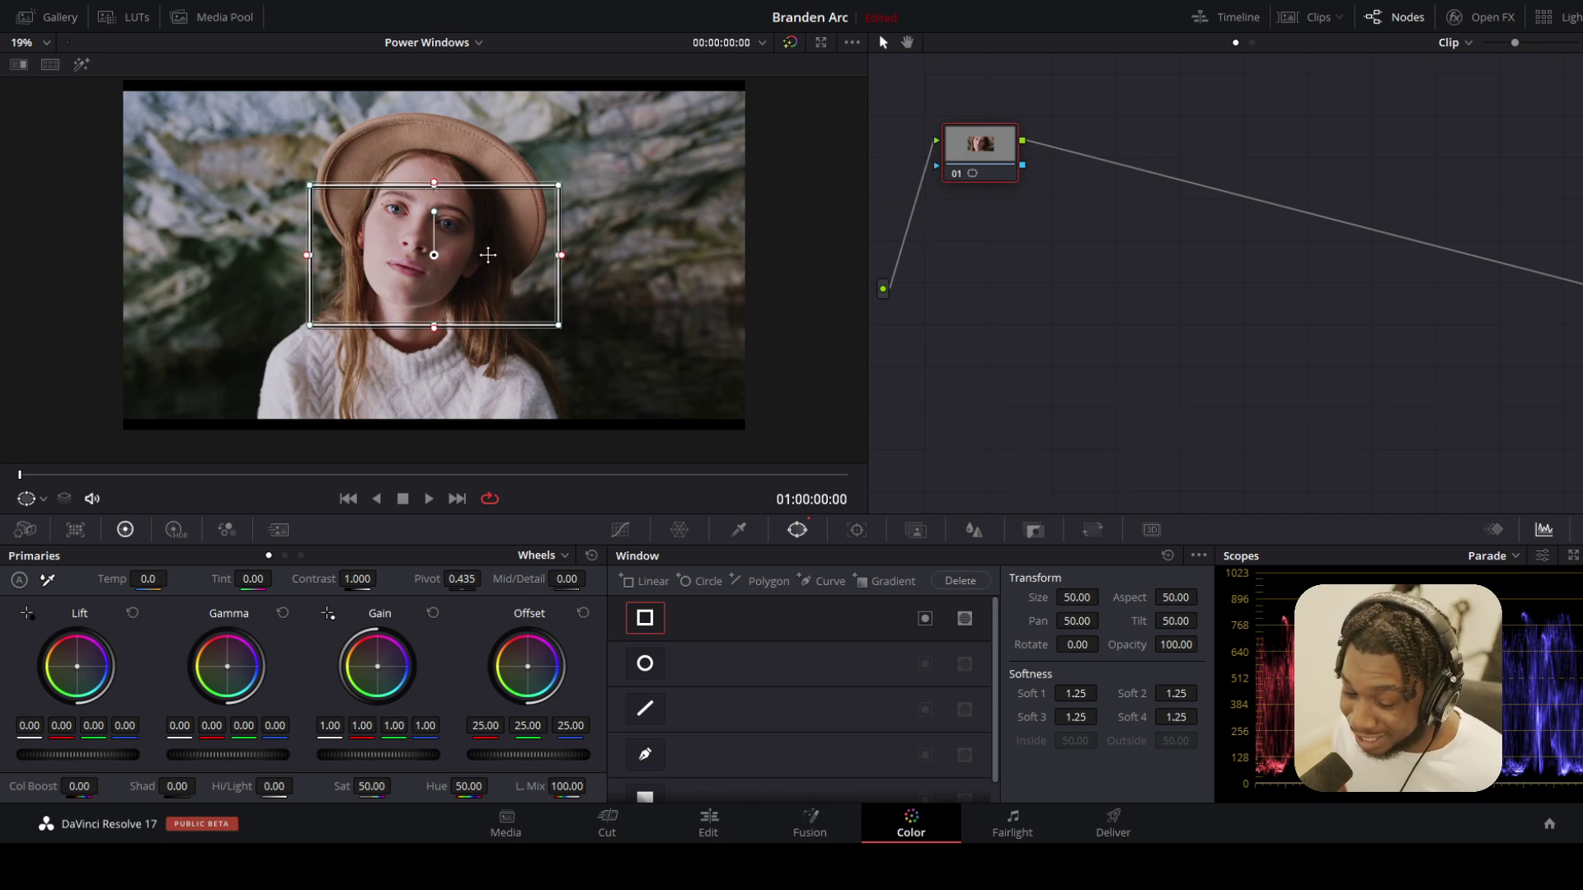
Move the linear window to about pan 50.70, tilt 49.75 and soften its edges to about 6.50, 3.80, 3.34 and 6.68
{"action": "mouse_move", "coordinate": [485, 255]}
{"action": "left_mouse_down"}
{"action": "mouse_move", "coordinate": [463, 209]}
{"action": "mouse_move", "coordinate": [499, 172]}
{"action": "mouse_move", "coordinate": [520, 300]}
{"action": "mouse_move", "coordinate": [418, 322]}
{"action": "mouse_move", "coordinate": [520, 284]}
{"action": "mouse_move", "coordinate": [511, 301]}
{"action": "mouse_move", "coordinate": [431, 230]}
{"action": "mouse_move", "coordinate": [474, 243]}
{"action": "left_mouse_up"}
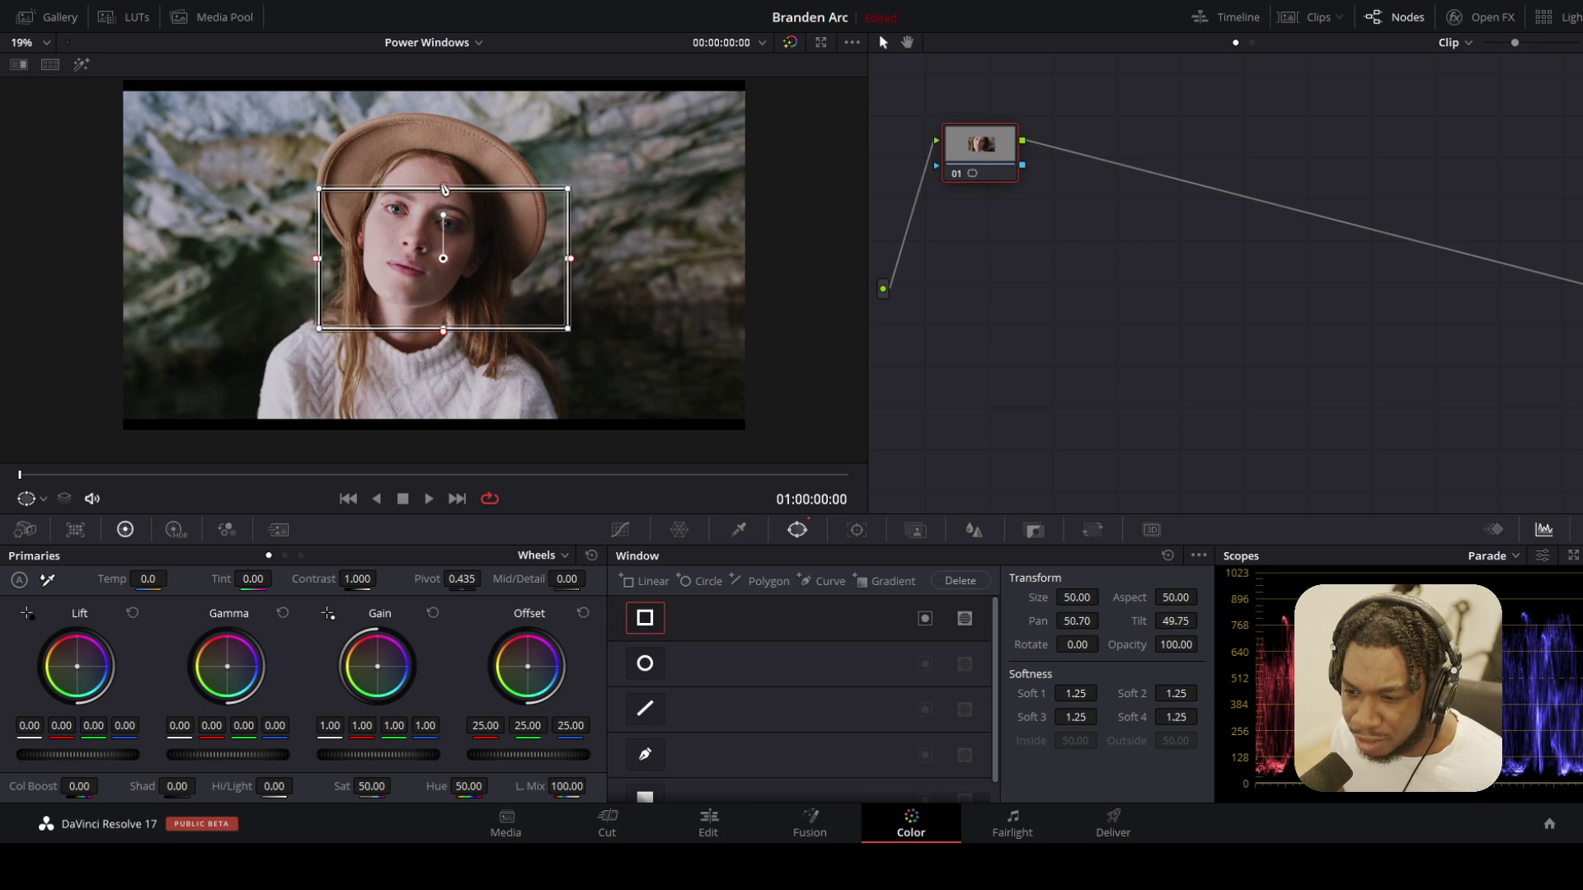
{"action": "left_click_drag", "start_coordinate": [444, 187], "coordinate": [443, 178]}
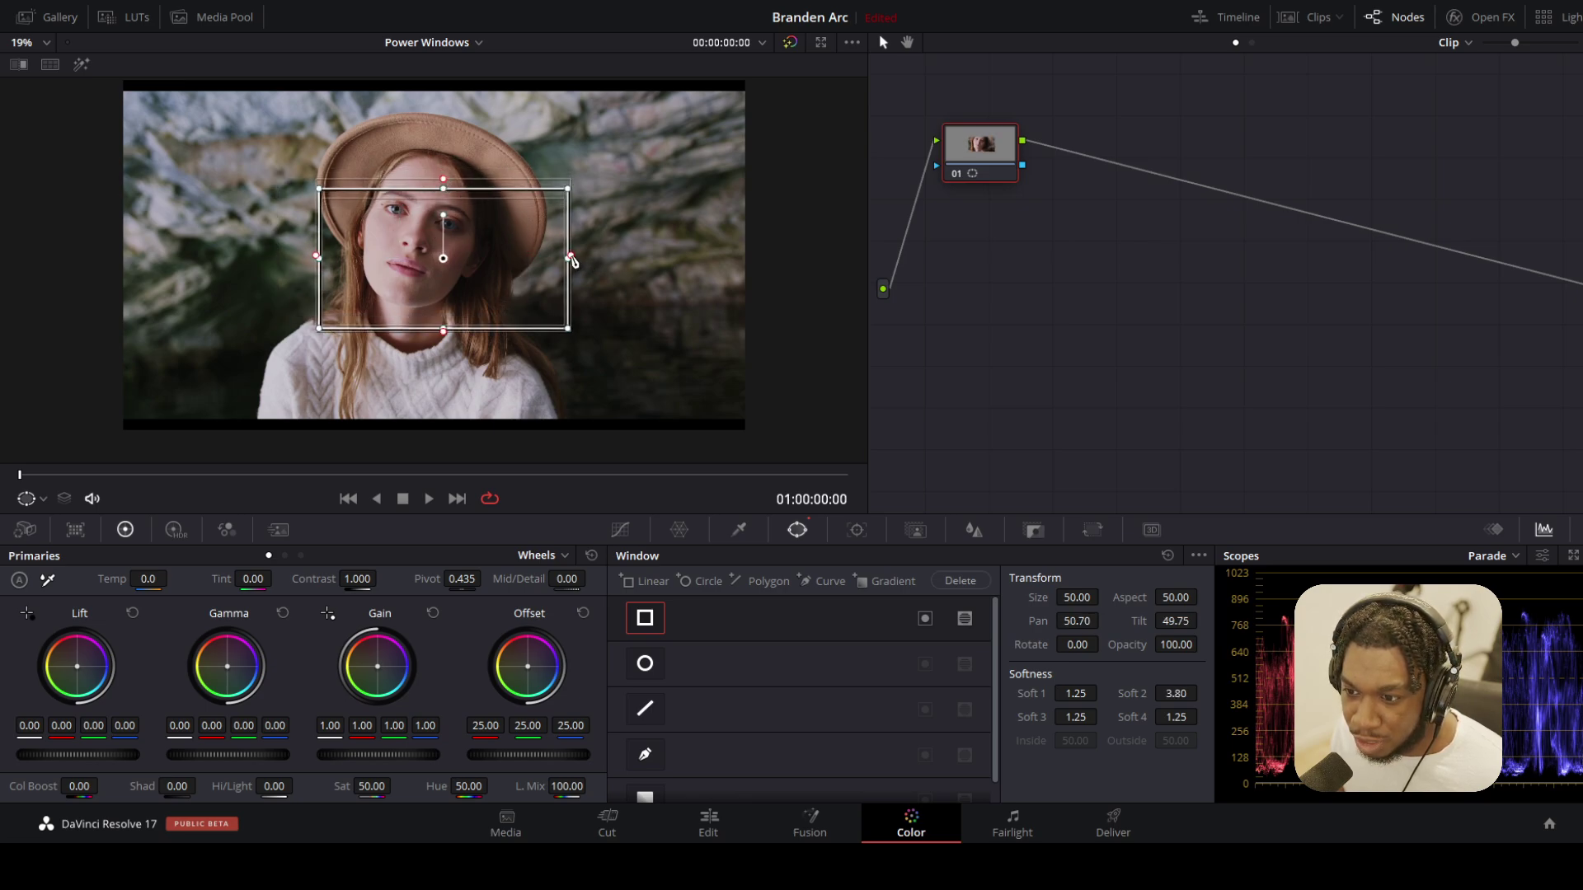
{"action": "left_click_drag", "start_coordinate": [571, 258], "coordinate": [577, 260]}
{"action": "left_click_drag", "start_coordinate": [443, 332], "coordinate": [445, 347]}
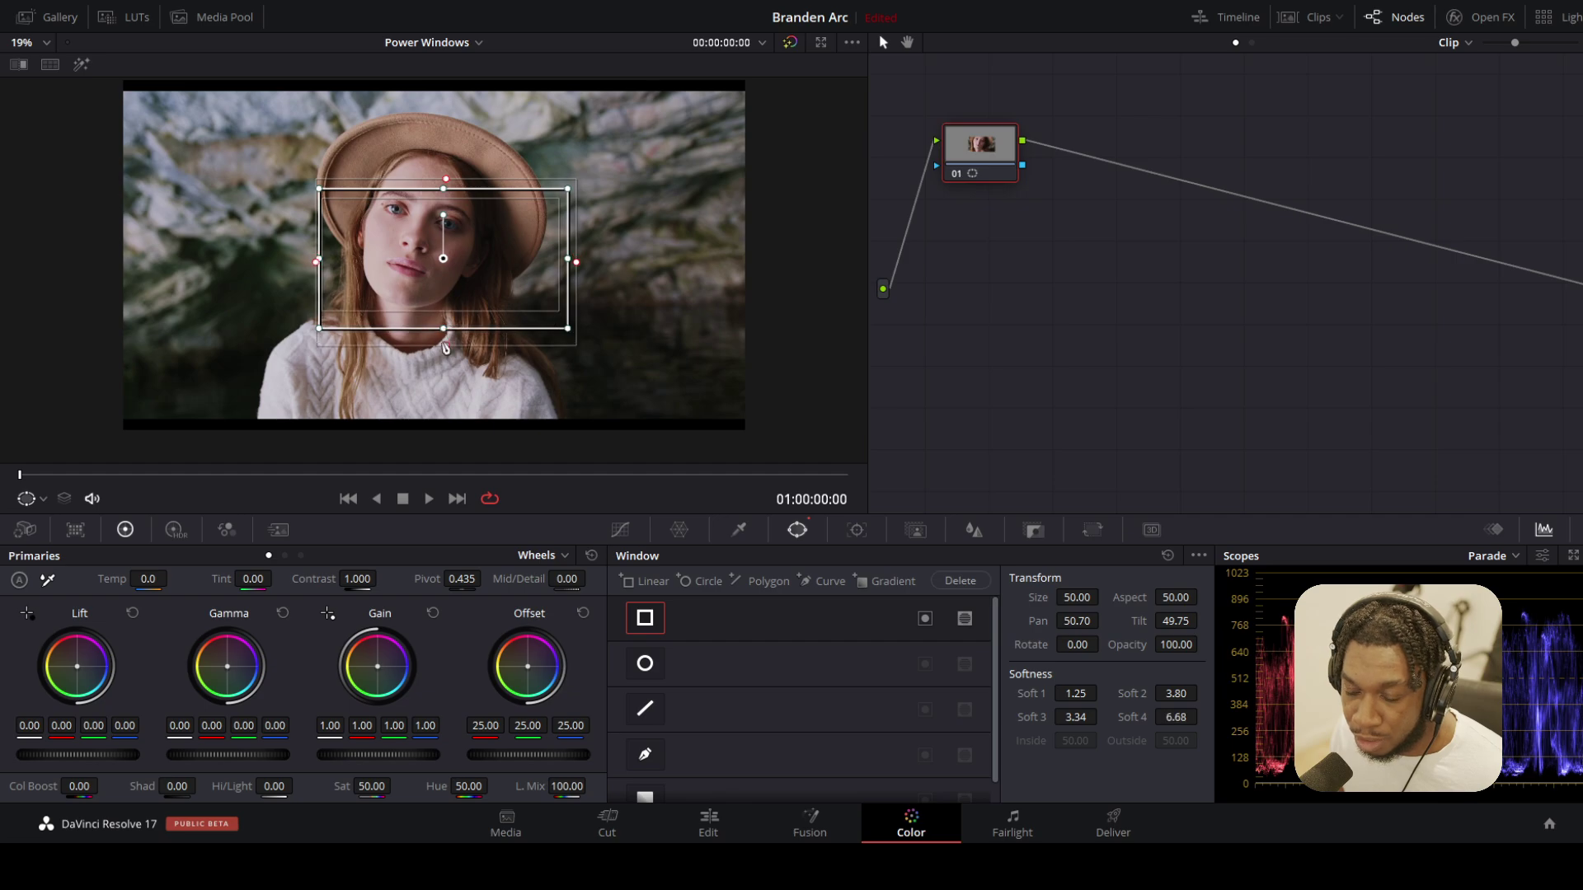
{"action": "left_click_drag", "start_coordinate": [317, 261], "coordinate": [302, 262]}
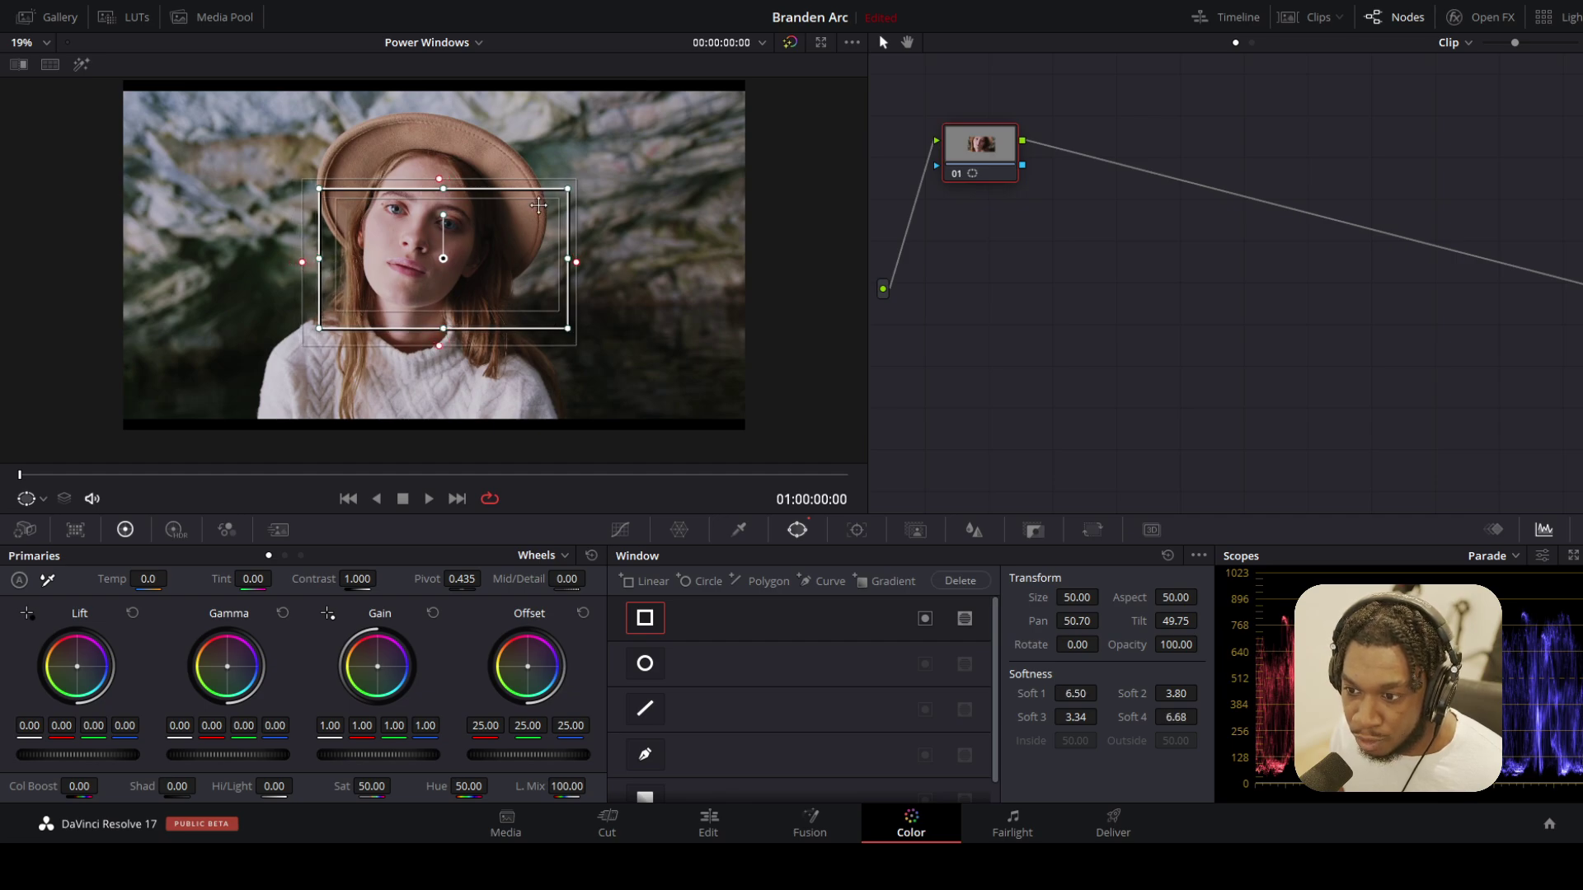
Rotate the linear window to about 8.90 and pull its corners outward to frame the woman's hat and face
{"action": "mouse_move", "coordinate": [444, 216]}
{"action": "left_mouse_down"}
{"action": "mouse_move", "coordinate": [417, 213]}
{"action": "mouse_move", "coordinate": [452, 206]}
{"action": "left_mouse_up"}
{"action": "left_click_drag", "start_coordinate": [576, 210], "coordinate": [579, 161]}
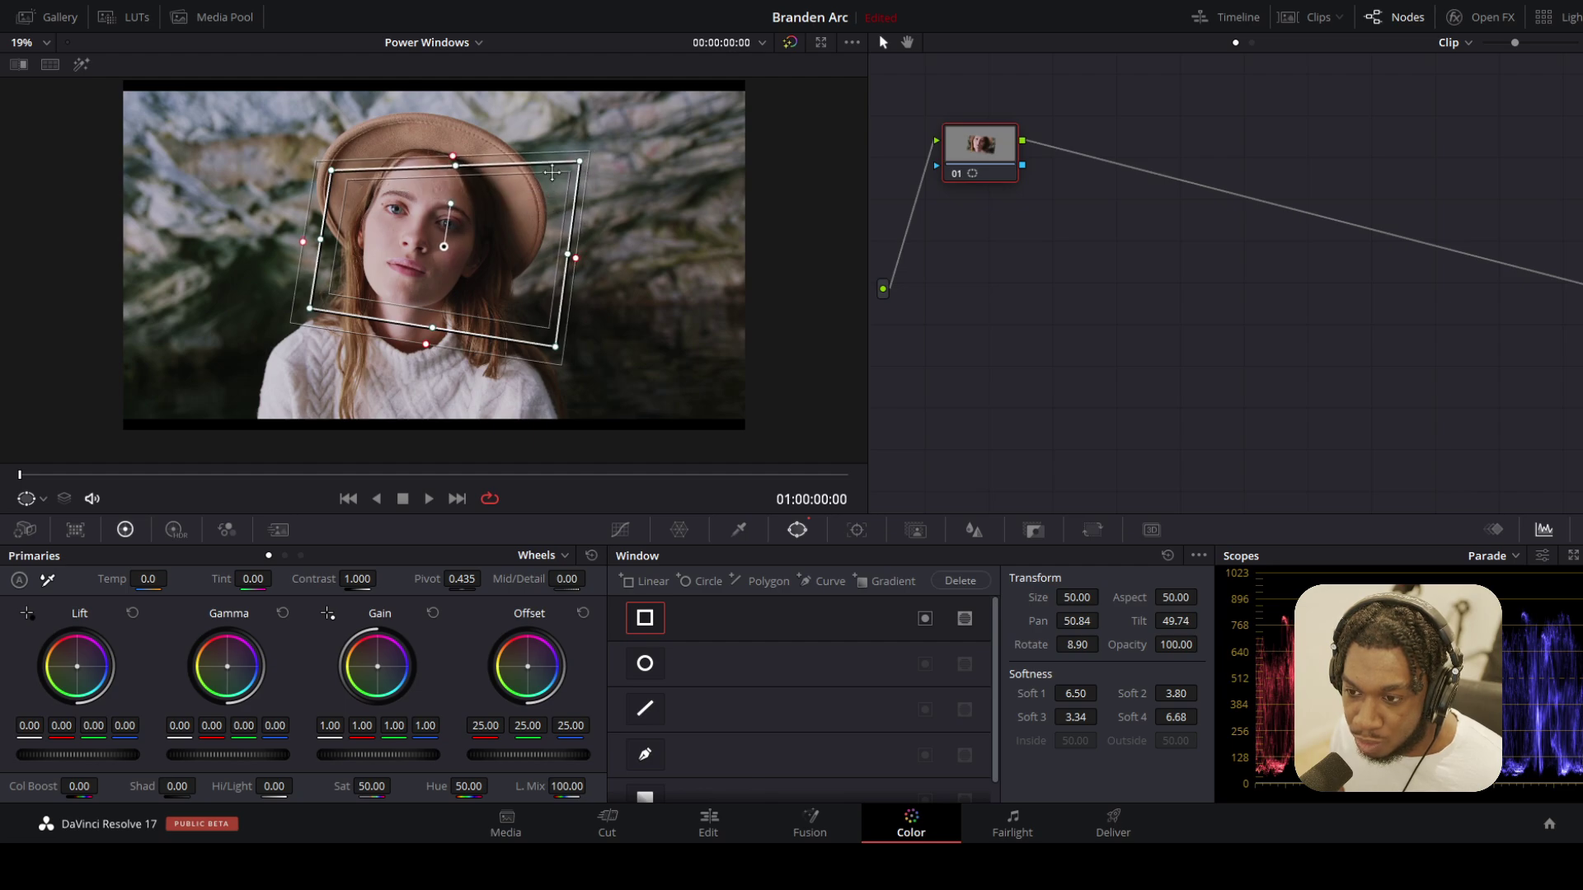
{"action": "left_click_drag", "start_coordinate": [331, 171], "coordinate": [267, 144]}
{"action": "left_click_drag", "start_coordinate": [310, 310], "coordinate": [262, 334]}
{"action": "mouse_move", "coordinate": [556, 347]}
{"action": "left_mouse_down"}
{"action": "mouse_move", "coordinate": [587, 353]}
{"action": "mouse_move", "coordinate": [579, 337]}
{"action": "left_mouse_up"}
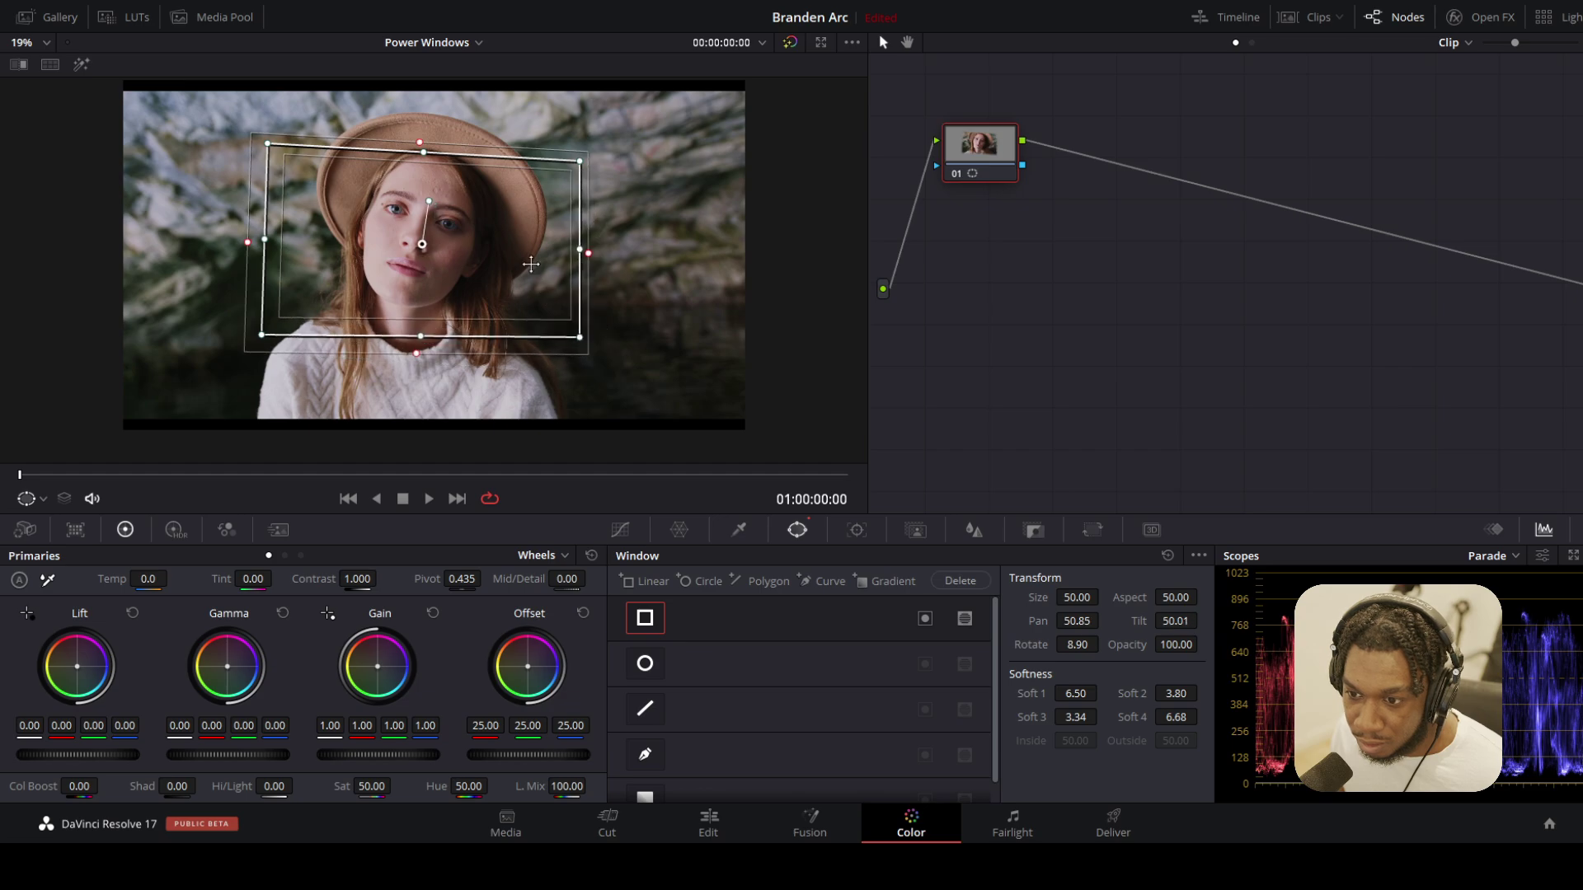
{"action": "left_click_drag", "start_coordinate": [580, 162], "coordinate": [583, 141]}
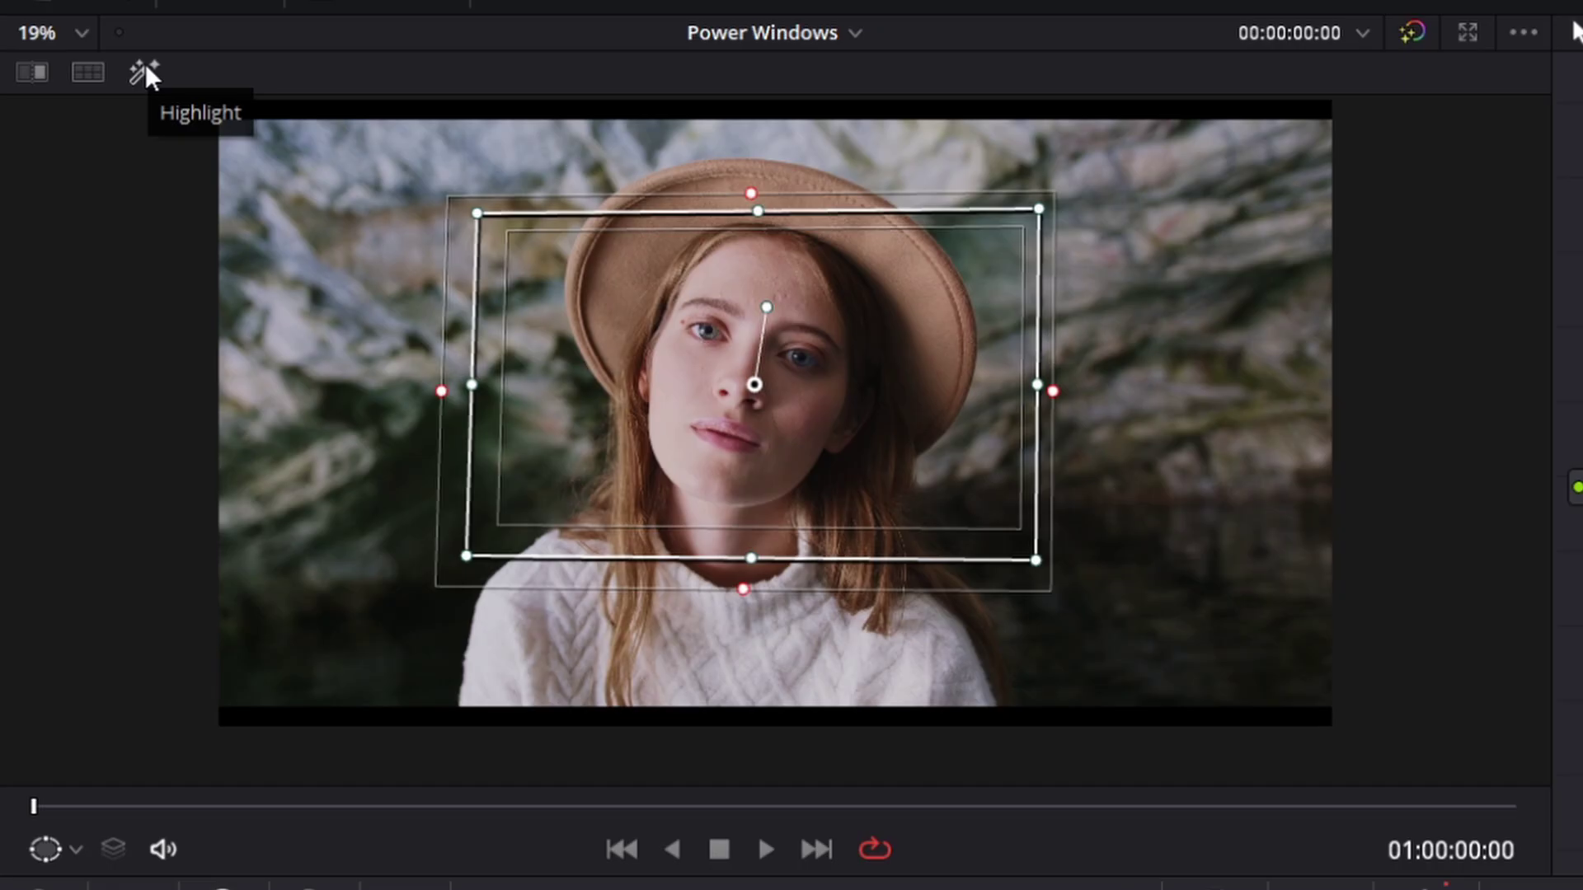
Isolate the windowed area with Highlight while moving the window to about pan 52.20, tilt 50.80, and turn Highlight off
{"action": "left_click", "coordinate": [145, 72]}
{"action": "left_click_drag", "start_coordinate": [727, 384], "coordinate": [785, 366]}
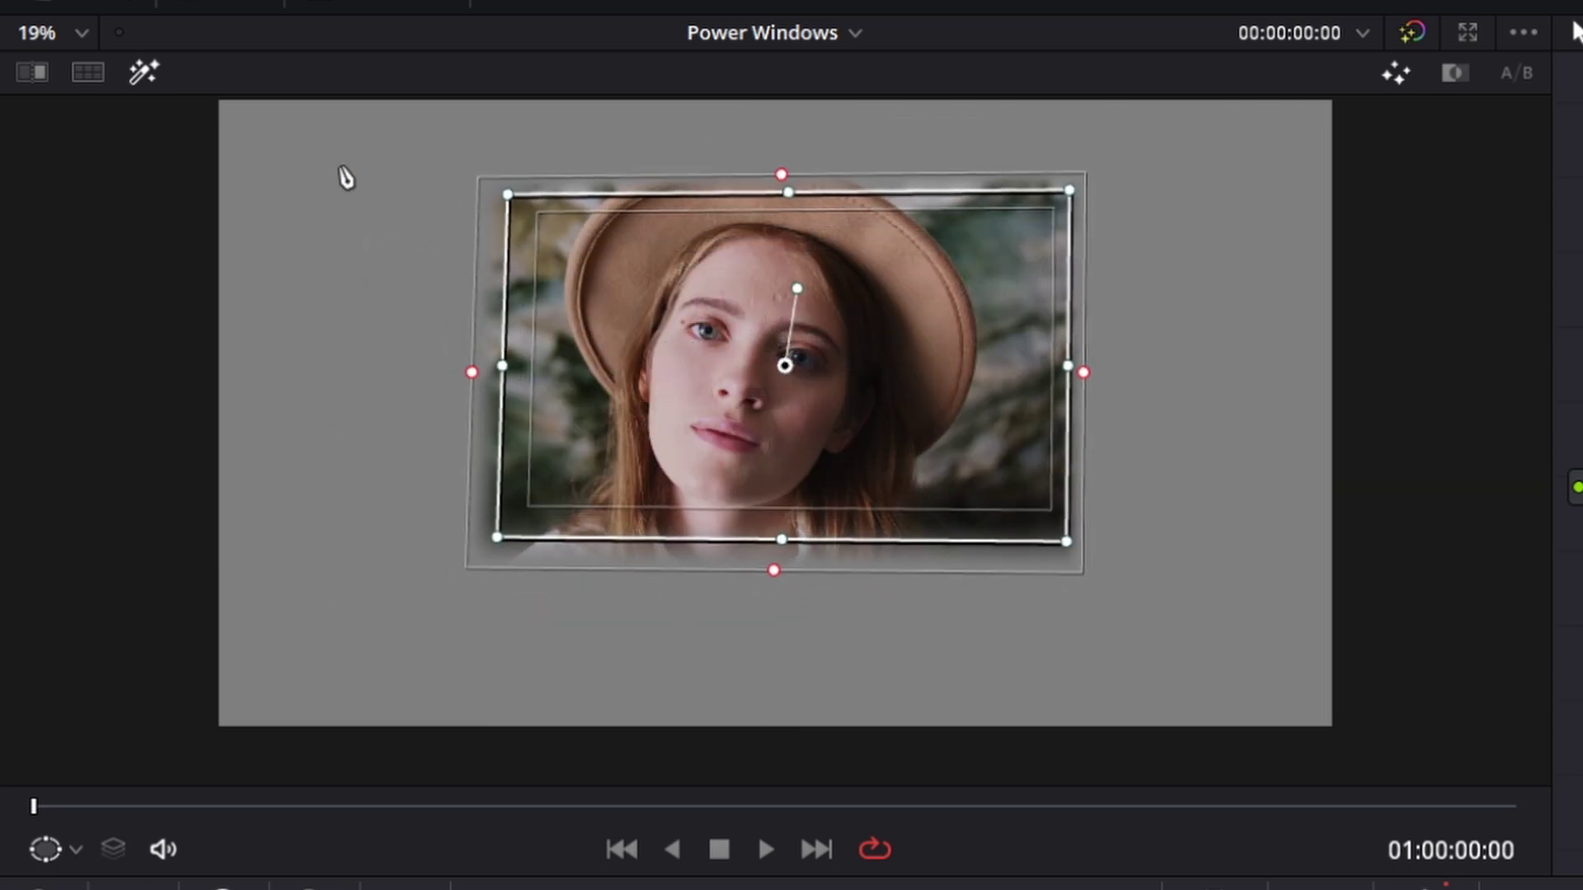
{"action": "left_click", "coordinate": [153, 72]}
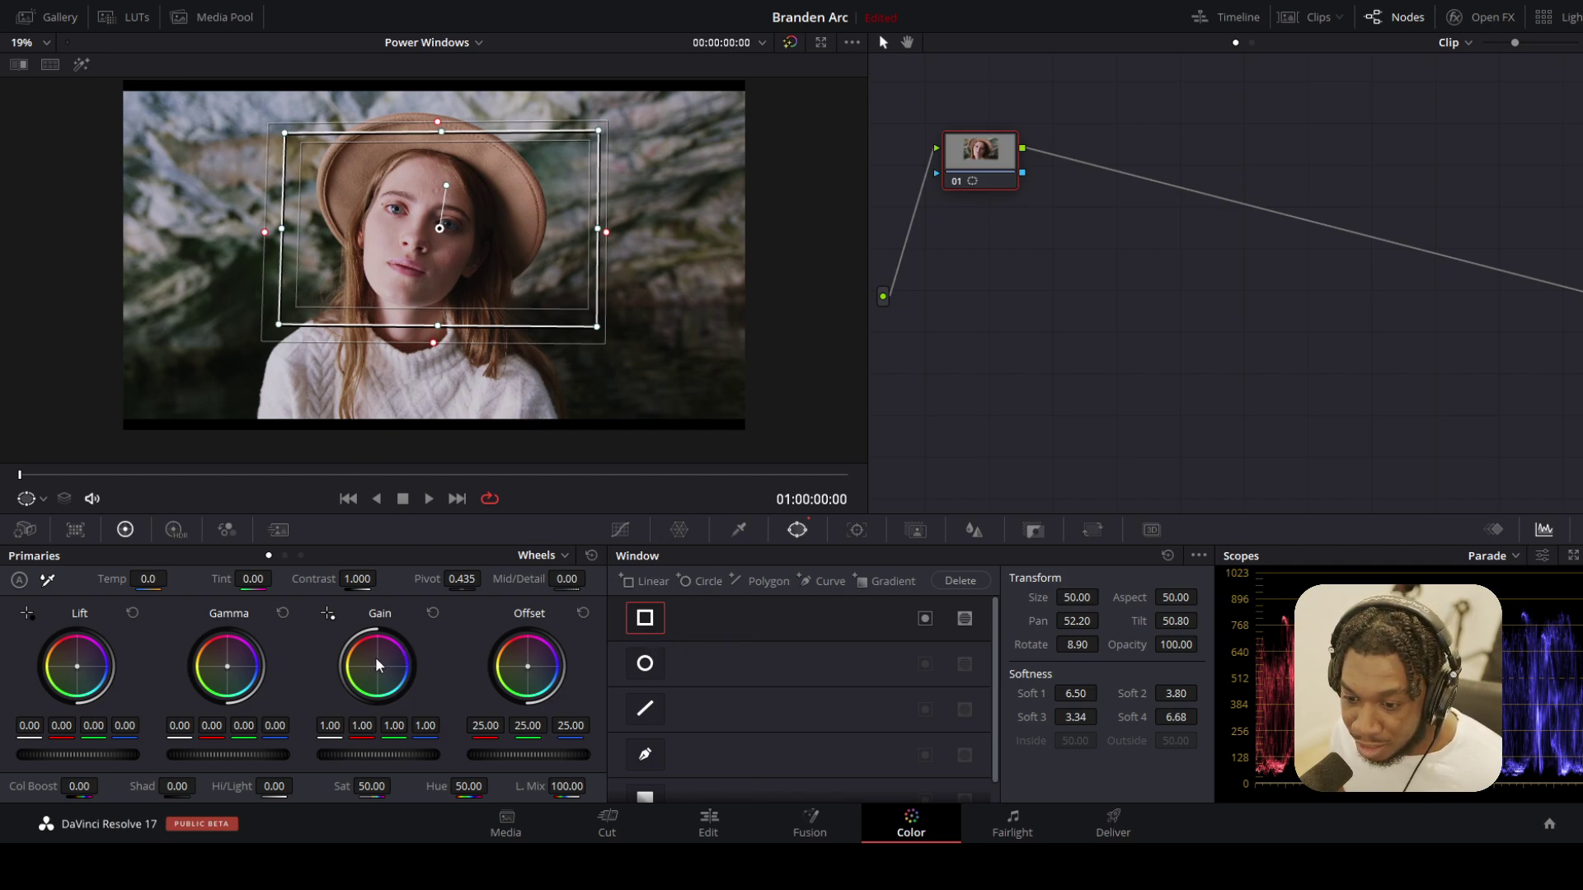
Try a blue Gain tint and a Hue Vs Hue curve change inside the window, reverting both
{"action": "mouse_move", "coordinate": [376, 668]}
{"action": "left_mouse_down"}
{"action": "mouse_move", "coordinate": [394, 677]}
{"action": "mouse_move", "coordinate": [382, 669]}
{"action": "left_mouse_up"}
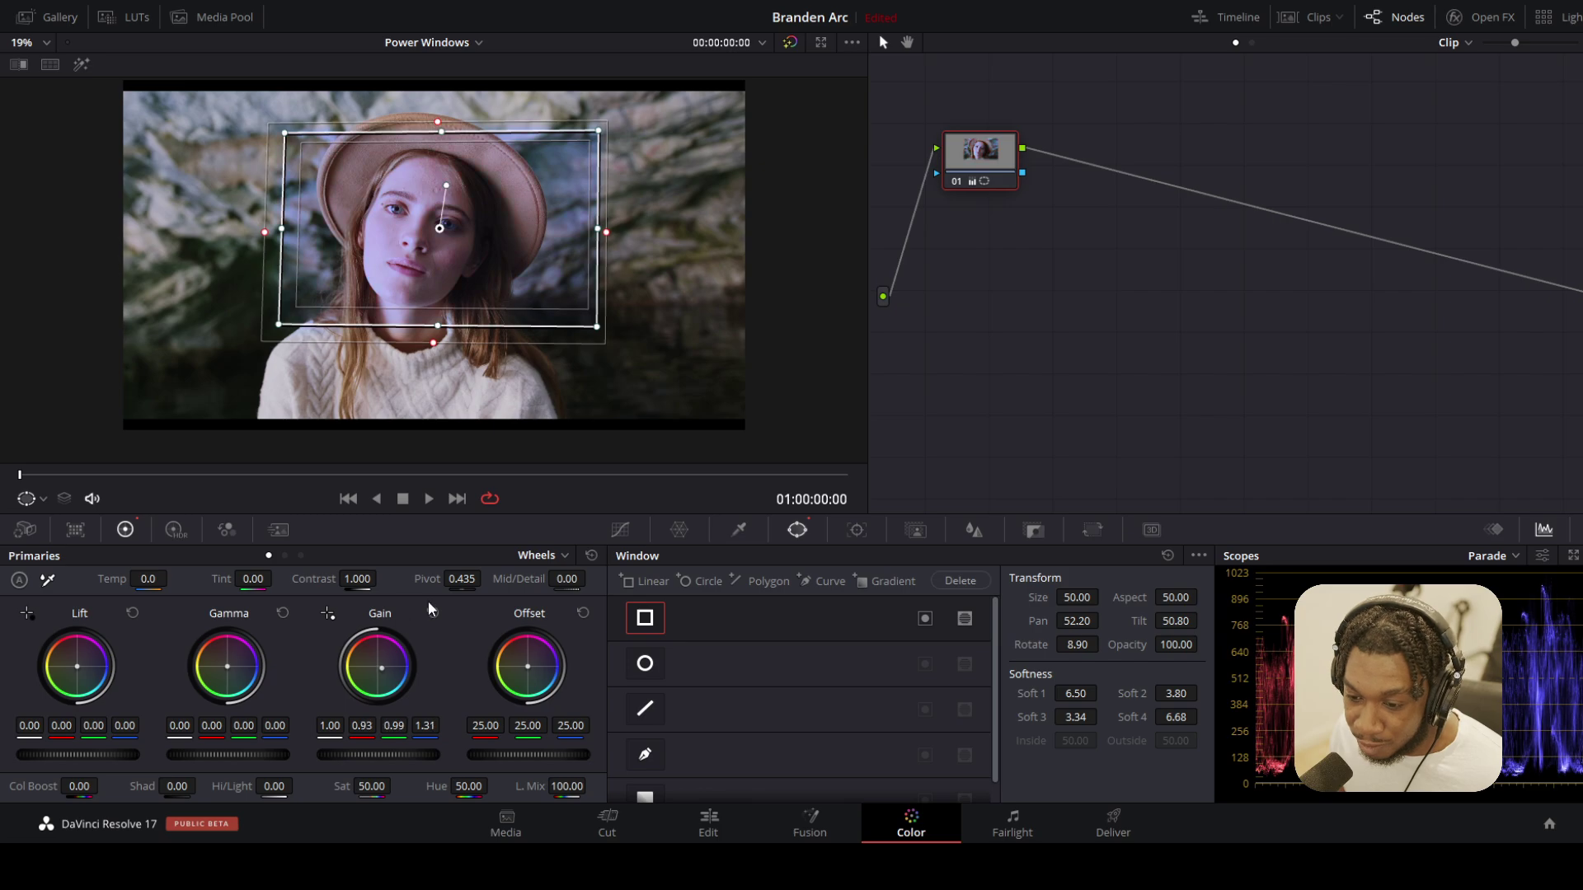
{"action": "key", "text": "ctrl+z"}
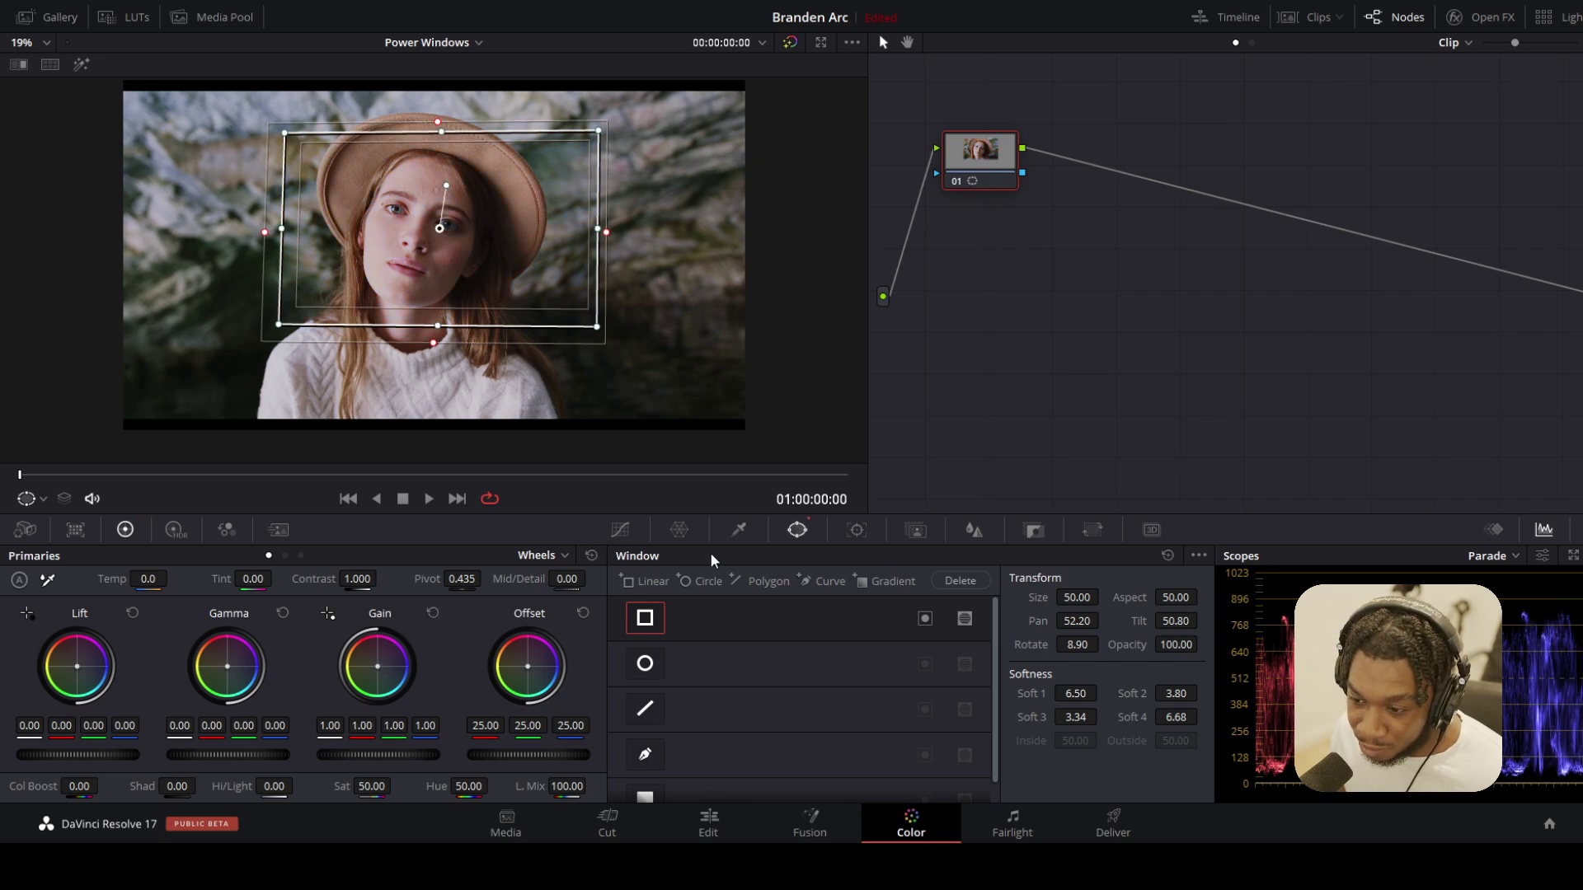
{"action": "left_click", "coordinate": [619, 529]}
{"action": "left_click_drag", "start_coordinate": [717, 672], "coordinate": [740, 606]}
{"action": "left_click", "coordinate": [1168, 555]}
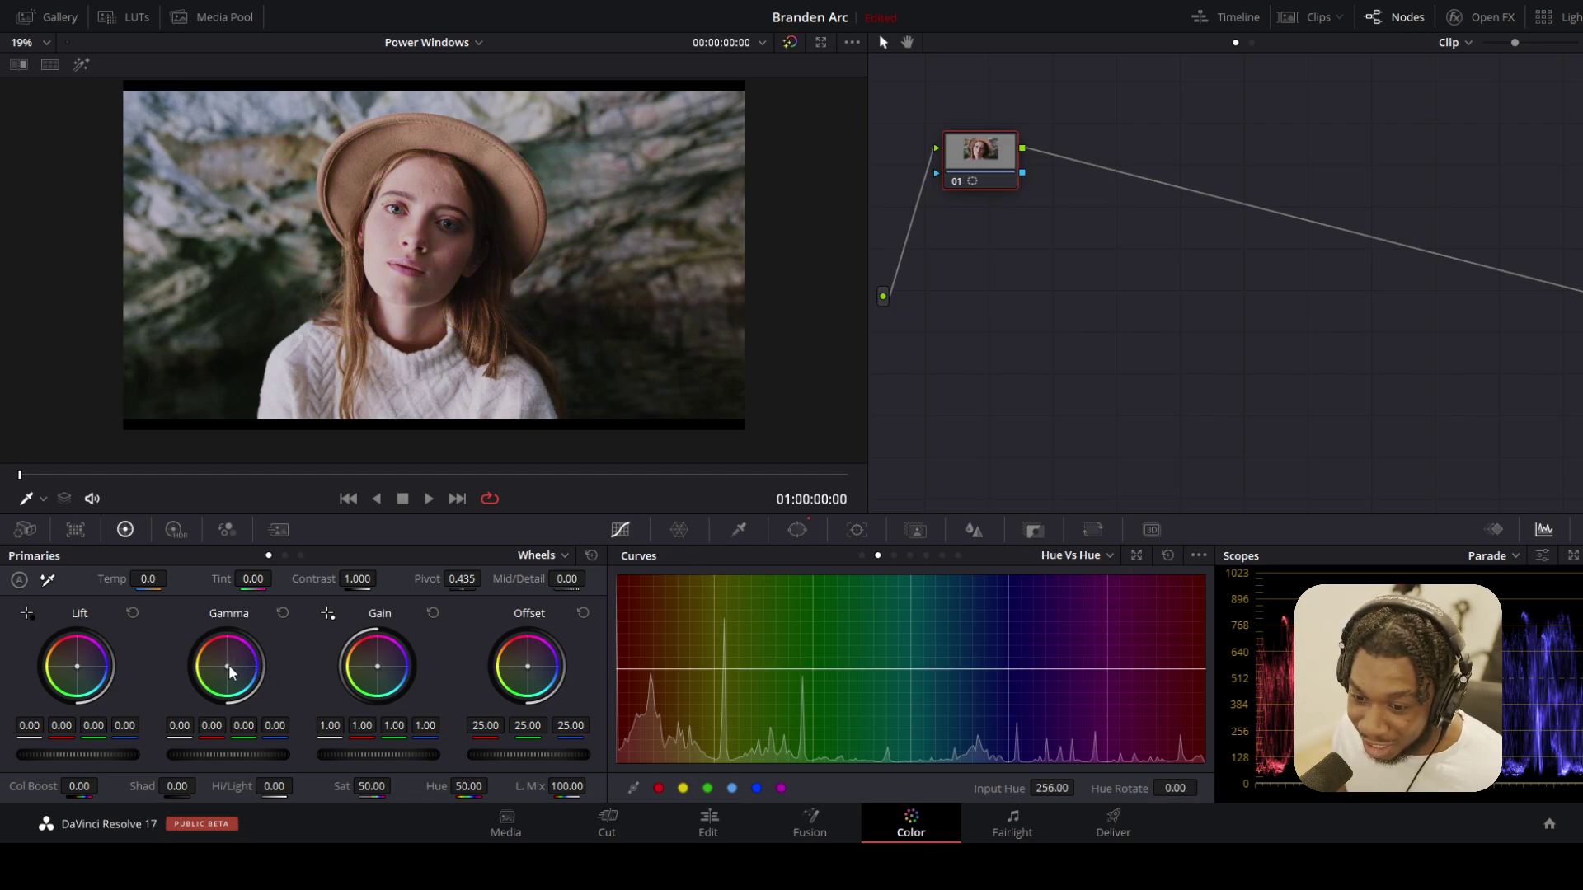
Display the Power Window overlay and tint the windowed area's Gamma blue, to about red -0.17, green 0.03, blue 0.20
{"action": "left_click_drag", "start_coordinate": [235, 672], "coordinate": [247, 685]}
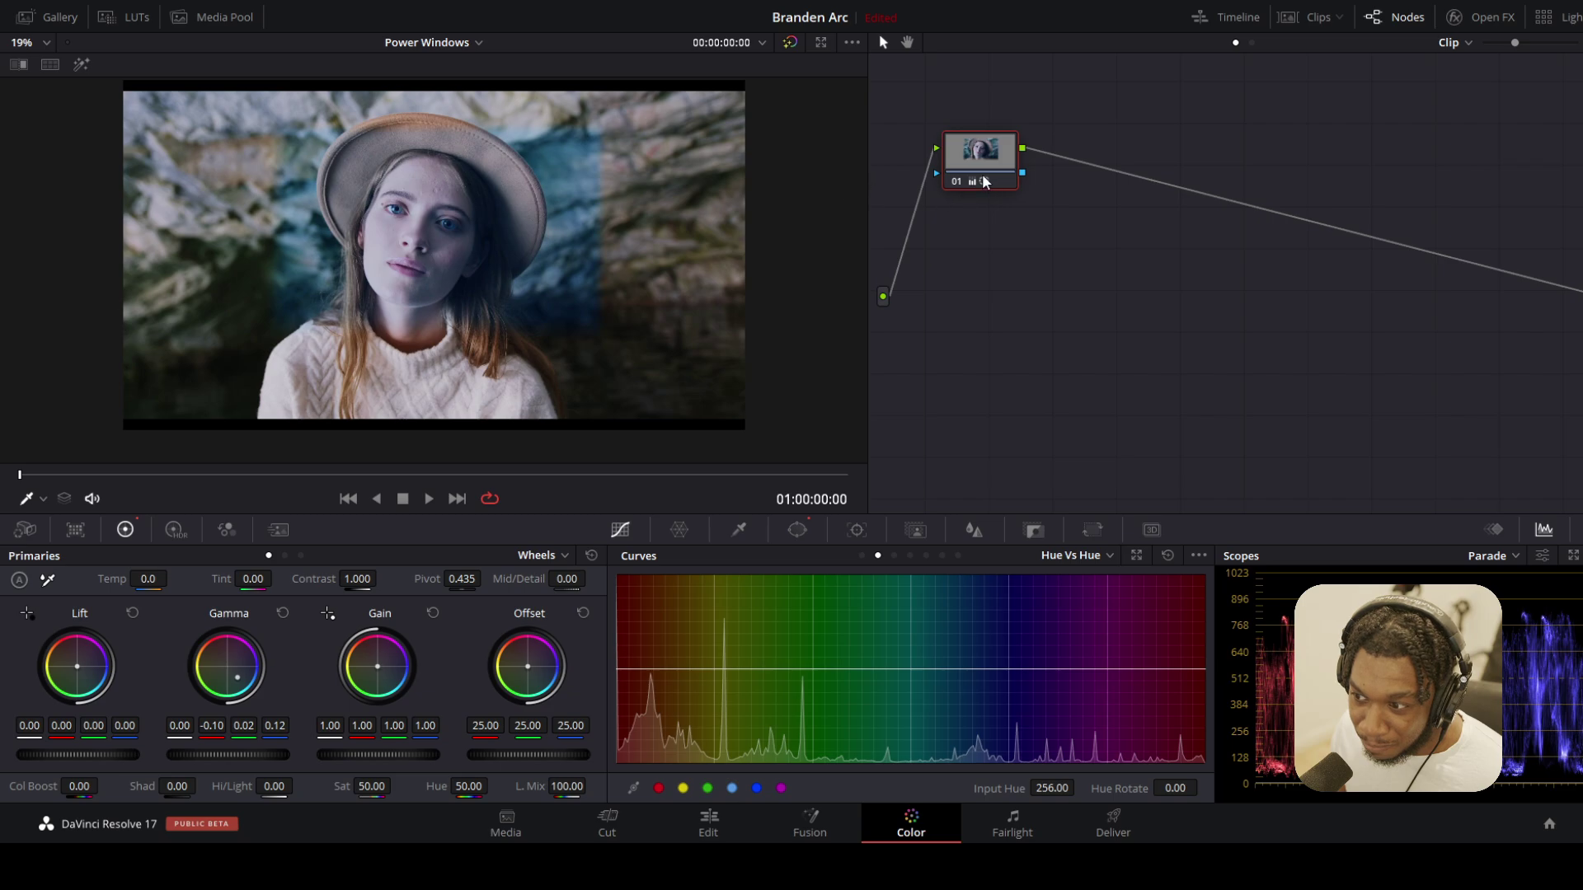
{"action": "left_click", "coordinate": [42, 498]}
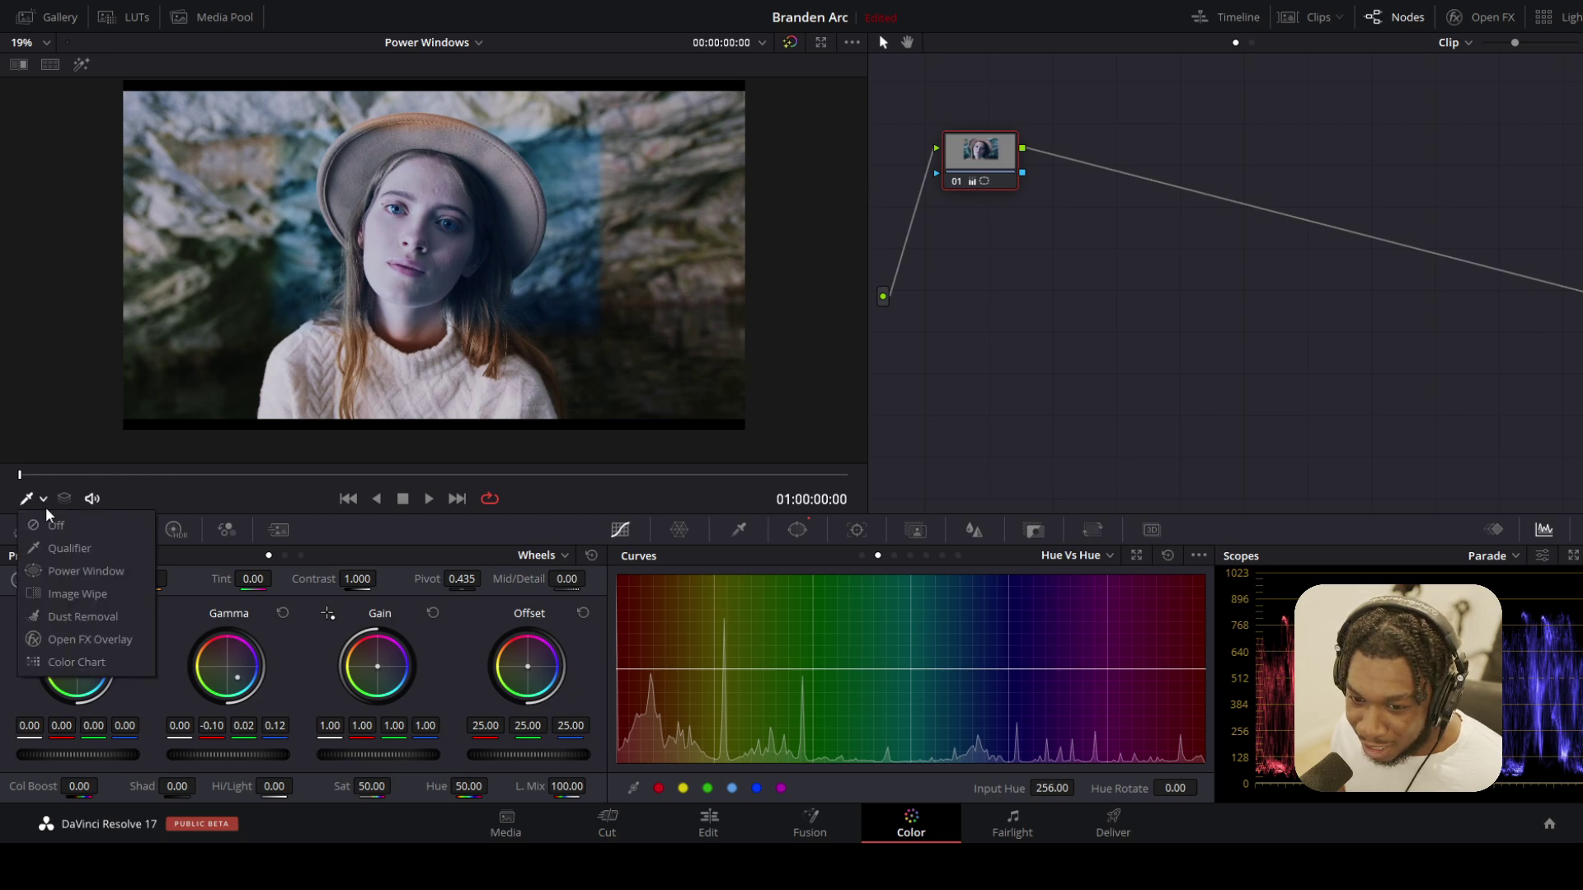
{"action": "left_click", "coordinate": [68, 576]}
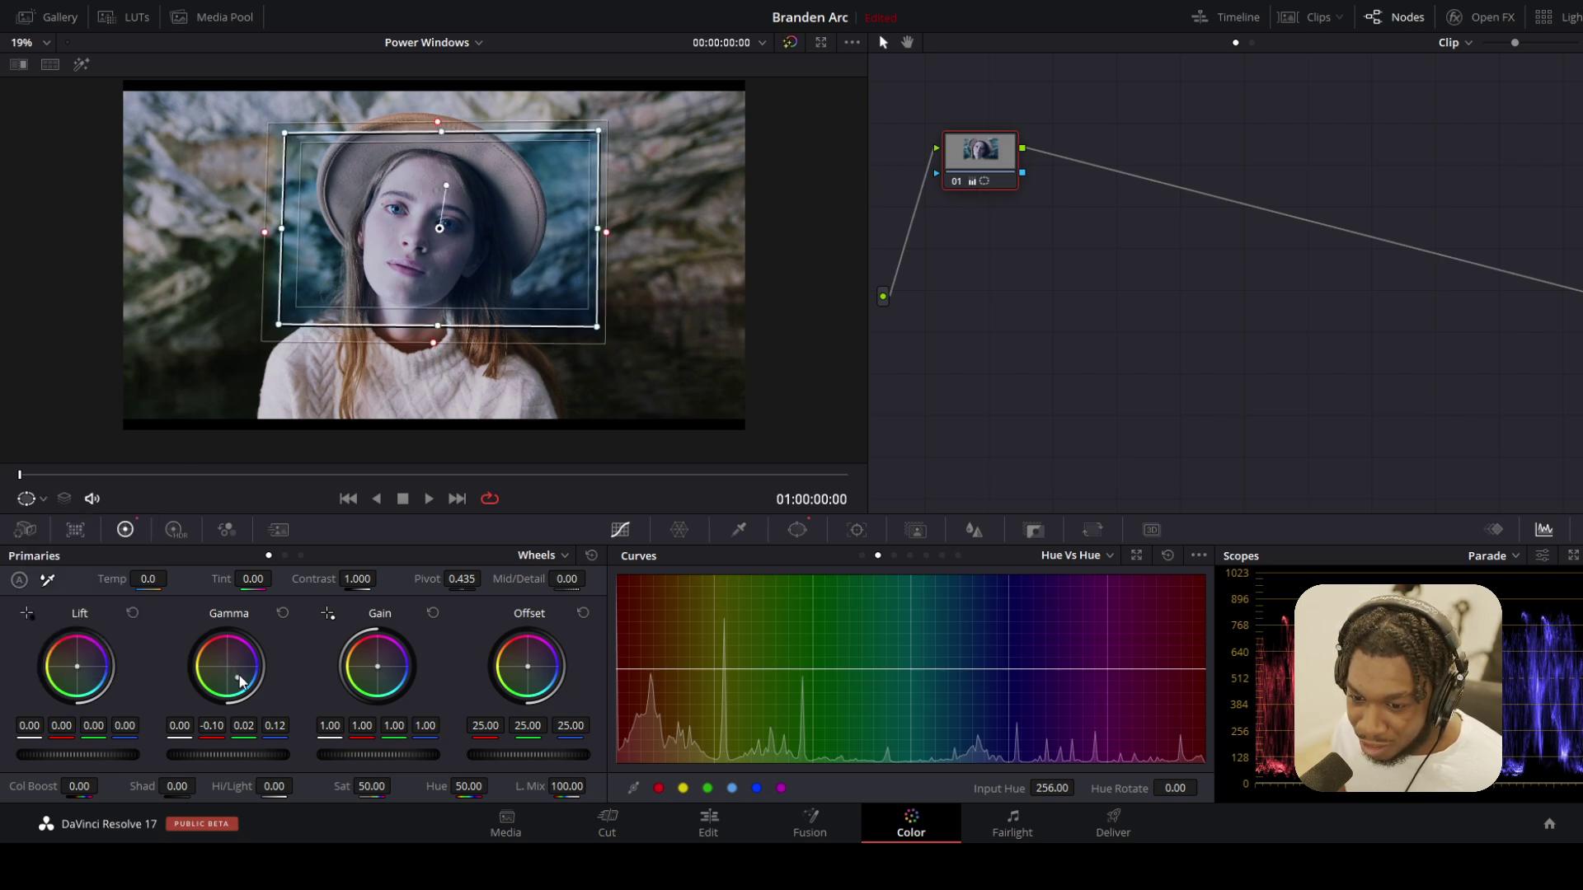
{"action": "left_click_drag", "start_coordinate": [238, 678], "coordinate": [241, 686]}
Move the linear window left to about pan 49.27, tilt 50.23, and place a circle window near the picture's right edge
{"action": "left_click", "coordinate": [798, 530]}
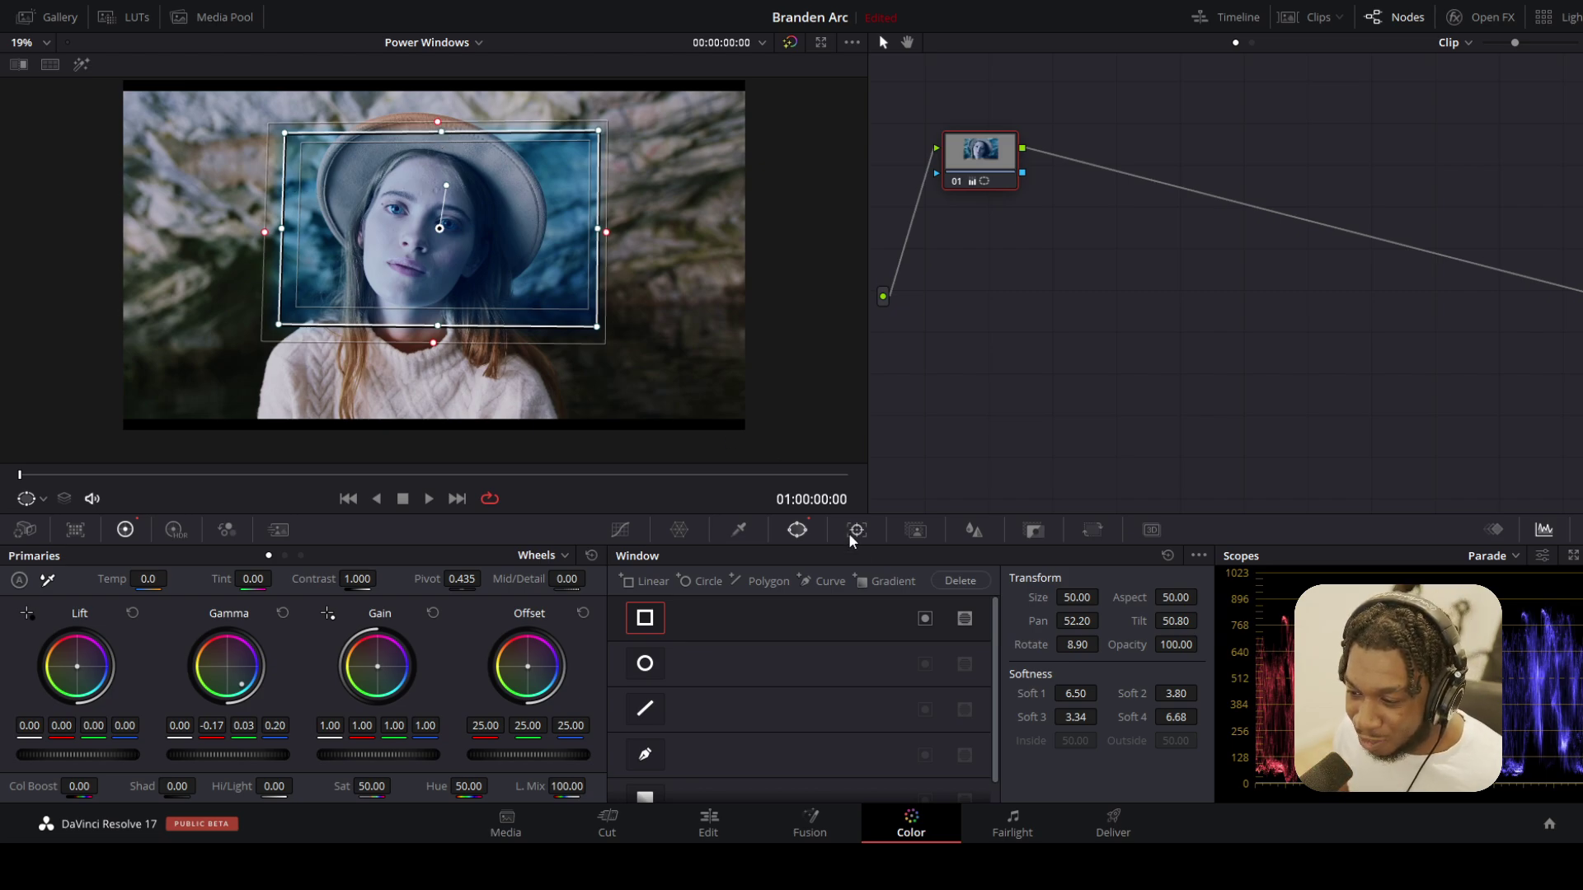
{"action": "left_click", "coordinate": [925, 619]}
{"action": "mouse_move", "coordinate": [317, 156]}
{"action": "left_mouse_down"}
{"action": "mouse_move", "coordinate": [363, 189]}
{"action": "mouse_move", "coordinate": [264, 265]}
{"action": "mouse_move", "coordinate": [252, 127]}
{"action": "mouse_move", "coordinate": [340, 251]}
{"action": "mouse_move", "coordinate": [234, 162]}
{"action": "mouse_move", "coordinate": [311, 165]}
{"action": "mouse_move", "coordinate": [287, 155]}
{"action": "left_mouse_up"}
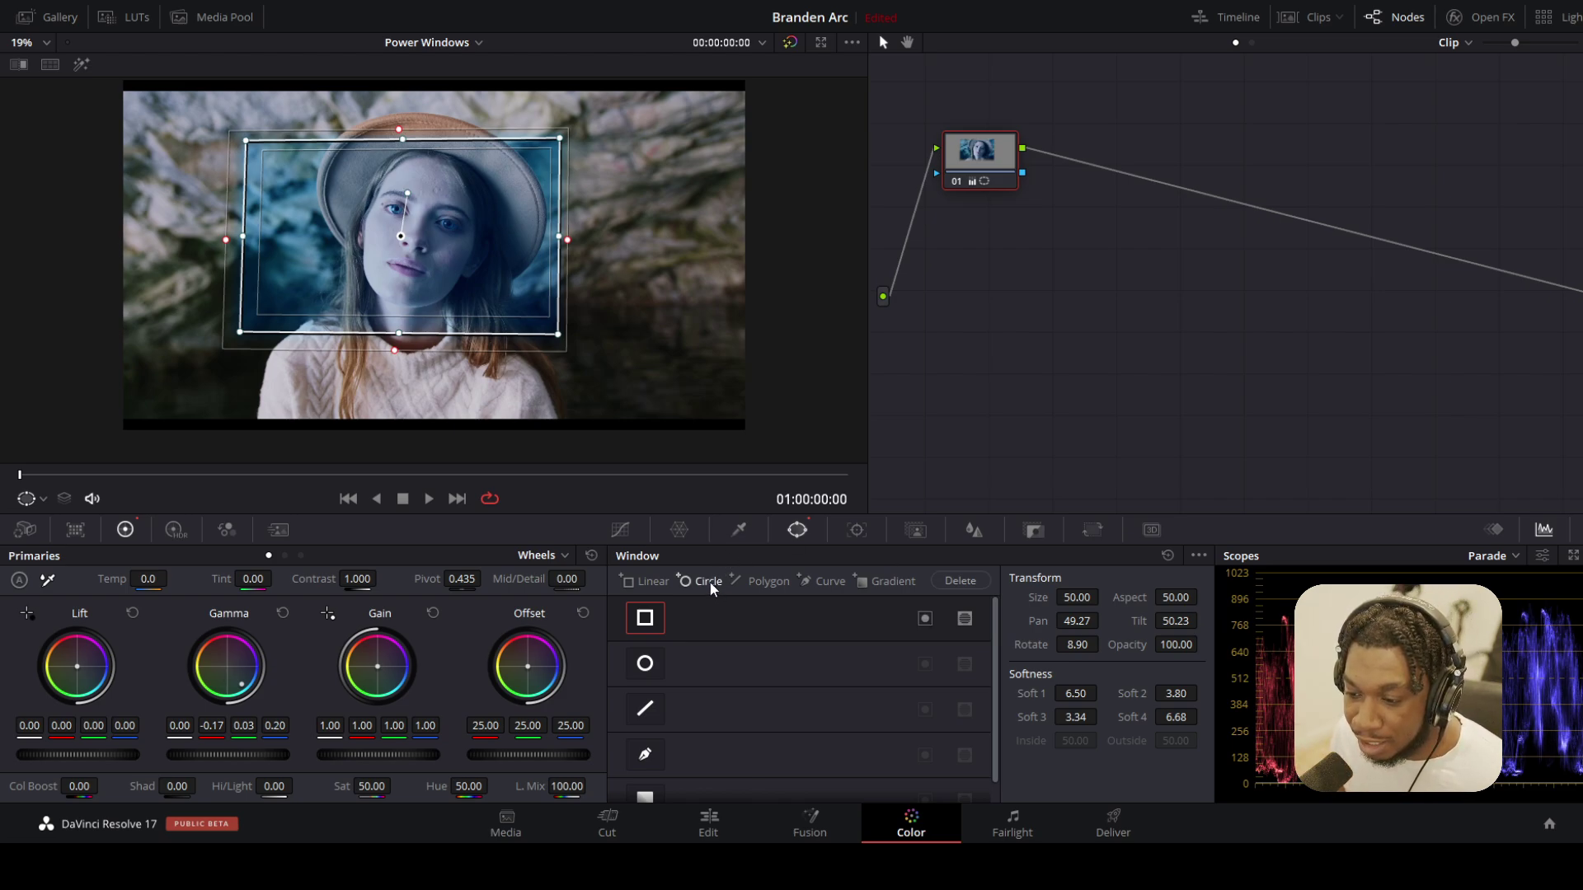
{"action": "left_click", "coordinate": [645, 663]}
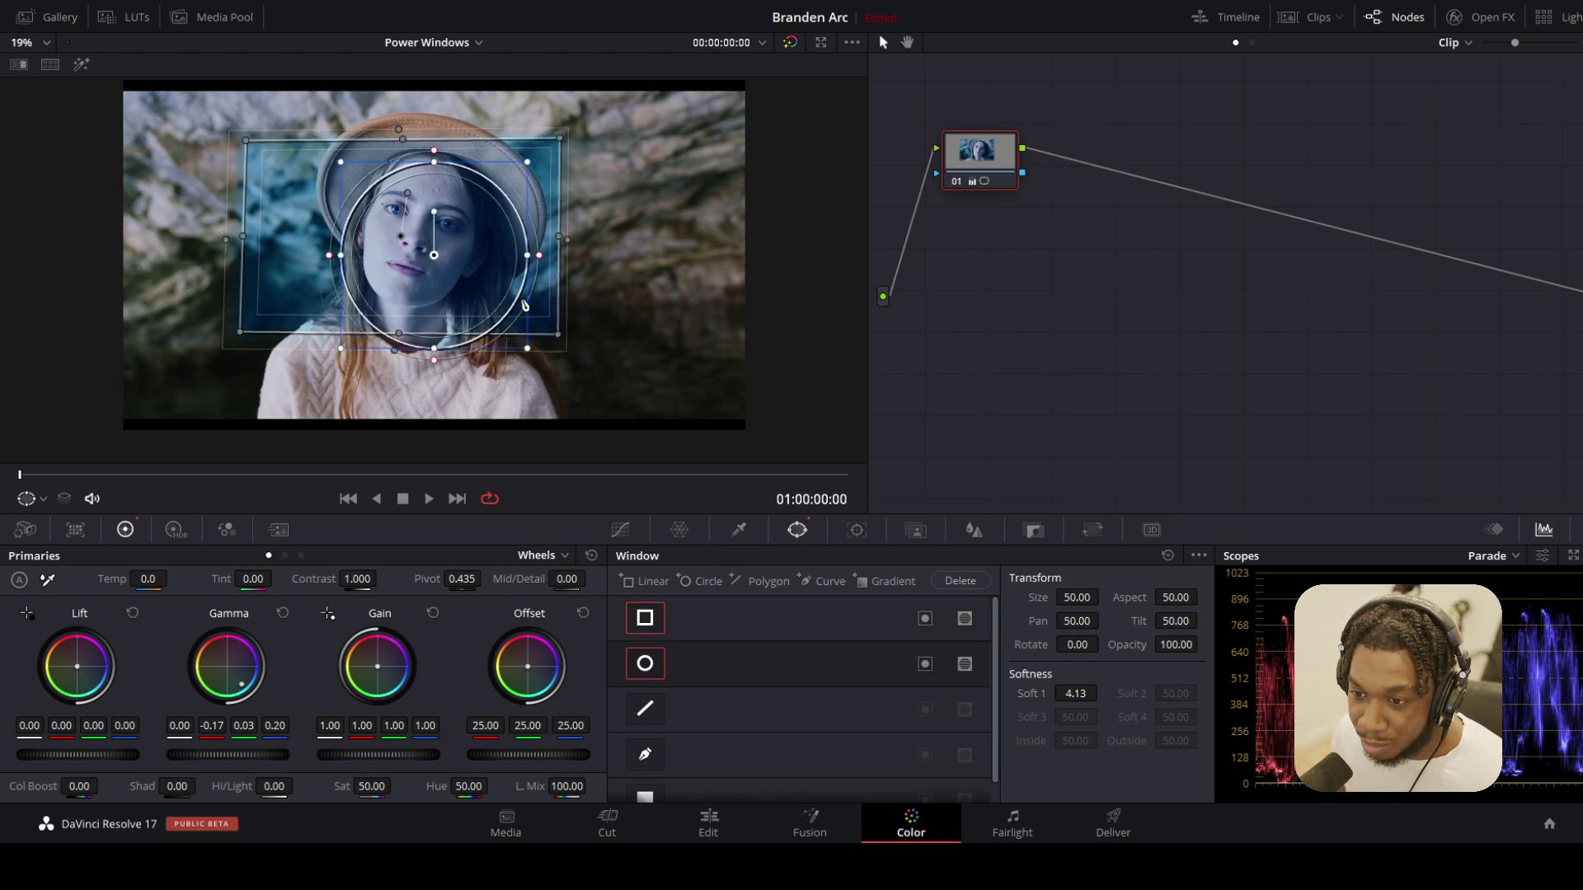
{"action": "left_click_drag", "start_coordinate": [434, 255], "coordinate": [690, 266]}
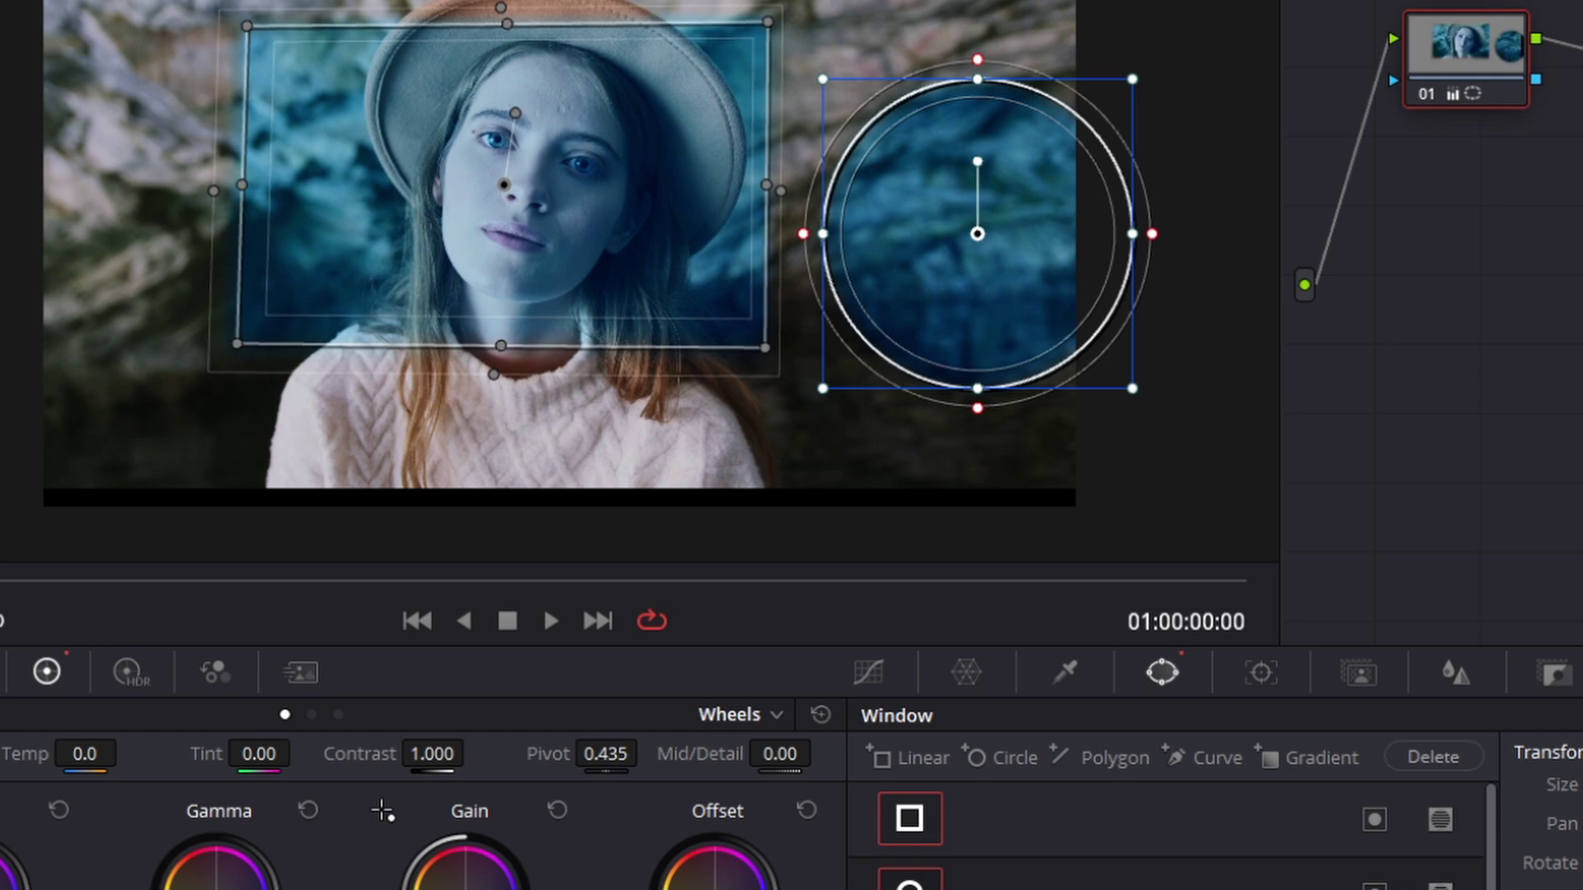
Move the circle window over the face to about pan 49.09, tilt 51.95, and try it as a mask subtracting from the linear window
{"action": "left_click_drag", "start_coordinate": [977, 237], "coordinate": [518, 191]}
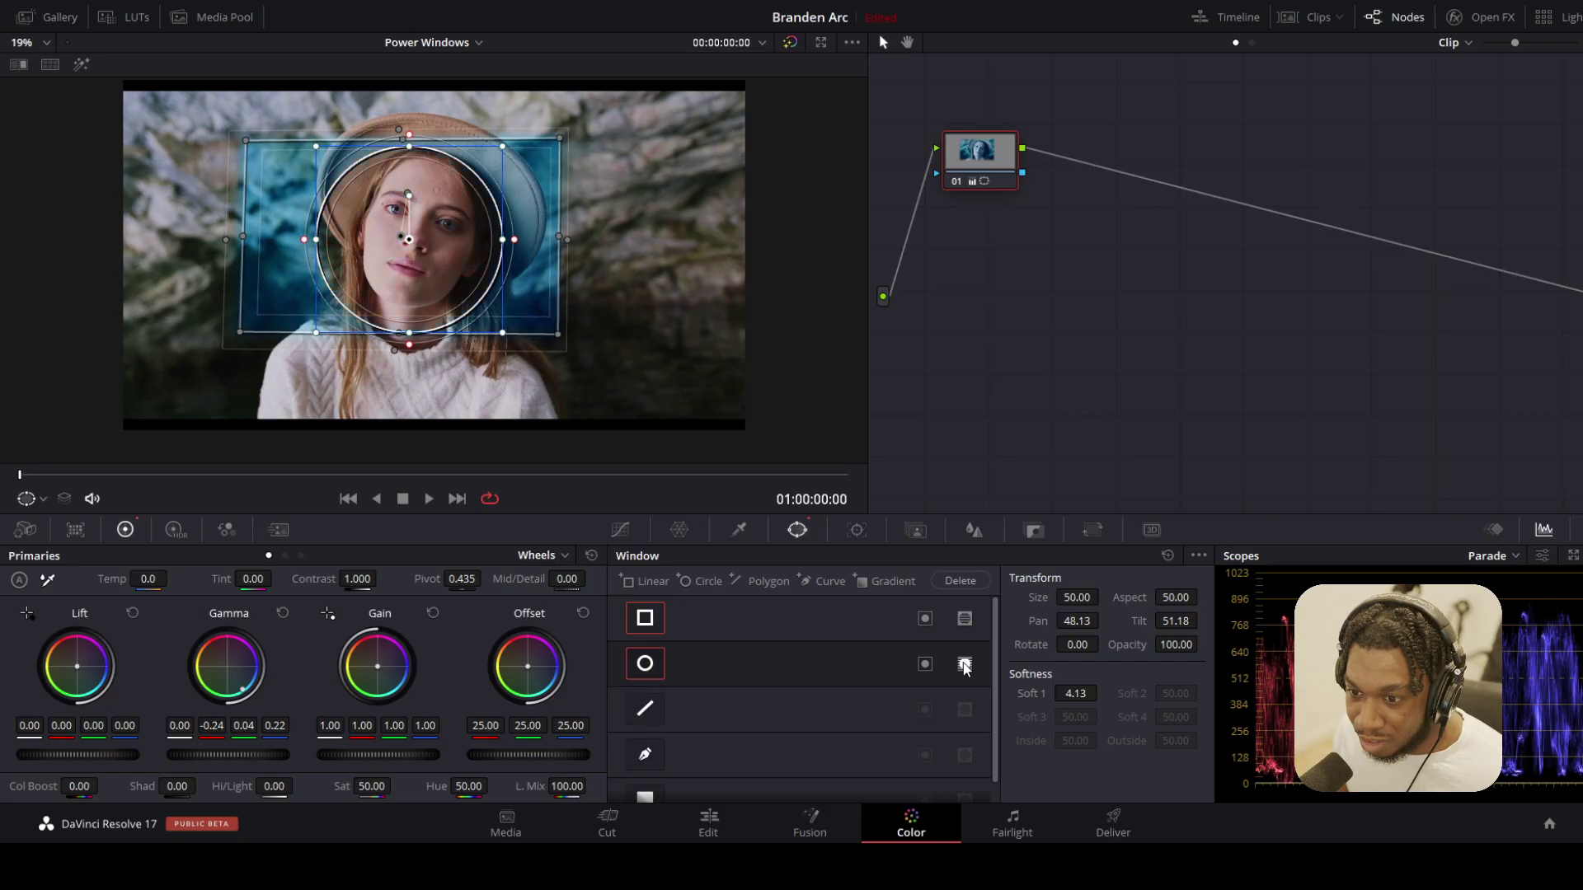
{"action": "left_click", "coordinate": [1131, 453]}
{"action": "left_click_drag", "start_coordinate": [417, 233], "coordinate": [517, 232]}
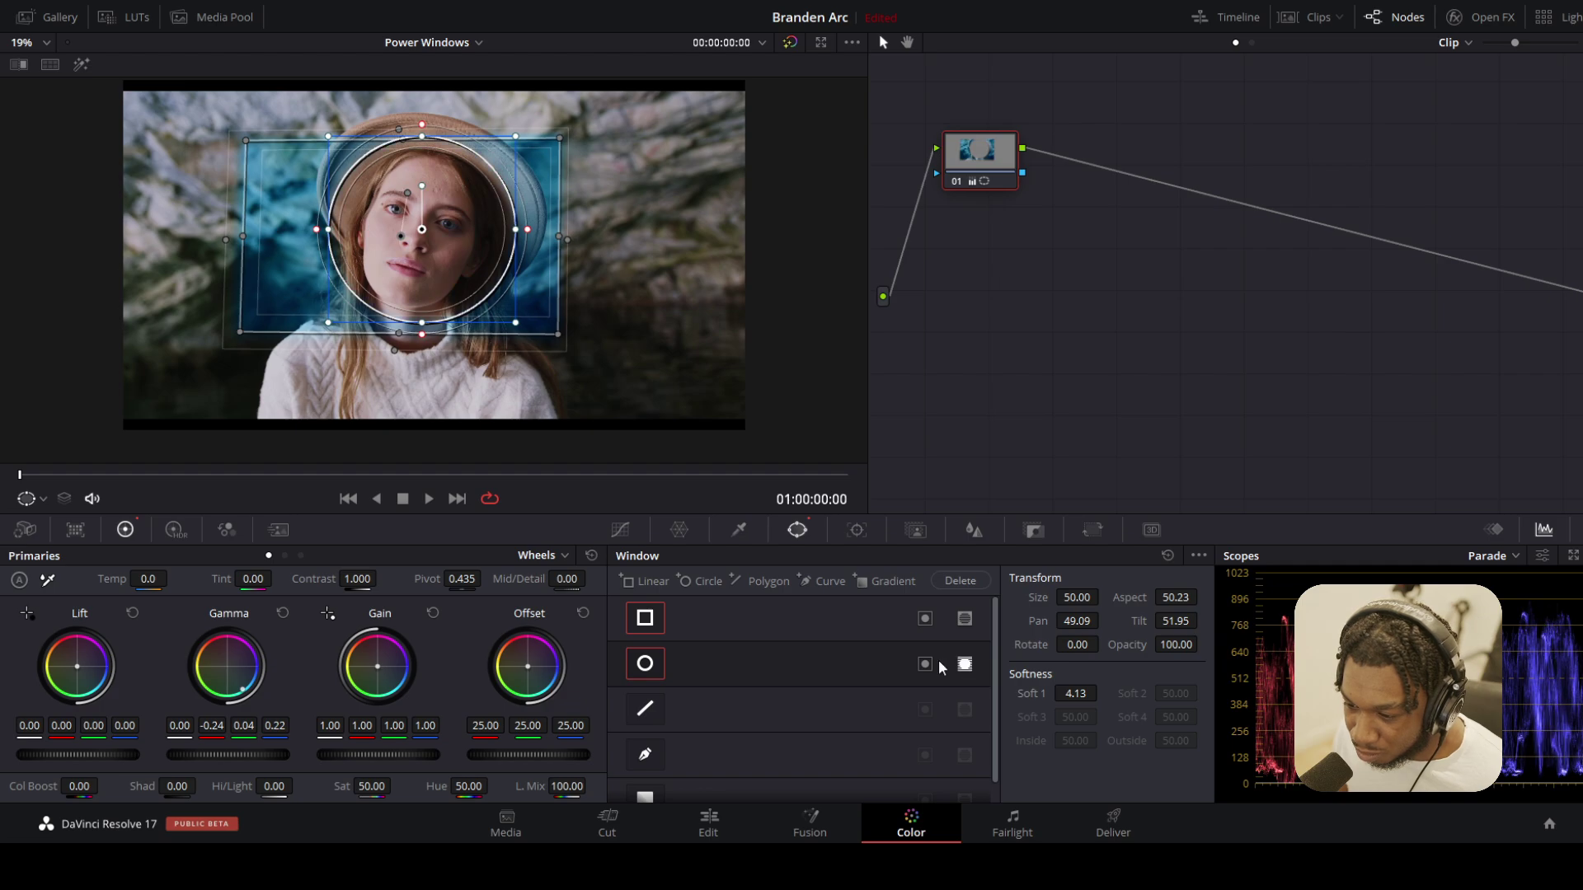
{"action": "left_click", "coordinate": [925, 664]}
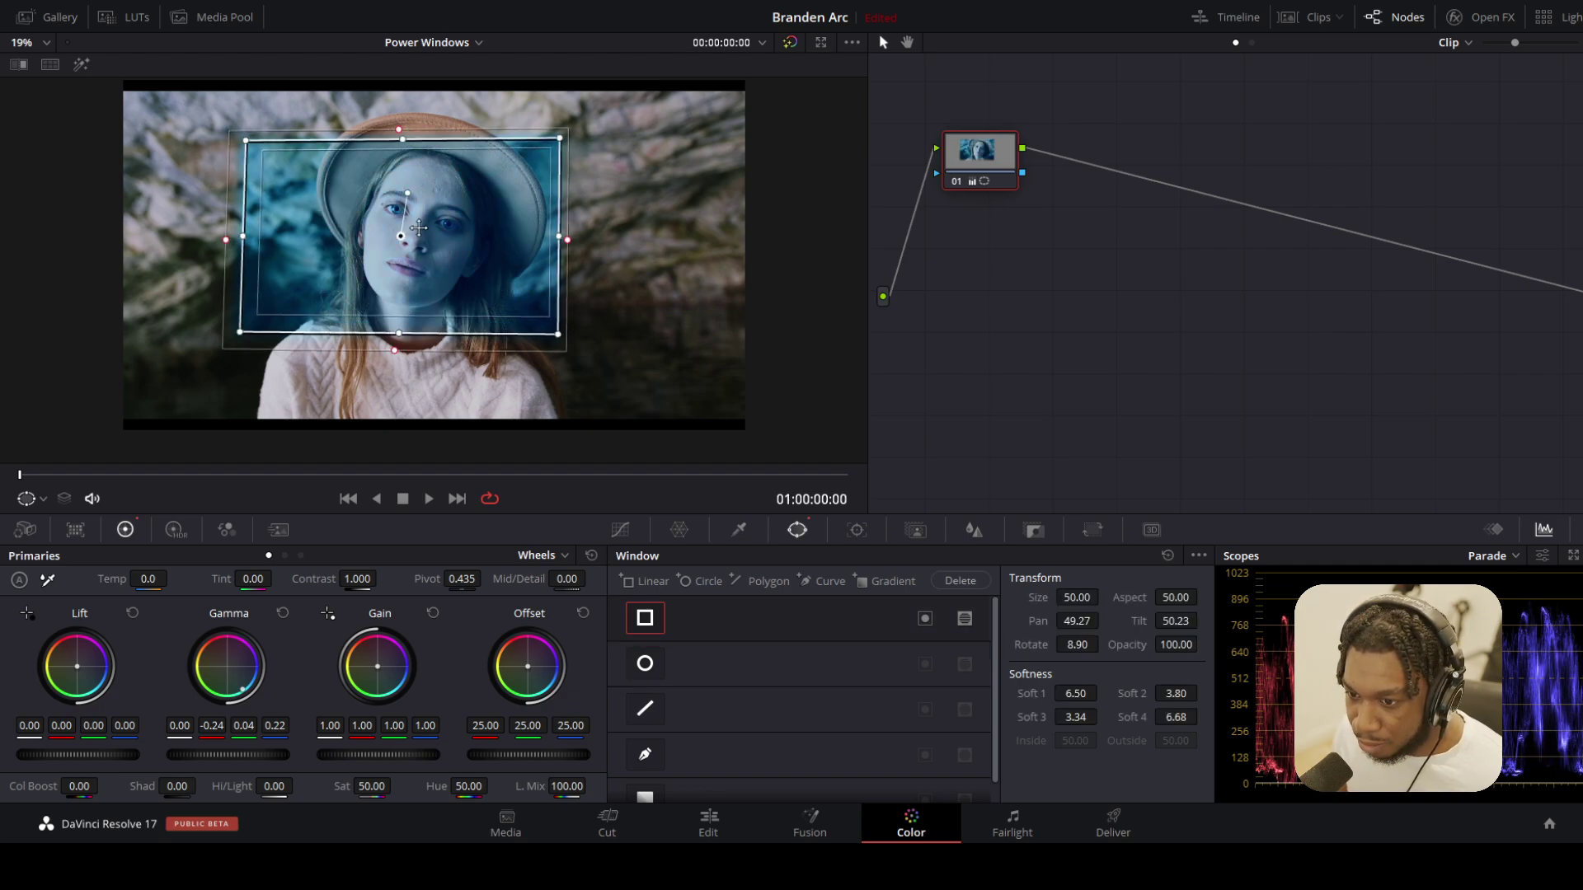
Move the linear window to about pan 50.61, tilt 50.42, and widen its edge softness to about 15.98, 14.65, 11.35 and 8.14
{"action": "left_click_drag", "start_coordinate": [418, 234], "coordinate": [422, 234]}
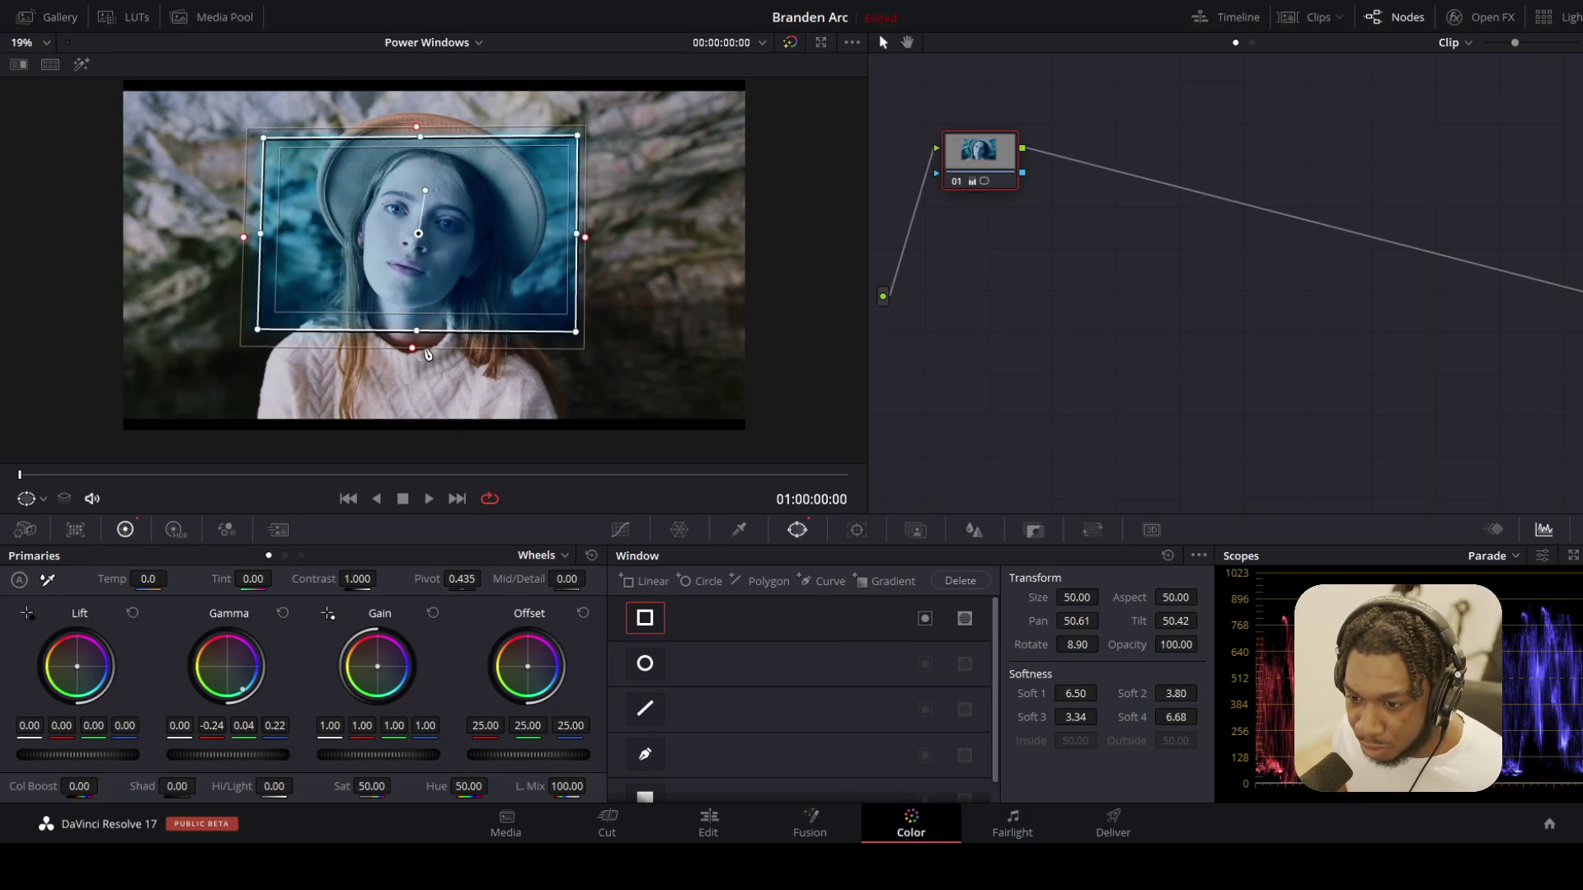
{"action": "mouse_move", "coordinate": [410, 352]}
{"action": "left_mouse_down"}
{"action": "mouse_move", "coordinate": [411, 365]}
{"action": "mouse_move", "coordinate": [422, 354]}
{"action": "left_mouse_up"}
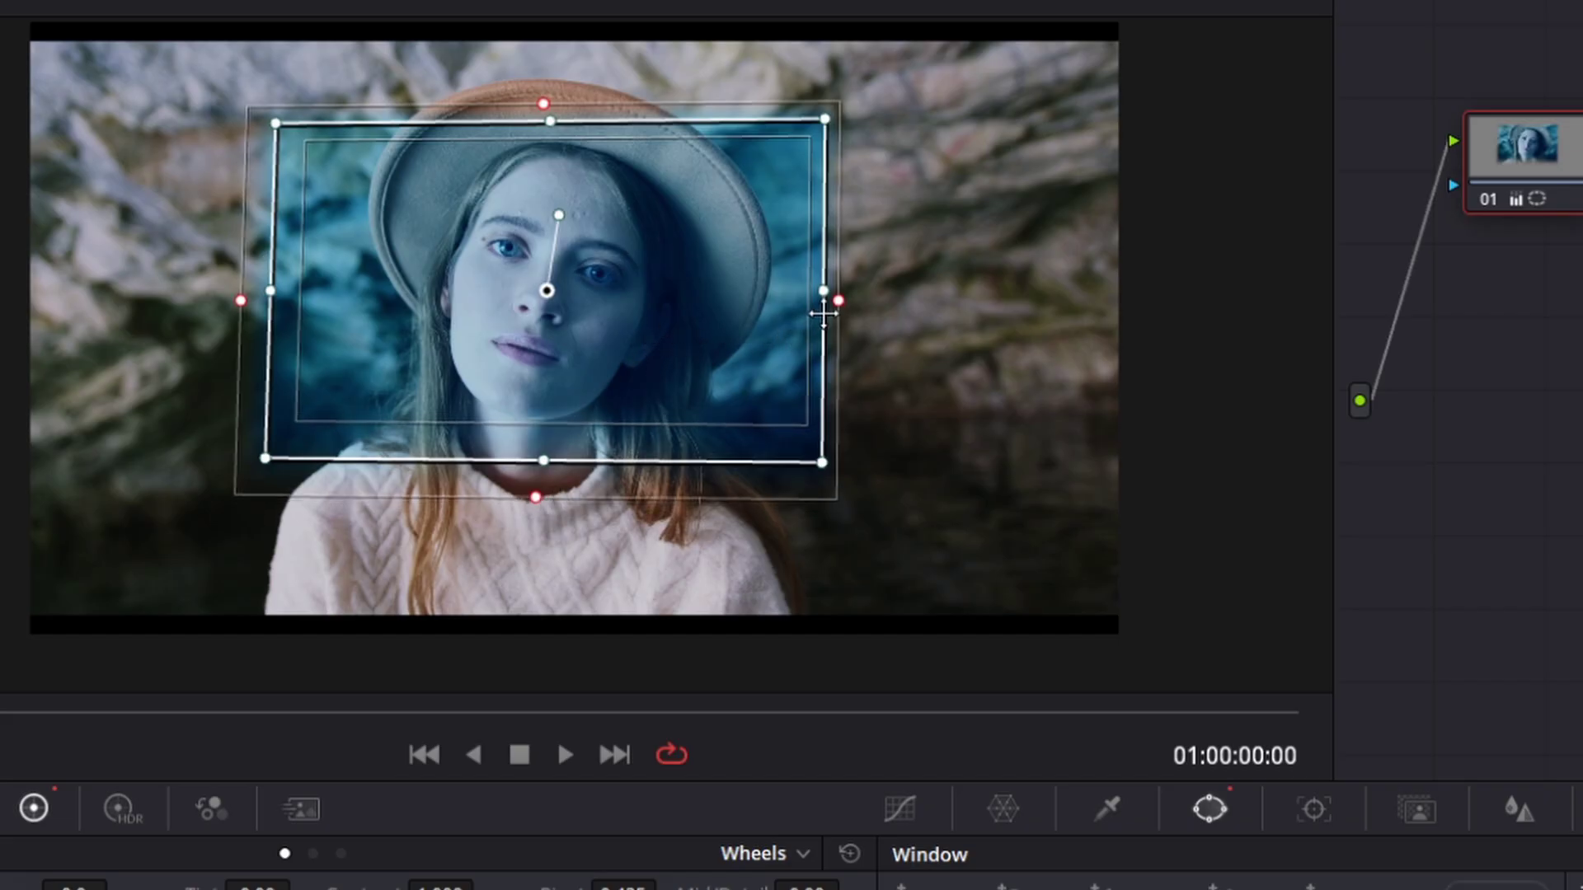
{"action": "left_click_drag", "start_coordinate": [847, 299], "coordinate": [871, 305]}
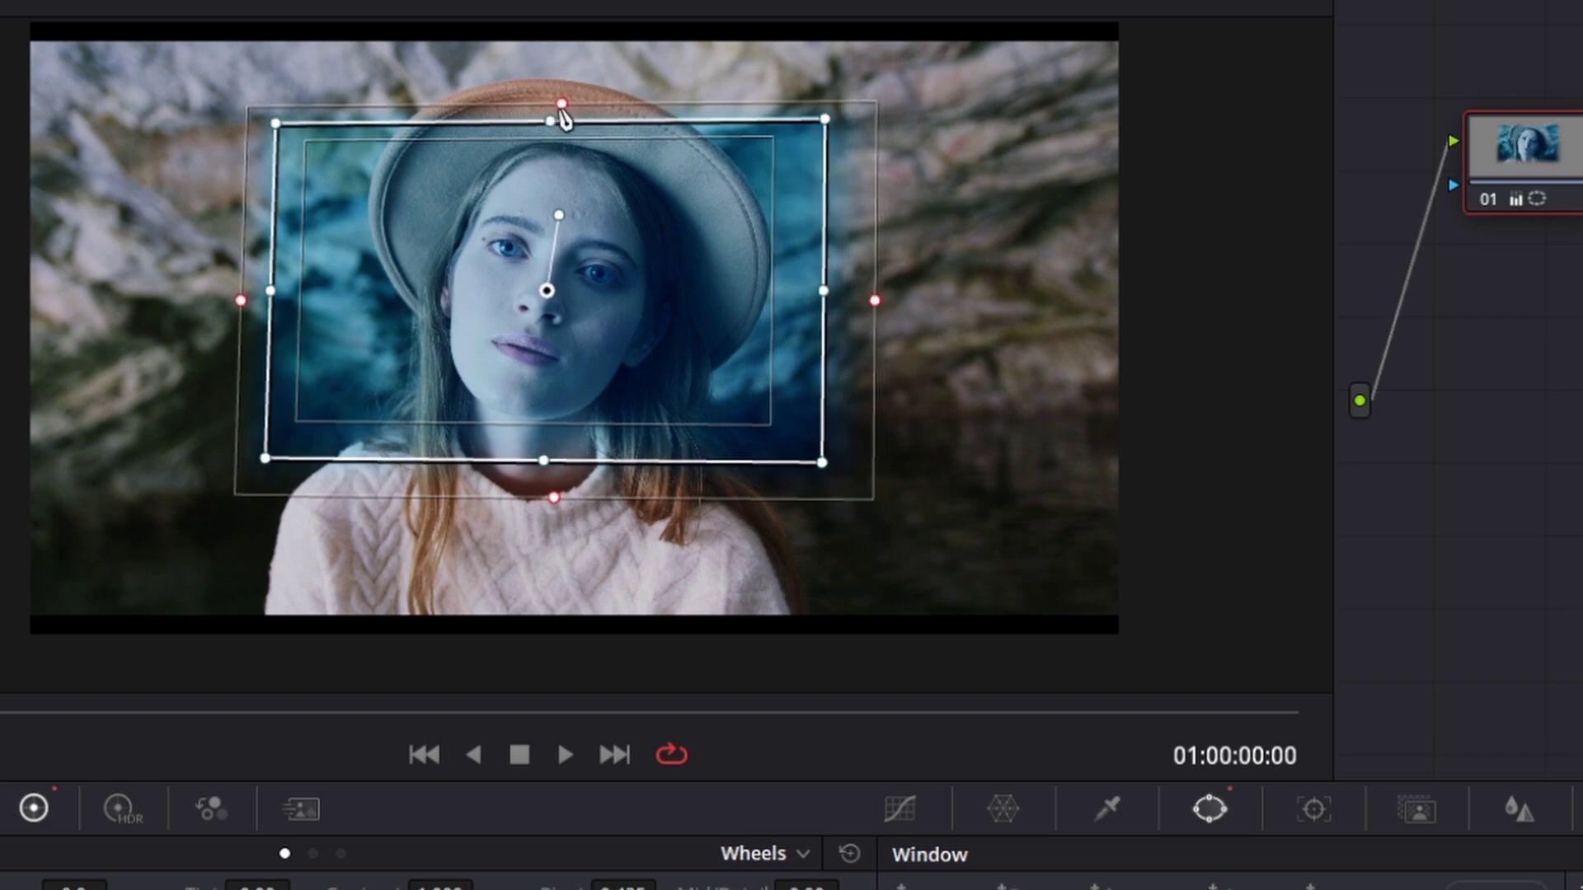
{"action": "left_click_drag", "start_coordinate": [562, 108], "coordinate": [559, 53]}
{"action": "left_click_drag", "start_coordinate": [239, 277], "coordinate": [201, 277]}
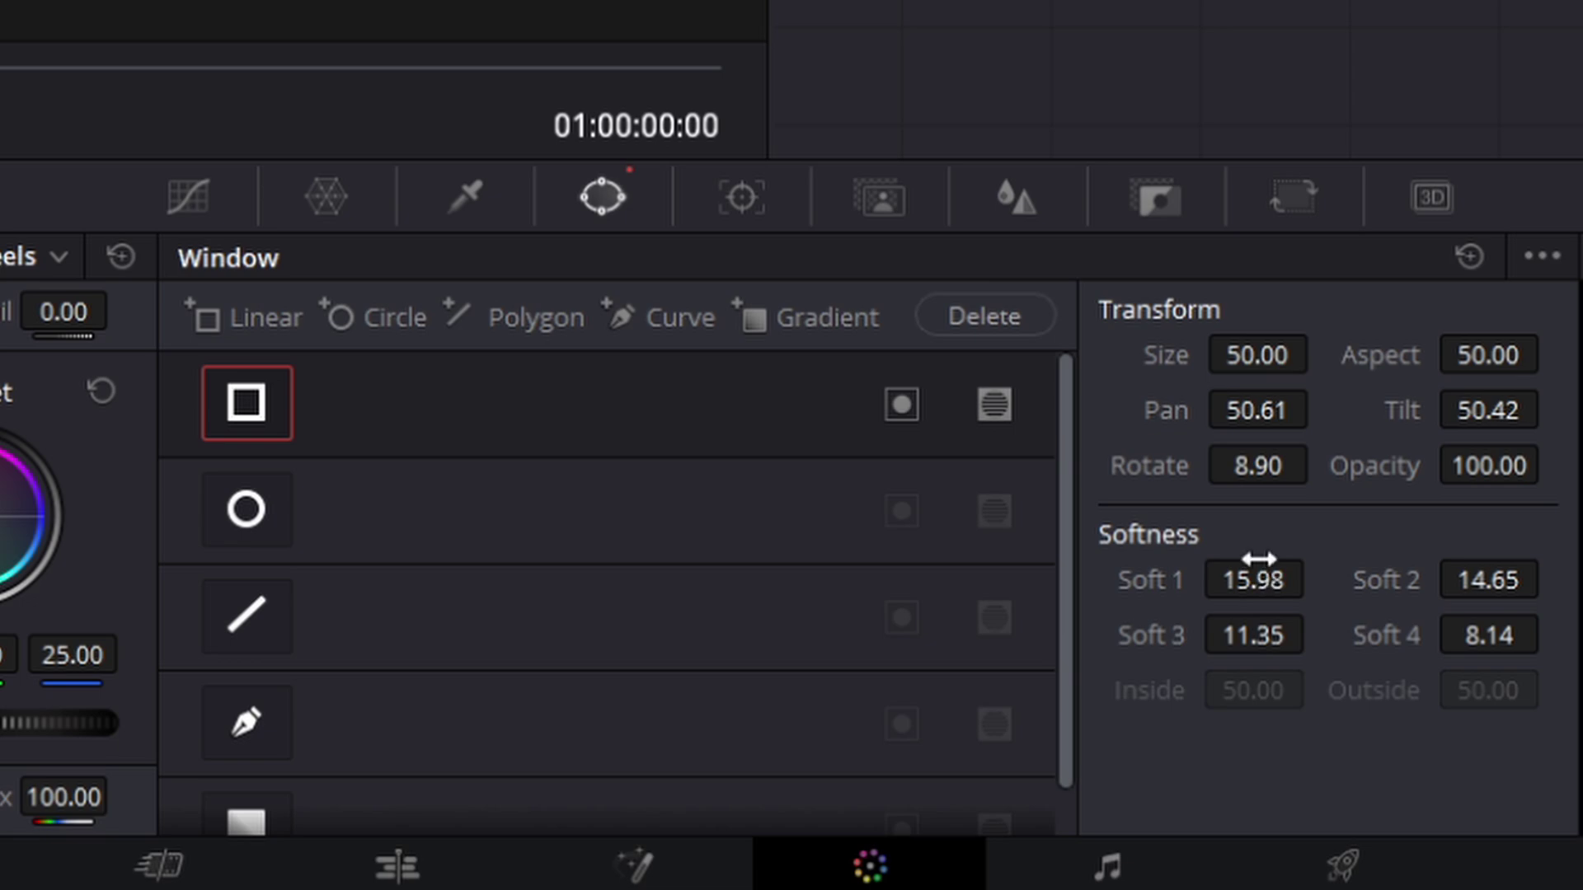
Adjust the linear window's softness to Soft 1 9.96, Soft 2 16.85, Soft 3 15.47 and Soft 4 9.26
{"action": "left_click_drag", "start_coordinate": [1231, 564], "coordinate": [1222, 564]}
{"action": "left_click_drag", "start_coordinate": [1492, 576], "coordinate": [1496, 575]}
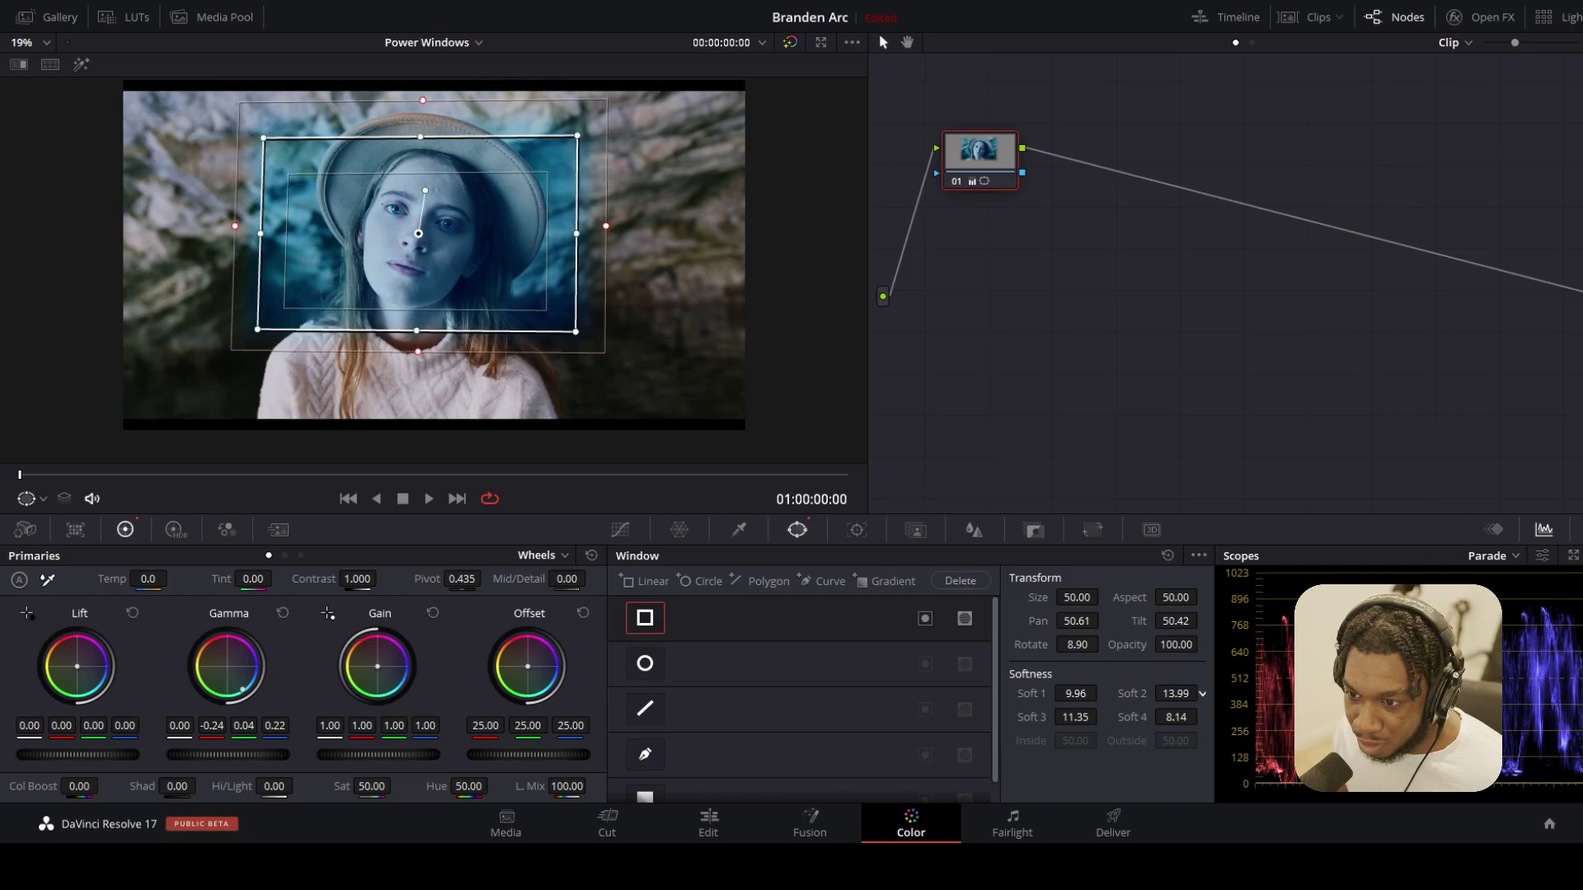
{"action": "left_click_drag", "start_coordinate": [1076, 717], "coordinate": [1205, 714]}
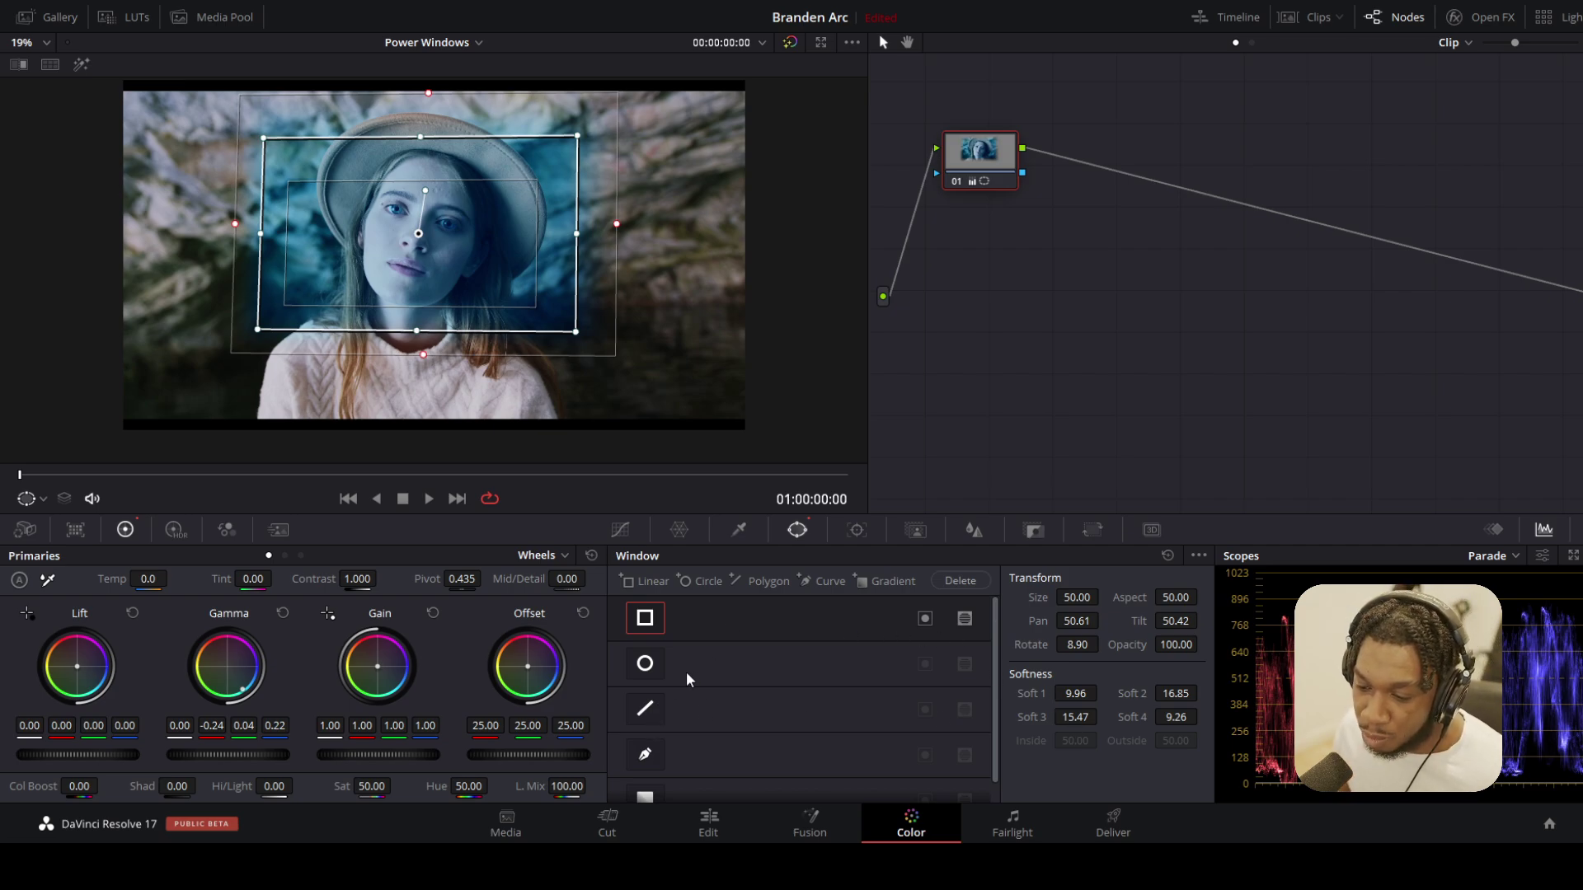
Replace the linear window with a circle window over the face at about pan 48.83, tilt 52.26, with Soft 1 at 8.09
{"action": "left_click", "coordinate": [647, 664]}
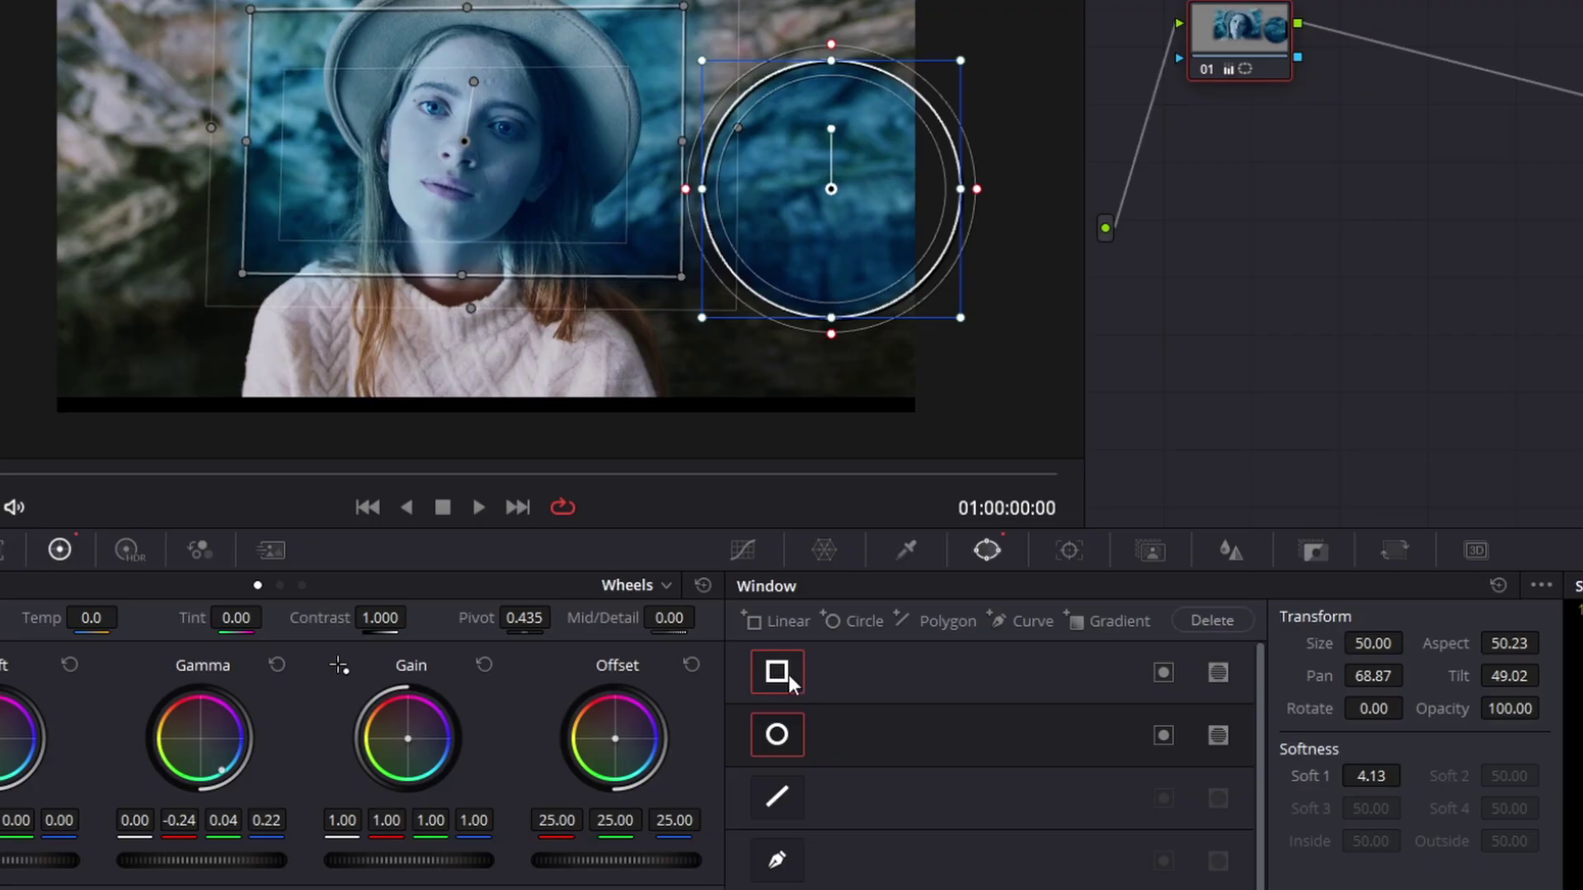
{"action": "left_click", "coordinate": [788, 674]}
{"action": "left_click_drag", "start_coordinate": [831, 188], "coordinate": [464, 130]}
{"action": "left_click_drag", "start_coordinate": [1364, 769], "coordinate": [1402, 769]}
{"action": "mouse_move", "coordinate": [632, 133]}
{"action": "left_mouse_down"}
{"action": "mouse_move", "coordinate": [663, 134]}
{"action": "mouse_move", "coordinate": [626, 138]}
{"action": "left_mouse_up"}
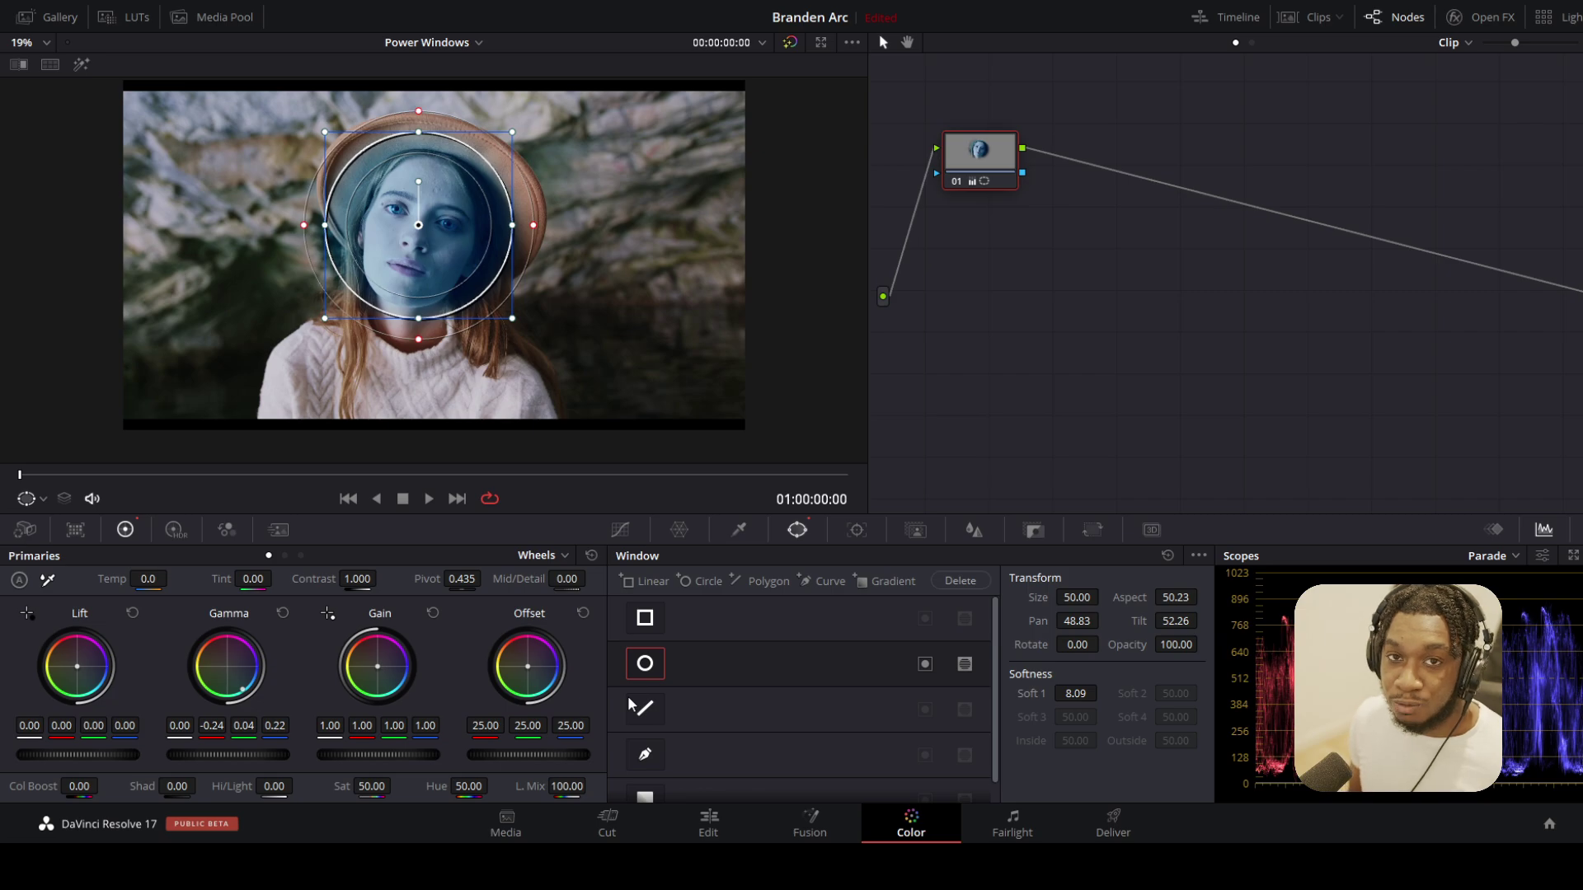
Switch back to the linear window and set size 38.48, aspect 50.76 and rotation 8.95, positioned at about pan 50.29, tilt 50.23
{"action": "left_click", "coordinate": [645, 618]}
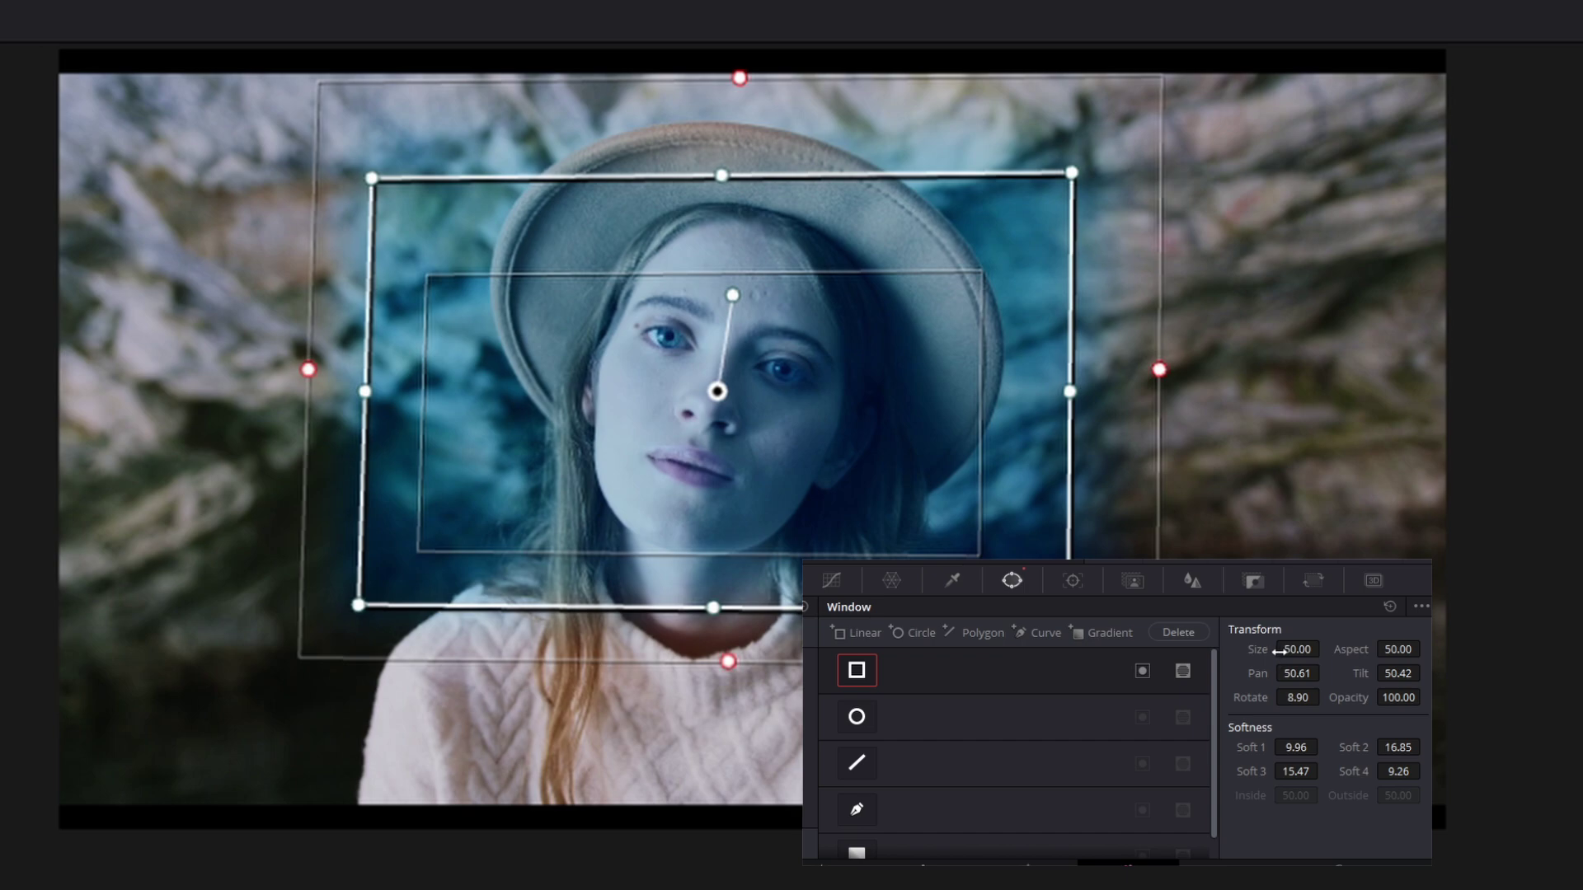
{"action": "left_click_drag", "start_coordinate": [1277, 651], "coordinate": [1316, 673]}
{"action": "left_click_drag", "start_coordinate": [1413, 672], "coordinate": [1311, 696]}
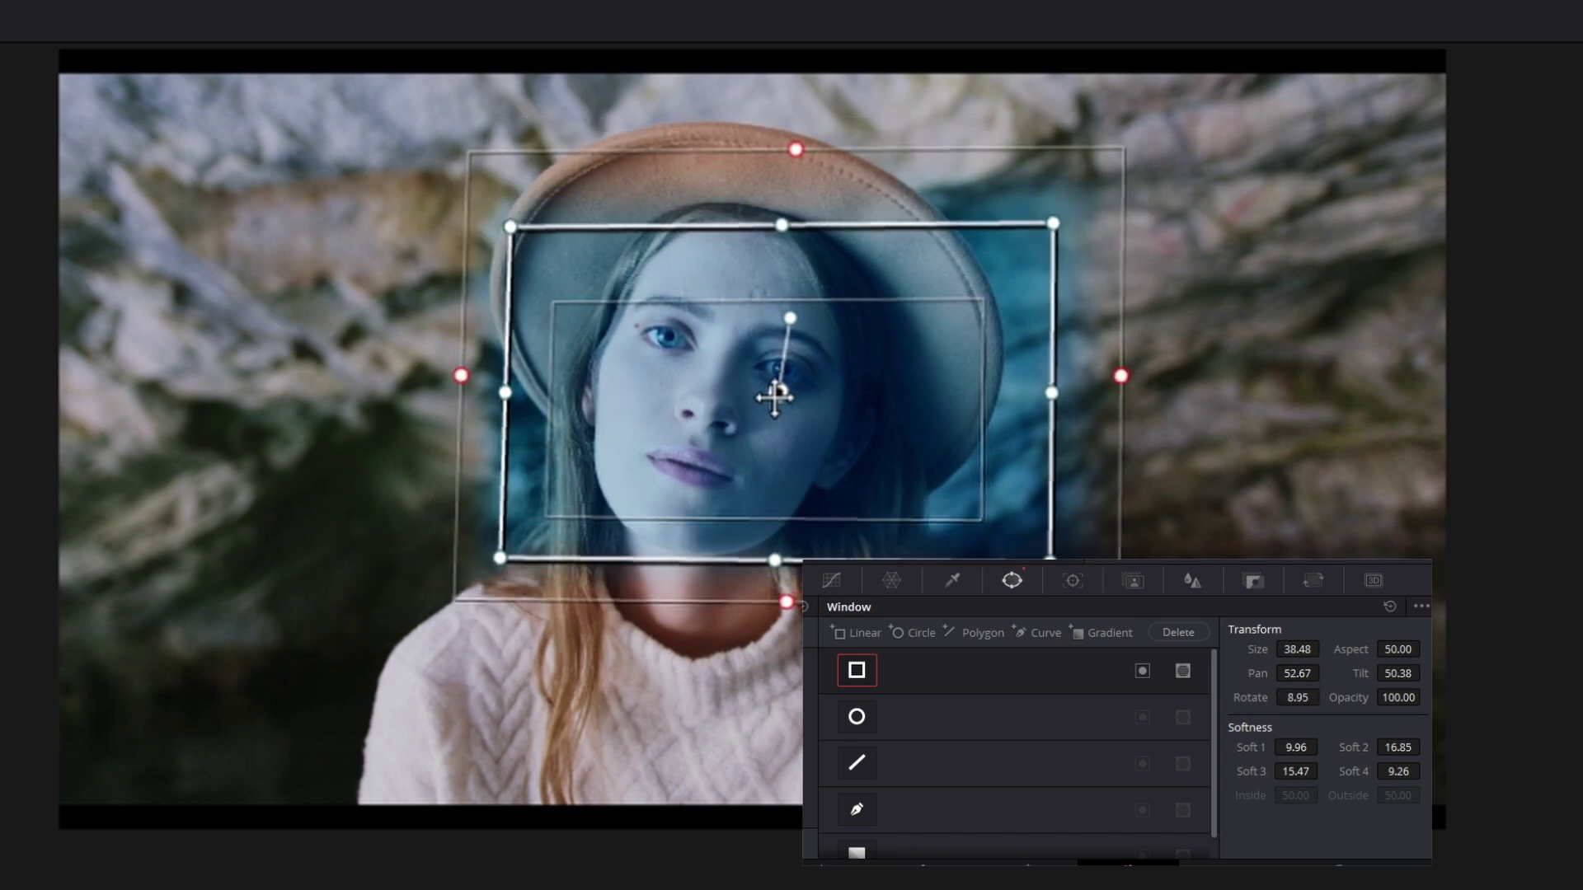
{"action": "left_click_drag", "start_coordinate": [774, 398], "coordinate": [704, 406]}
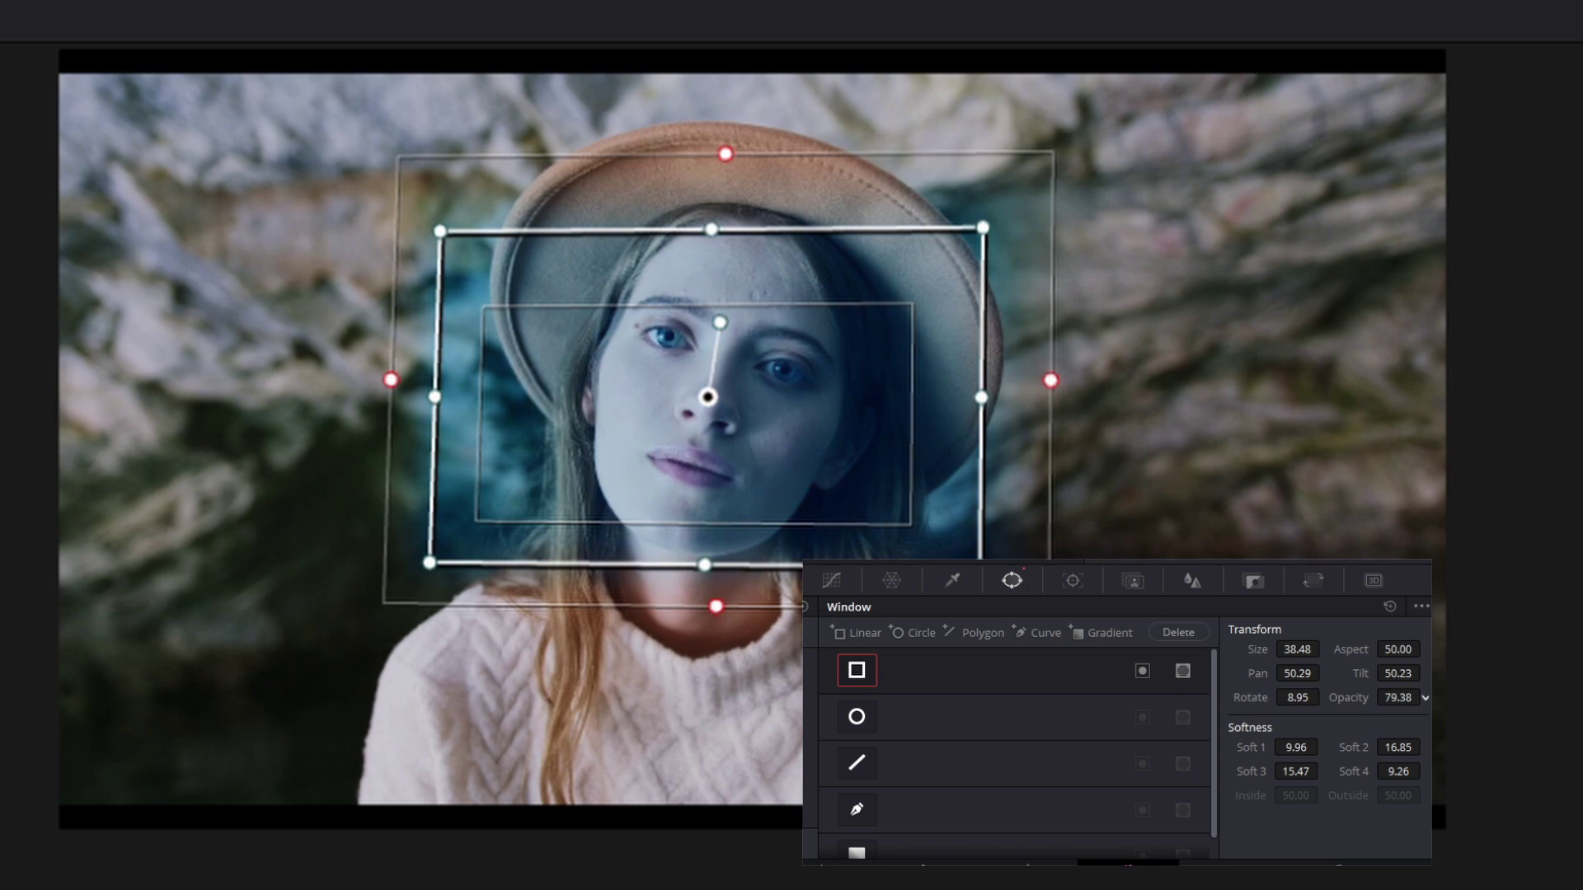
{"action": "mouse_move", "coordinate": [1425, 650]}
{"action": "left_mouse_down"}
{"action": "mouse_move", "coordinate": [1451, 650]}
{"action": "mouse_move", "coordinate": [1420, 649]}
{"action": "left_mouse_up"}
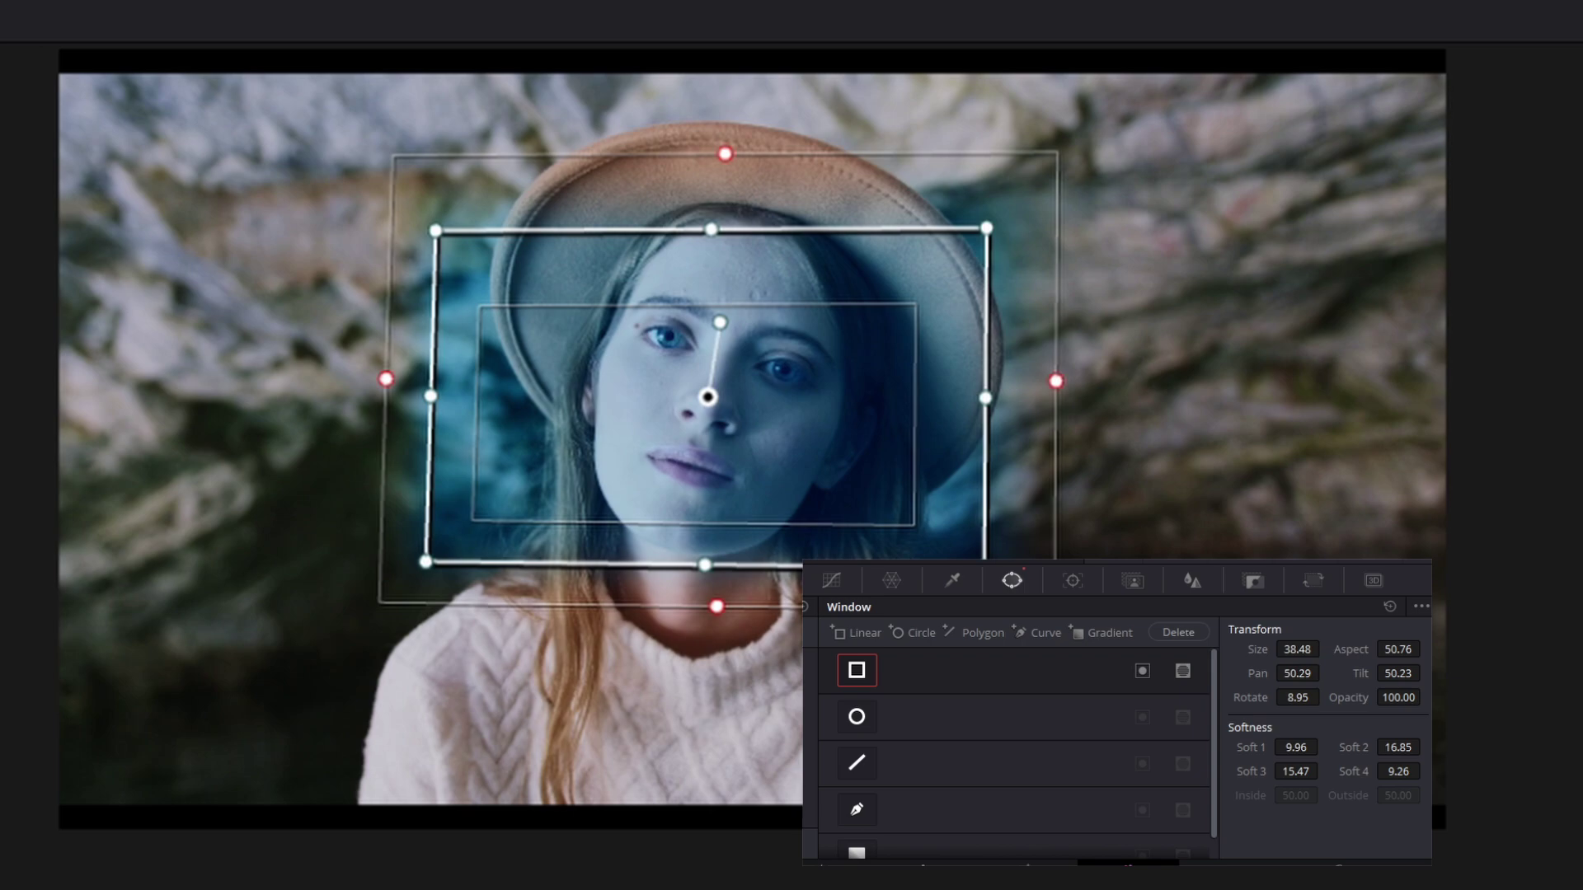
Stretch the linear window's right corners outward, raise its upper edge, and reduce its size to 34.06
{"action": "mouse_move", "coordinate": [985, 568]}
{"action": "left_mouse_down"}
{"action": "mouse_move", "coordinate": [1024, 590]}
{"action": "mouse_move", "coordinate": [1009, 582]}
{"action": "left_mouse_up"}
{"action": "left_click_drag", "start_coordinate": [987, 229], "coordinate": [945, 225]}
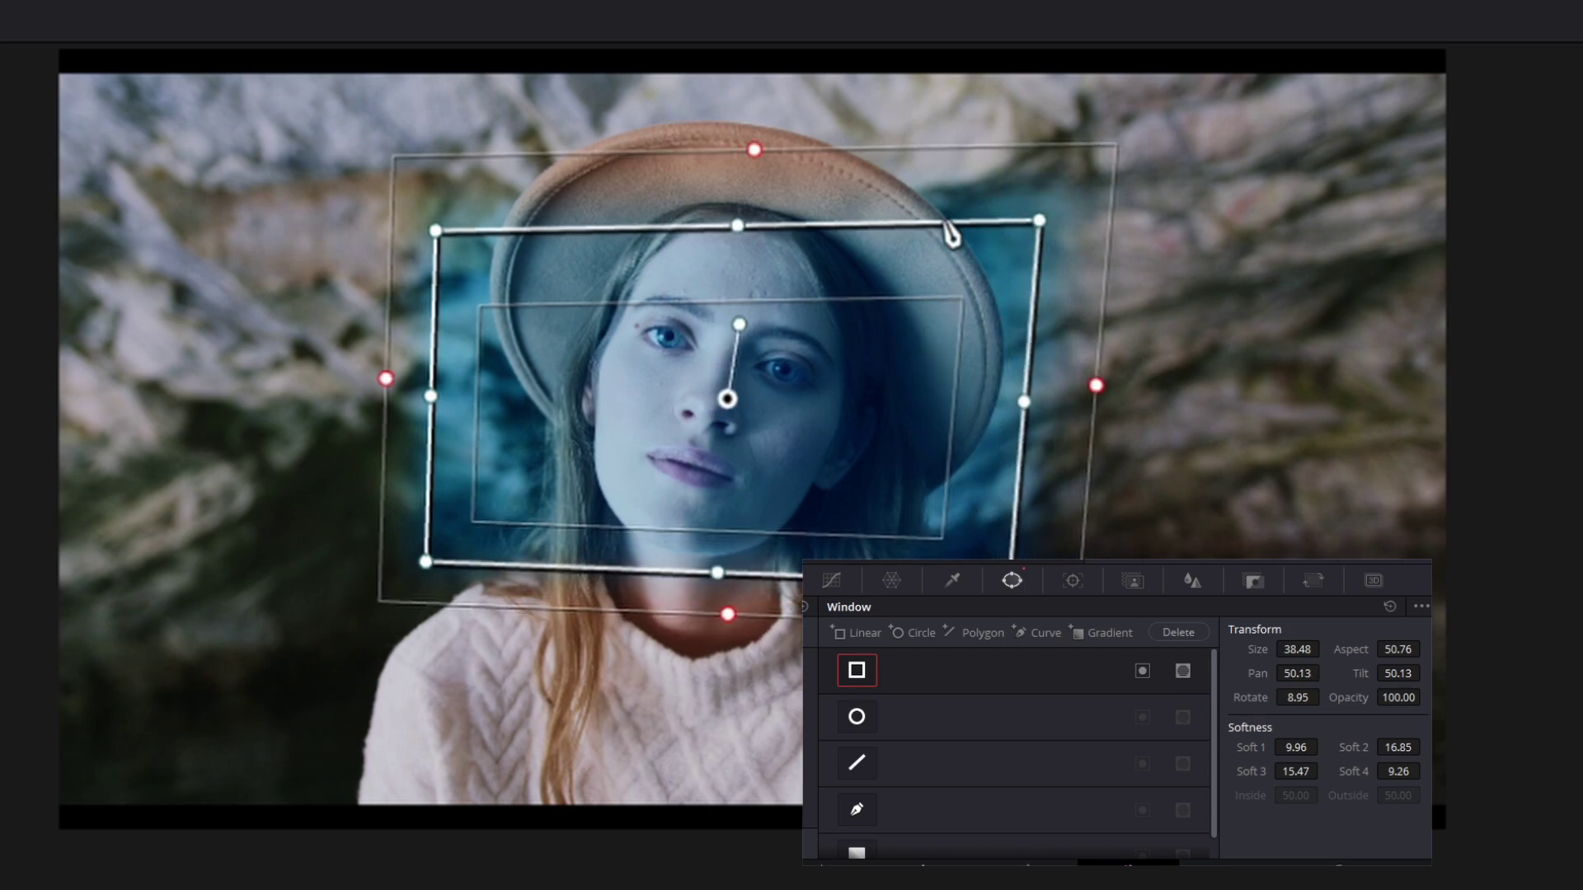
{"action": "left_click_drag", "start_coordinate": [735, 240], "coordinate": [737, 203]}
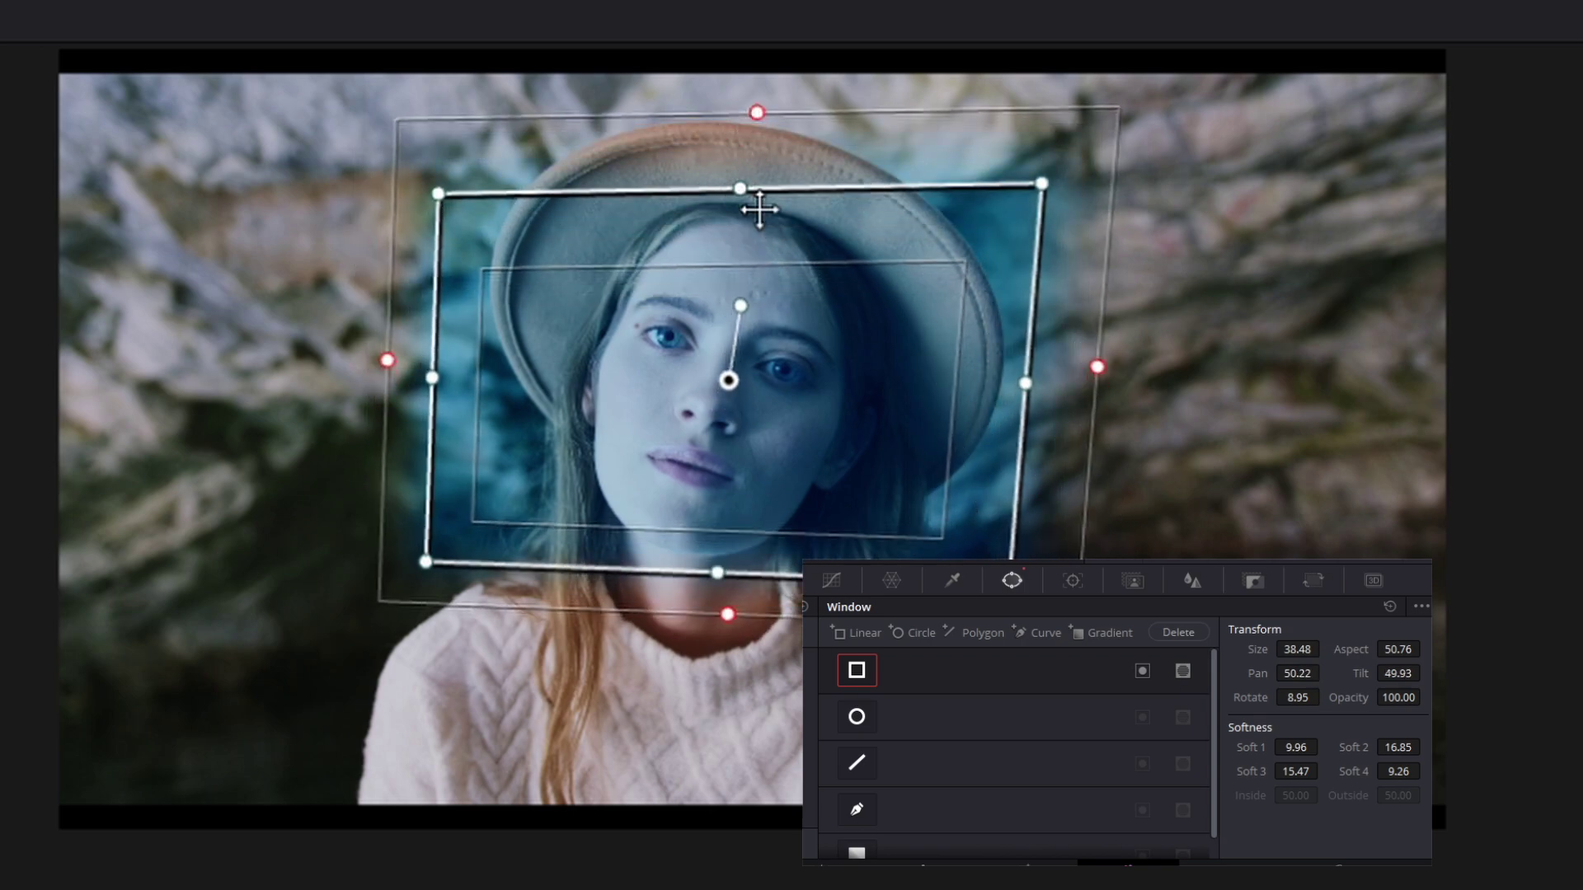
{"action": "mouse_move", "coordinate": [1297, 650]}
{"action": "left_mouse_down"}
{"action": "mouse_move", "coordinate": [1260, 650]}
{"action": "mouse_move", "coordinate": [1279, 650]}
{"action": "left_mouse_up"}
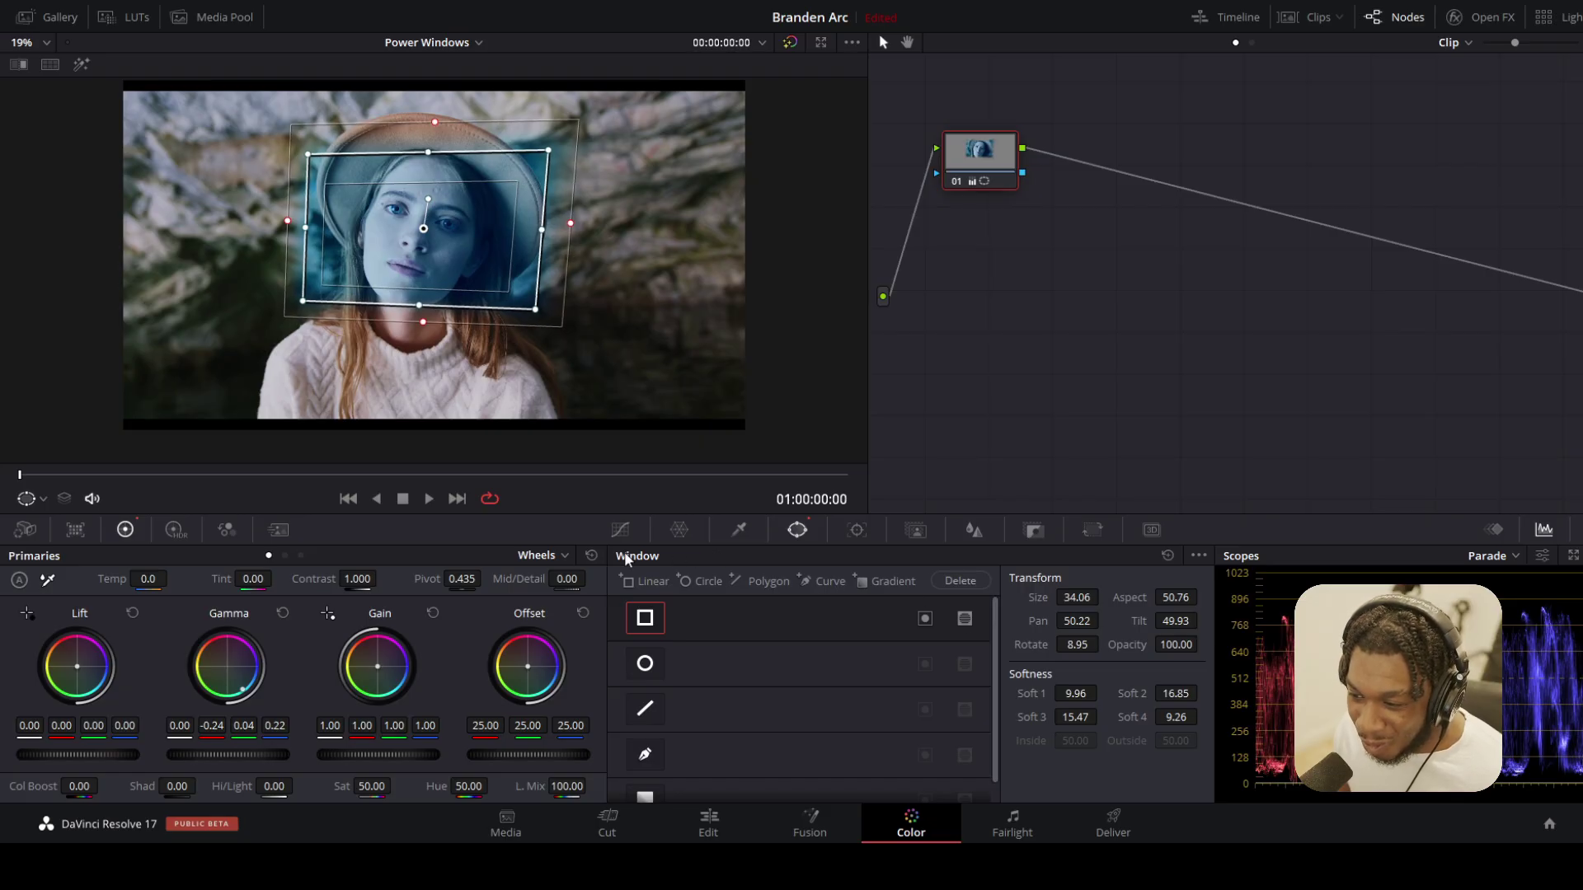
Reset all power windows and enable a fresh linear window over the face at about pan 50.04, tilt 50.99
{"action": "left_click", "coordinate": [1168, 555]}
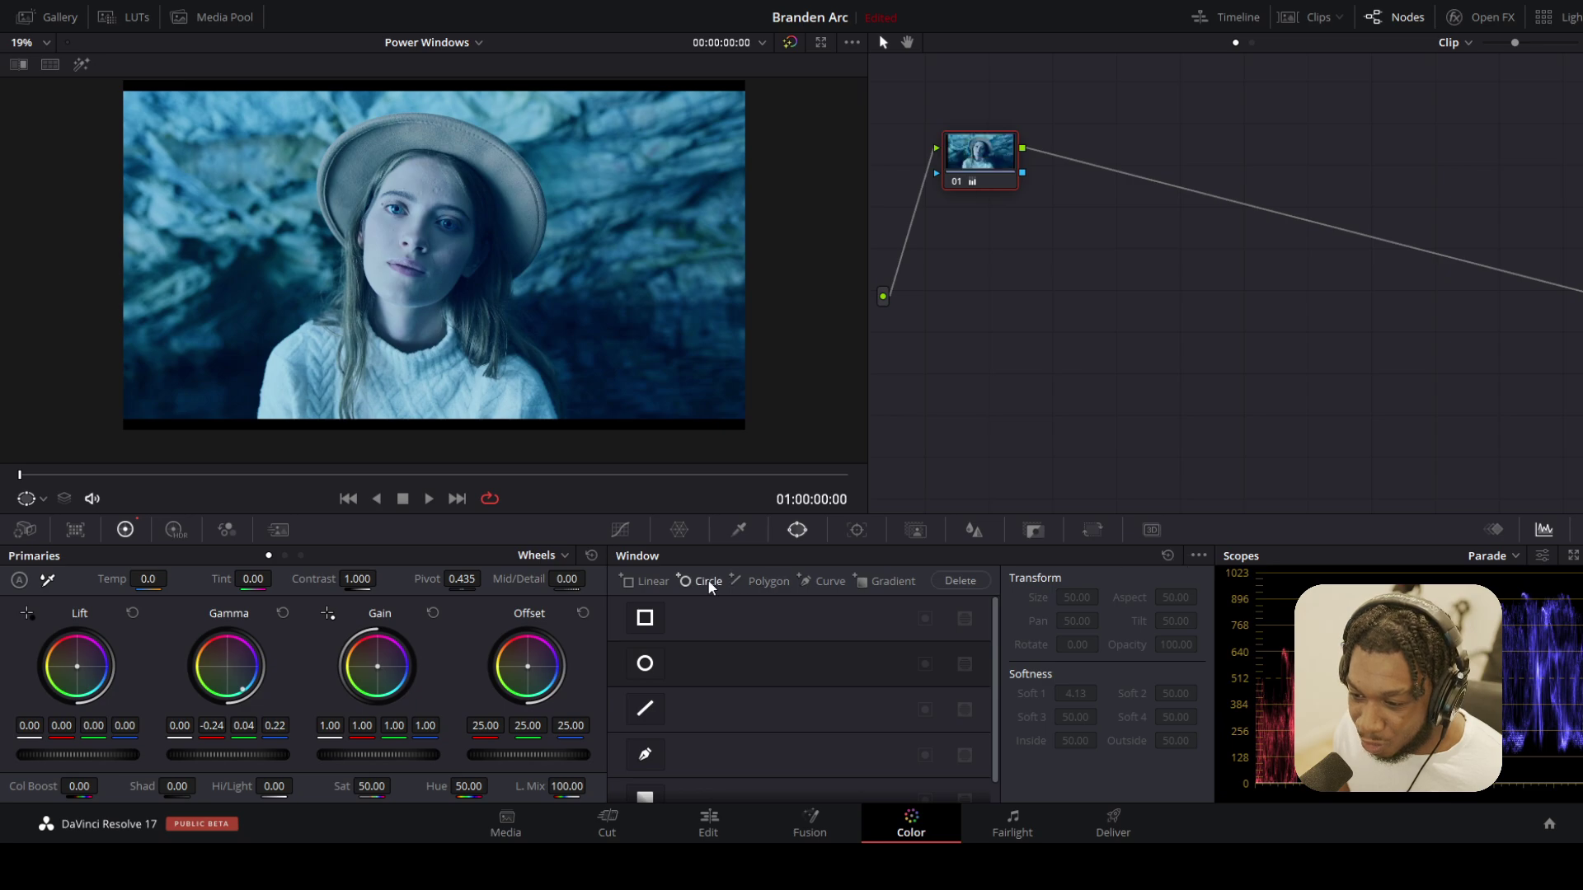
{"action": "left_click", "coordinate": [645, 621]}
{"action": "mouse_move", "coordinate": [440, 231]}
{"action": "left_mouse_down"}
{"action": "mouse_move", "coordinate": [374, 234]}
{"action": "mouse_move", "coordinate": [328, 198]}
{"action": "mouse_move", "coordinate": [434, 243]}
{"action": "left_mouse_up"}
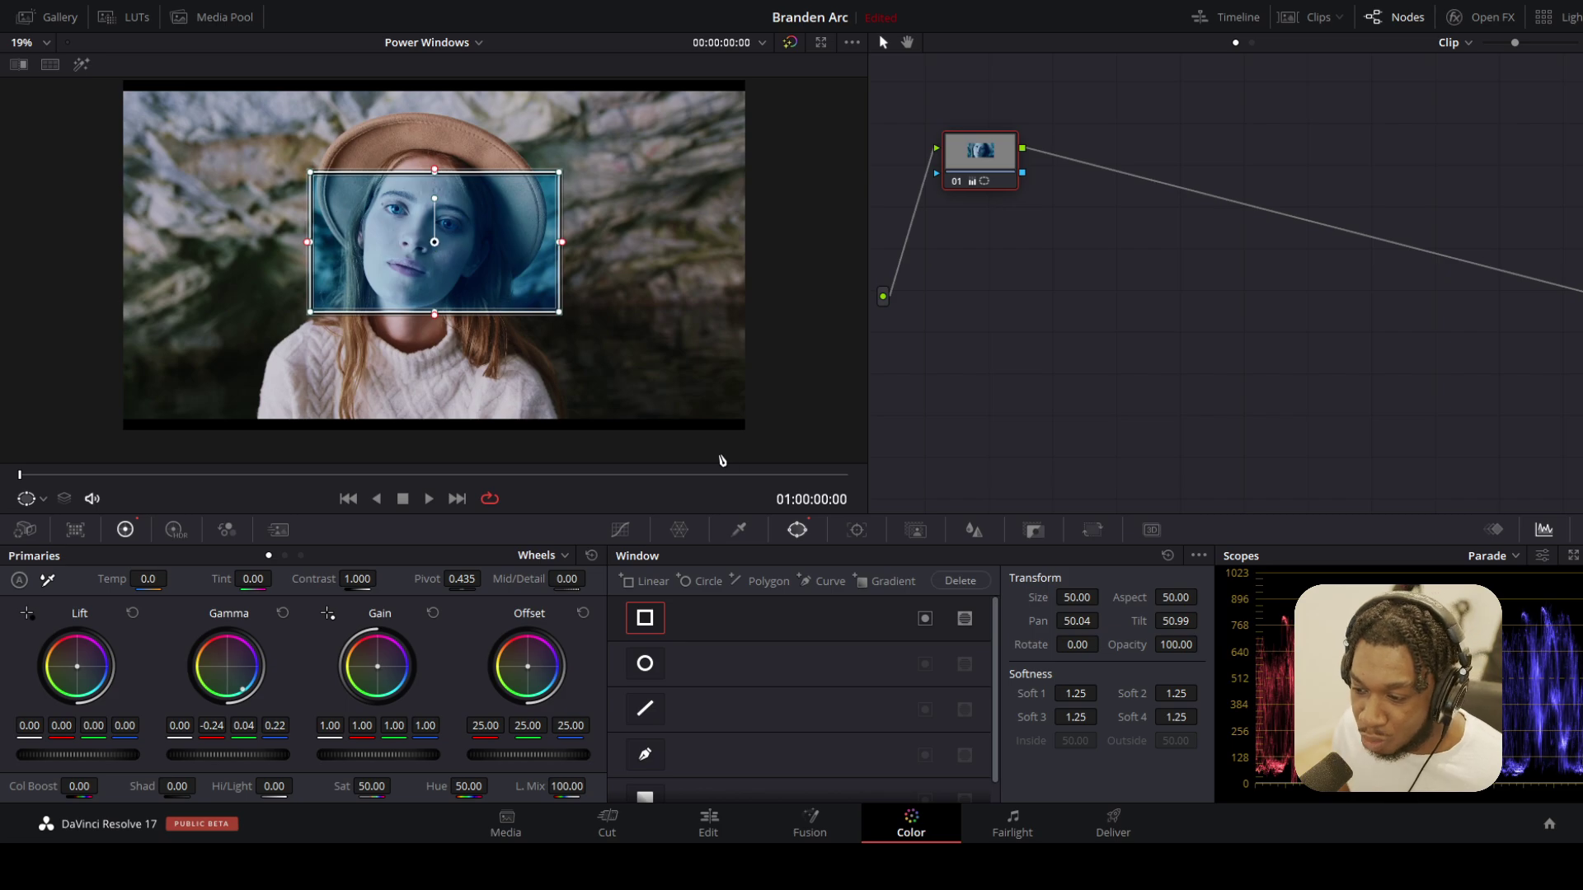
Invert the linear window while moving it to about pan 48.51, tilt 53.15, and turn the inversion off
{"action": "left_click", "coordinate": [925, 619]}
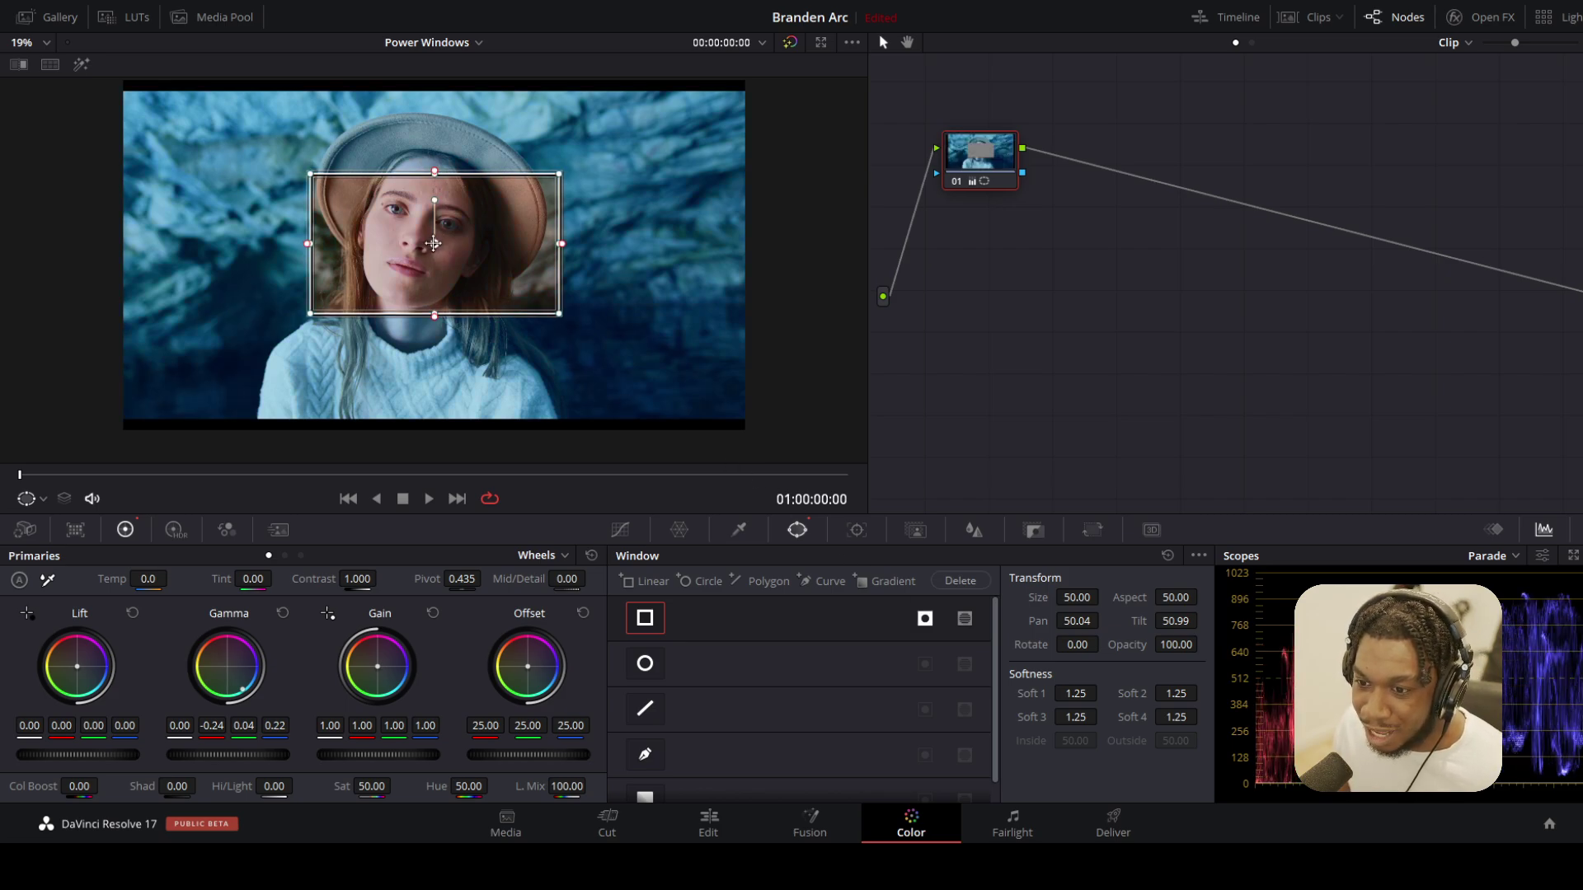
{"action": "mouse_move", "coordinate": [435, 242]}
{"action": "left_mouse_down"}
{"action": "mouse_move", "coordinate": [347, 358]}
{"action": "mouse_move", "coordinate": [419, 198]}
{"action": "mouse_move", "coordinate": [454, 250]}
{"action": "left_mouse_up"}
{"action": "left_click", "coordinate": [925, 619]}
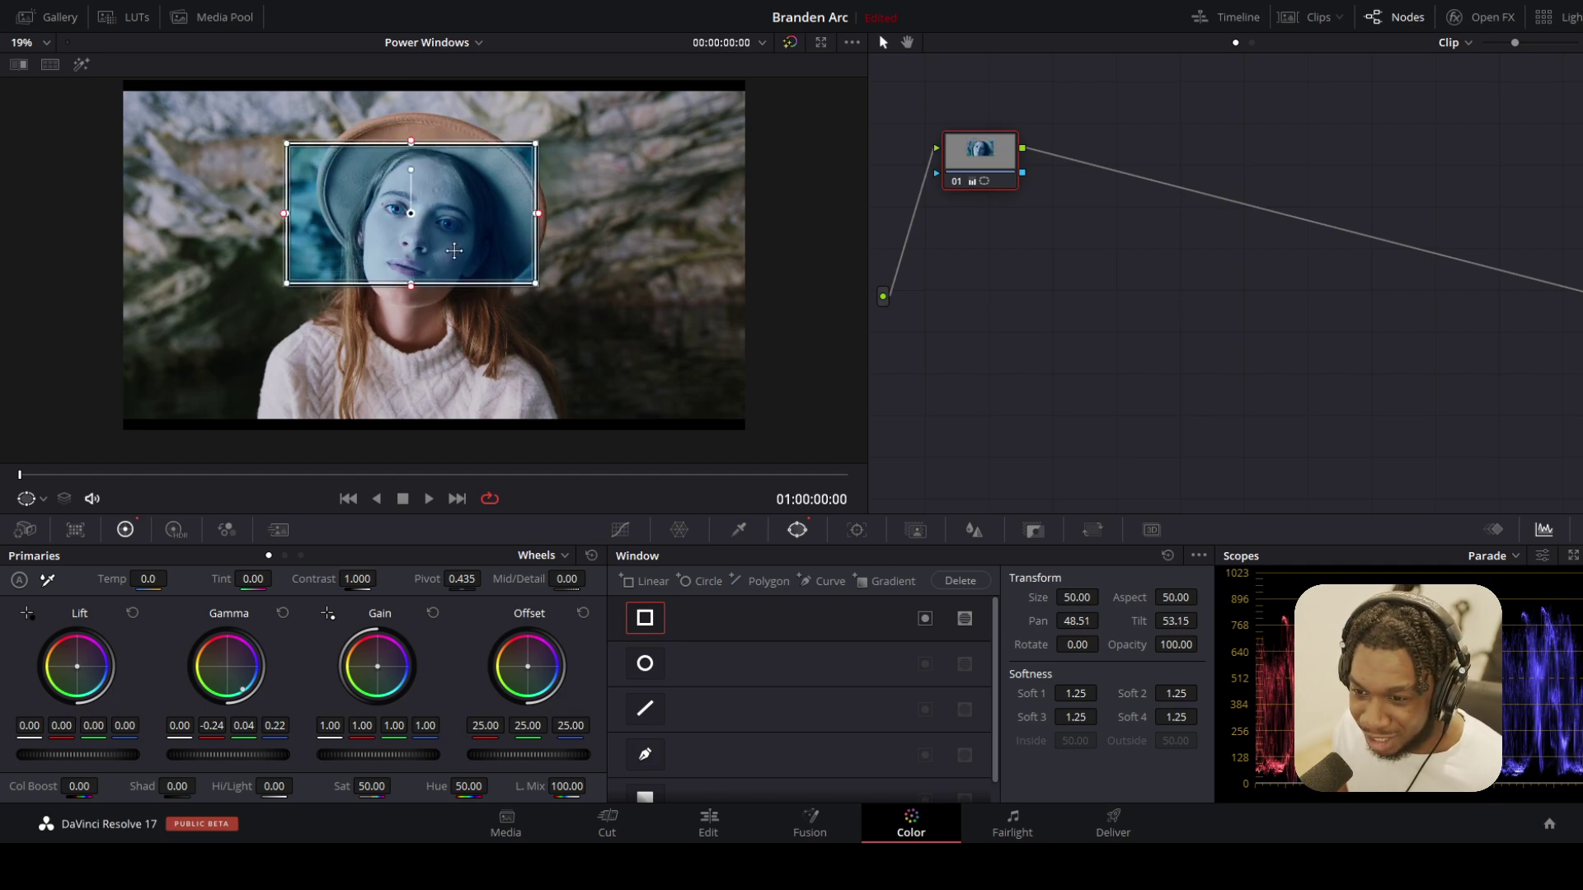
Skew the linear window by pulling its lower-right, lower-left and upper-left corners outward
{"action": "left_click_drag", "start_coordinate": [537, 287], "coordinate": [618, 294]}
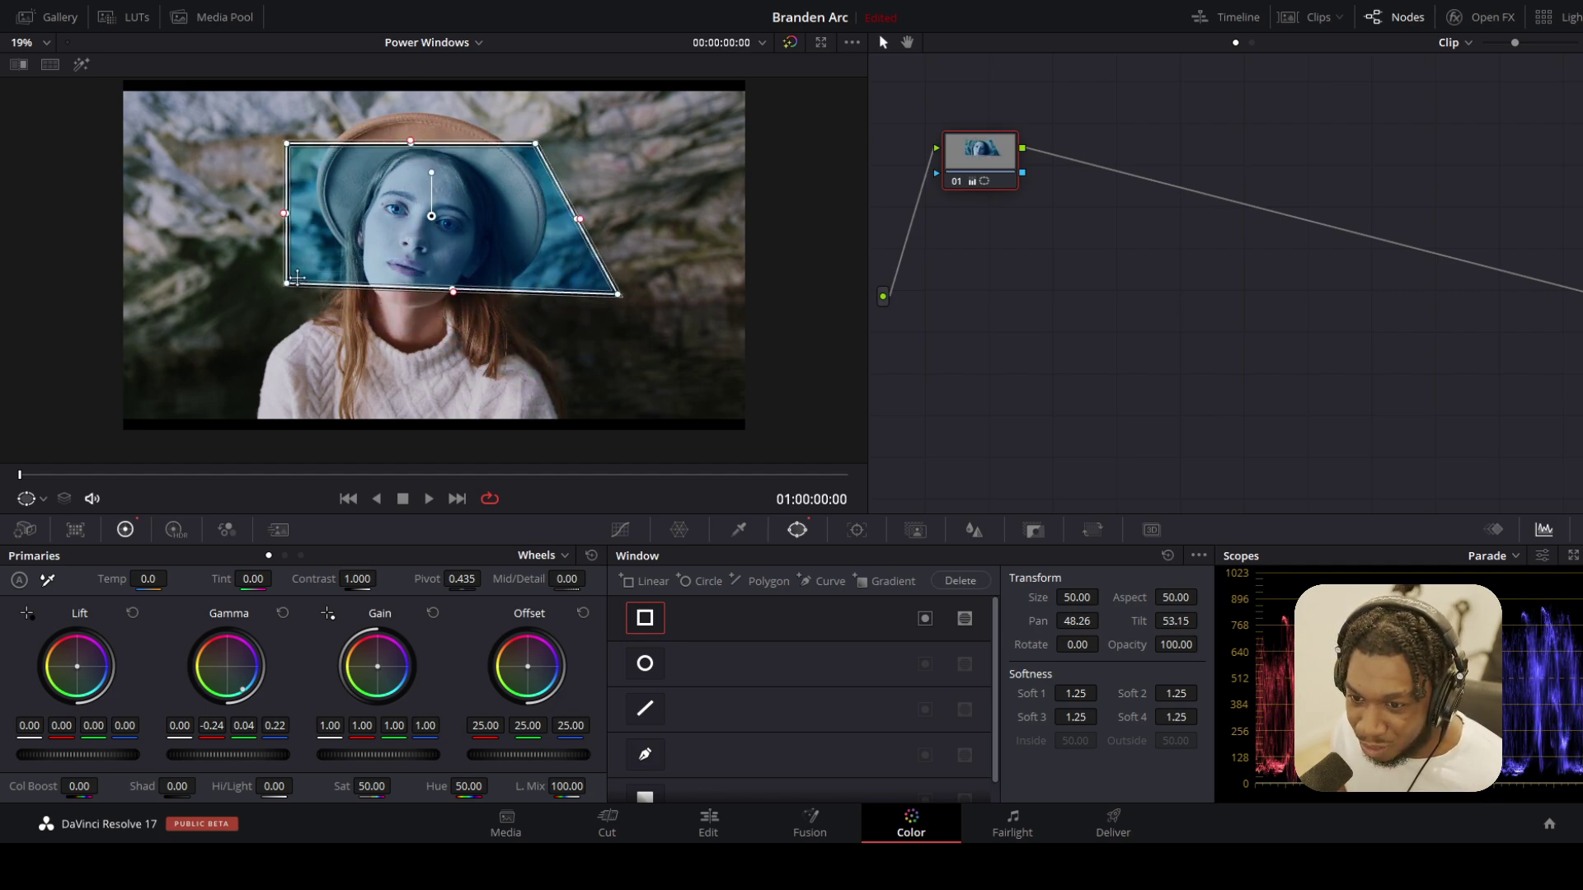
{"action": "left_click_drag", "start_coordinate": [297, 279], "coordinate": [277, 300]}
{"action": "left_click_drag", "start_coordinate": [287, 145], "coordinate": [284, 138]}
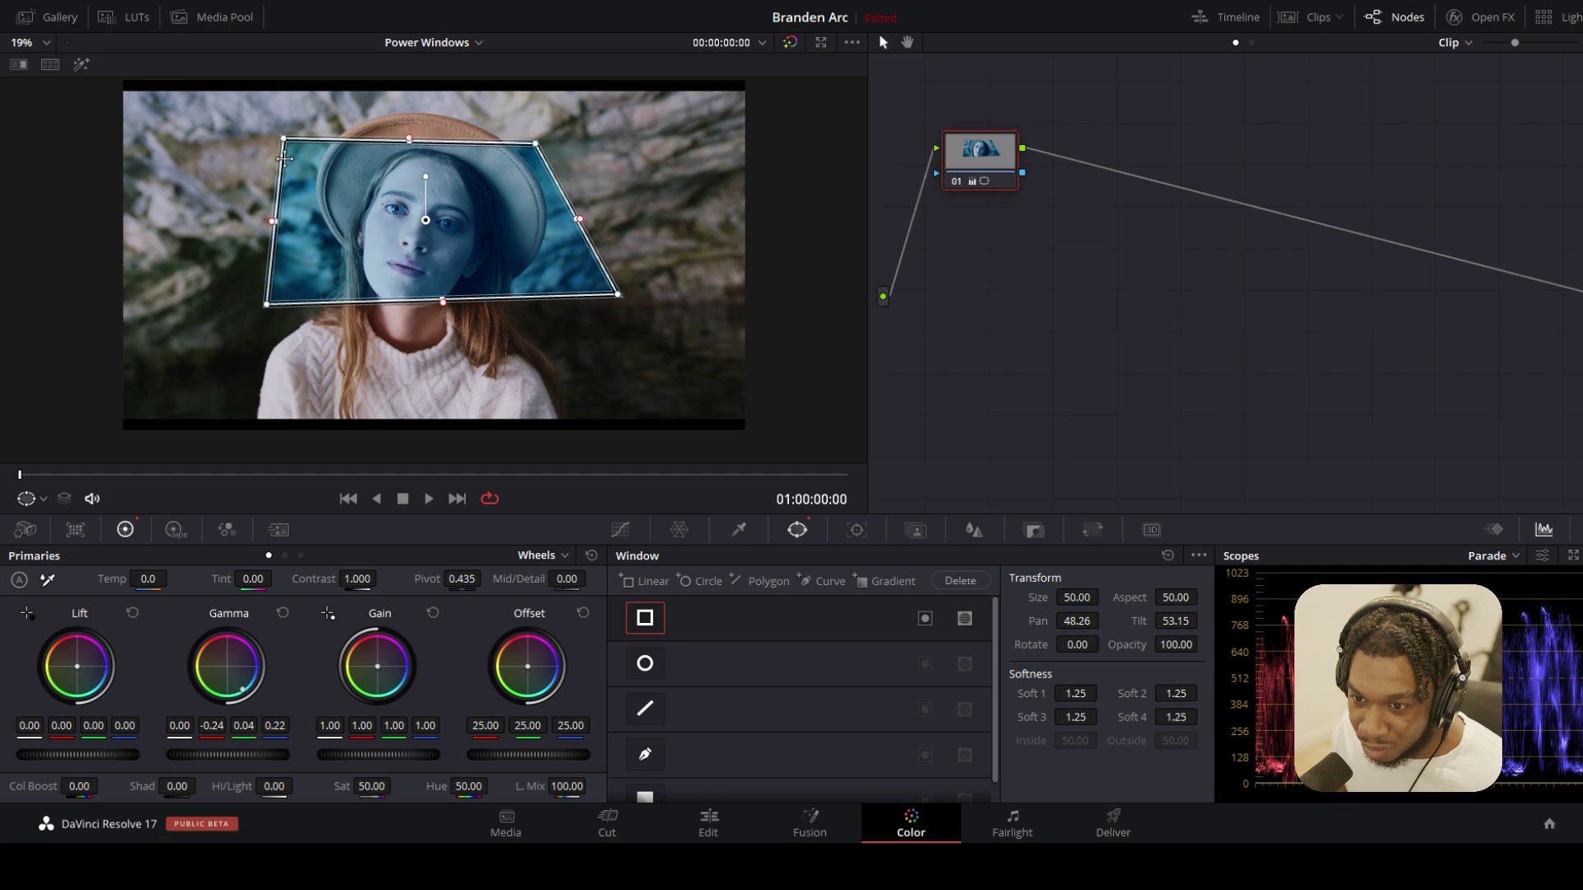
Swap the linear window for a smaller circle window around the face at about pan 49.15, tilt 52.64, with Soft 1 at 3.76
{"action": "left_click", "coordinate": [645, 617]}
{"action": "left_click", "coordinate": [645, 664]}
{"action": "mouse_move", "coordinate": [484, 337]}
{"action": "left_mouse_down"}
{"action": "mouse_move", "coordinate": [484, 291]}
{"action": "mouse_move", "coordinate": [482, 322]}
{"action": "mouse_move", "coordinate": [481, 297]}
{"action": "mouse_move", "coordinate": [512, 327]}
{"action": "mouse_move", "coordinate": [499, 315]}
{"action": "left_mouse_up"}
{"action": "left_click_drag", "start_coordinate": [416, 247], "coordinate": [423, 235]}
{"action": "left_click_drag", "start_coordinate": [426, 320], "coordinate": [426, 319]}
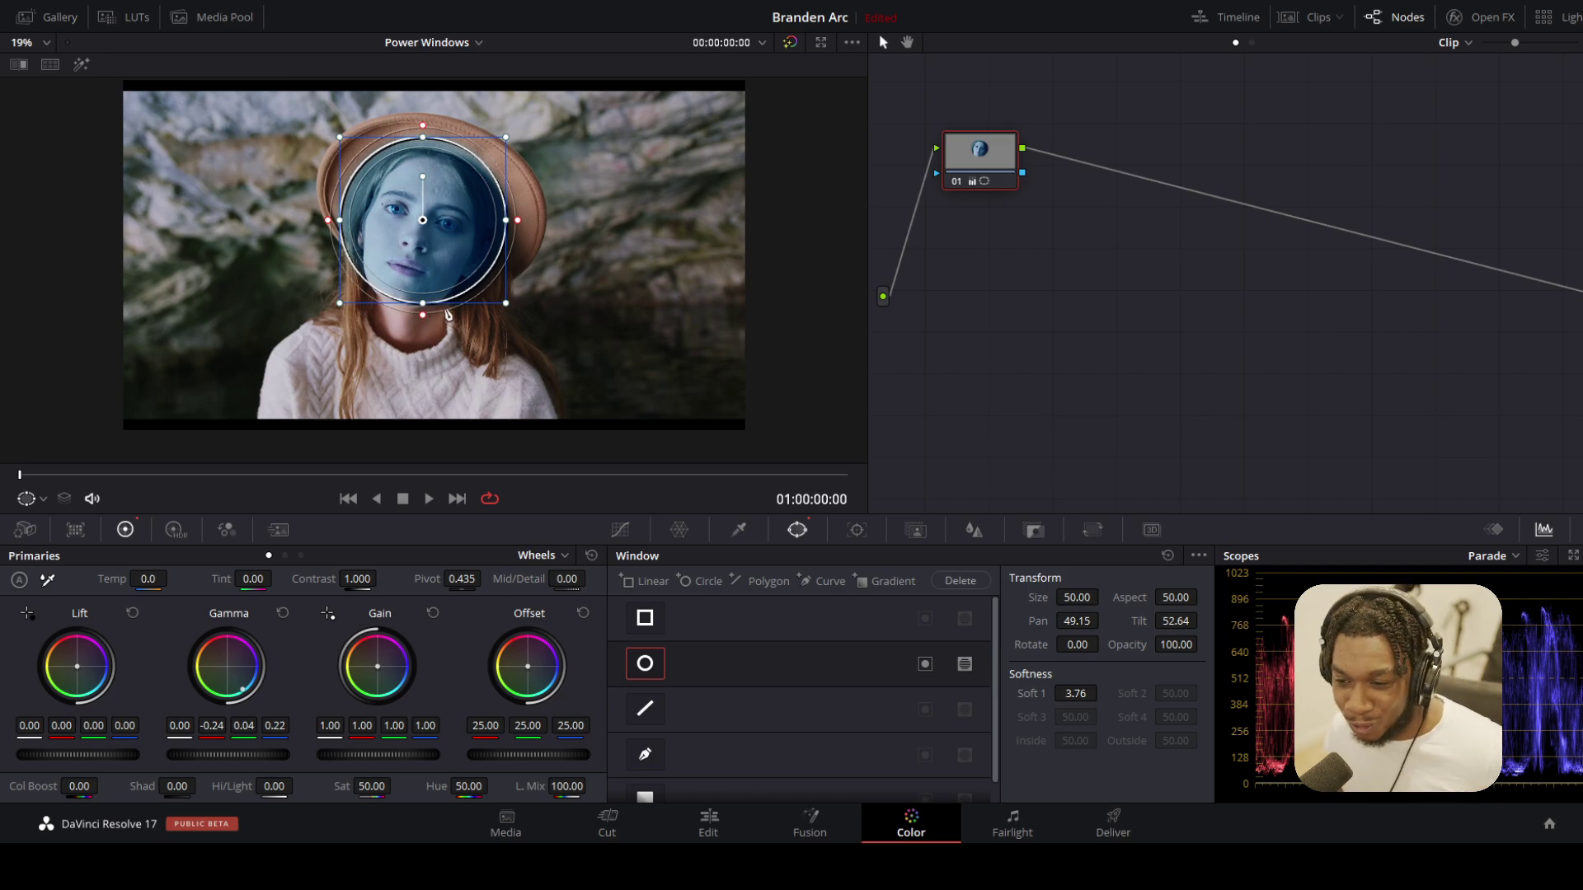
Resize and reposition the circle window around the face to about pan 49.09, tilt 50.99, and adjust its Soft 1 softness
{"action": "mouse_move", "coordinate": [426, 218]}
{"action": "left_mouse_down"}
{"action": "mouse_move", "coordinate": [422, 250]}
{"action": "mouse_move", "coordinate": [415, 222]}
{"action": "left_mouse_up"}
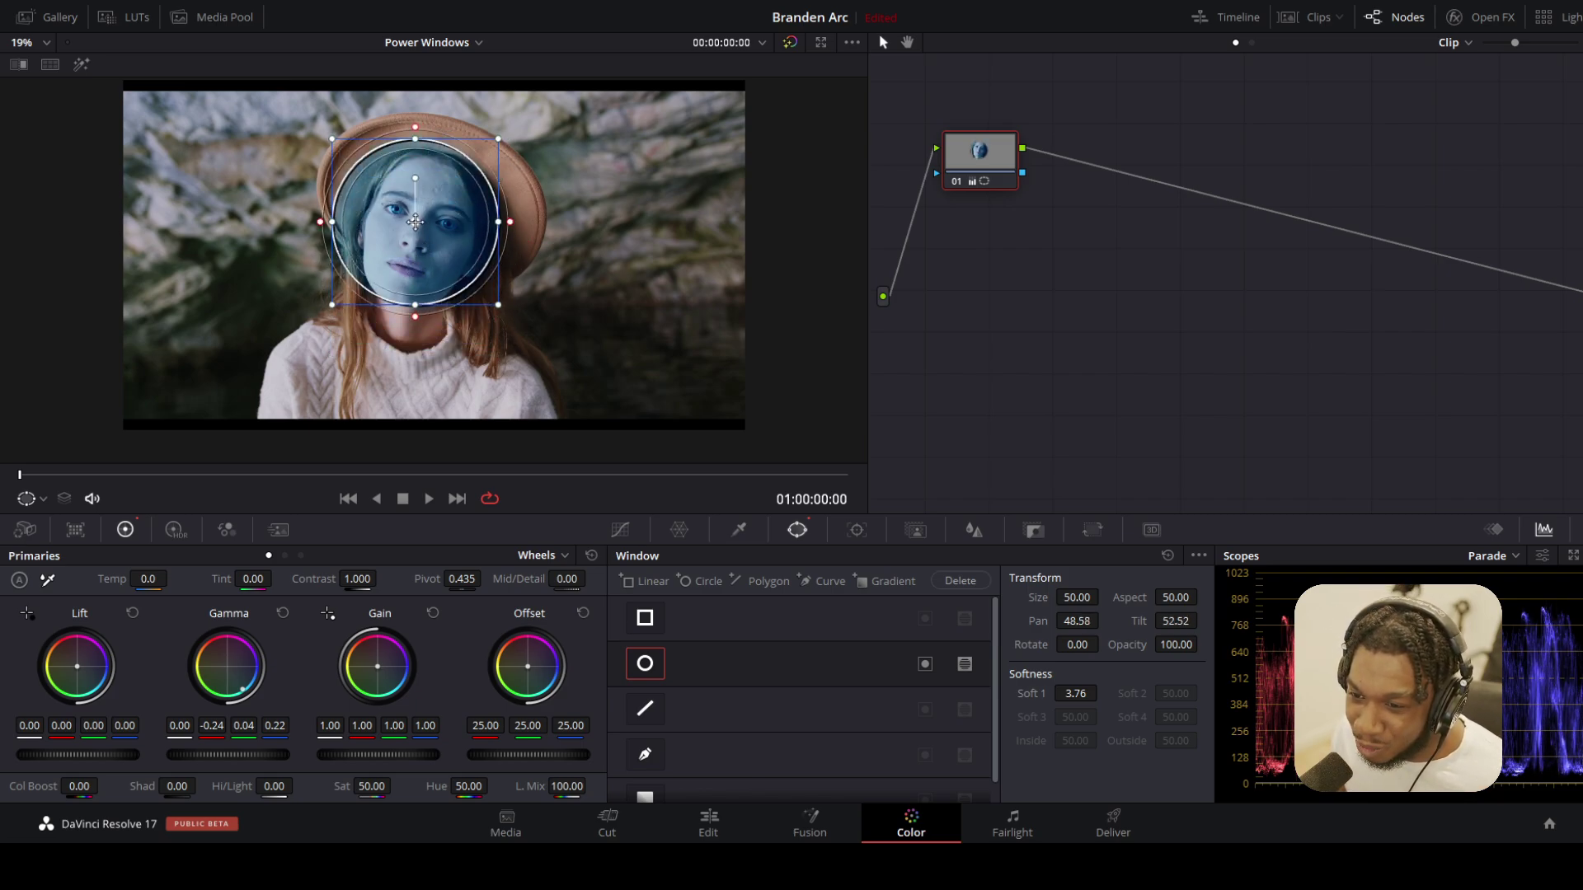
{"action": "left_click_drag", "start_coordinate": [499, 307], "coordinate": [516, 330]}
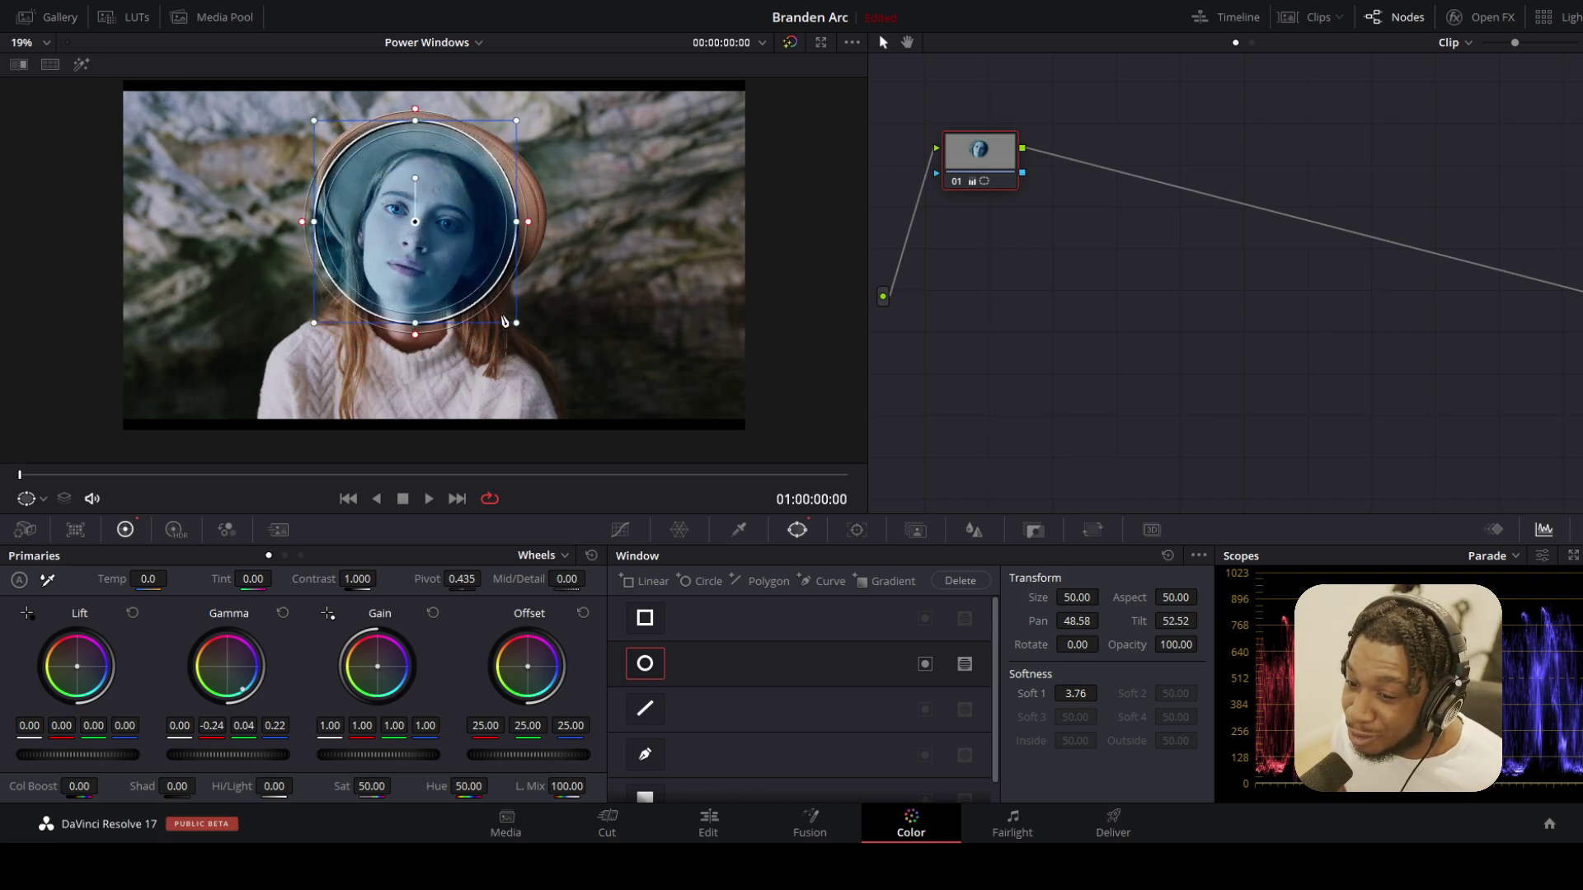
{"action": "mouse_move", "coordinate": [411, 230]}
{"action": "left_mouse_down"}
{"action": "mouse_move", "coordinate": [419, 264]}
{"action": "mouse_move", "coordinate": [419, 250]}
{"action": "left_mouse_up"}
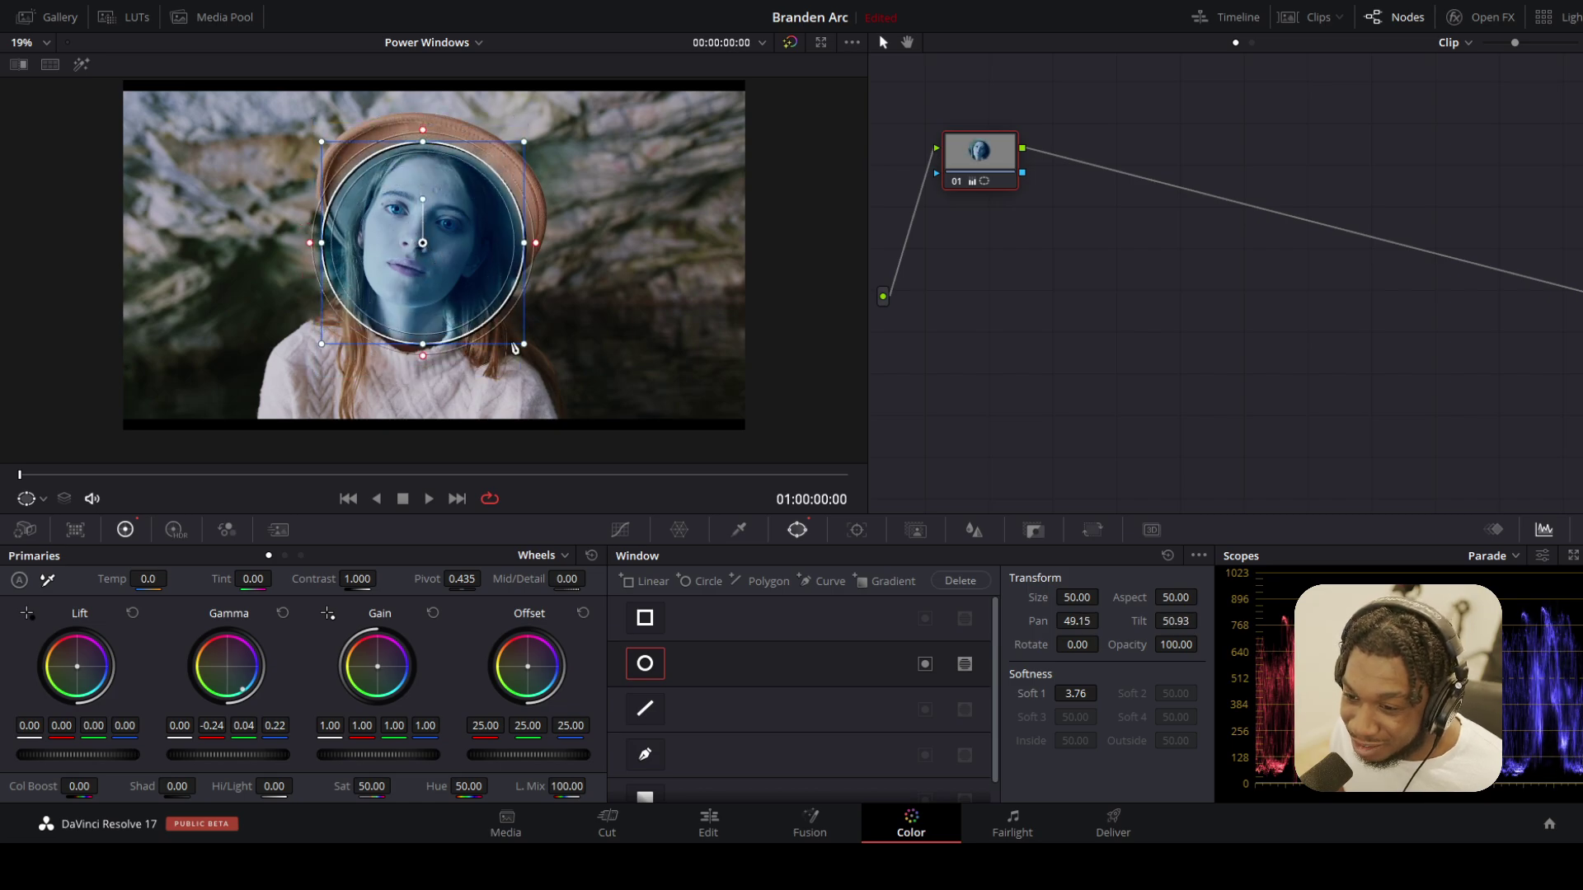
{"action": "left_click_drag", "start_coordinate": [525, 345], "coordinate": [499, 322]}
{"action": "left_click_drag", "start_coordinate": [1075, 694], "coordinate": [1101, 693]}
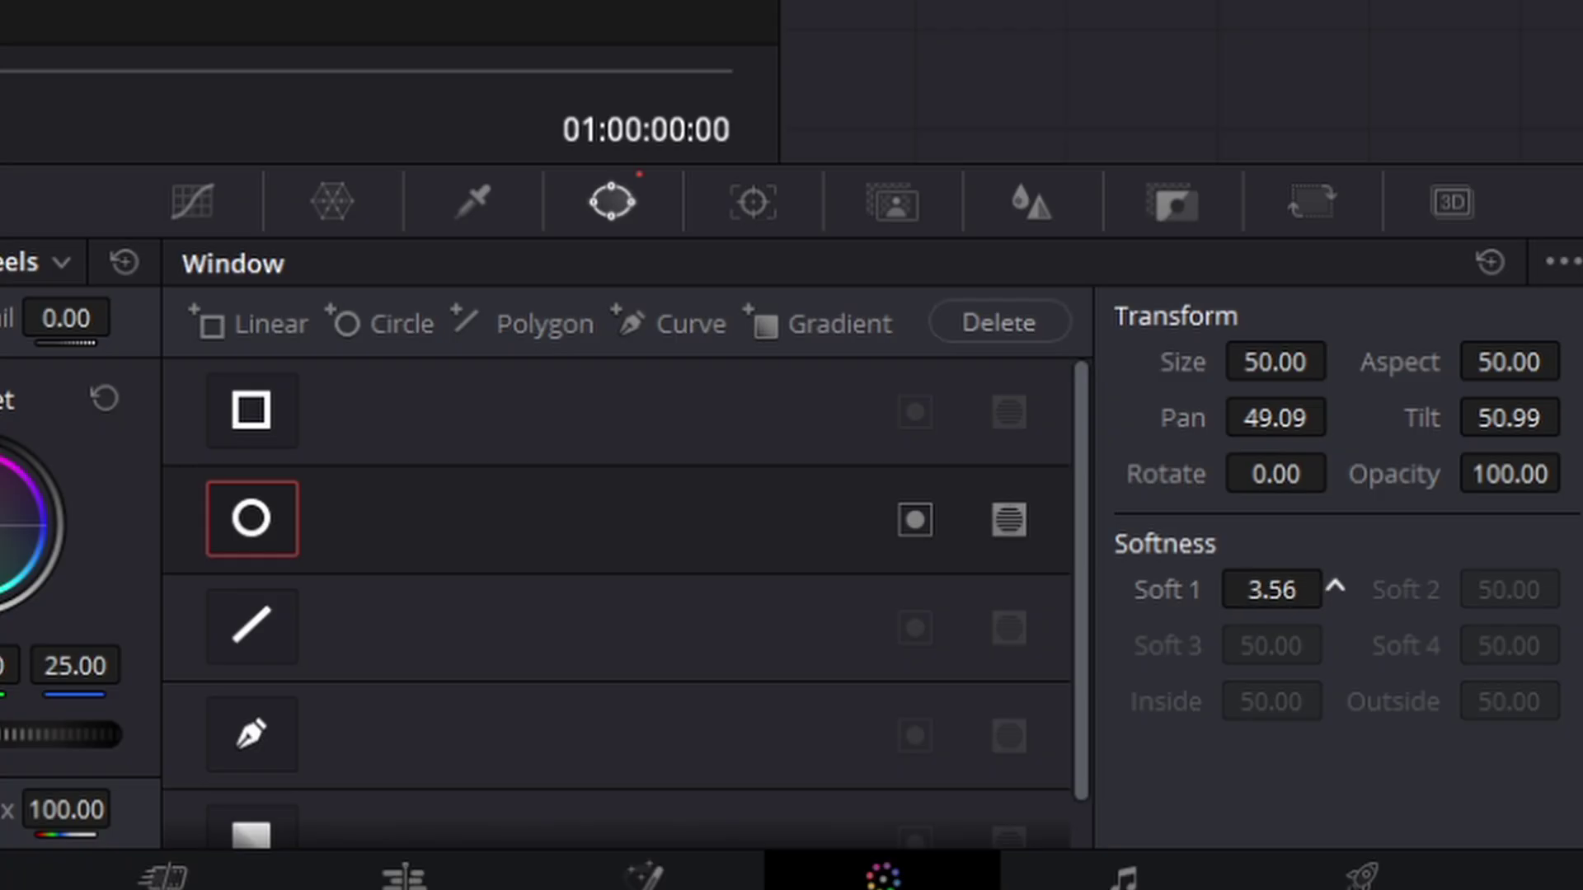
{"action": "left_click_drag", "start_coordinate": [1335, 585], "coordinate": [1276, 590]}
Replace the circle with a polygon window over the face at about pan 48.64, tilt 51.56, and set its Outside softness to 0.70
{"action": "left_click", "coordinate": [257, 626]}
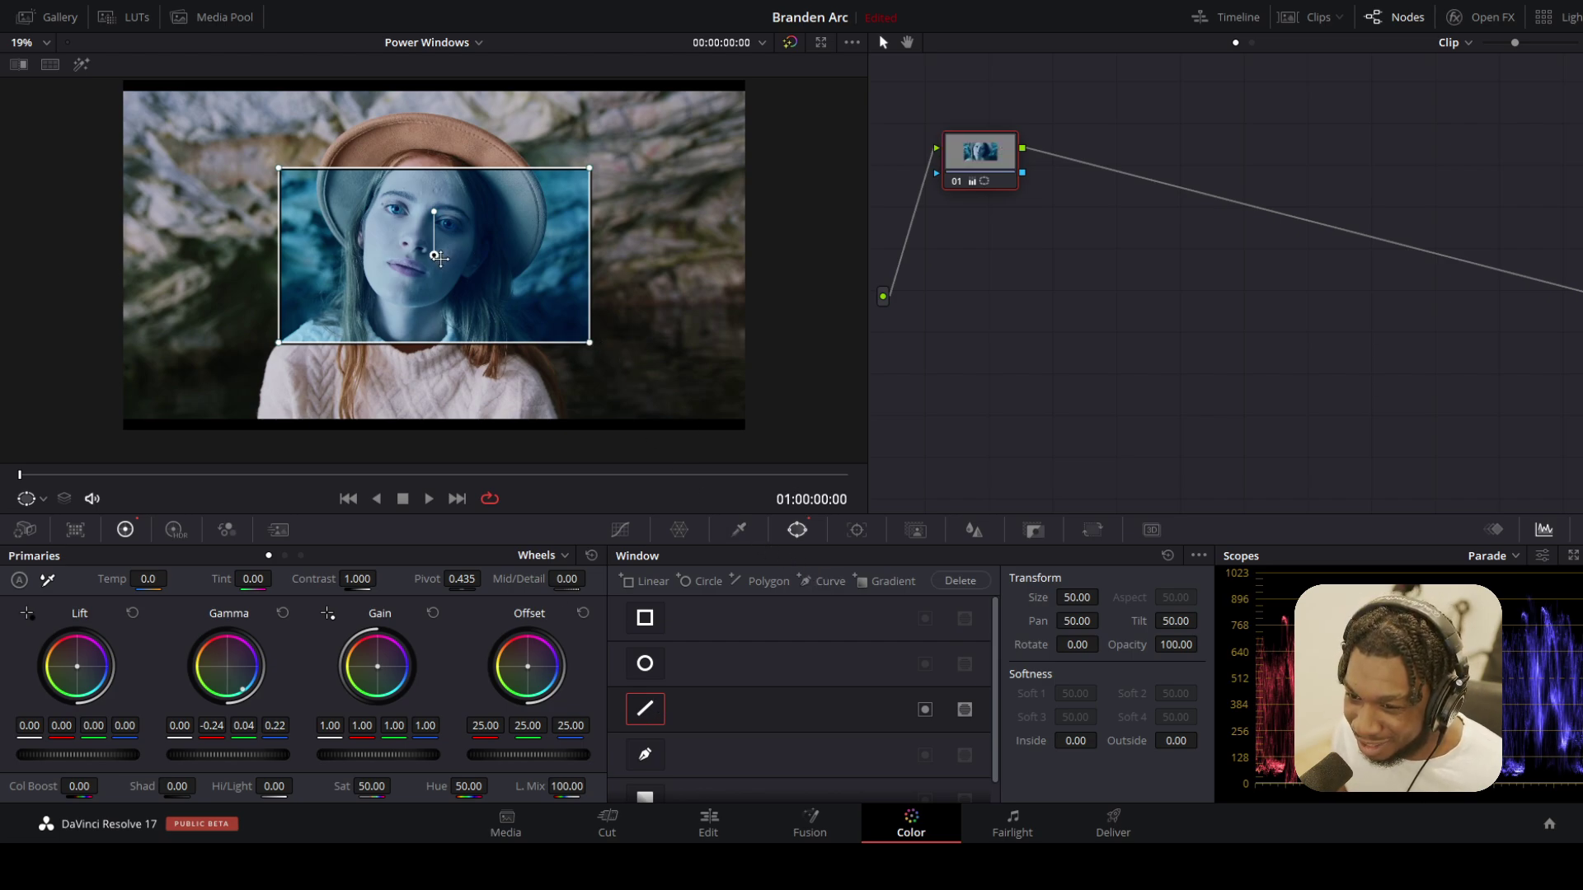
{"action": "left_click_drag", "start_coordinate": [438, 258], "coordinate": [416, 234]}
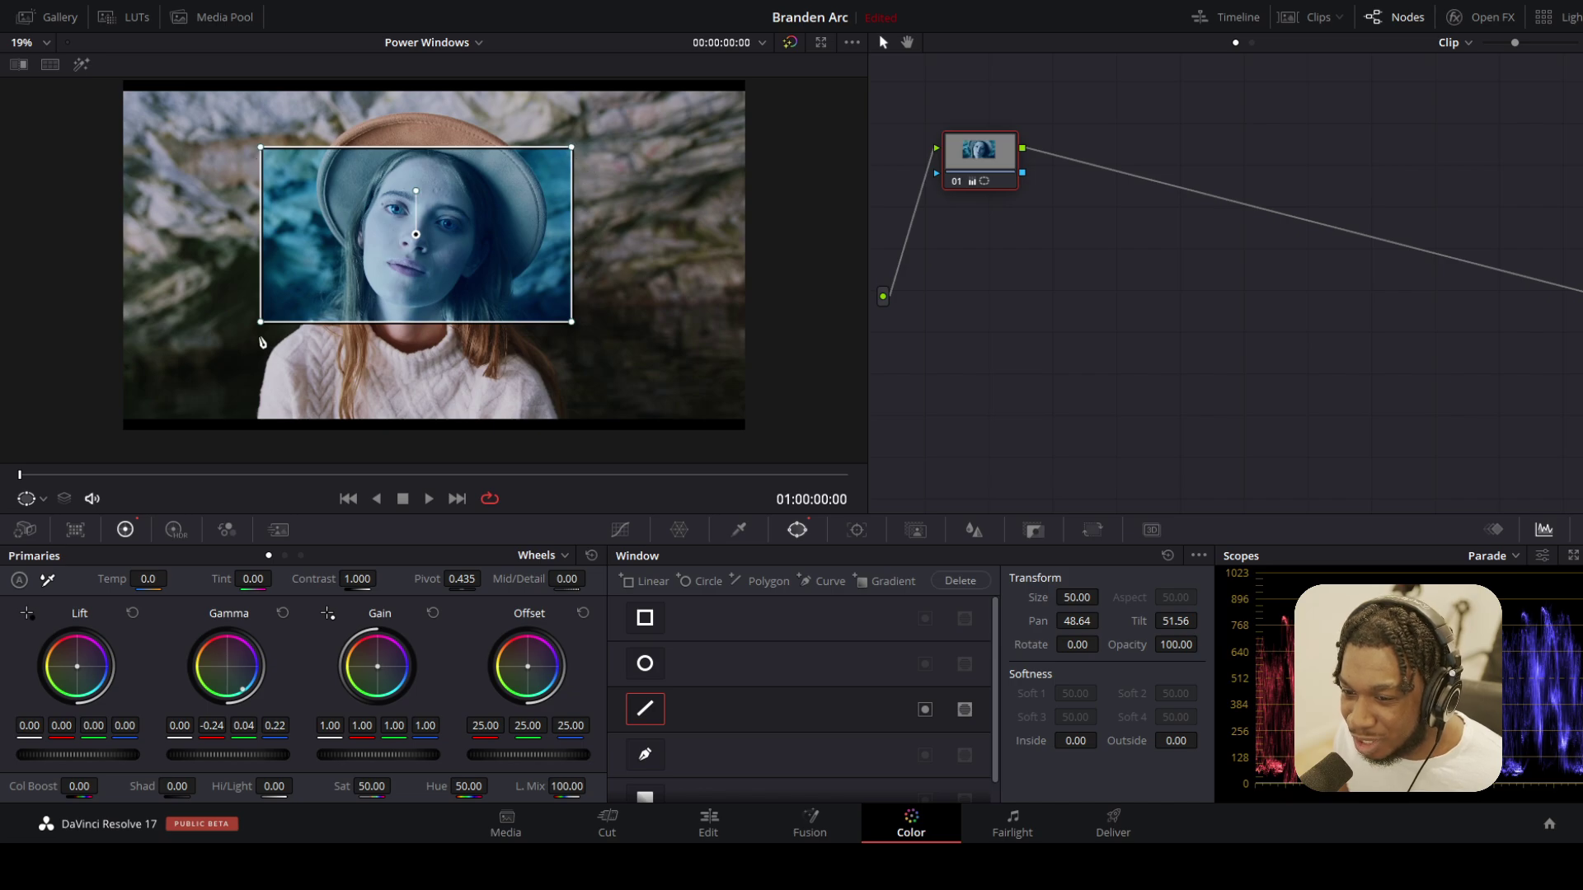
{"action": "left_click_drag", "start_coordinate": [1080, 741], "coordinate": [1109, 741]}
{"action": "left_click_drag", "start_coordinate": [1176, 741], "coordinate": [1202, 740]}
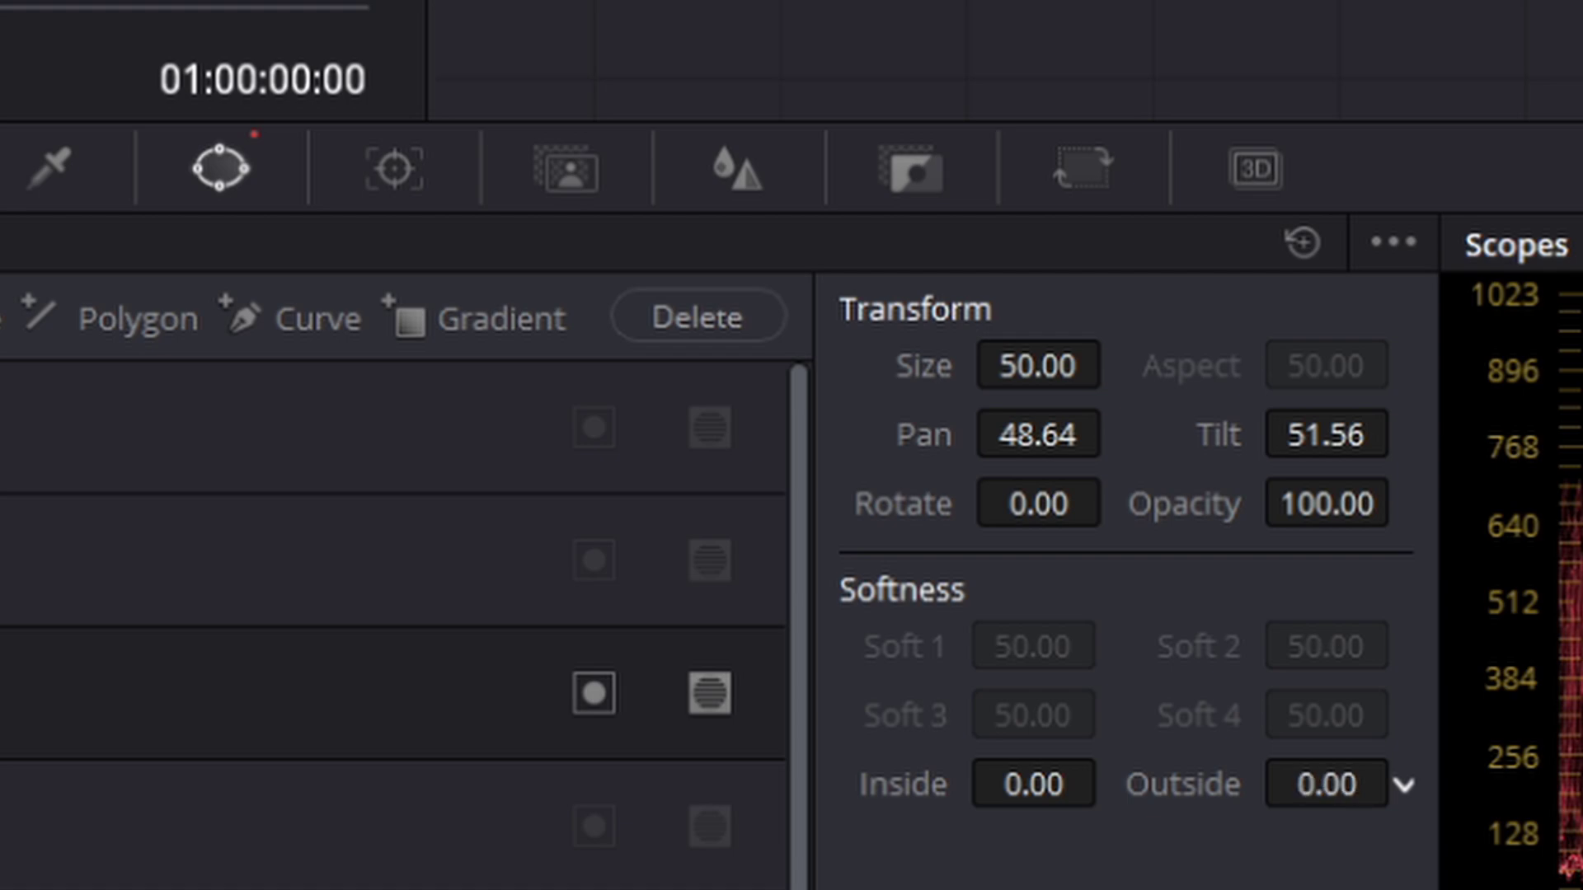
{"action": "mouse_move", "coordinate": [1326, 784]}
{"action": "left_mouse_down"}
{"action": "mouse_move", "coordinate": [1352, 785]}
{"action": "mouse_move", "coordinate": [1332, 785]}
{"action": "left_mouse_up"}
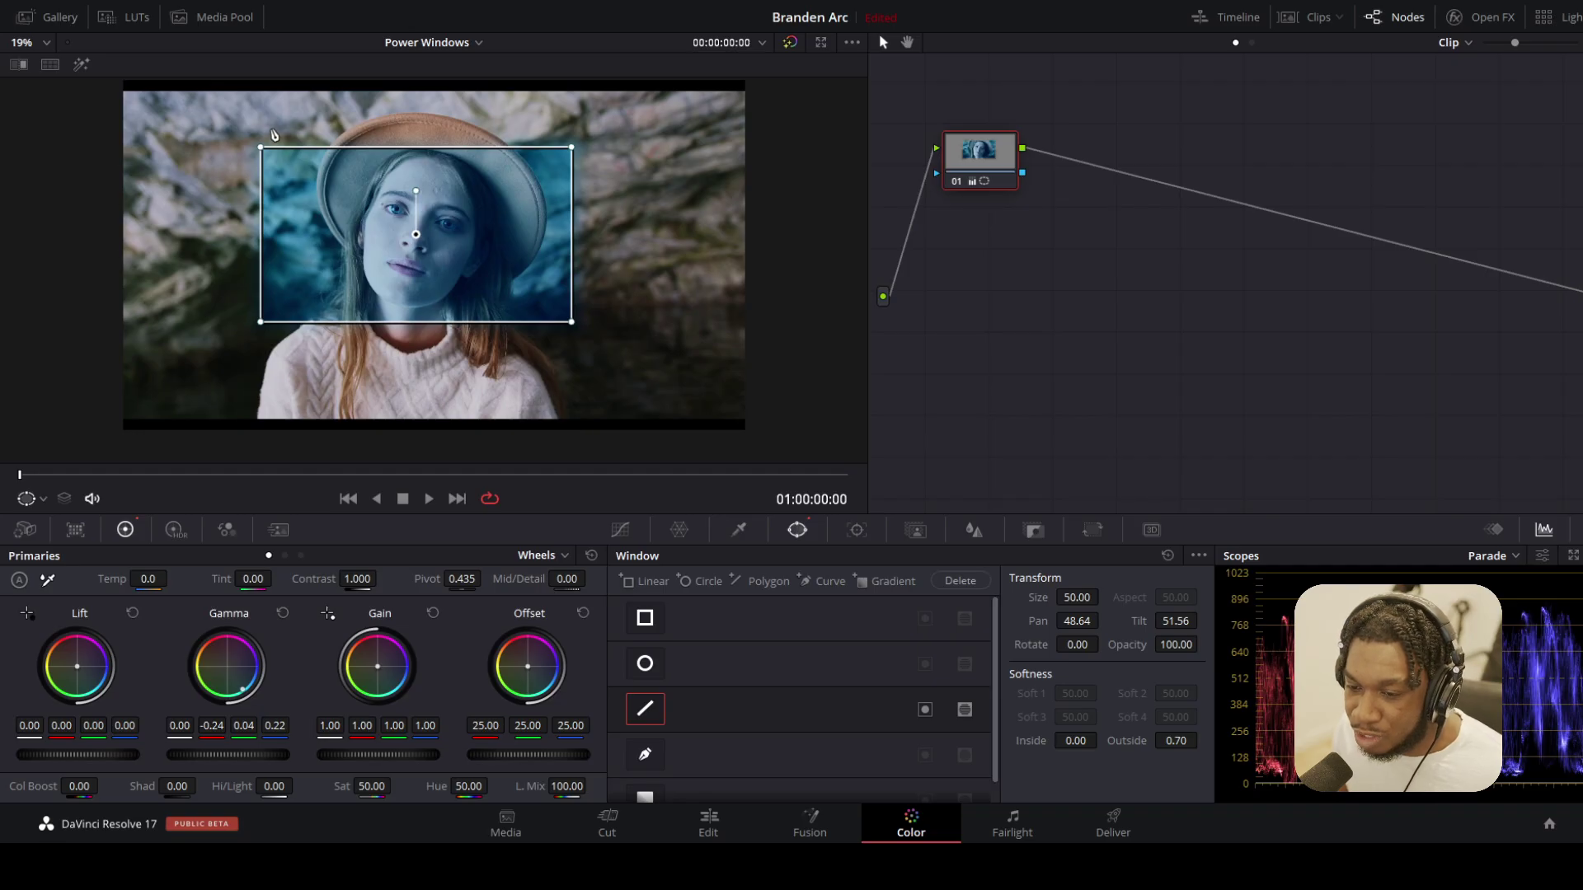
Pull all four corners of the polygon window slightly outward around the face
{"action": "mouse_move", "coordinate": [260, 147]}
{"action": "left_mouse_down"}
{"action": "mouse_move", "coordinate": [219, 127]}
{"action": "mouse_move", "coordinate": [251, 152]}
{"action": "left_mouse_up"}
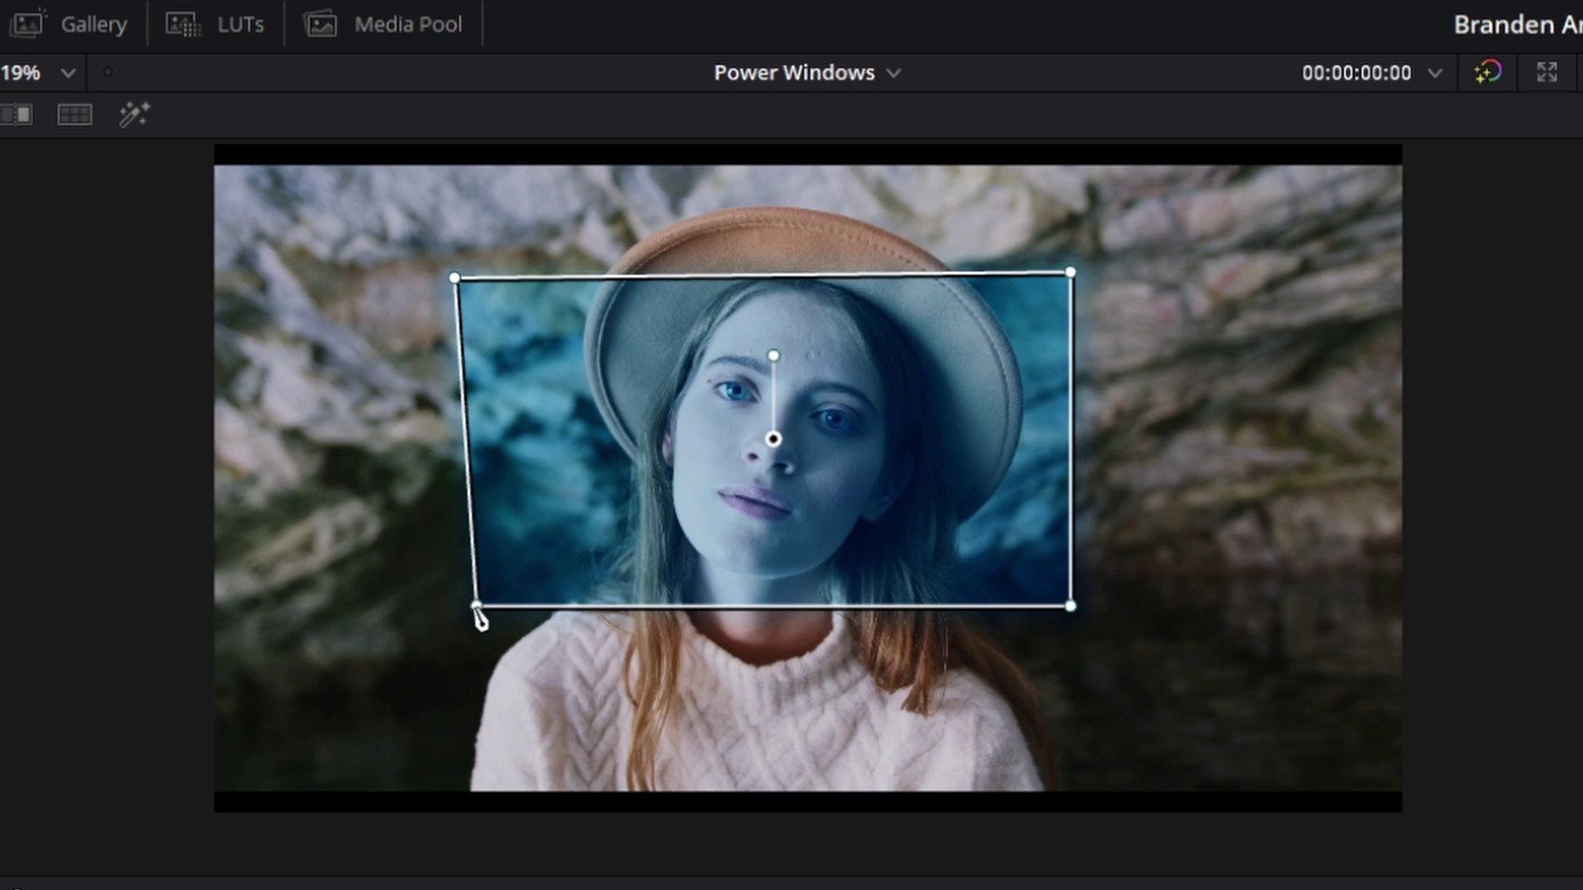
{"action": "left_click_drag", "start_coordinate": [477, 610], "coordinate": [439, 622]}
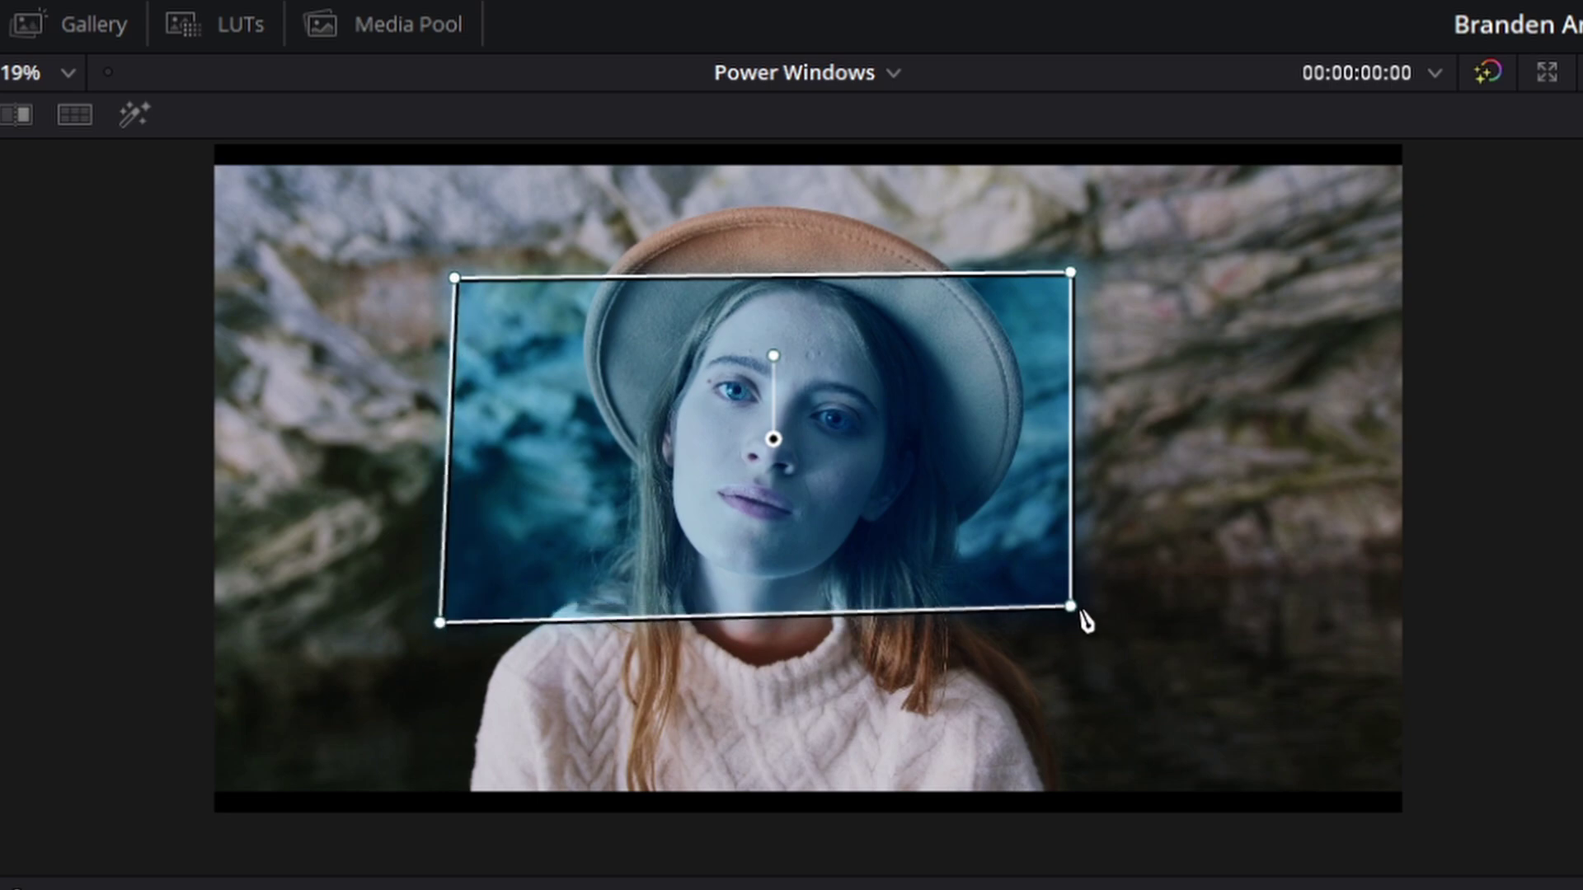
{"action": "left_click_drag", "start_coordinate": [1072, 608], "coordinate": [1102, 618]}
{"action": "left_click_drag", "start_coordinate": [1071, 273], "coordinate": [1129, 264]}
Add points to the polygon window and shape its top and left edges around the hat, bringing the left corners inward
{"action": "left_click_drag", "start_coordinate": [825, 280], "coordinate": [652, 241]}
{"action": "left_click_drag", "start_coordinate": [828, 250], "coordinate": [849, 202]}
{"action": "left_click_drag", "start_coordinate": [440, 622], "coordinate": [639, 604]}
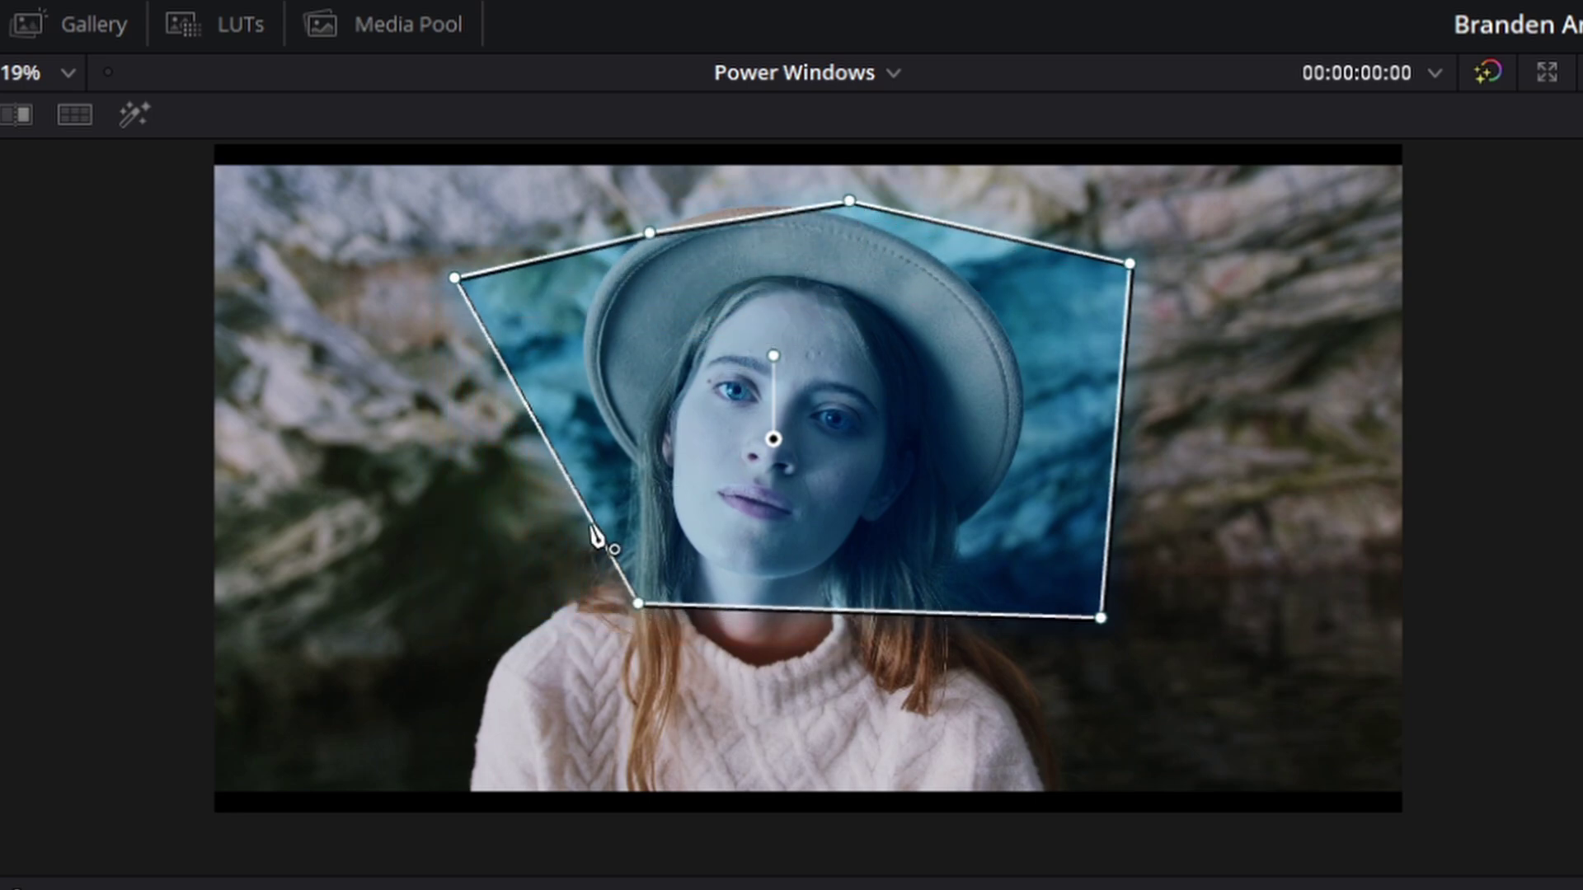
{"action": "left_click_drag", "start_coordinate": [455, 279], "coordinate": [585, 296]}
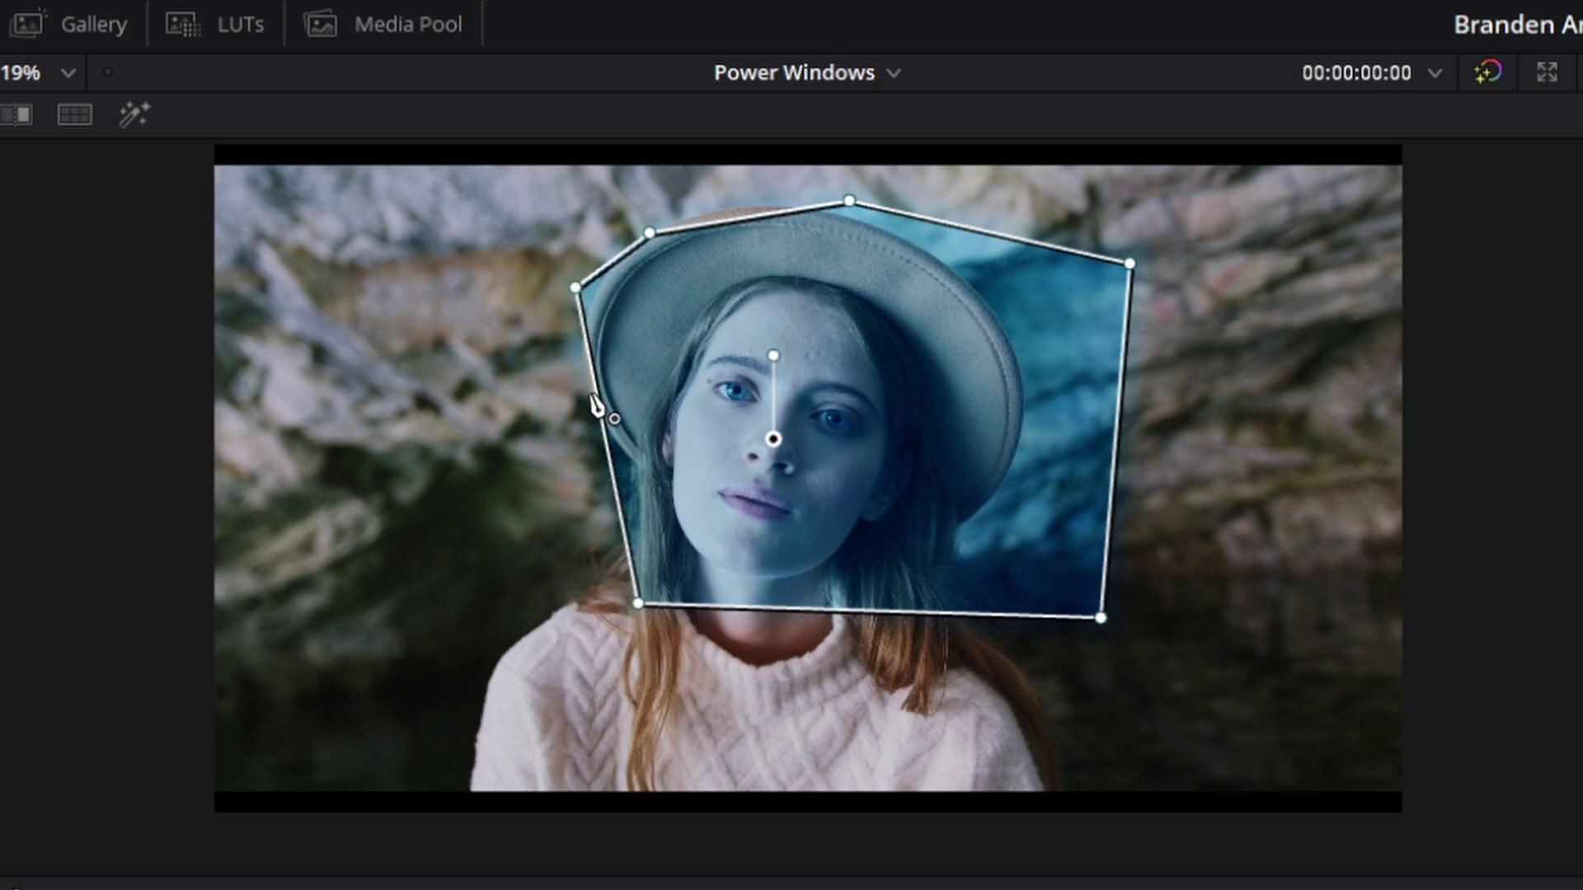
{"action": "left_click_drag", "start_coordinate": [601, 410], "coordinate": [621, 453]}
Extend the polygon window down over the sweater to the frame's lower edge, with points at both shoulders
{"action": "left_click_drag", "start_coordinate": [646, 605], "coordinate": [469, 793]}
{"action": "left_click_drag", "start_coordinate": [532, 674], "coordinate": [483, 681]}
{"action": "left_click_drag", "start_coordinate": [990, 651], "coordinate": [1045, 796]}
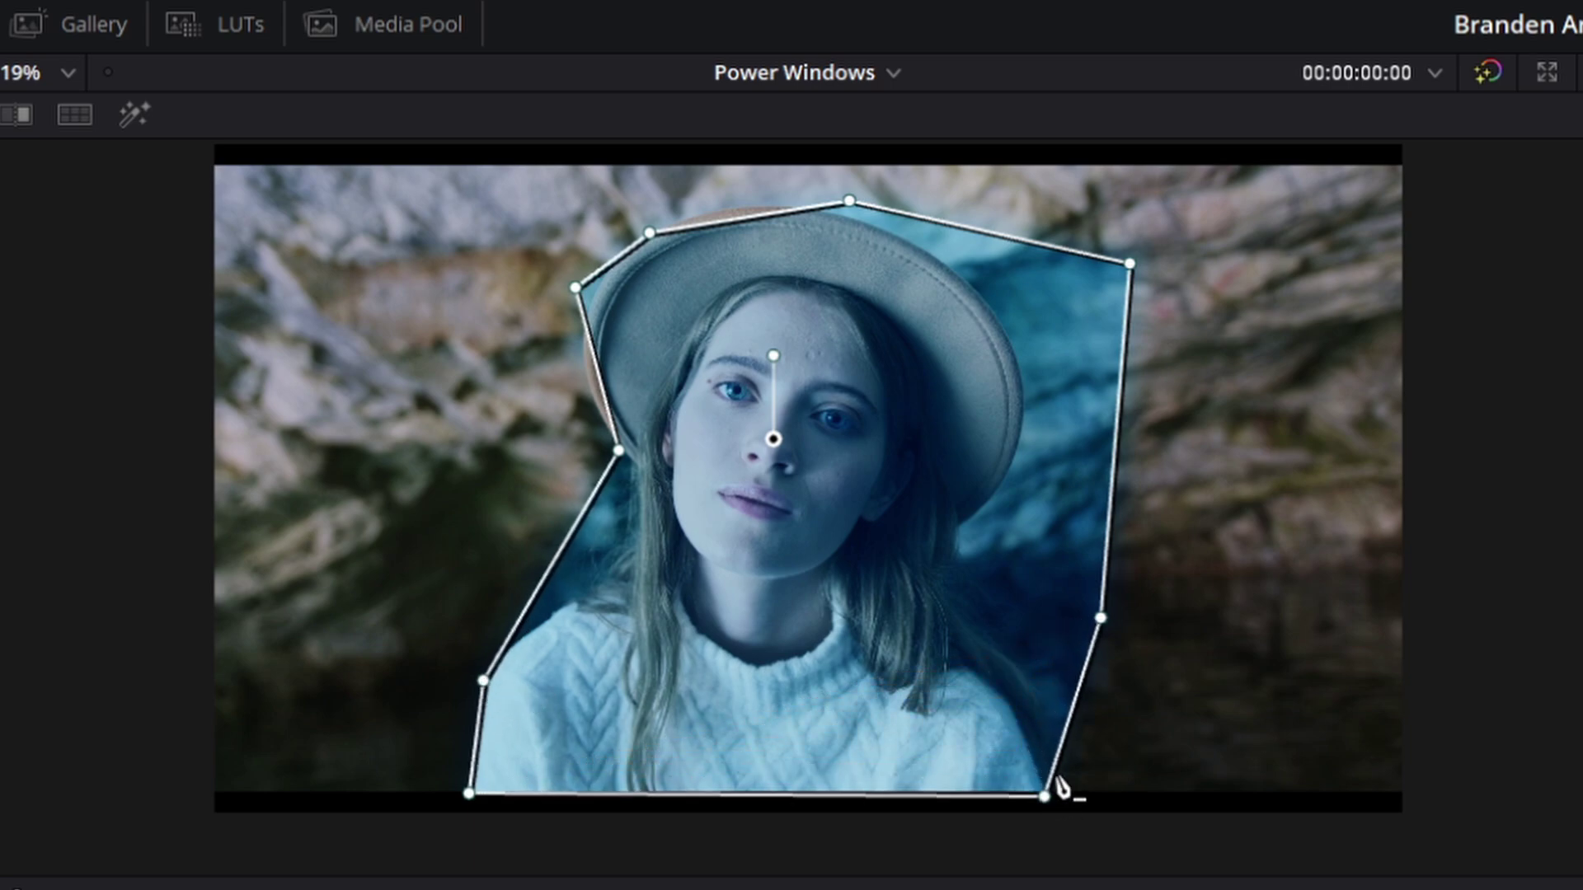
{"action": "left_click_drag", "start_coordinate": [1101, 619], "coordinate": [976, 665]}
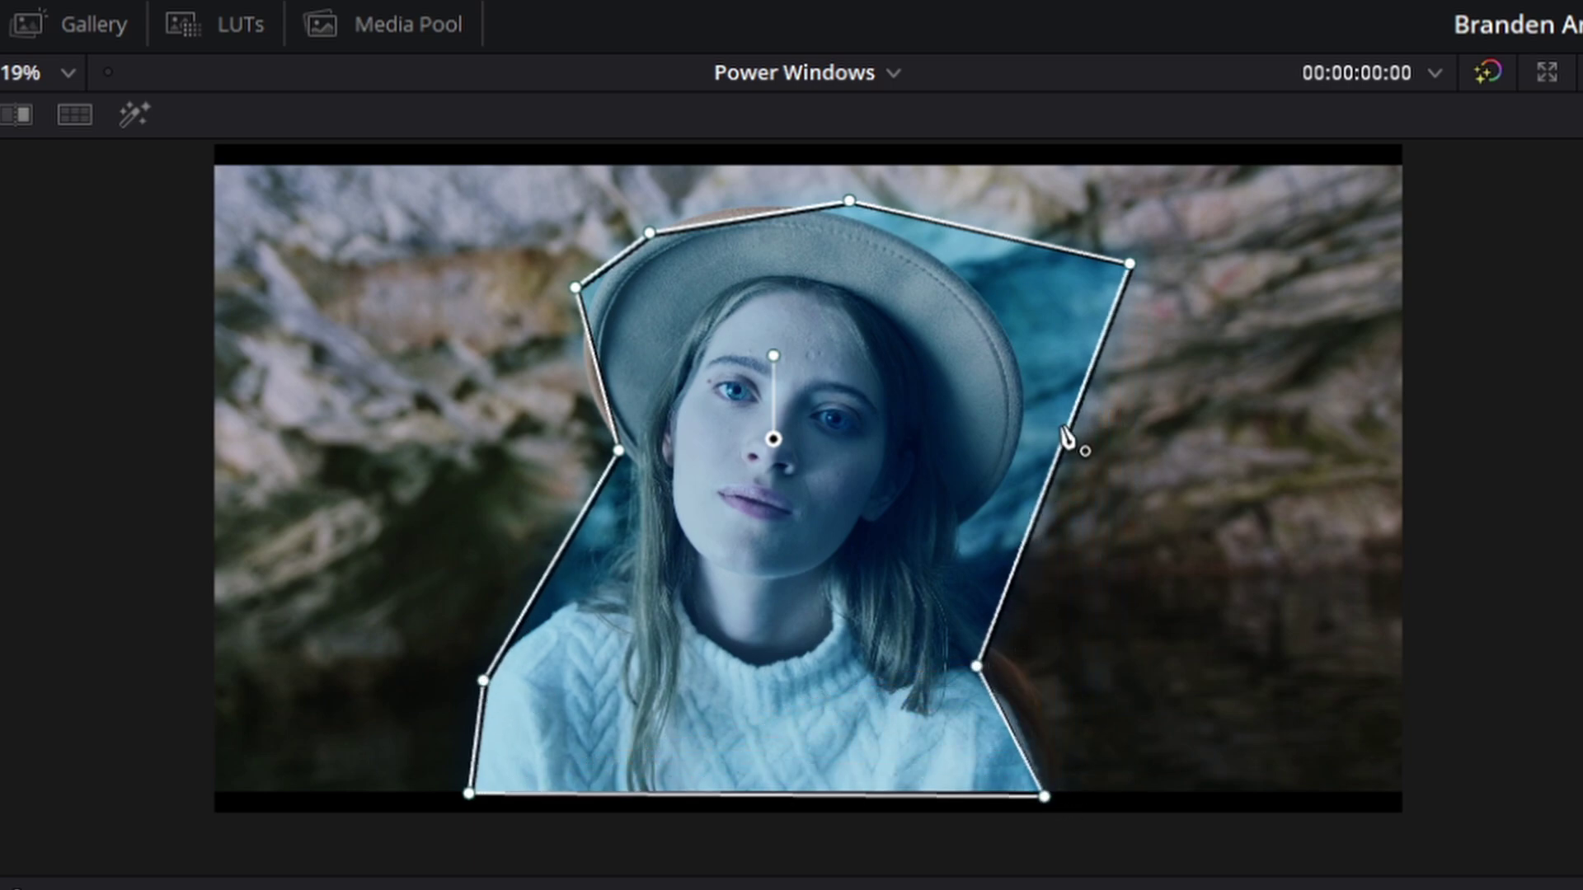
Delete the polygon window's four points around the hat's upper edge and right side
{"action": "middle_click", "coordinate": [1131, 264]}
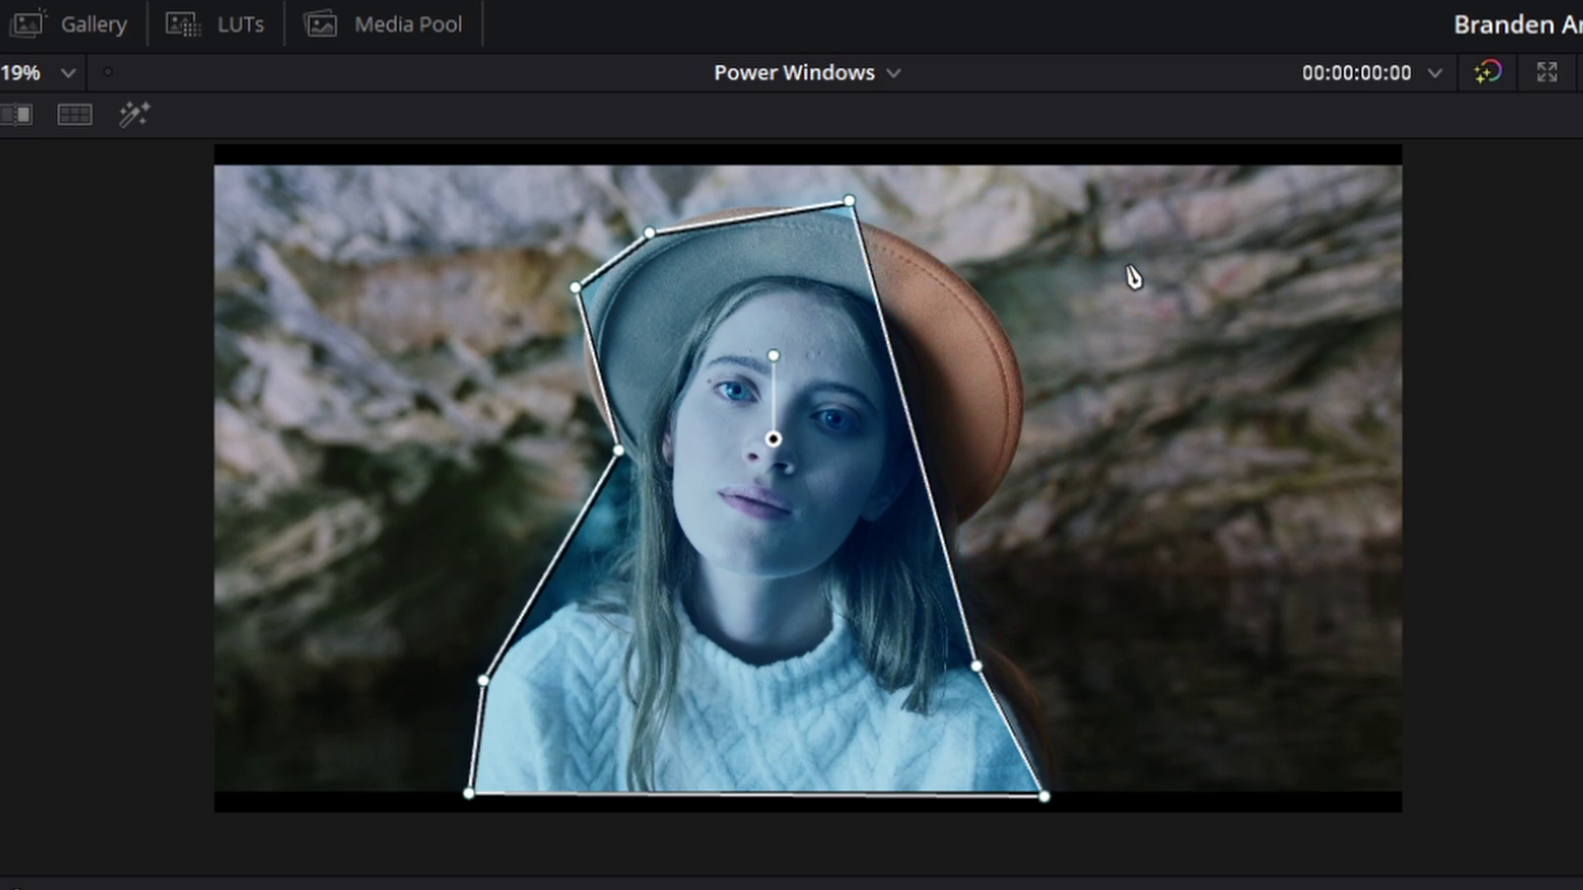
{"action": "middle_click", "coordinate": [851, 201]}
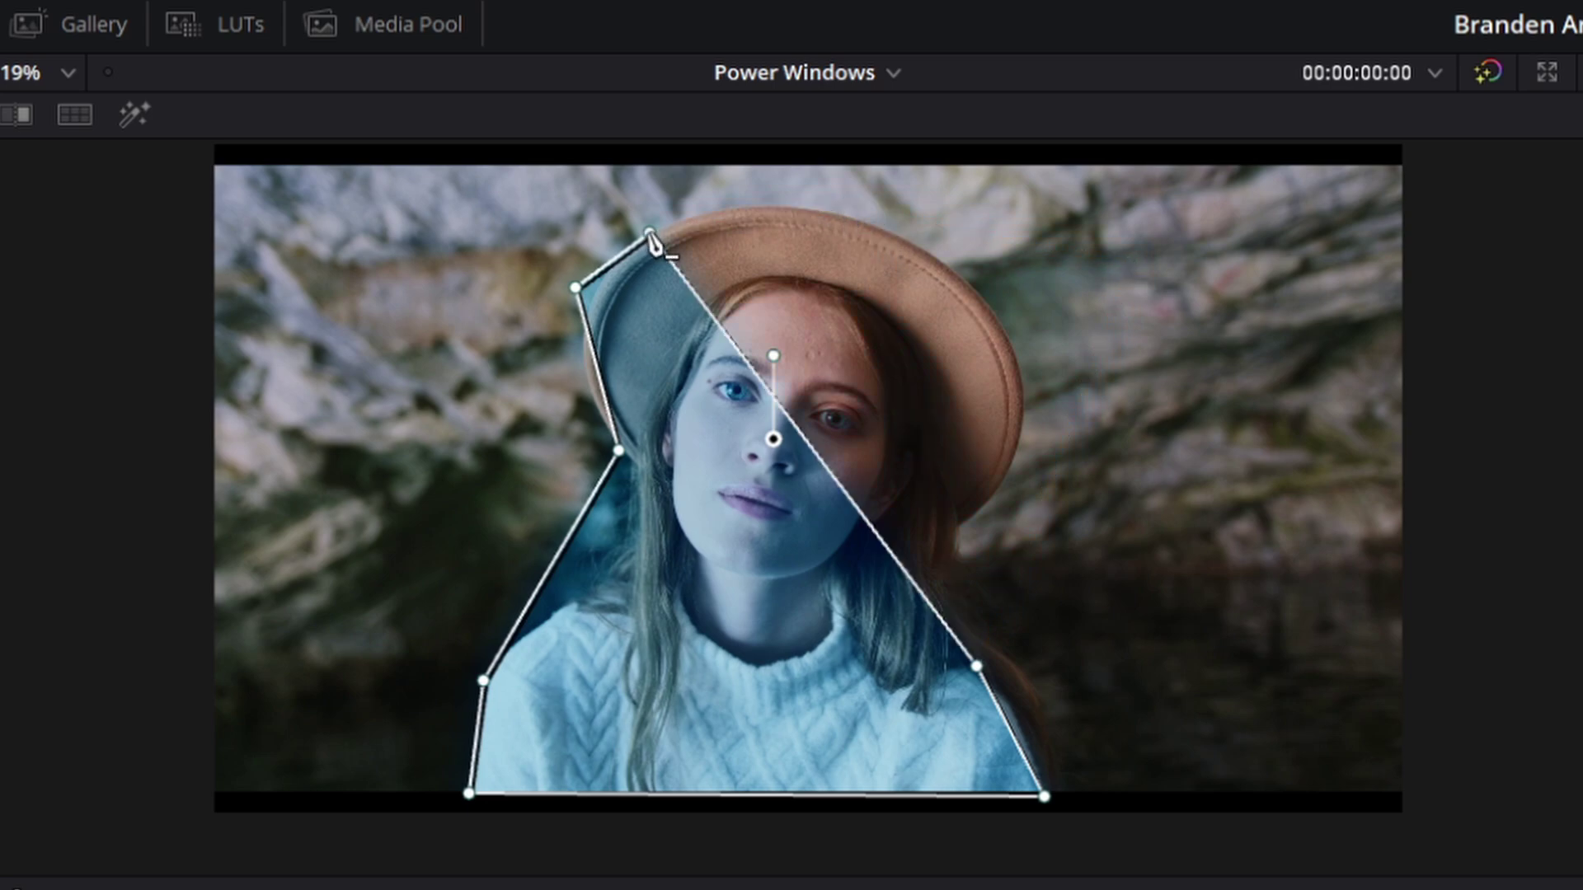
{"action": "middle_click", "coordinate": [651, 235]}
{"action": "middle_click", "coordinate": [577, 289]}
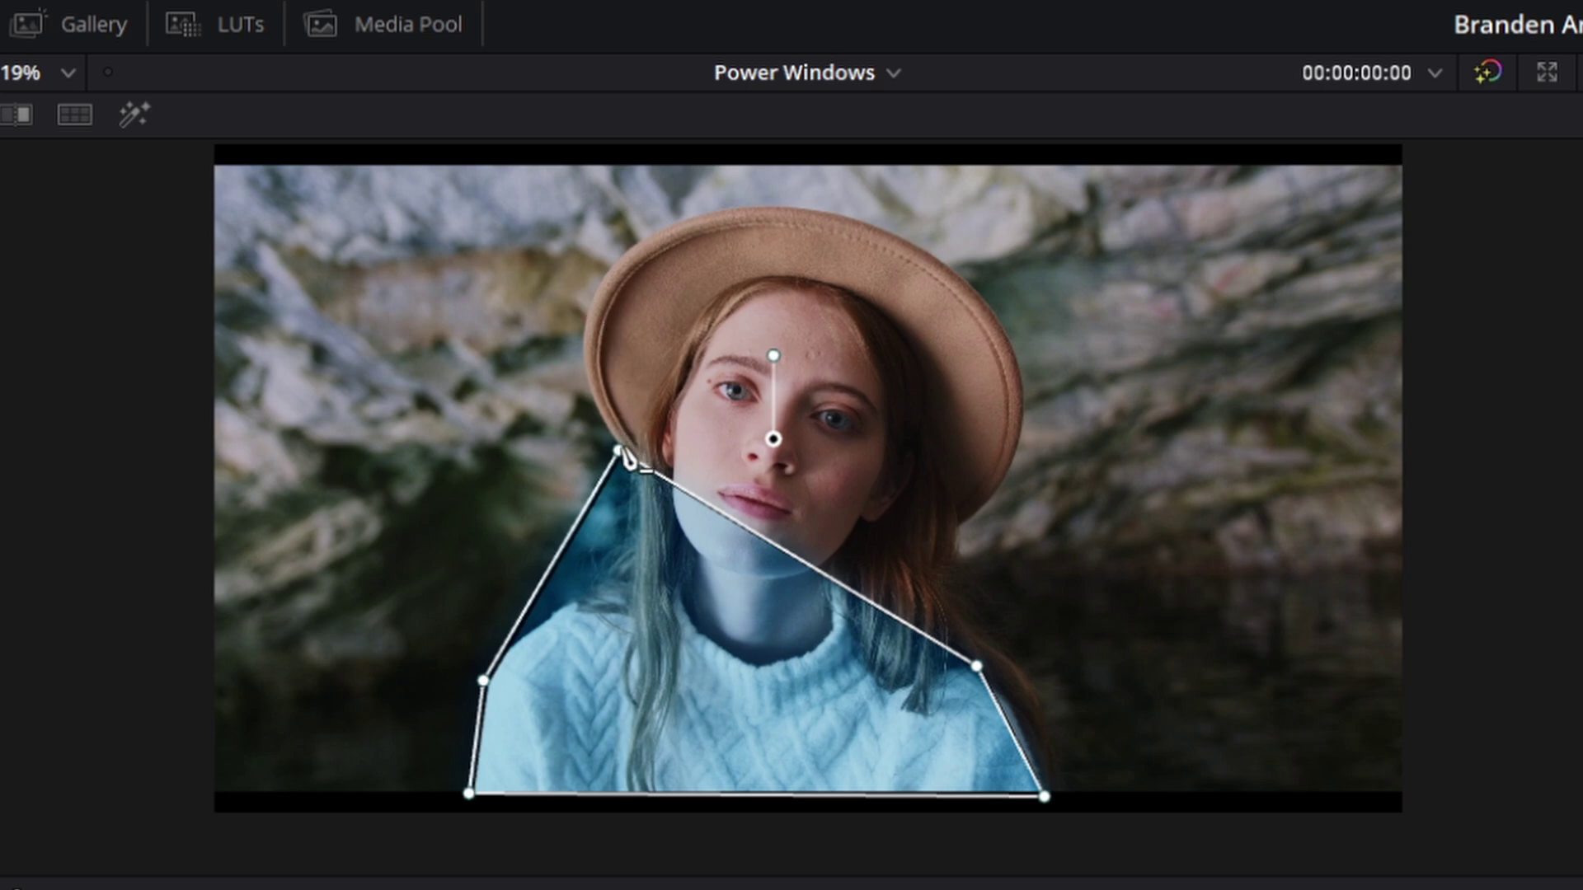
Reshape the polygon window's left side with new points along the hair, the hat's left brim and its top
{"action": "left_click_drag", "start_coordinate": [620, 451], "coordinate": [597, 362]}
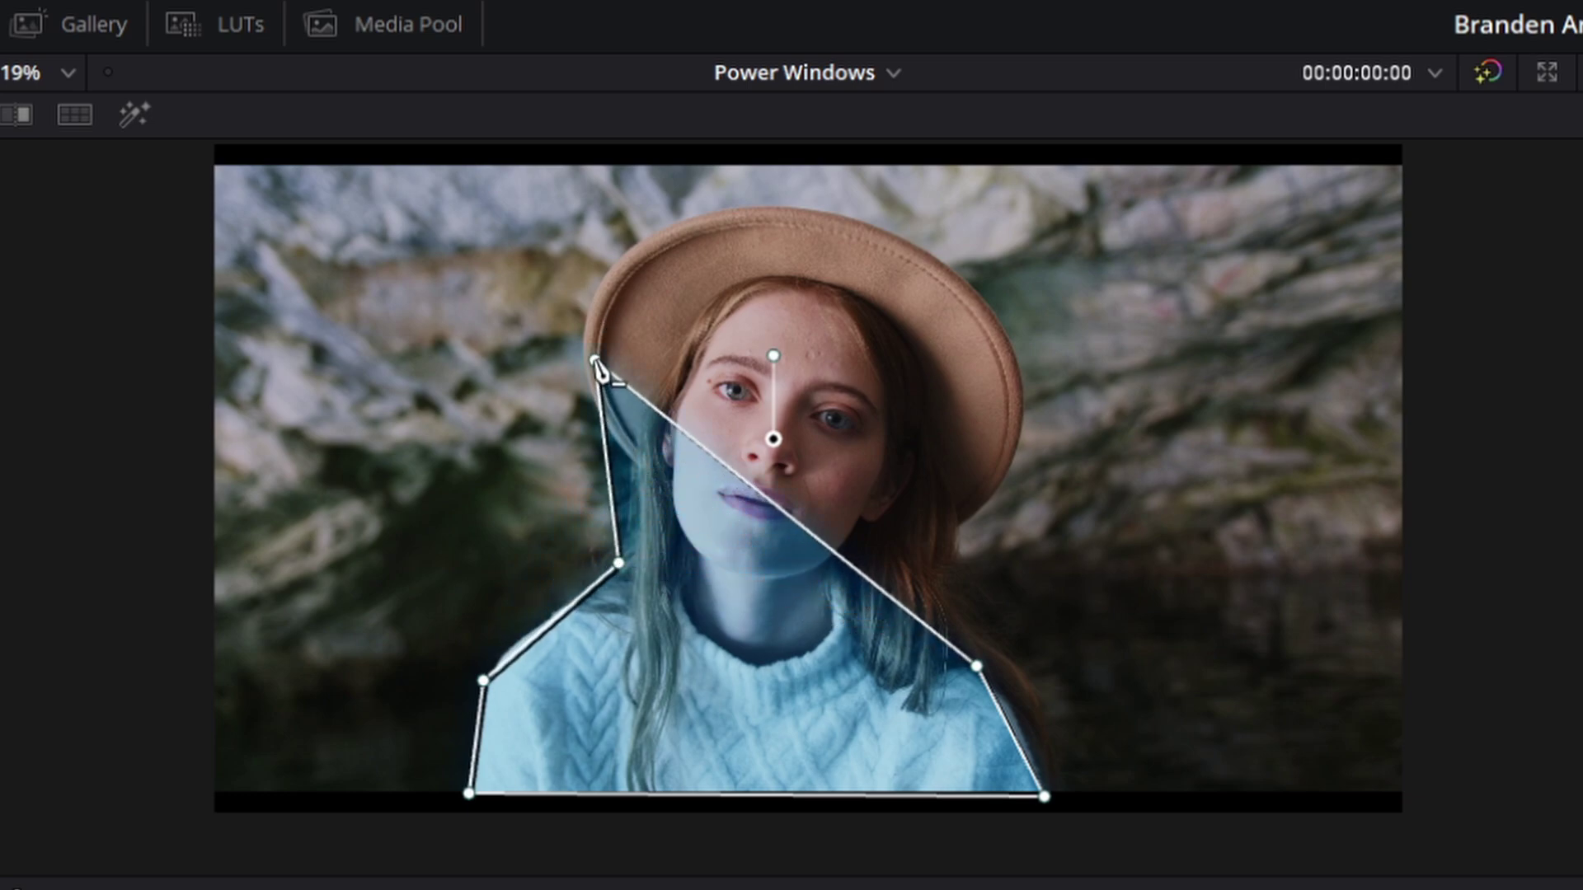
{"action": "left_click_drag", "start_coordinate": [657, 409], "coordinate": [612, 250]}
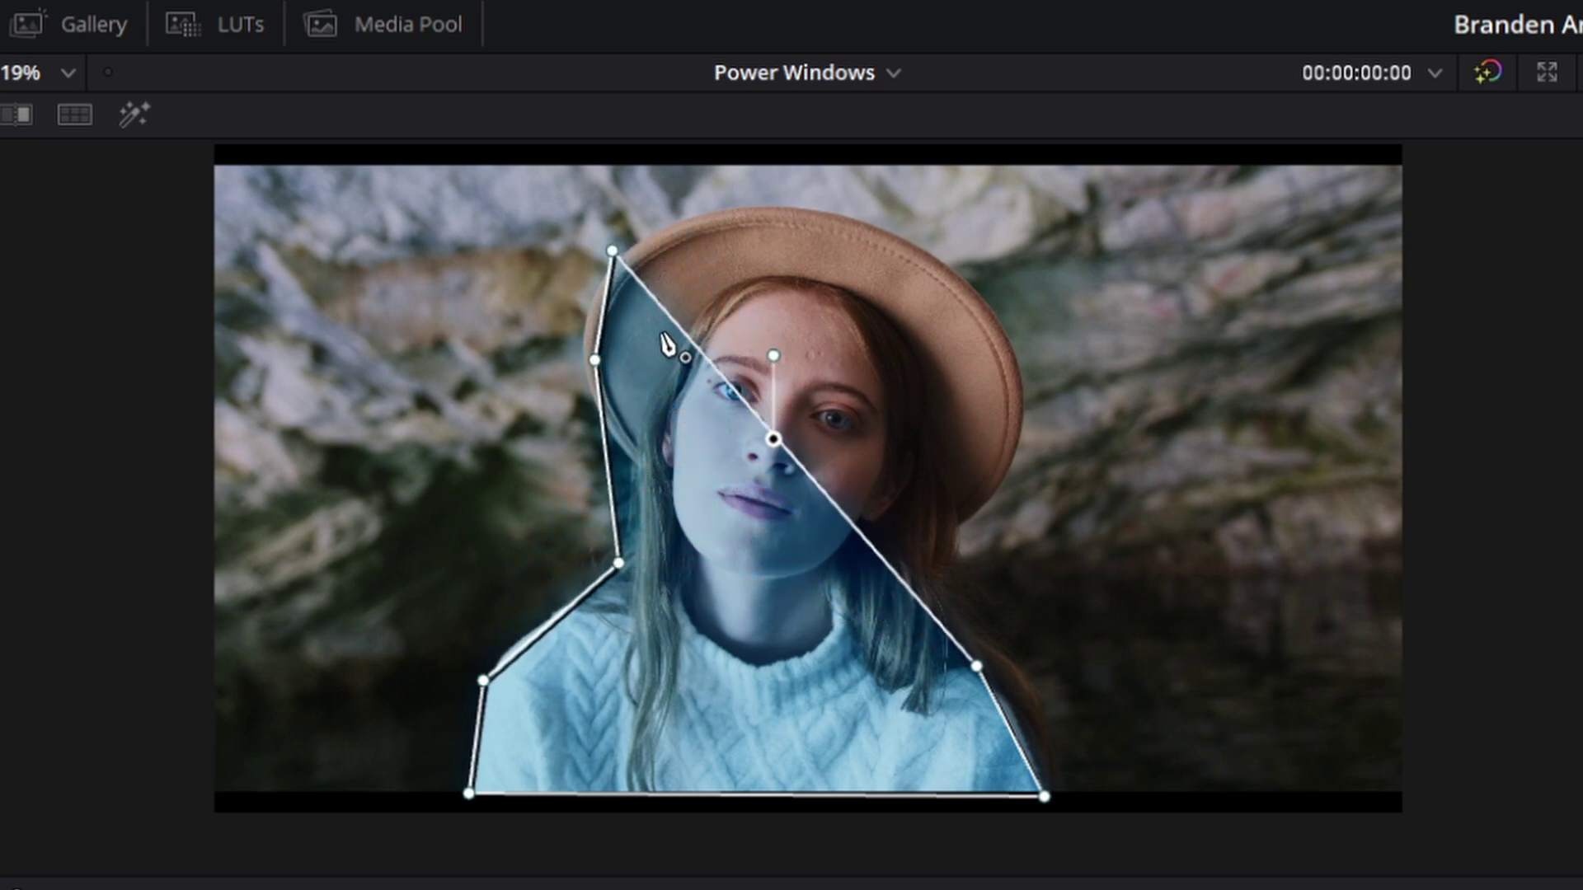
{"action": "left_click_drag", "start_coordinate": [689, 342], "coordinate": [679, 230]}
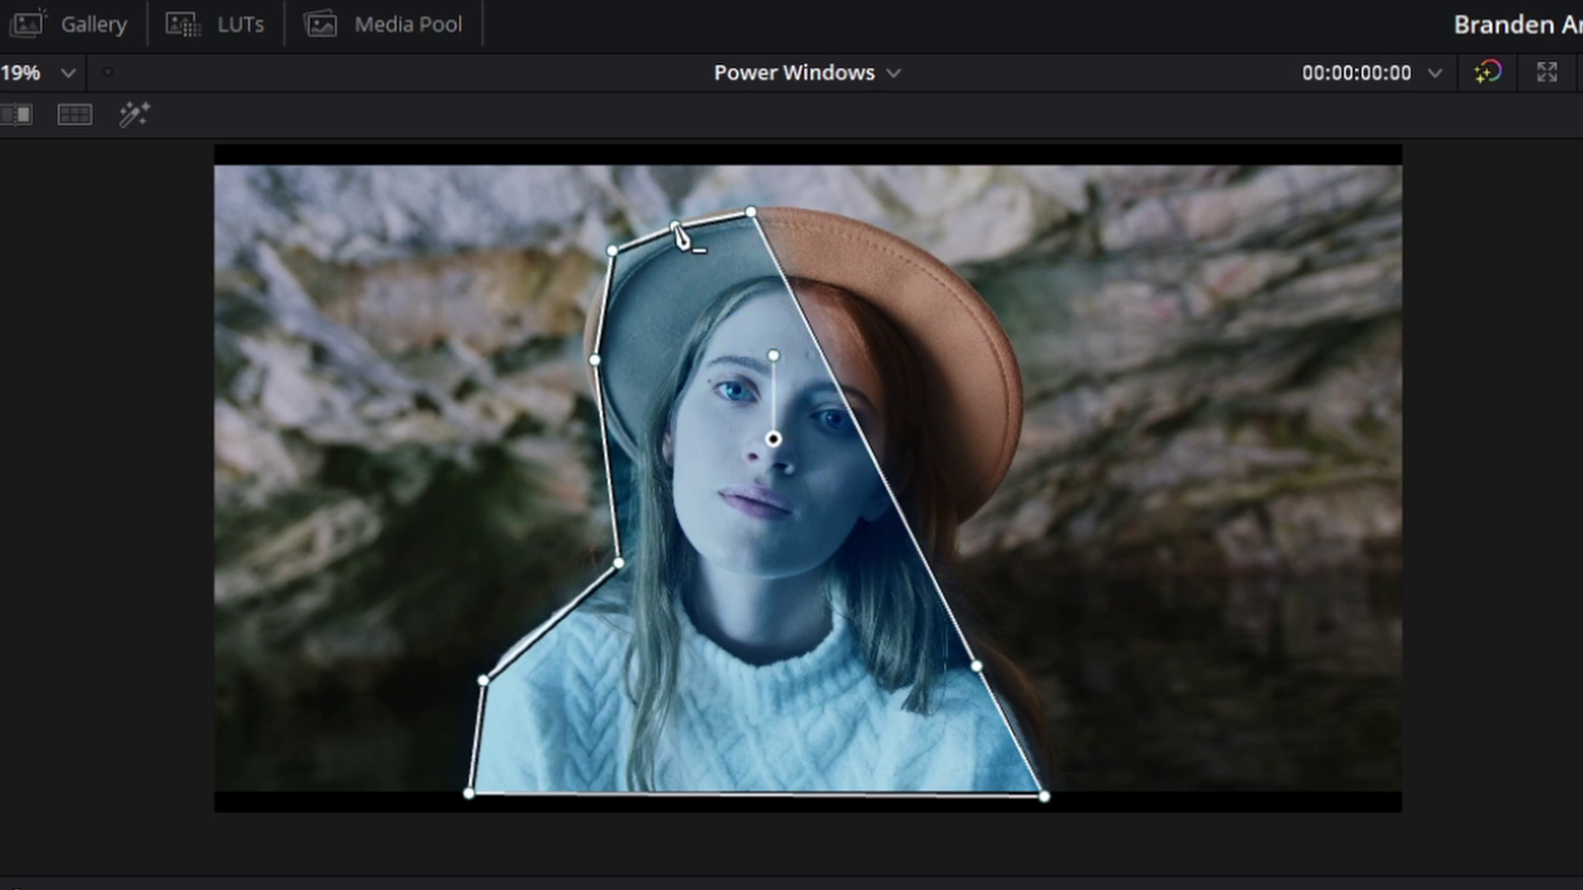
{"action": "left_click_drag", "start_coordinate": [600, 330], "coordinate": [586, 361]}
{"action": "left_click_drag", "start_coordinate": [622, 498], "coordinate": [639, 503]}
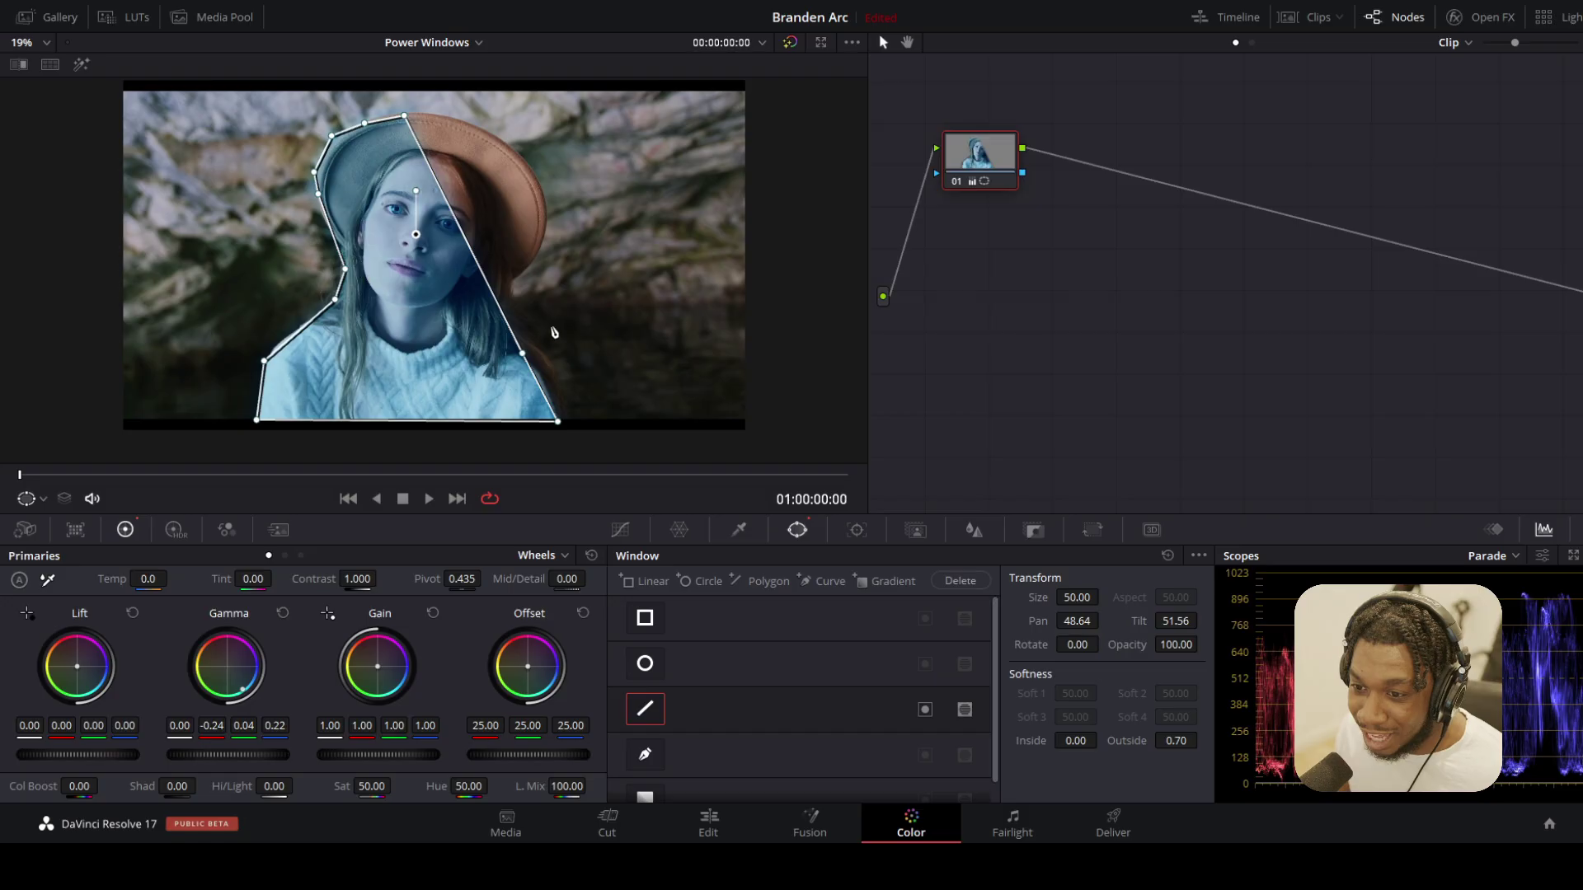
Replace the polygon with a curve window and trace its outline up the right-hand shoulder and hair to the hat
{"action": "scroll", "coordinate": [655, 709], "scroll_direction": "down", "scroll_amount": 1}
{"action": "left_click", "coordinate": [657, 690]}
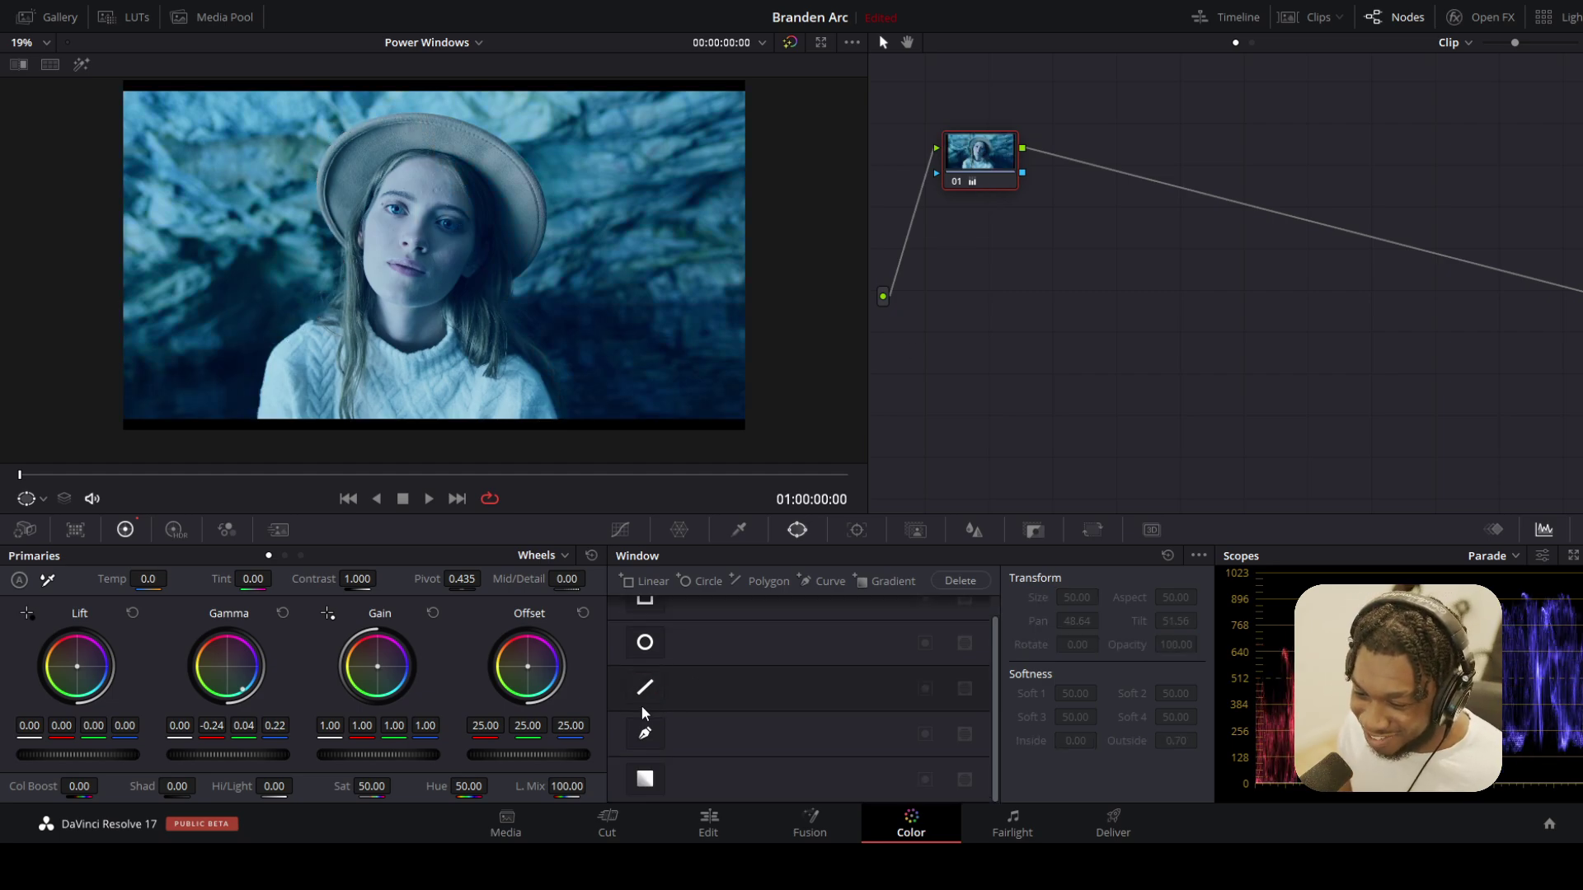
{"action": "left_click", "coordinate": [646, 733]}
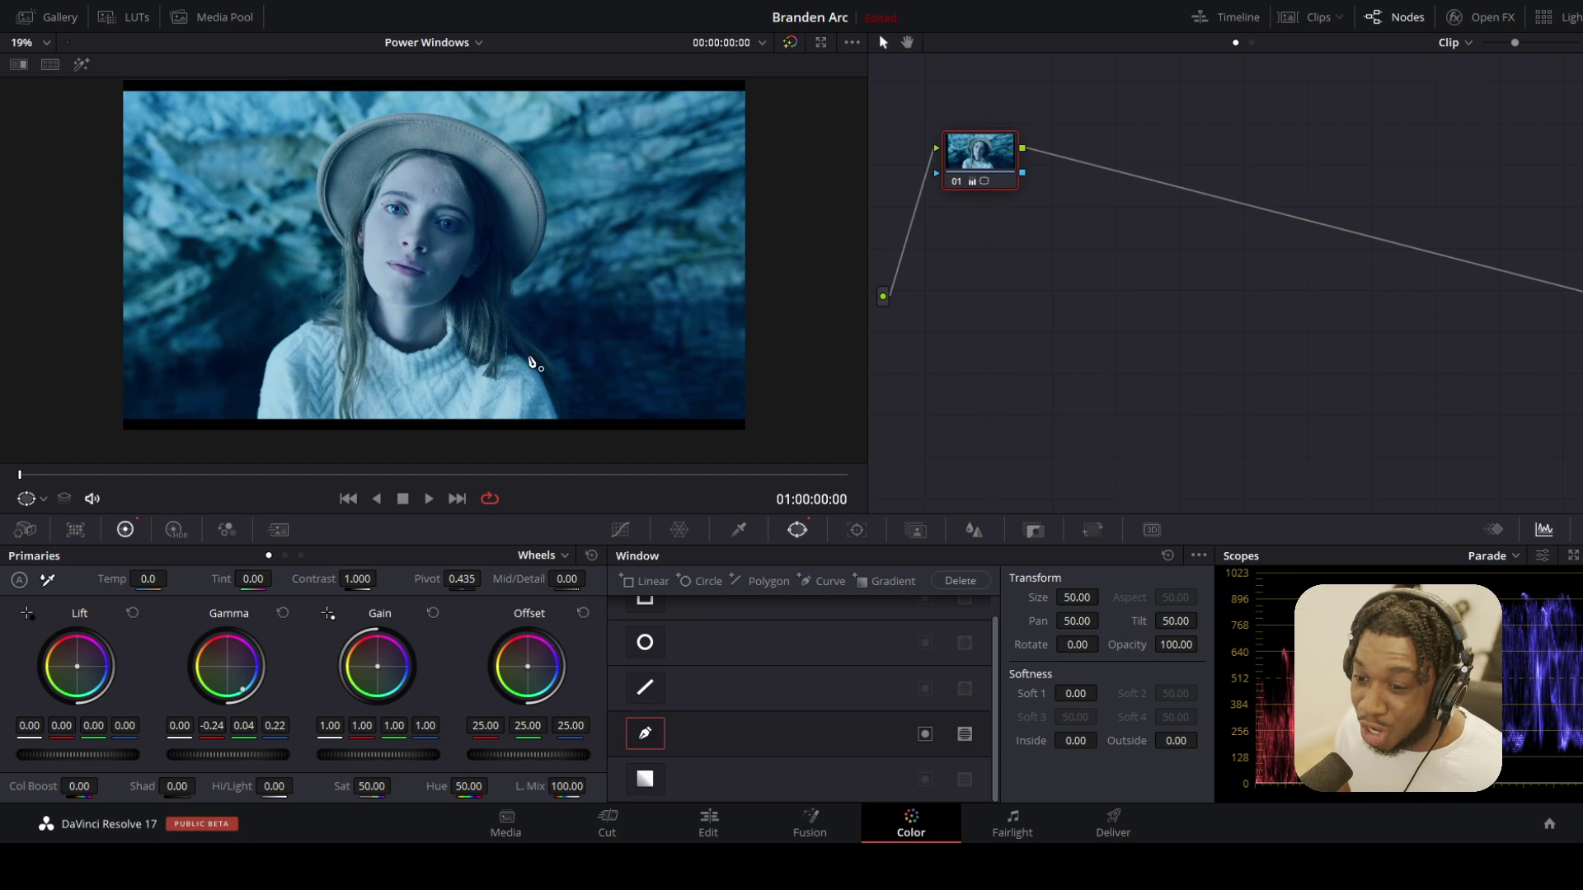
{"action": "left_click", "coordinate": [572, 420]}
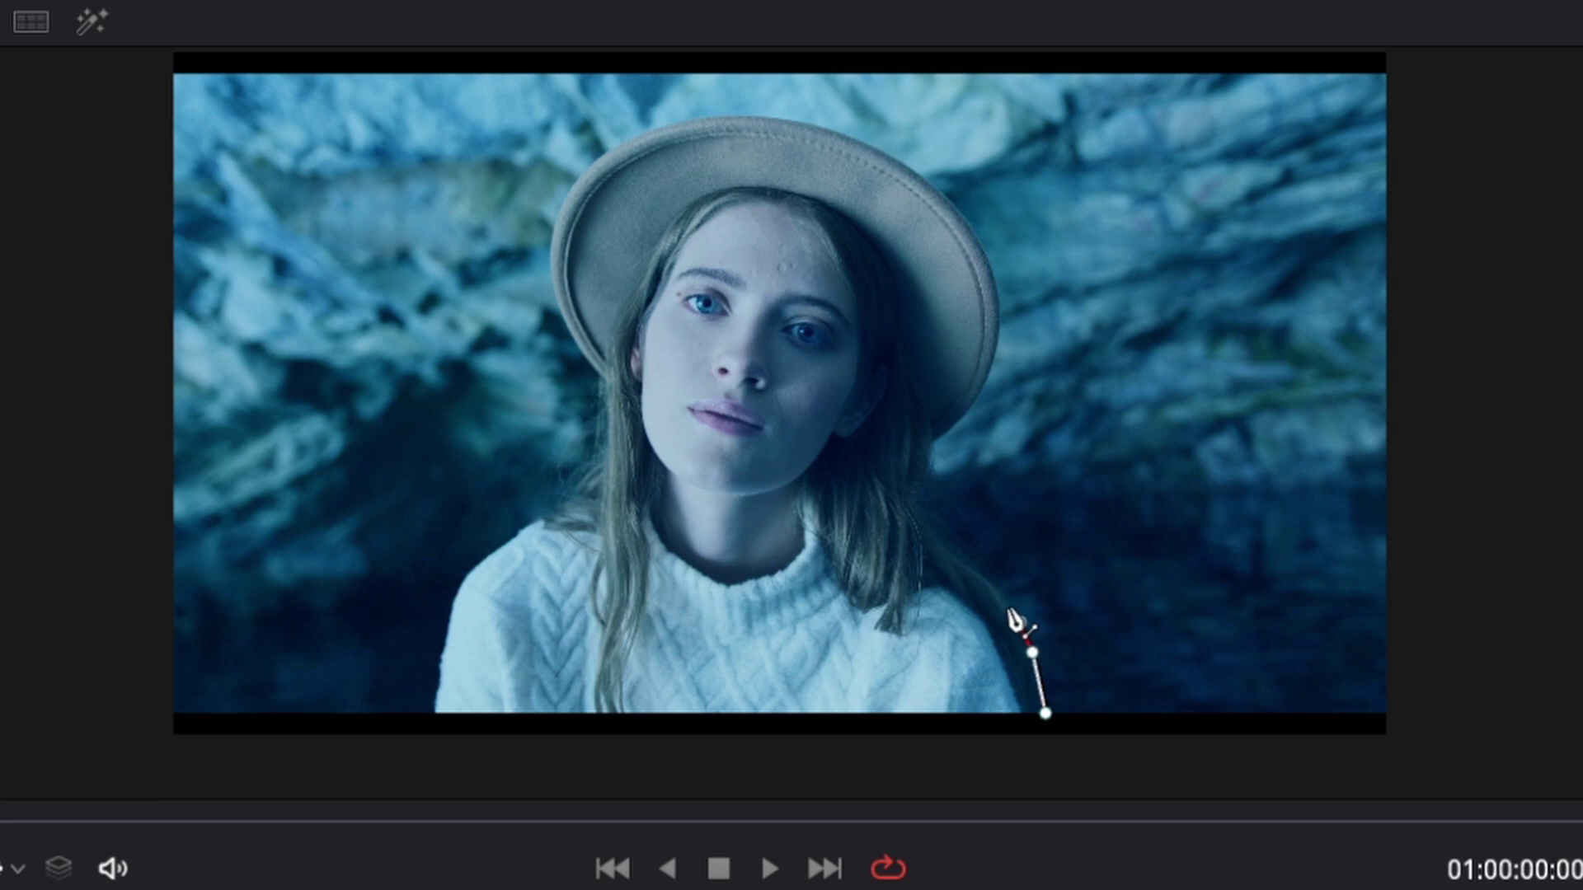
{"action": "left_click", "coordinate": [991, 590]}
{"action": "left_click", "coordinate": [965, 567]}
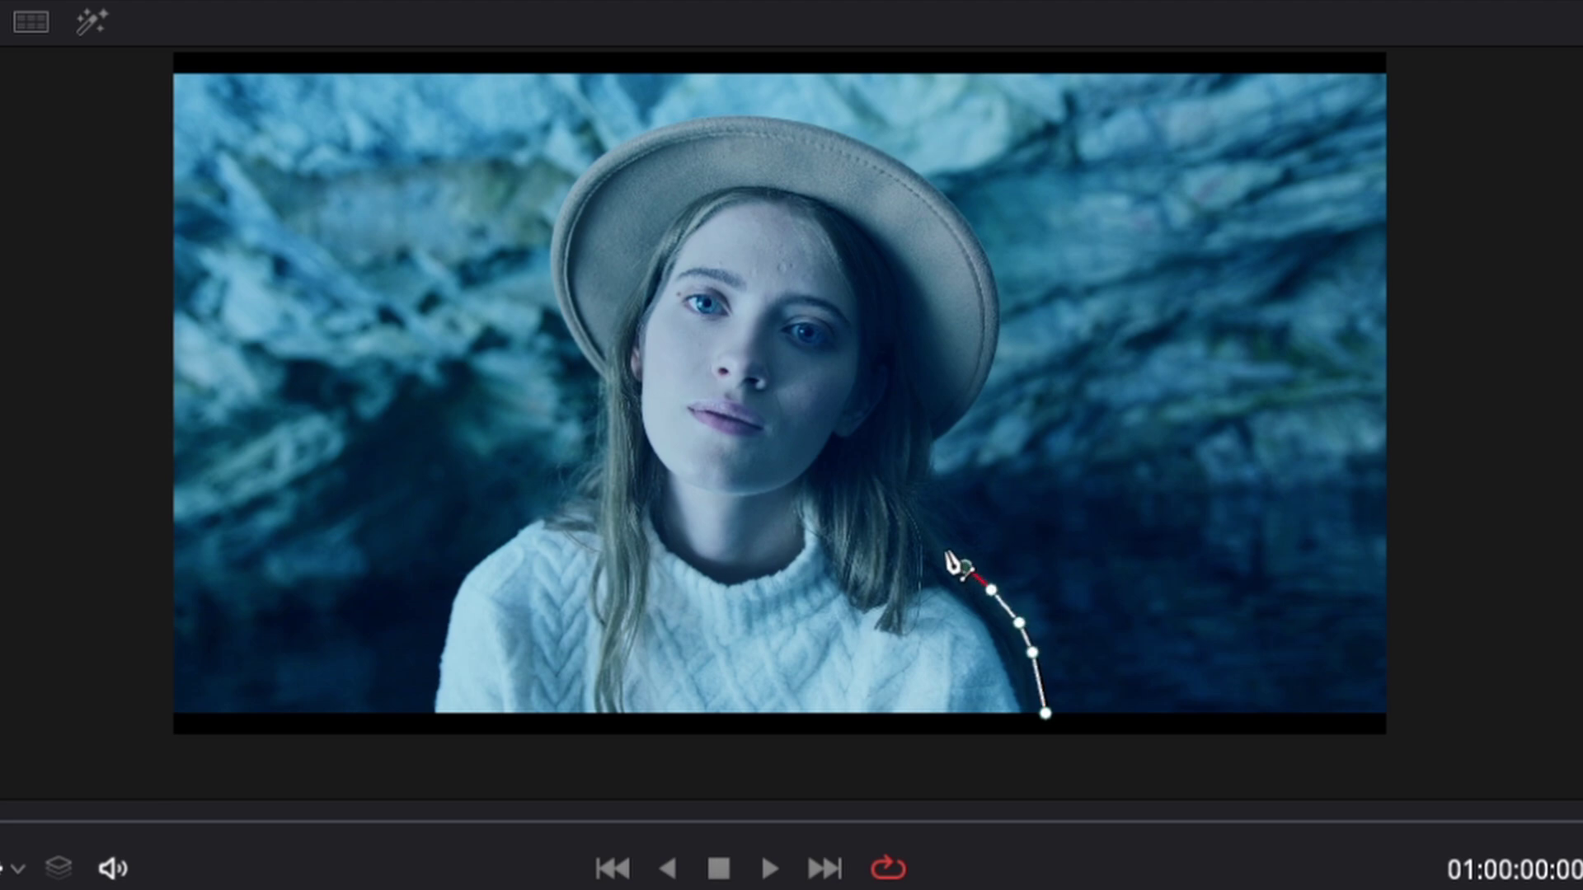
{"action": "left_click", "coordinate": [938, 542]}
{"action": "left_click", "coordinate": [913, 498]}
{"action": "left_click", "coordinate": [925, 470]}
{"action": "left_click", "coordinate": [928, 443]}
Continue the curve window's outline around the hat's right brim up to its top edge, including one curved point
{"action": "left_click", "coordinate": [955, 421]}
{"action": "left_click", "coordinate": [980, 393]}
{"action": "left_click", "coordinate": [994, 361]}
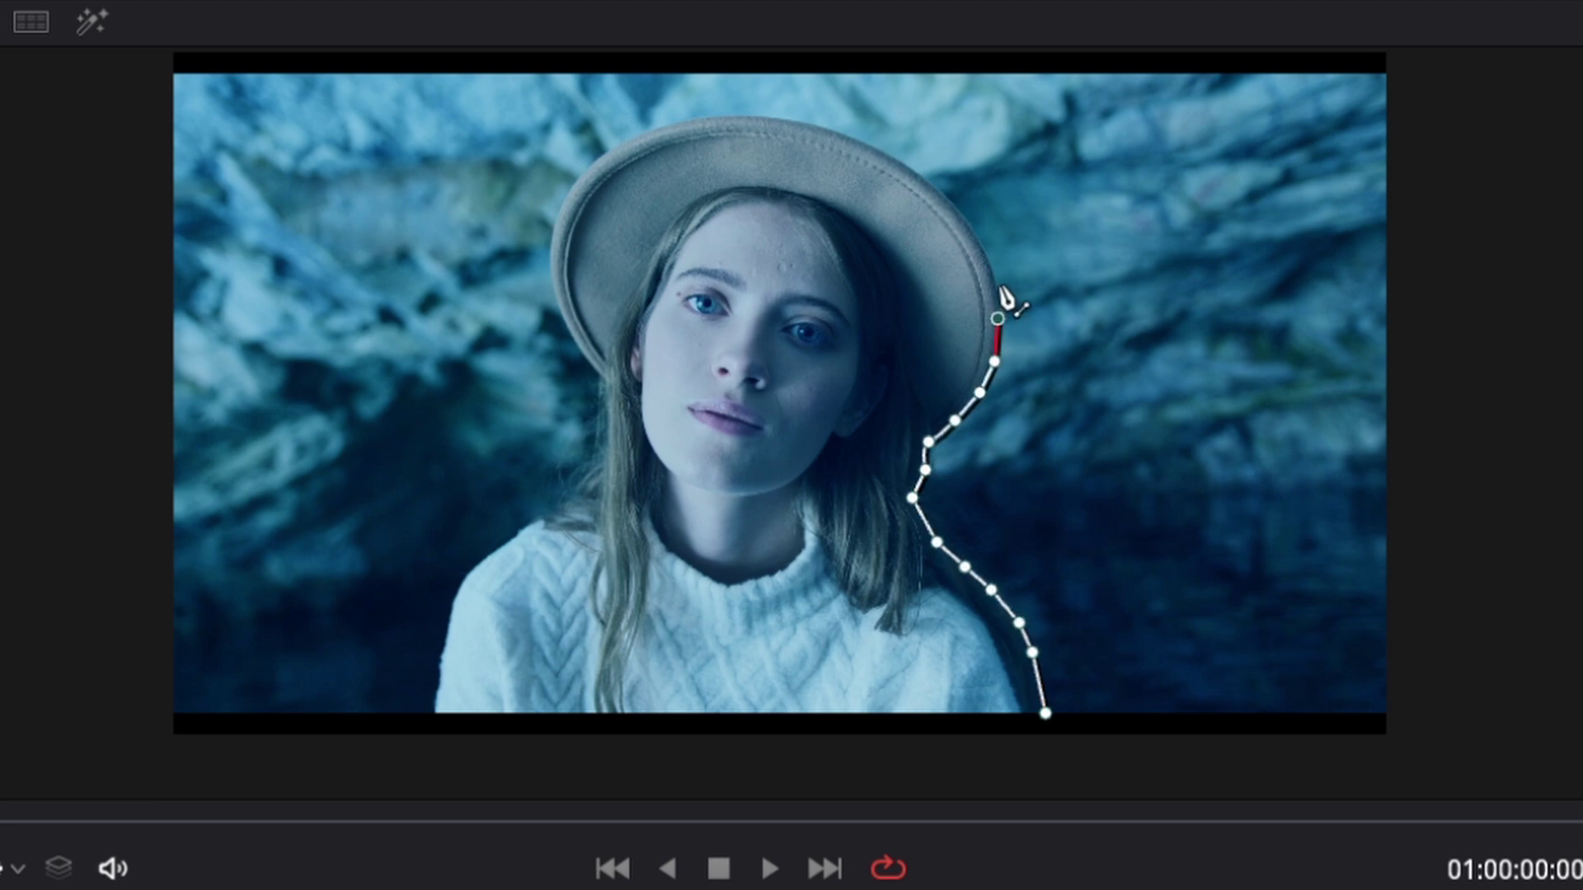
{"action": "left_click", "coordinate": [997, 318]}
{"action": "left_click", "coordinate": [986, 257]}
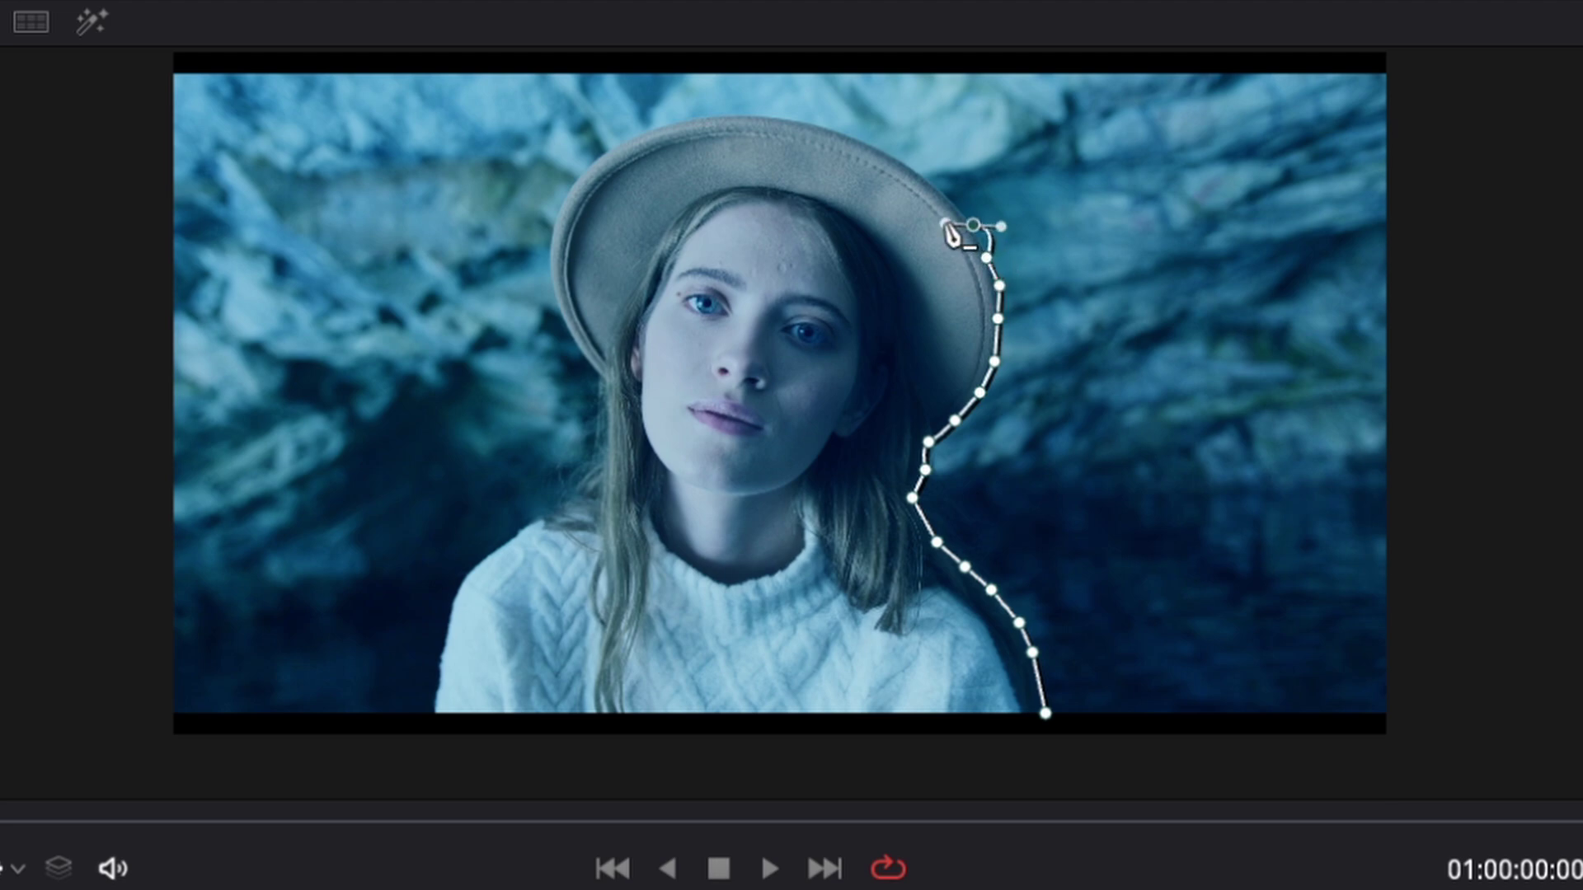
{"action": "left_click_drag", "start_coordinate": [974, 224], "coordinate": [953, 190]}
{"action": "left_click", "coordinate": [925, 183]}
{"action": "left_click", "coordinate": [884, 154]}
{"action": "left_click", "coordinate": [830, 130]}
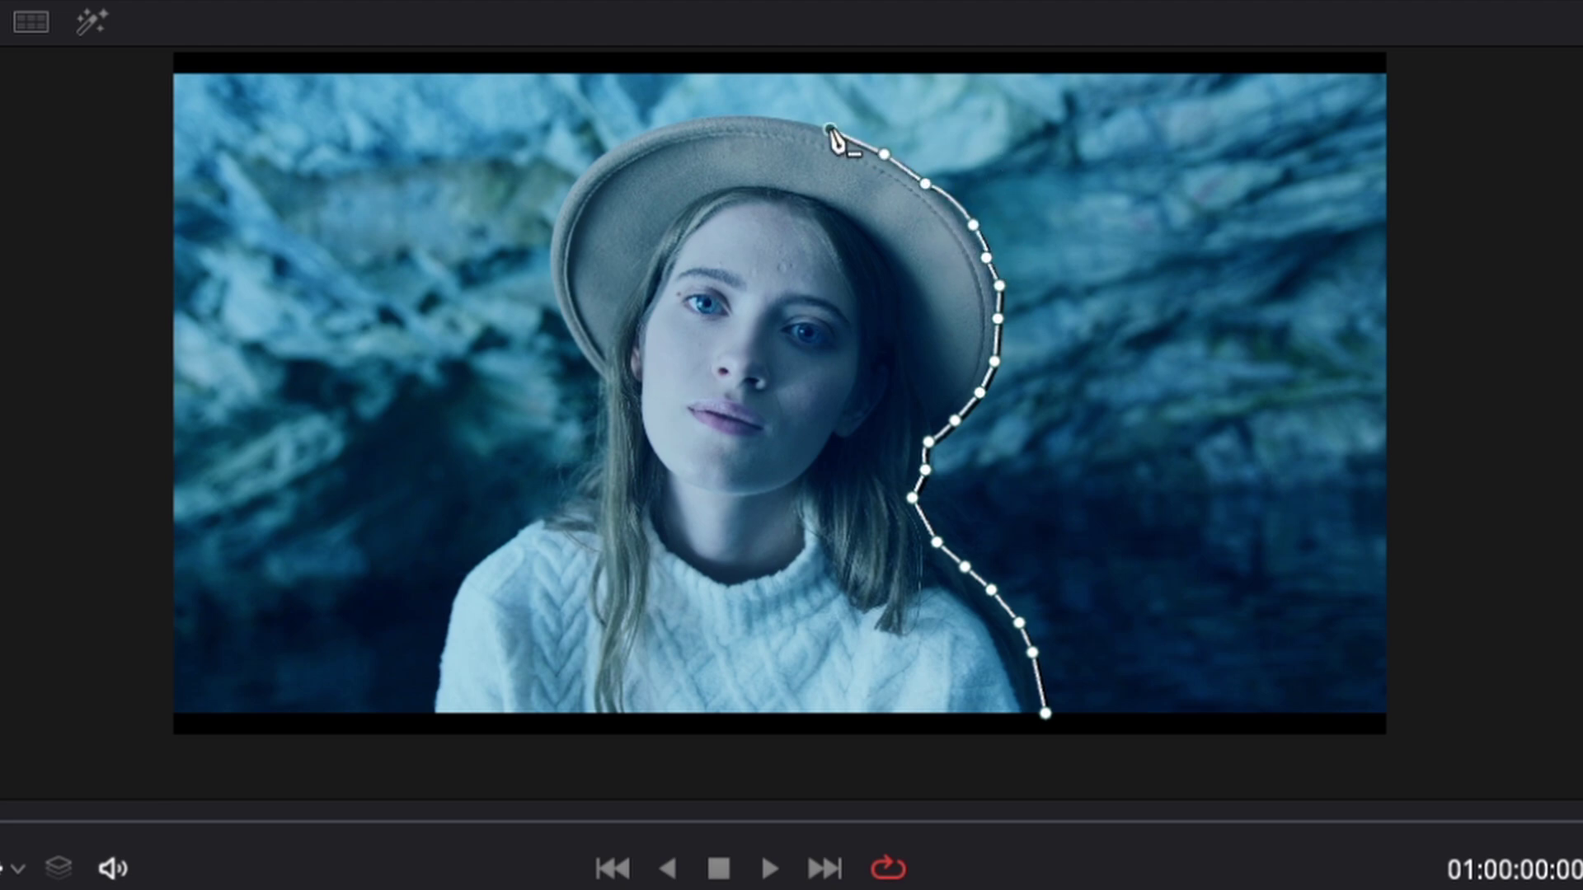
Trace the curve window's outline across the top of the hat and down its left brim
{"action": "left_click", "coordinate": [772, 123]}
{"action": "left_click", "coordinate": [702, 120]}
{"action": "left_click", "coordinate": [625, 140]}
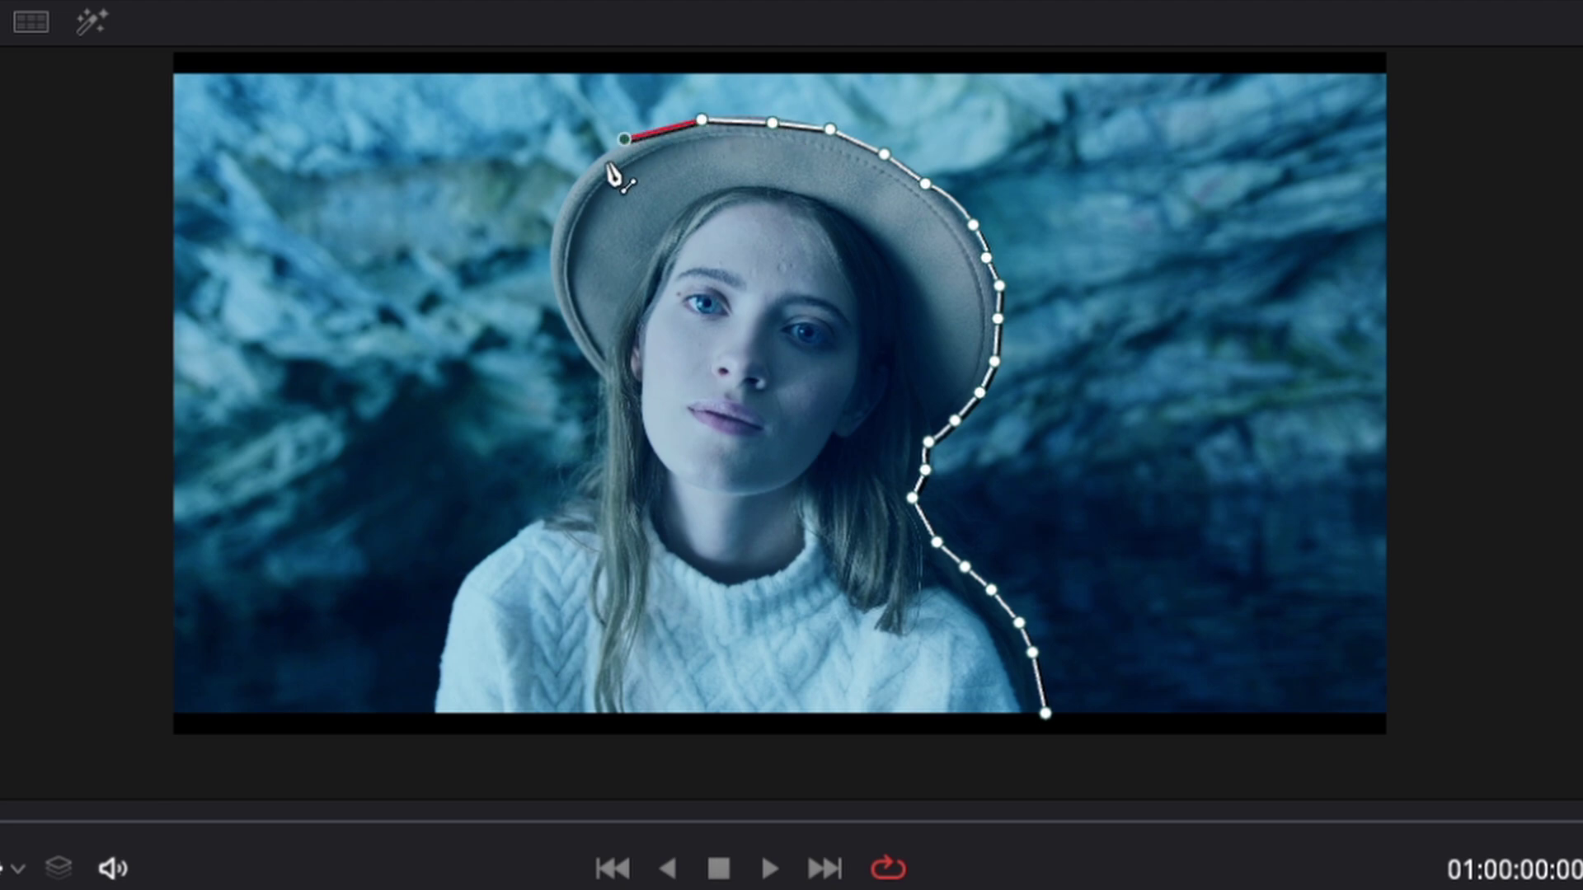
{"action": "left_click", "coordinate": [593, 169]}
{"action": "left_click", "coordinate": [563, 198]}
{"action": "left_click", "coordinate": [554, 221]}
{"action": "left_click", "coordinate": [540, 259]}
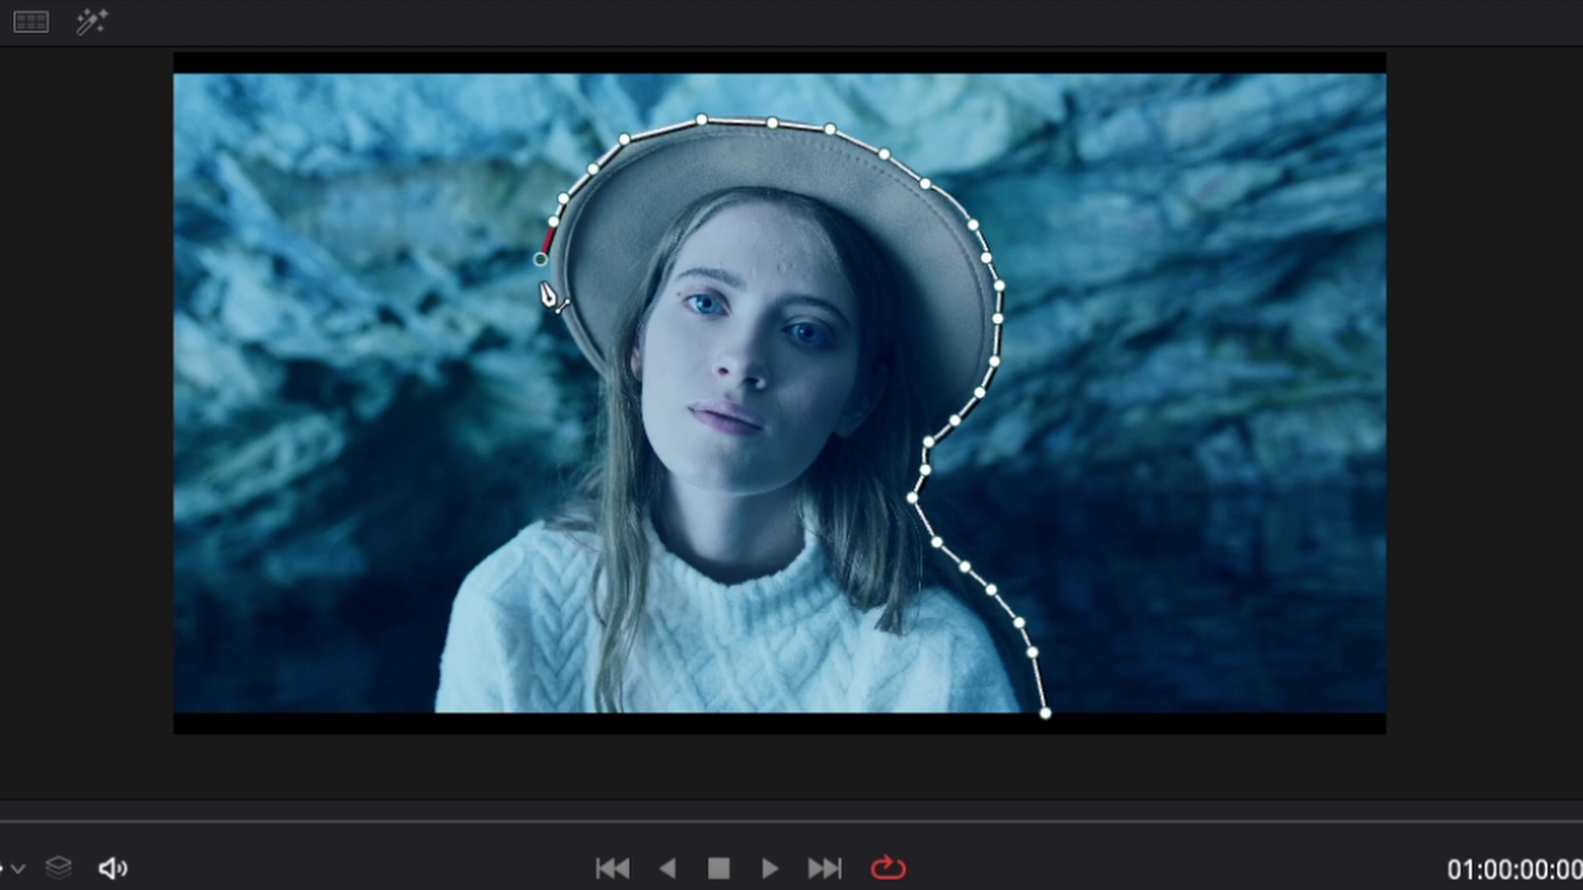
{"action": "left_click", "coordinate": [551, 299]}
{"action": "left_click", "coordinate": [562, 322]}
{"action": "left_click", "coordinate": [579, 358]}
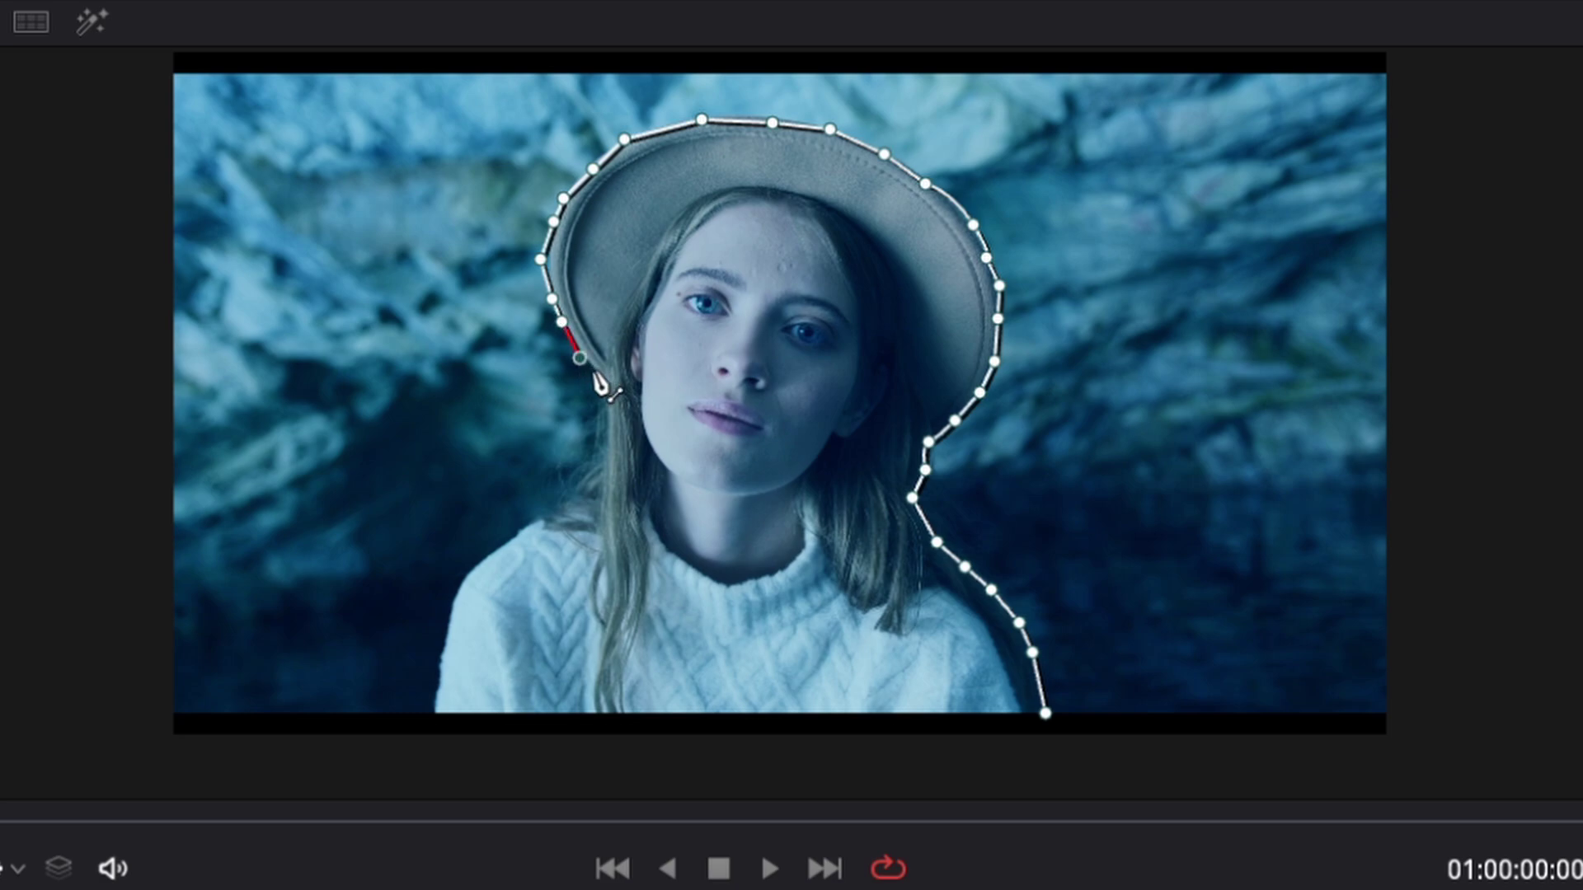
Trace the curve window's outline down the left-hand hair and around the shoulder to the sleeve
{"action": "left_click", "coordinate": [592, 373]}
{"action": "left_click", "coordinate": [601, 401]}
{"action": "left_click", "coordinate": [598, 438]}
{"action": "left_click", "coordinate": [581, 481]}
{"action": "left_click", "coordinate": [550, 505]}
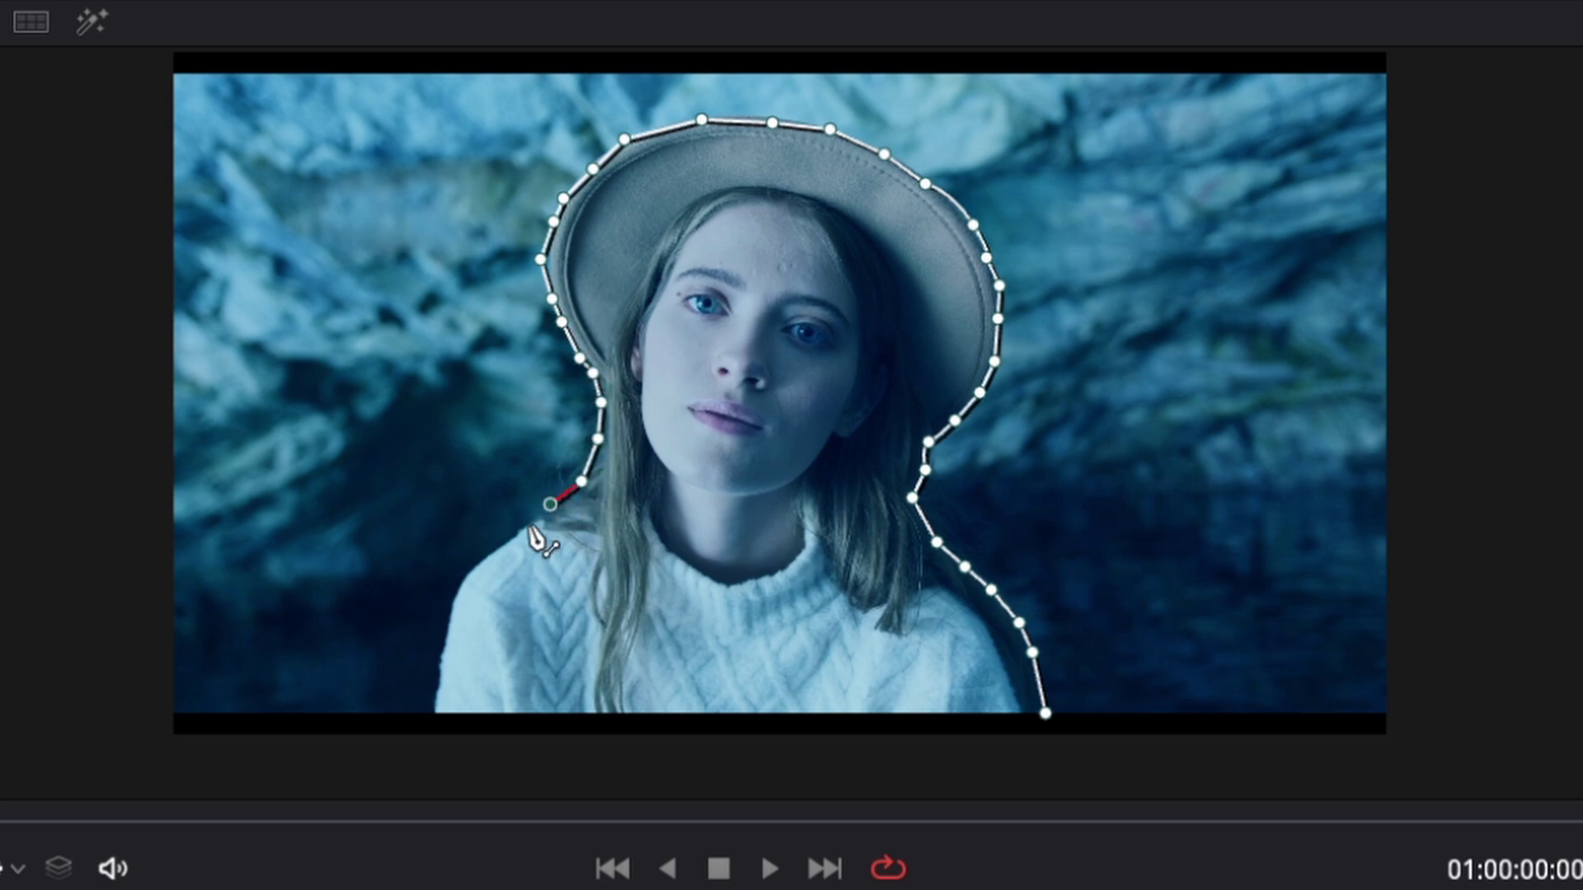
{"action": "left_click", "coordinate": [528, 525]}
{"action": "left_click", "coordinate": [510, 535]}
{"action": "left_click", "coordinate": [473, 570]}
{"action": "left_click", "coordinate": [451, 607]}
{"action": "left_click", "coordinate": [430, 647]}
{"action": "left_click", "coordinate": [432, 685]}
Run the curve window's outline below the frame and close it at its starting point
{"action": "left_click", "coordinate": [432, 745]}
{"action": "left_click", "coordinate": [459, 753]}
{"action": "left_click", "coordinate": [657, 783]}
{"action": "left_click", "coordinate": [899, 769]}
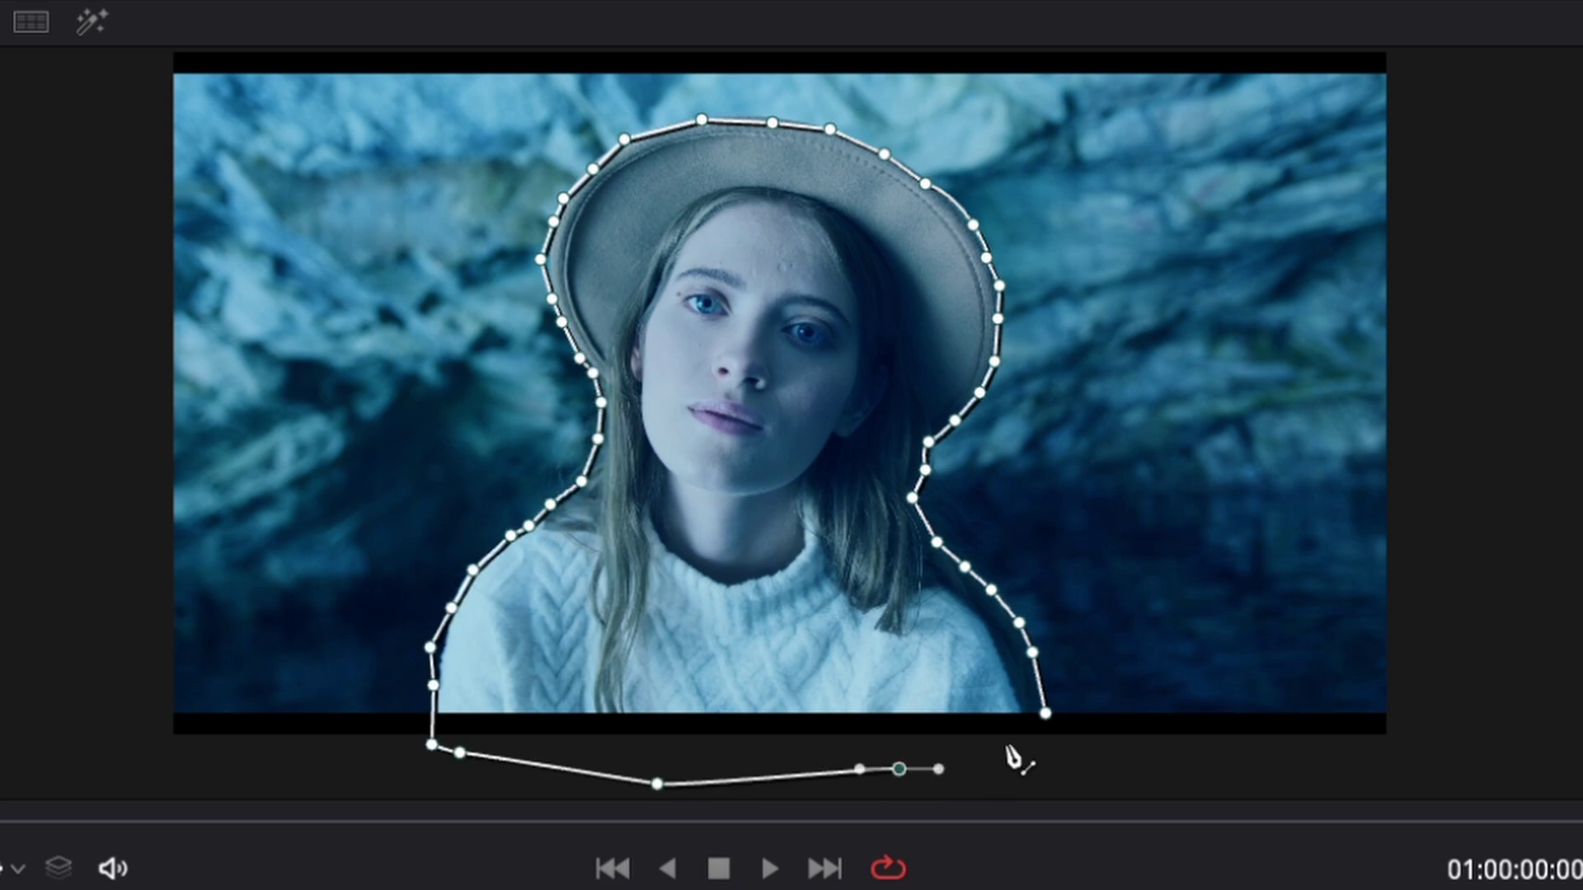
{"action": "left_click", "coordinate": [1044, 712]}
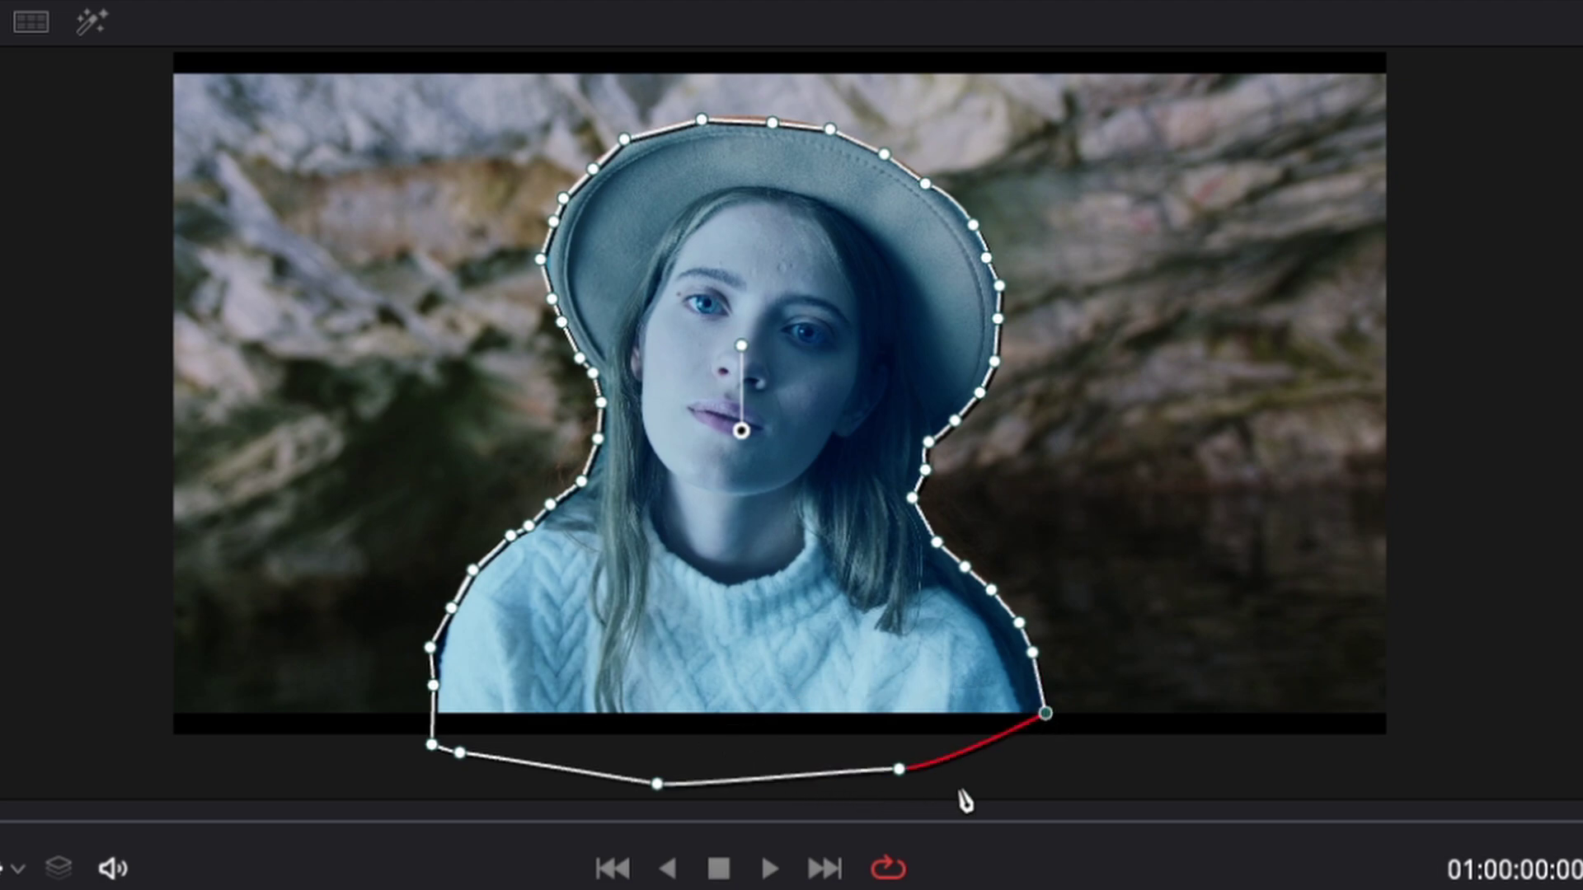
{"action": "scroll", "coordinate": [962, 798], "scroll_direction": "down", "scroll_amount": 2}
{"action": "scroll", "coordinate": [959, 765], "scroll_direction": "up", "scroll_amount": 2}
{"action": "scroll", "coordinate": [965, 750], "scroll_direction": "down", "scroll_amount": 1}
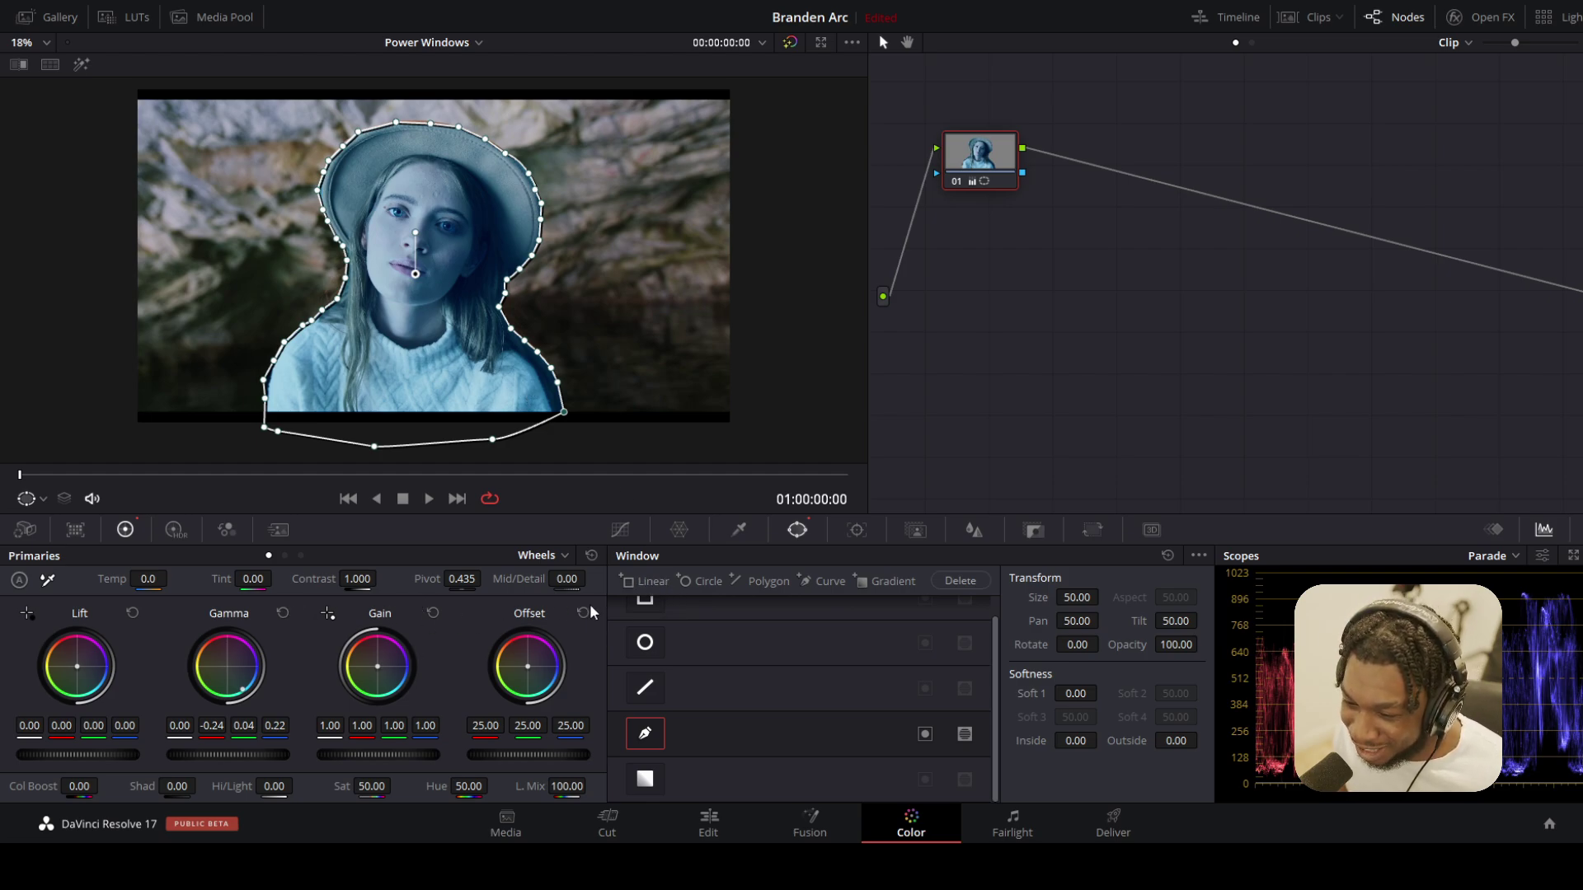
Reset the primaries wheels and shift the Offset toward blue, to -24.51, 34.84 and 70.59, inside the curve window
{"action": "left_click", "coordinate": [591, 556]}
{"action": "left_click_drag", "start_coordinate": [226, 666], "coordinate": [224, 661]}
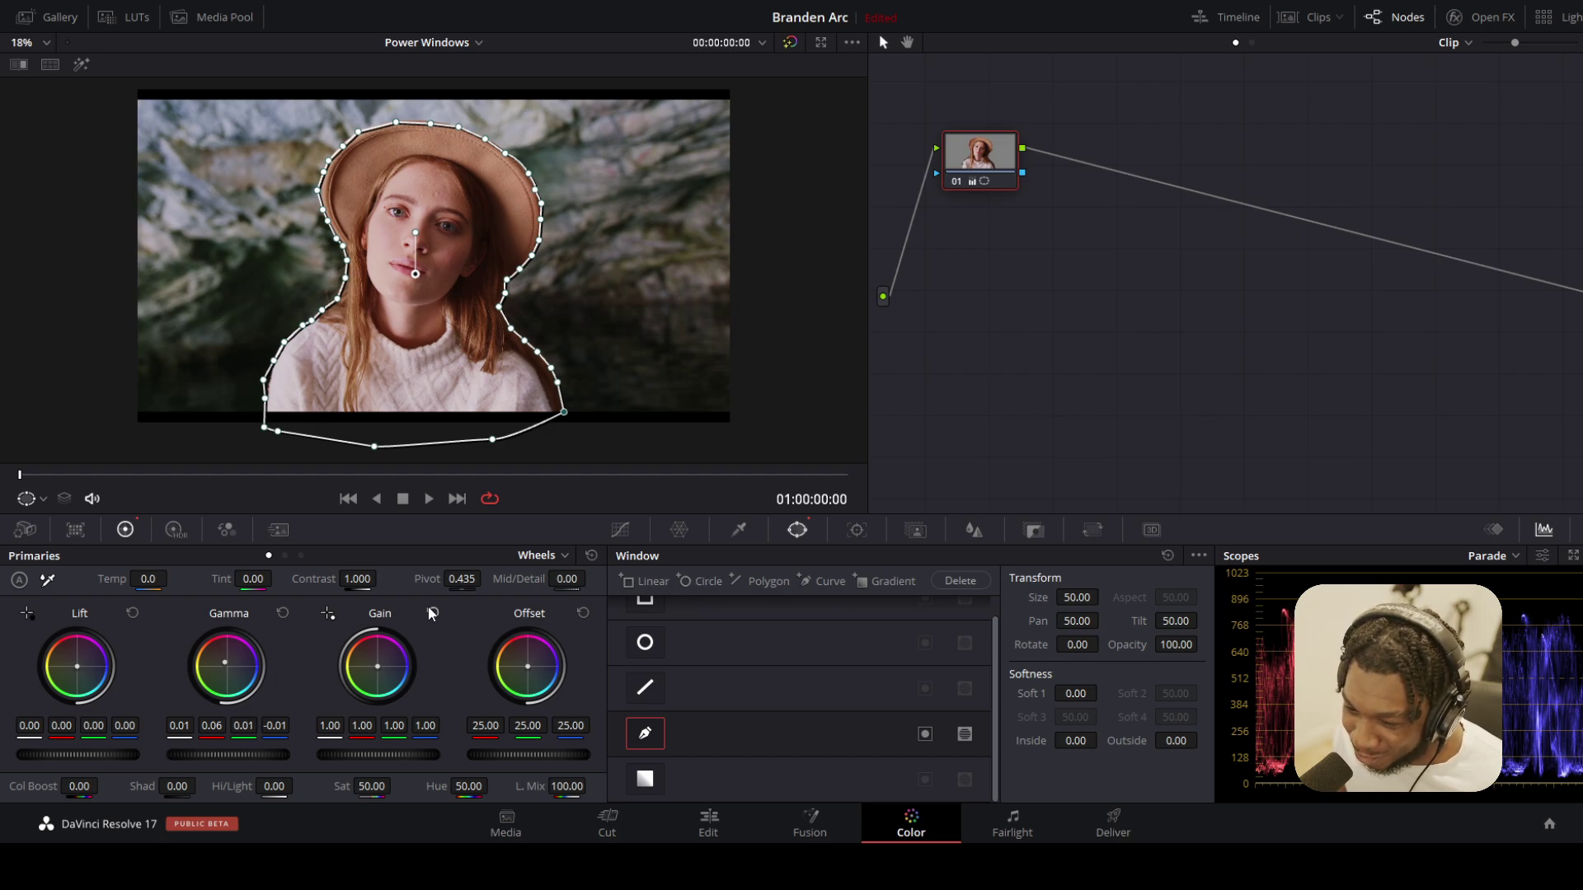
{"action": "left_click", "coordinate": [592, 556]}
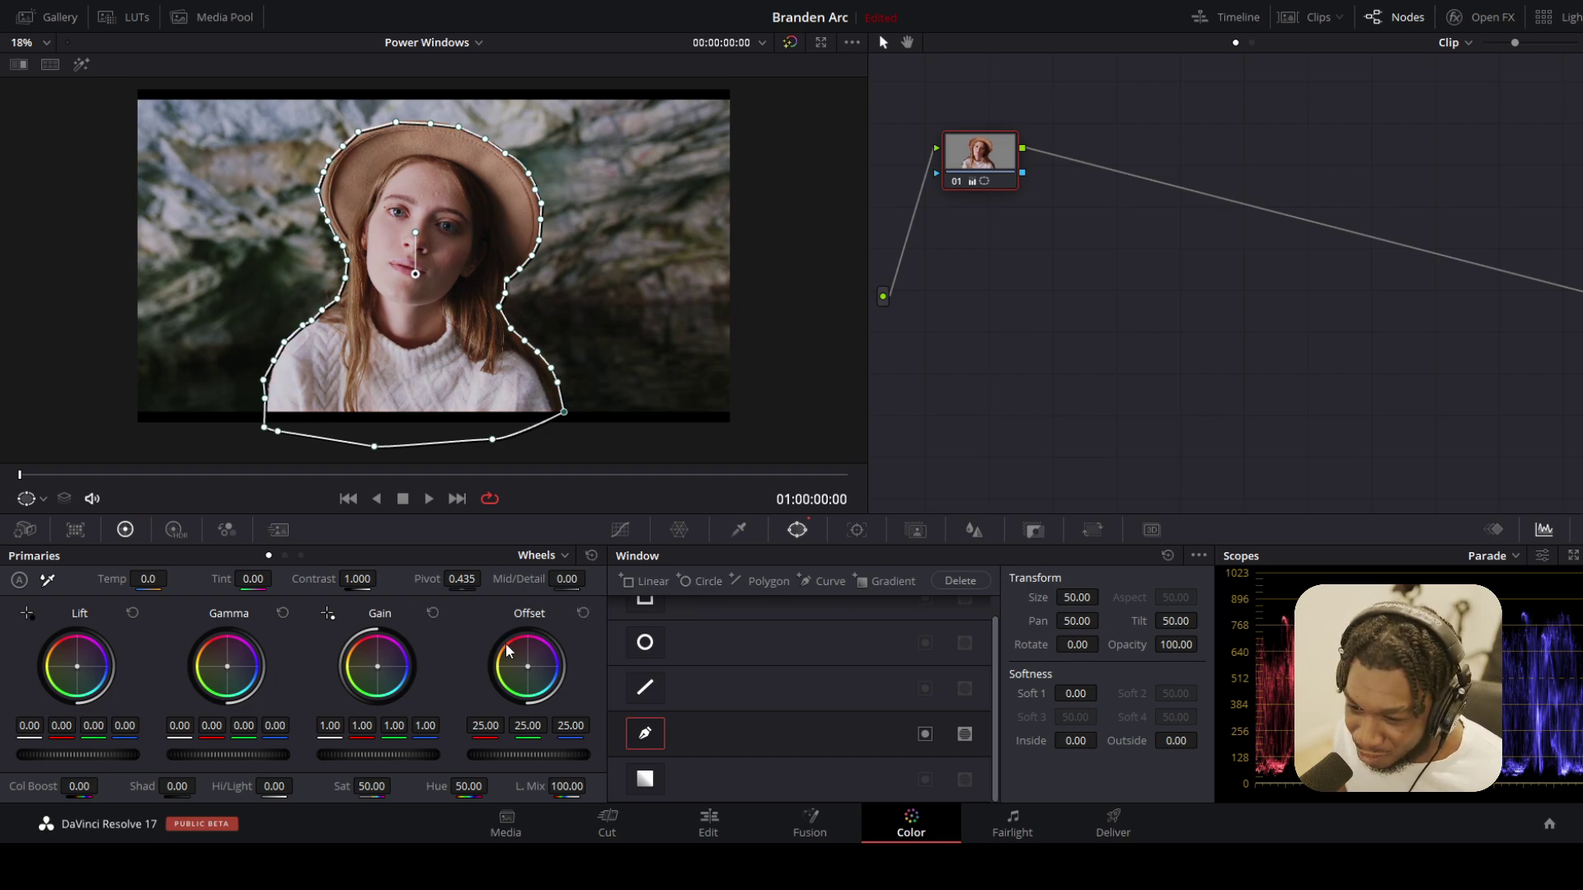
{"action": "left_click_drag", "start_coordinate": [532, 664], "coordinate": [547, 689]}
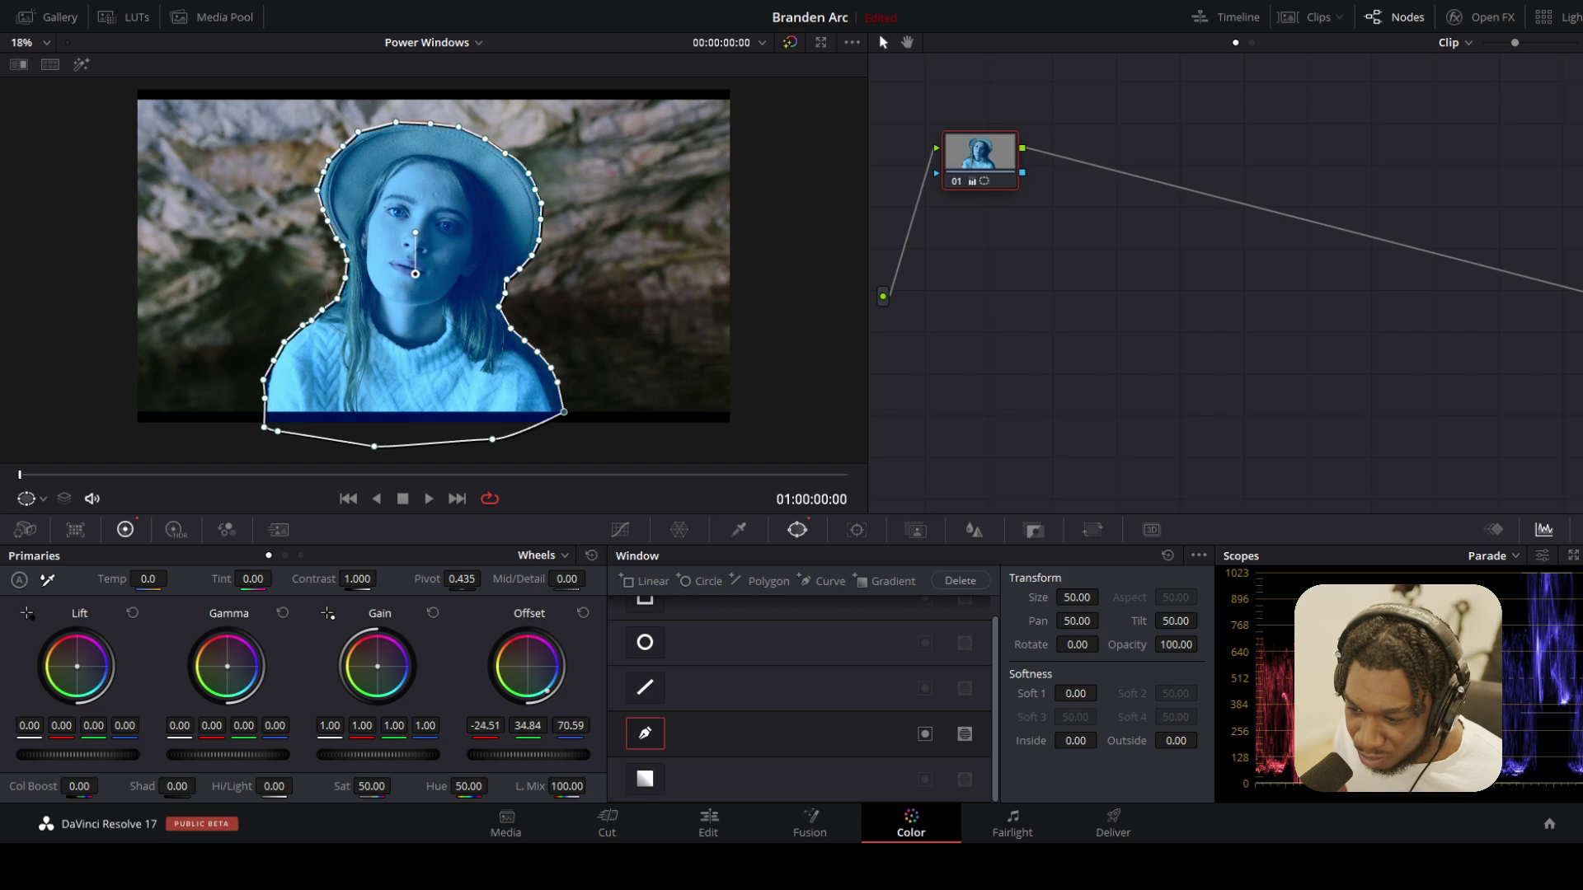
Replace the curve with a gradient window, lengthen its soft transition to the sweater's collar and tilt it down to the right
{"action": "left_click", "coordinate": [659, 733]}
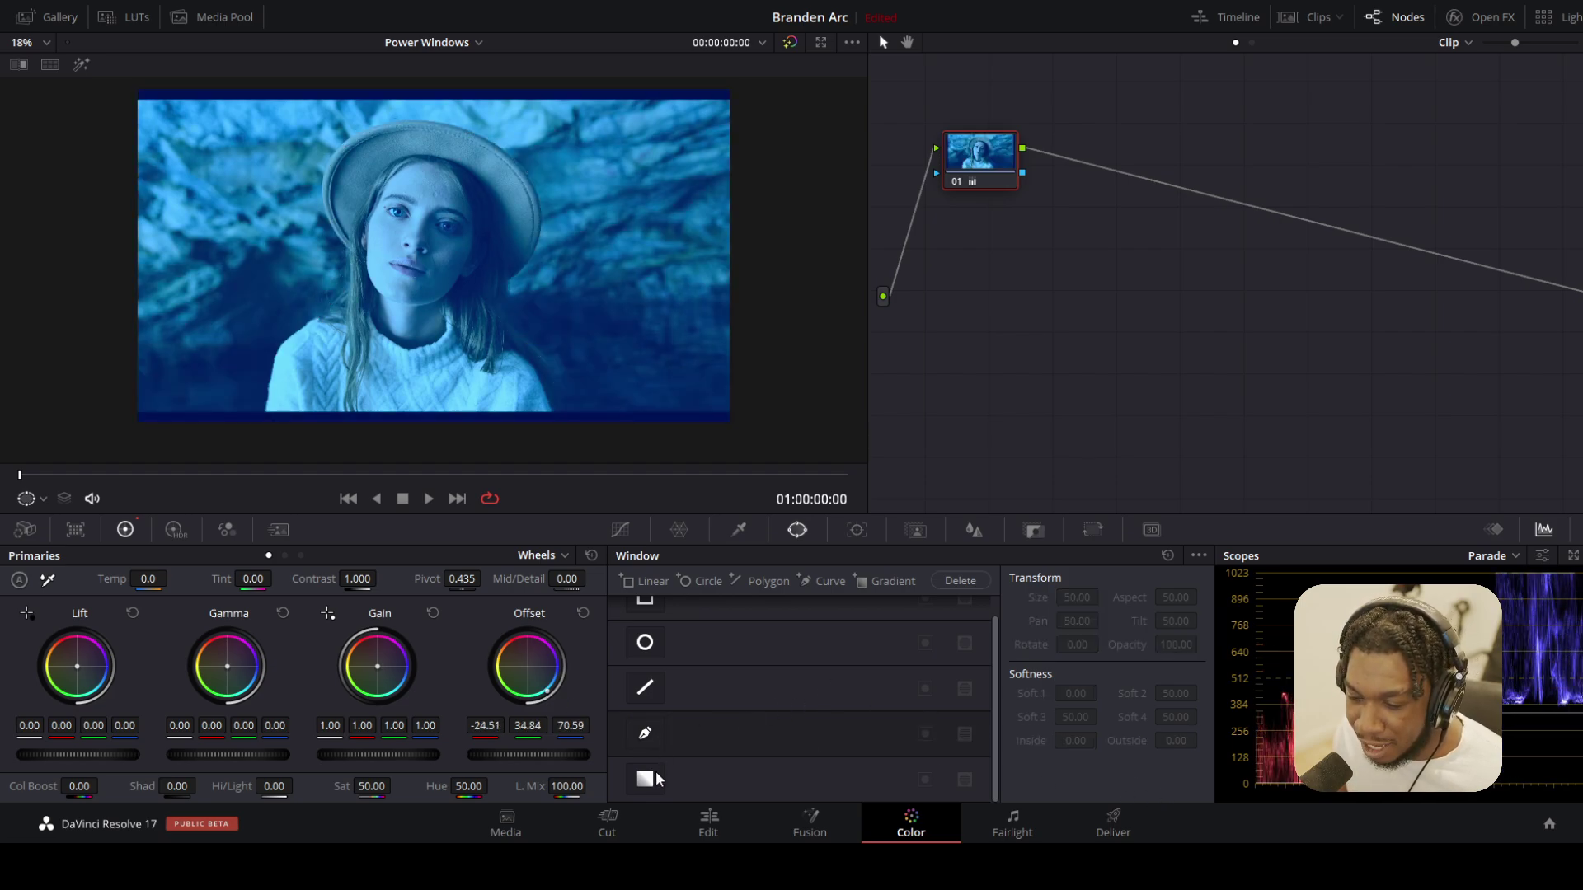
{"action": "left_click", "coordinate": [656, 776]}
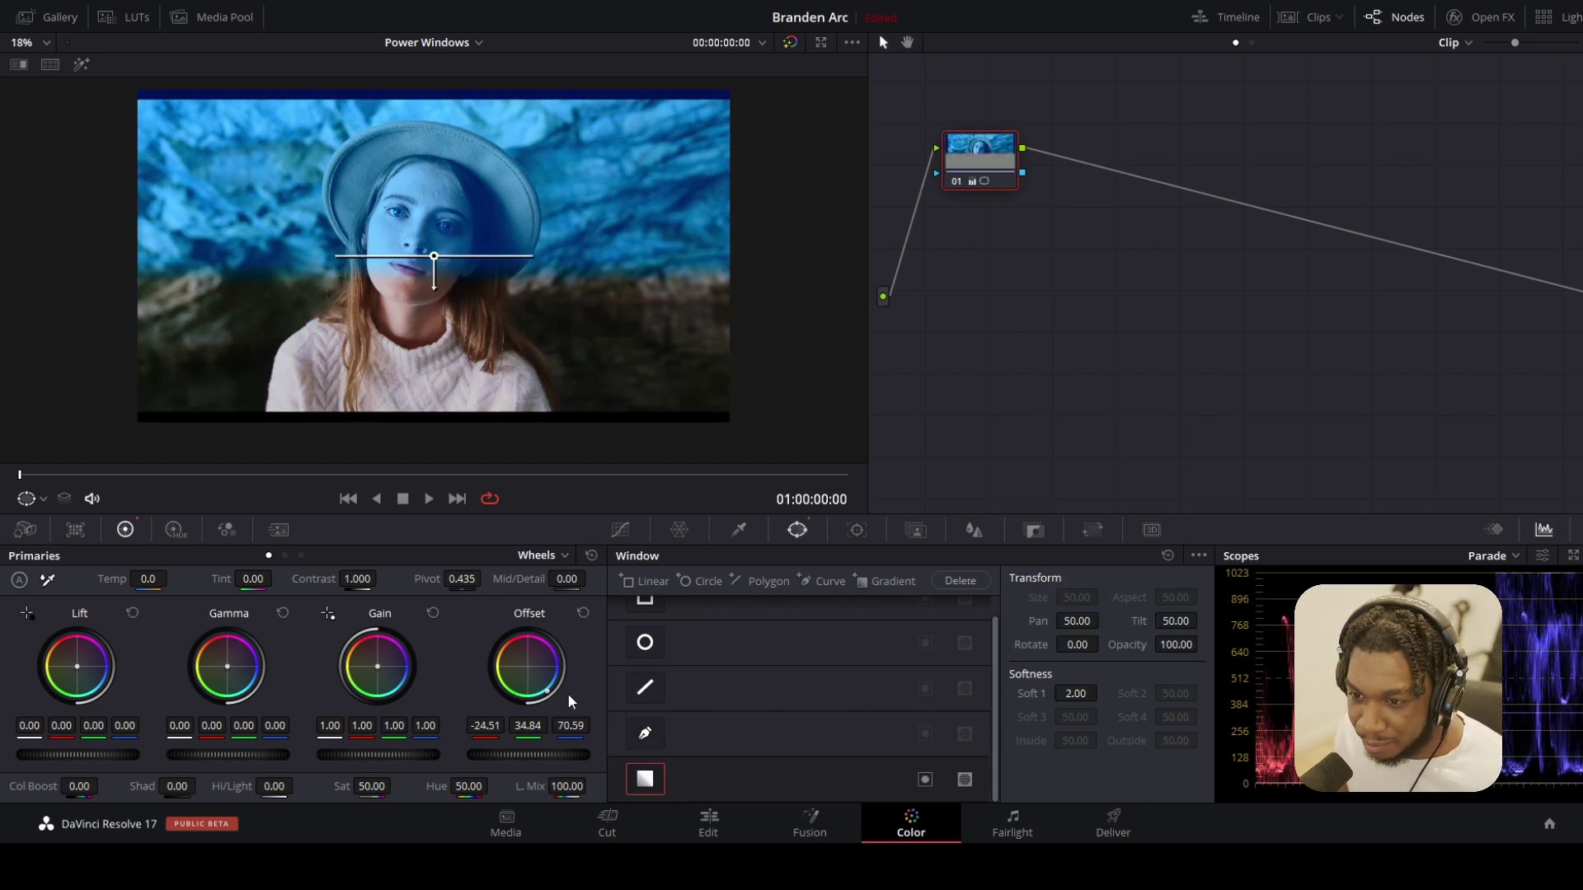
{"action": "mouse_move", "coordinate": [437, 290]}
{"action": "left_mouse_down"}
{"action": "mouse_move", "coordinate": [435, 320]}
{"action": "mouse_move", "coordinate": [434, 290]}
{"action": "left_mouse_up"}
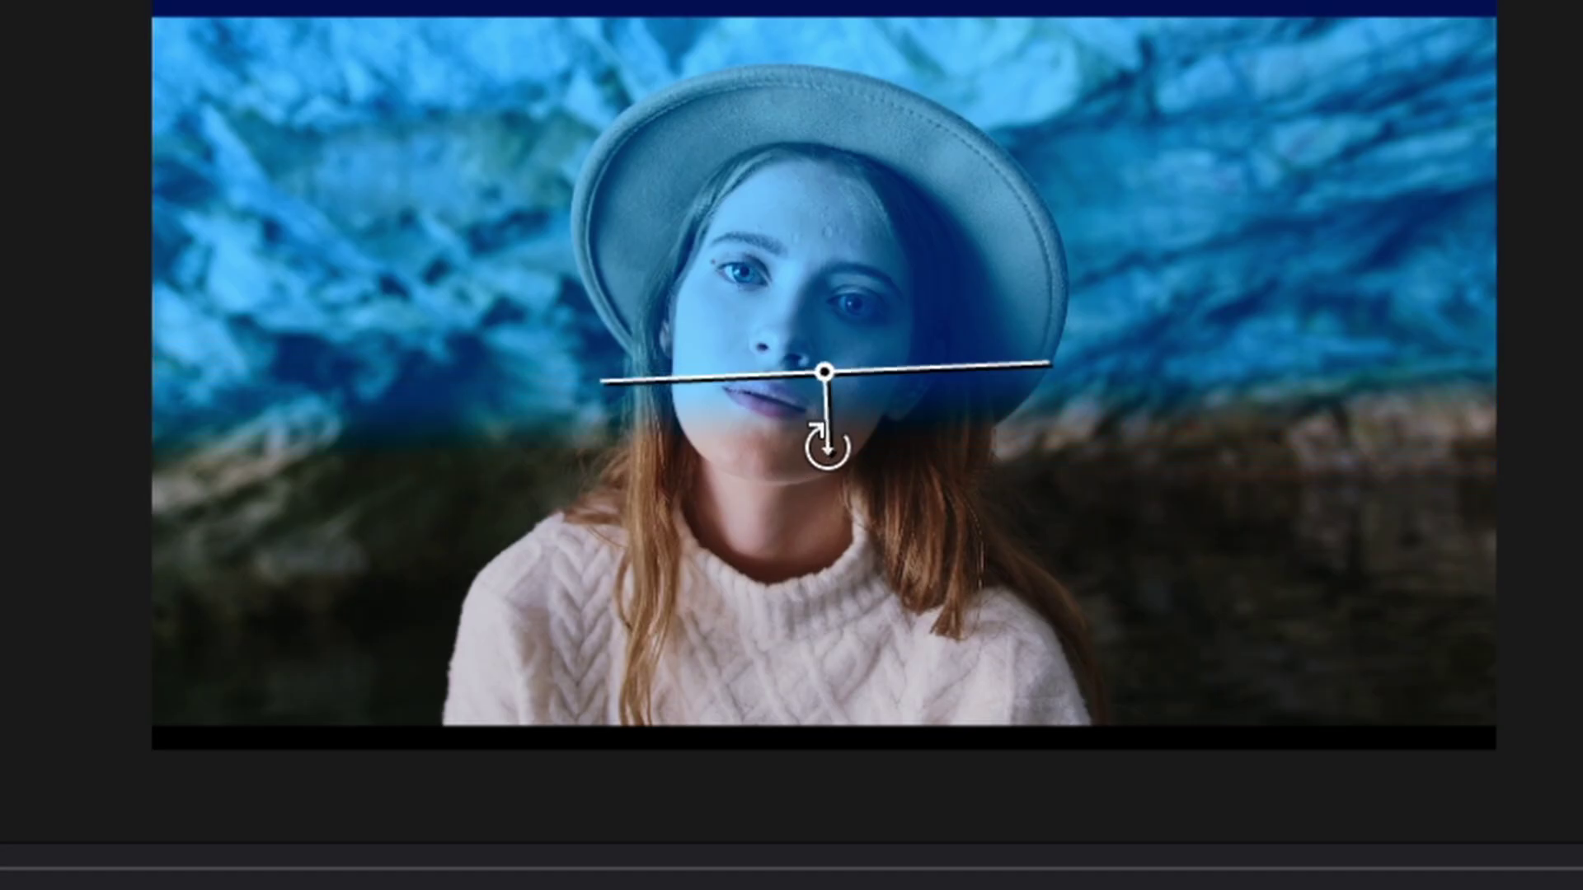
{"action": "left_click_drag", "start_coordinate": [827, 450], "coordinate": [838, 637]}
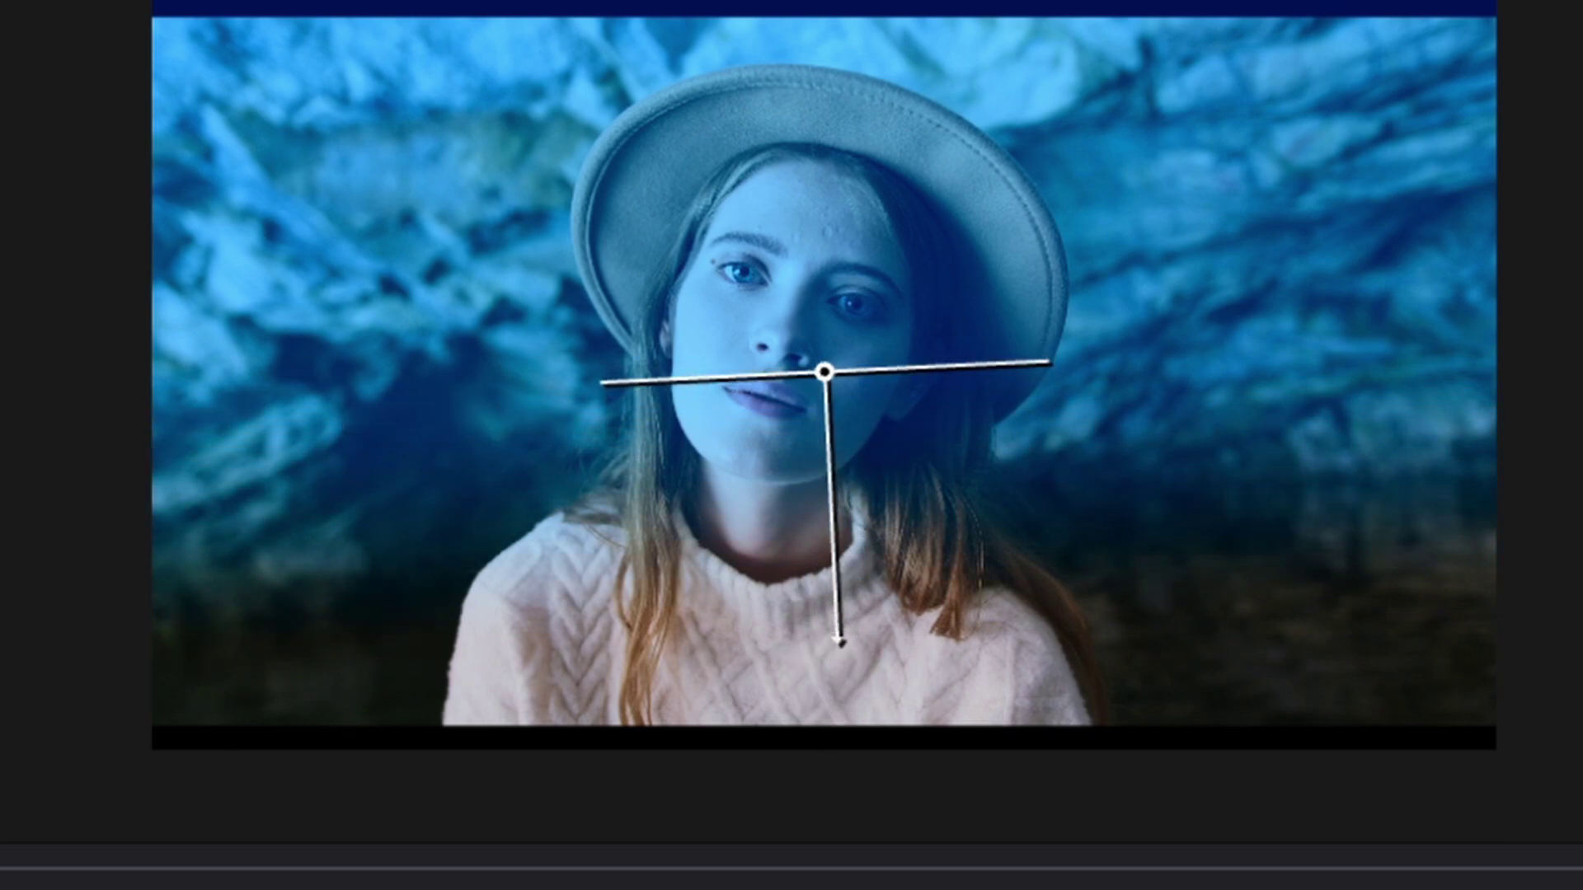
{"action": "left_click_drag", "start_coordinate": [841, 696], "coordinate": [807, 587]}
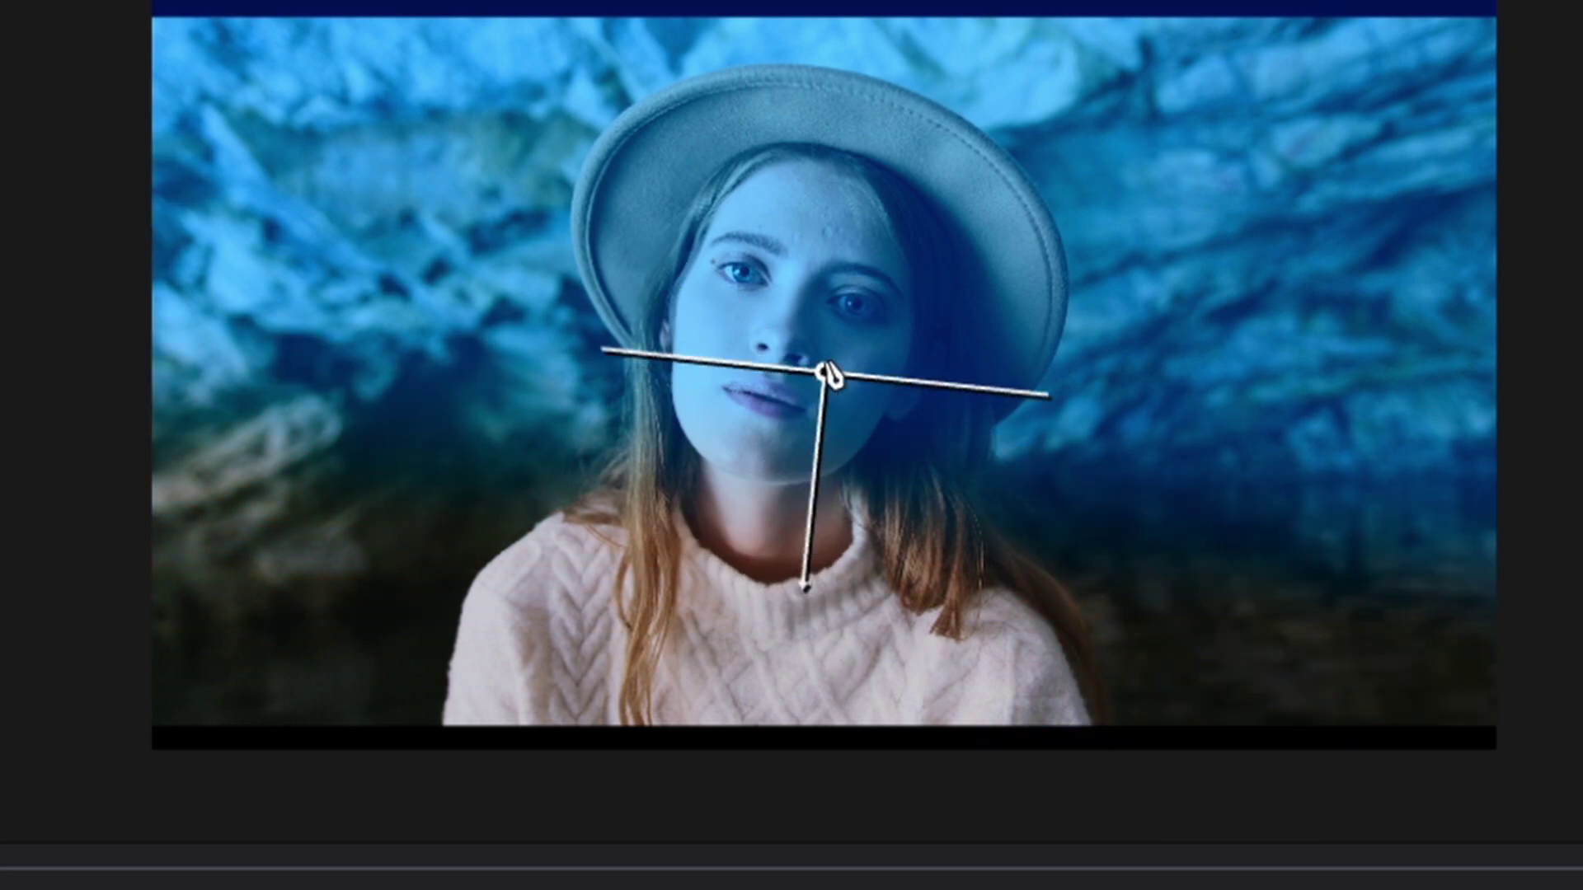
Move the gradient window up to the forehead and adjust its direction handle
{"action": "left_click_drag", "start_coordinate": [831, 377], "coordinate": [763, 206]}
{"action": "left_click_drag", "start_coordinate": [725, 424], "coordinate": [764, 441]}
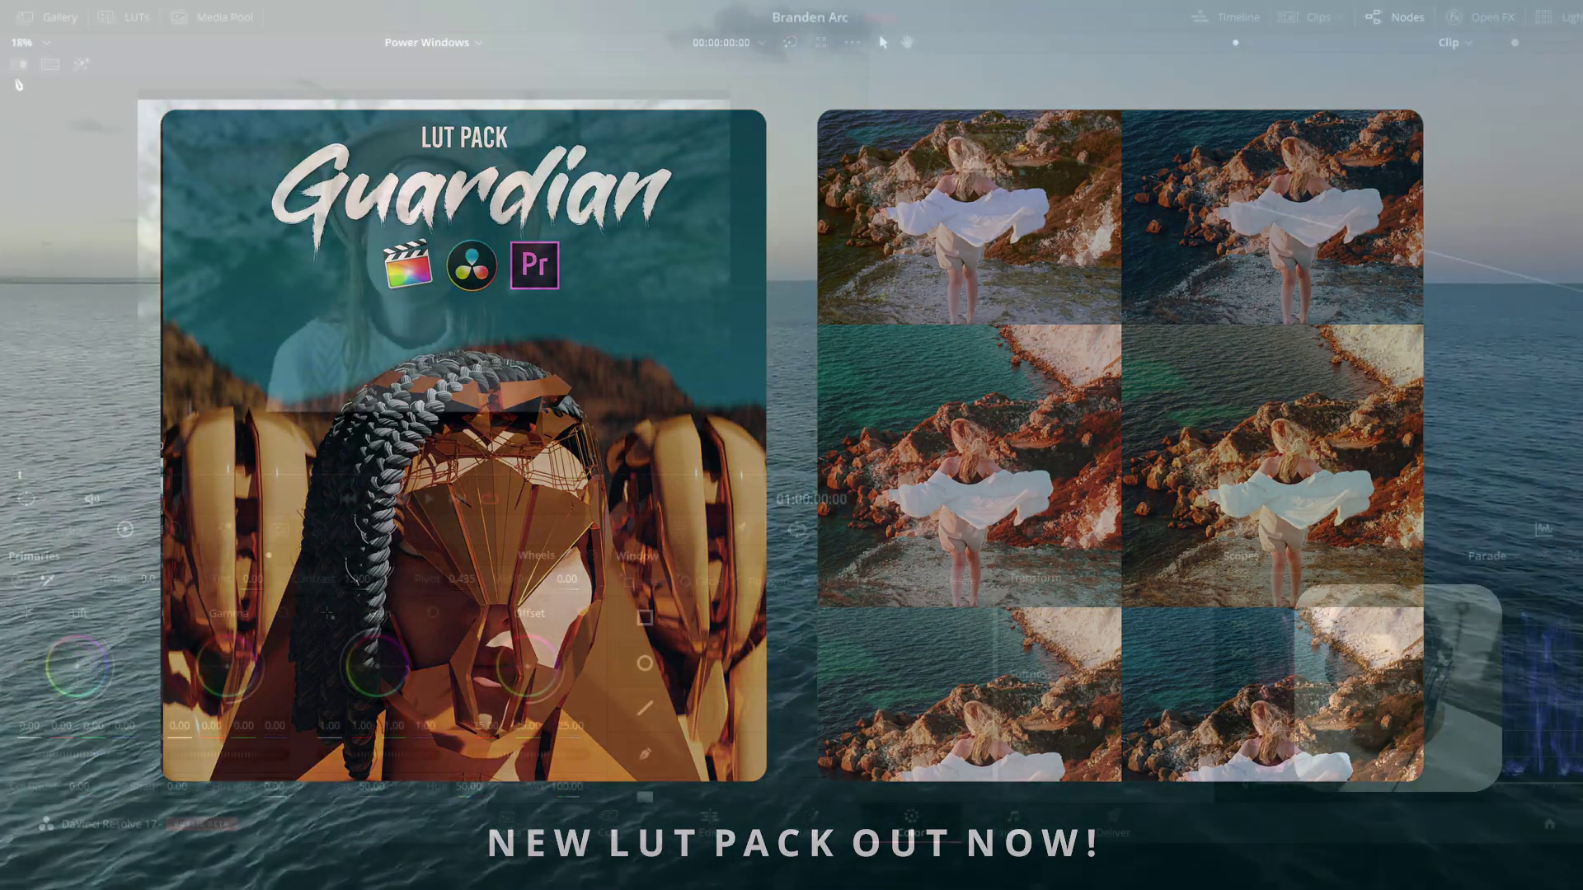
Apply the Goya LUT from the Arc - Guardian folder to node 01 and close the LUT browser
{"action": "left_click", "coordinate": [132, 18]}
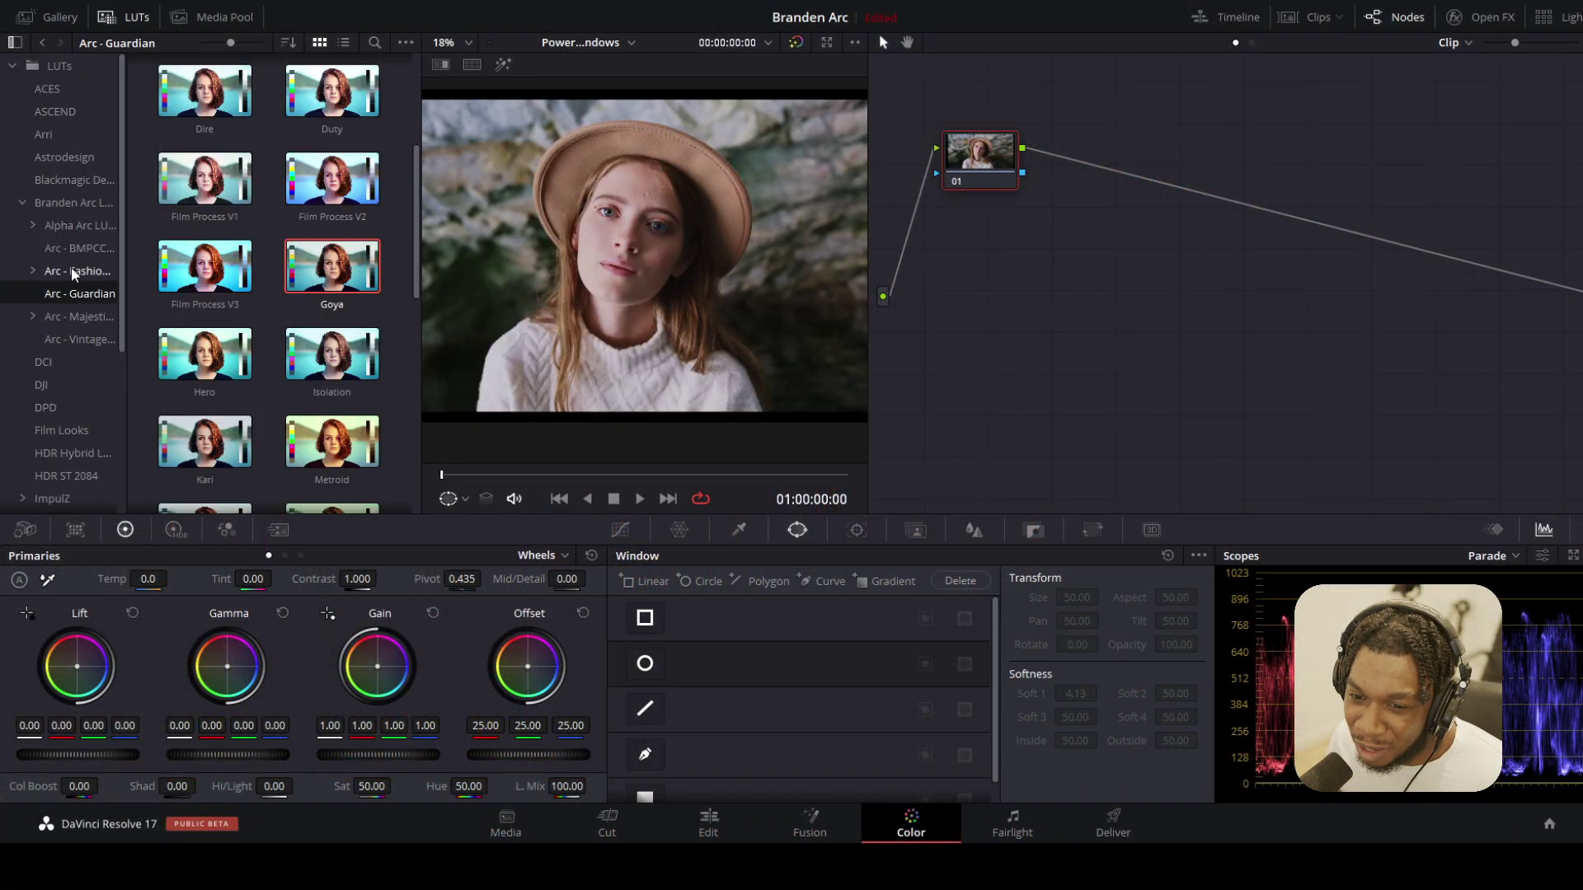
{"action": "left_click_drag", "start_coordinate": [317, 287], "coordinate": [977, 182]}
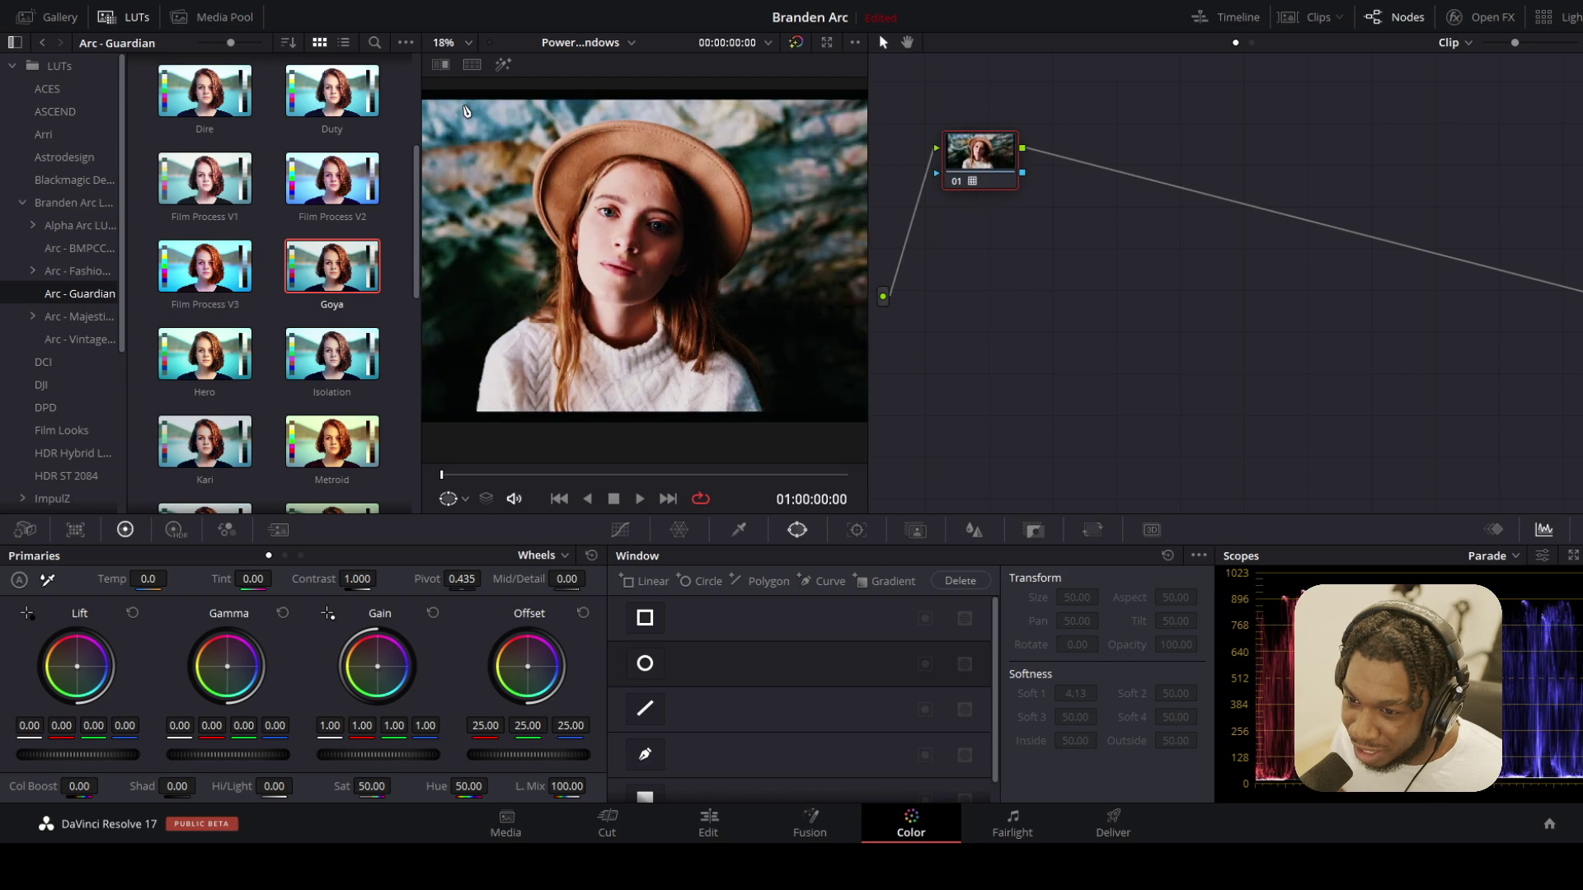
{"action": "left_click", "coordinate": [108, 18]}
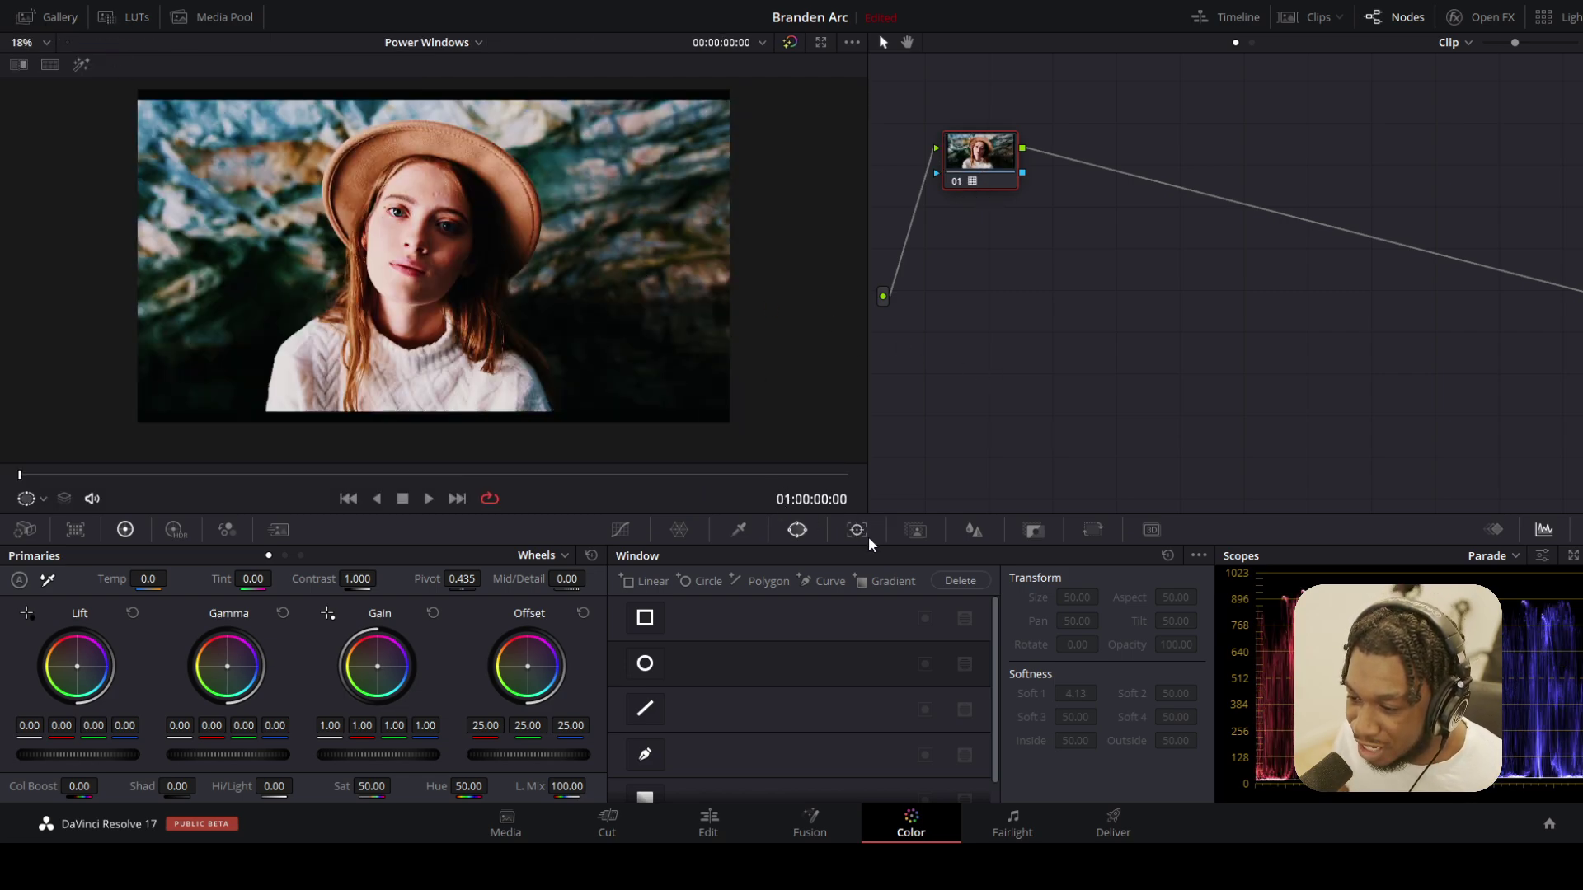
Lower node 01's Key Output Gain to 0.373 and compare the shot with the node off and on
{"action": "left_click", "coordinate": [971, 532]}
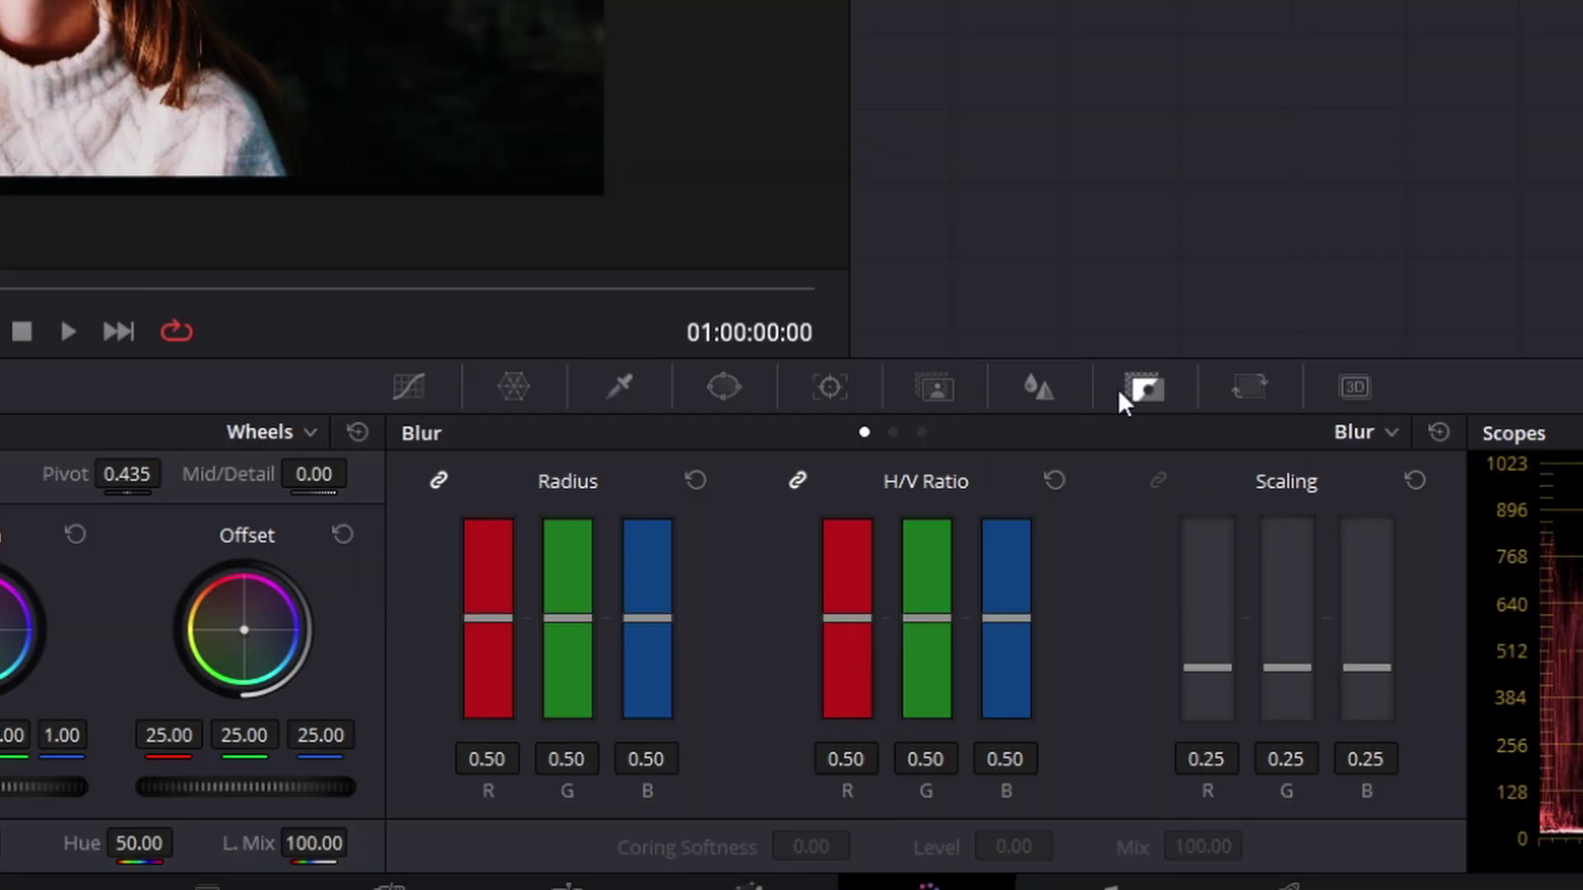
{"action": "left_click", "coordinate": [1033, 531]}
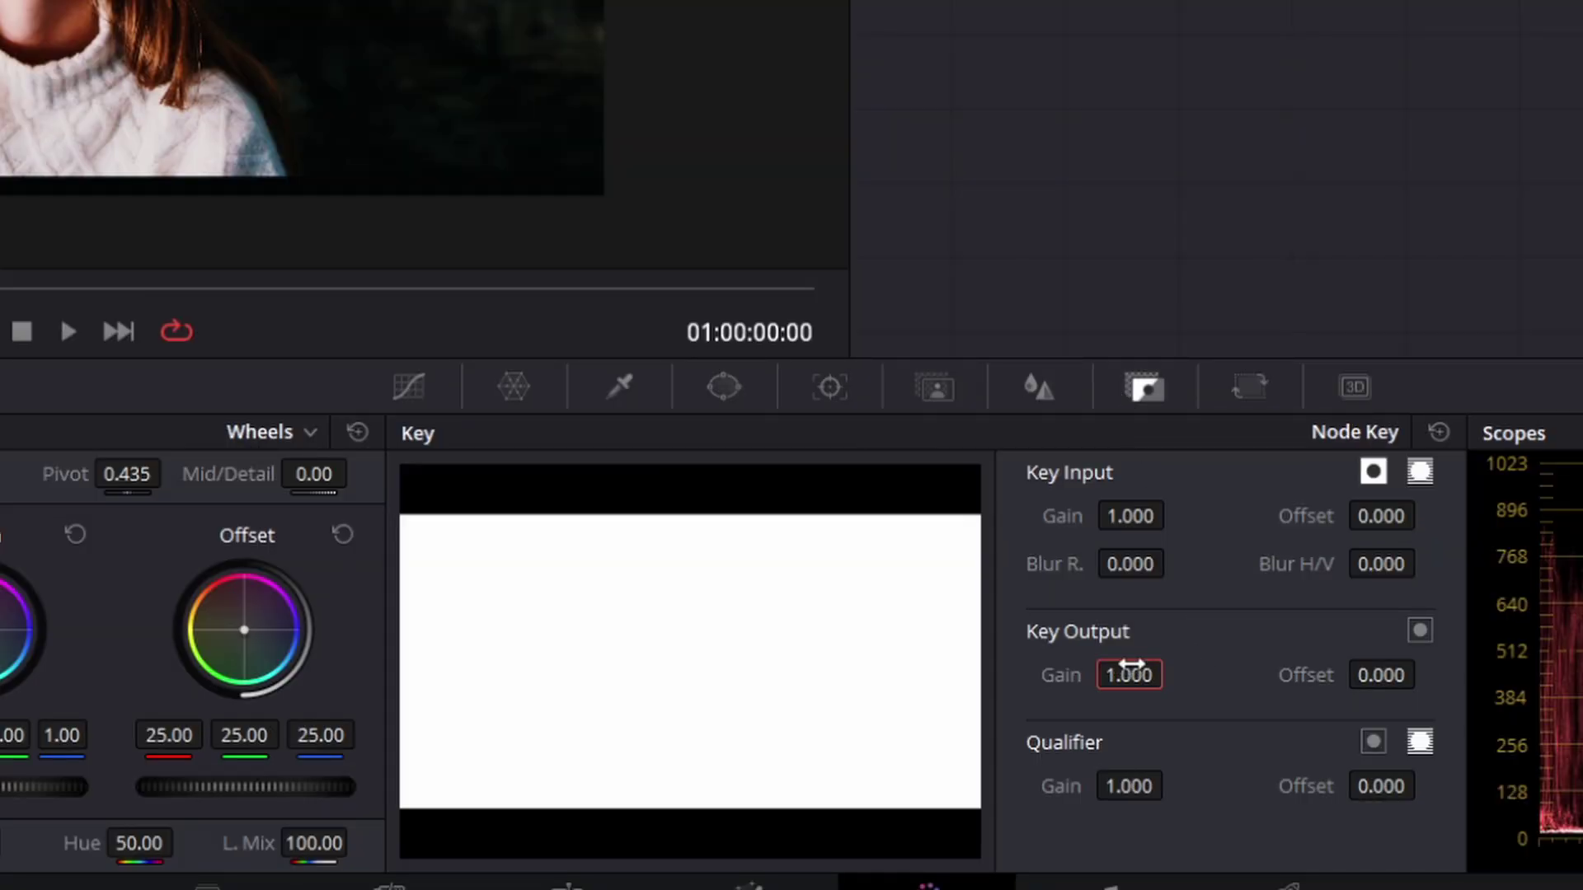
{"action": "left_click_drag", "start_coordinate": [1138, 663], "coordinate": [1031, 687]}
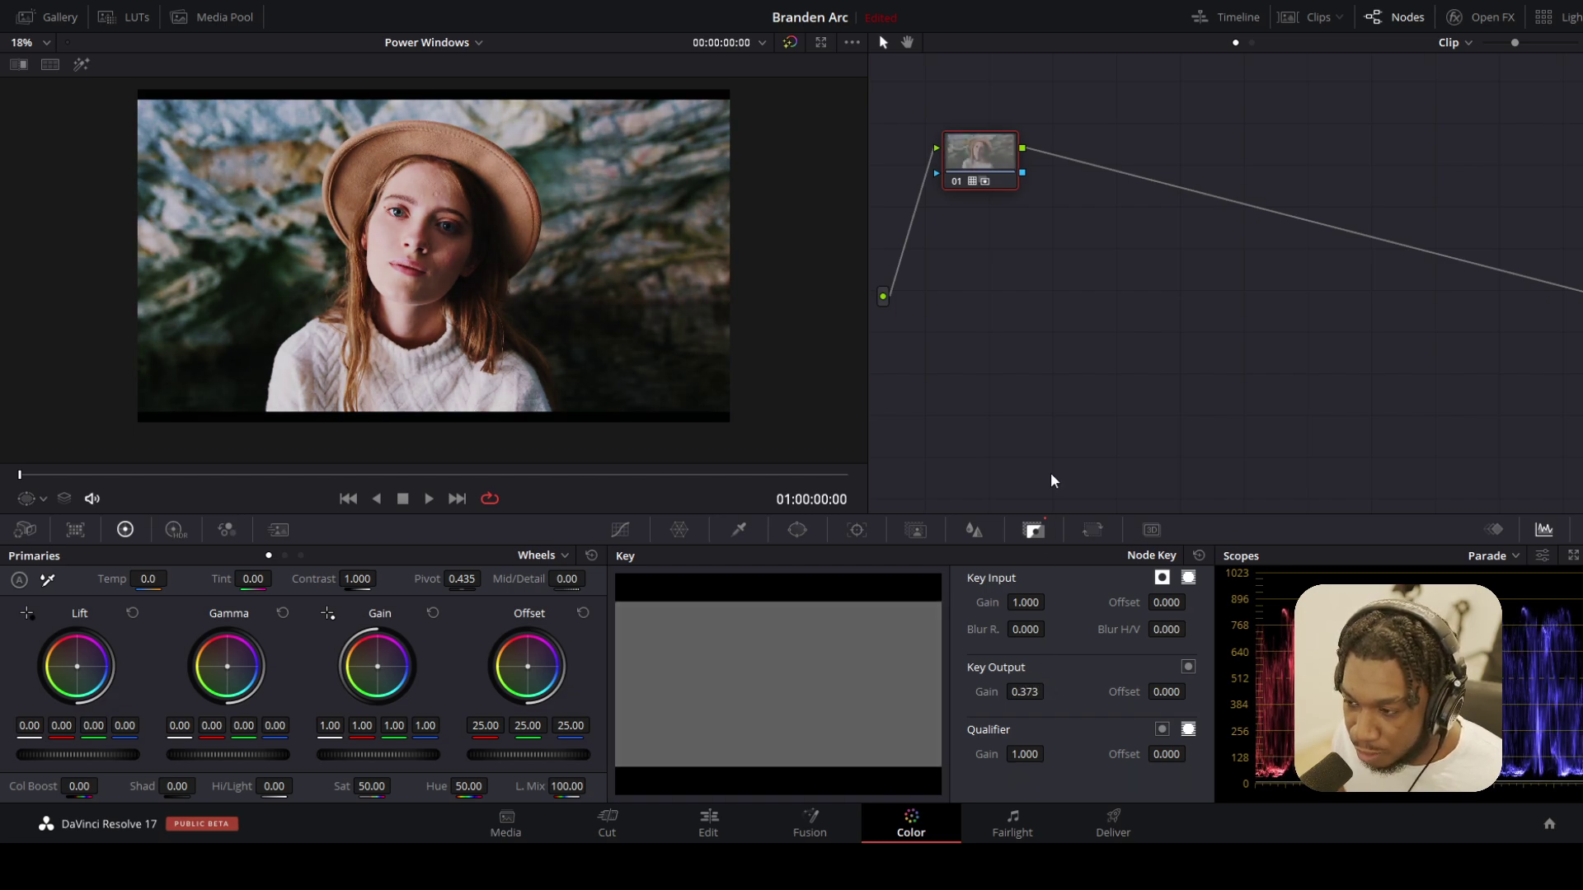
{"action": "key", "text": "ctrl+d"}
{"action": "key", "text": "ctrl+d"}
{"action": "key", "text": "ctrl+d"}
{"action": "key", "text": "ctrl+d"}
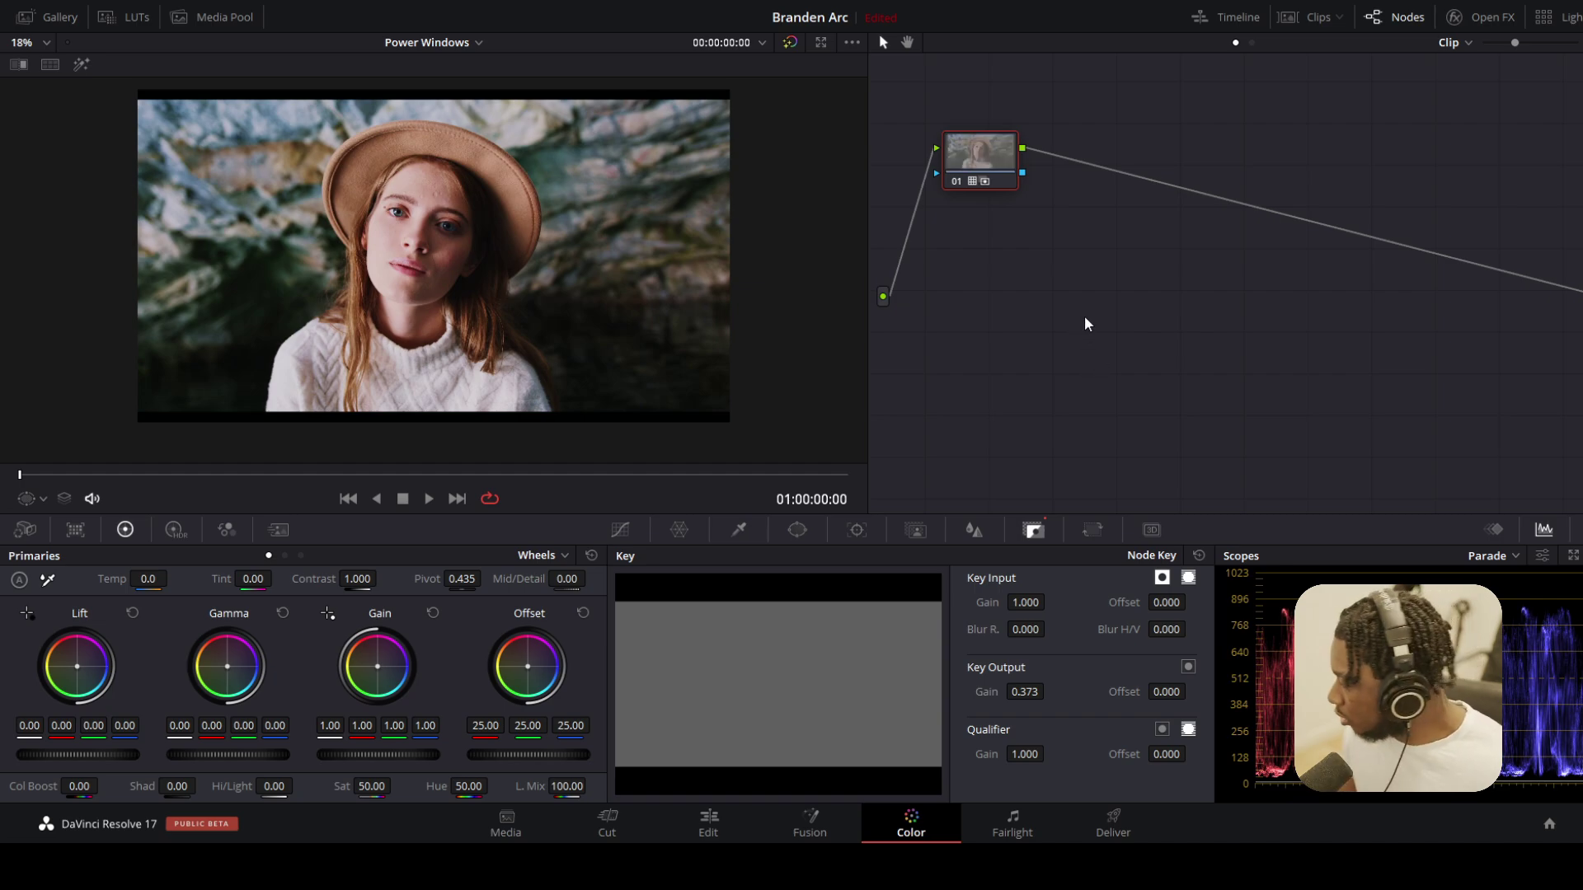
Add a serial node after node 01 and display the power window options for it
{"action": "key", "text": "alt+s"}
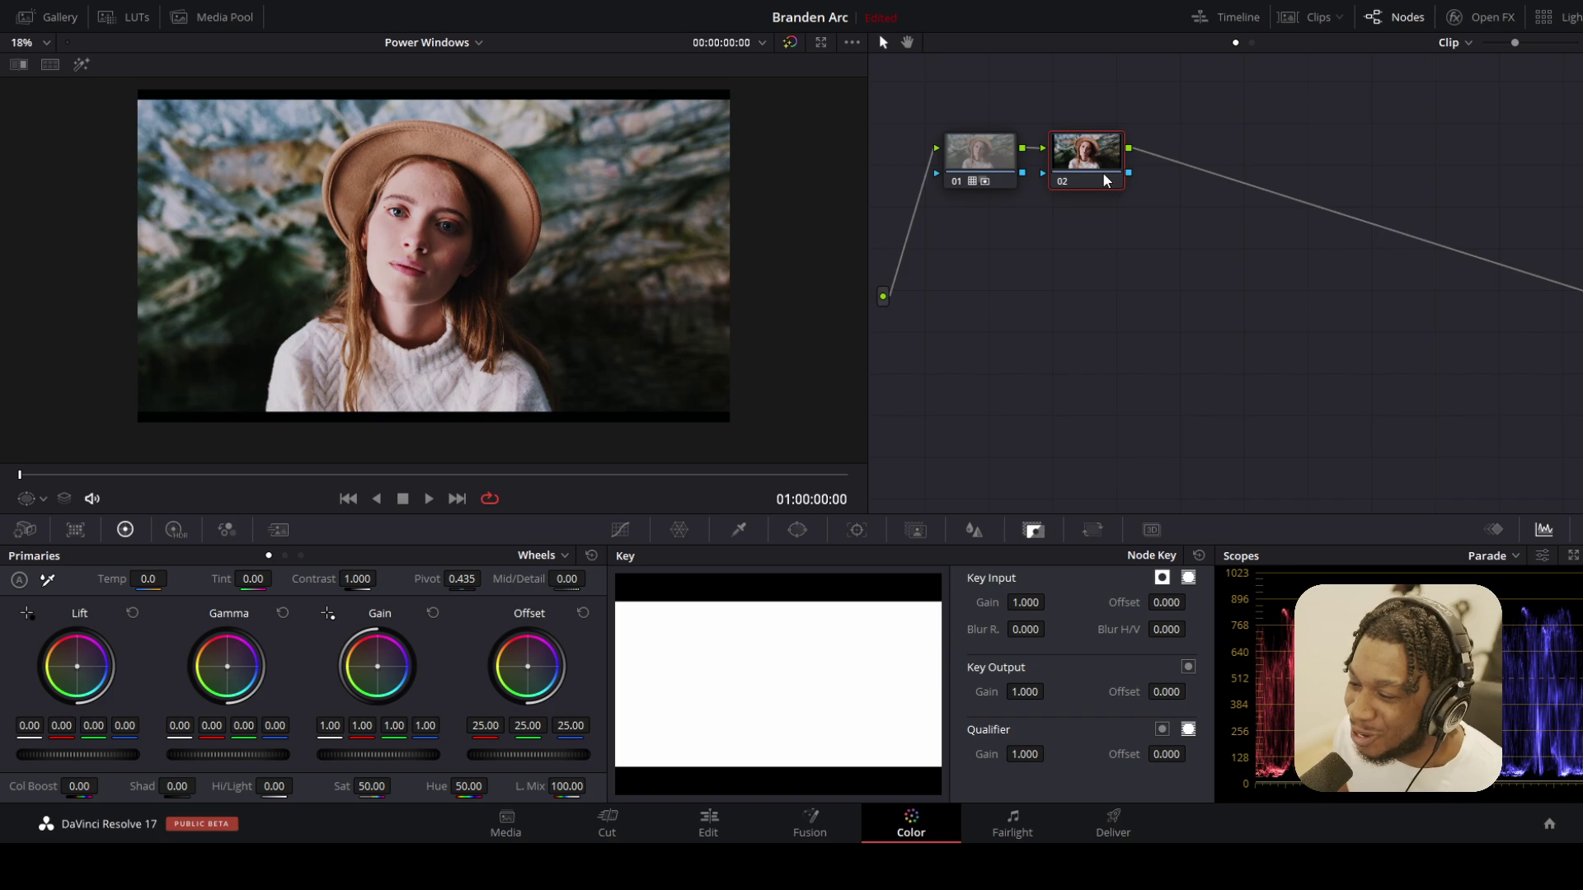
{"action": "left_click", "coordinate": [790, 528]}
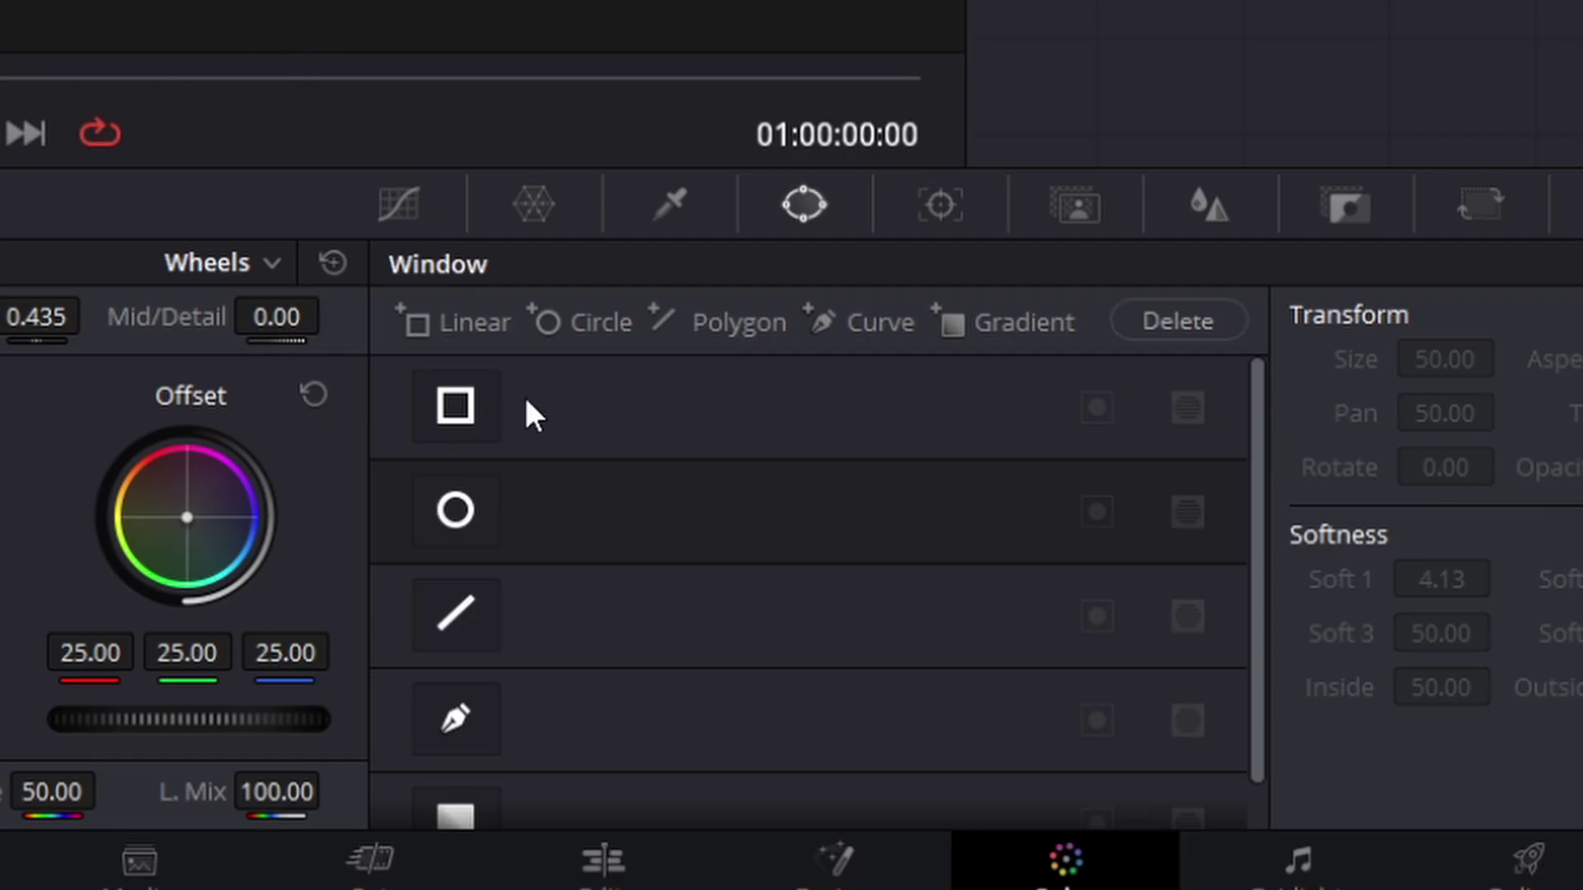
{"action": "scroll", "coordinate": [449, 577], "scroll_direction": "down", "scroll_amount": 1}
{"action": "left_click", "coordinate": [472, 670]}
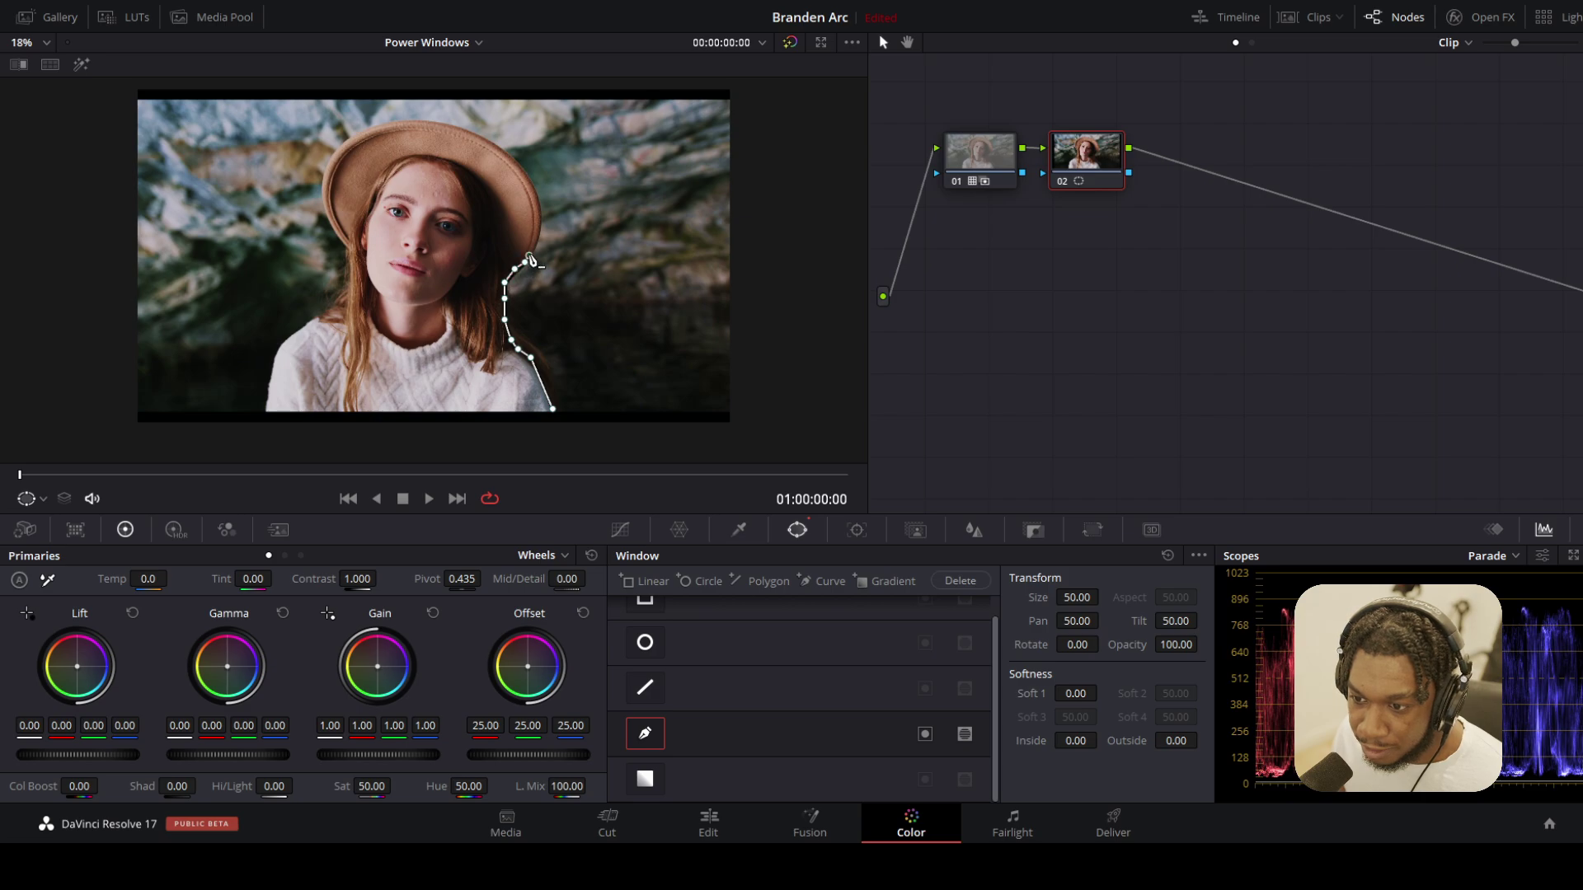
{"action": "left_click", "coordinate": [640, 742]}
Add a circle window to node 02, center it on the face and stretch it into a vertical oval reaching the collar
{"action": "left_click", "coordinate": [645, 642]}
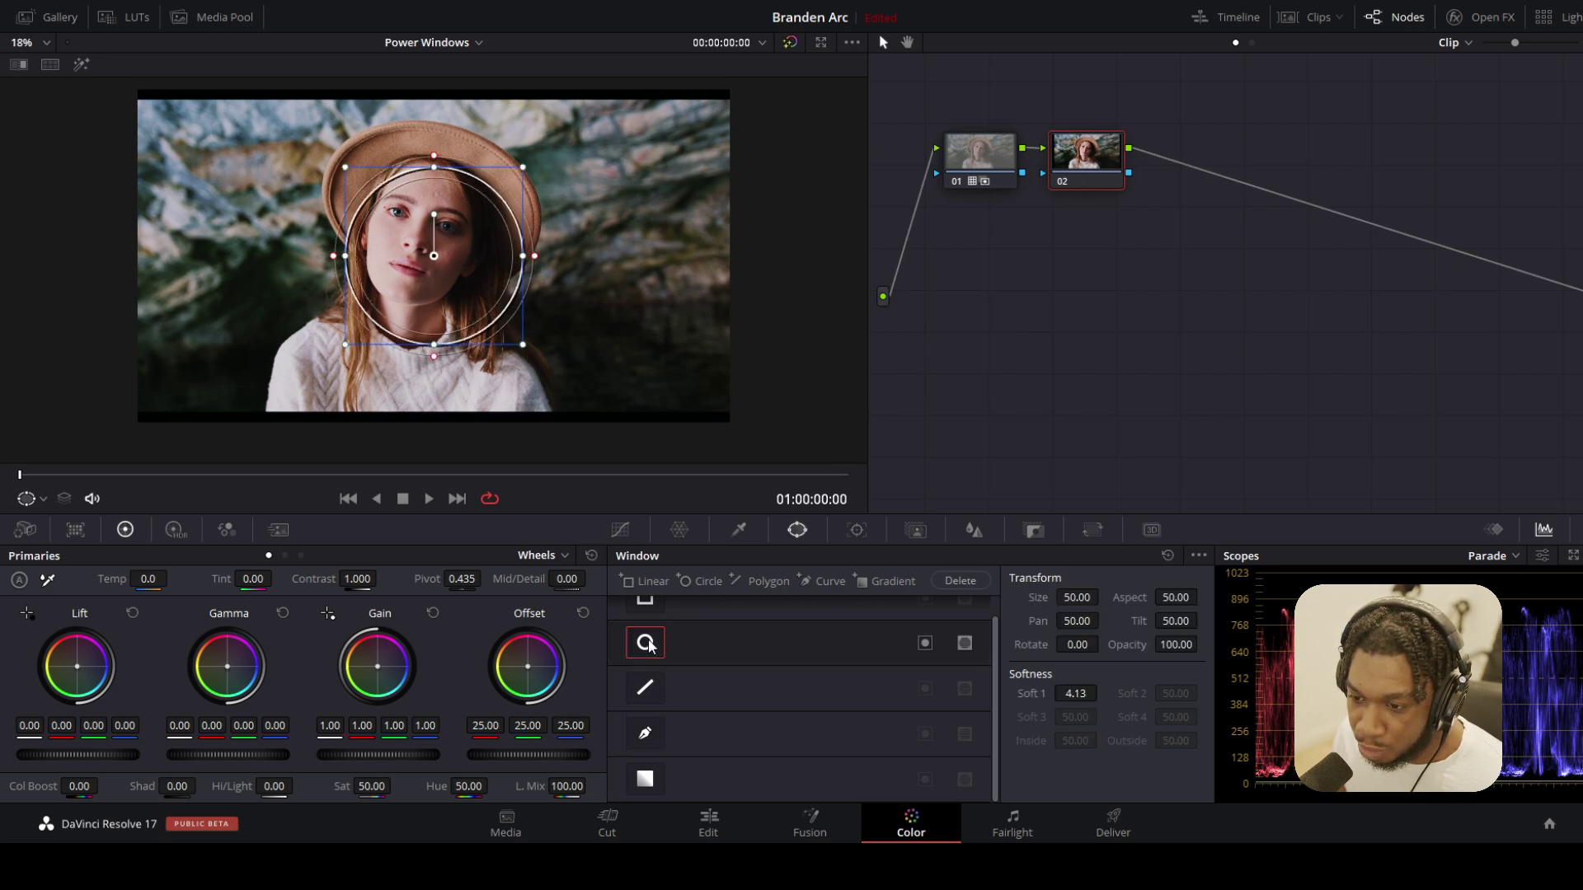
{"action": "left_click_drag", "start_coordinate": [526, 351], "coordinate": [507, 338]}
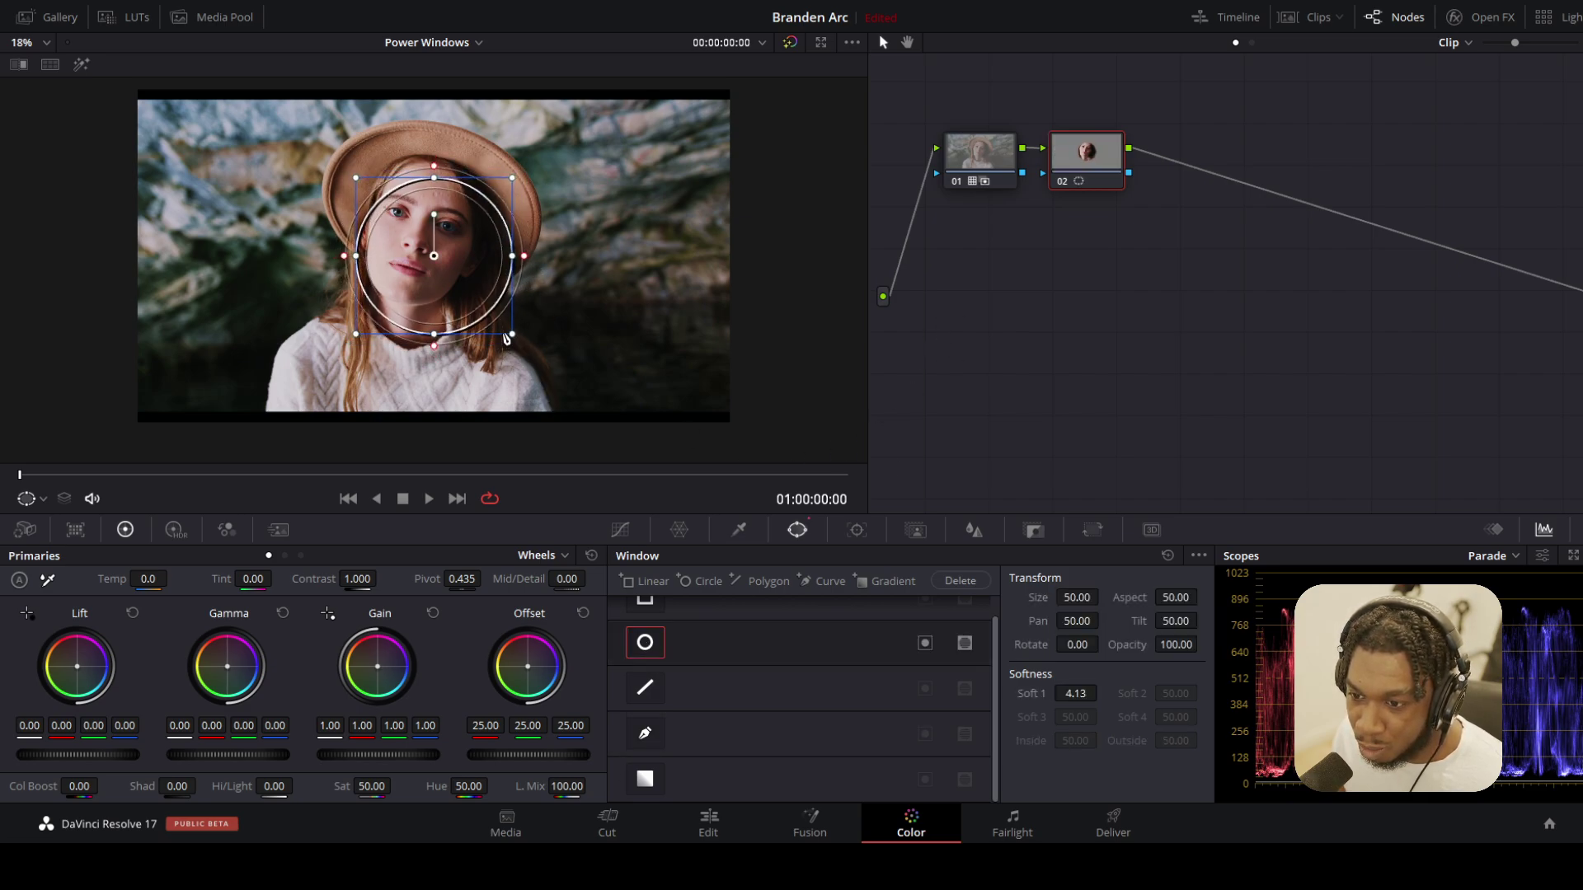
{"action": "left_click_drag", "start_coordinate": [433, 255], "coordinate": [419, 230]}
{"action": "left_click_drag", "start_coordinate": [419, 309], "coordinate": [419, 336]}
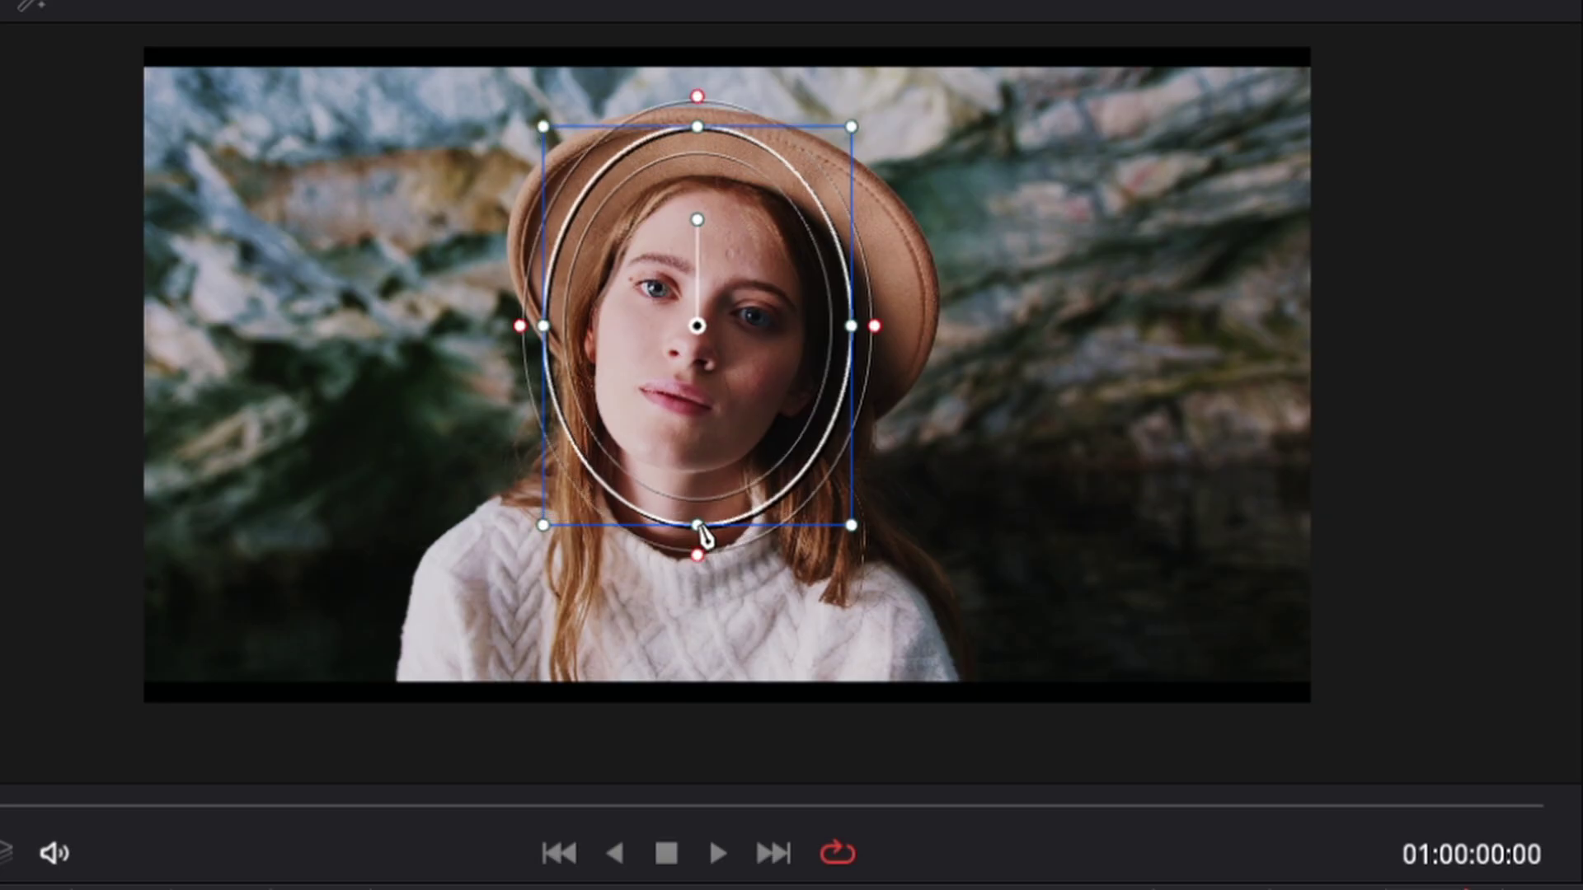
{"action": "left_click_drag", "start_coordinate": [703, 536], "coordinate": [703, 554]}
{"action": "left_click_drag", "start_coordinate": [812, 169], "coordinate": [814, 188]}
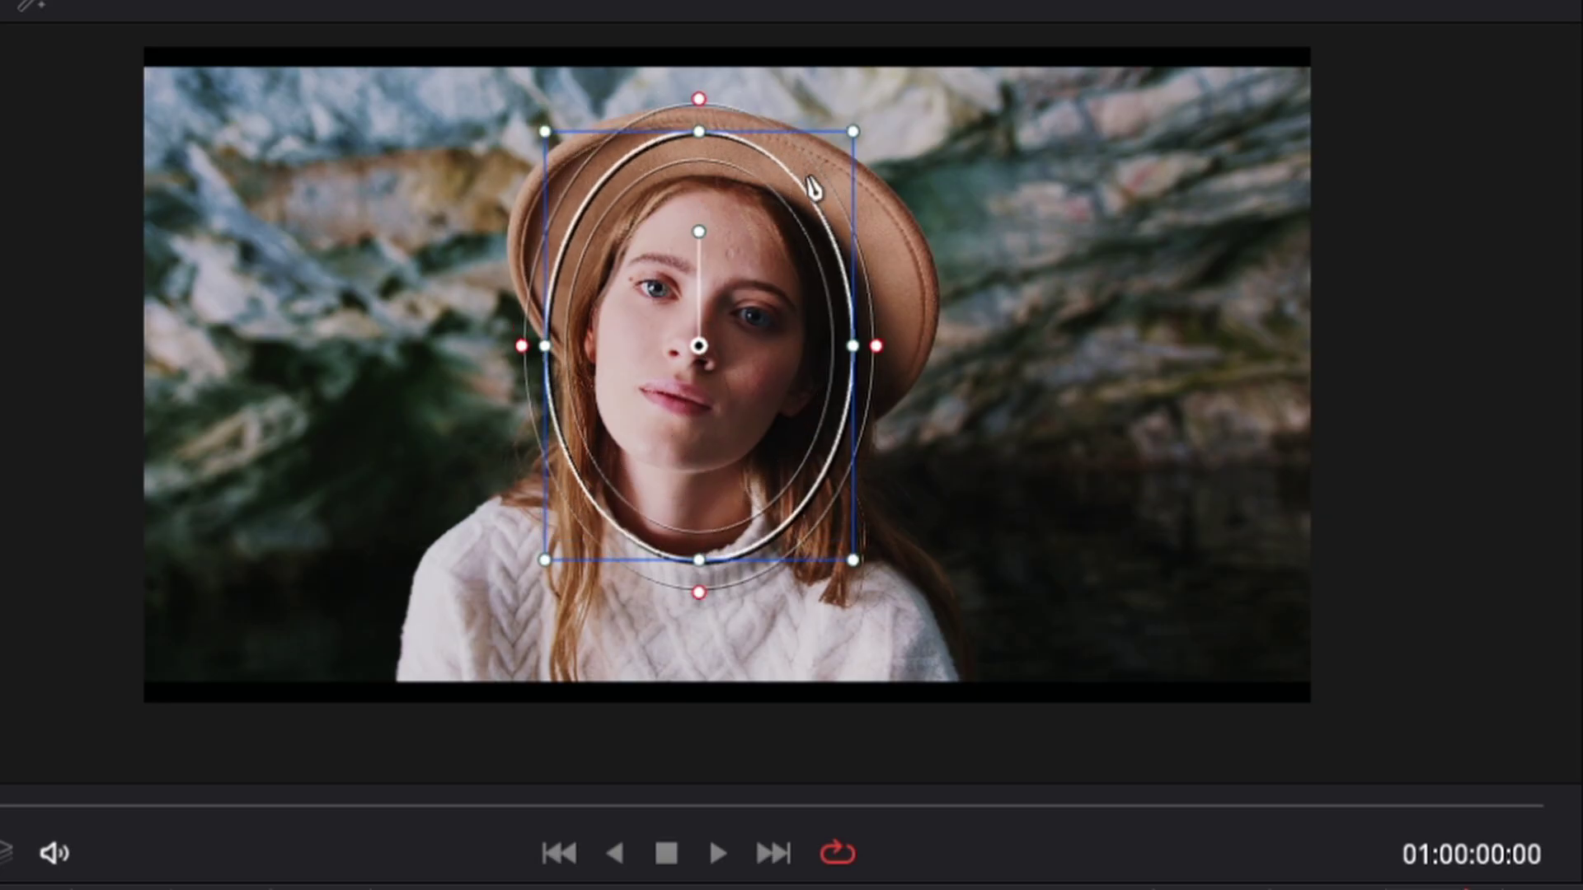
Narrow the oval window around the face and neck, bringing it to Aspect 31.37, Pan 48.71 and Tilt 50.50
{"action": "left_click_drag", "start_coordinate": [854, 132], "coordinate": [833, 163]}
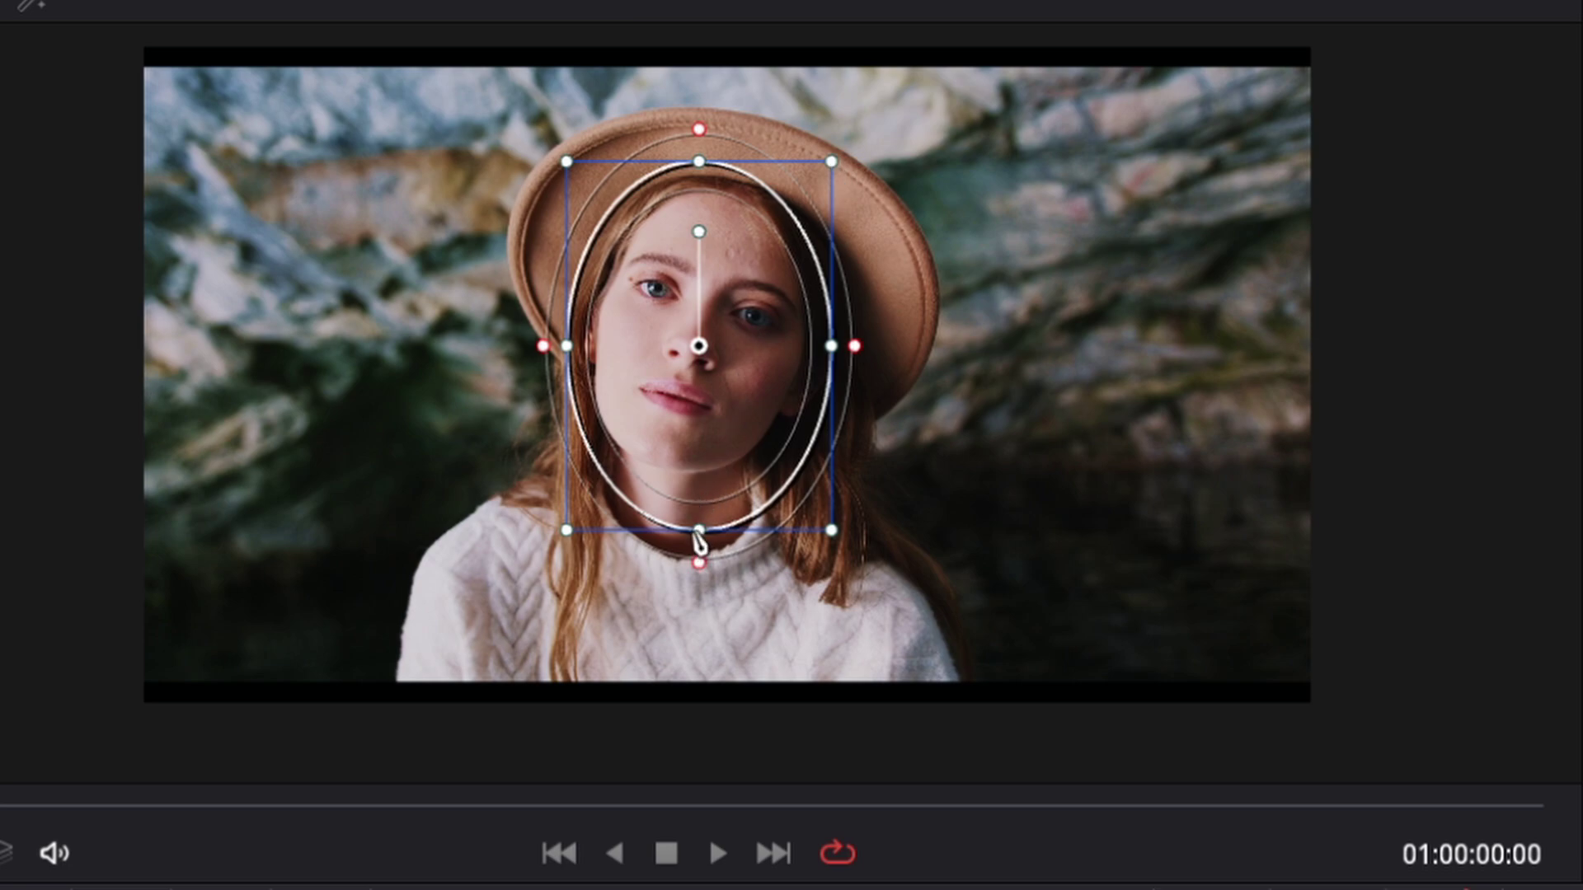
{"action": "left_click_drag", "start_coordinate": [700, 539], "coordinate": [699, 552]}
{"action": "left_click_drag", "start_coordinate": [700, 354], "coordinate": [696, 363]}
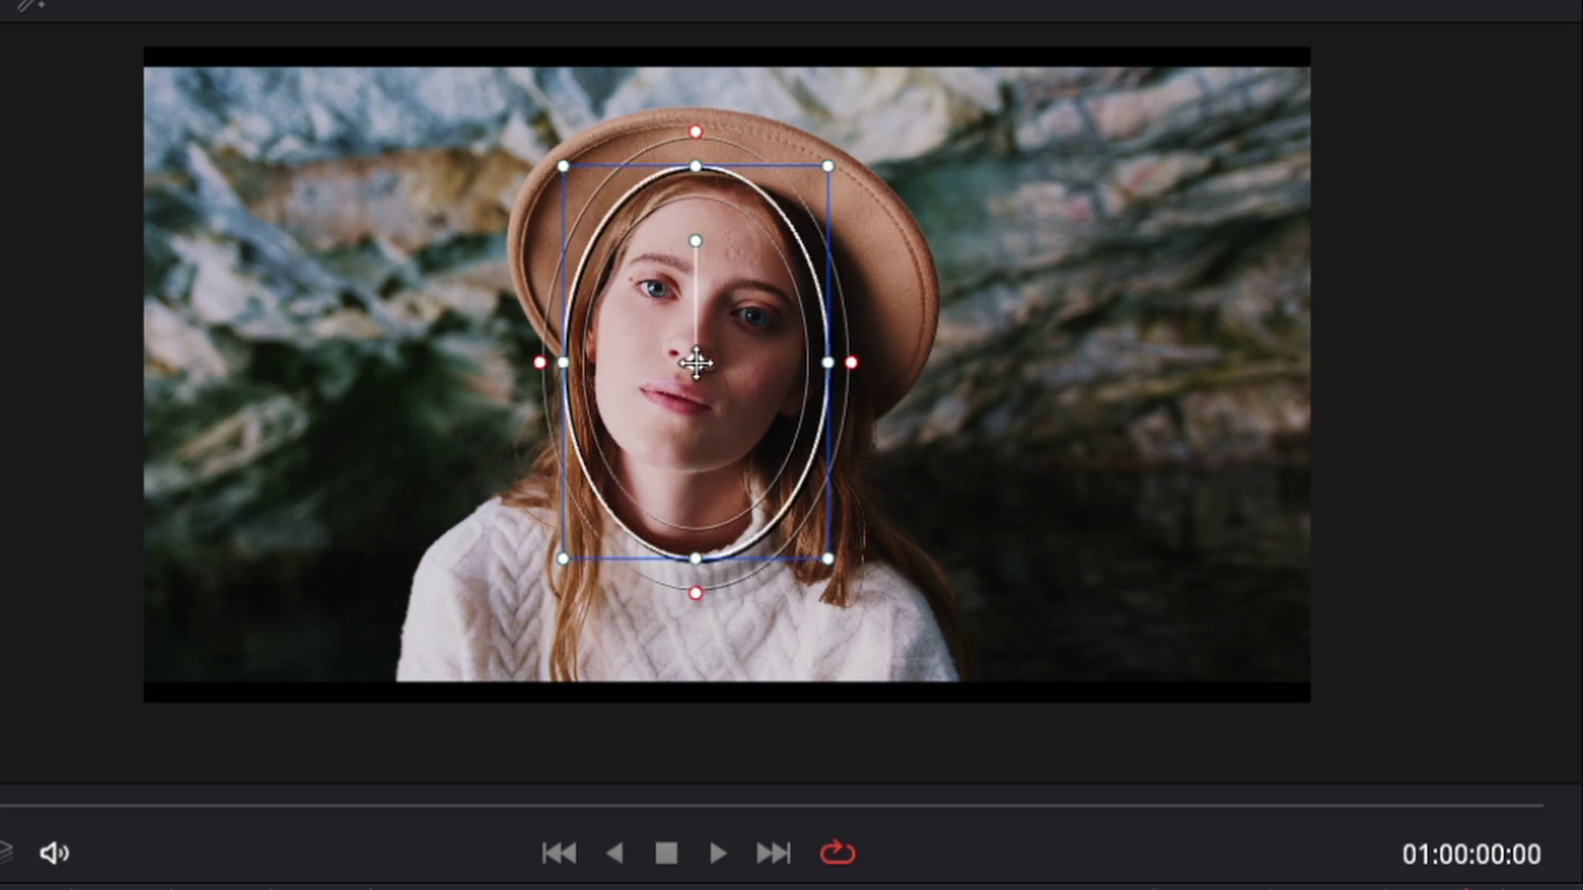
{"action": "left_click_drag", "start_coordinate": [691, 169], "coordinate": [696, 152]}
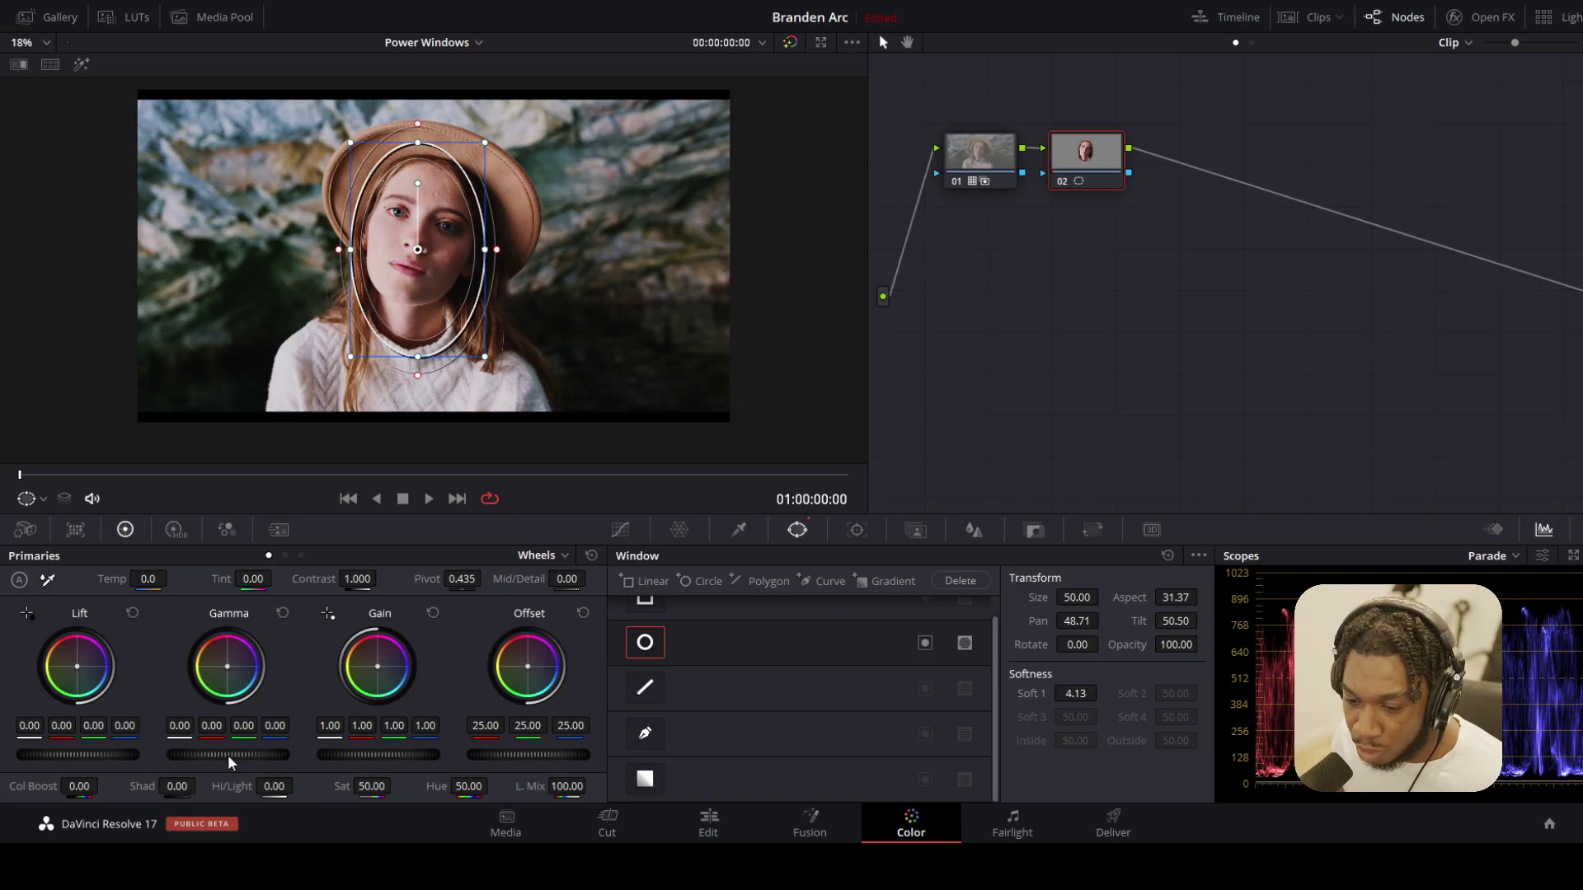
Raise Gamma to 0.06, 0.10, 0.05 and 0.04 inside the oval and rotate the sampled cheek hue by -5.60 with Hue Vs Hue
{"action": "left_click_drag", "start_coordinate": [227, 755], "coordinate": [239, 754]}
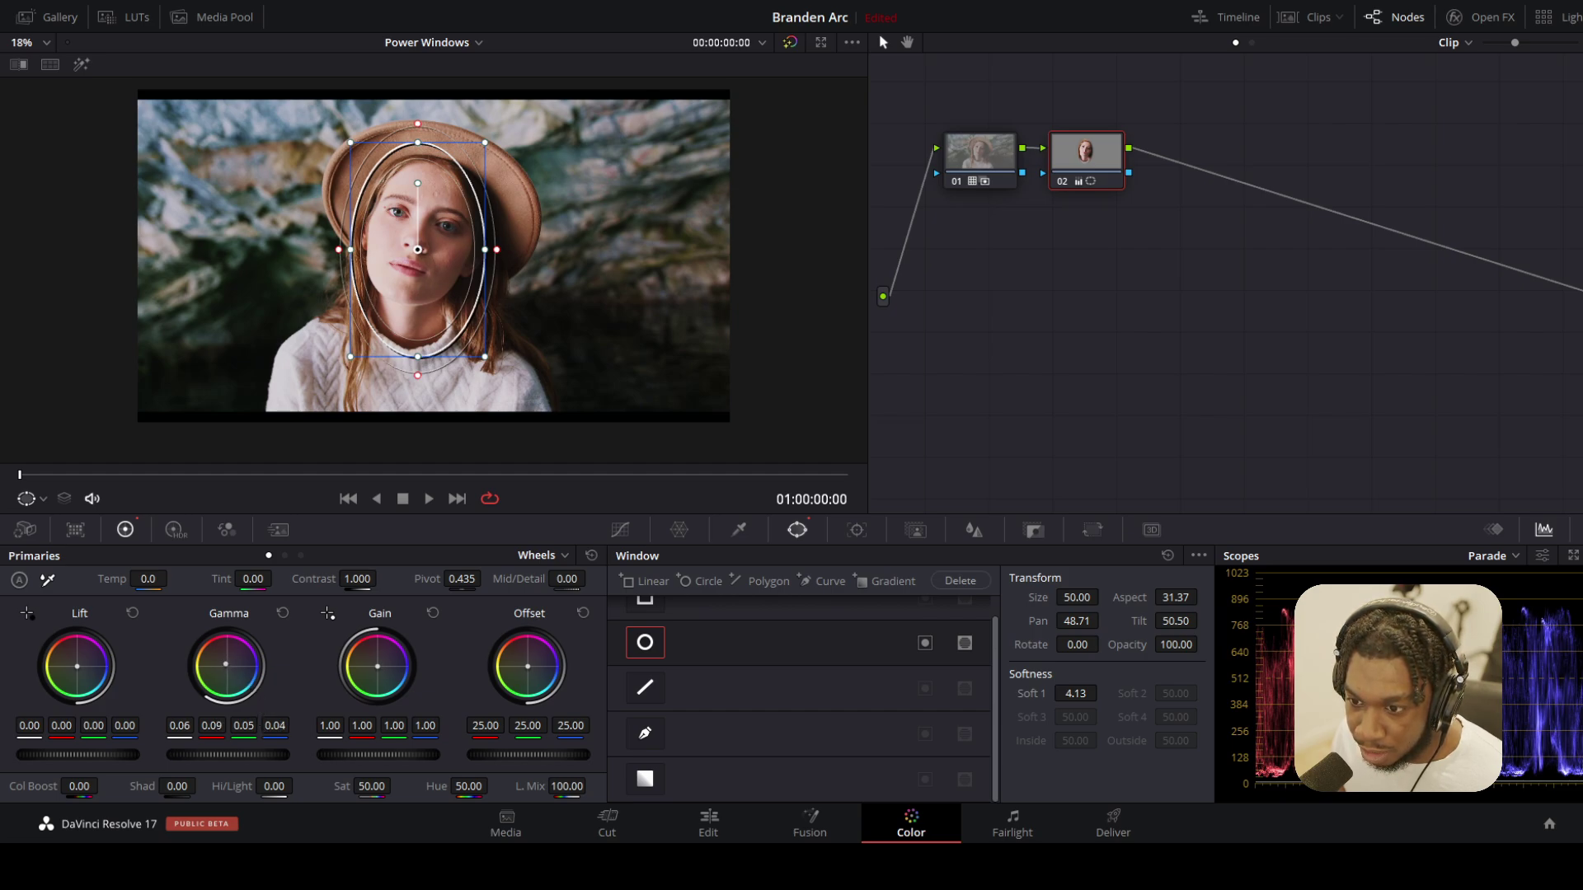
{"action": "left_click", "coordinate": [622, 530]}
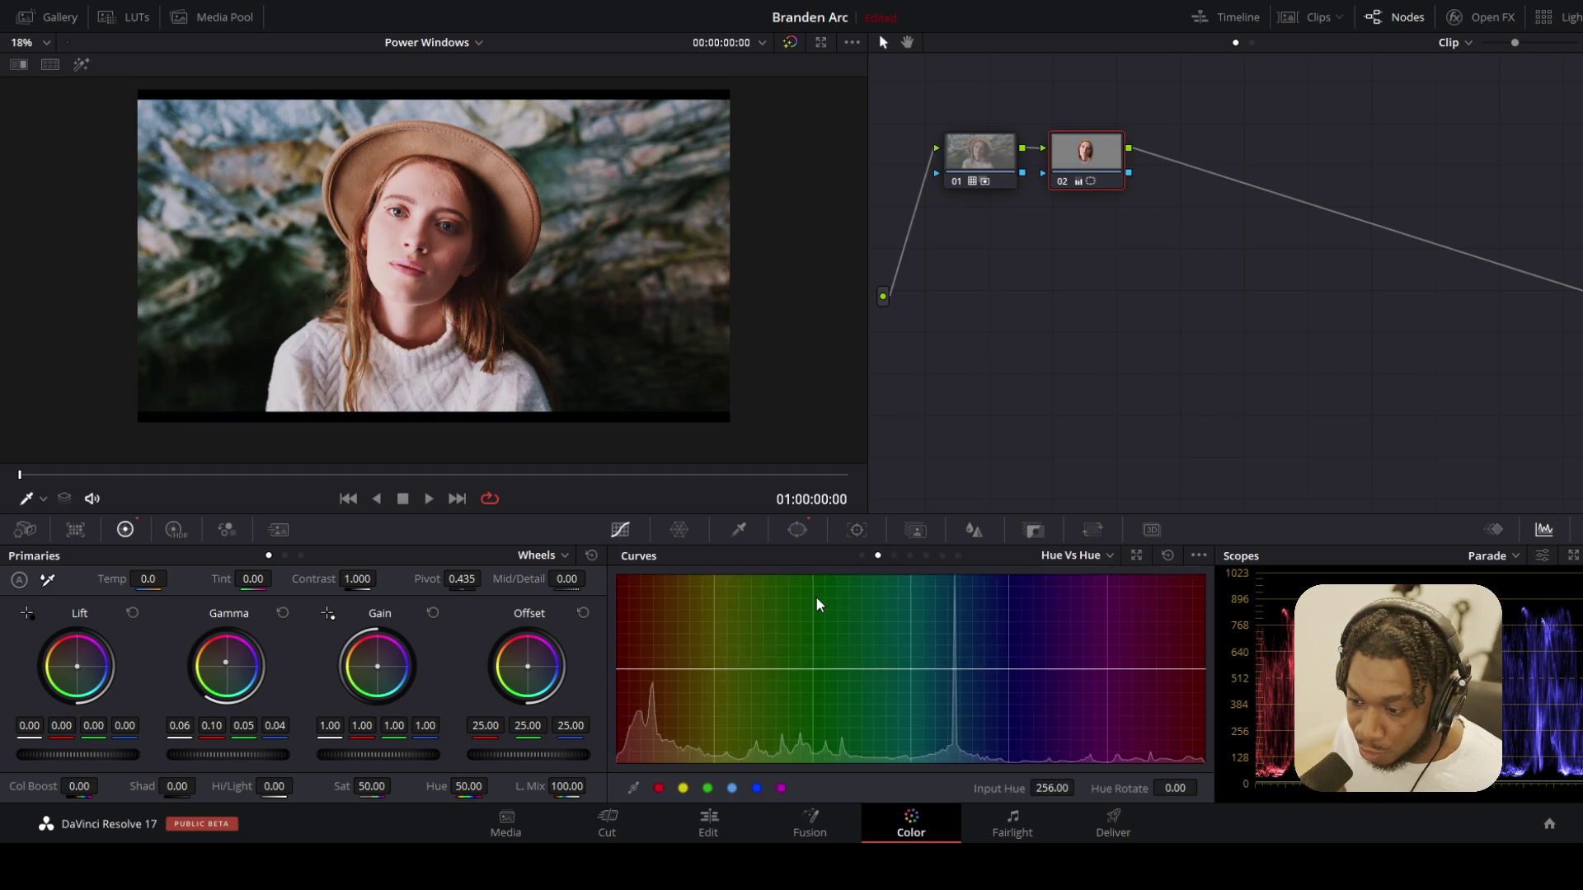
{"action": "left_click", "coordinate": [454, 262]}
{"action": "mouse_move", "coordinate": [642, 680]}
{"action": "left_mouse_down"}
{"action": "mouse_move", "coordinate": [643, 717]}
{"action": "mouse_move", "coordinate": [647, 651]}
{"action": "mouse_move", "coordinate": [622, 704]}
{"action": "mouse_move", "coordinate": [620, 670]}
{"action": "left_mouse_up"}
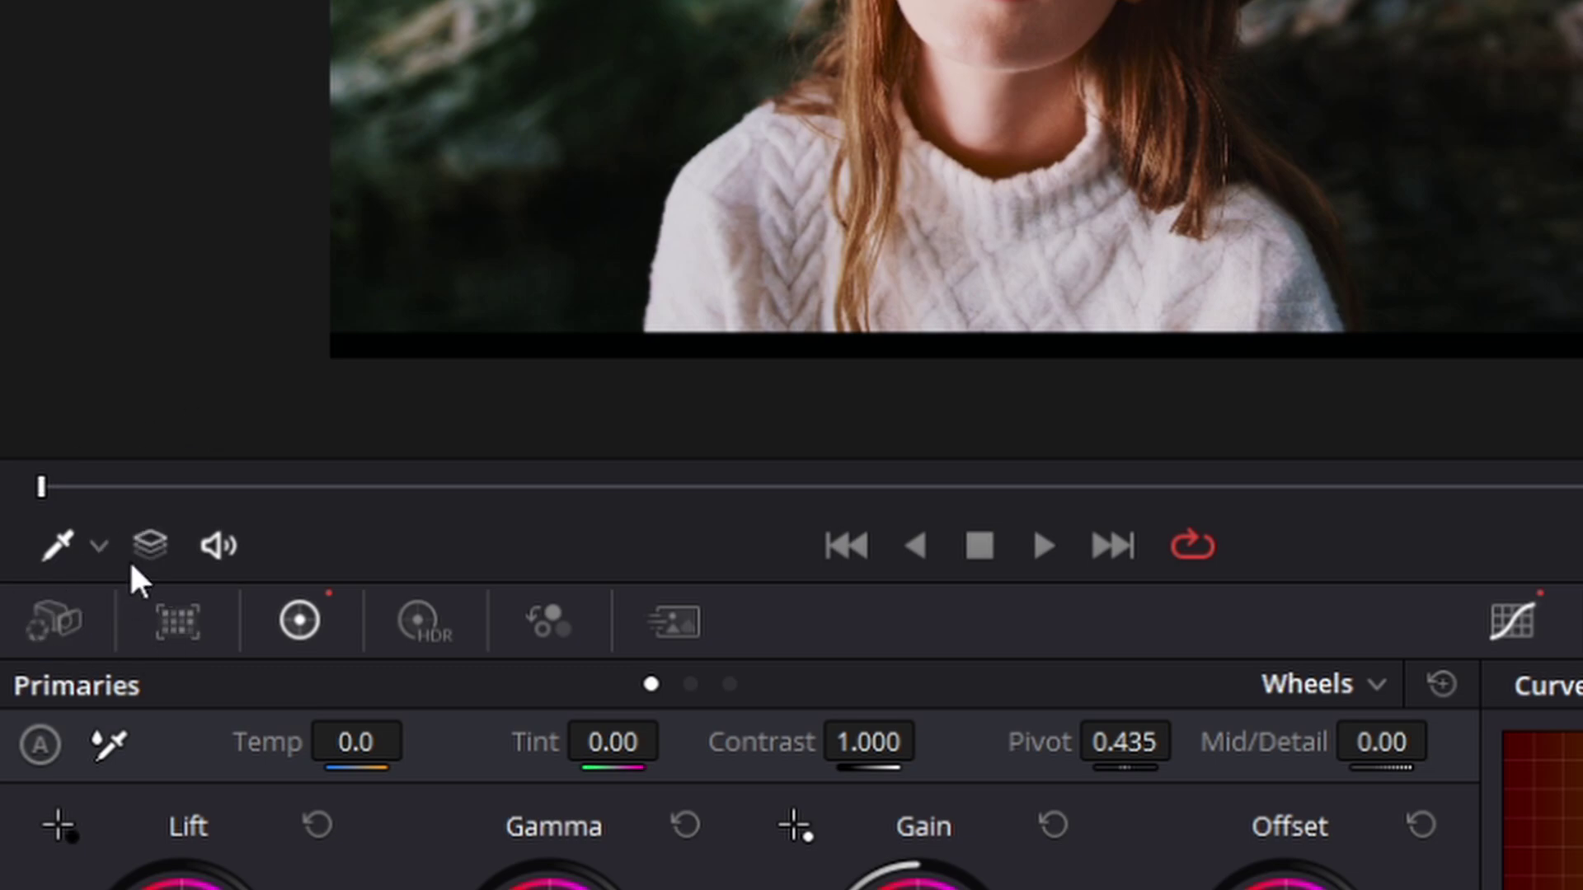
Set the viewer overlay to Power Window, turning the window outline off and back on
{"action": "left_click", "coordinate": [97, 547]}
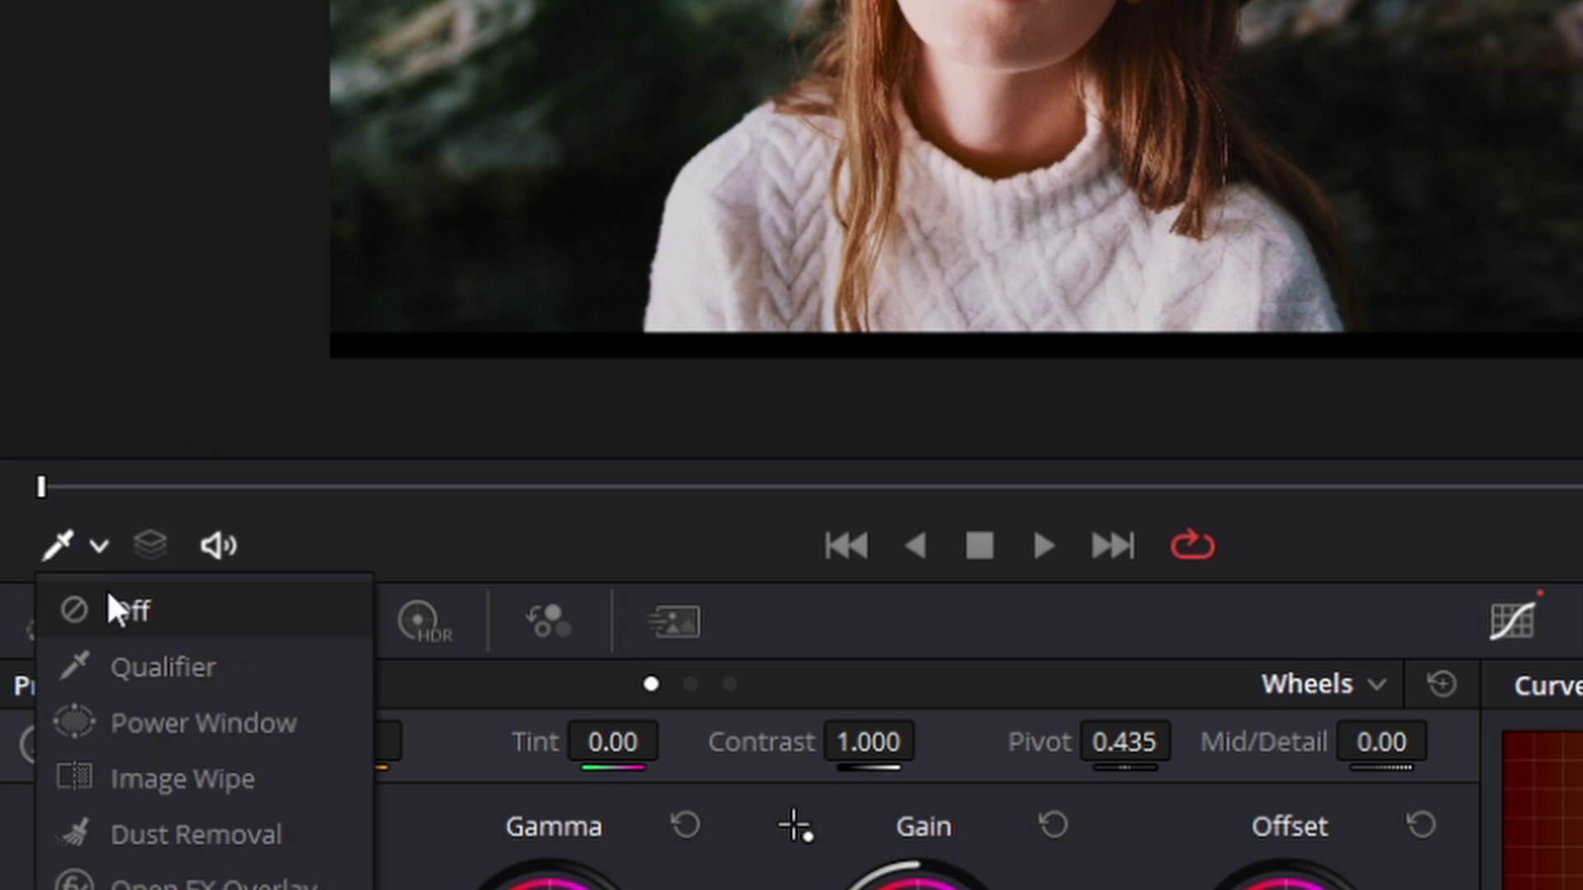
{"action": "left_click", "coordinate": [169, 714]}
{"action": "left_click", "coordinate": [99, 546]}
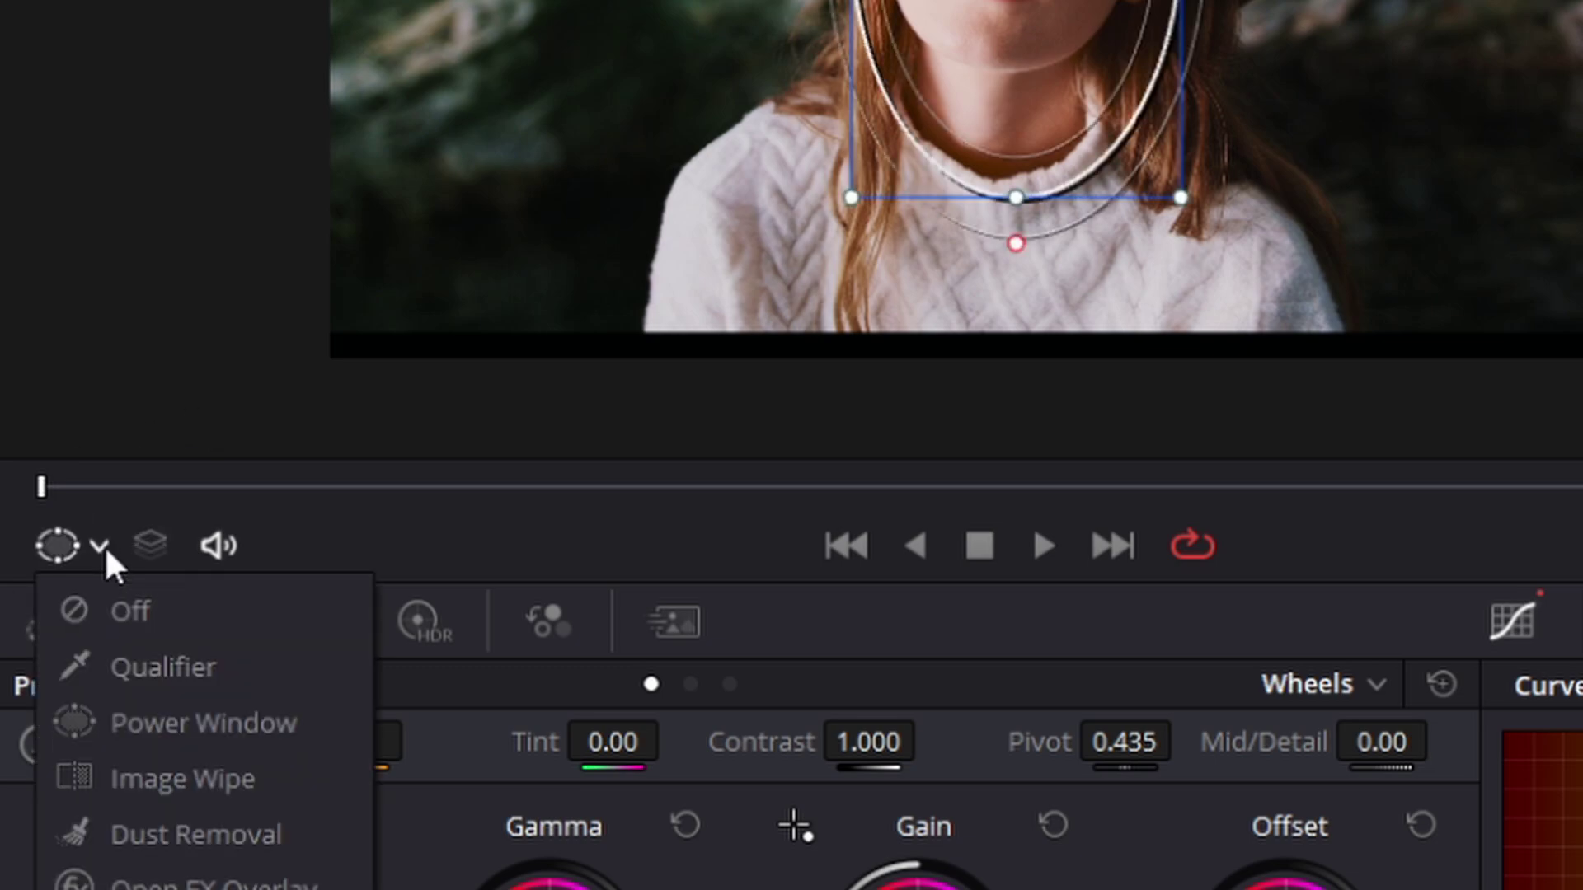
{"action": "left_click", "coordinate": [179, 625]}
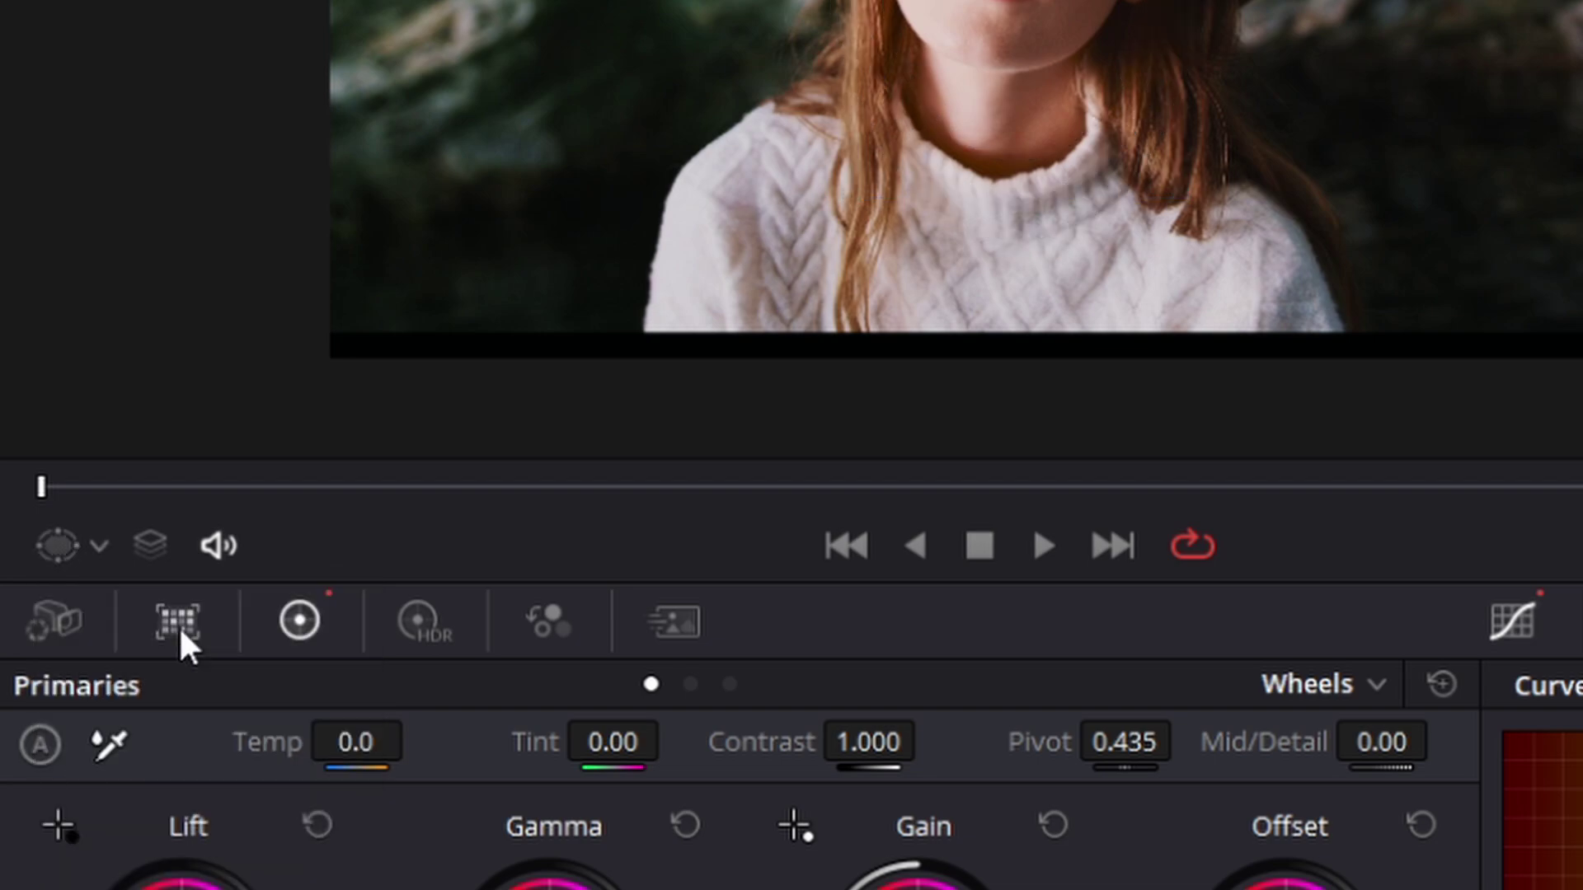
{"action": "left_click", "coordinate": [95, 550]}
{"action": "left_click", "coordinate": [212, 723]}
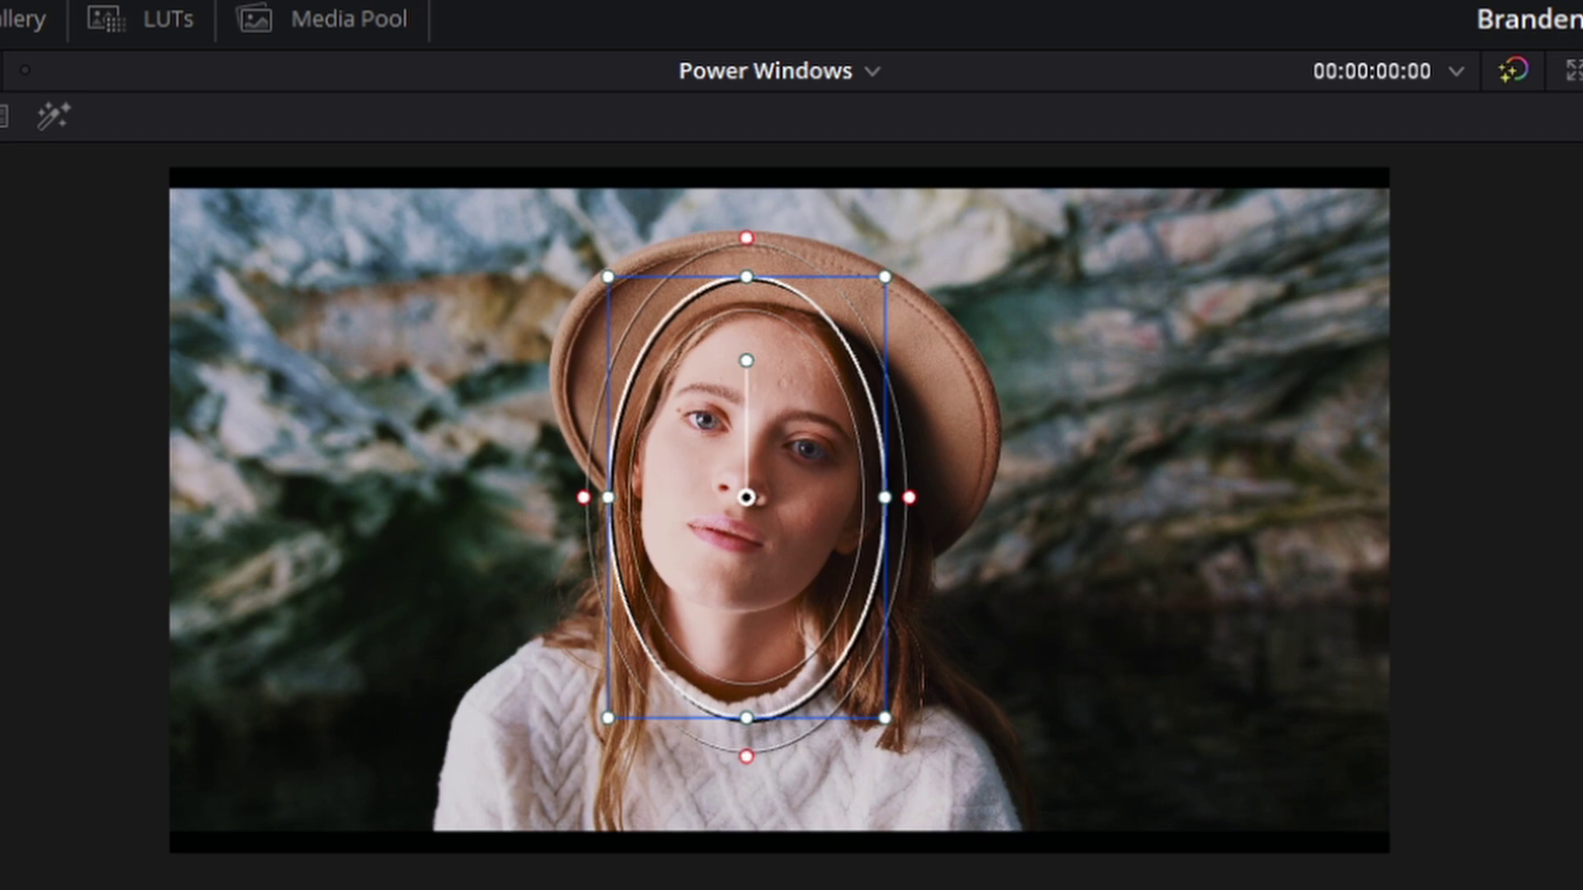
Isolate the windowed area with Highlight, trim the oval slightly in width and height around the face, and turn Highlight off
{"action": "left_click", "coordinate": [45, 118]}
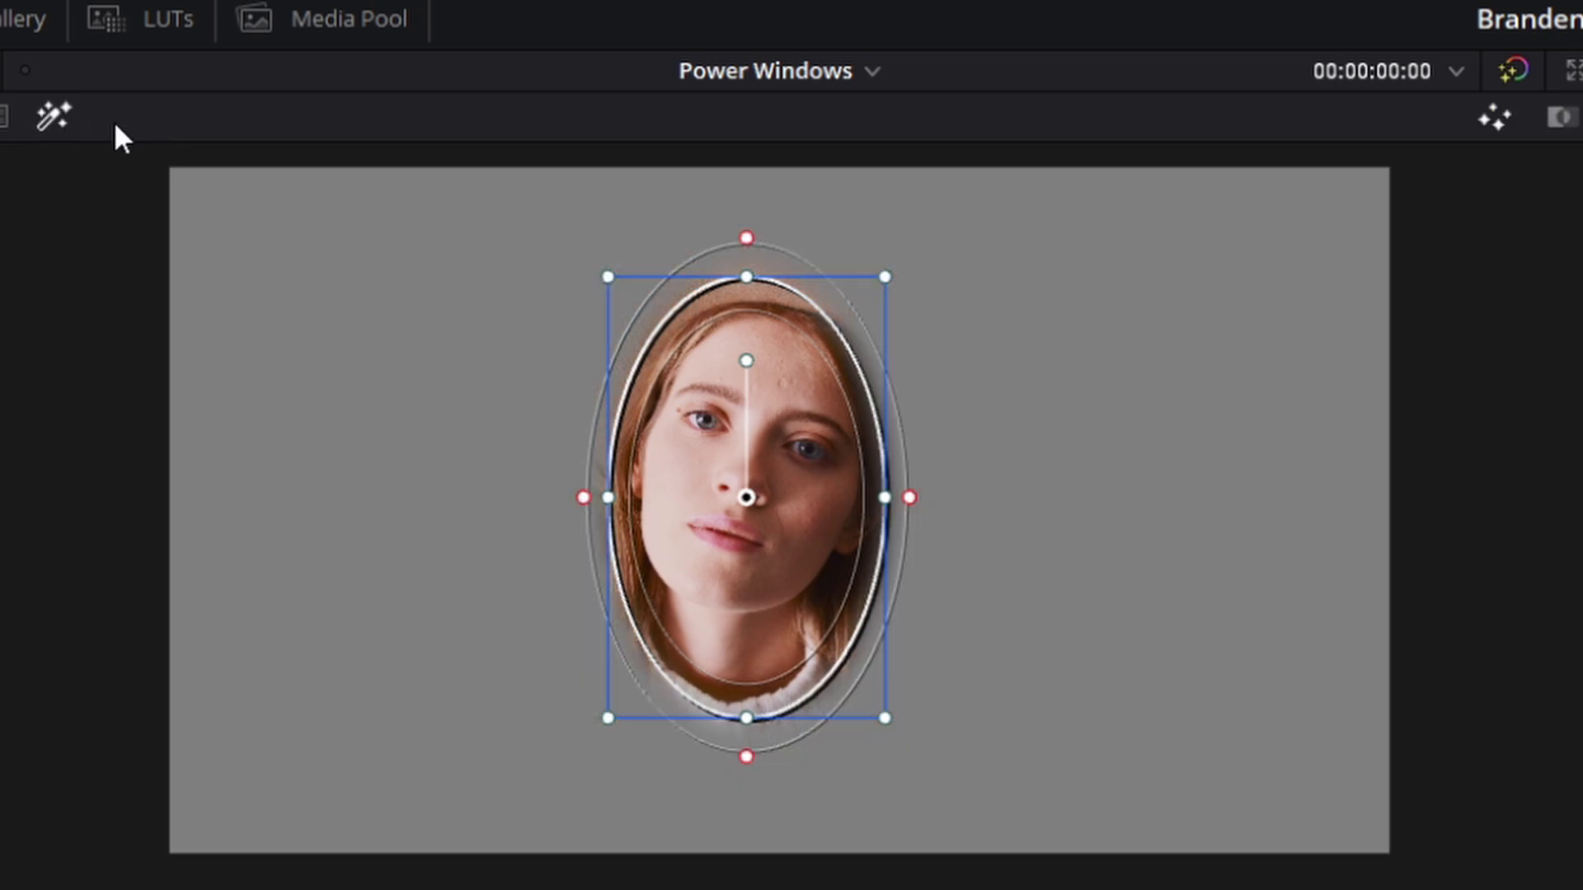
{"action": "left_click_drag", "start_coordinate": [884, 497], "coordinate": [883, 497]}
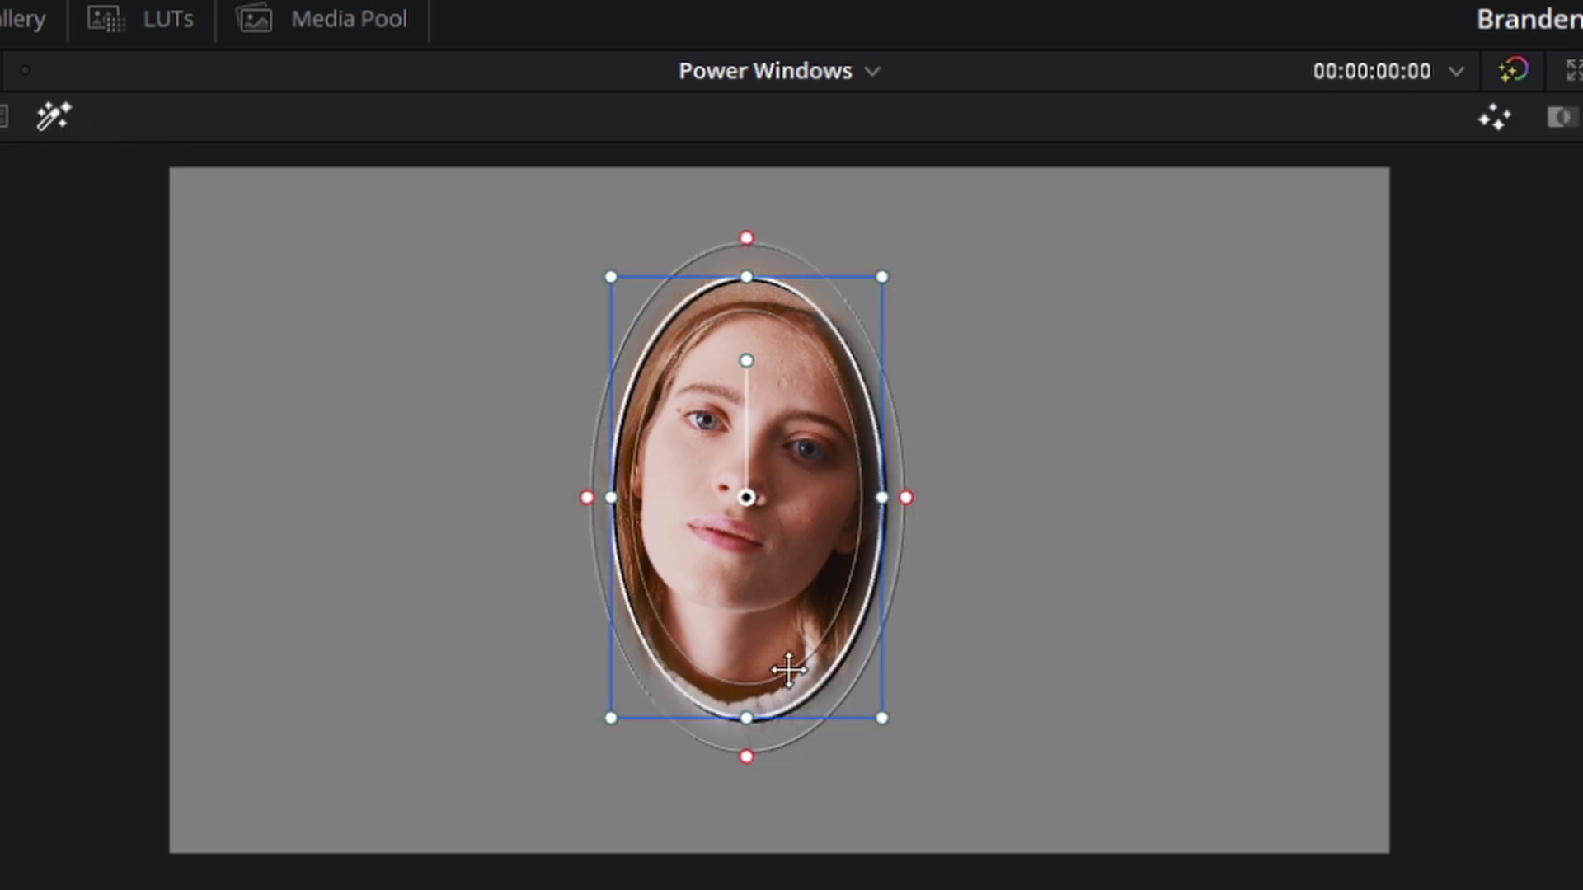
{"action": "left_click_drag", "start_coordinate": [747, 719], "coordinate": [747, 700]}
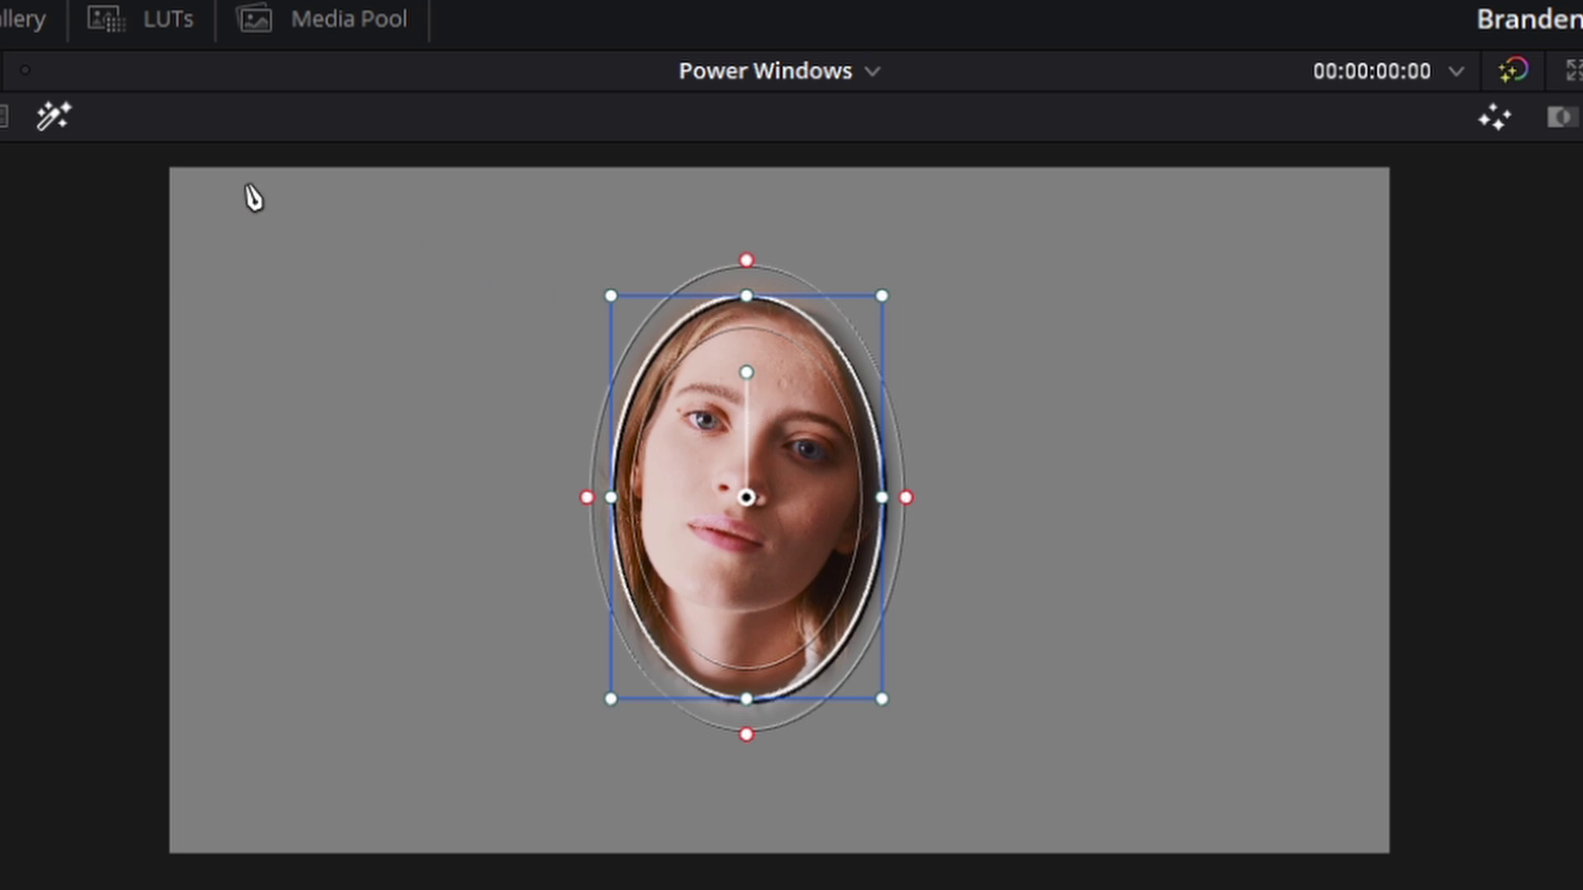
{"action": "left_click", "coordinate": [51, 119]}
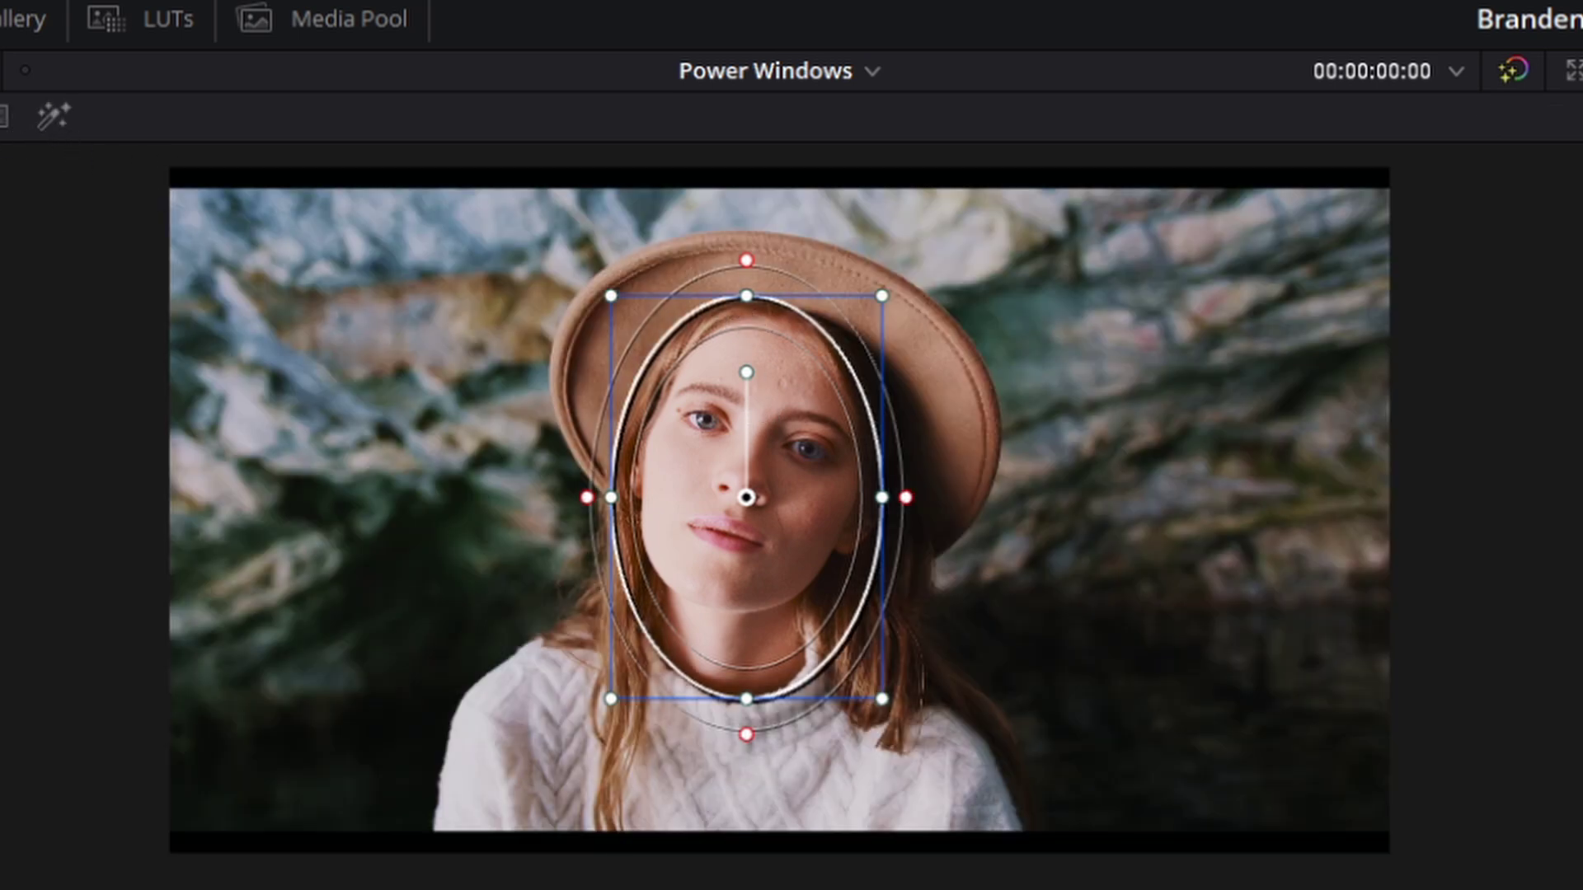
Hide the window outline and compare the shot with node 02's face correction off and on
{"action": "key", "text": "shift+grave"}
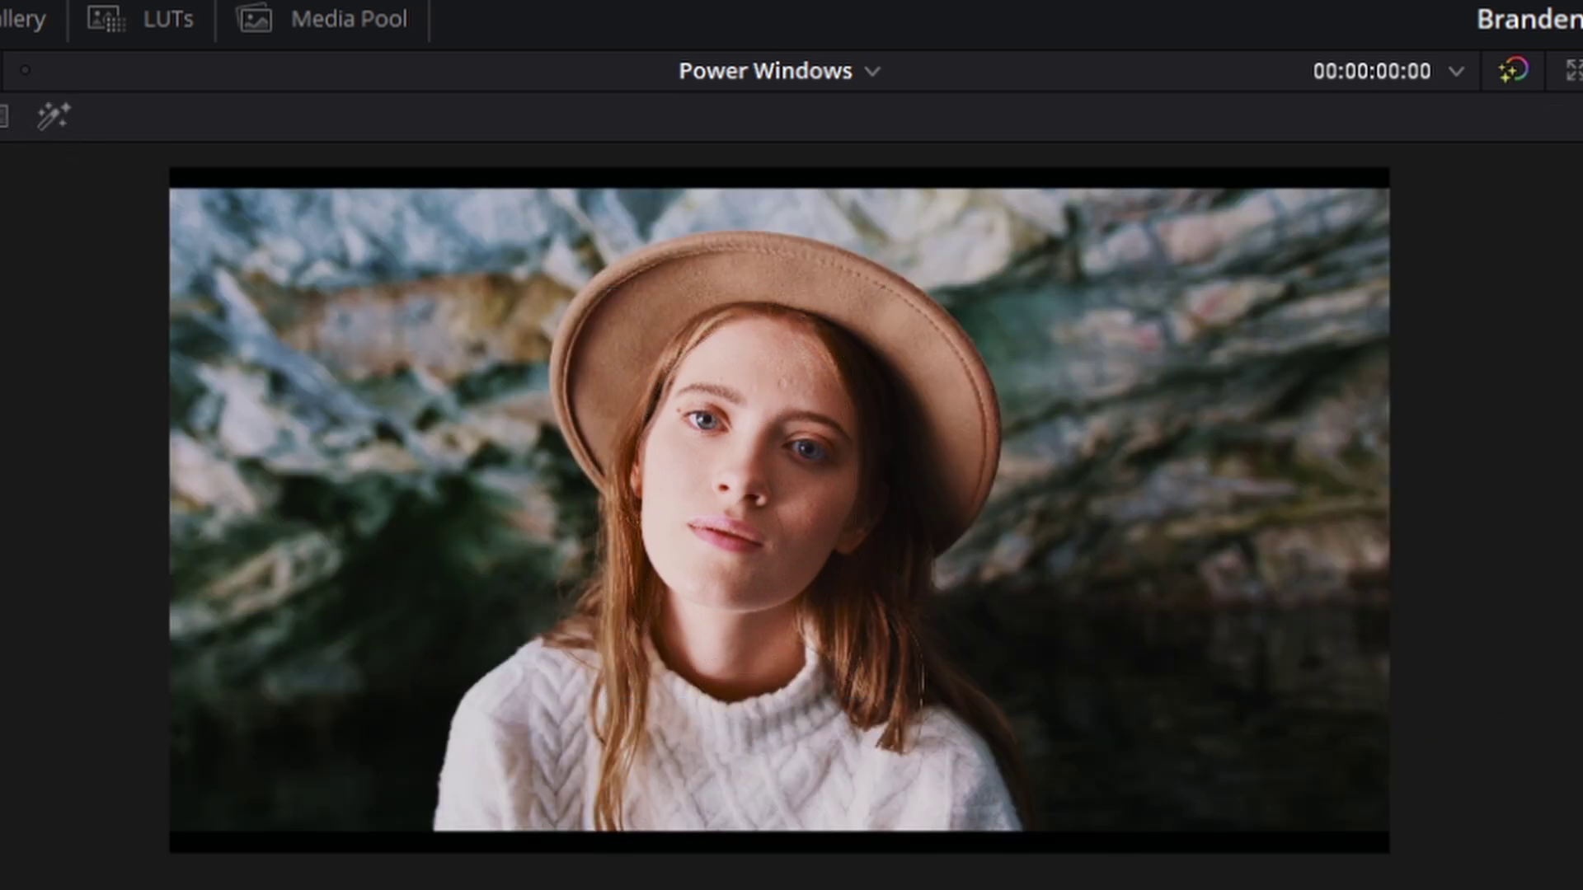
{"action": "key", "text": "ctrl+d"}
{"action": "key", "text": "ctrl+d"}
{"action": "key", "text": "ctrl+d"}
{"action": "key", "text": "ctrl+d"}
{"action": "key", "text": "ctrl+d"}
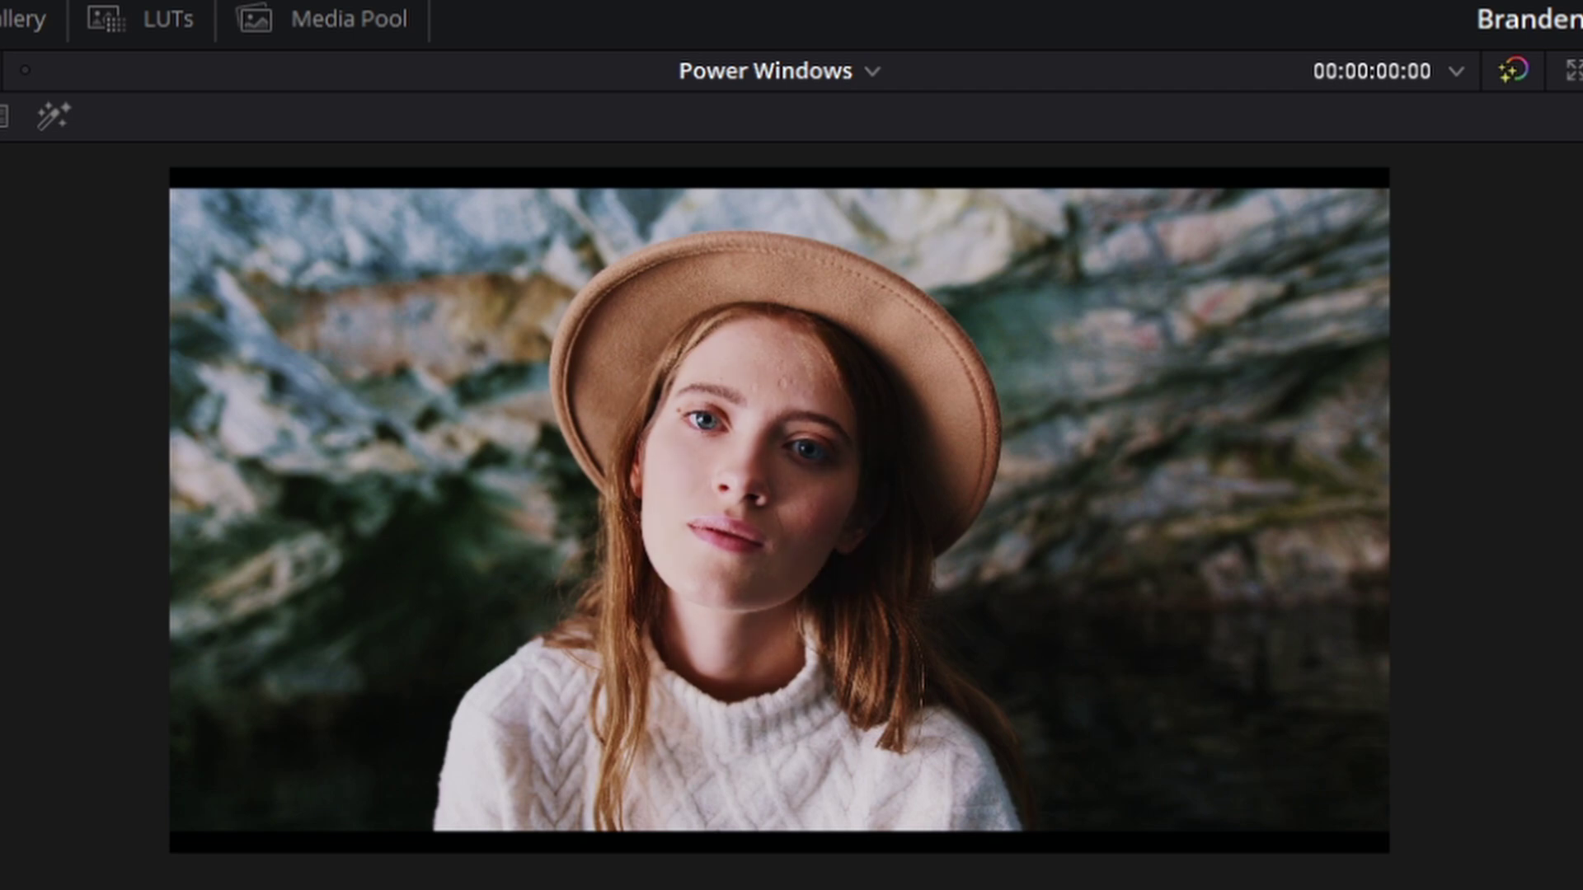
{"action": "key", "text": "ctrl+d"}
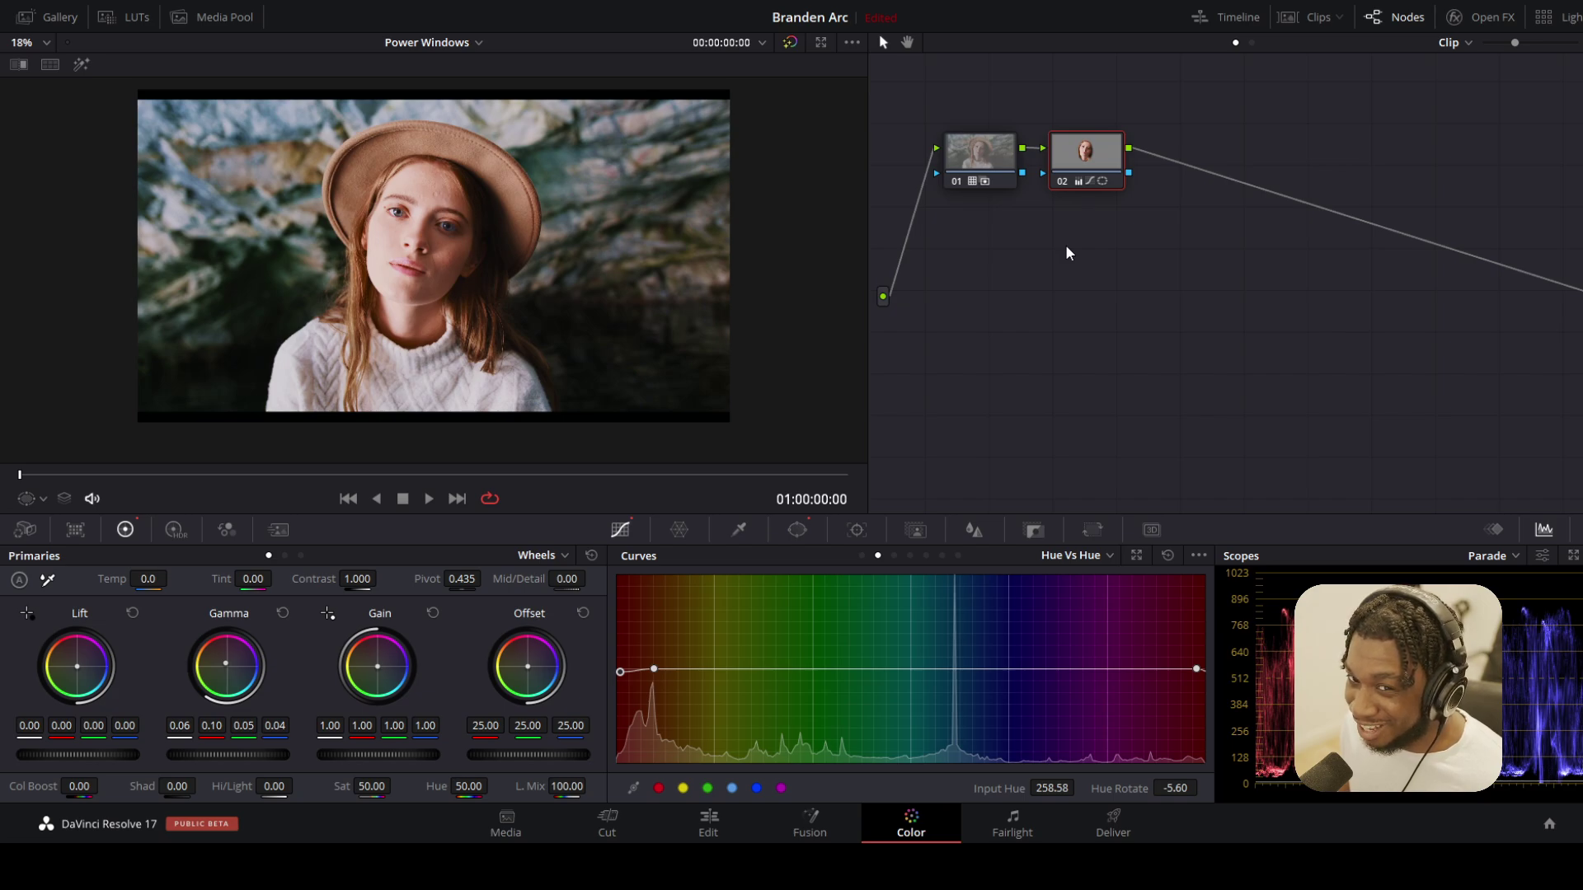
Show the power window outline in the viewer again and re-enable node 02
{"action": "left_click", "coordinate": [42, 498]}
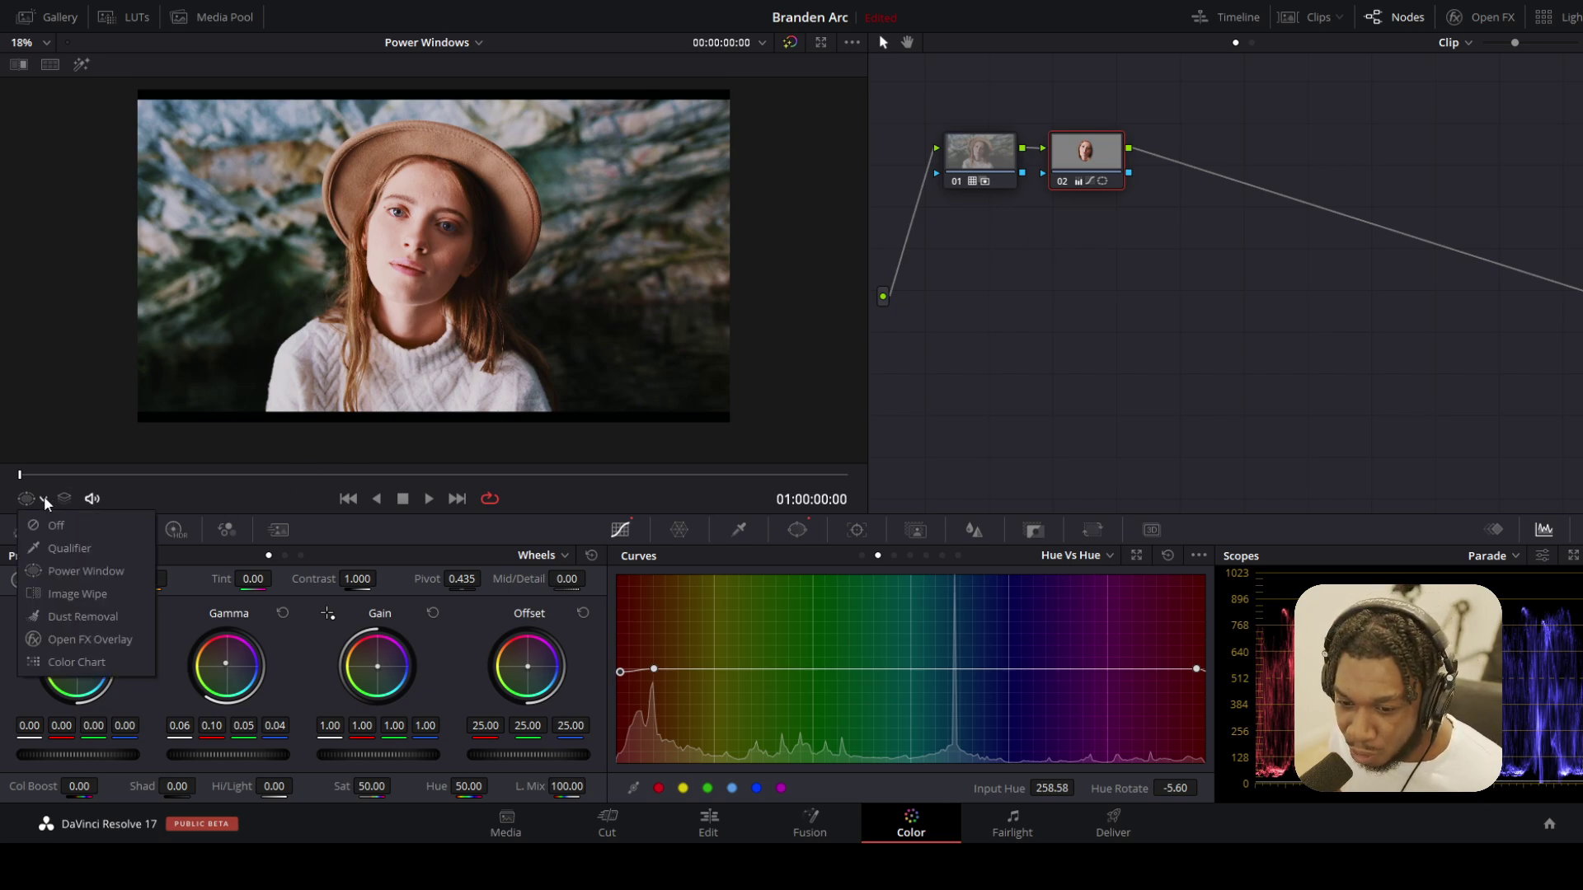
{"action": "left_click", "coordinate": [78, 572]}
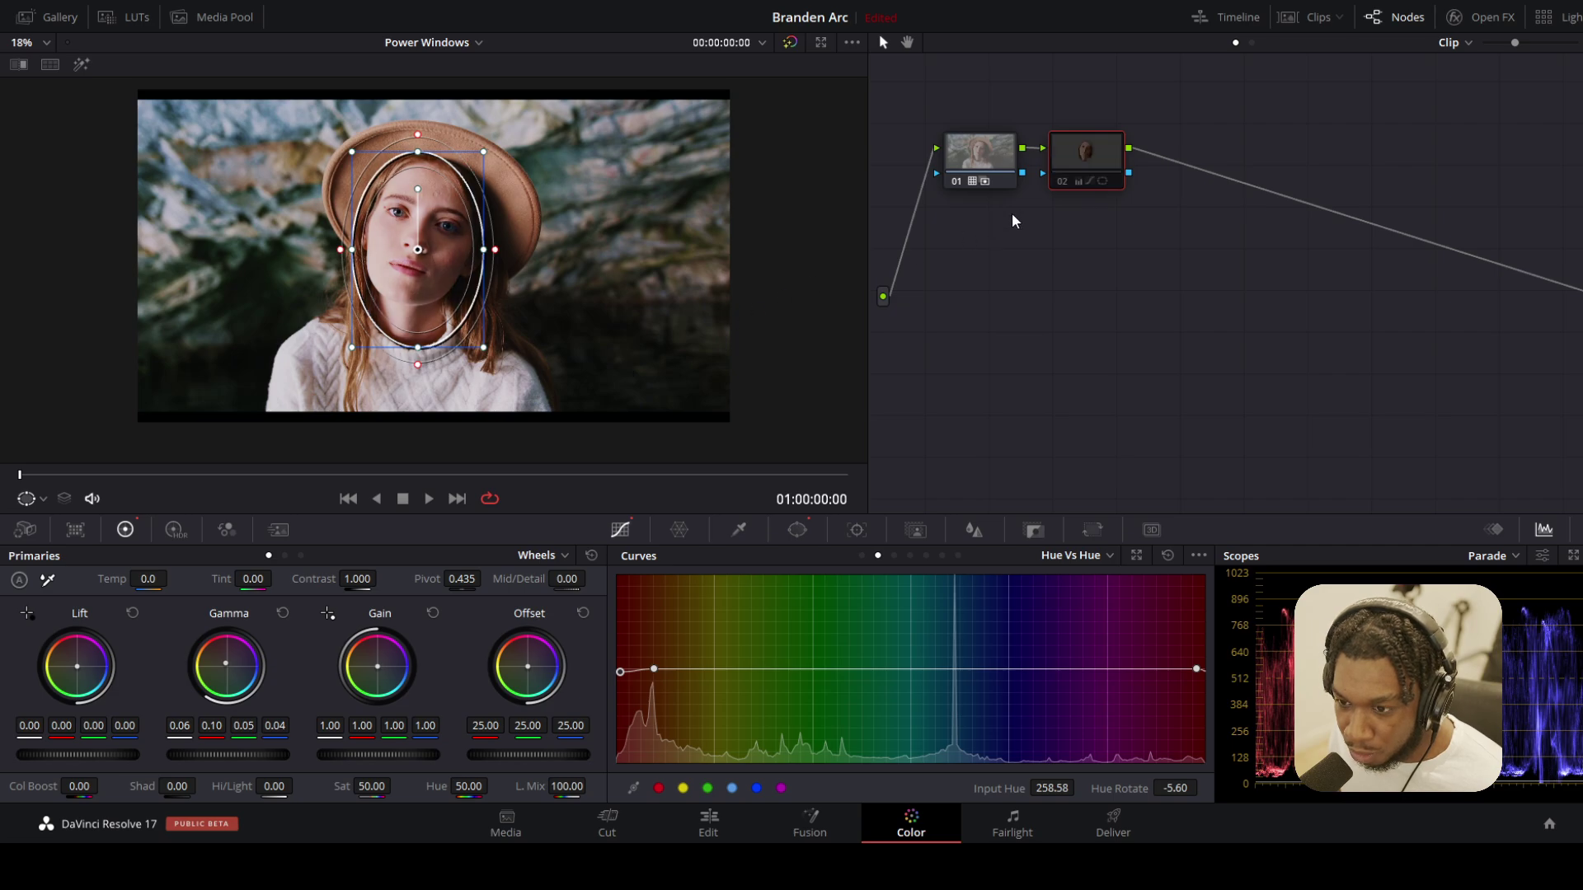
{"action": "key", "text": "ctrl+d"}
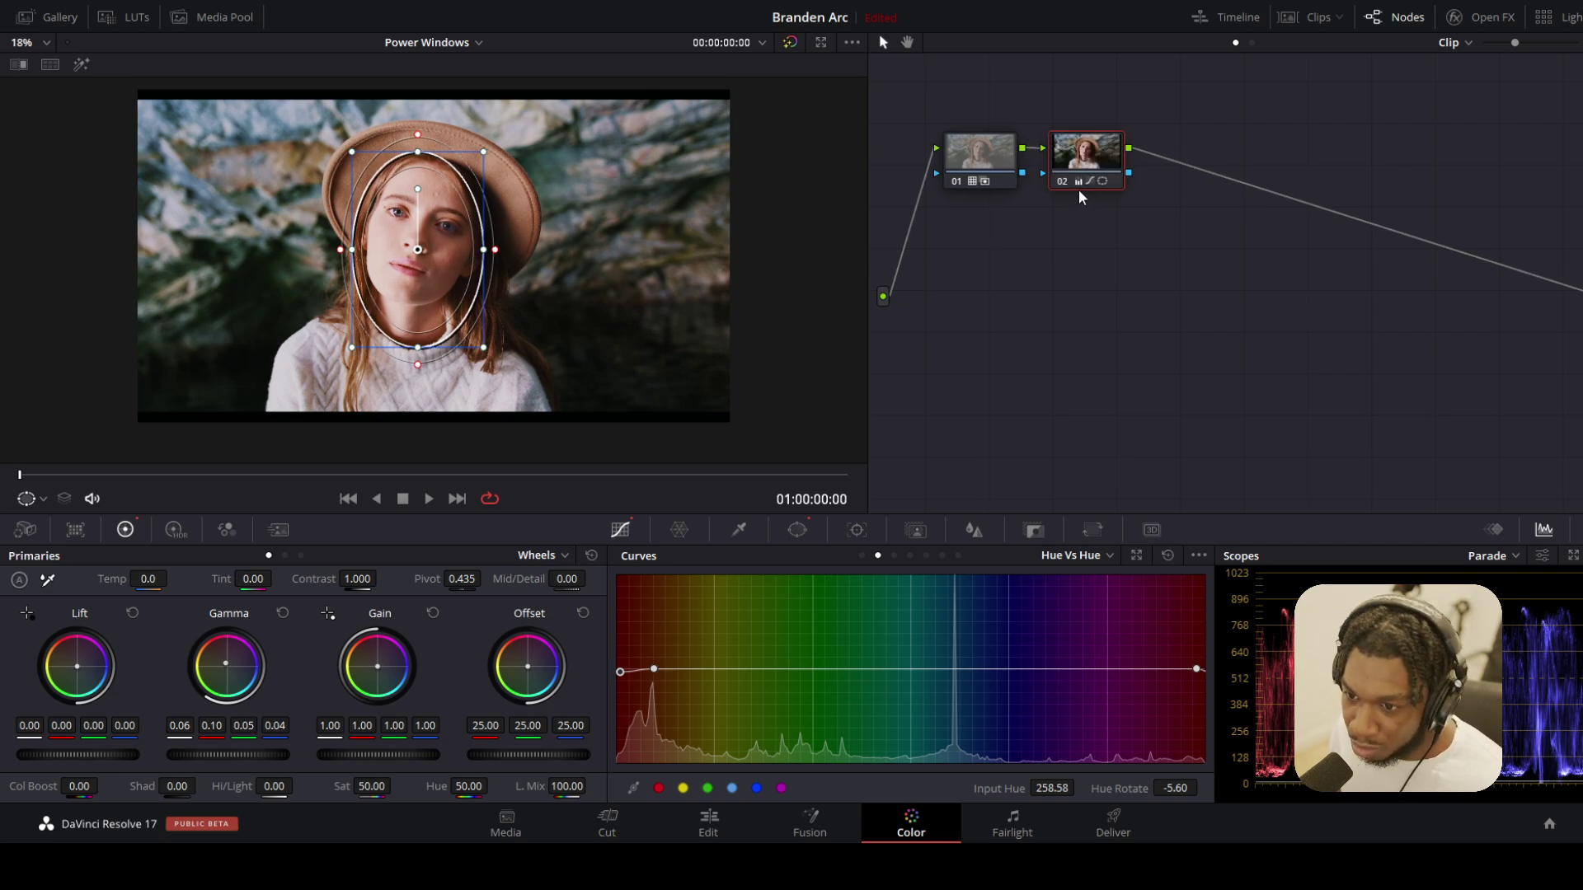
Compare node 02's correction off and on, and set the oval window's Soft 1 to 4.89
{"action": "key", "text": "ctrl+d"}
{"action": "key", "text": "ctrl+d"}
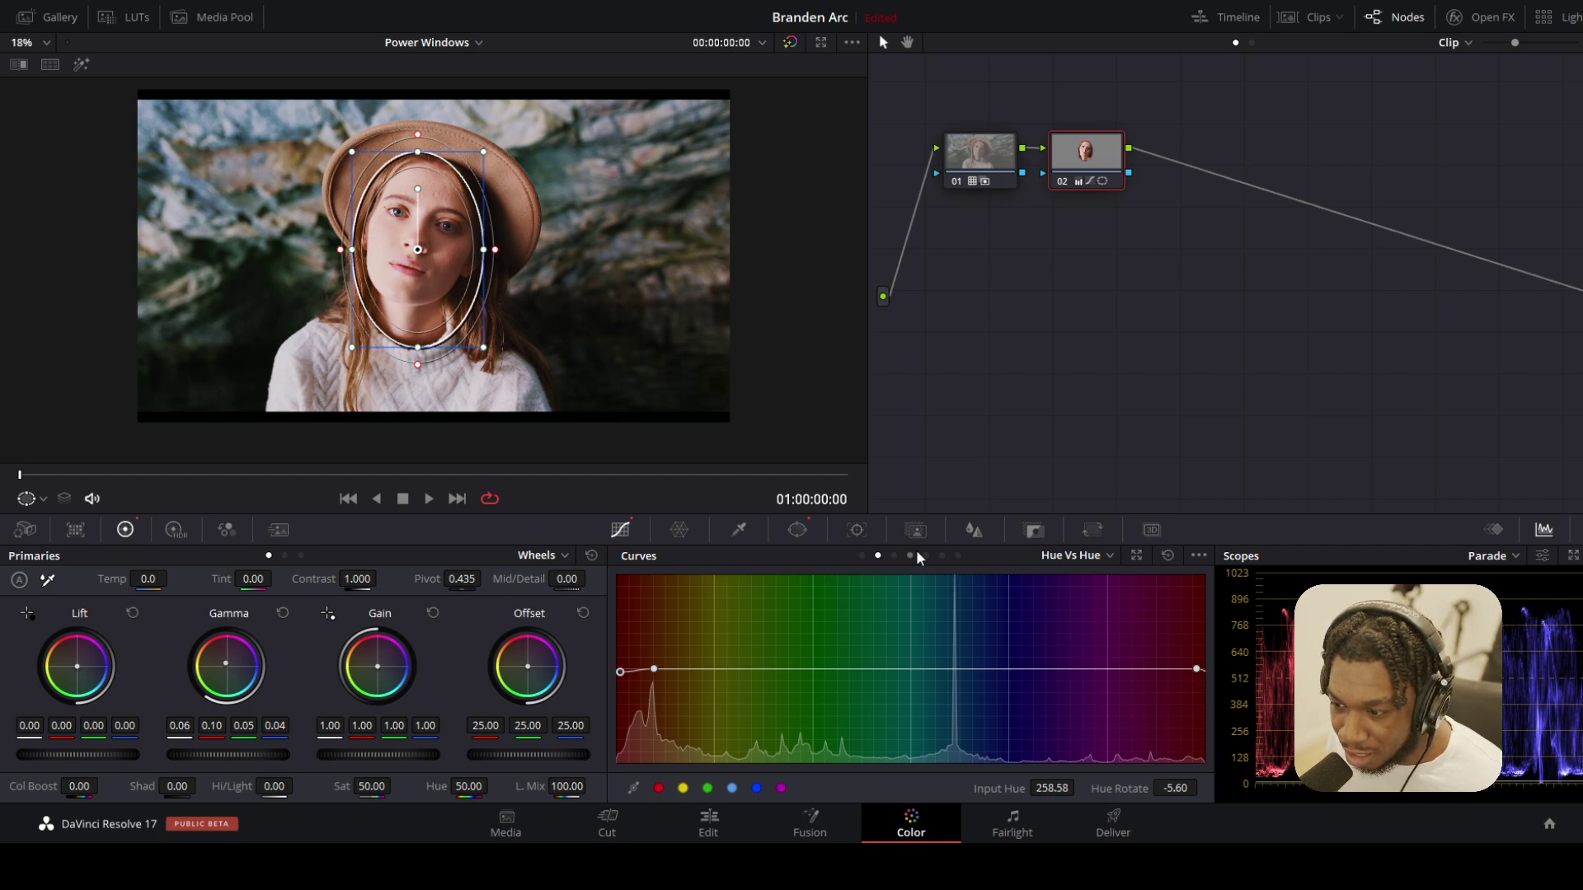
{"action": "left_click", "coordinate": [795, 531]}
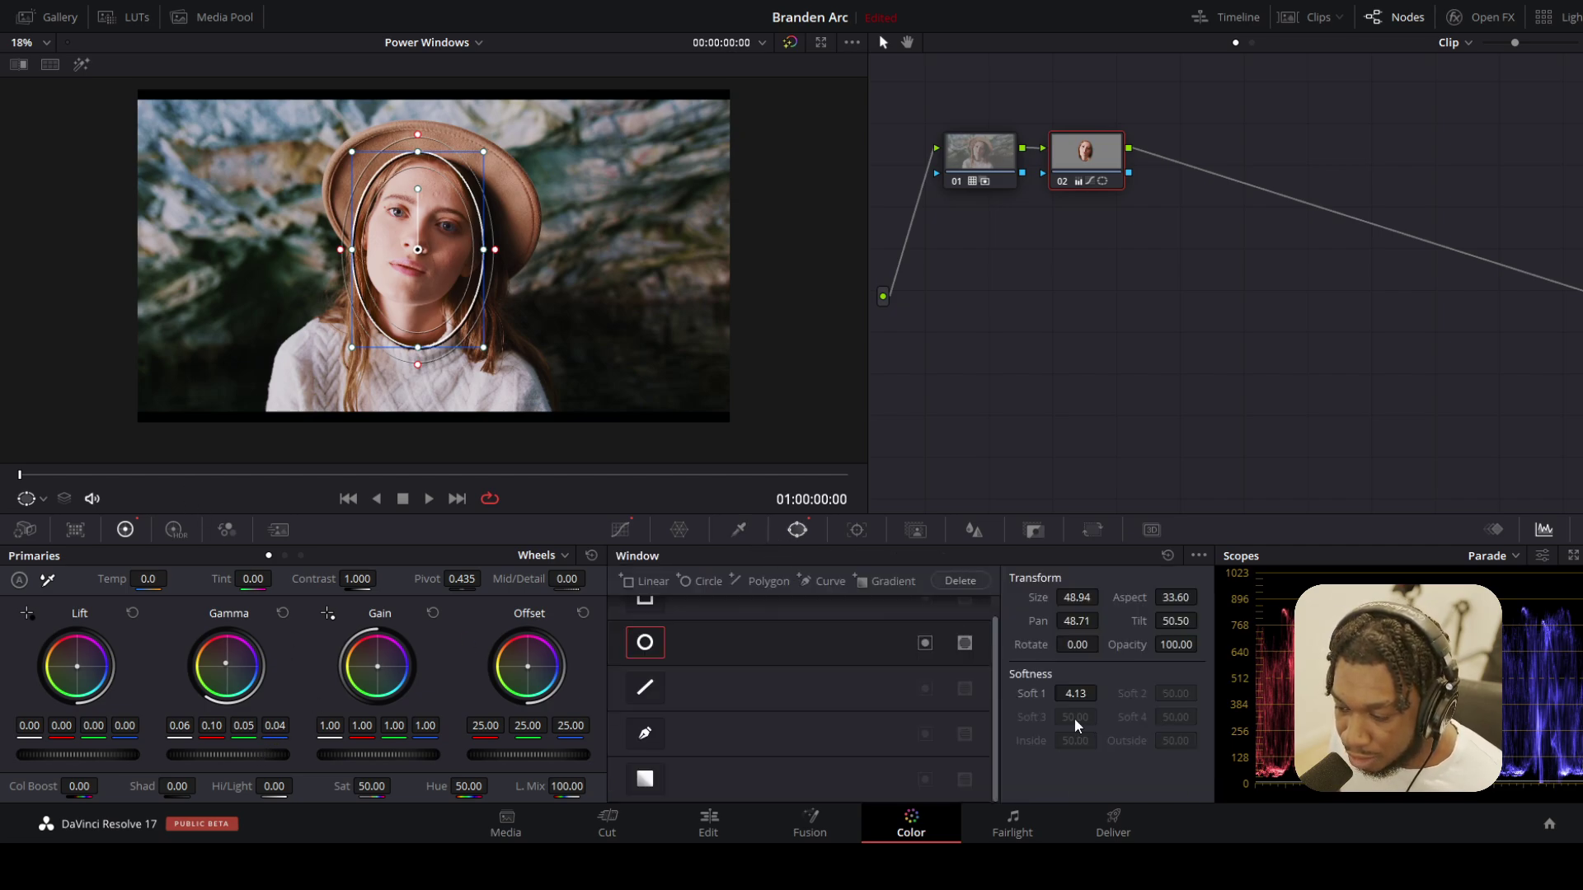
{"action": "left_click_drag", "start_coordinate": [1063, 693], "coordinate": [1058, 691]}
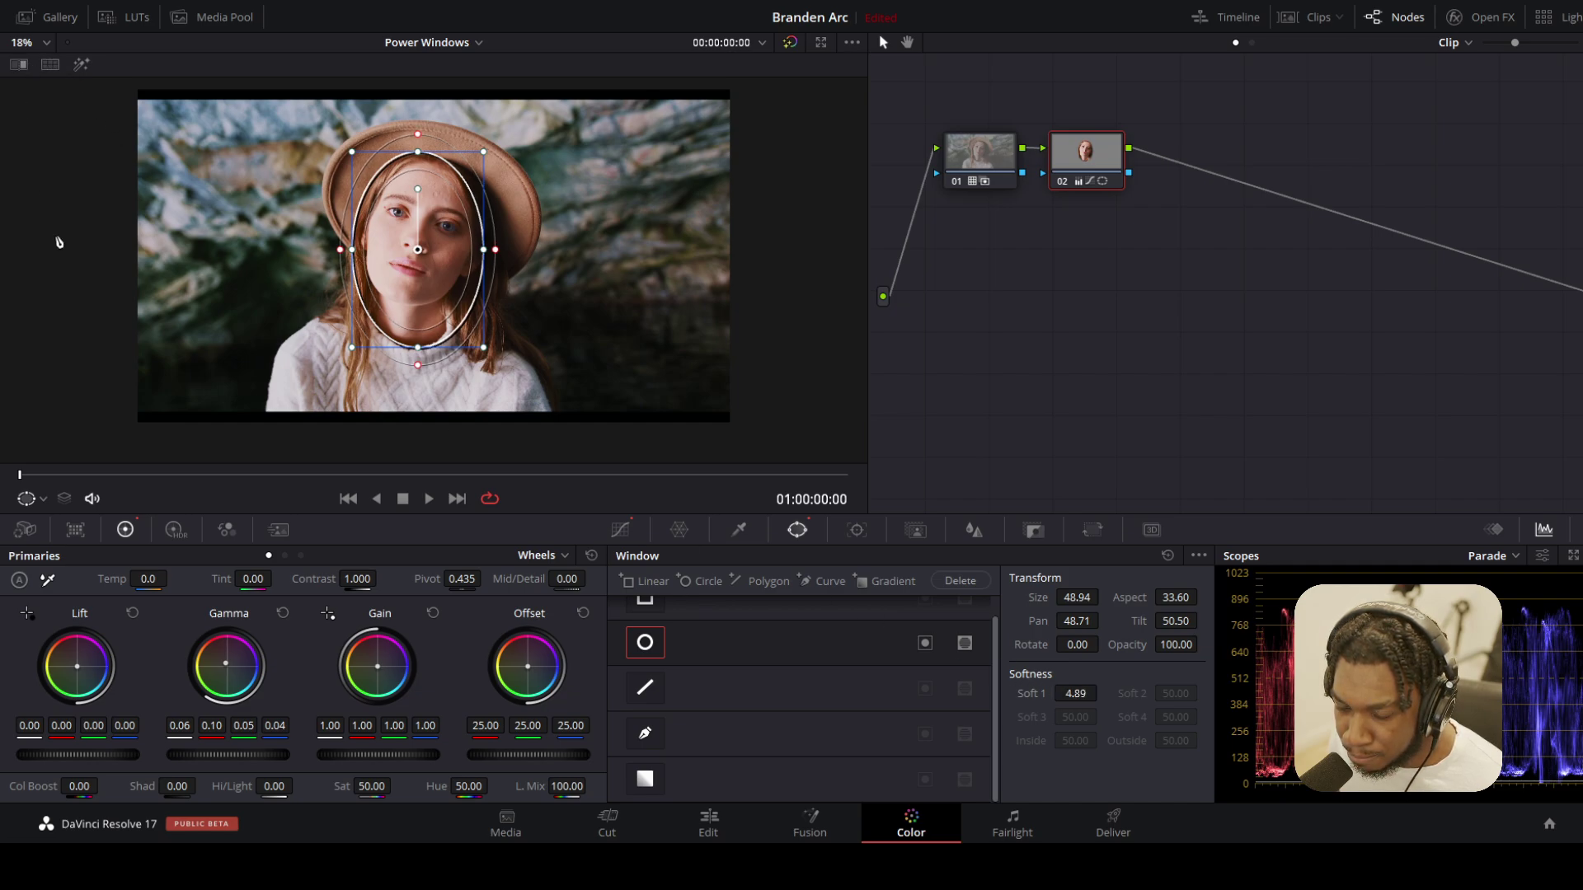
Hide the window outline, compare node 02 off and on again, and set the oval's Soft 1 to 3.77
{"action": "left_click", "coordinate": [45, 498]}
{"action": "left_click", "coordinate": [67, 531]}
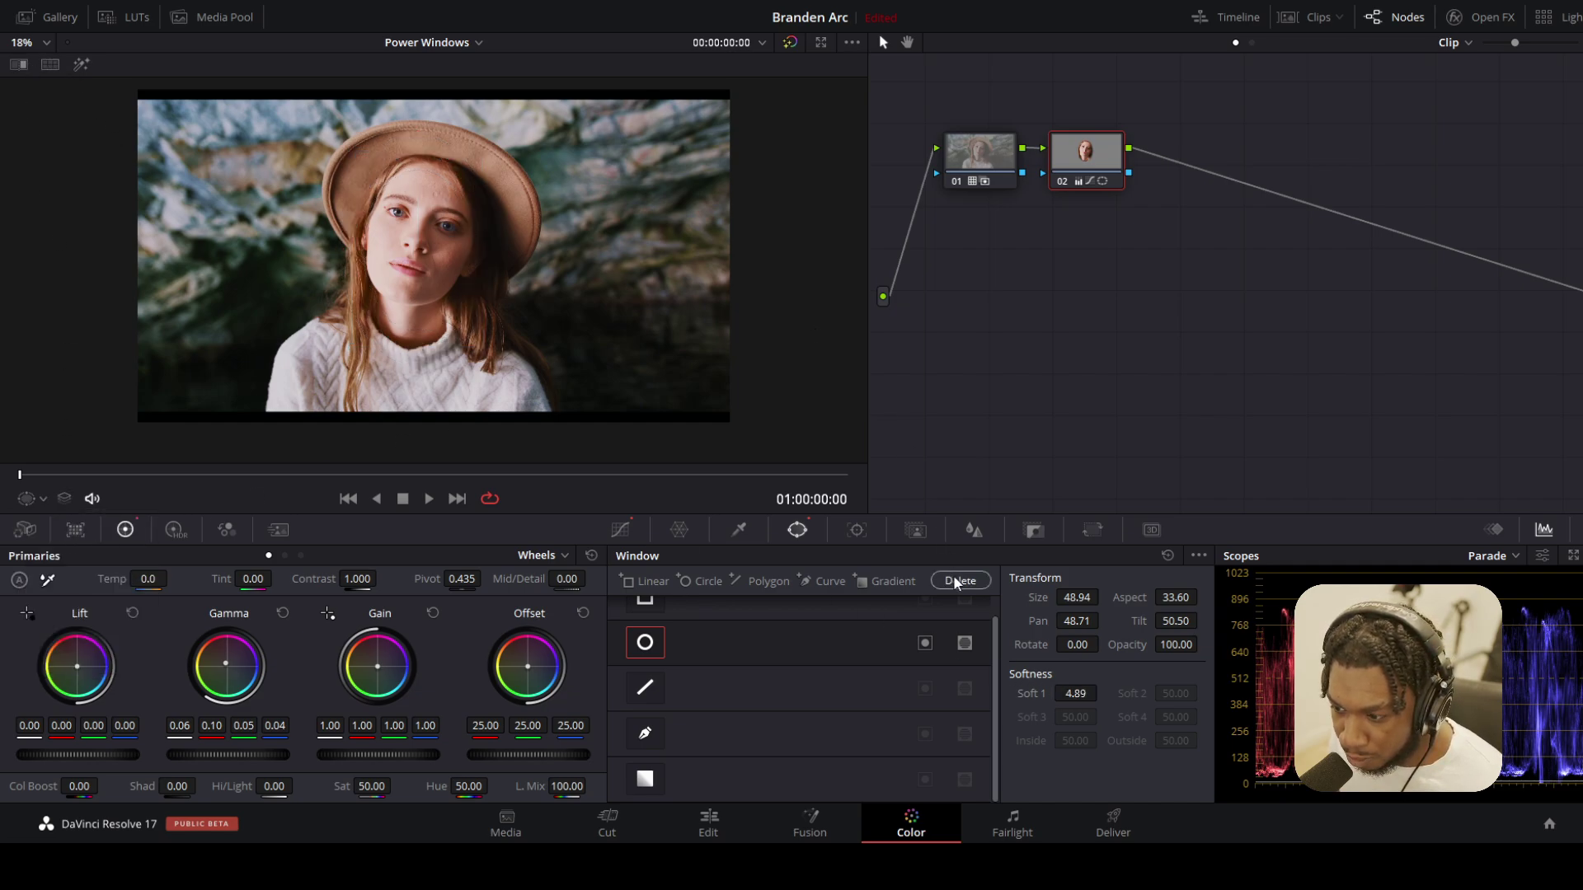
{"action": "key", "text": "ctrl+d"}
{"action": "key", "text": "ctrl+d"}
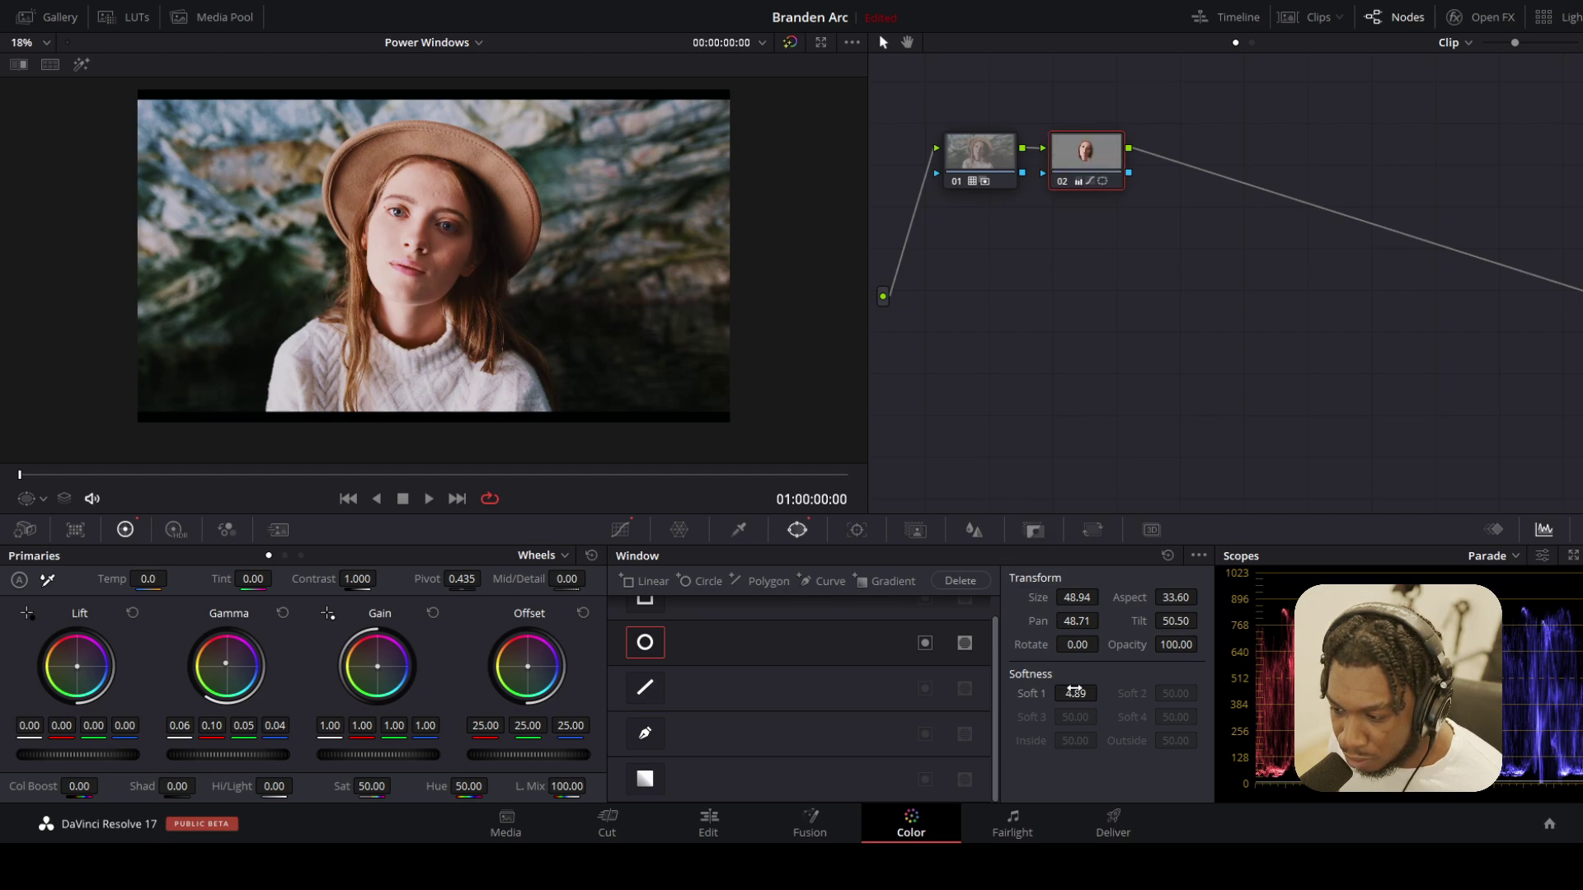
{"action": "left_click_drag", "start_coordinate": [1074, 691], "coordinate": [816, 253]}
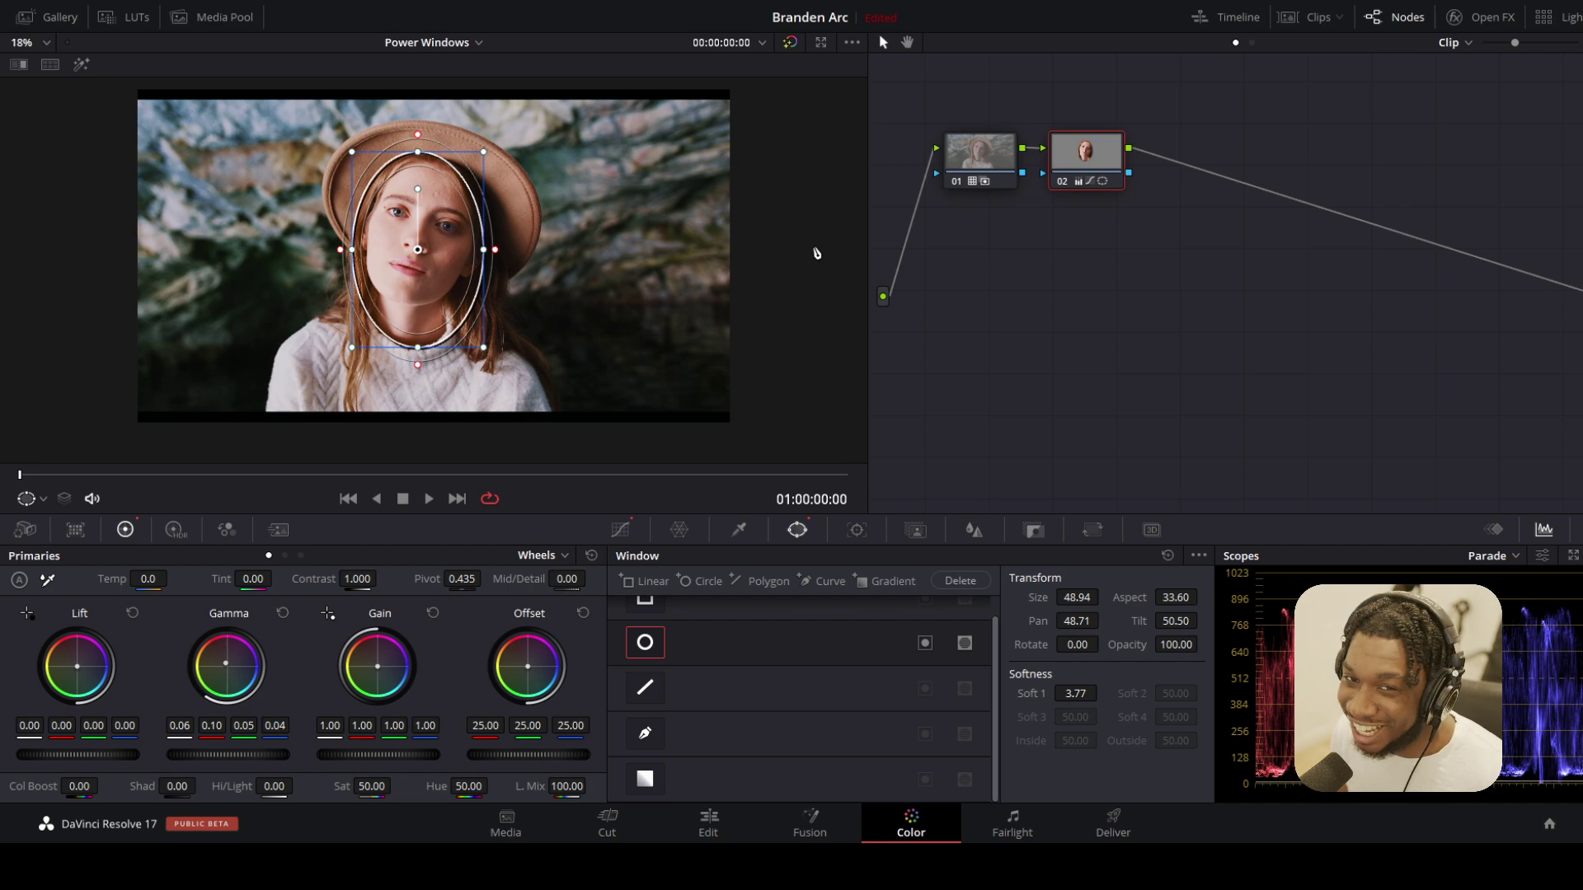
Tint the windowed face cyan with Offset at -59.57, 44.74 and 76.71, and replay the clip to check whether the window follows the face
{"action": "key", "text": "space"}
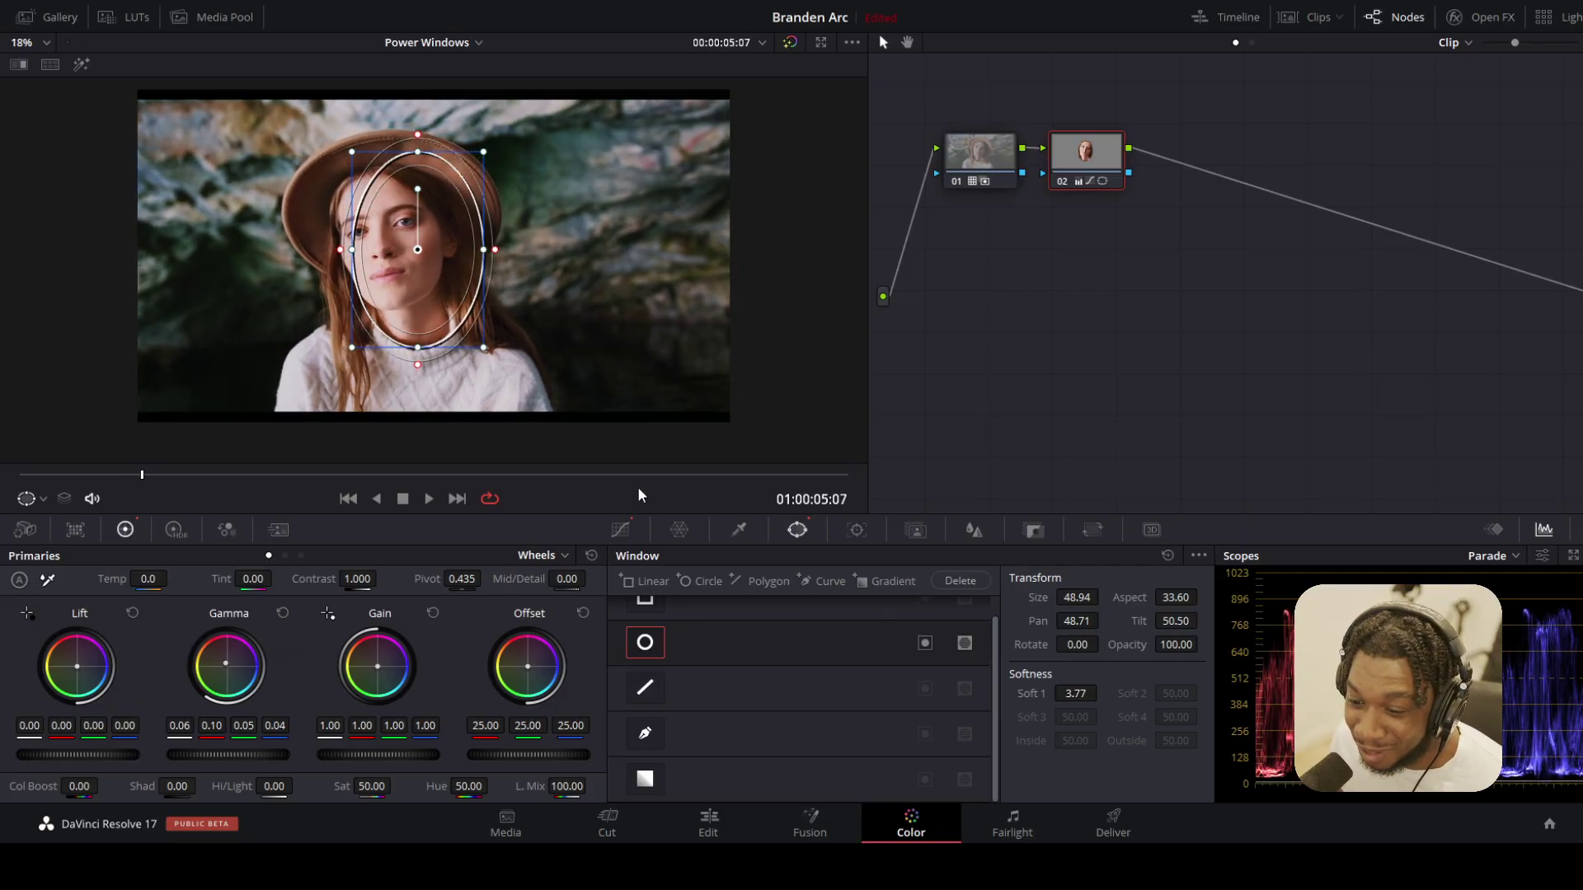
{"action": "left_click_drag", "start_coordinate": [528, 666], "coordinate": [542, 694]}
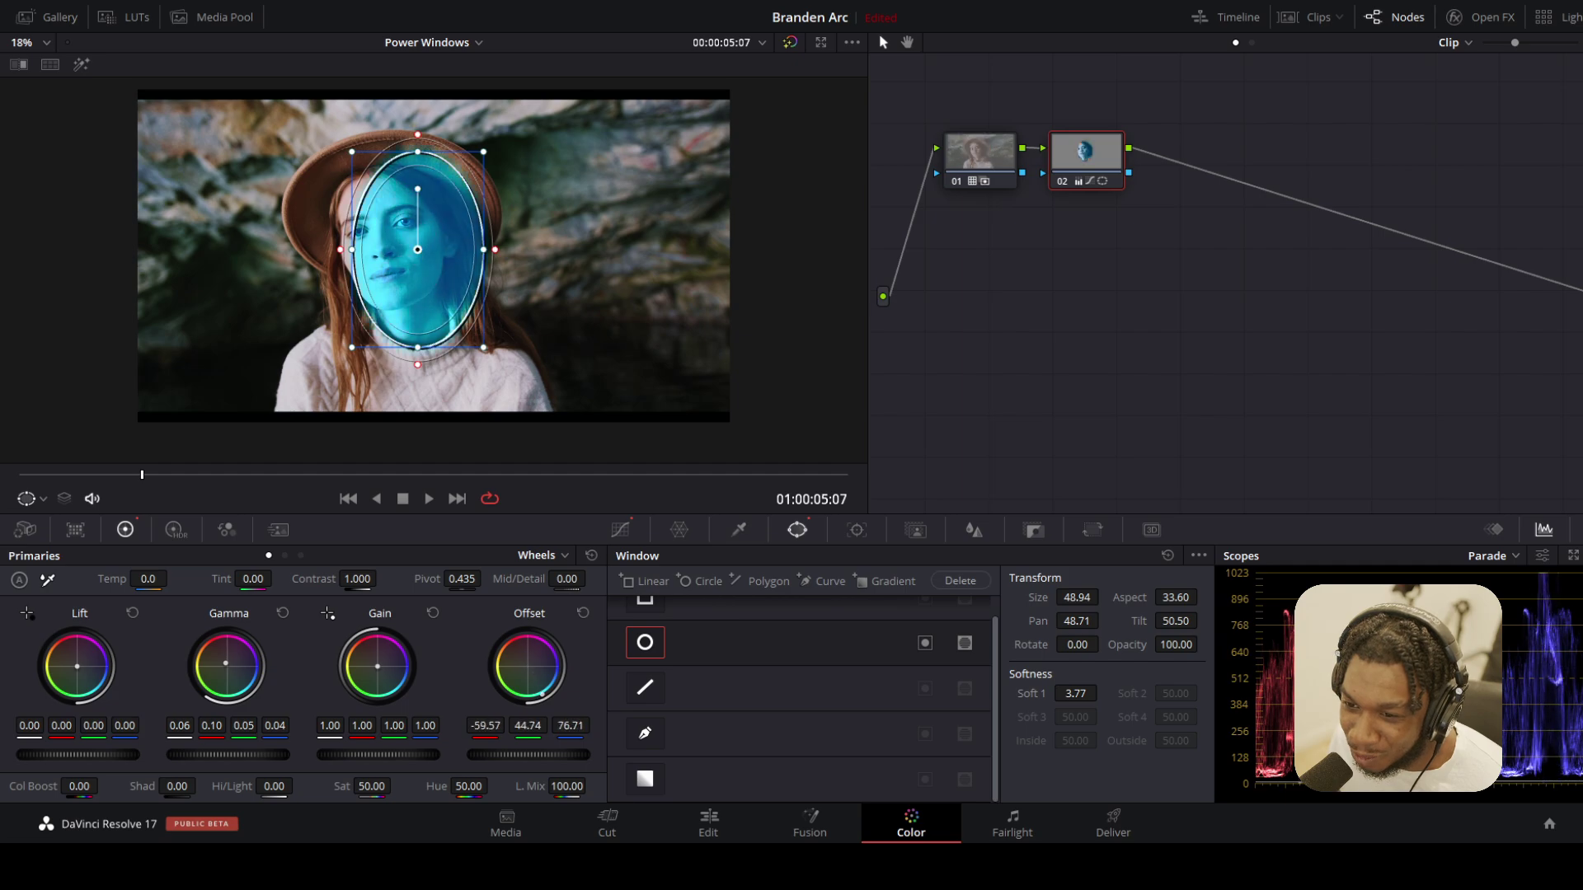
{"action": "left_click_drag", "start_coordinate": [96, 475], "coordinate": [21, 463]}
{"action": "key", "text": "space"}
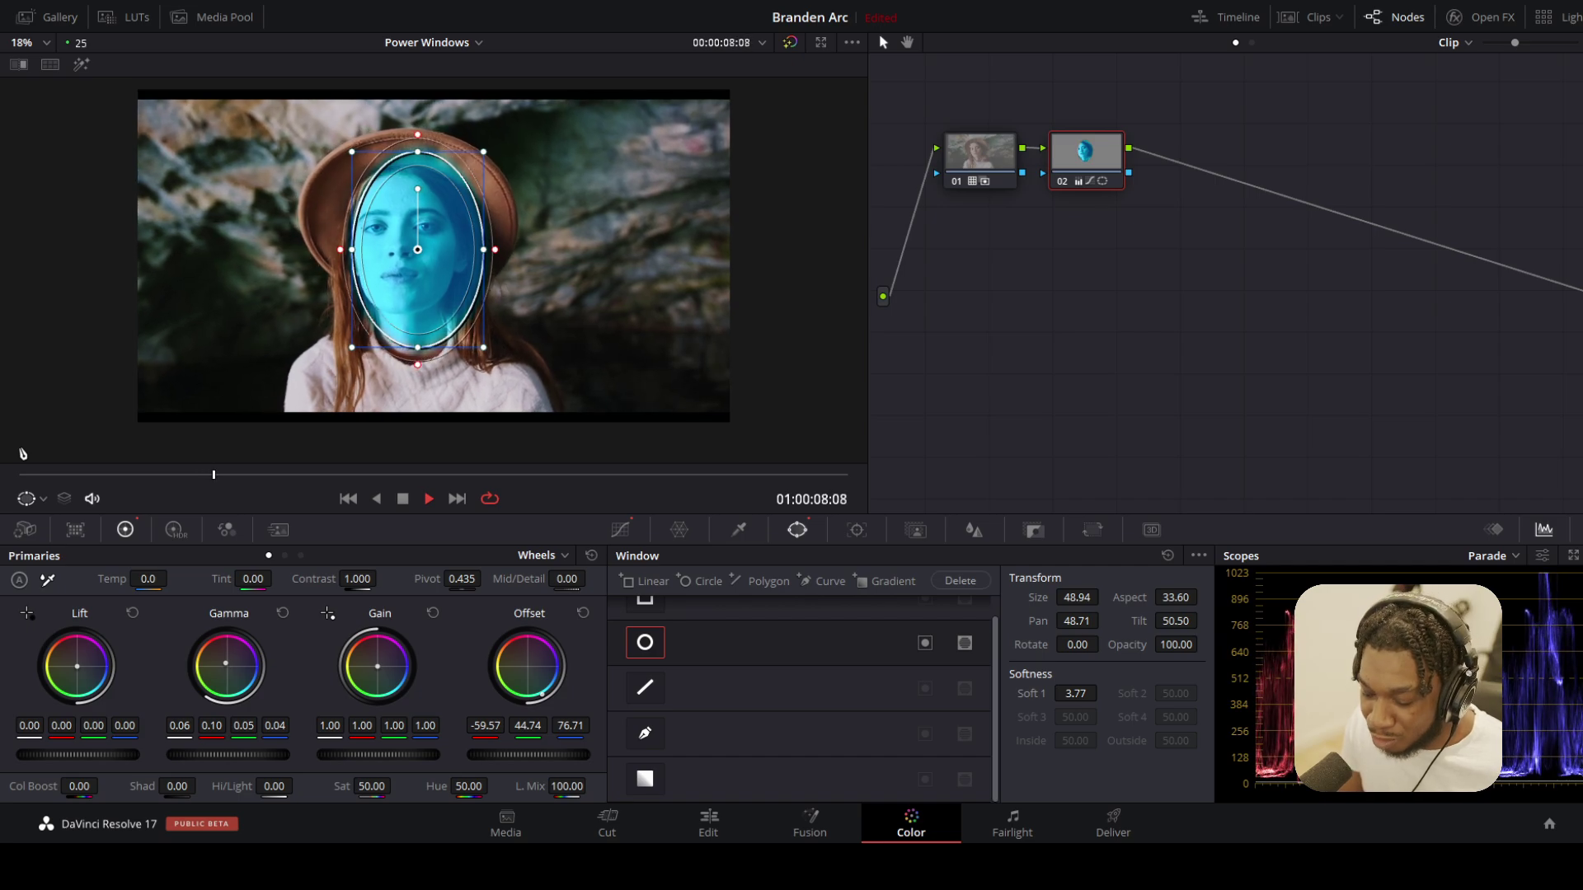
{"action": "key", "text": "space"}
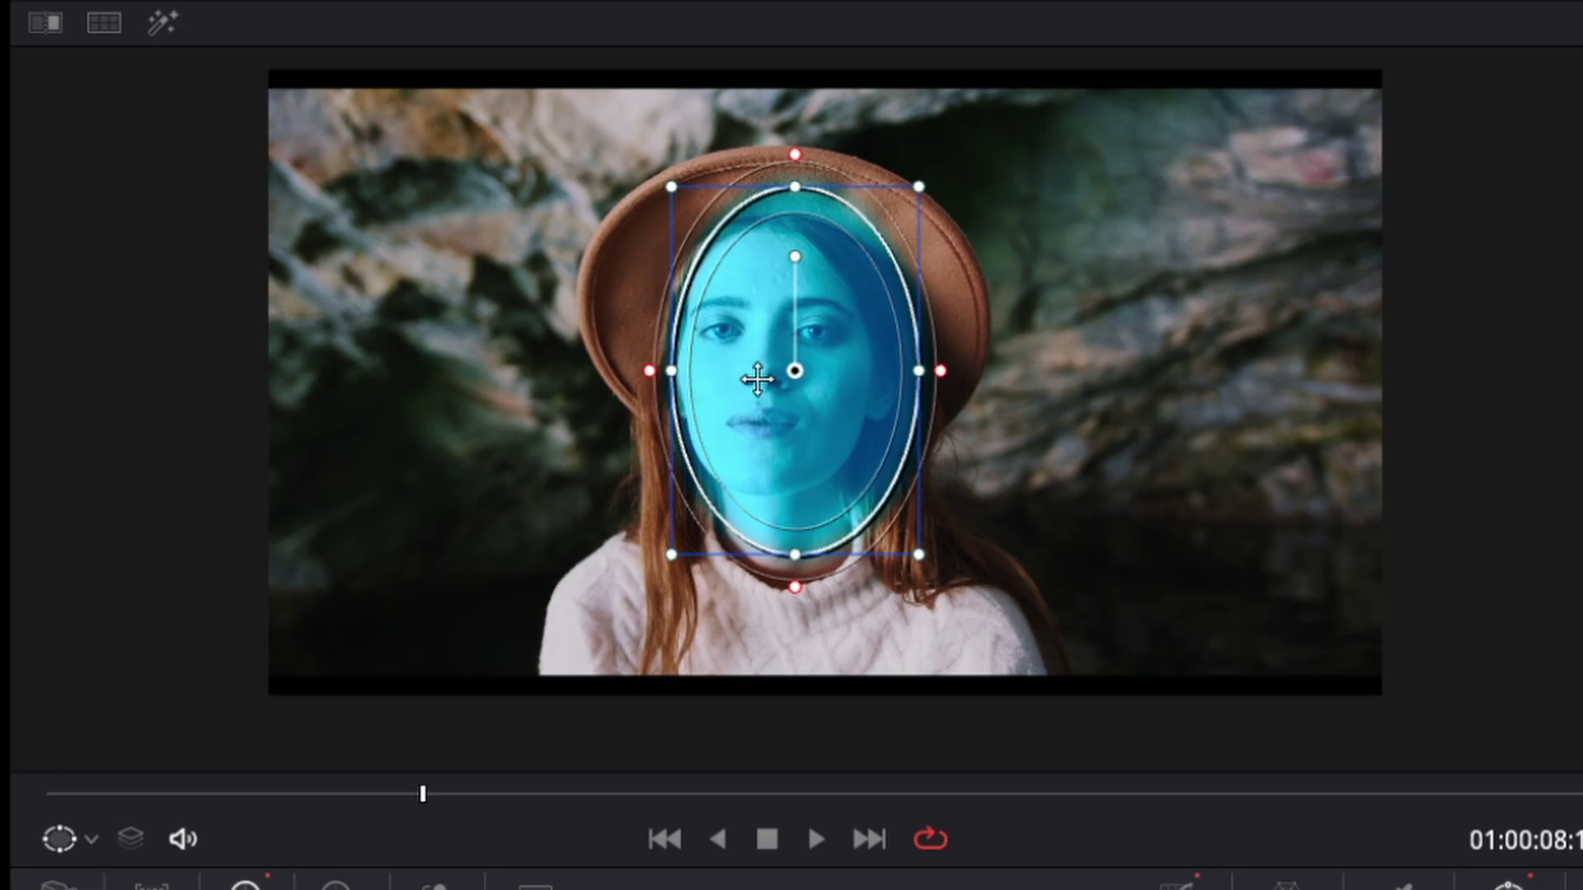
Reposition the oval by hand over the face at Pan 48.51 and Tilt 49.96, and play the clip to check the alignment
{"action": "left_click_drag", "start_coordinate": [417, 250], "coordinate": [410, 250]}
{"action": "left_click_drag", "start_coordinate": [781, 371], "coordinate": [793, 385]}
{"action": "key", "text": "space"}
{"action": "key", "text": "space"}
{"action": "key", "text": "space"}
{"action": "key", "text": "space"}
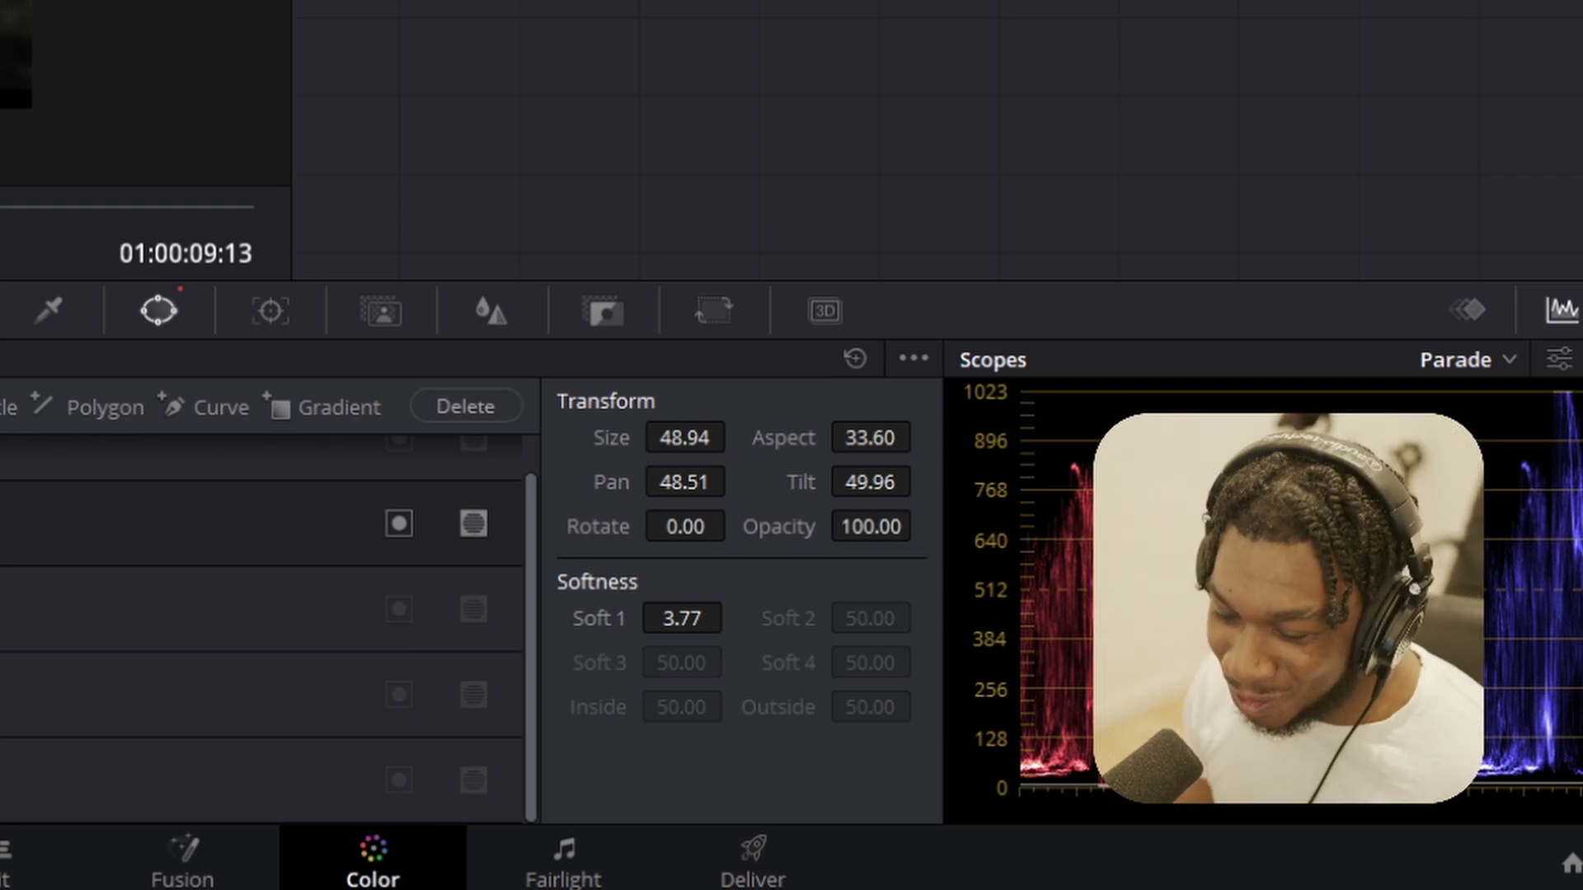
Reset the face's Offset tint and open the Tracker with the playhead on the clip's first frame
{"action": "left_click_drag", "start_coordinate": [247, 475], "coordinate": [10, 472]}
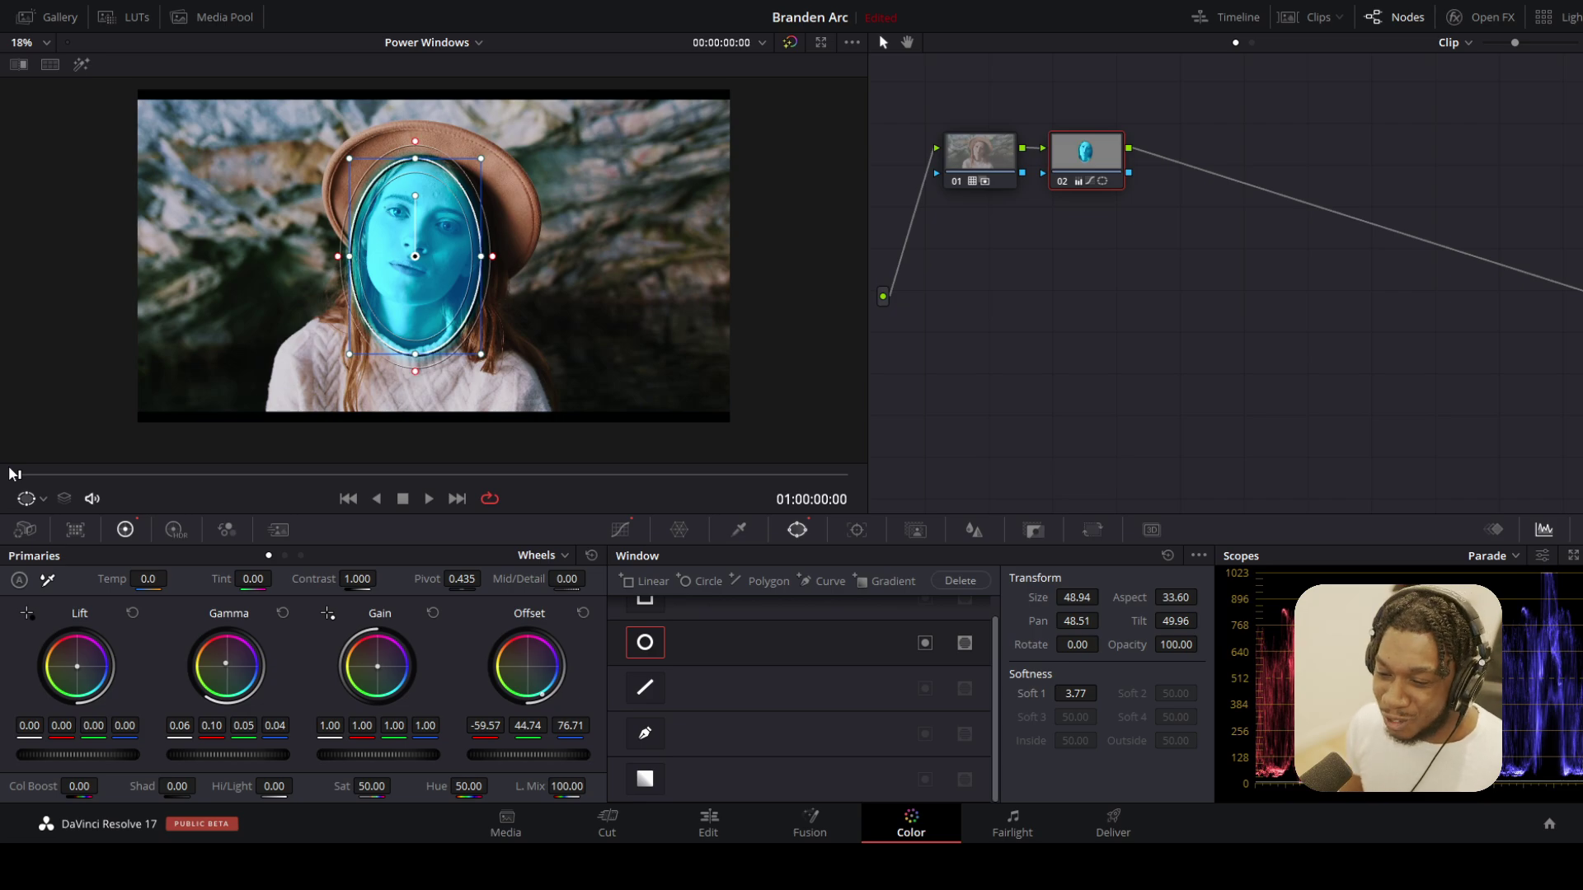
{"action": "double_click", "coordinate": [517, 630]}
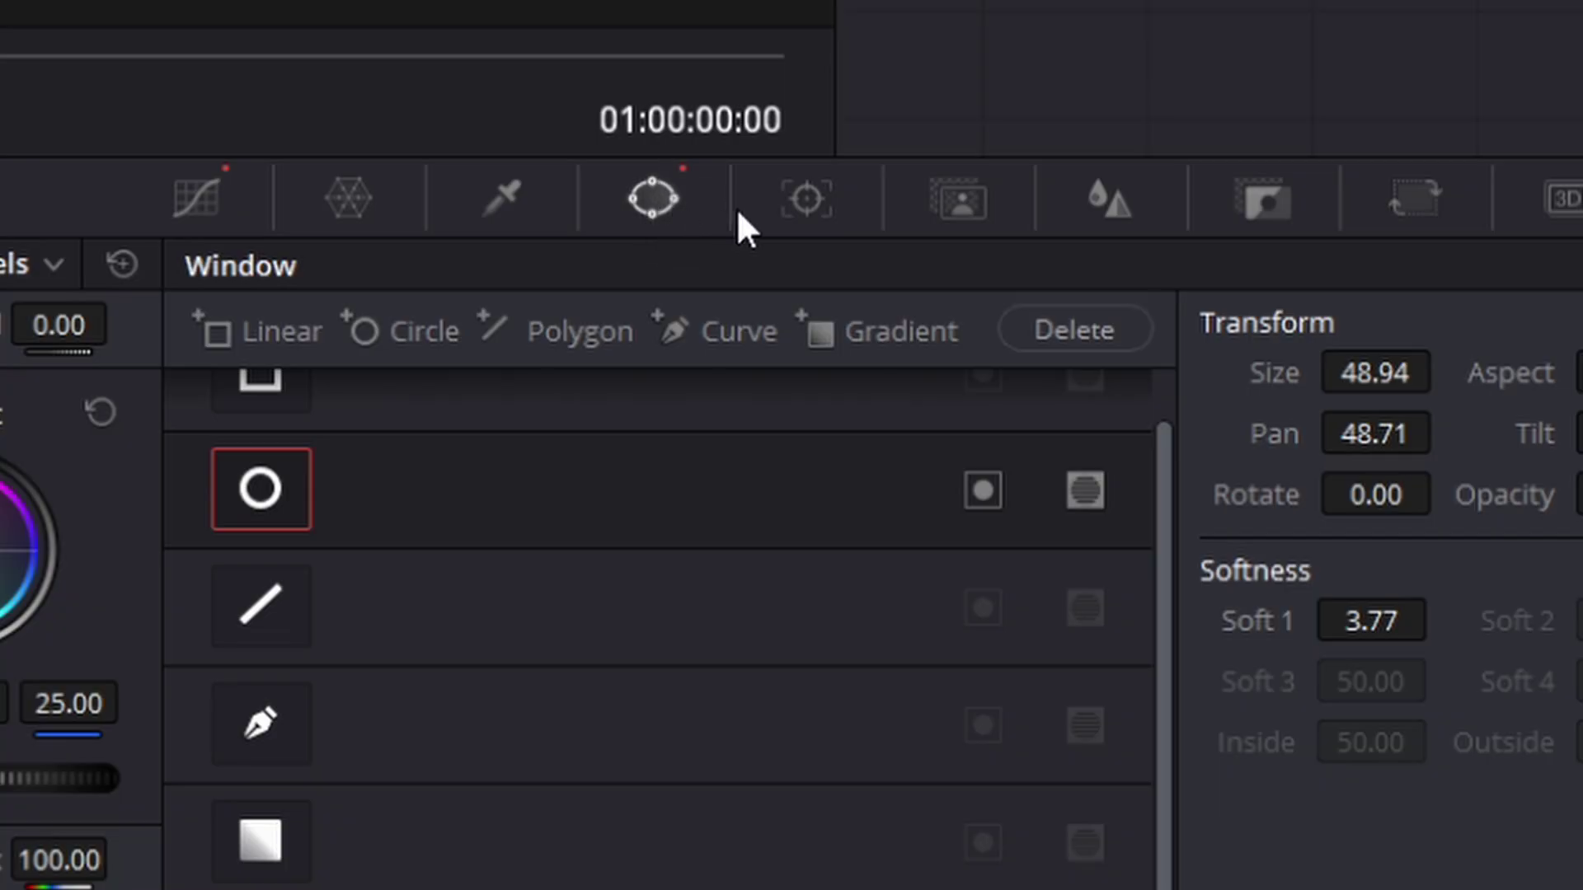
{"action": "left_click", "coordinate": [804, 202]}
{"action": "left_click", "coordinate": [51, 476]}
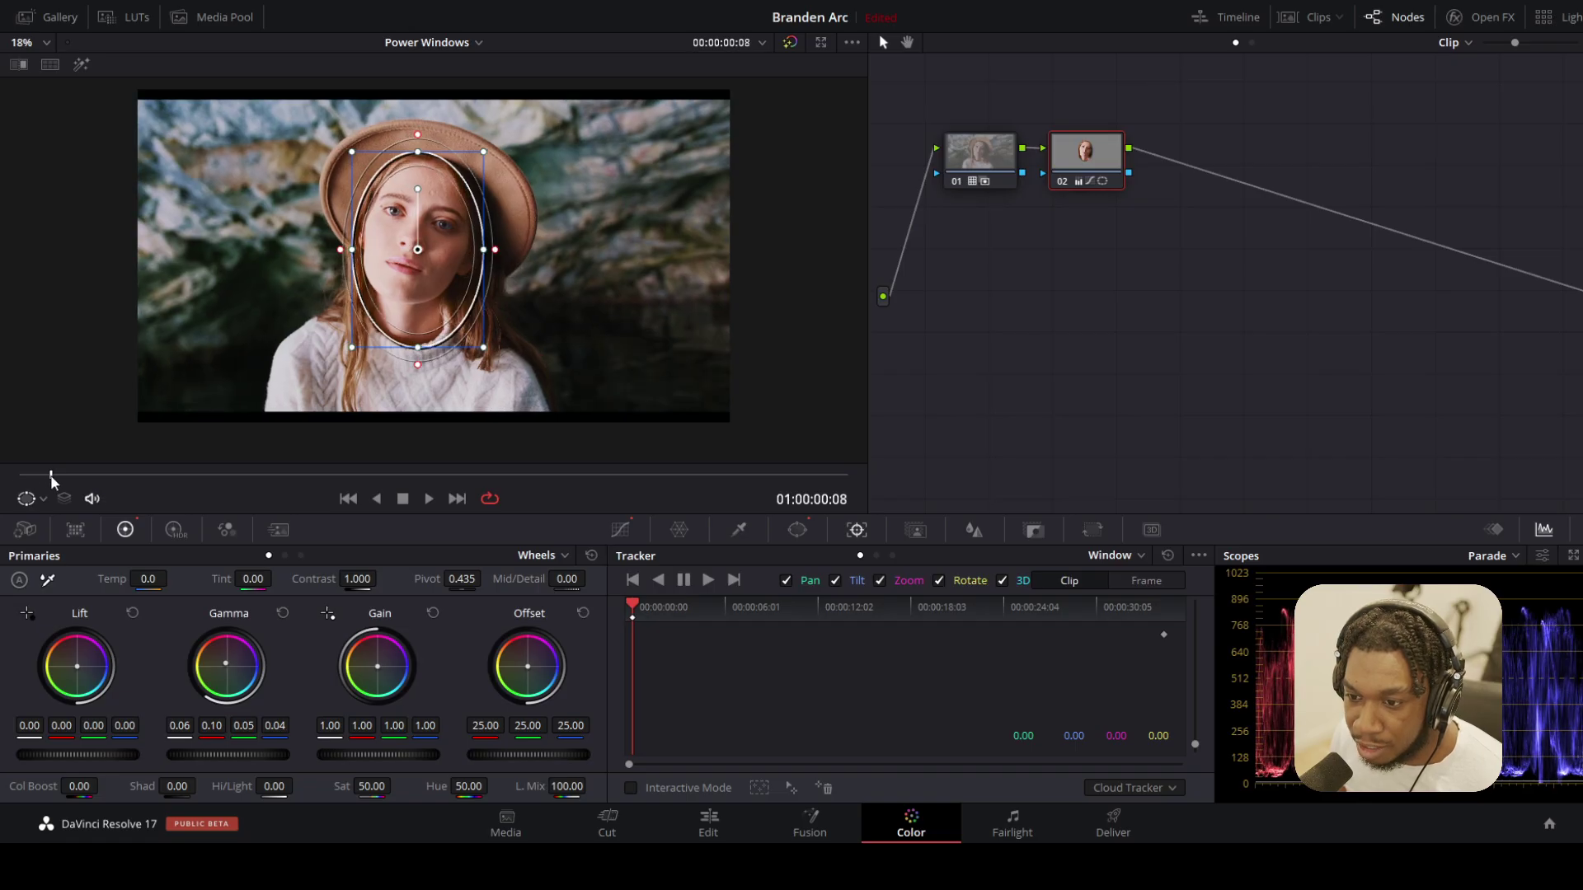
{"action": "left_click_drag", "start_coordinate": [51, 482], "coordinate": [10, 479]}
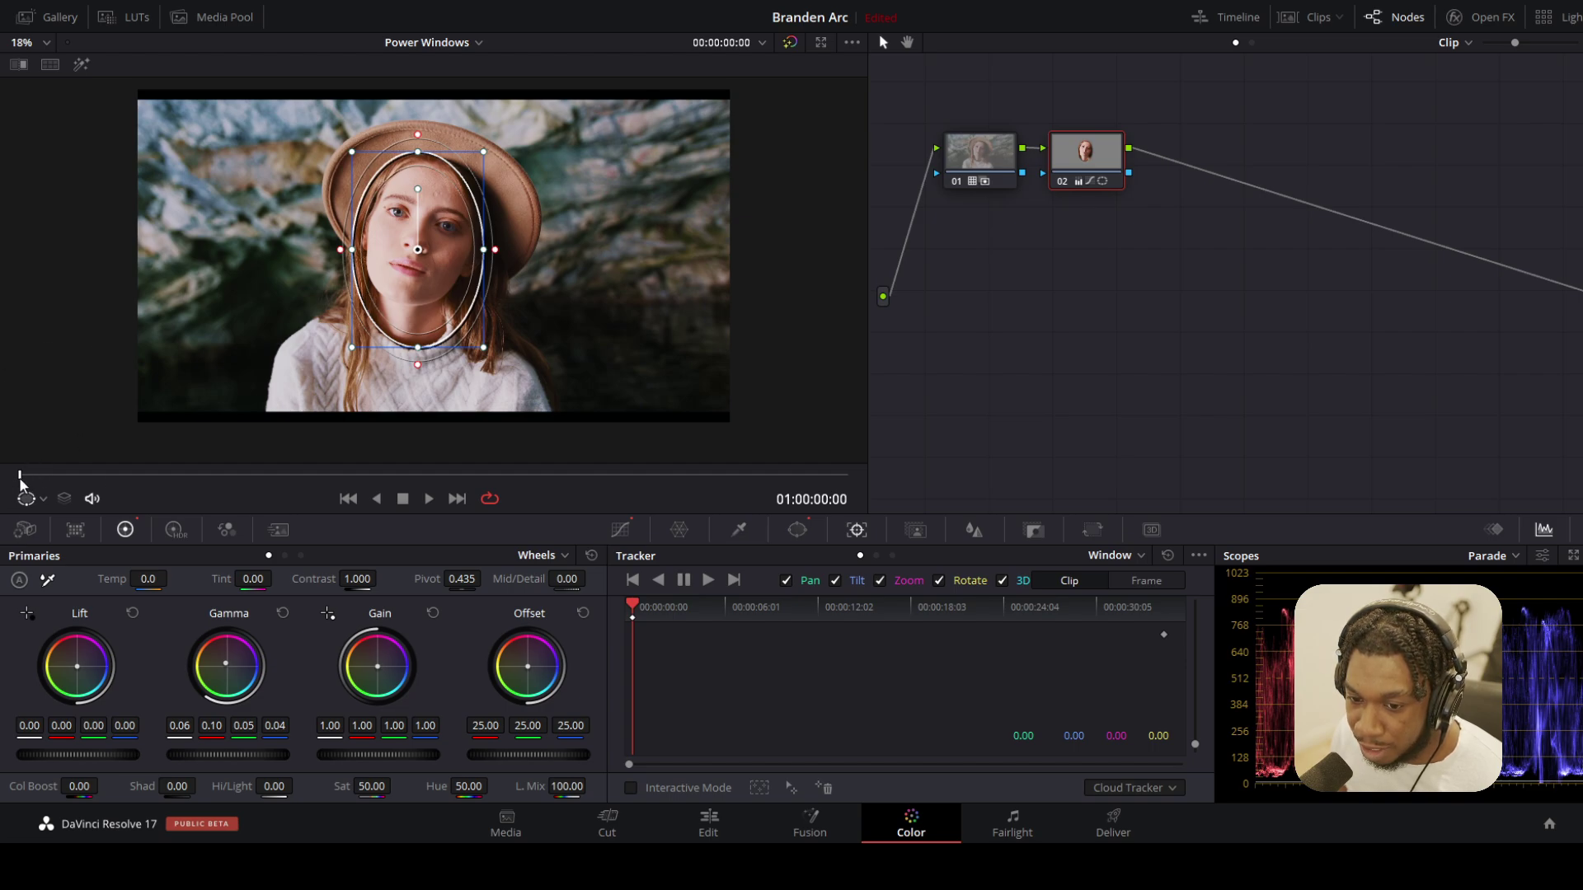
Compare node 02 off and on, and track the oval window forward using Pan, Tilt, Zoom, Rotate and 3D
{"action": "key", "text": "ctrl+d"}
{"action": "key", "text": "ctrl+d"}
{"action": "key", "text": "ctrl+d"}
{"action": "key", "text": "ctrl+d"}
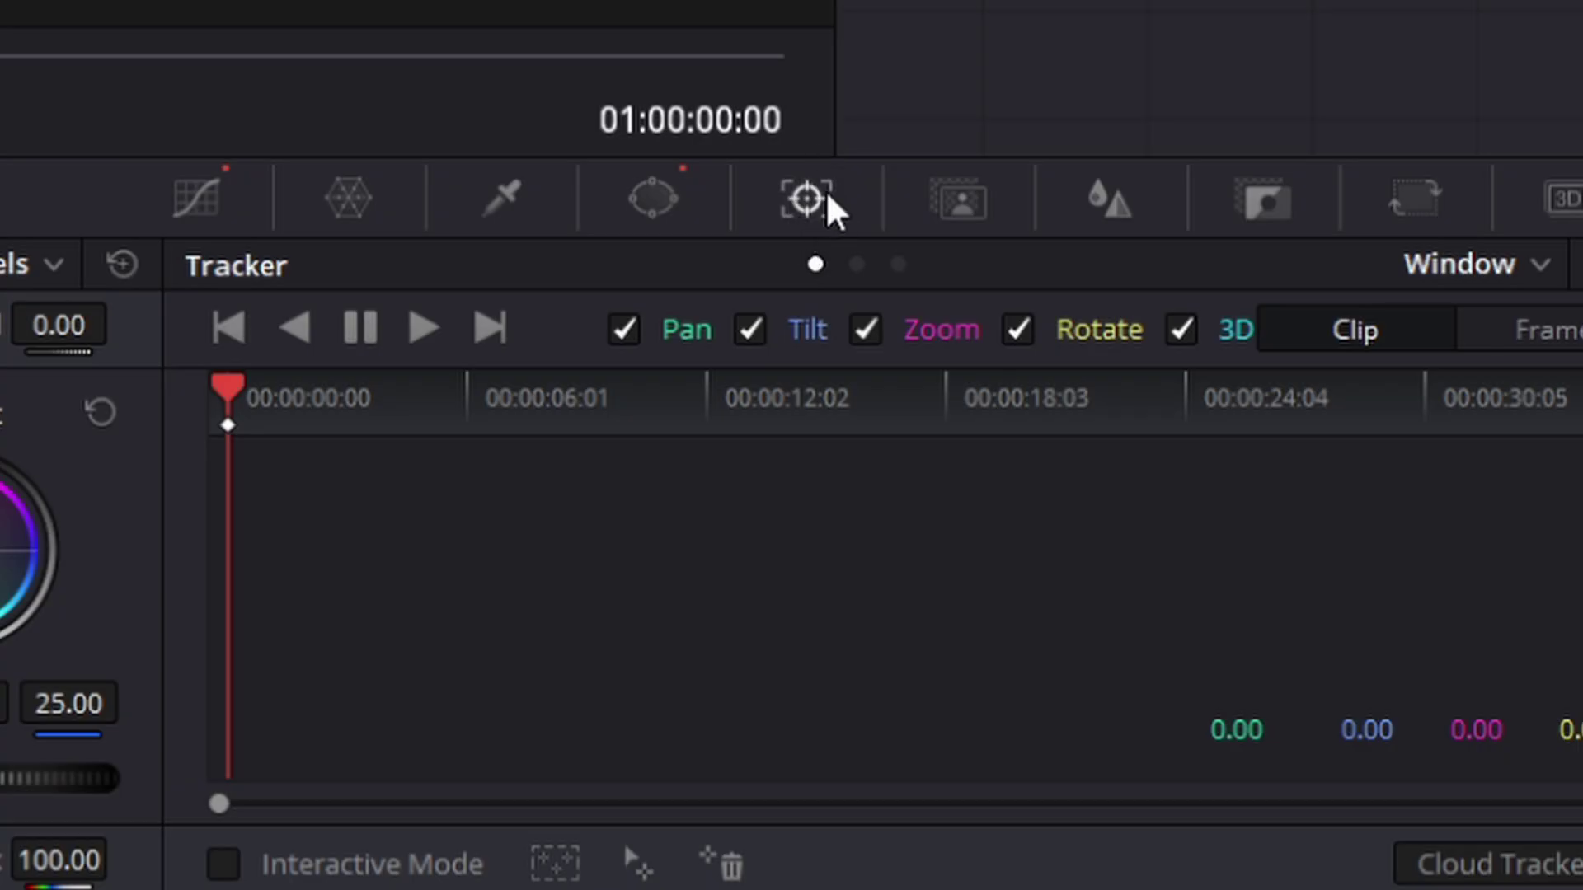
{"action": "left_click", "coordinate": [681, 197]}
{"action": "left_click", "coordinate": [800, 204]}
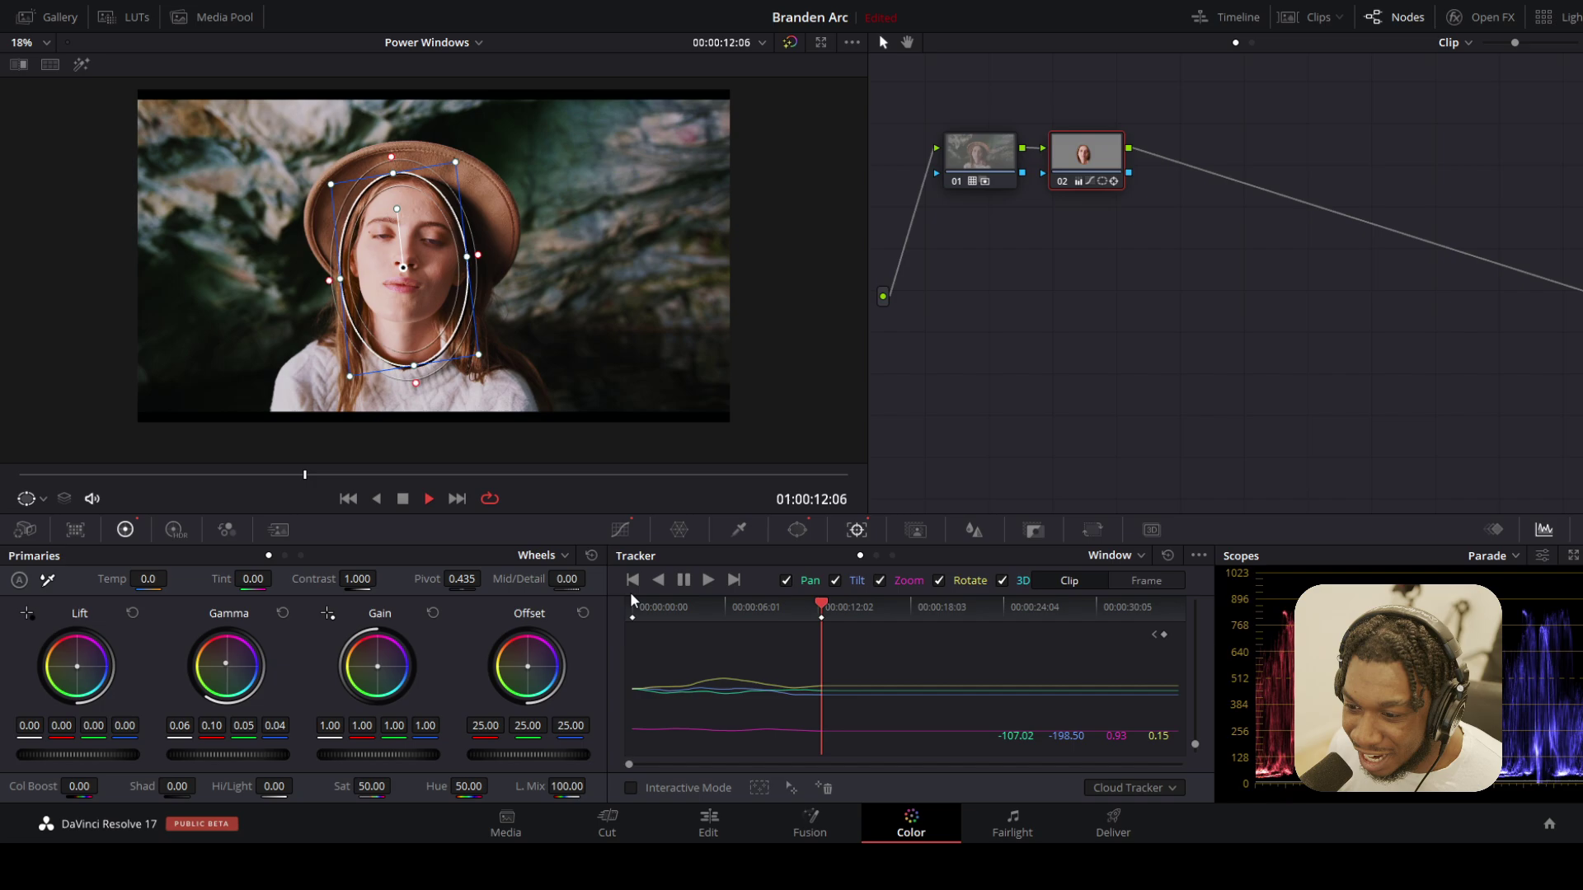
Check the tracked window from the first frame with a temporary Offset tint, and compare node 02 off and on
{"action": "left_click", "coordinate": [632, 606]}
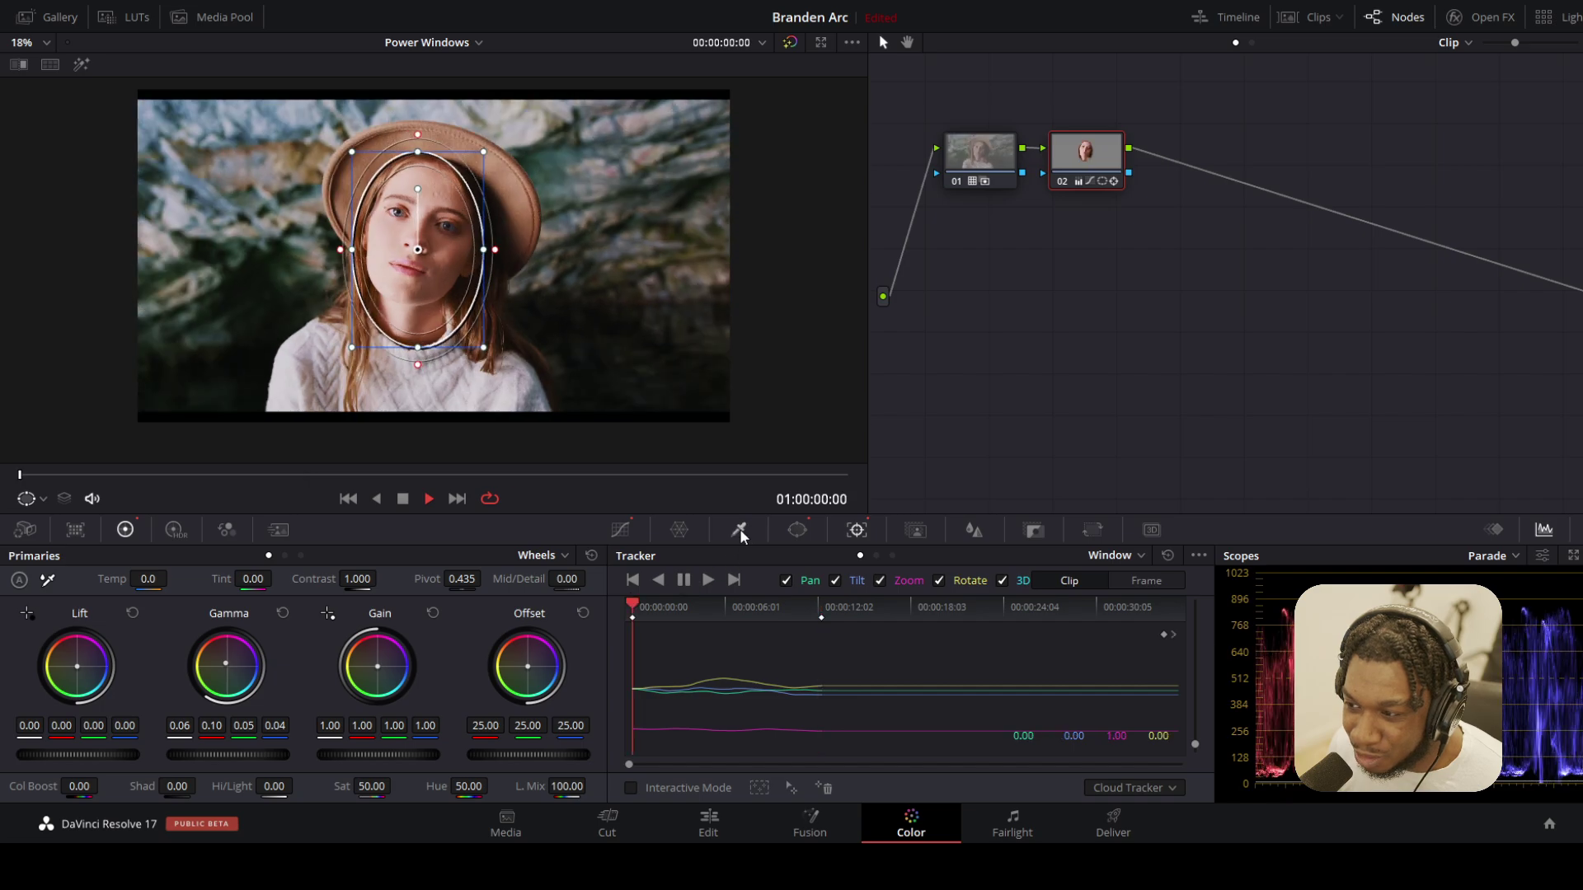
{"action": "left_click_drag", "start_coordinate": [532, 666], "coordinate": [551, 686]}
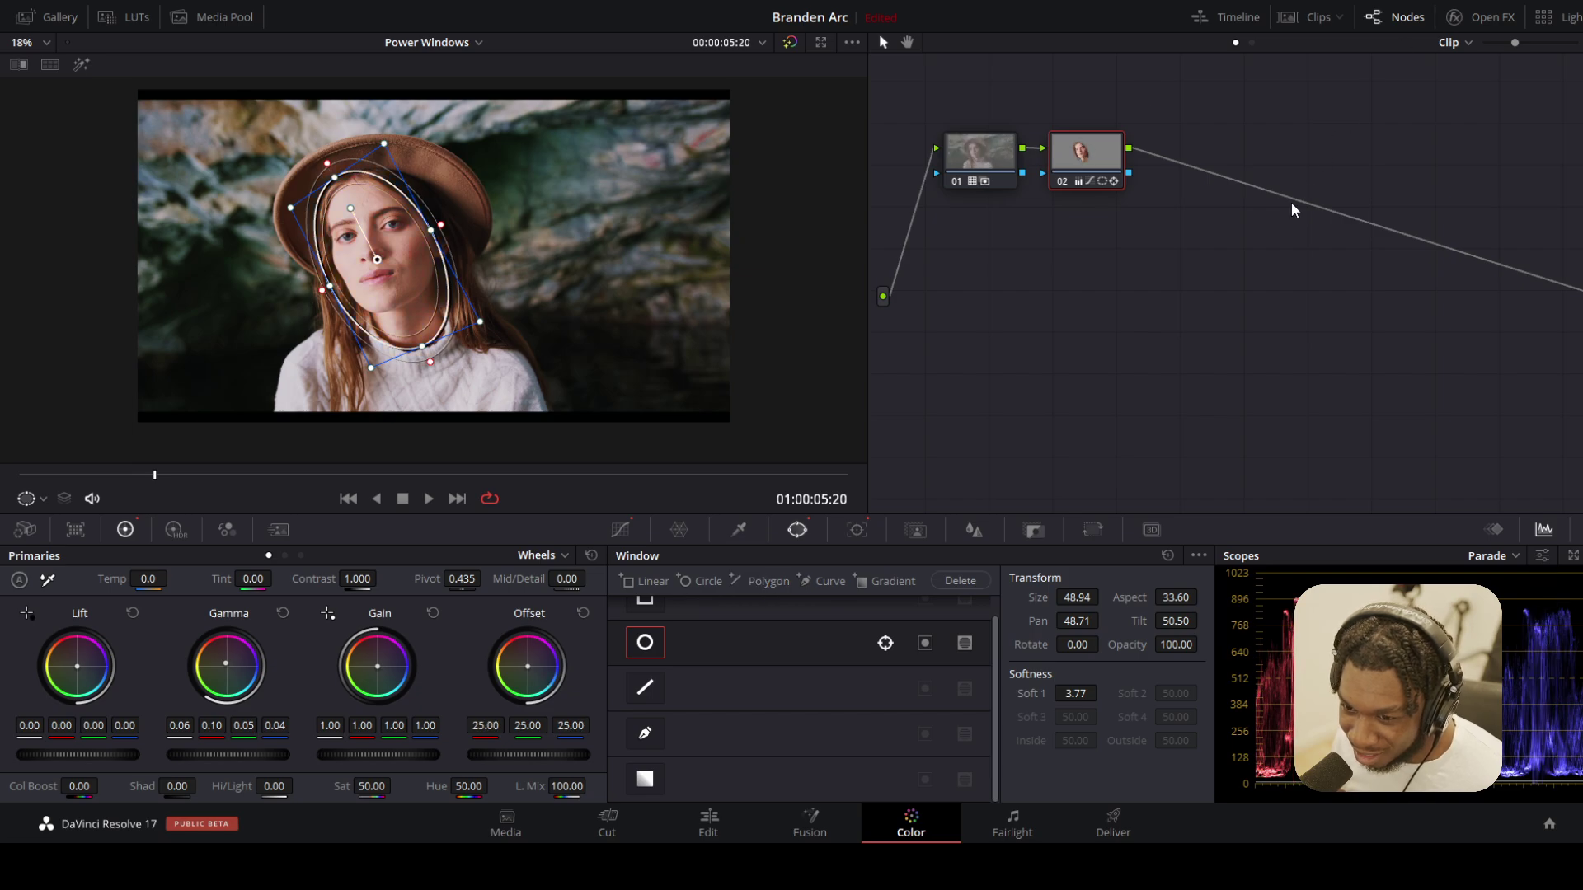
{"action": "key", "text": "ctrl+d"}
{"action": "key", "text": "ctrl+d"}
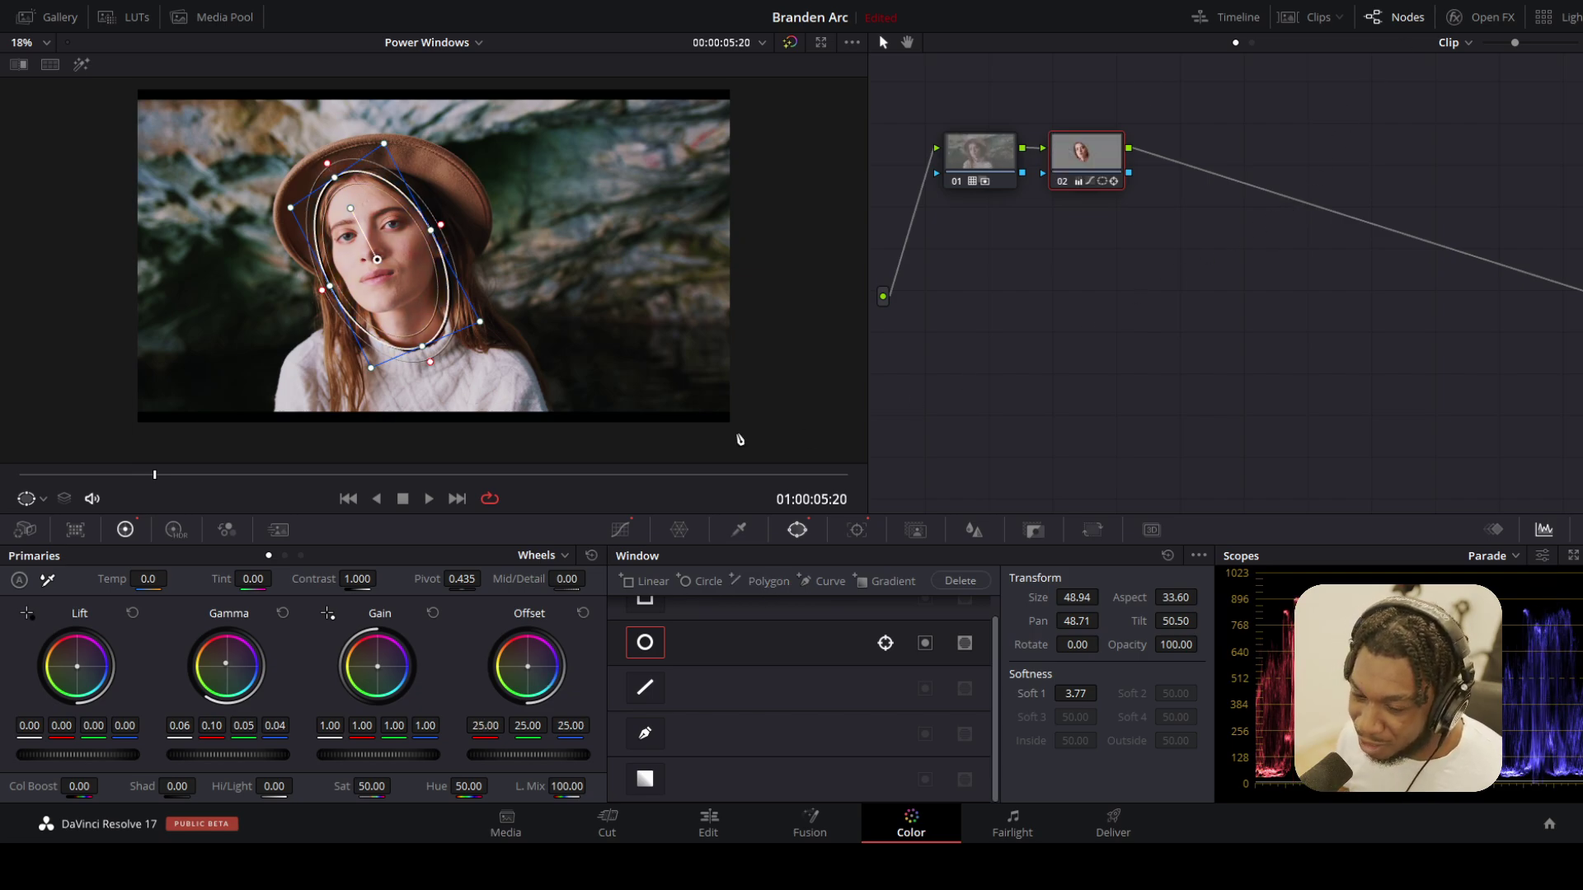
Replay the clip from 00:00:01:18 to examine how the tracked oval follows the face, and check the viewer overlay options
{"action": "left_click_drag", "start_coordinate": [94, 476], "coordinate": [59, 474]}
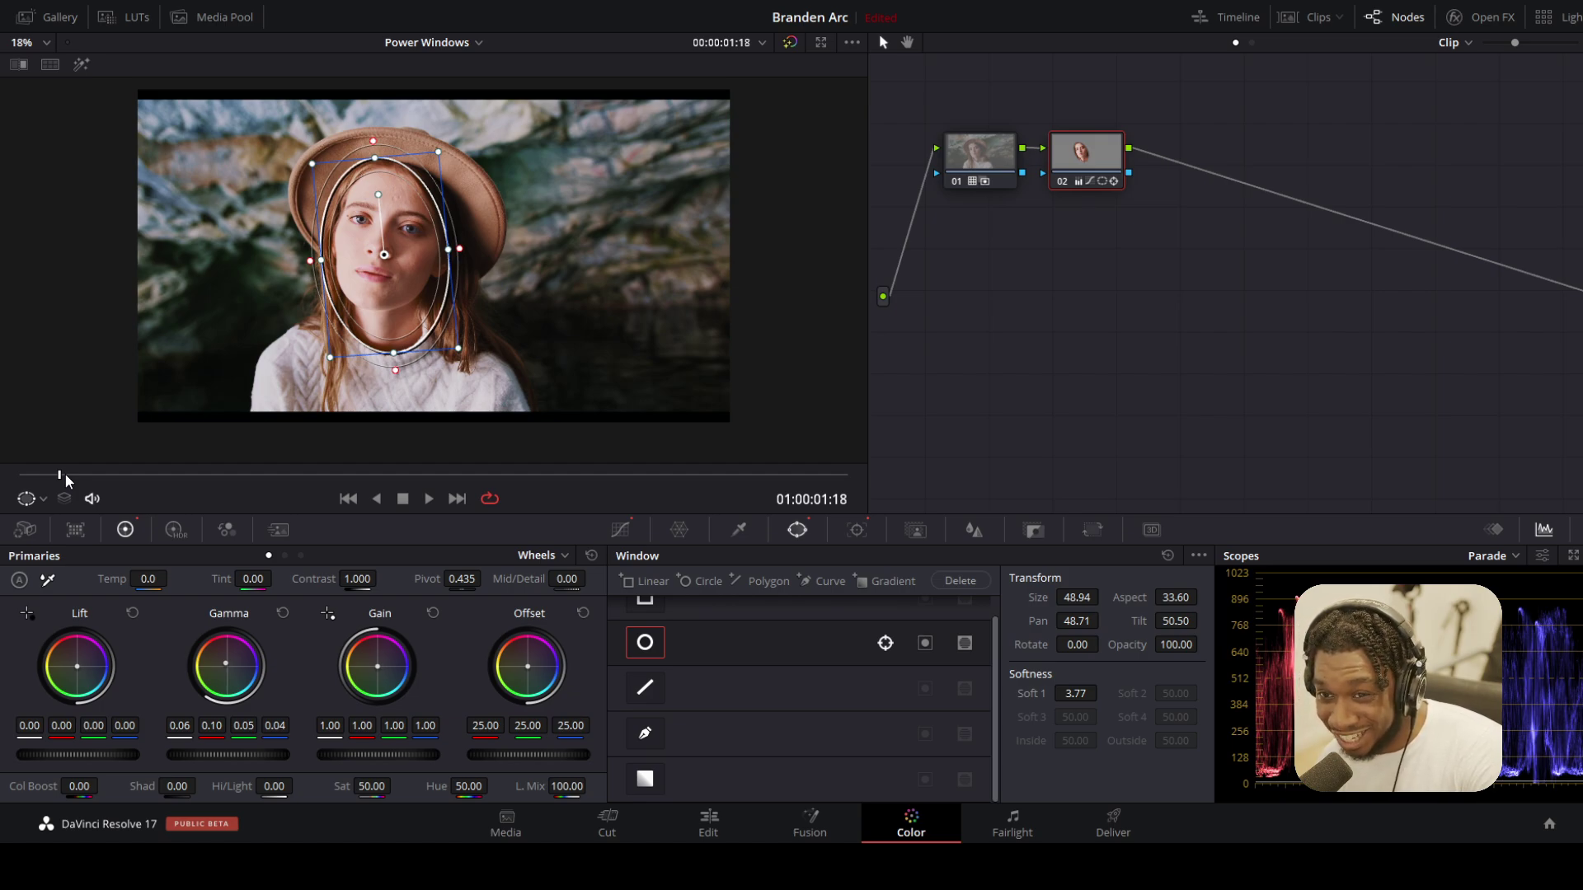
{"action": "key", "text": "space"}
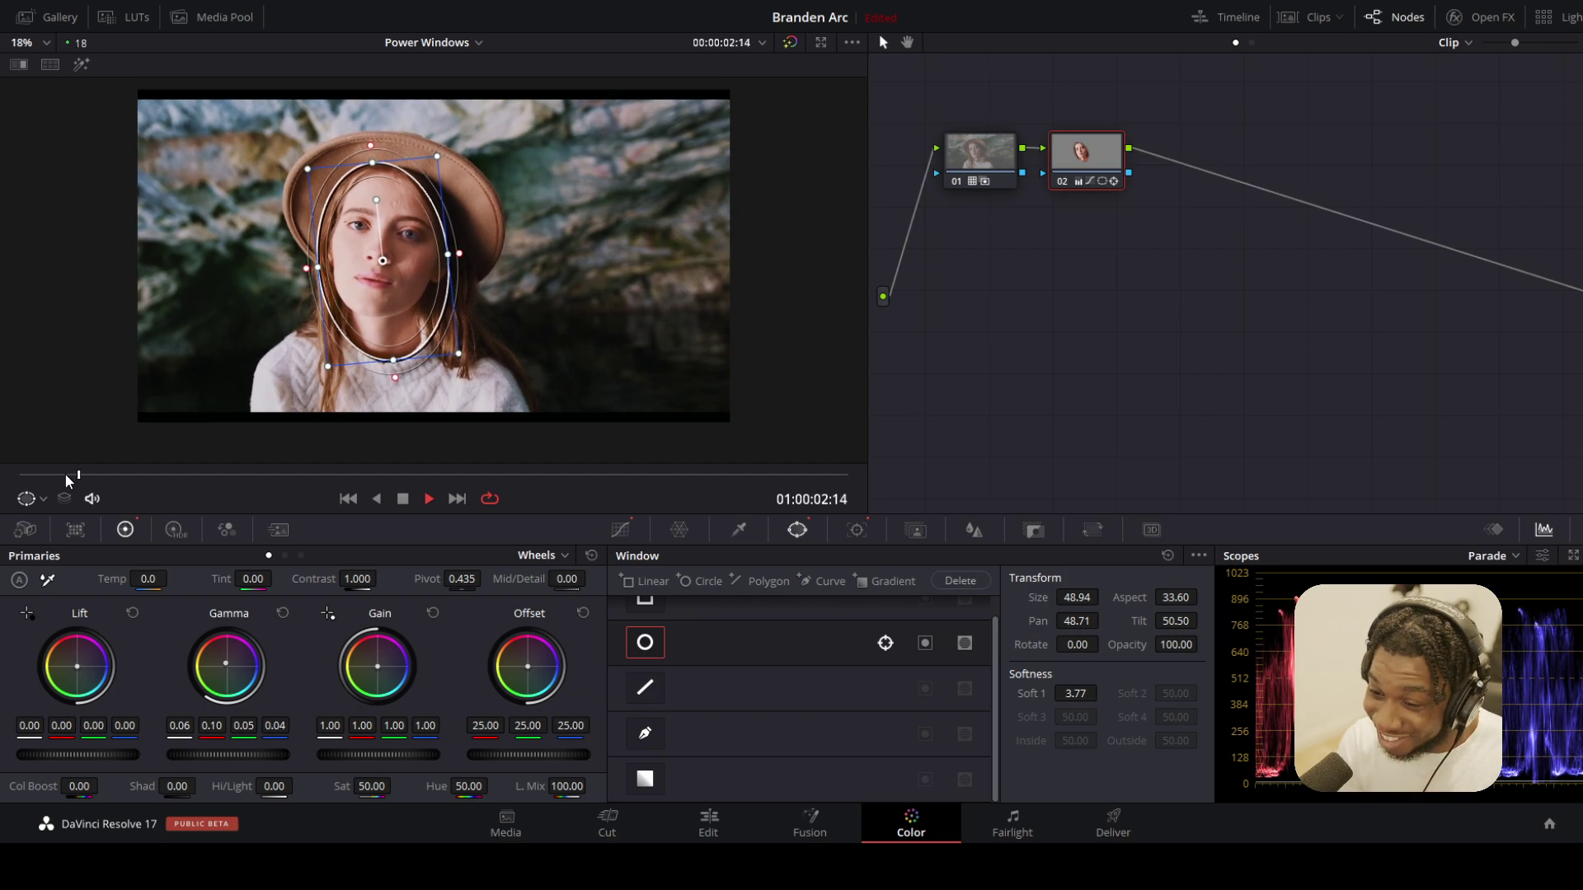
{"action": "key", "text": "space"}
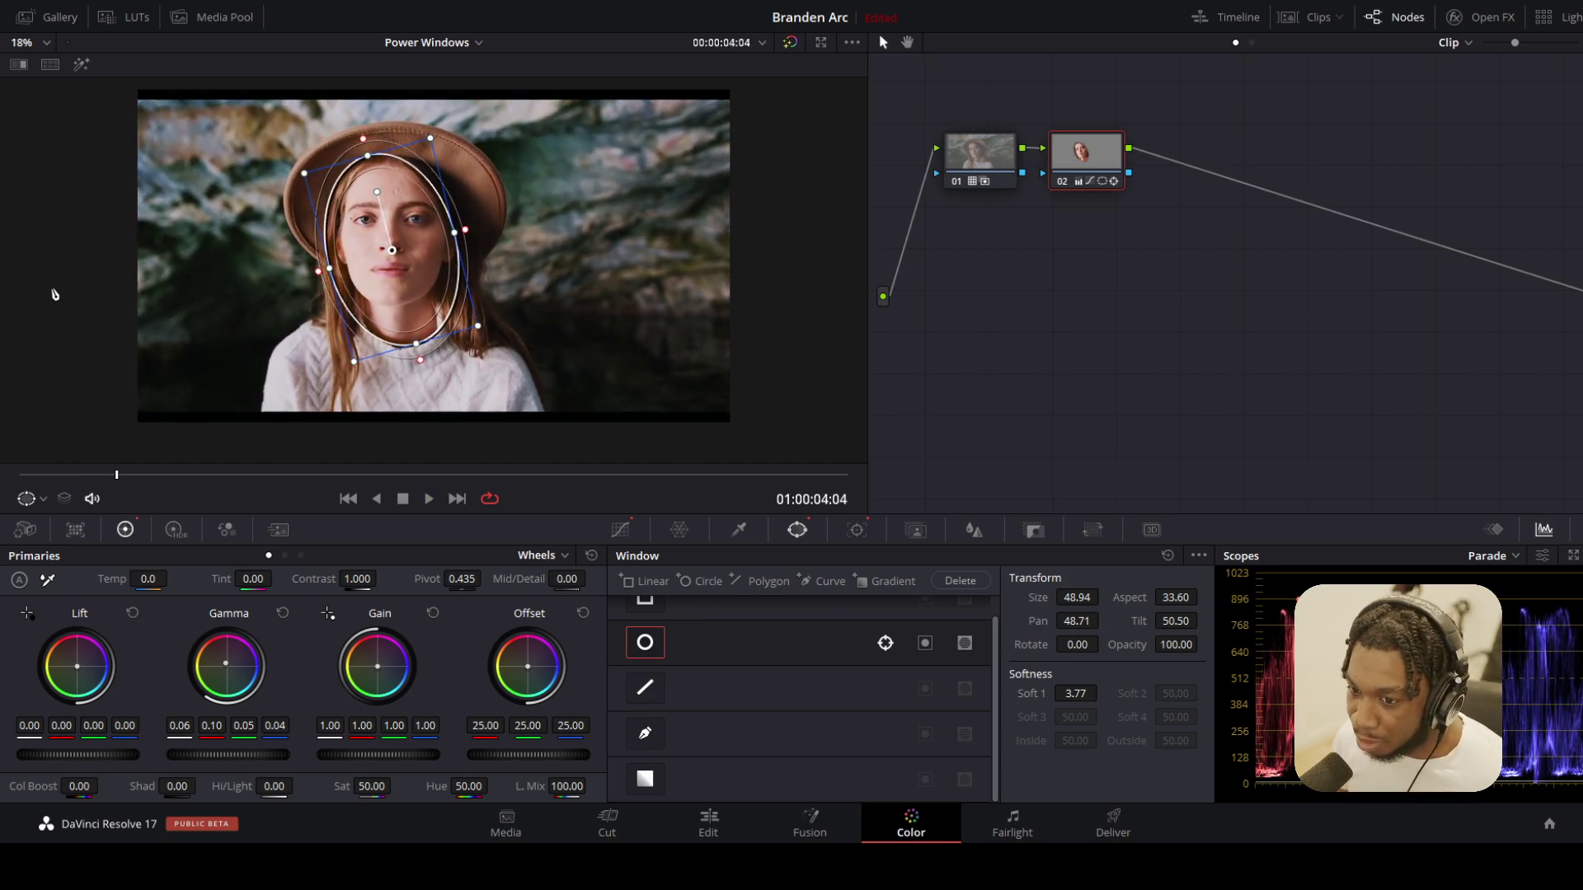
{"action": "left_click", "coordinate": [43, 498]}
{"action": "left_click", "coordinate": [74, 570]}
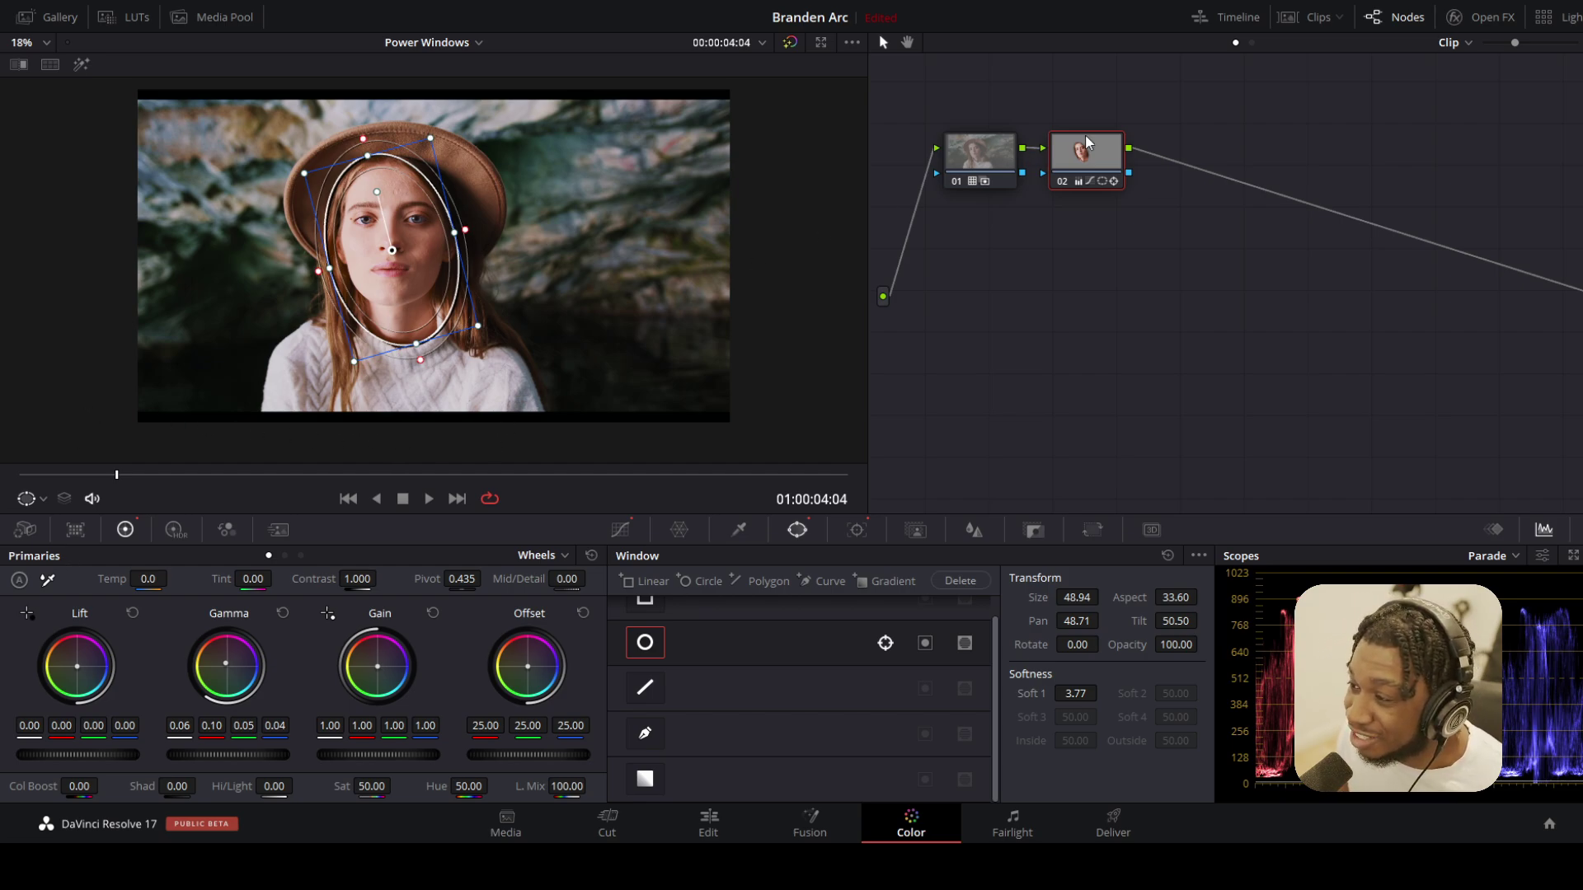
Open clip 02 with the walking couple, play it through, and park the playhead at 00:00:10:07
{"action": "left_click", "coordinate": [1311, 18]}
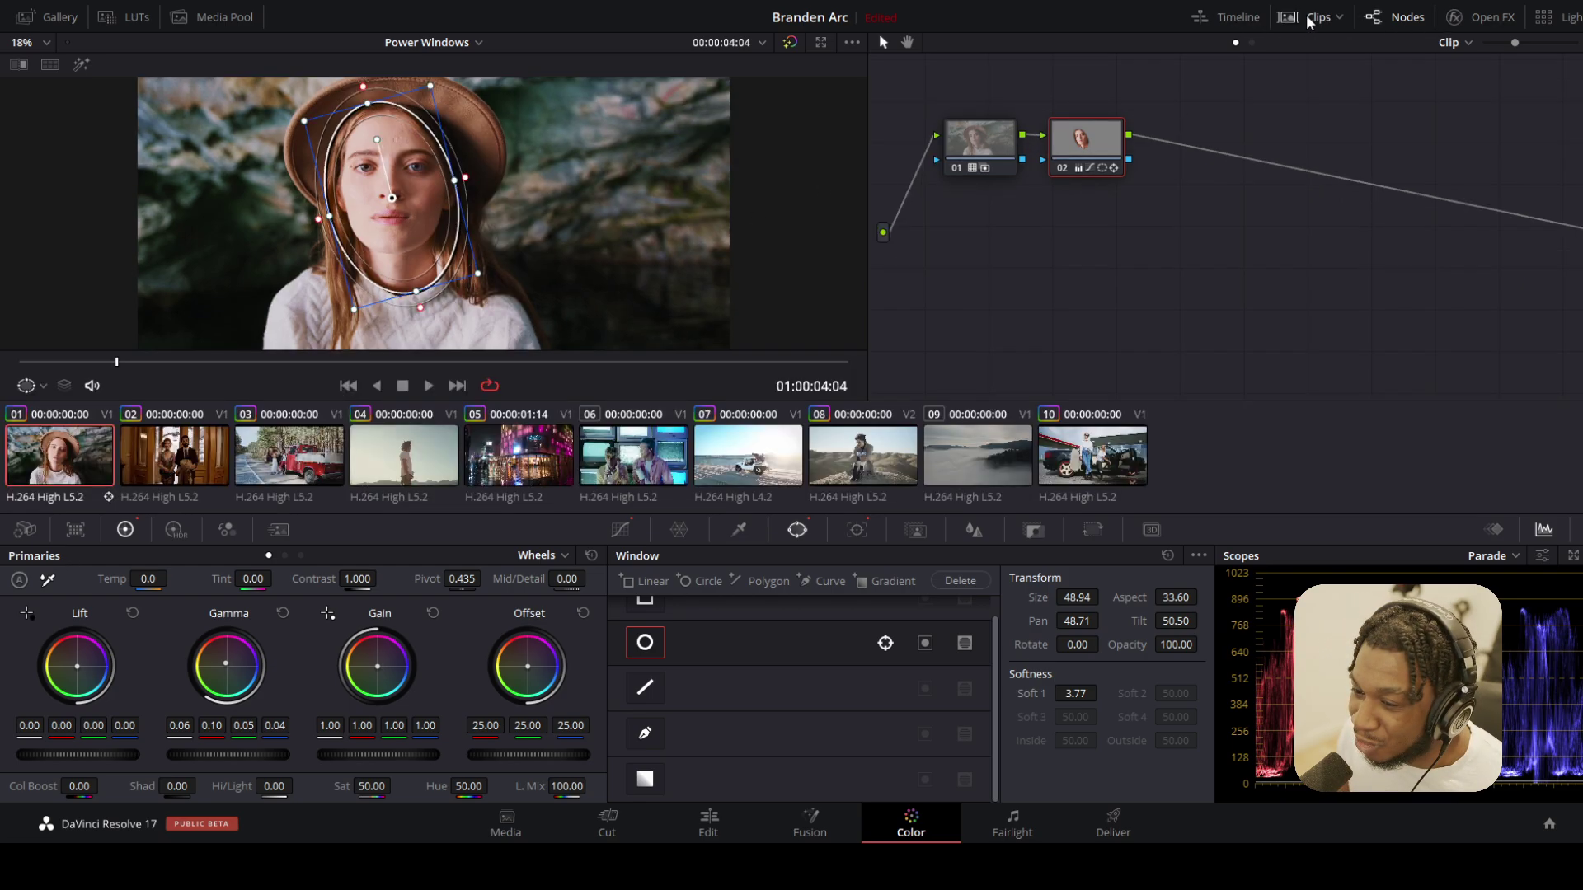
{"action": "left_click", "coordinate": [145, 462]}
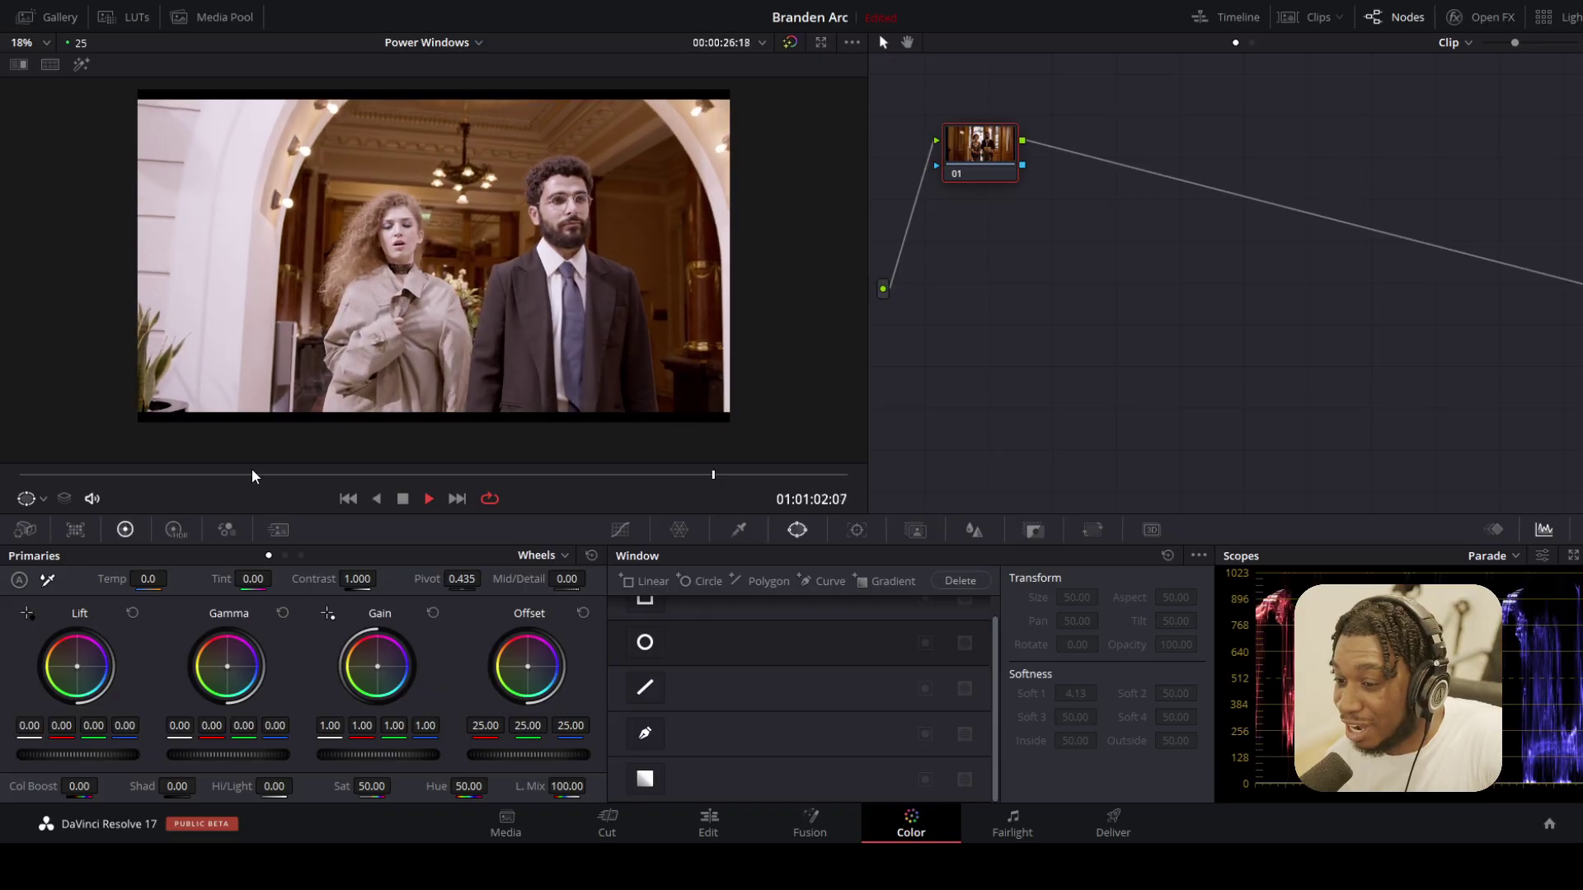
{"action": "key", "text": "space"}
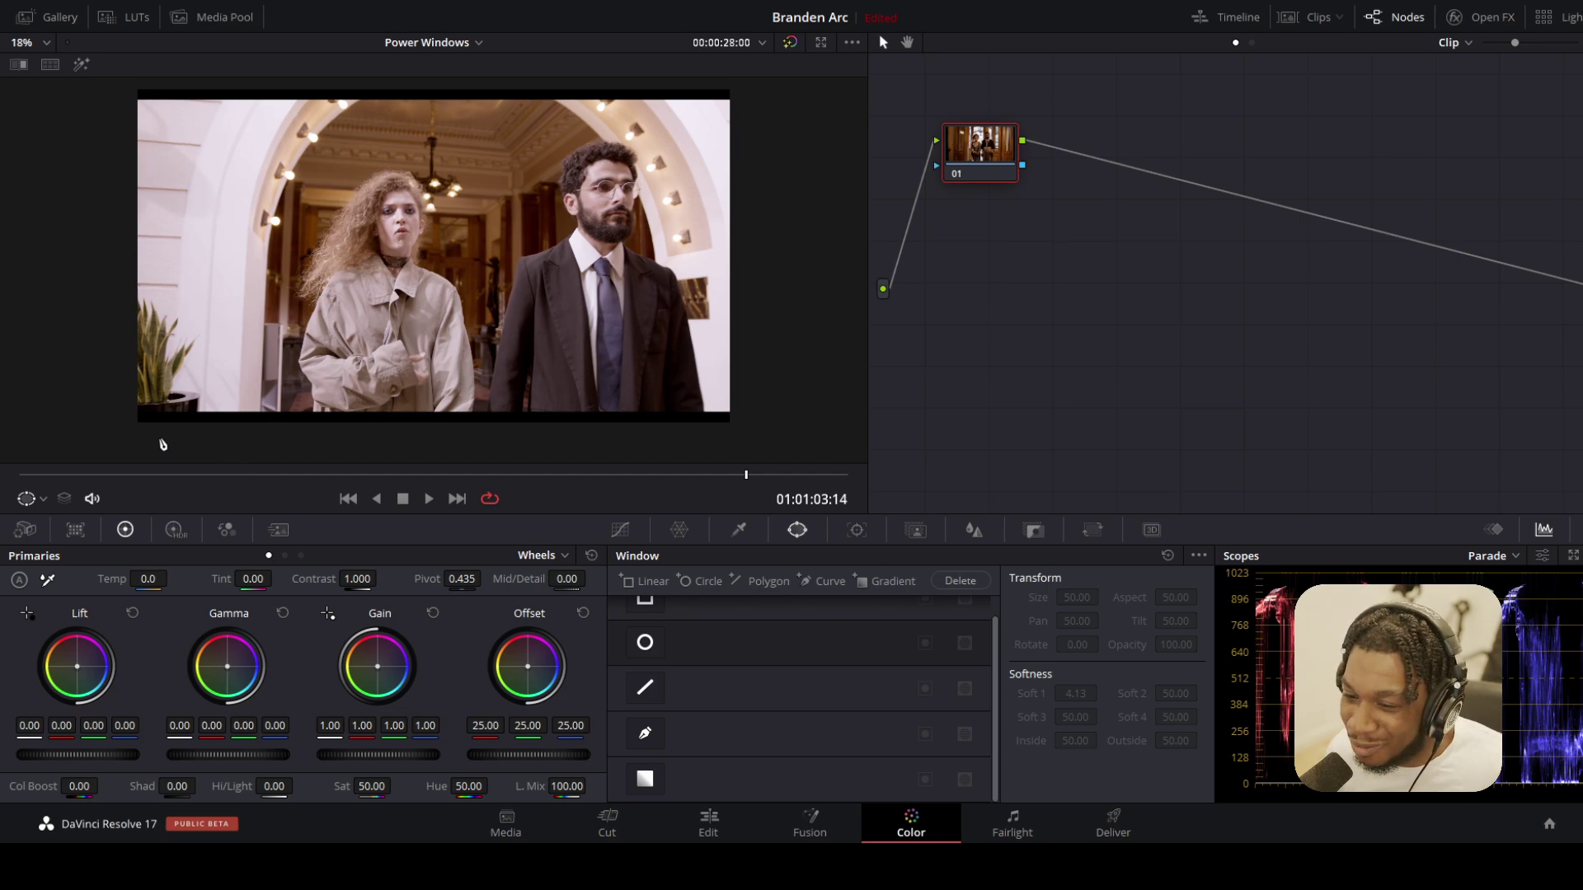
{"action": "left_click_drag", "start_coordinate": [165, 478], "coordinate": [286, 490]}
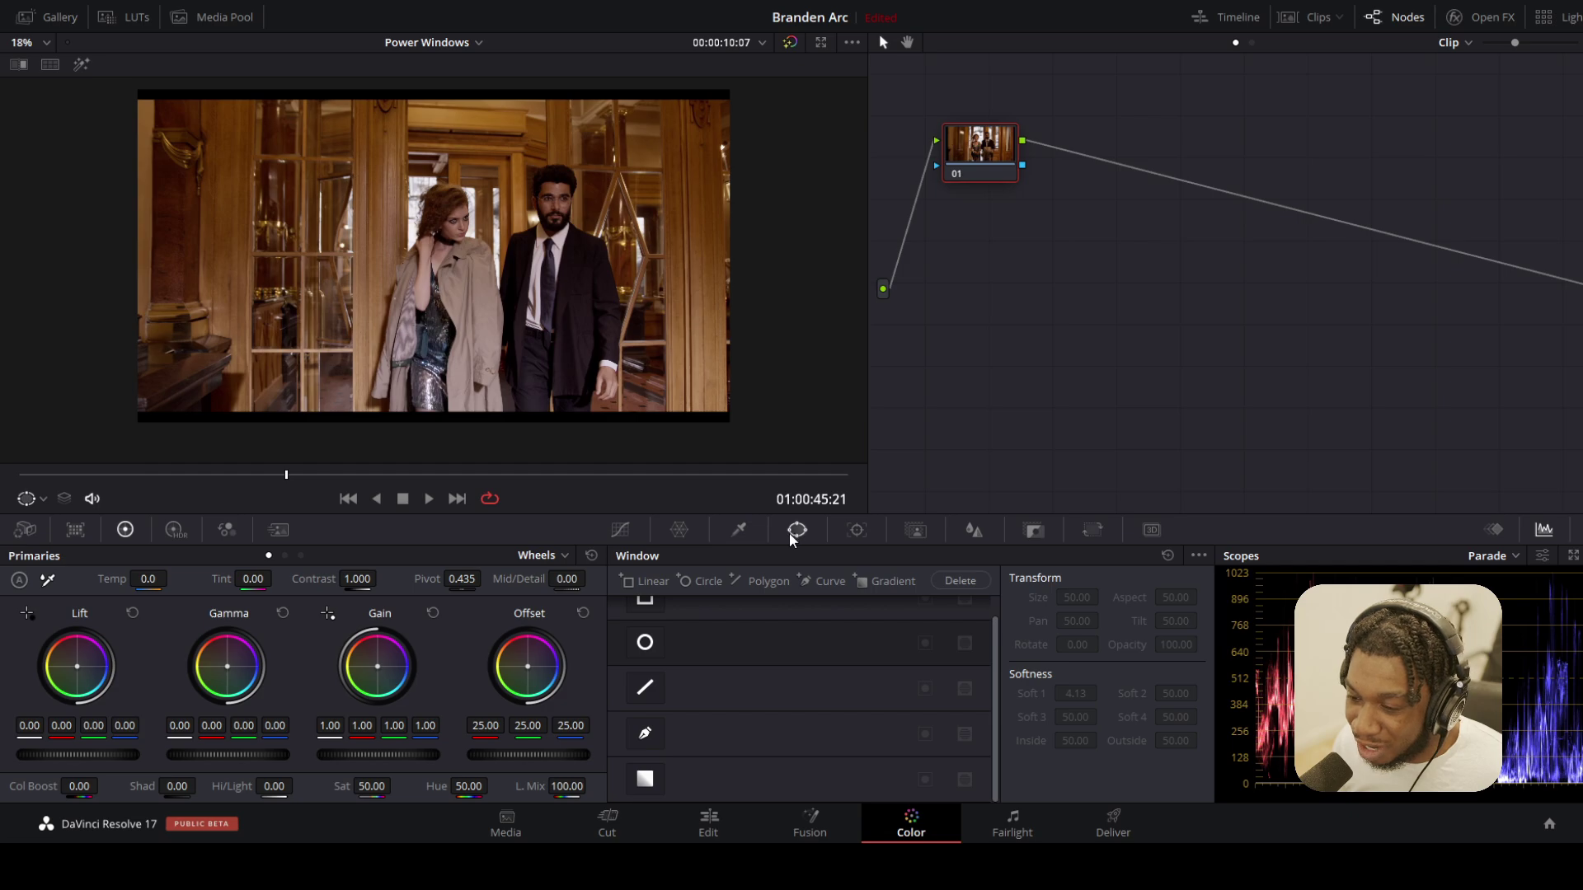
Add a circle window to node 01 and fit it around the man's face at Pan 59.66, Tilt 54.37 and Aspect 40.42
{"action": "left_click", "coordinate": [621, 530]}
{"action": "left_click", "coordinate": [797, 530]}
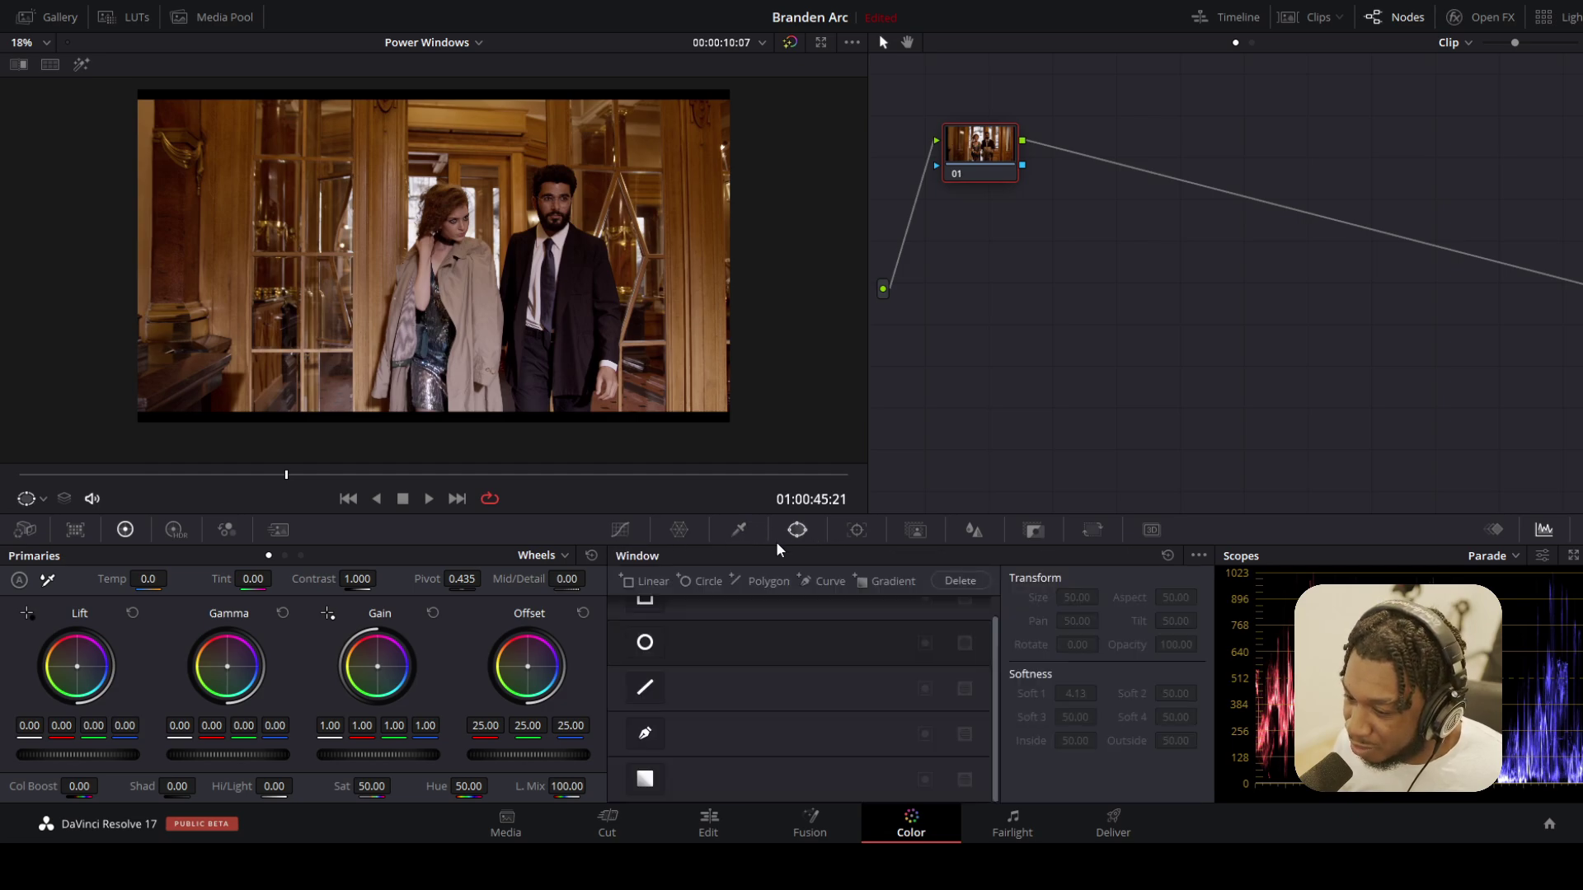
{"action": "scroll", "coordinate": [661, 675], "scroll_direction": "up", "scroll_amount": 1}
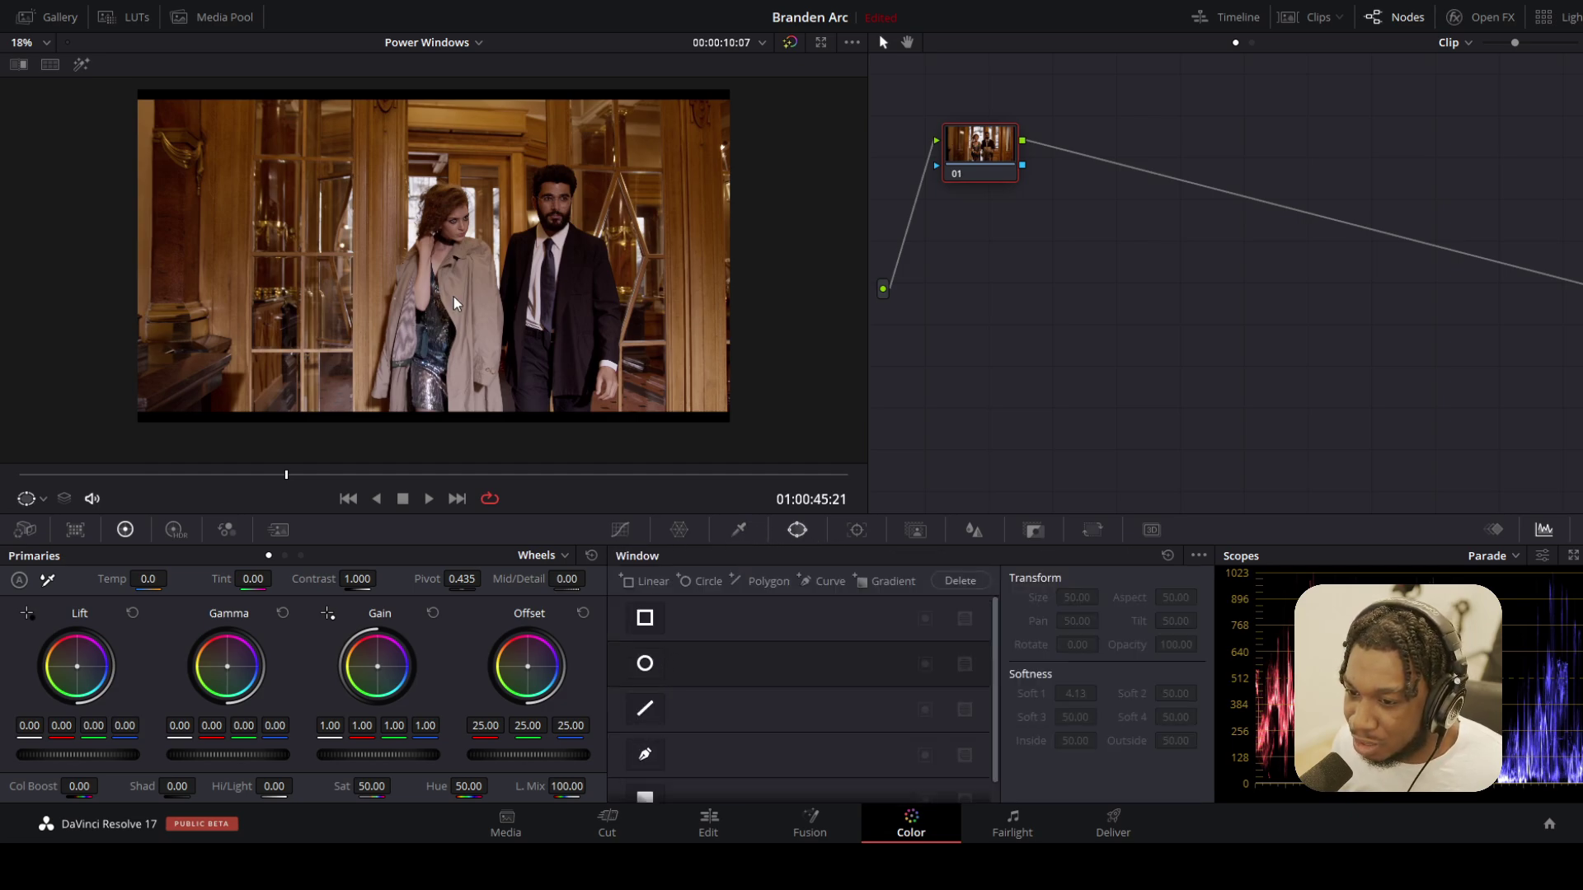
{"action": "left_click", "coordinate": [644, 663]}
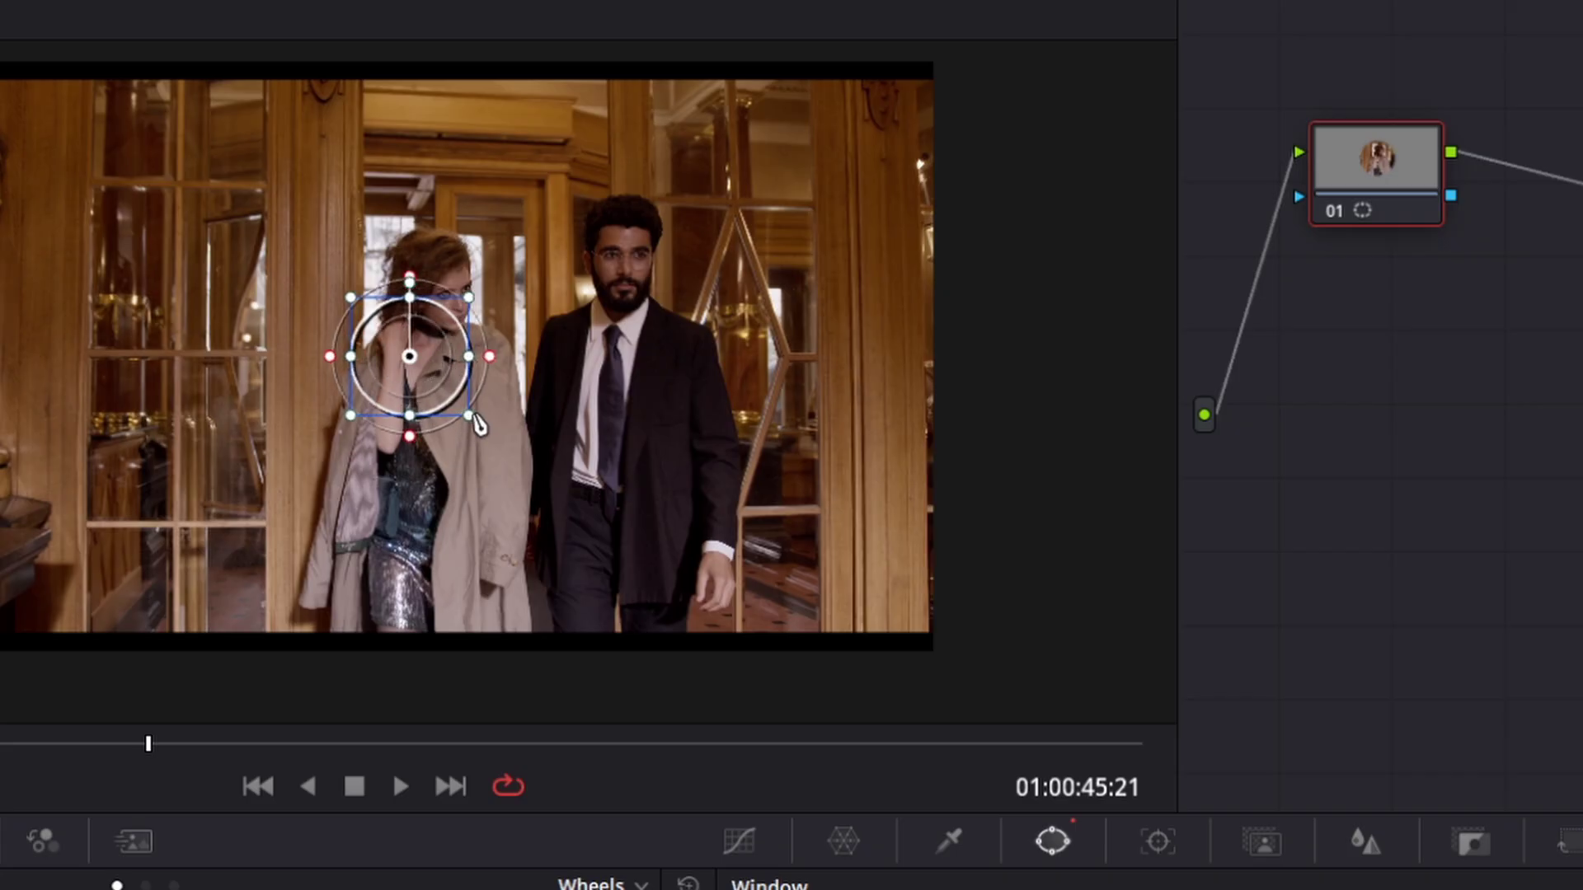
{"action": "left_click_drag", "start_coordinate": [465, 391], "coordinate": [613, 268]}
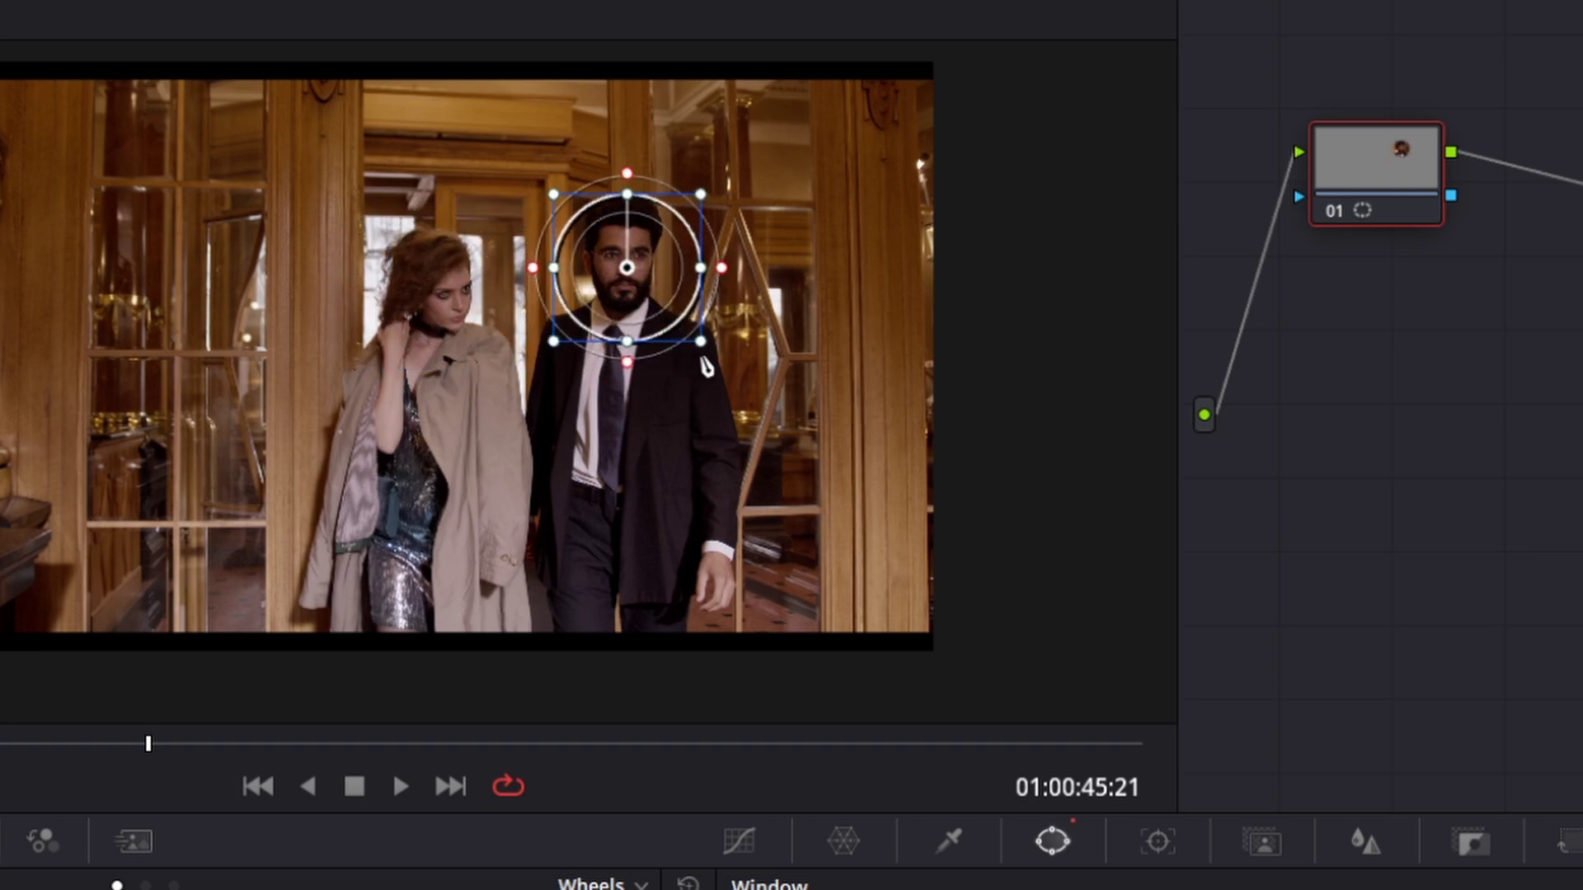
{"action": "left_click_drag", "start_coordinate": [687, 328], "coordinate": [618, 288]}
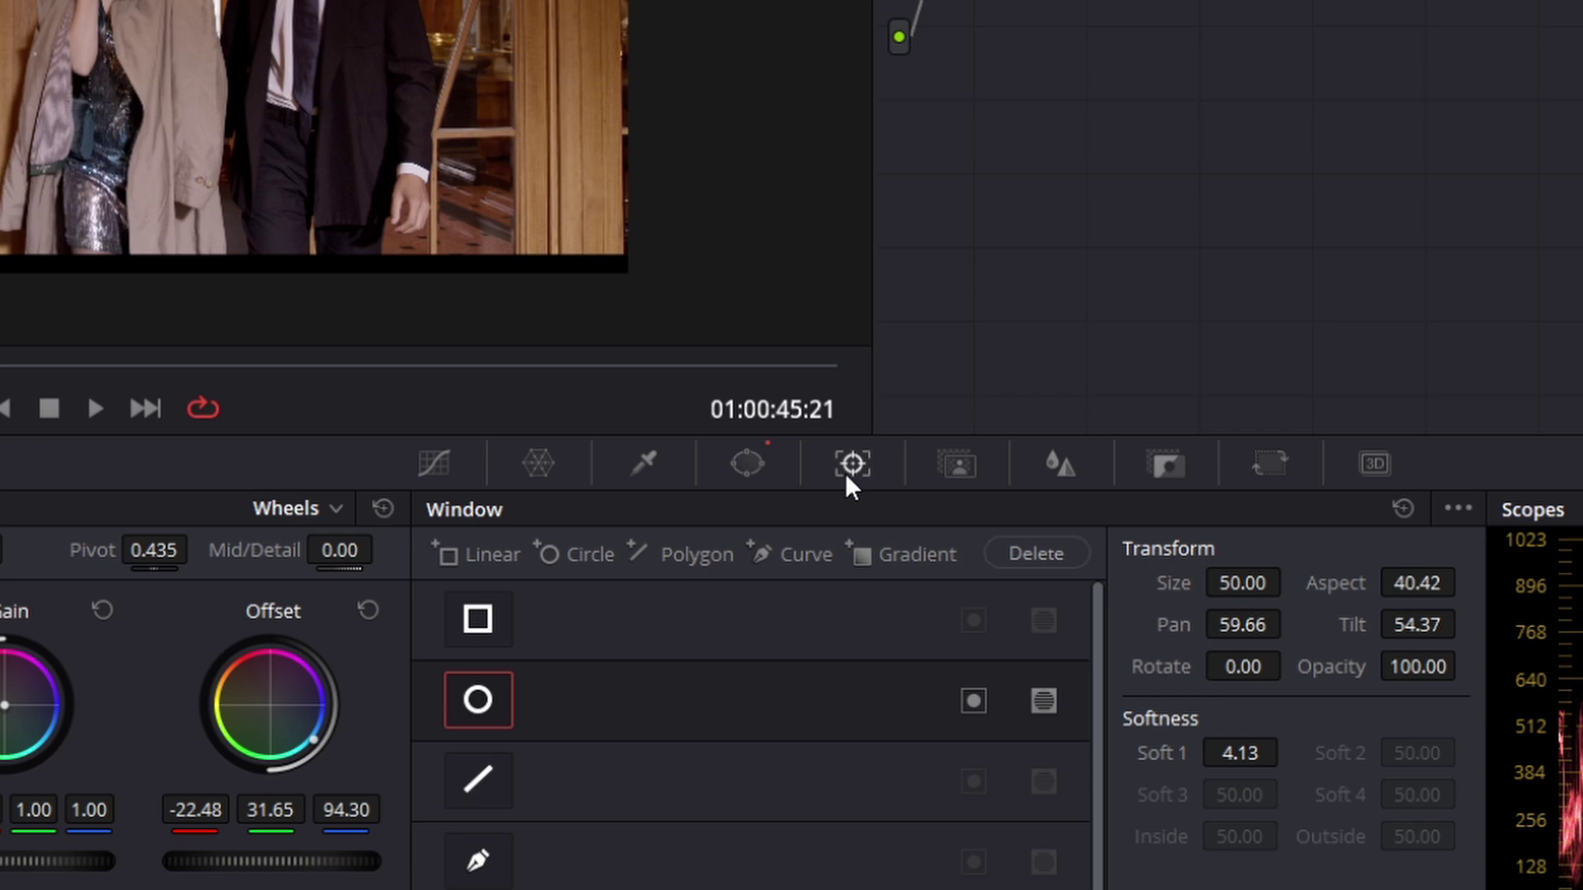
Track the man's face window forward from 00:00:10:07 with Pan, Tilt, Zoom, Rotate and 3D enabled
{"action": "left_click", "coordinate": [1158, 841]}
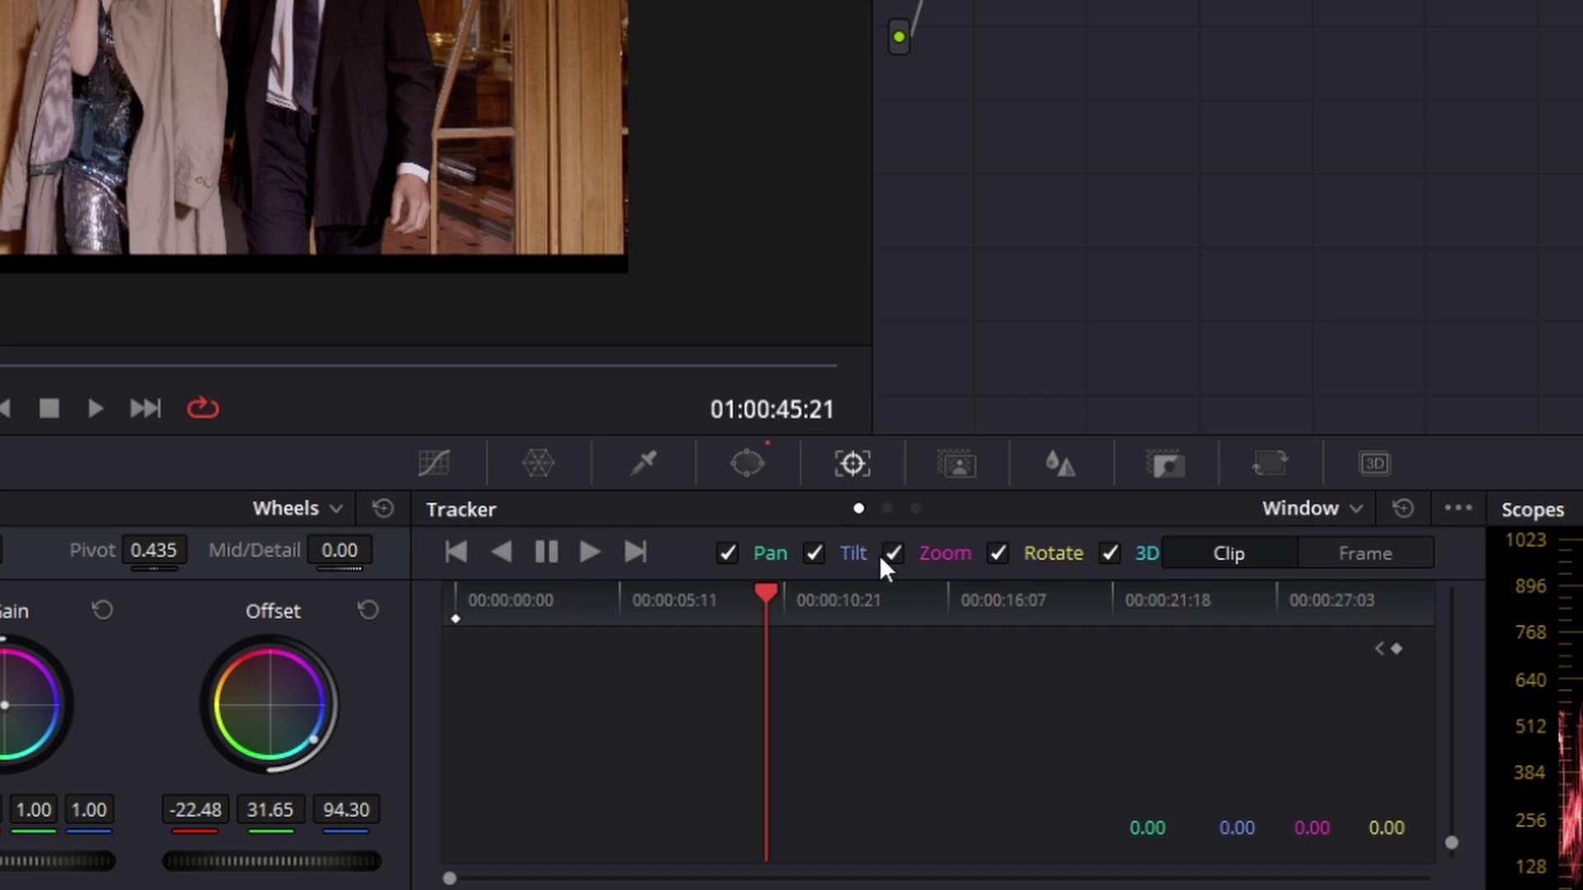
{"action": "left_click", "coordinate": [586, 551]}
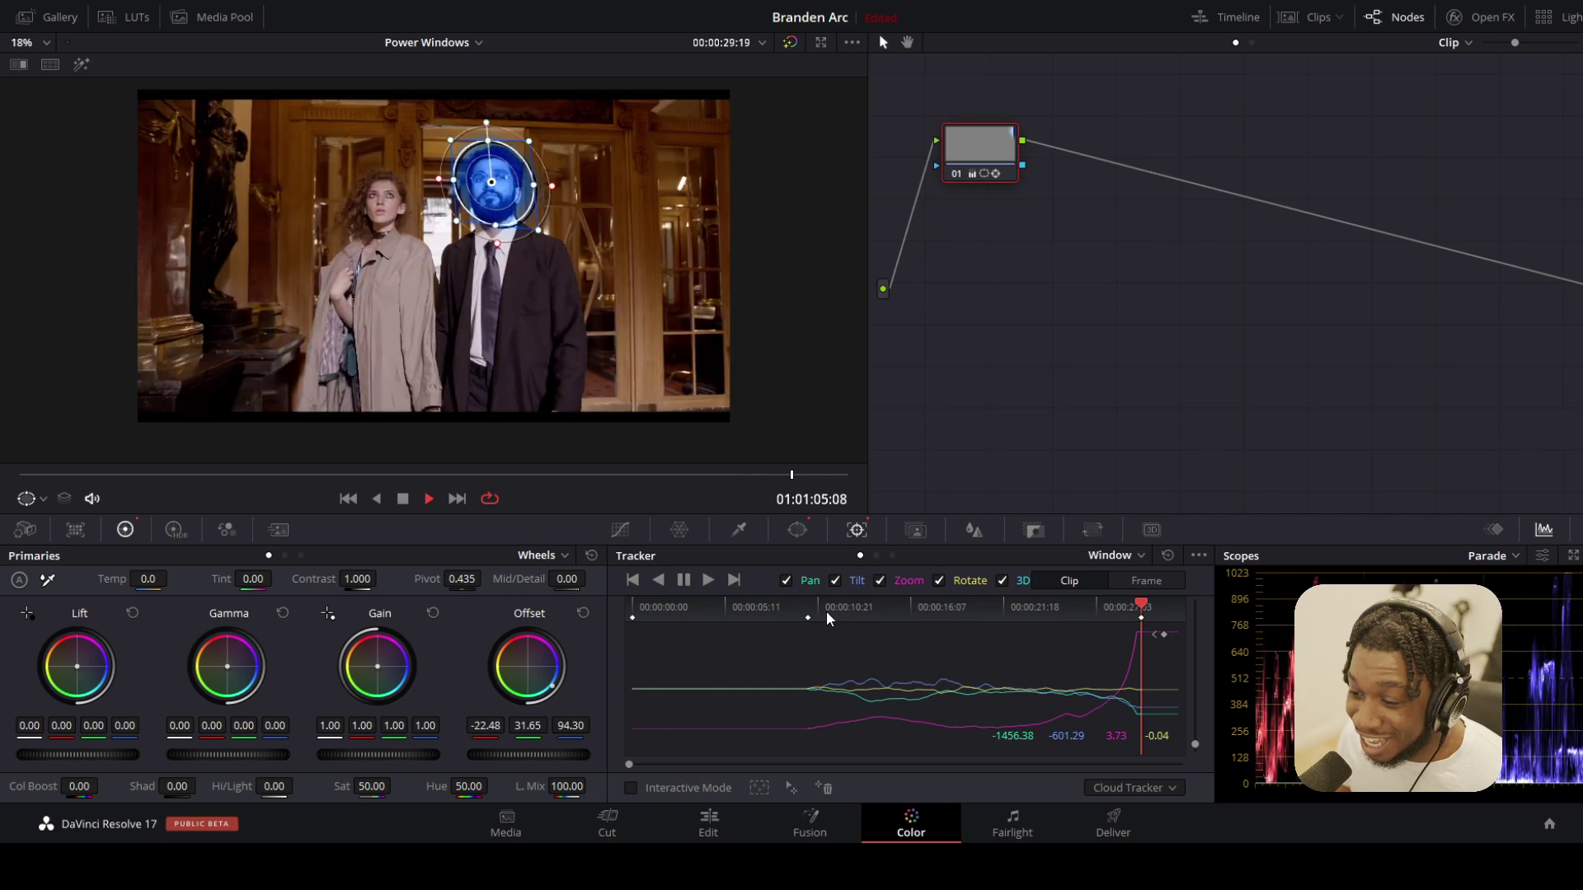
Return the tracker playhead to the starting keyframe and track the man's face window backward toward the clip's start
{"action": "mouse_move", "coordinate": [826, 610]}
{"action": "left_mouse_down"}
{"action": "mouse_move", "coordinate": [806, 610]}
{"action": "mouse_move", "coordinate": [831, 618]}
{"action": "left_mouse_up"}
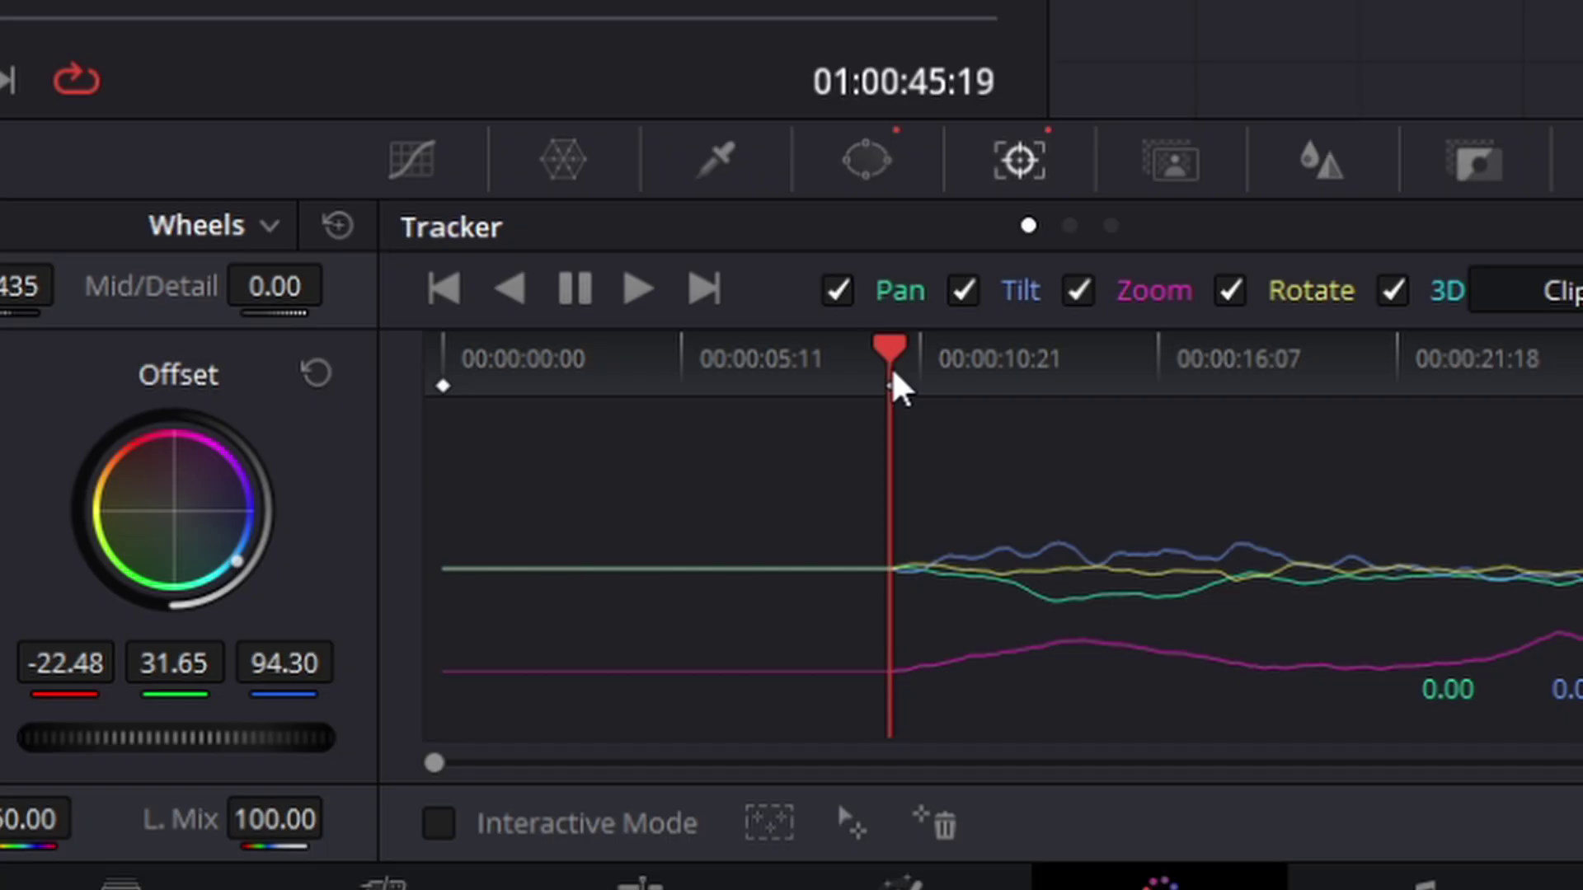
{"action": "left_click", "coordinate": [504, 302]}
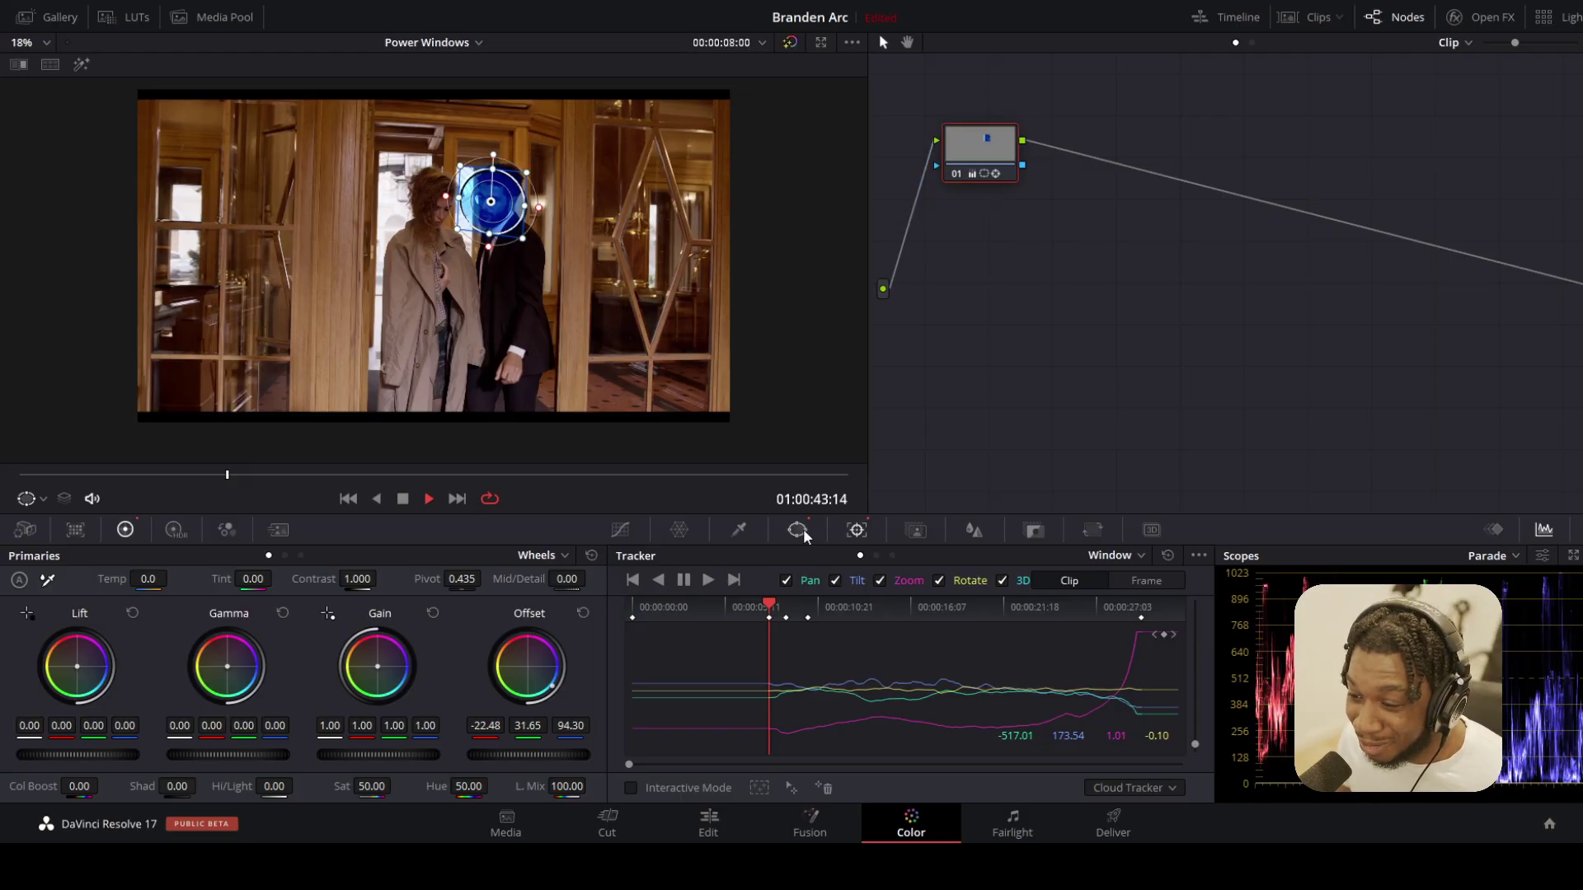
Play the tracked clip, then narrow the man's circle window to fit his head and widen its outer softness
{"action": "left_click", "coordinate": [798, 530]}
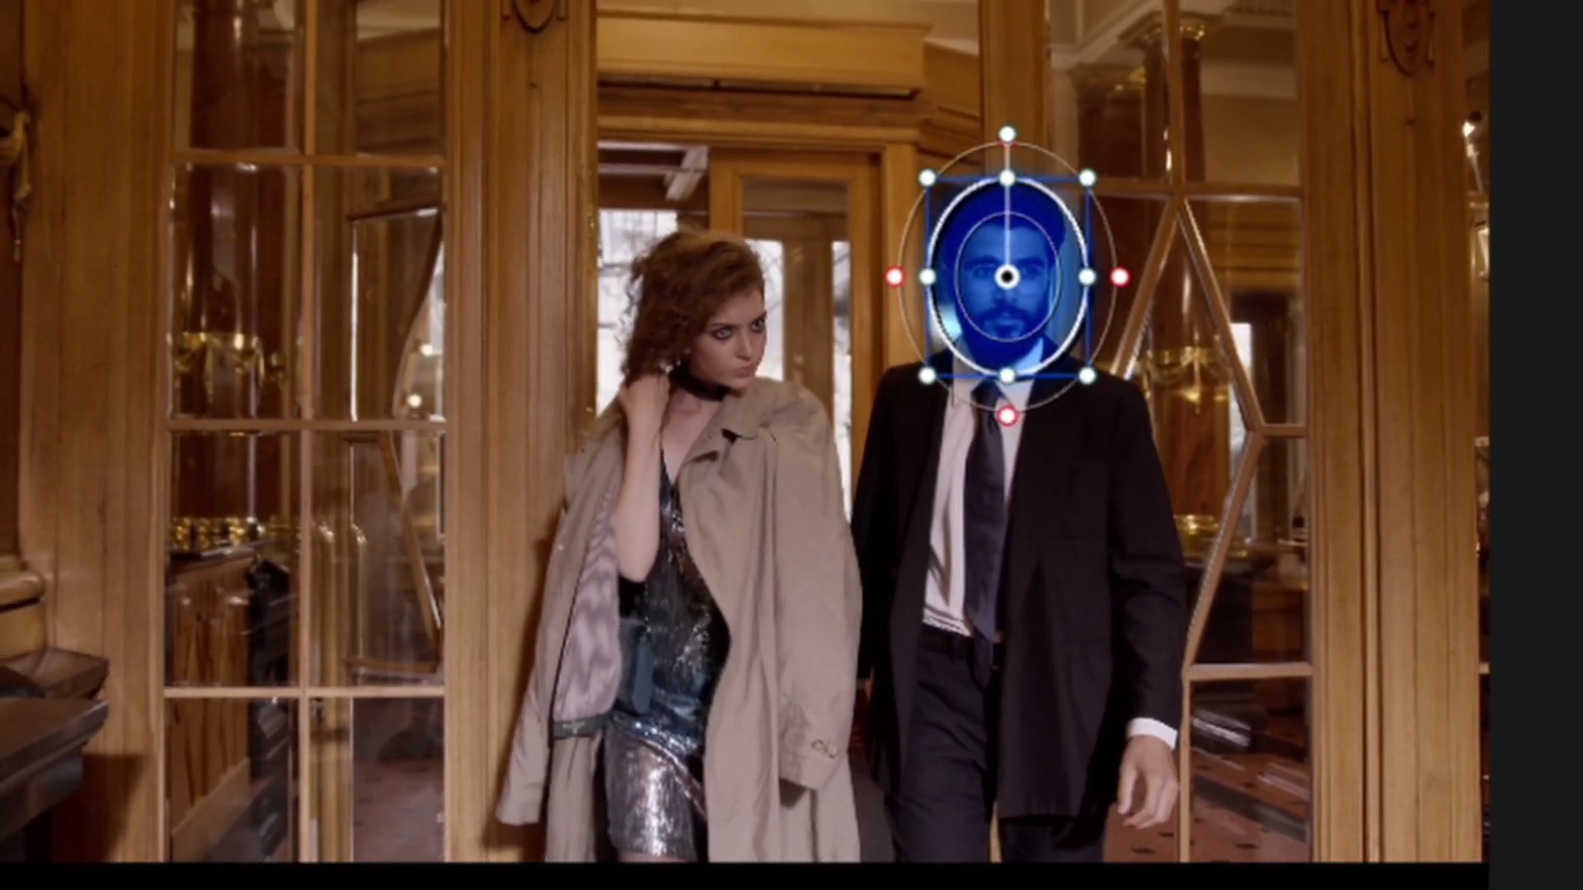
{"action": "key", "text": "space"}
{"action": "left_click_drag", "start_coordinate": [927, 287], "coordinate": [954, 303]}
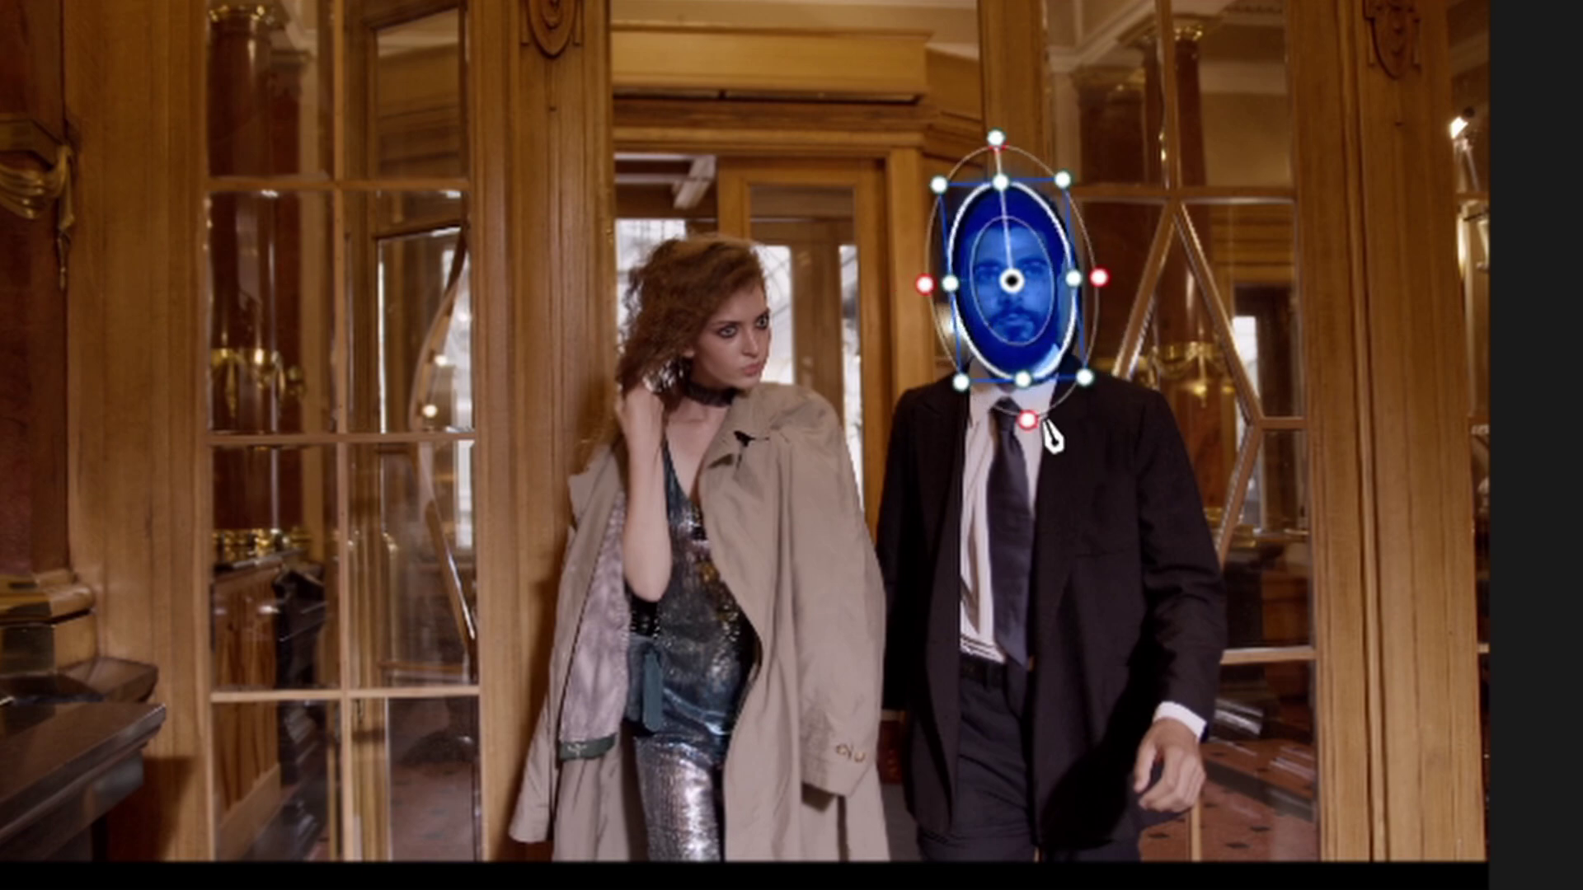
{"action": "left_click_drag", "start_coordinate": [1028, 420], "coordinate": [1032, 433]}
{"action": "left_click_drag", "start_coordinate": [1023, 378], "coordinate": [1021, 372]}
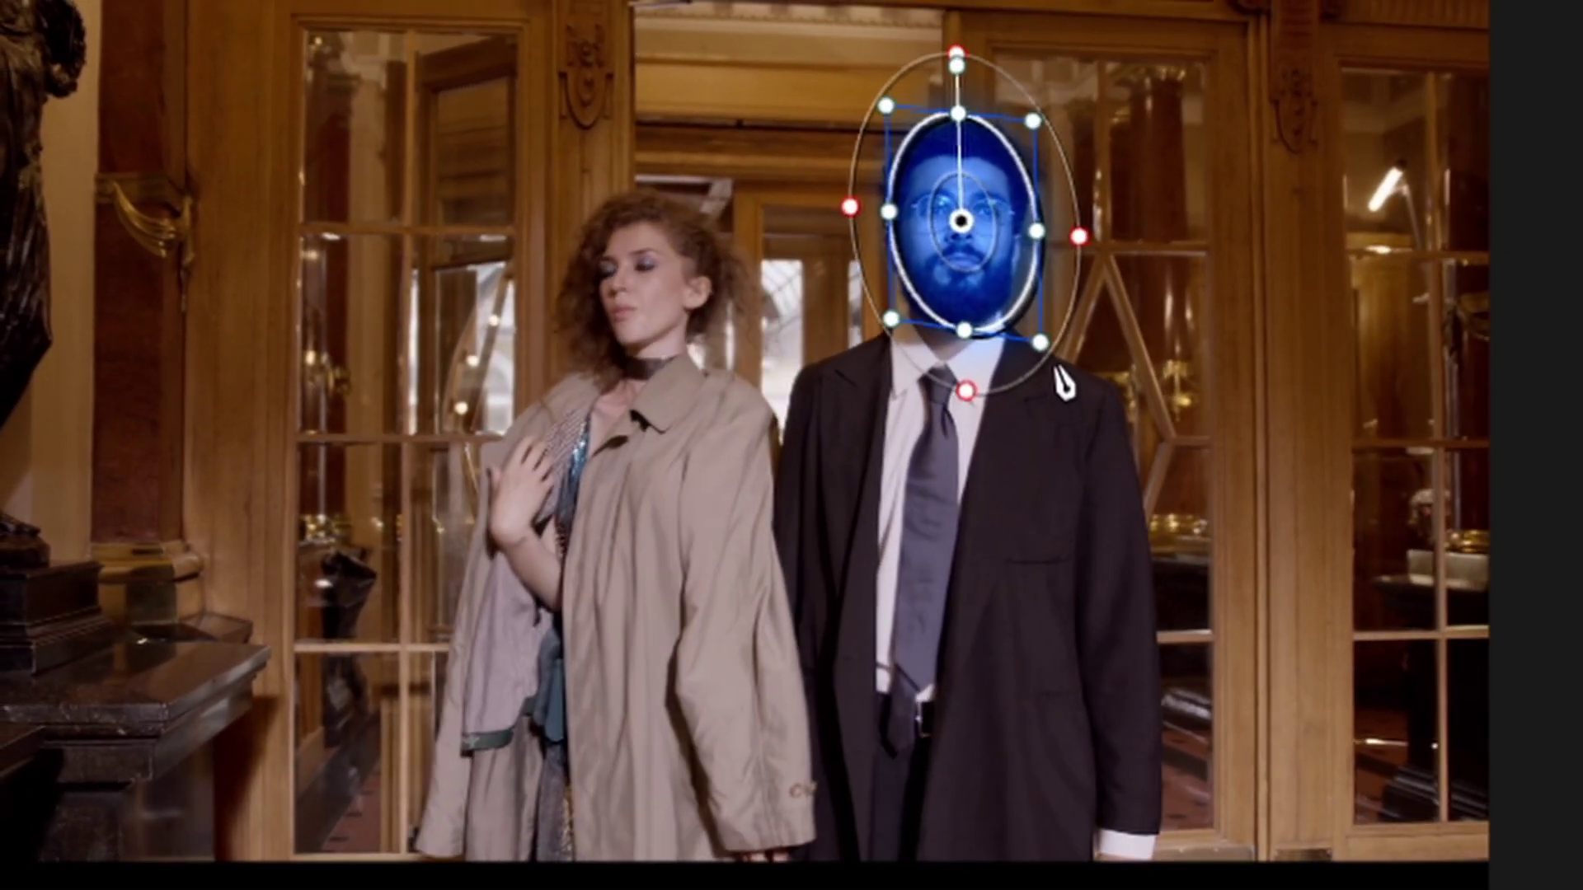
{"action": "left_click_drag", "start_coordinate": [1040, 342], "coordinate": [1258, 676]}
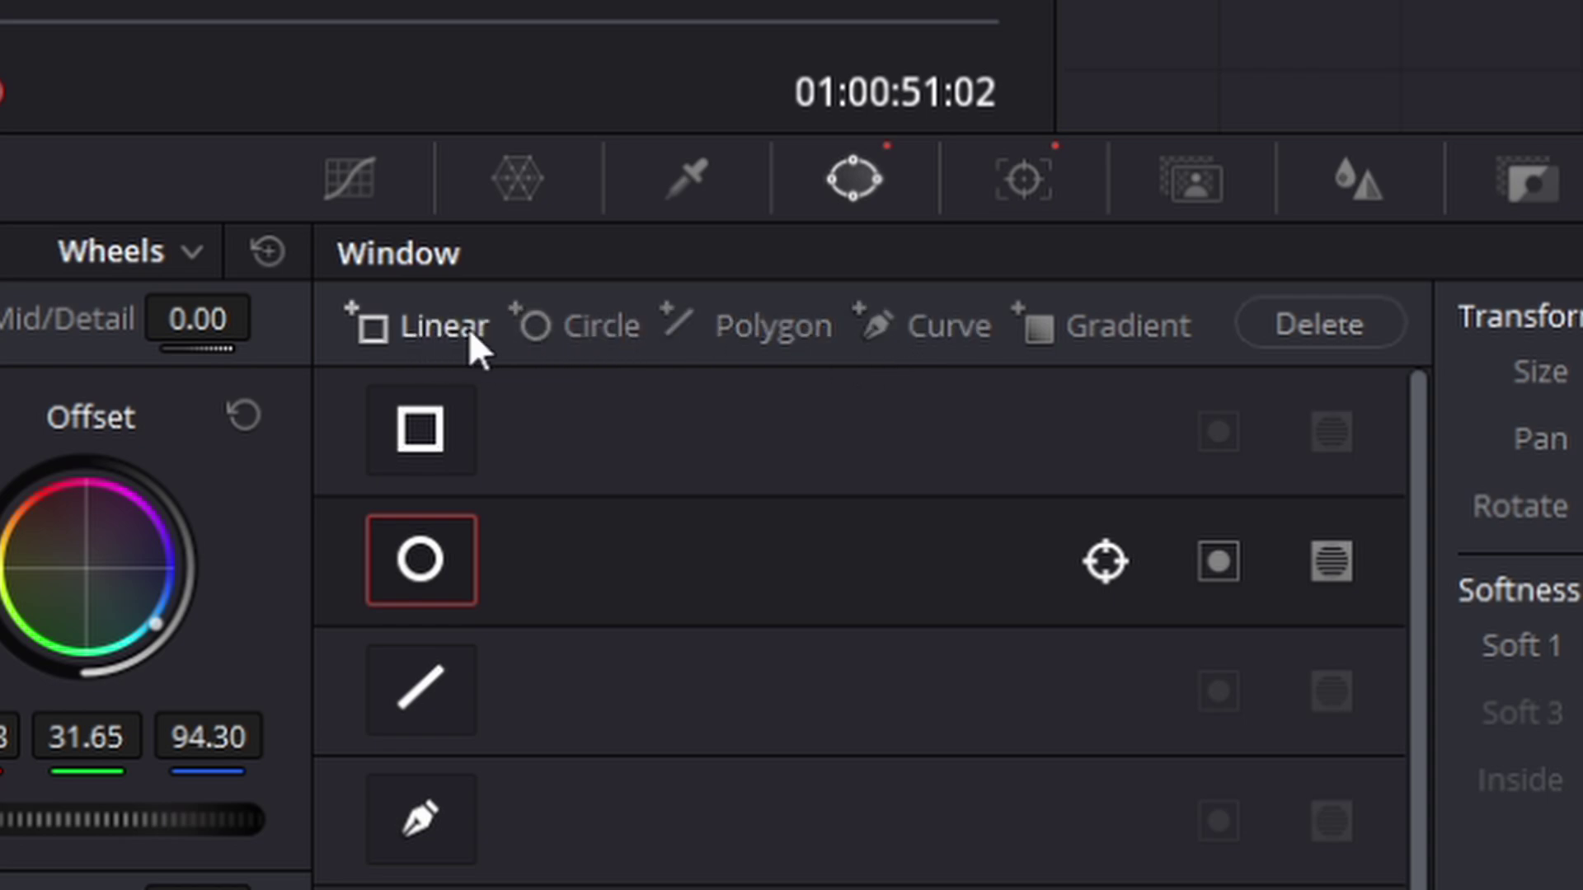
Add a linear window, pull one corner inward, place it at Pan 39.69 and Tilt 51.24, compare its list entry with the tracked circle, and delete it
{"action": "left_click", "coordinate": [468, 338]}
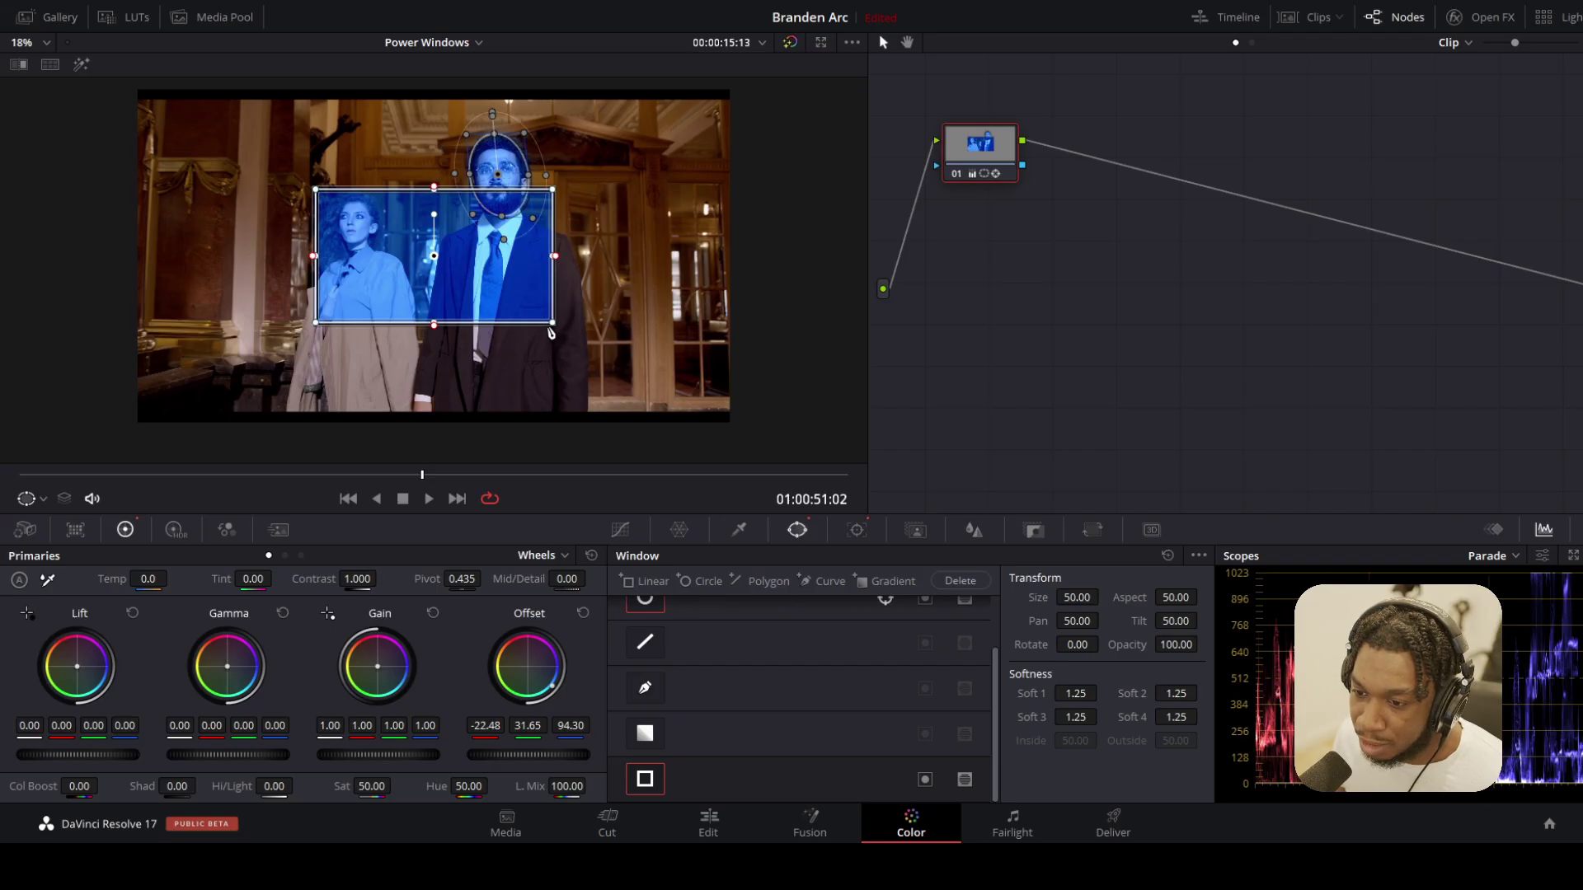
{"action": "left_click_drag", "start_coordinate": [552, 323], "coordinate": [408, 364]}
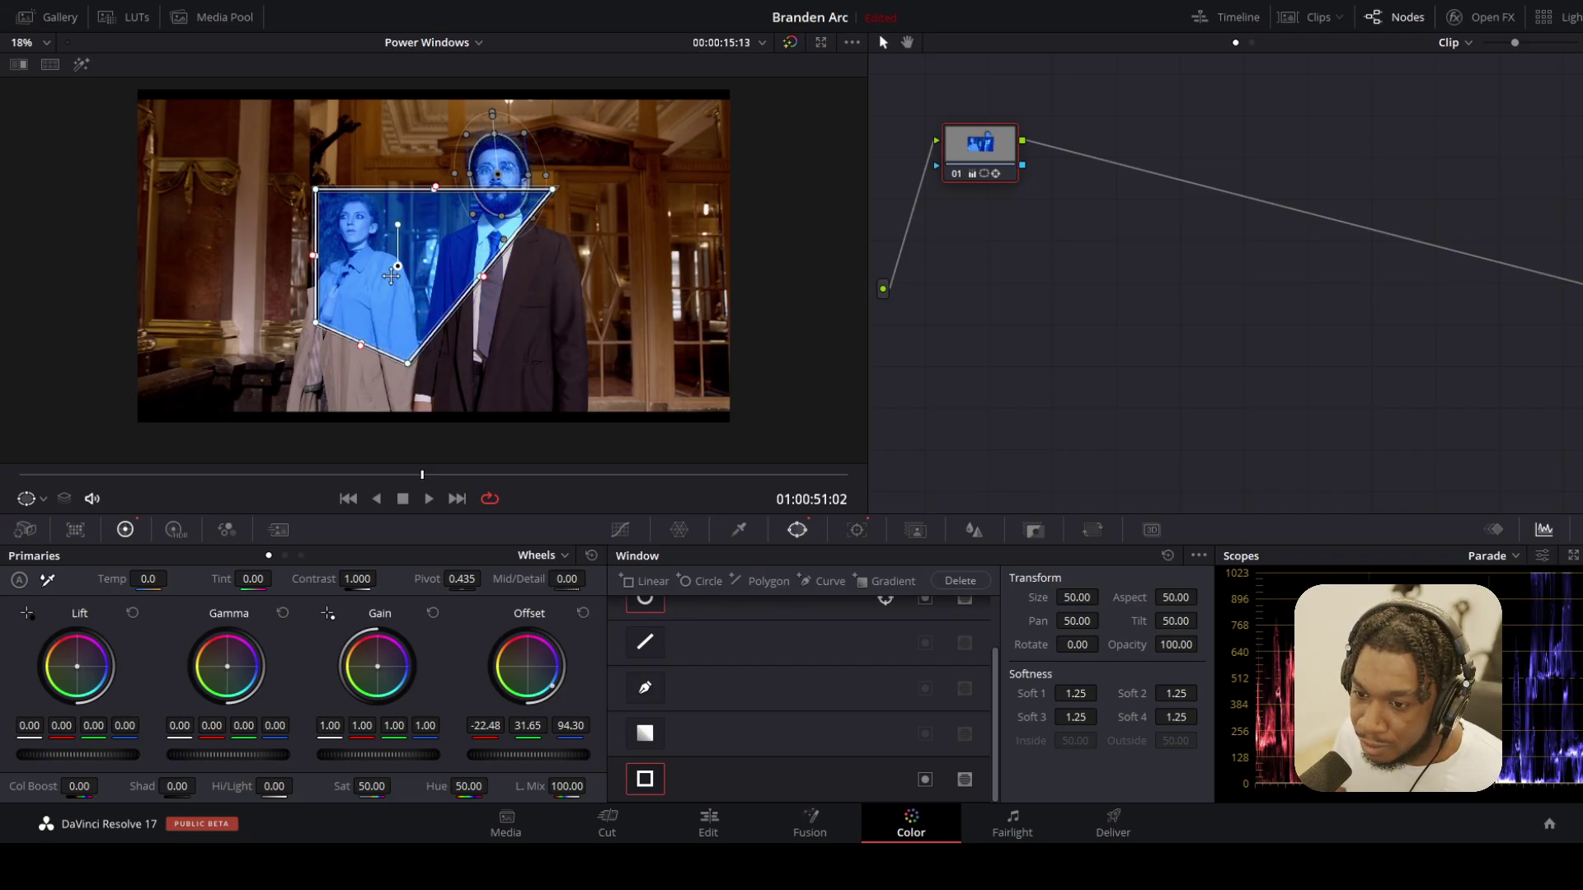
{"action": "left_click_drag", "start_coordinate": [398, 266], "coordinate": [267, 250]}
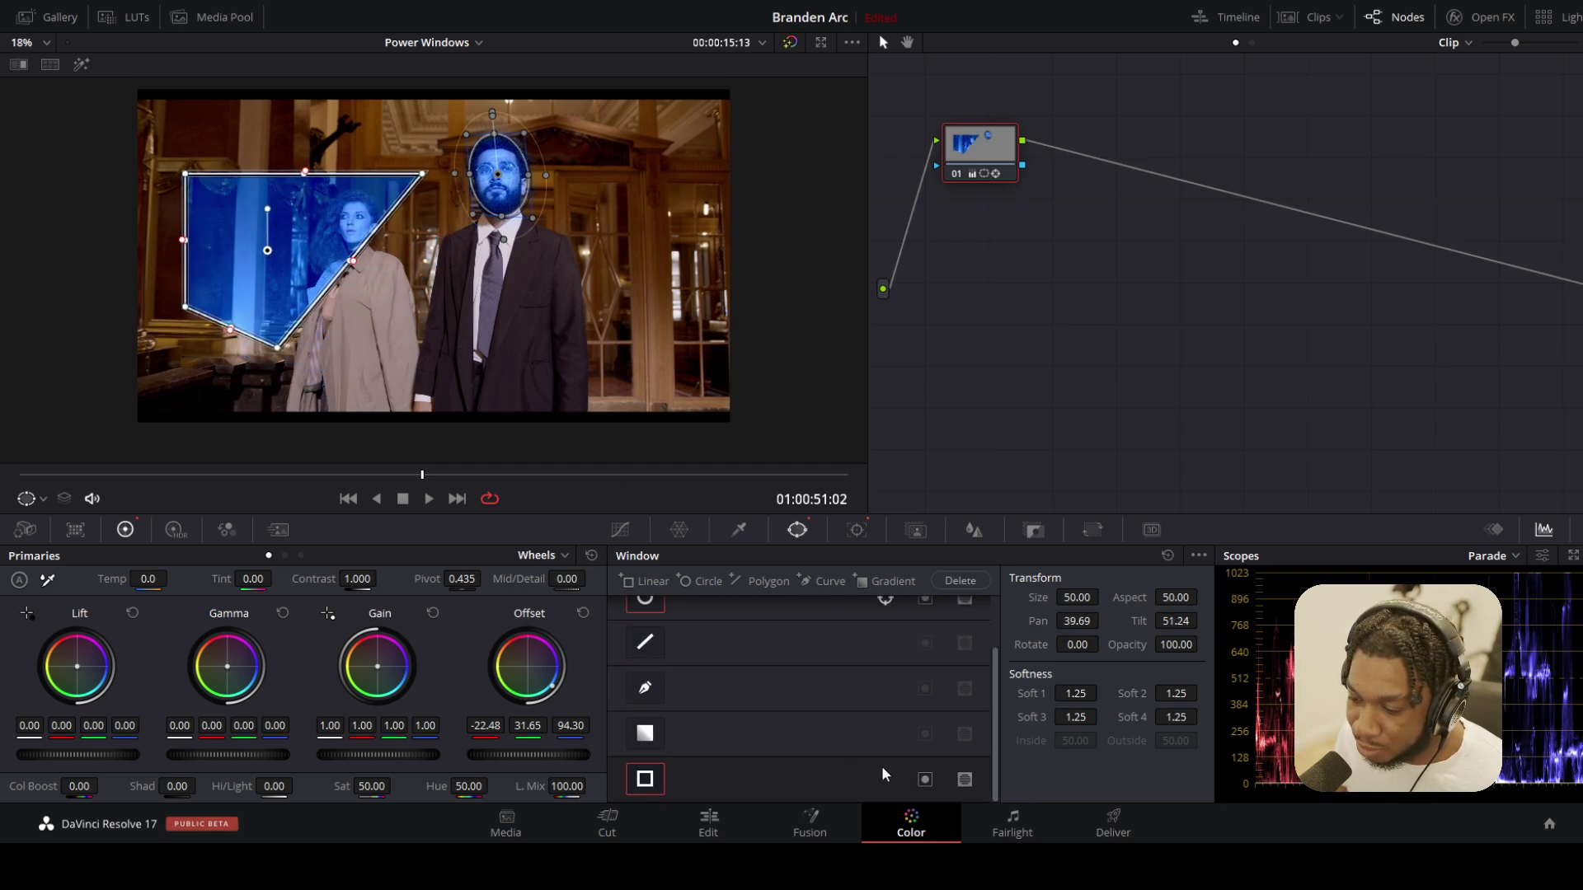
{"action": "scroll", "coordinate": [861, 773], "scroll_direction": "up", "scroll_amount": 2}
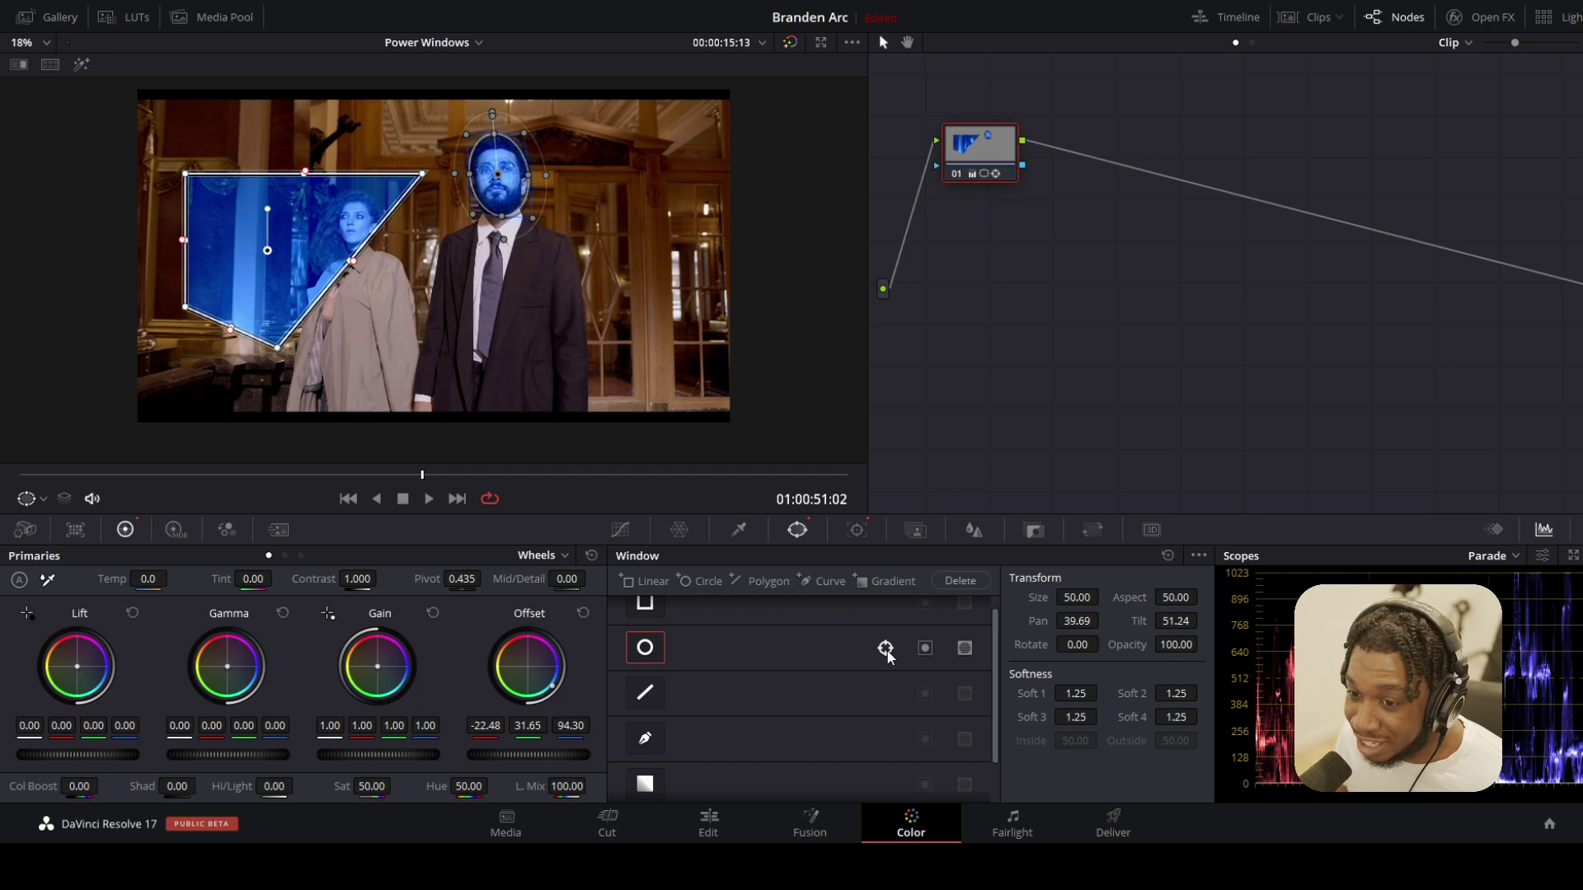
{"action": "scroll", "coordinate": [888, 654], "scroll_direction": "down", "scroll_amount": 2}
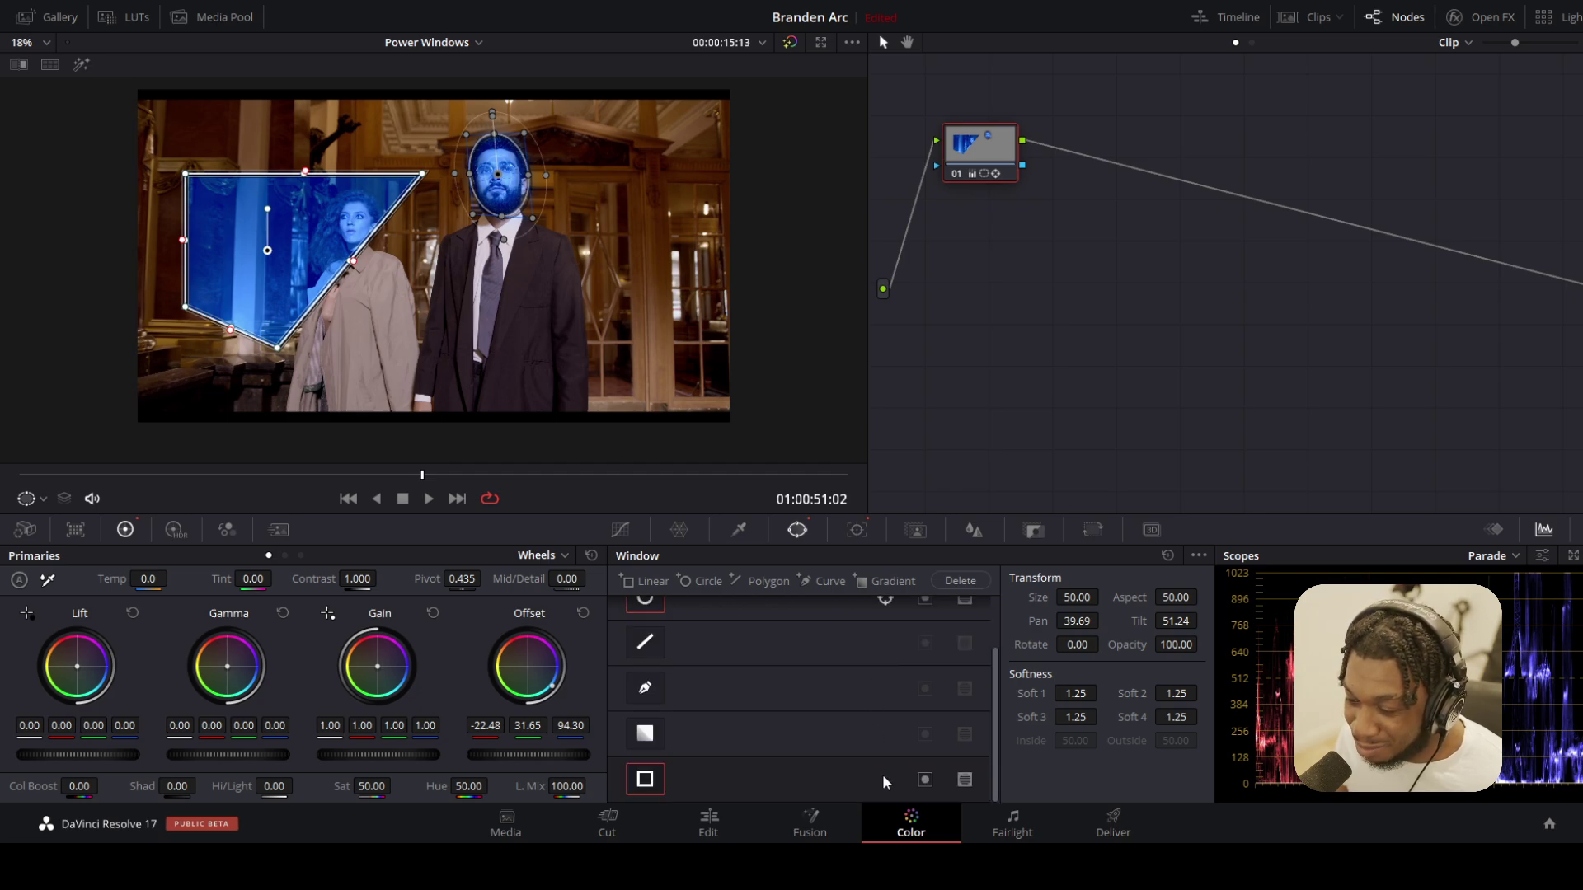
{"action": "scroll", "coordinate": [883, 774], "scroll_direction": "up", "scroll_amount": 2}
{"action": "scroll", "coordinate": [874, 767], "scroll_direction": "down", "scroll_amount": 2}
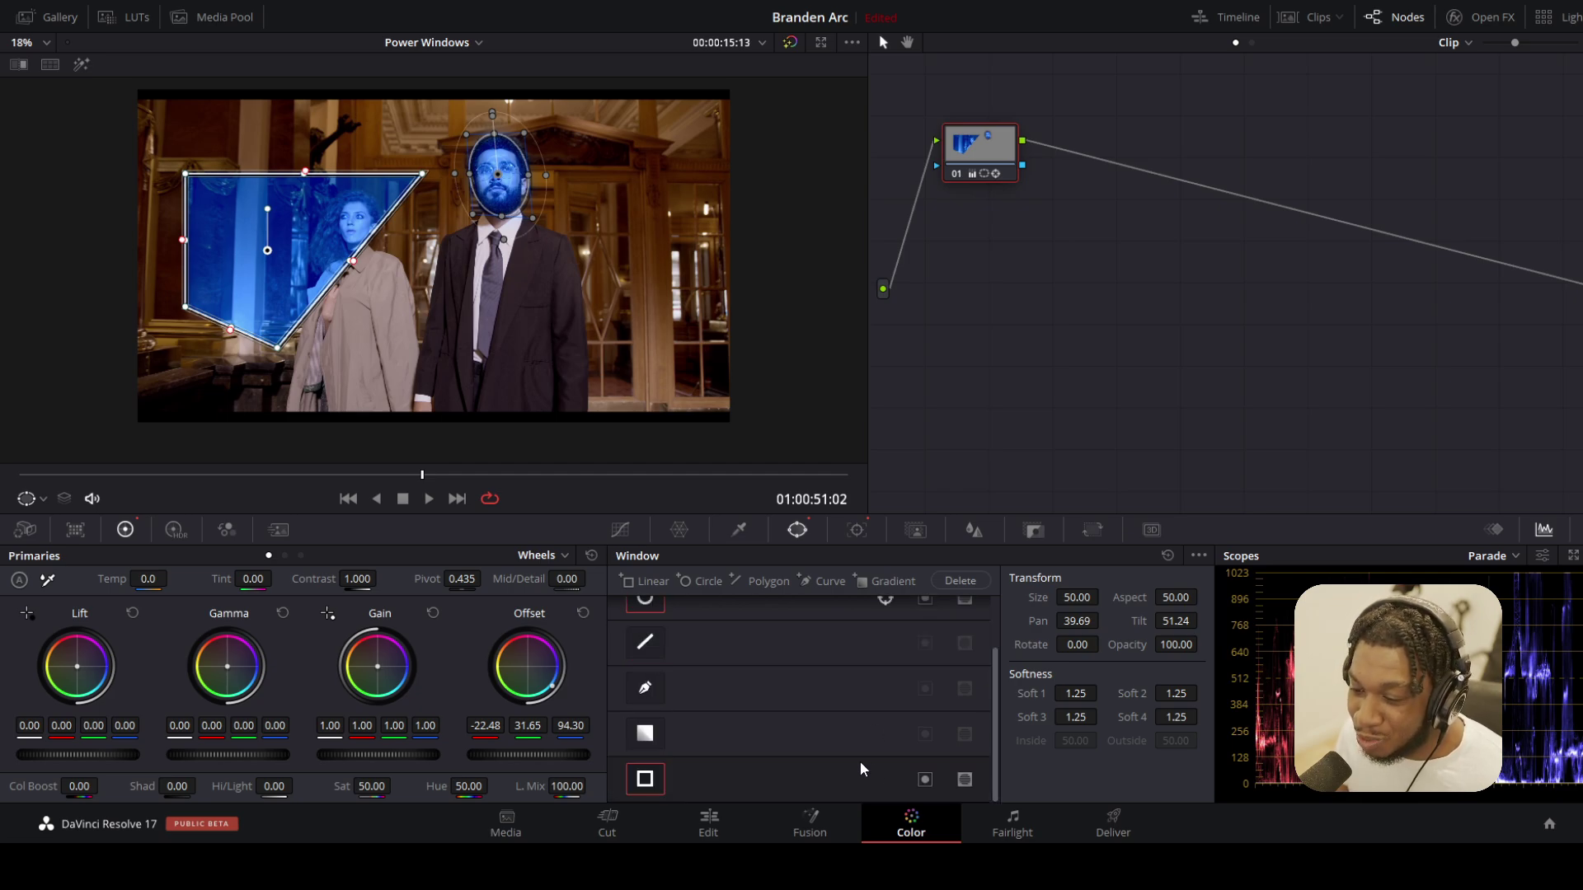
{"action": "left_click", "coordinate": [960, 581]}
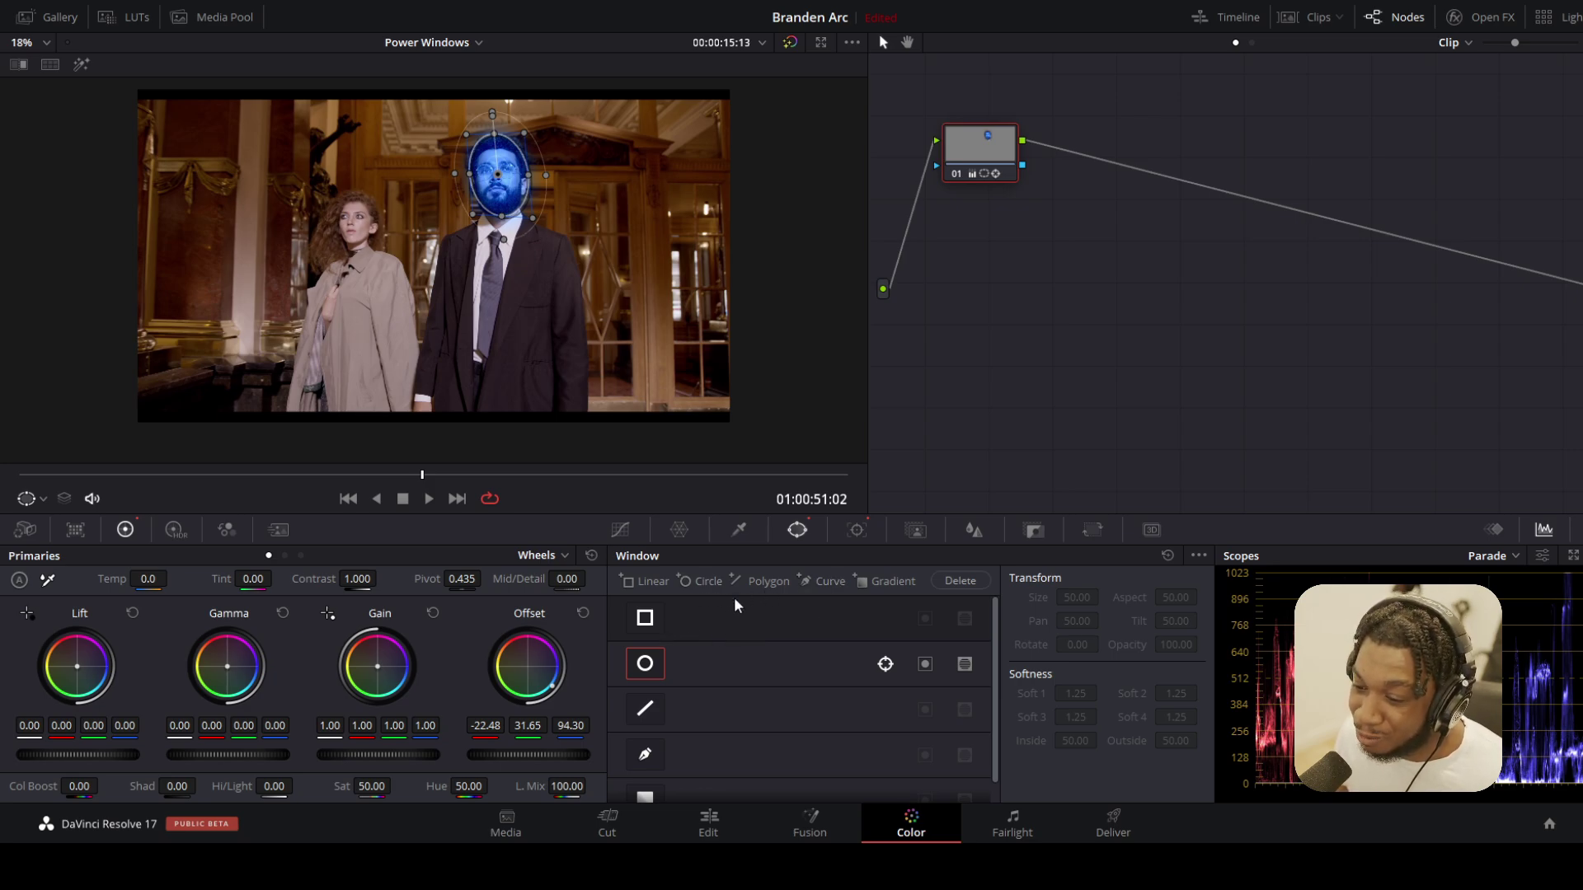
Add a circle window over the woman's face at Pan 43.57 and Tilt 52.70, and track it forward from 00:00:15:13
{"action": "left_click", "coordinate": [685, 582]}
{"action": "left_click_drag", "start_coordinate": [477, 307], "coordinate": [353, 221]}
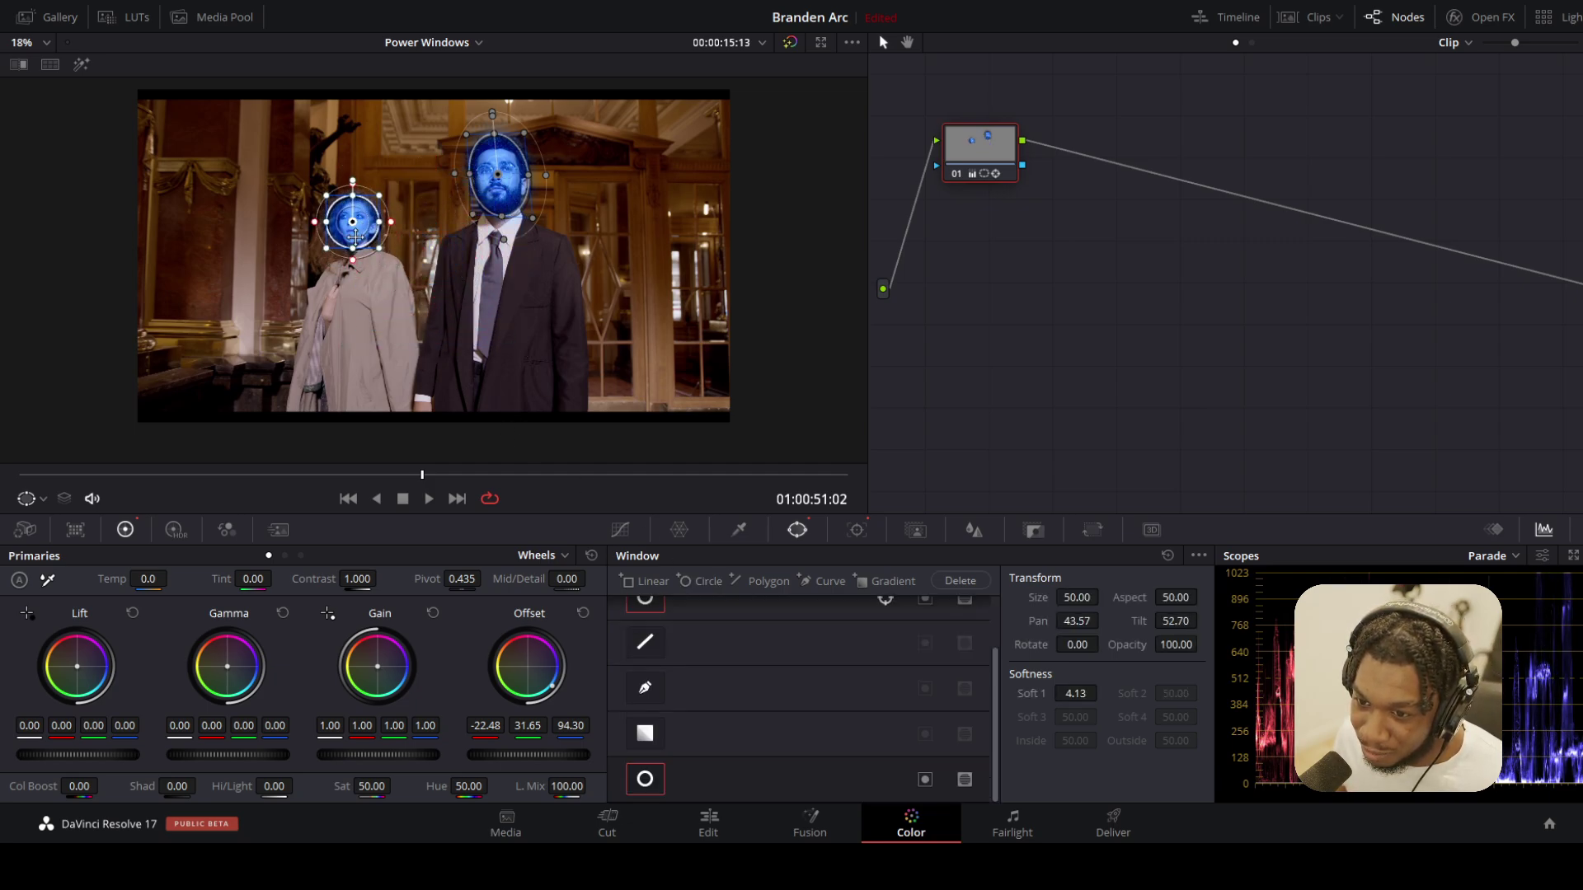
{"action": "left_click", "coordinate": [857, 530]}
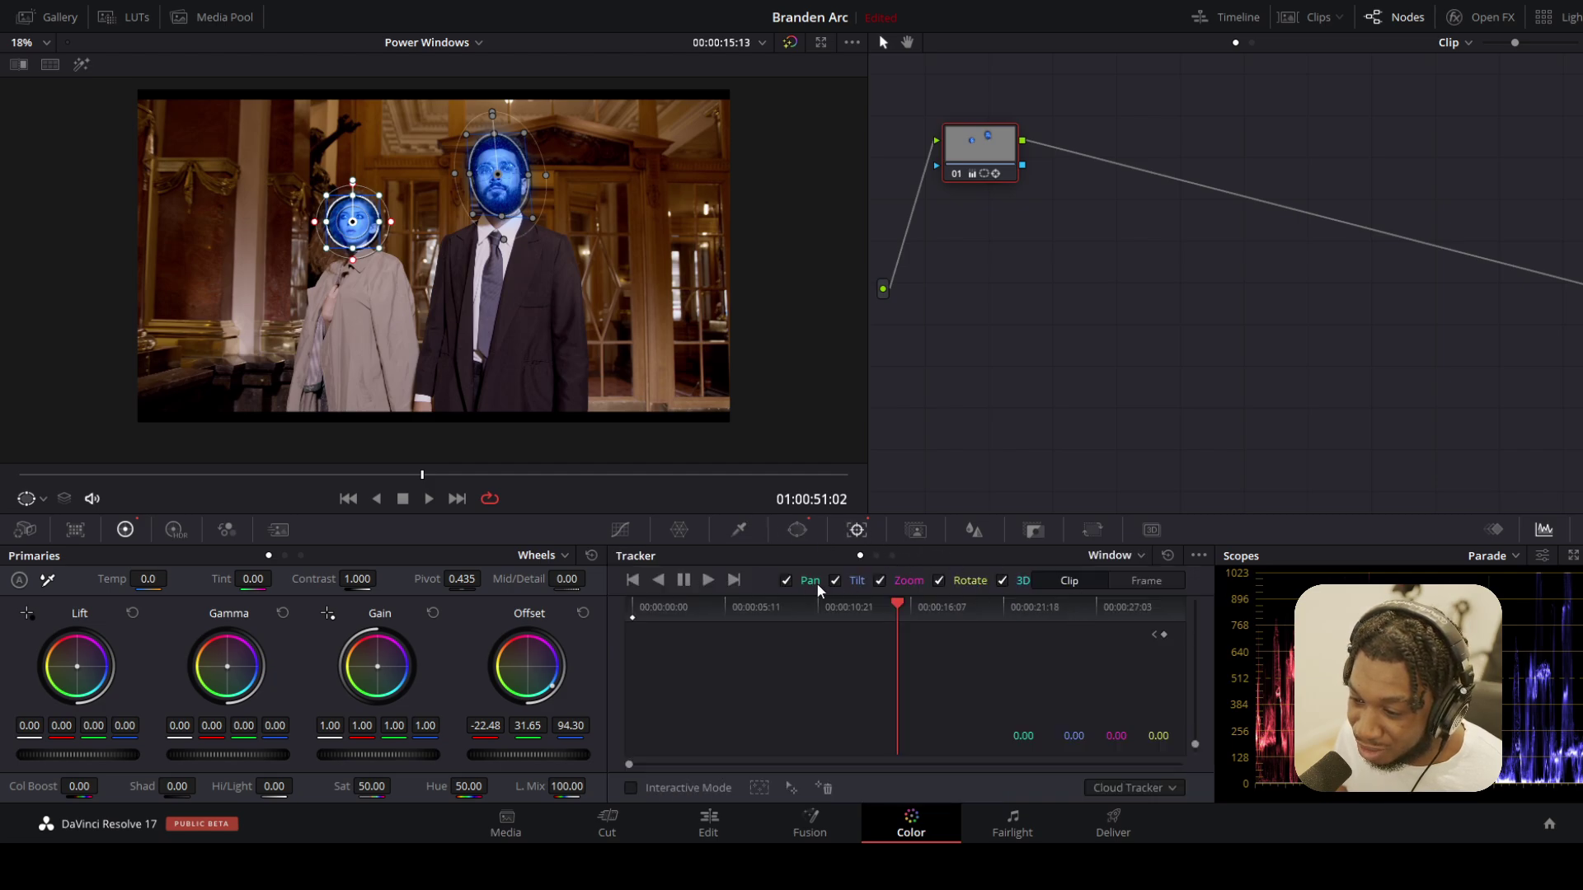
{"action": "left_click", "coordinate": [712, 573]}
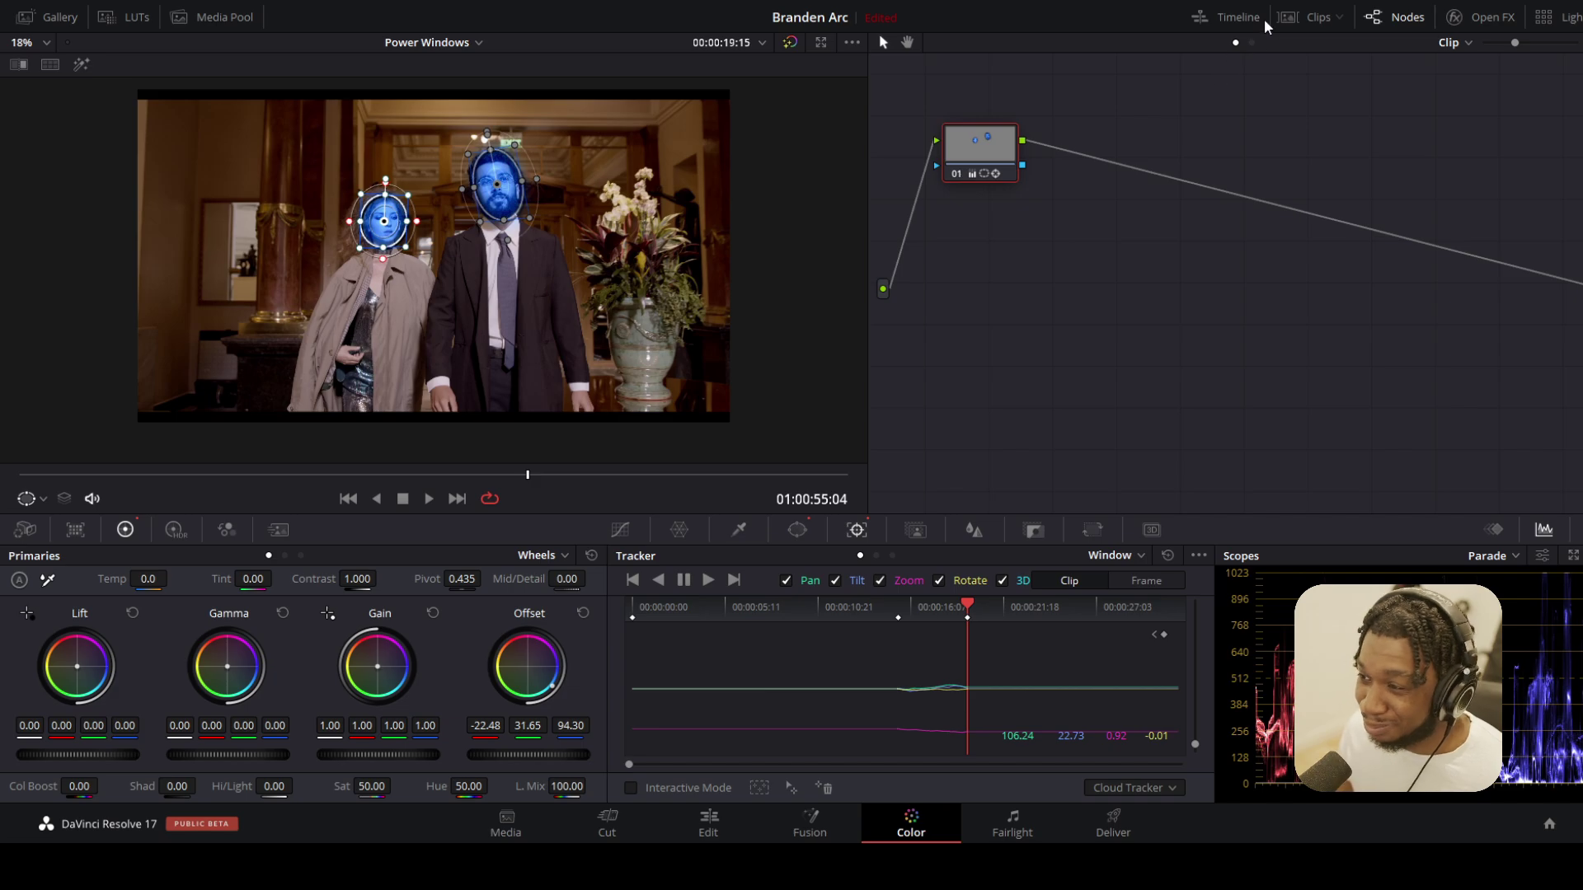
Show the clip thumbnails, step through clips 03 and 02, and open clip 01 of the woman with the hat
{"action": "left_click", "coordinate": [1317, 15]}
{"action": "left_click", "coordinate": [258, 458]}
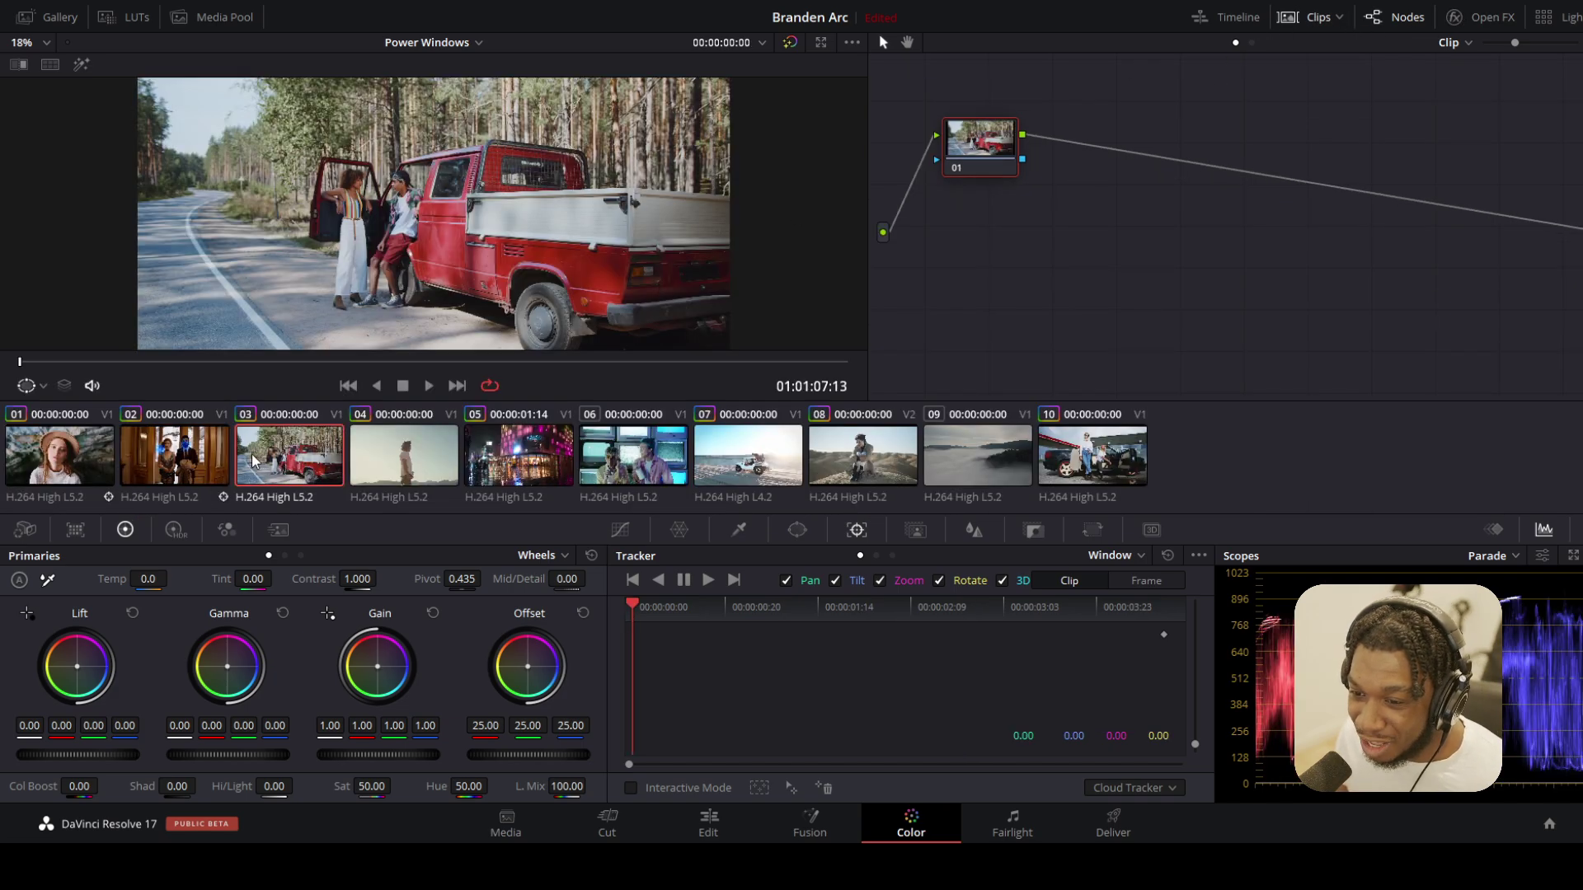
{"action": "left_click", "coordinate": [161, 466]}
{"action": "left_click", "coordinate": [87, 465]}
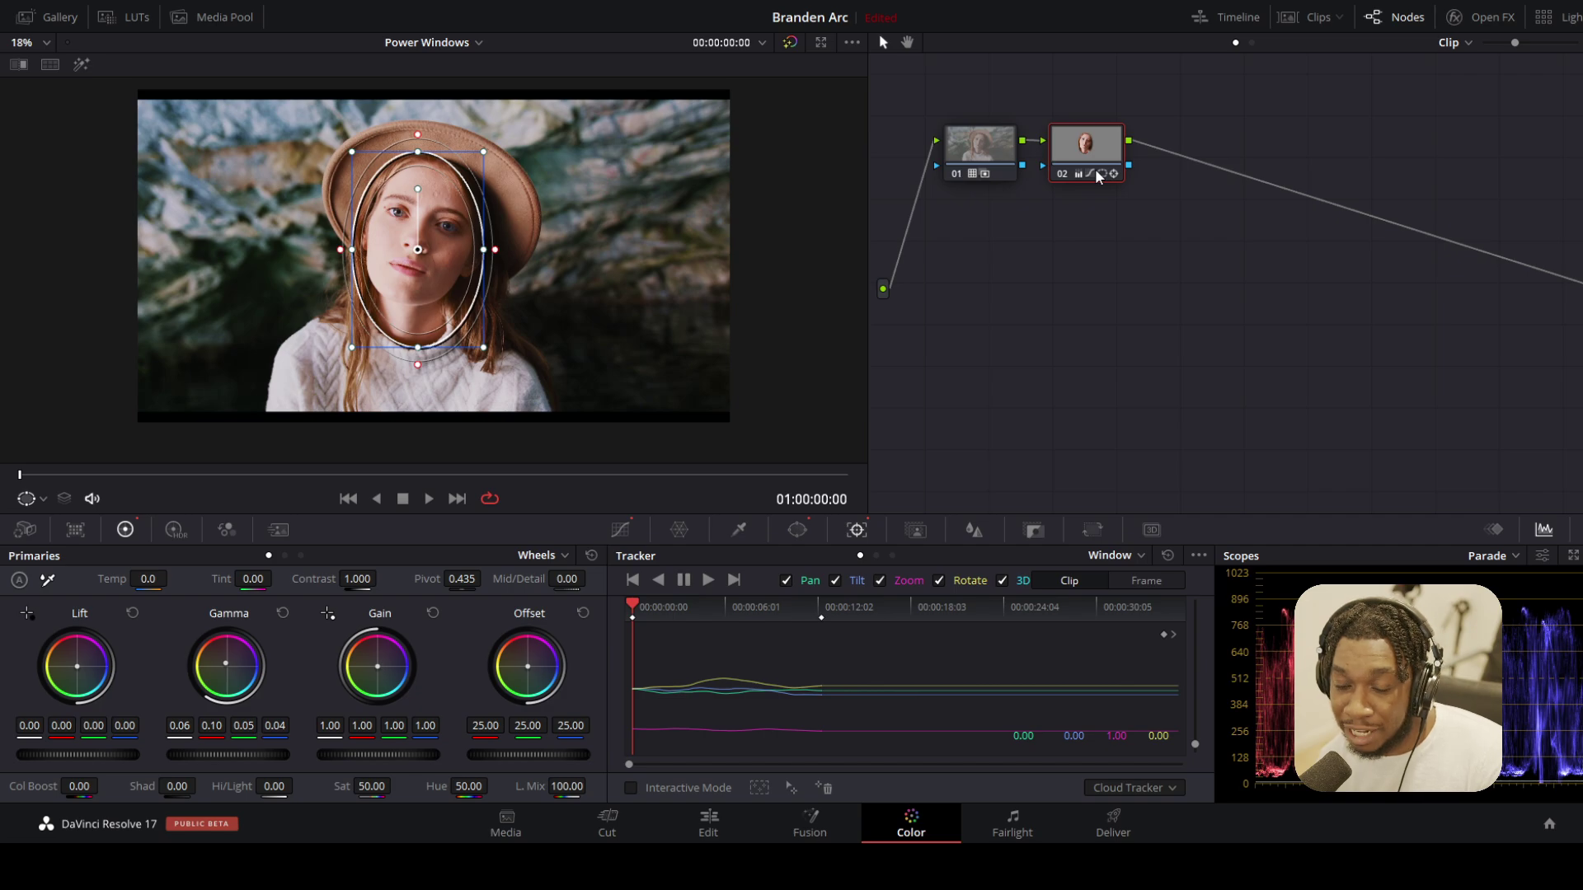
Check the tracked oval on node 02 at the clip's start, return to 00:00:00:00, and display its window settings
{"action": "key", "text": "ctrl+t"}
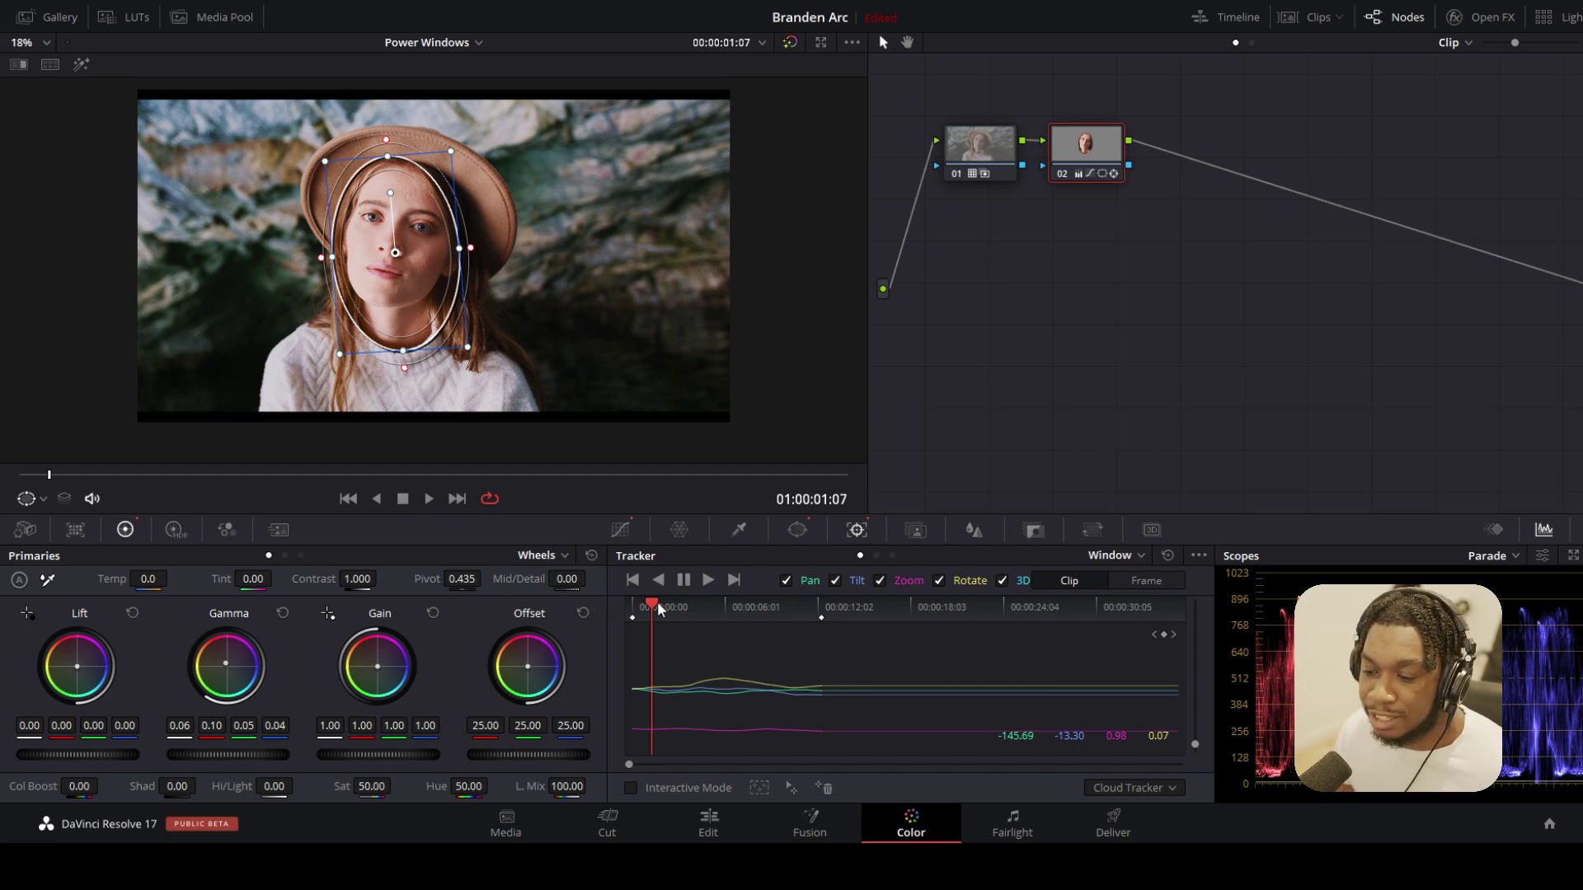
{"action": "left_click_drag", "start_coordinate": [660, 608], "coordinate": [633, 606]}
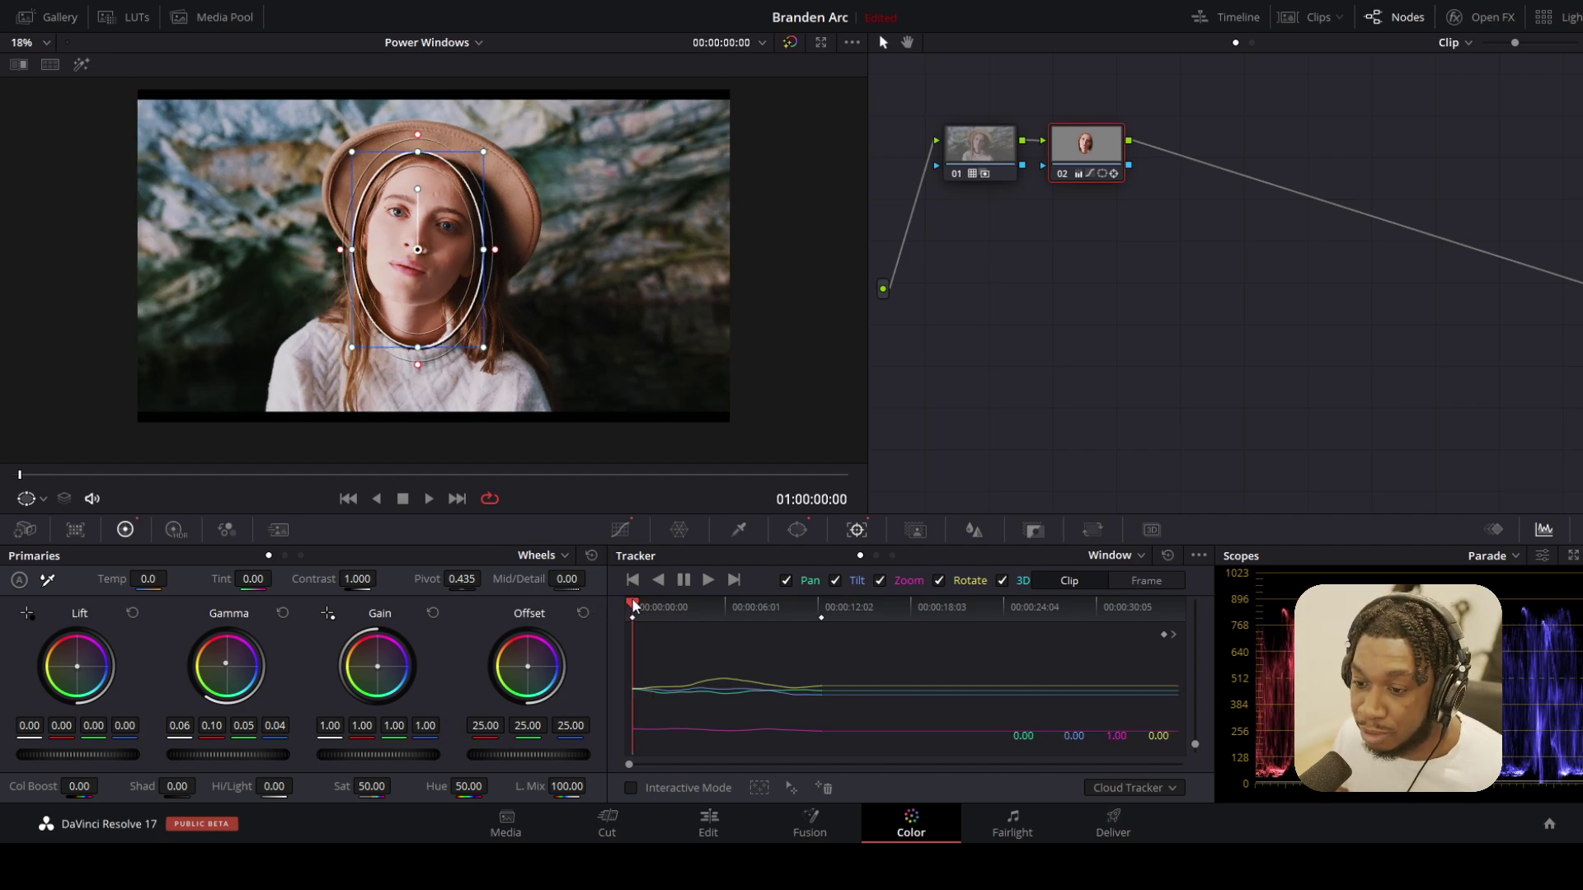
{"action": "left_click", "coordinate": [795, 534]}
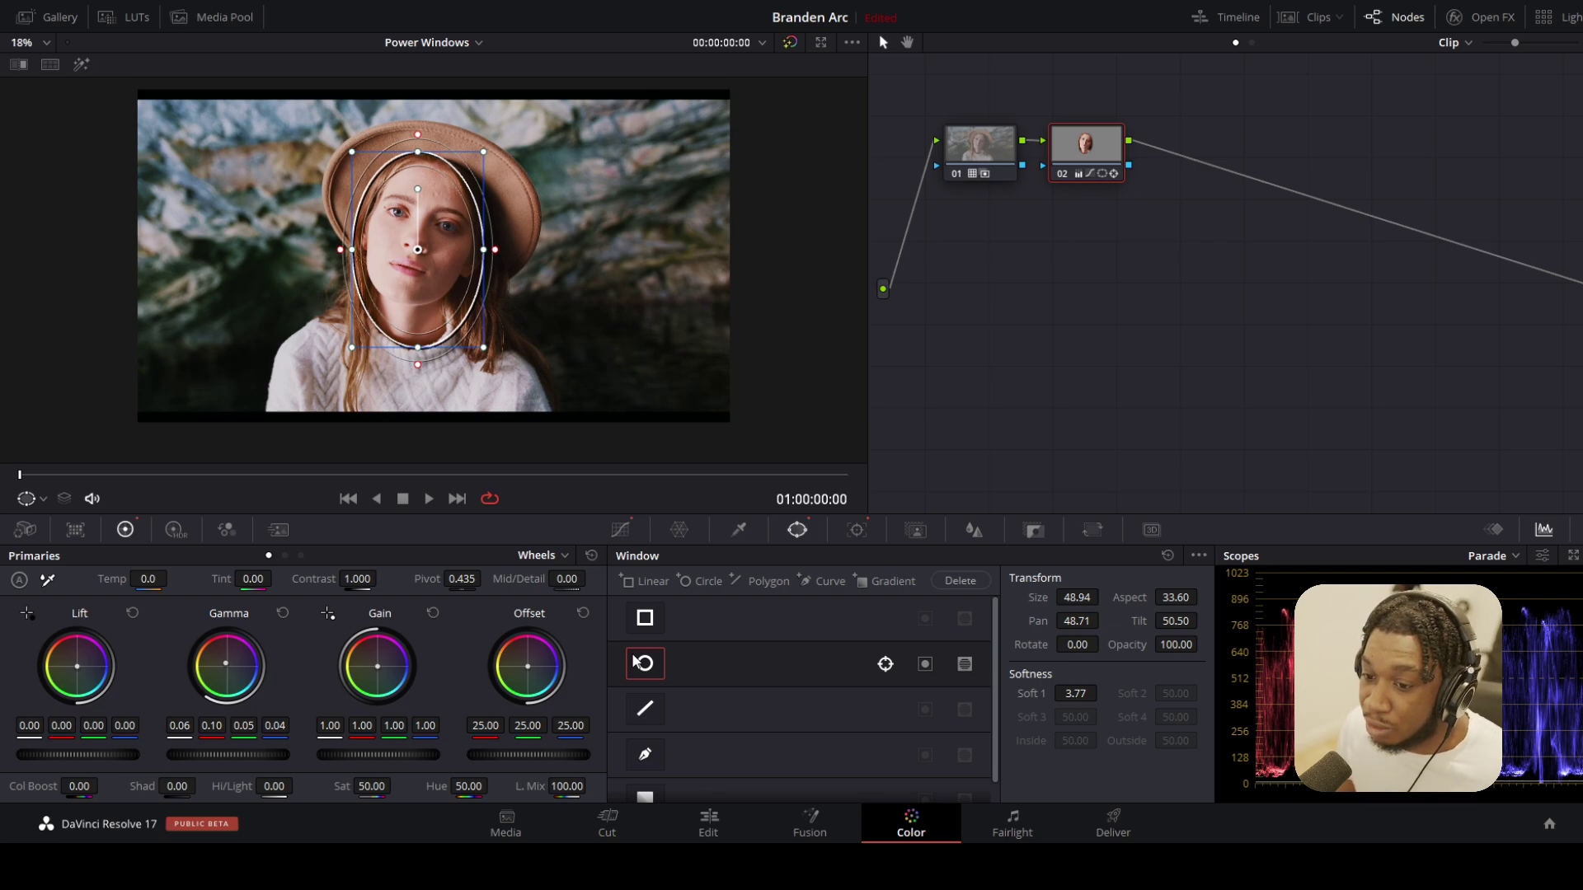
{"action": "left_click", "coordinate": [651, 752]}
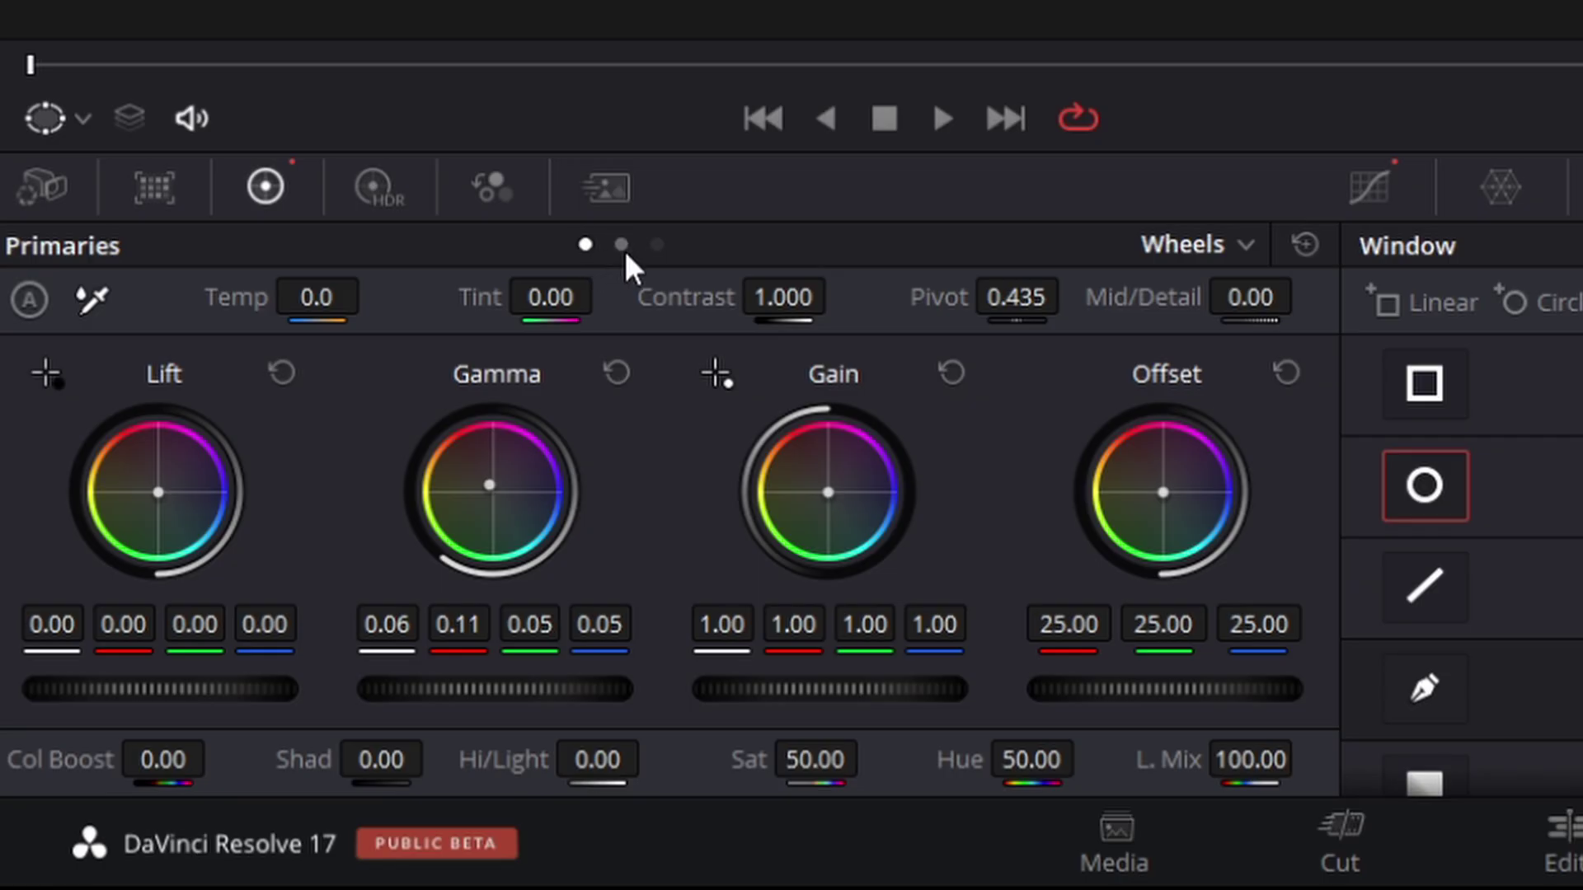
Switch the primaries to Log and set node 02's midtone detail to -56.00 to soften the woman's skin
{"action": "left_click", "coordinate": [657, 245]}
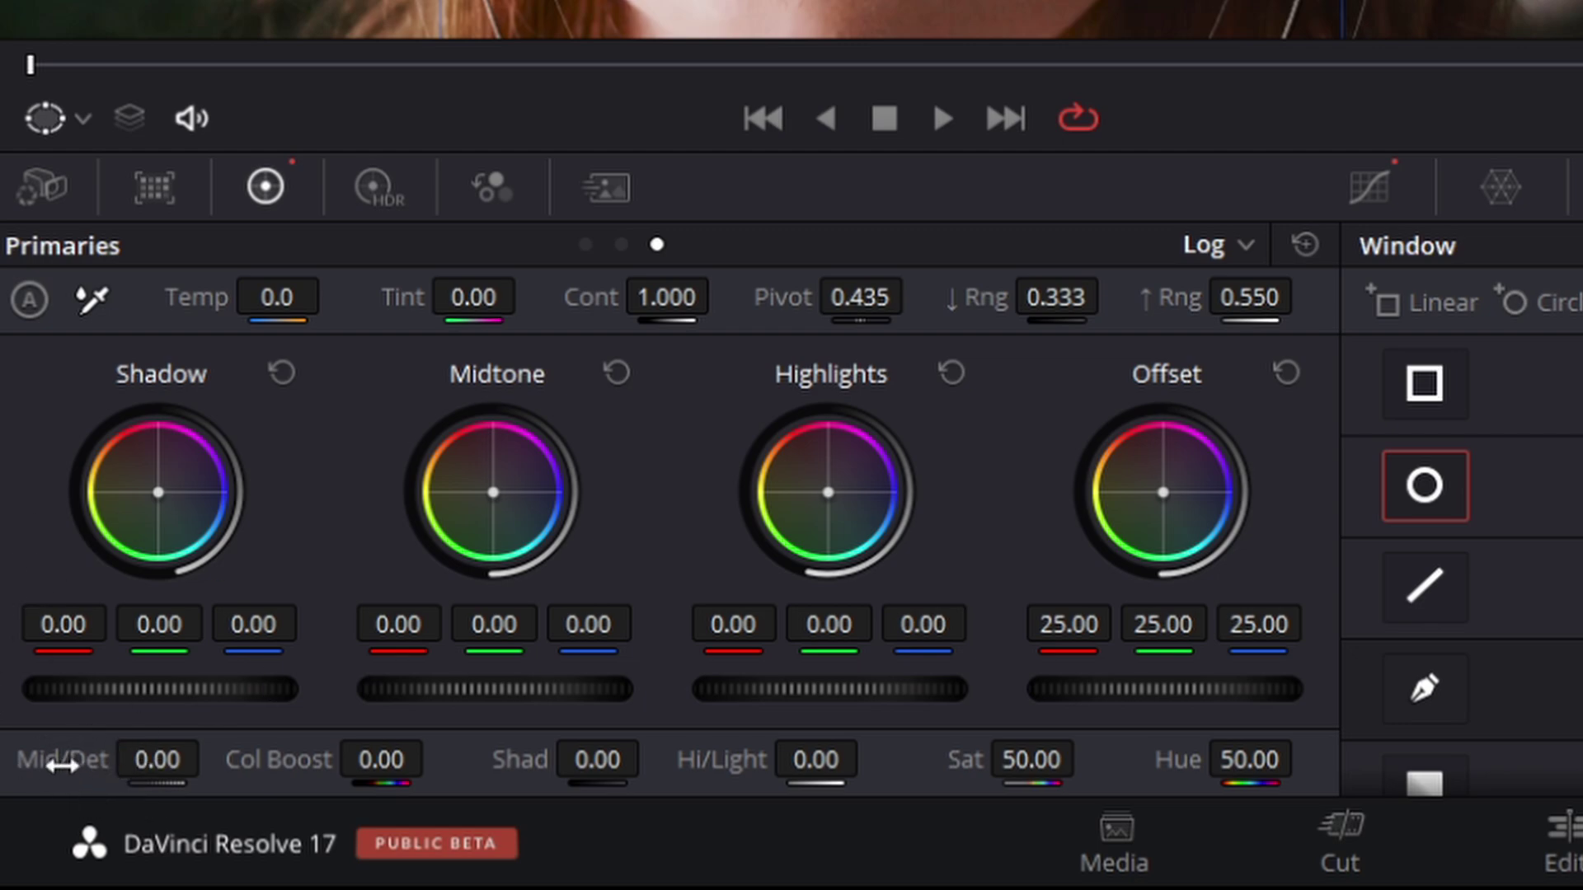
{"action": "left_click_drag", "start_coordinate": [167, 770], "coordinate": [278, 787]}
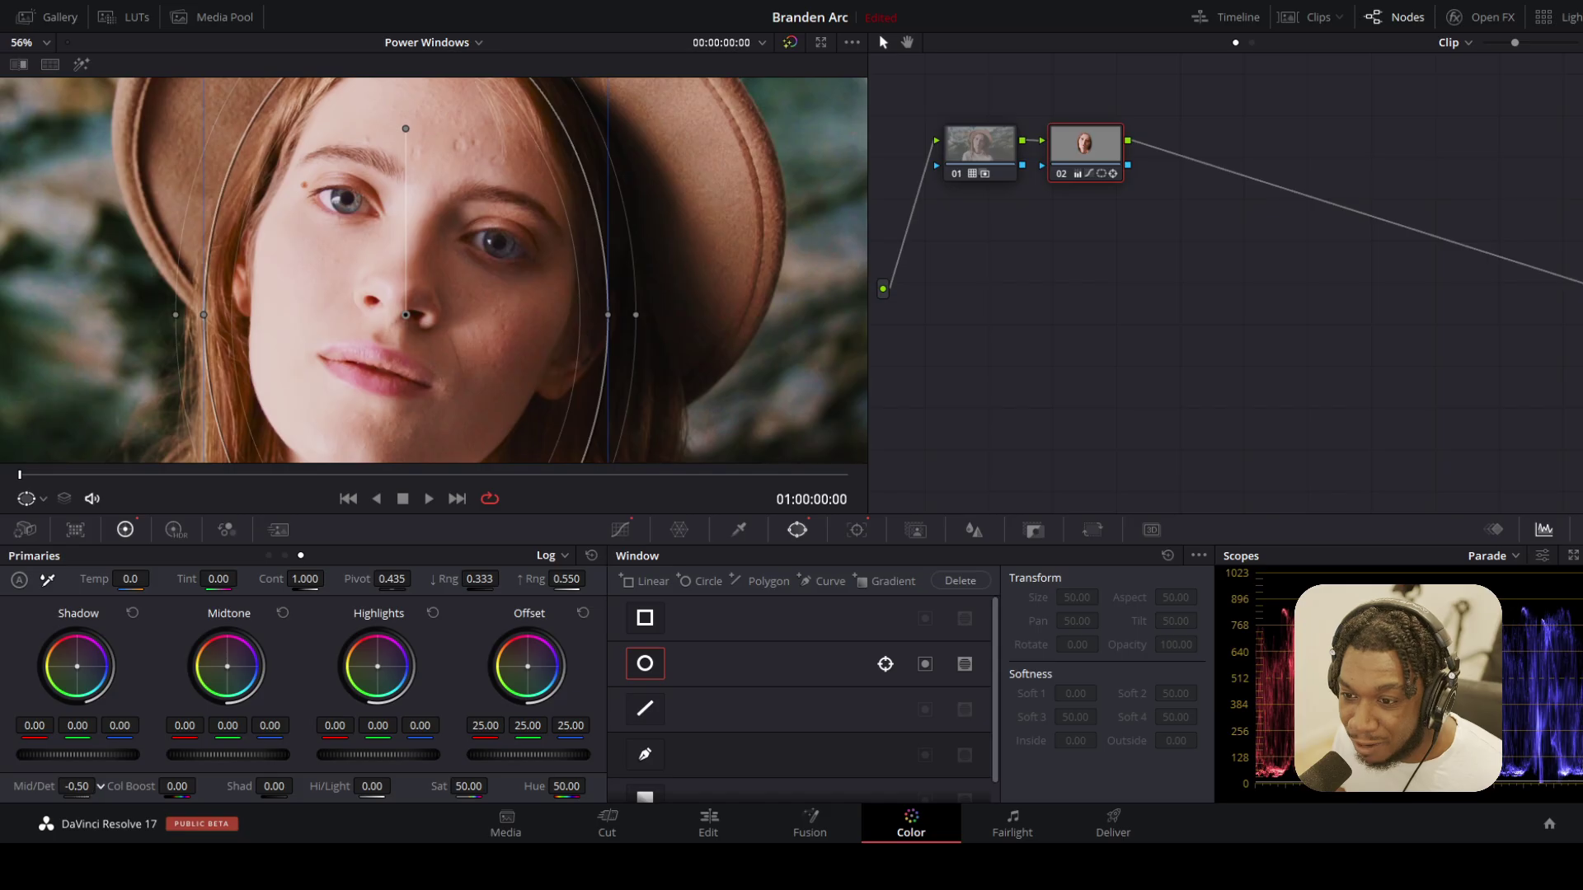
{"action": "left_click_drag", "start_coordinate": [100, 786], "coordinate": [44, 786]}
Compare the woman's face with node 02 disabled and enabled, both close up and in the full frame
{"action": "scroll", "coordinate": [384, 388], "scroll_direction": "down", "scroll_amount": 8}
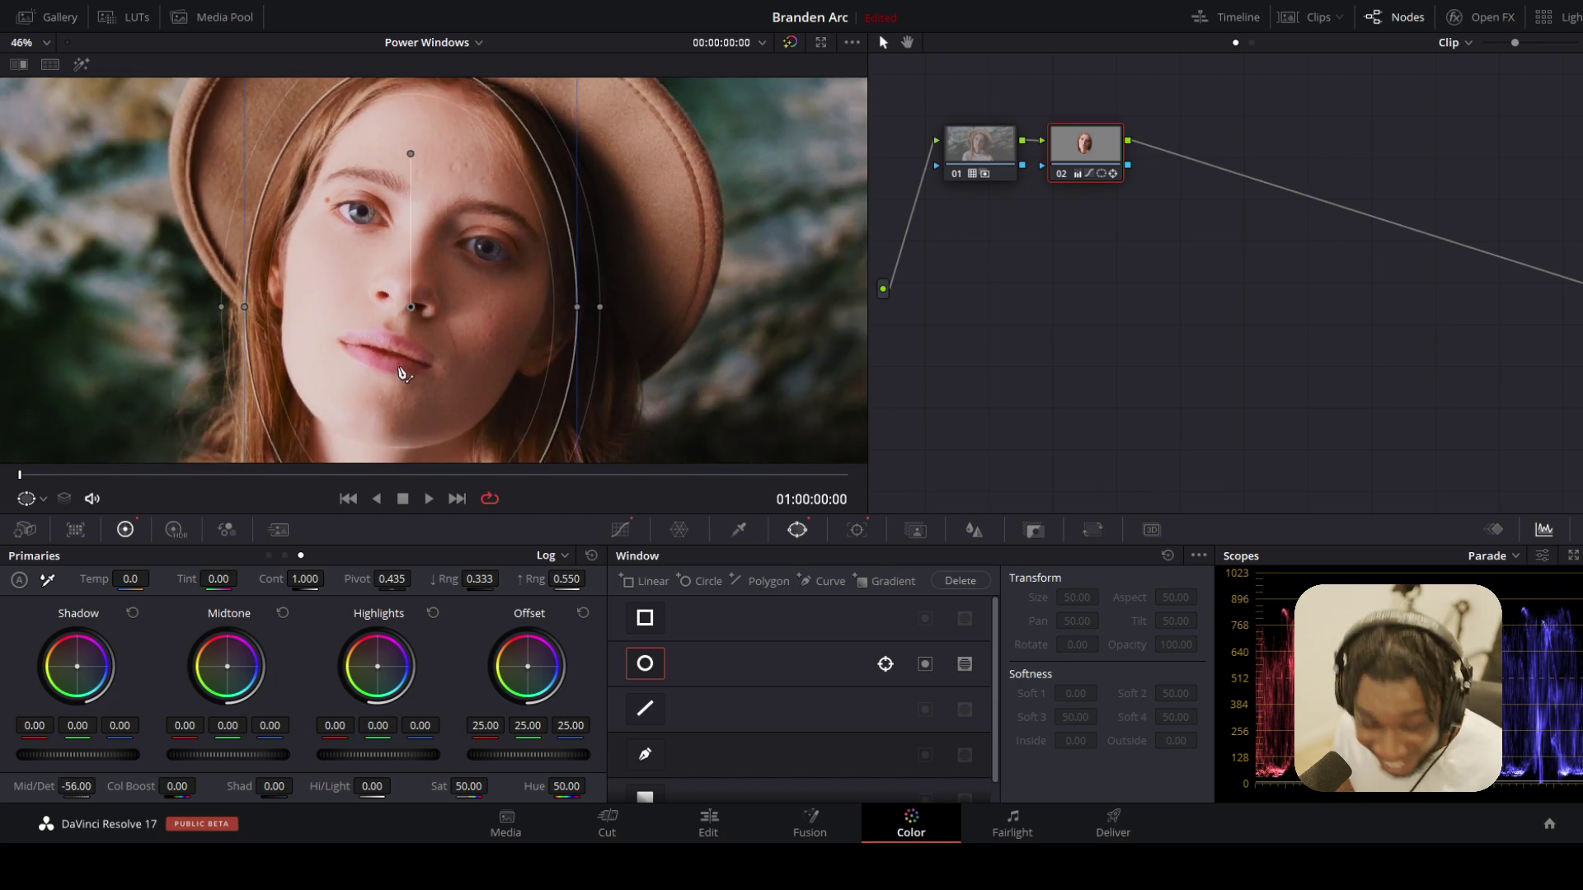
{"action": "scroll", "coordinate": [433, 391], "scroll_direction": "up", "scroll_amount": 1}
{"action": "scroll", "coordinate": [433, 391], "scroll_direction": "down", "scroll_amount": 1}
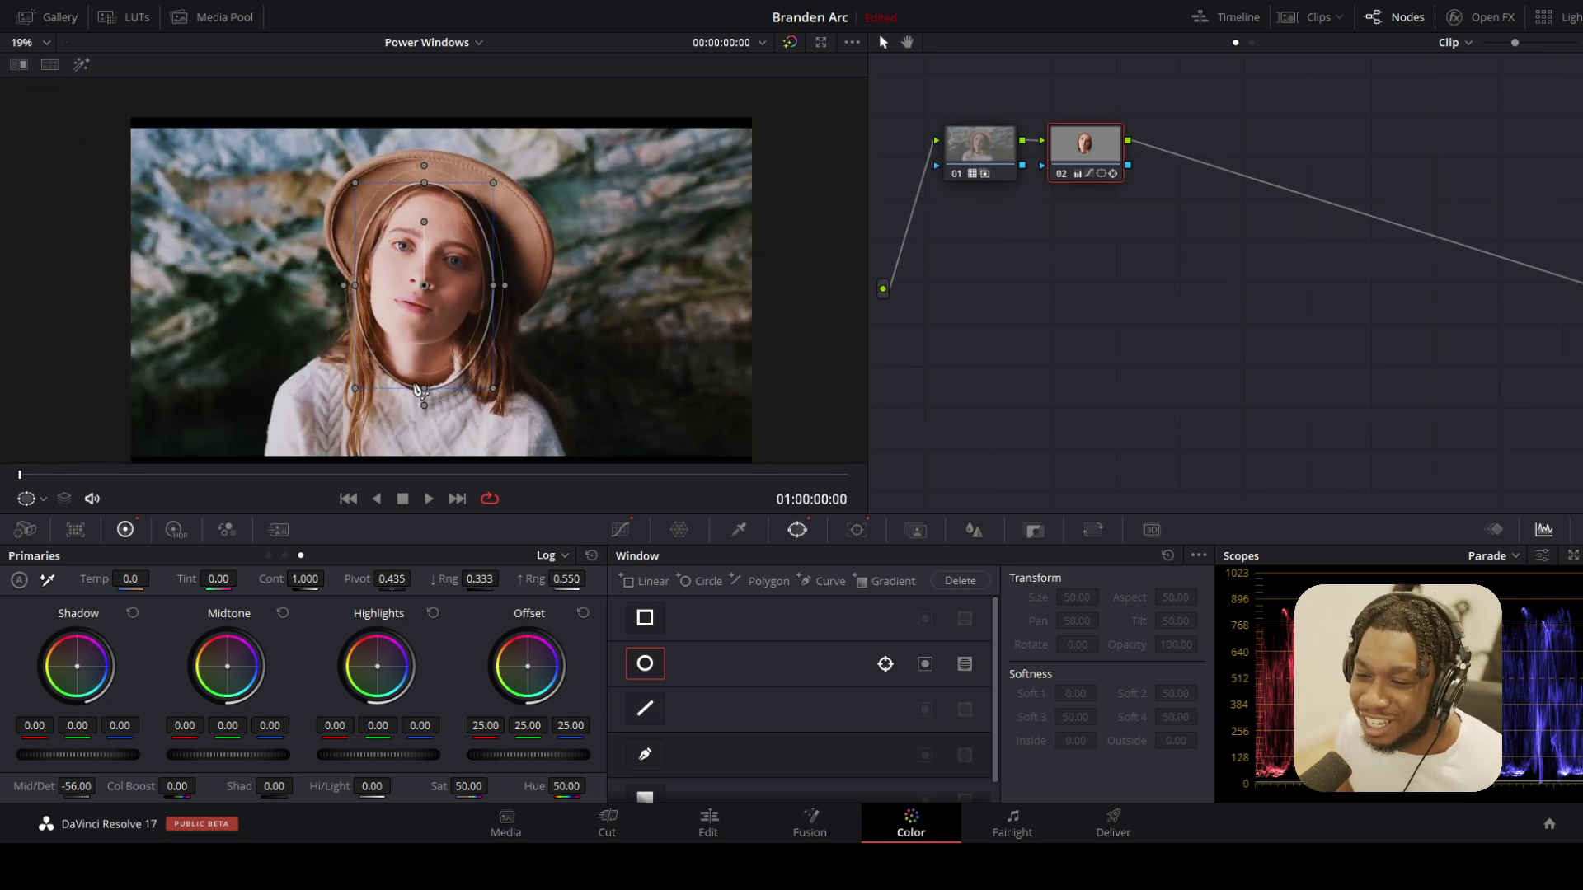
{"action": "scroll", "coordinate": [416, 367], "scroll_direction": "up", "scroll_amount": 3}
{"action": "scroll", "coordinate": [414, 363], "scroll_direction": "down", "scroll_amount": 2}
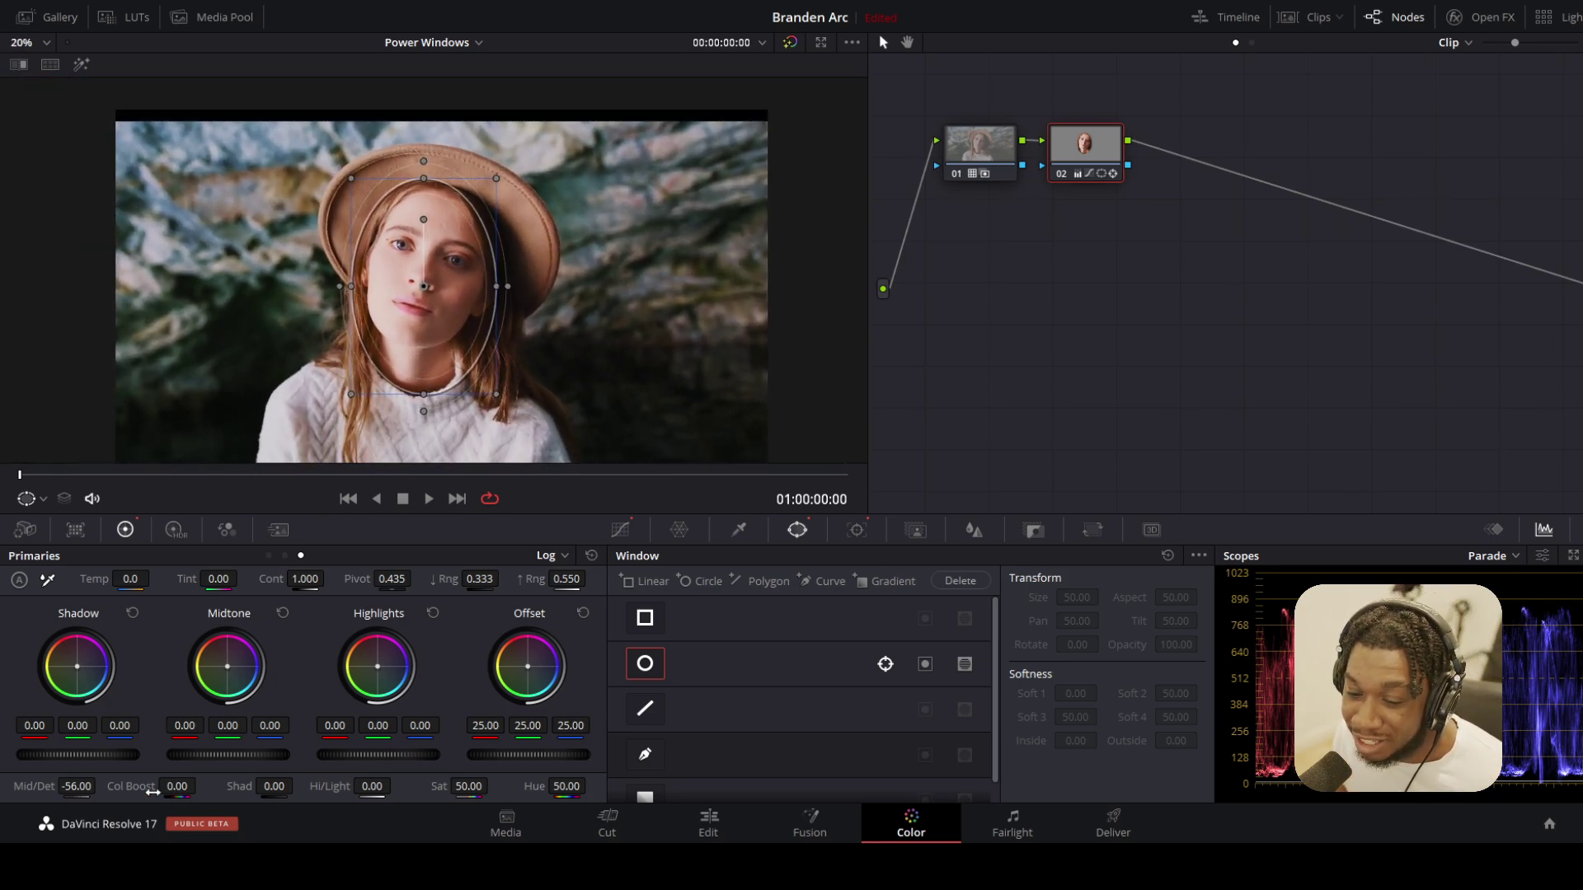
{"action": "left_click", "coordinate": [460, 341]}
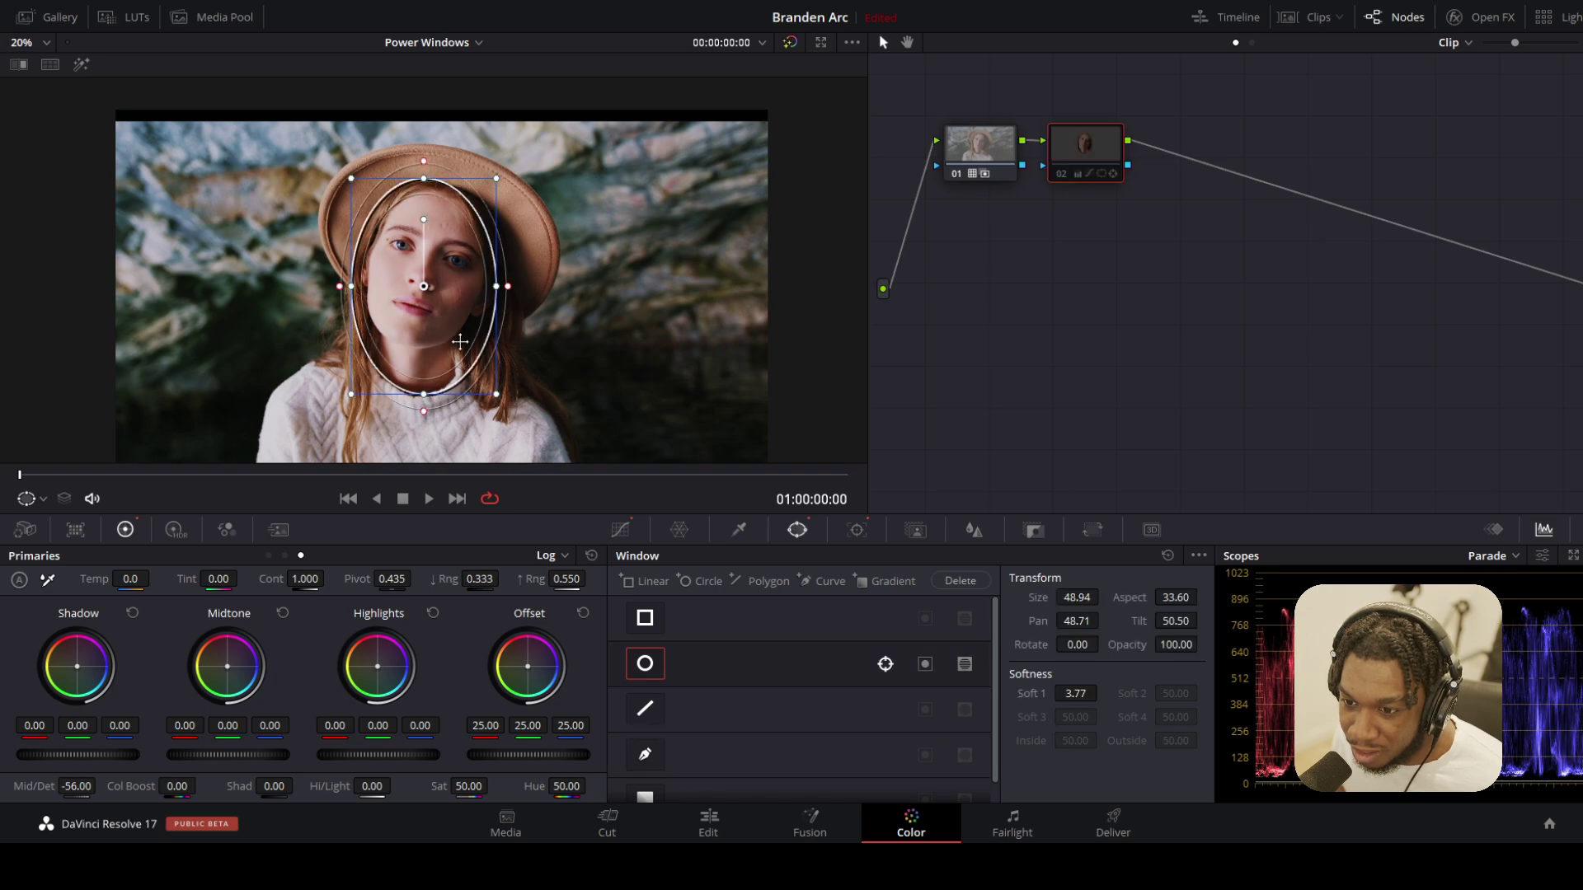
{"action": "scroll", "coordinate": [460, 341], "scroll_direction": "up", "scroll_amount": 6}
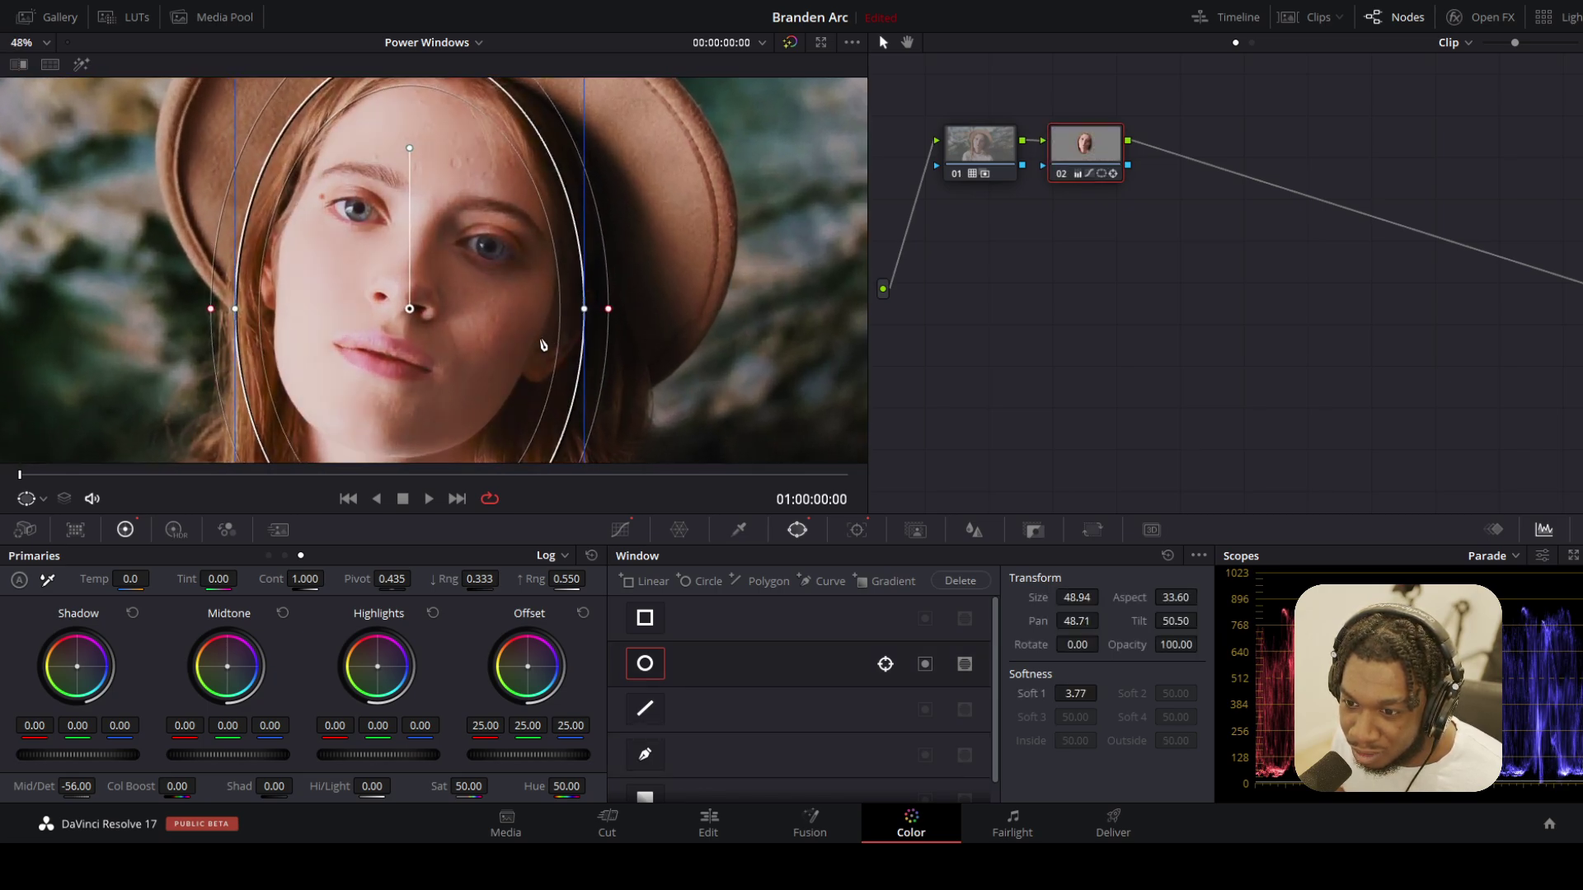
{"action": "key", "text": "ctrl+d"}
{"action": "key", "text": "ctrl+d"}
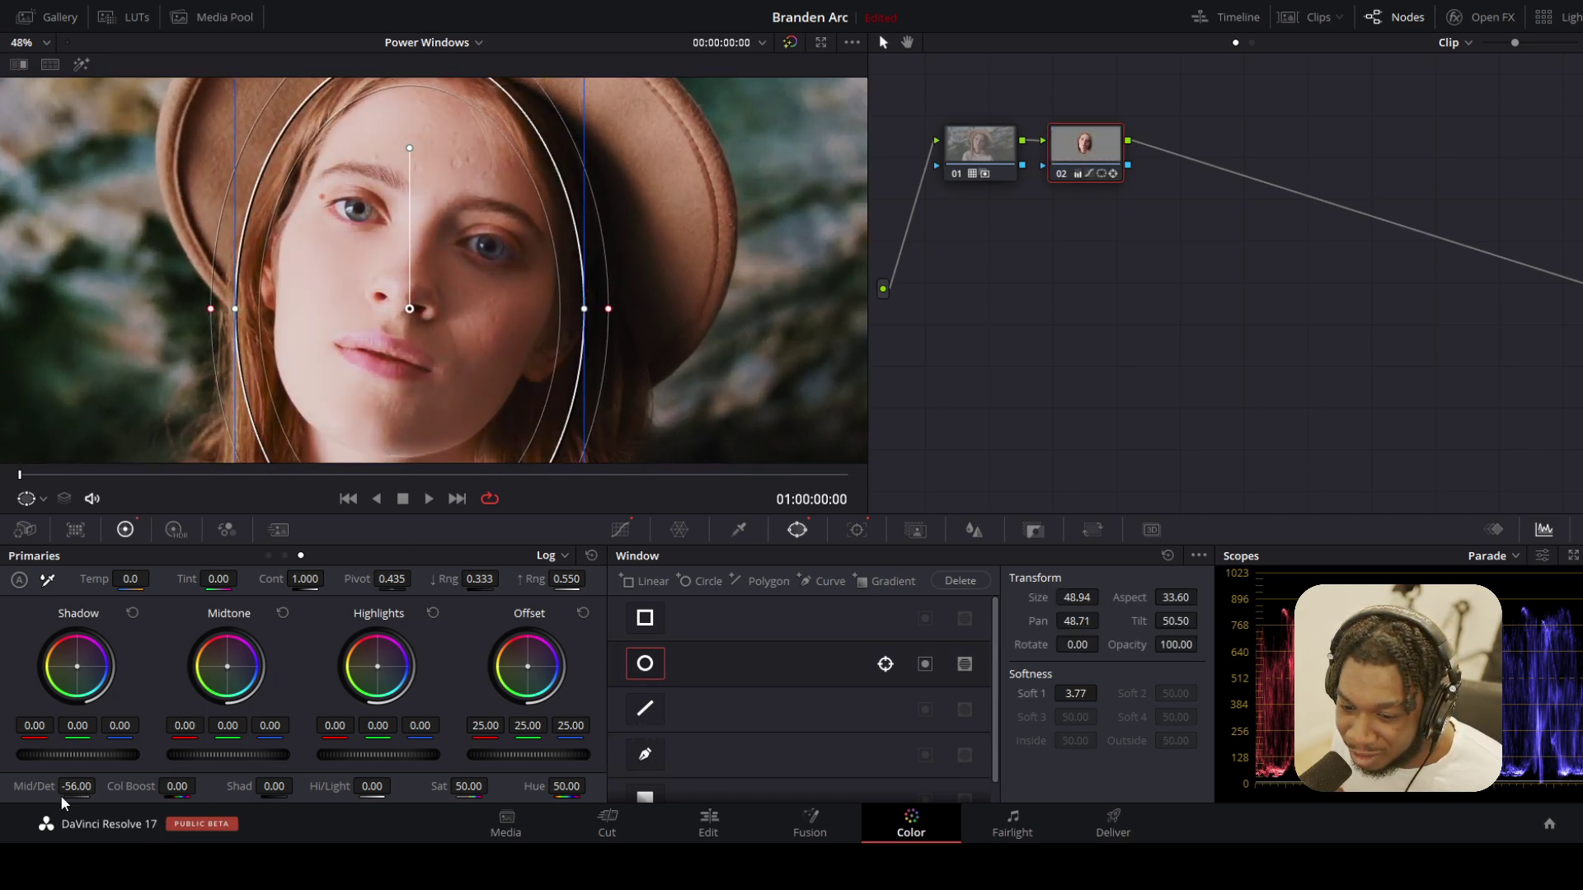
{"action": "mouse_move", "coordinate": [90, 787]}
{"action": "left_mouse_down"}
{"action": "mouse_move", "coordinate": [55, 786]}
{"action": "mouse_move", "coordinate": [218, 787]}
{"action": "mouse_move", "coordinate": [55, 787]}
{"action": "mouse_move", "coordinate": [218, 786]}
{"action": "mouse_move", "coordinate": [62, 787]}
{"action": "mouse_move", "coordinate": [125, 786]}
{"action": "mouse_move", "coordinate": [83, 786]}
{"action": "mouse_move", "coordinate": [97, 786]}
{"action": "left_mouse_up"}
{"action": "scroll", "coordinate": [465, 345], "scroll_direction": "down", "scroll_amount": 5}
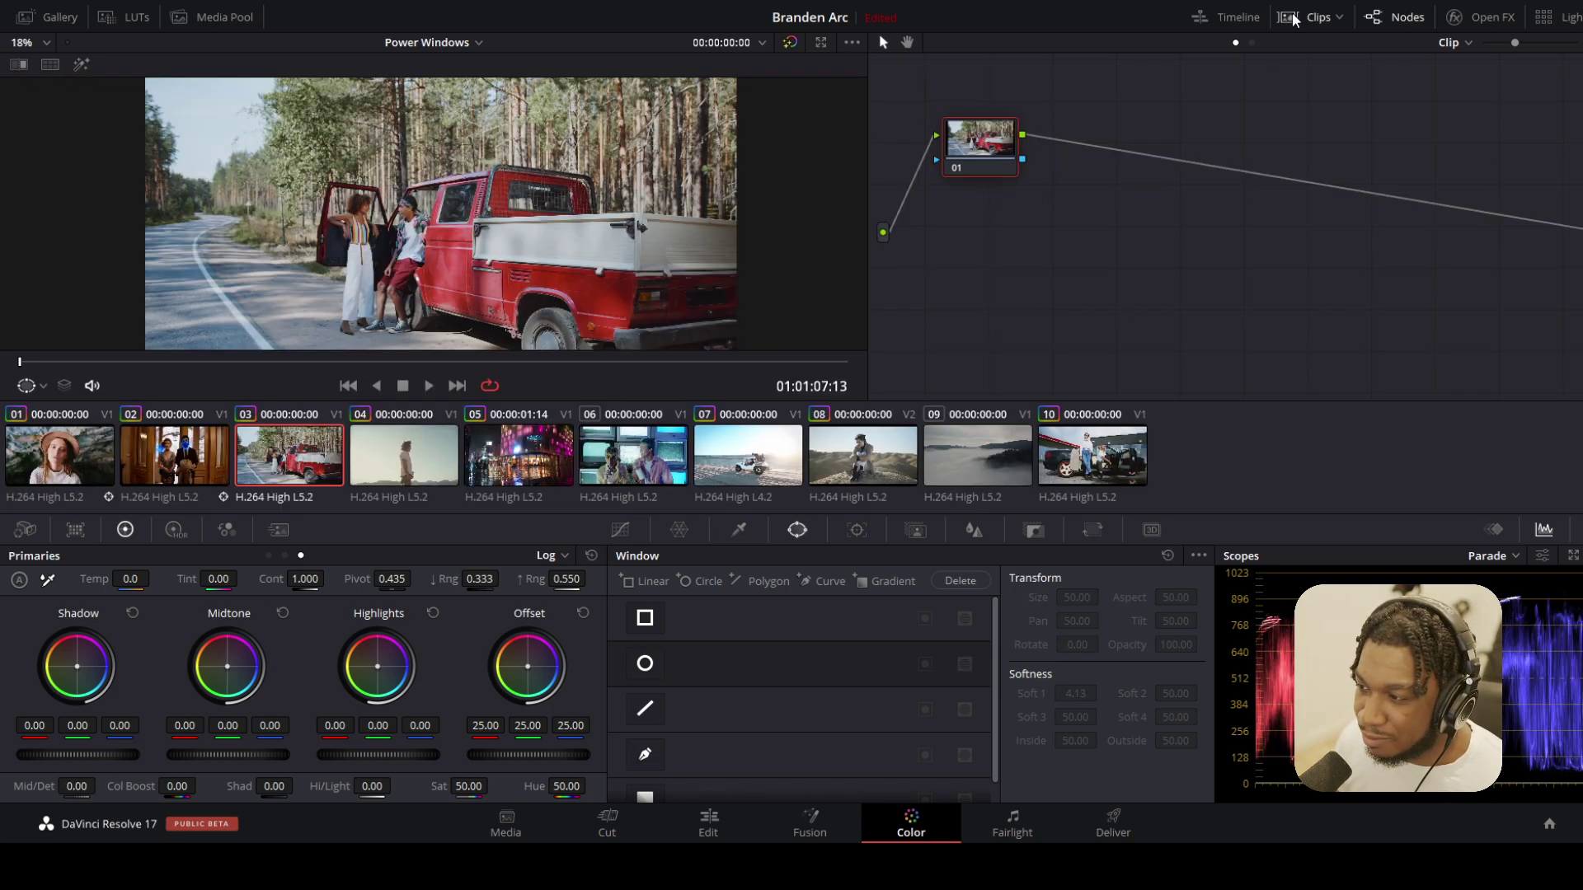
Hide the clip thumbnails and sample the red truck's bodywork in clip 03 with the HSL qualifier on node 01
{"action": "left_click", "coordinate": [1294, 18]}
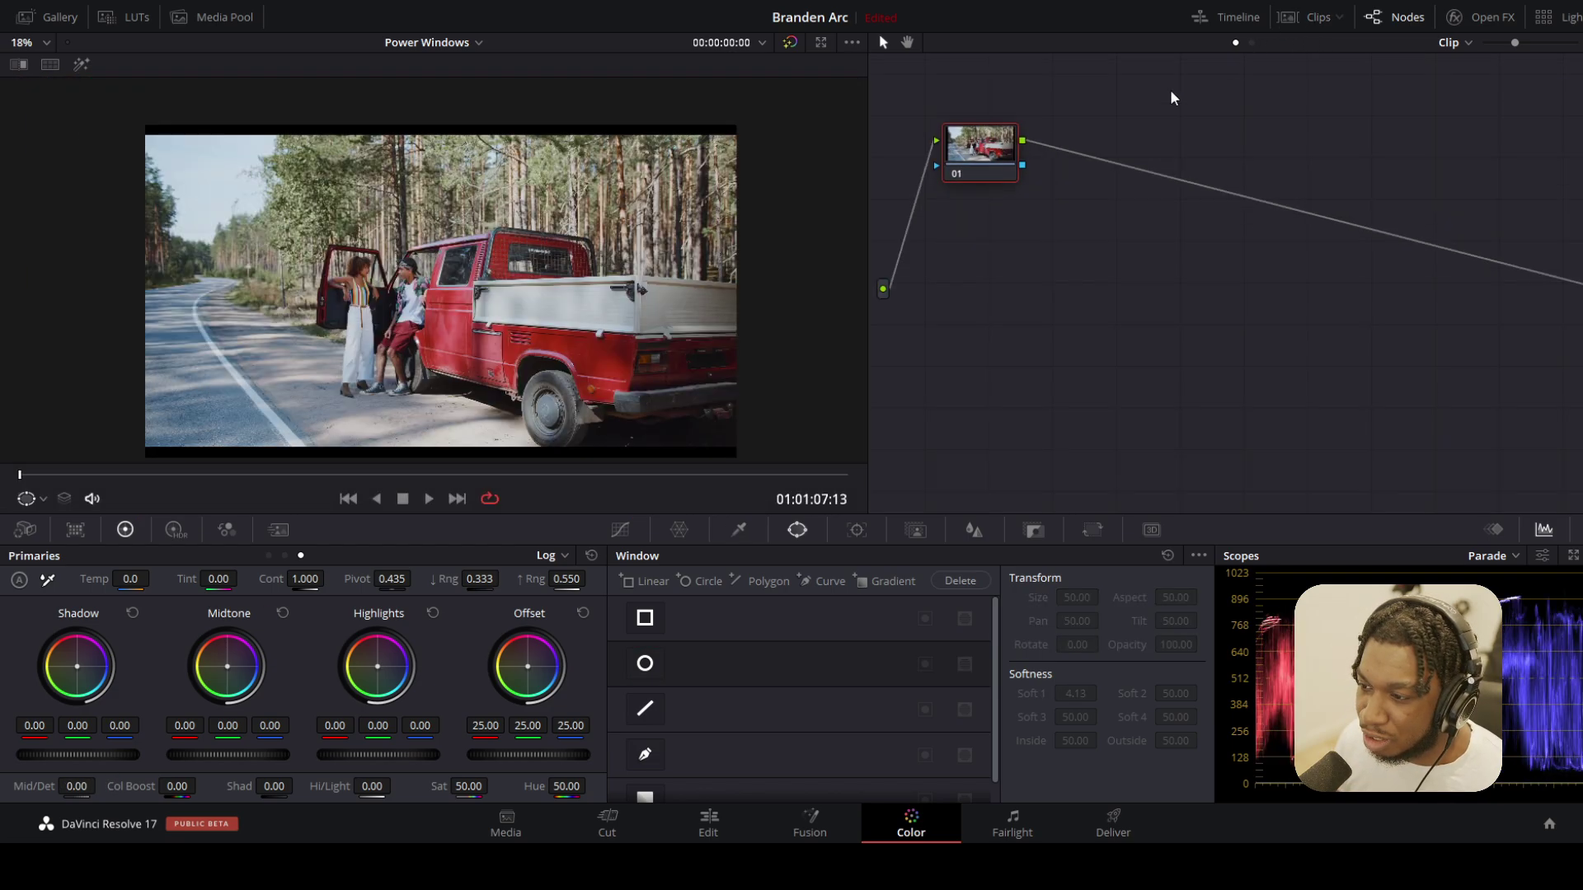
{"action": "scroll", "coordinate": [442, 338], "scroll_direction": "up", "scroll_amount": 1}
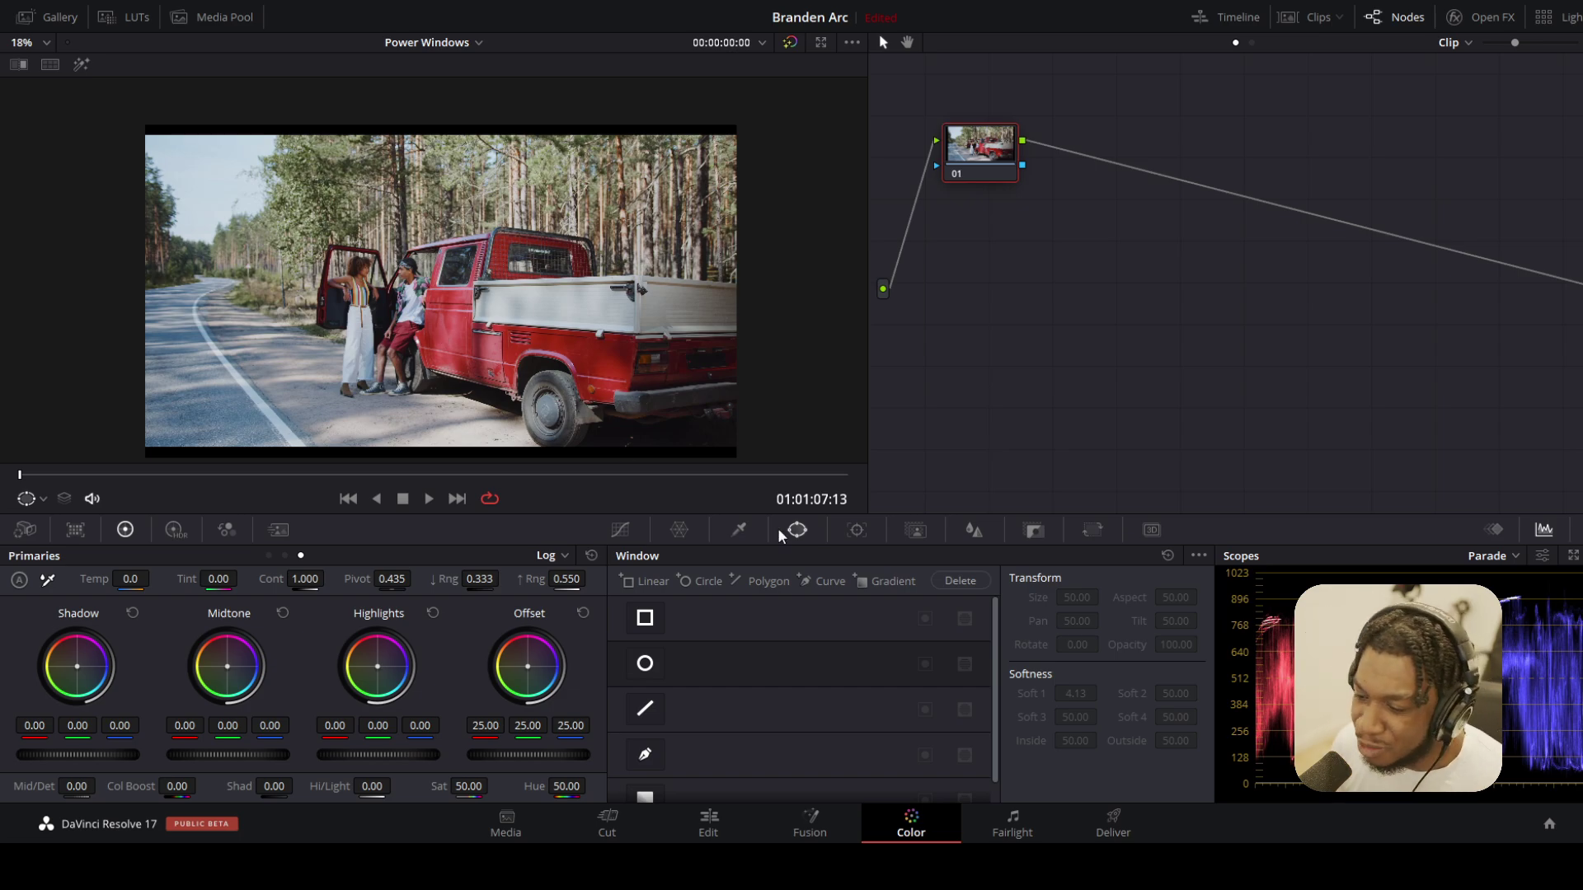
{"action": "left_click", "coordinate": [741, 530]}
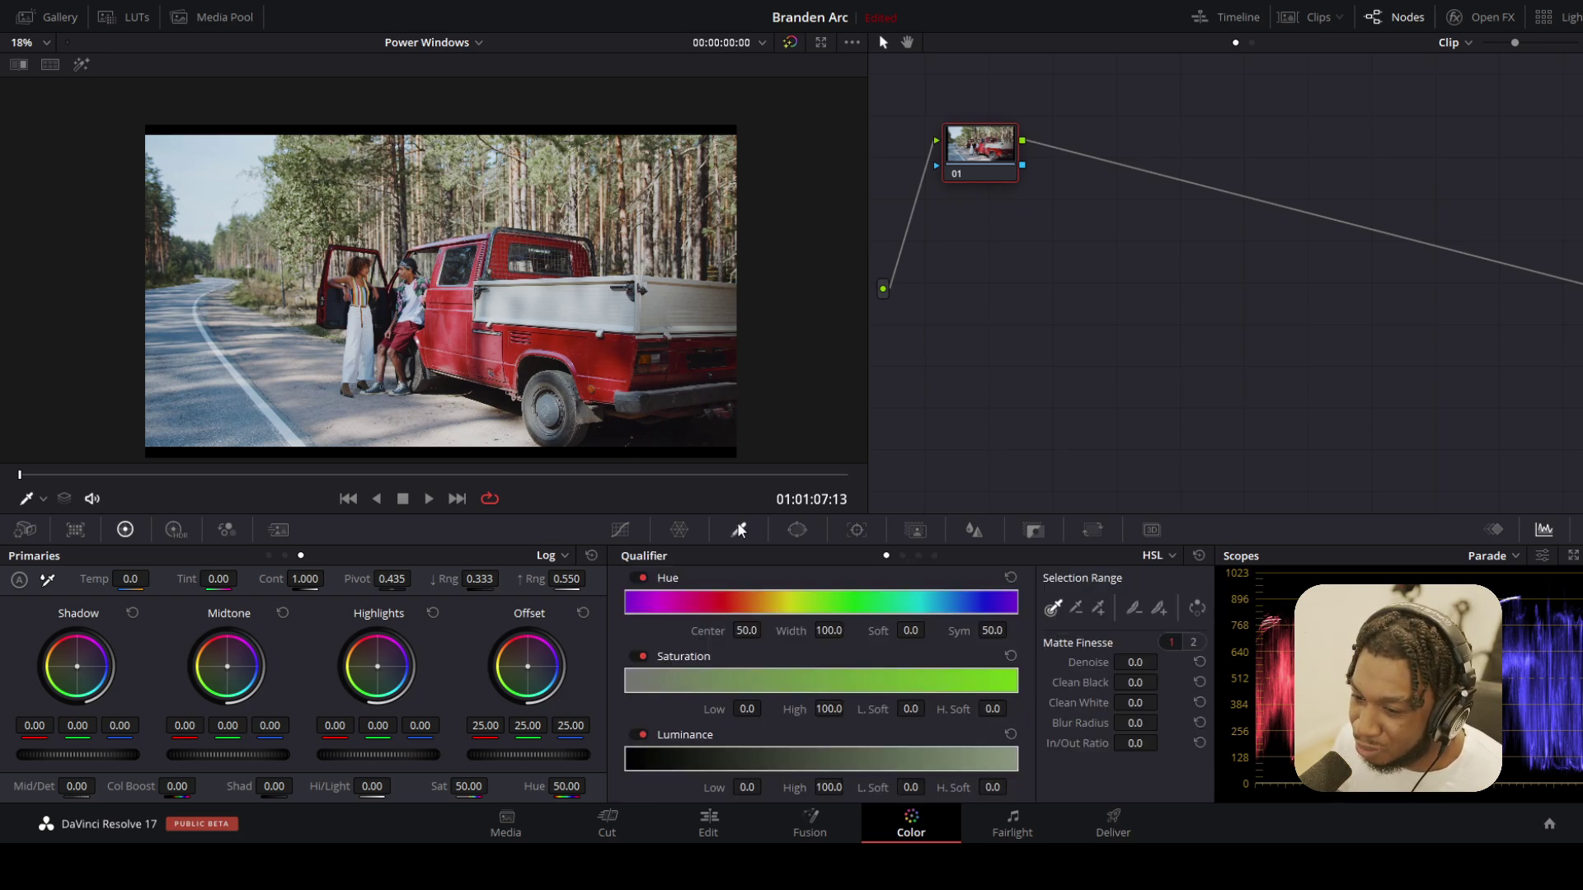
{"action": "left_click", "coordinate": [605, 353]}
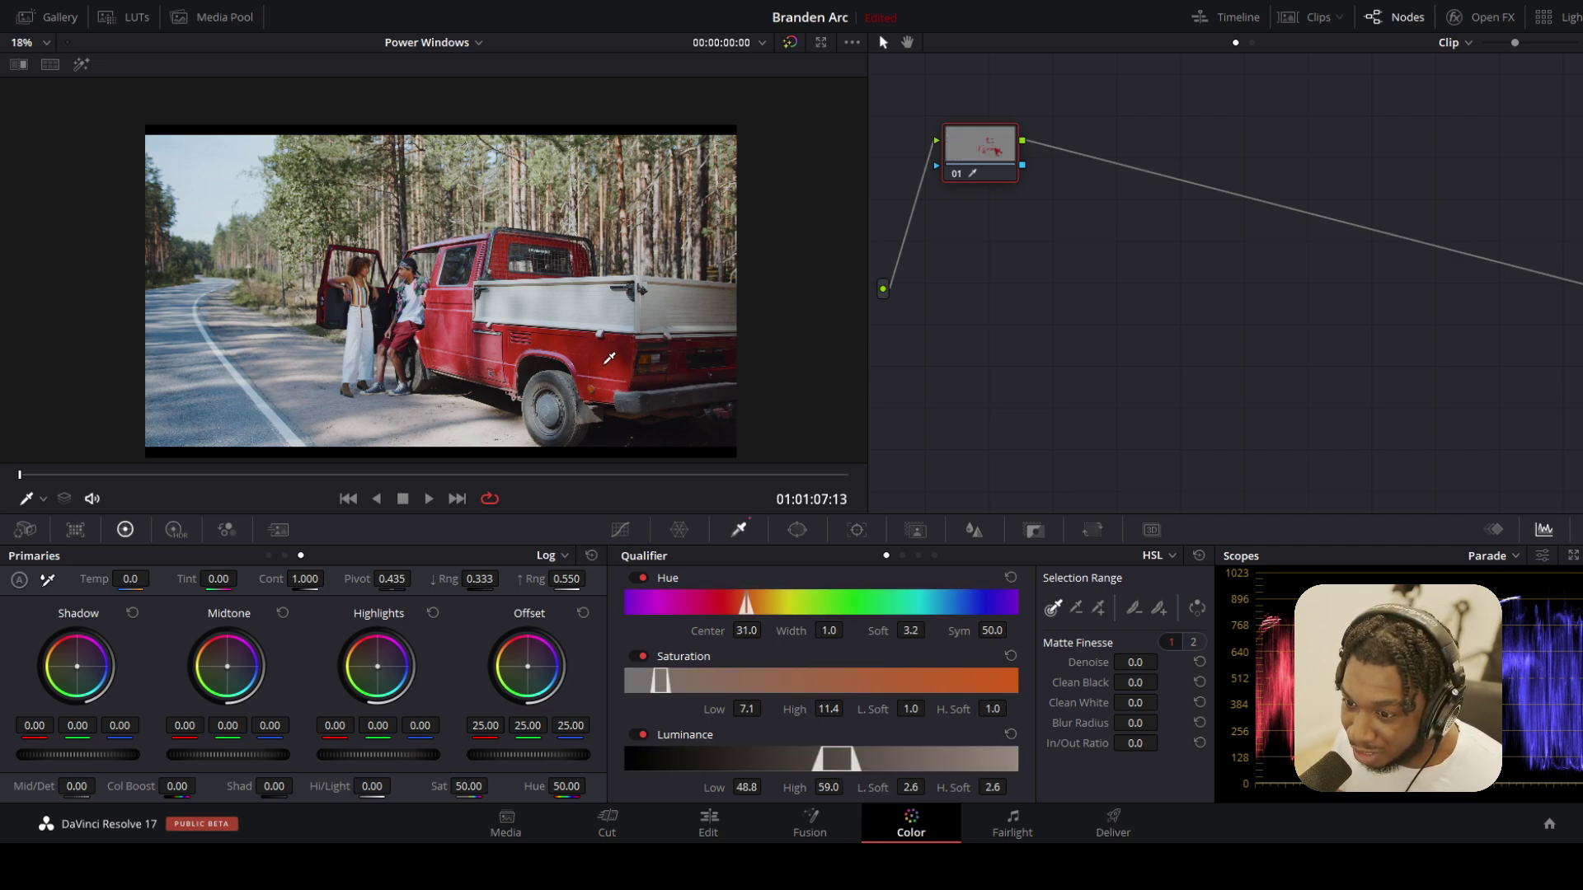
Resample the truck's red with highlight enabled and refine the qualifier: hue center 30.0, width 26.9, soft 9.9; saturation high 18.4; luminance high 61.8
{"action": "left_click", "coordinate": [607, 358]}
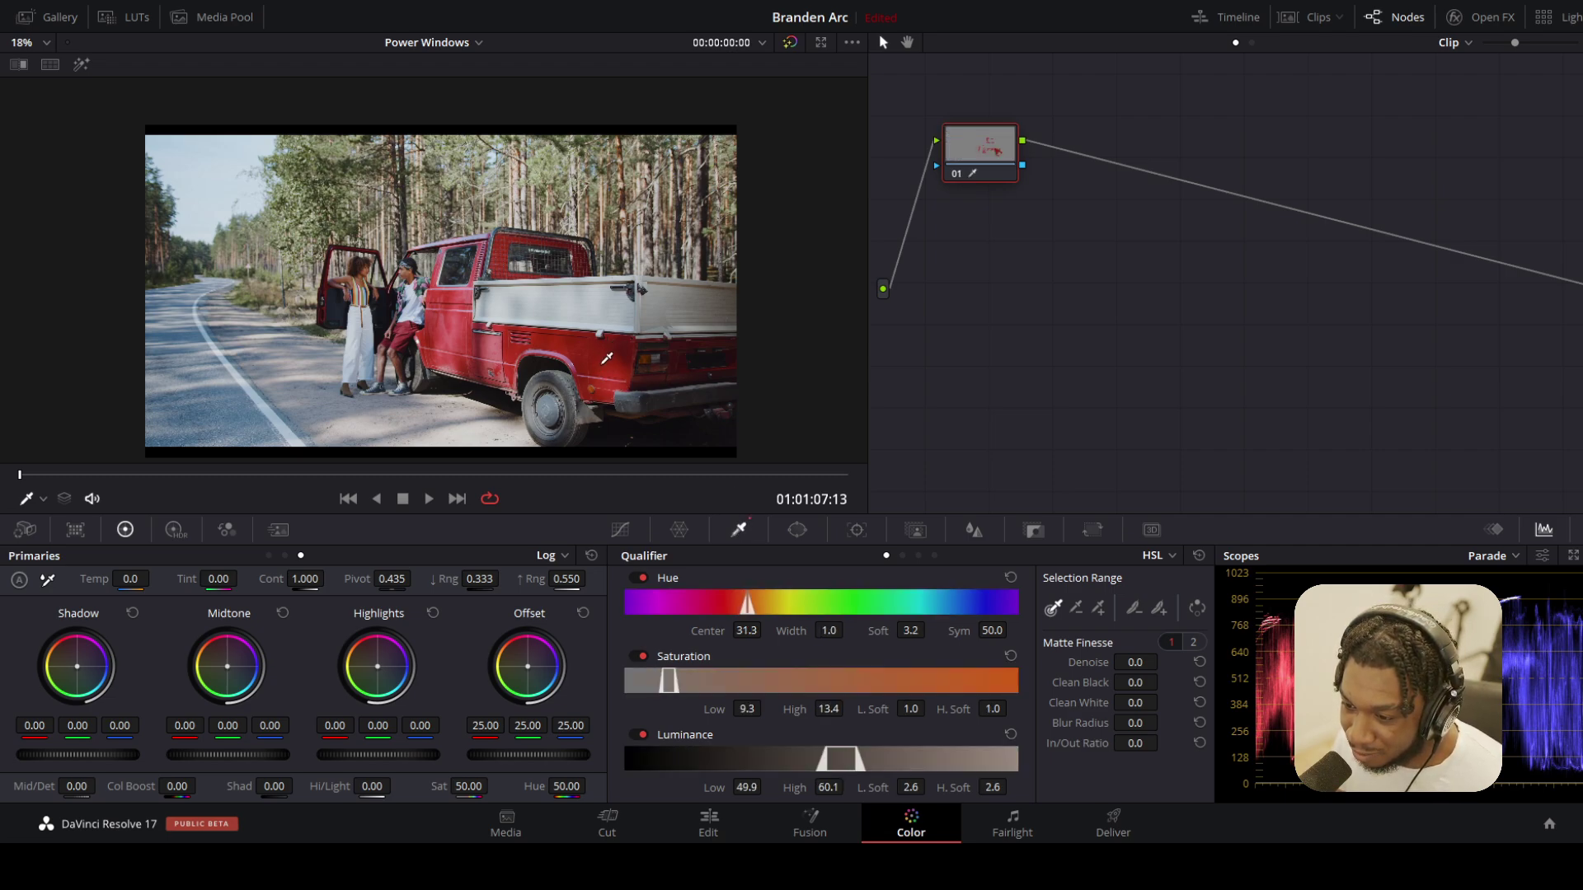
{"action": "left_click", "coordinate": [81, 65]}
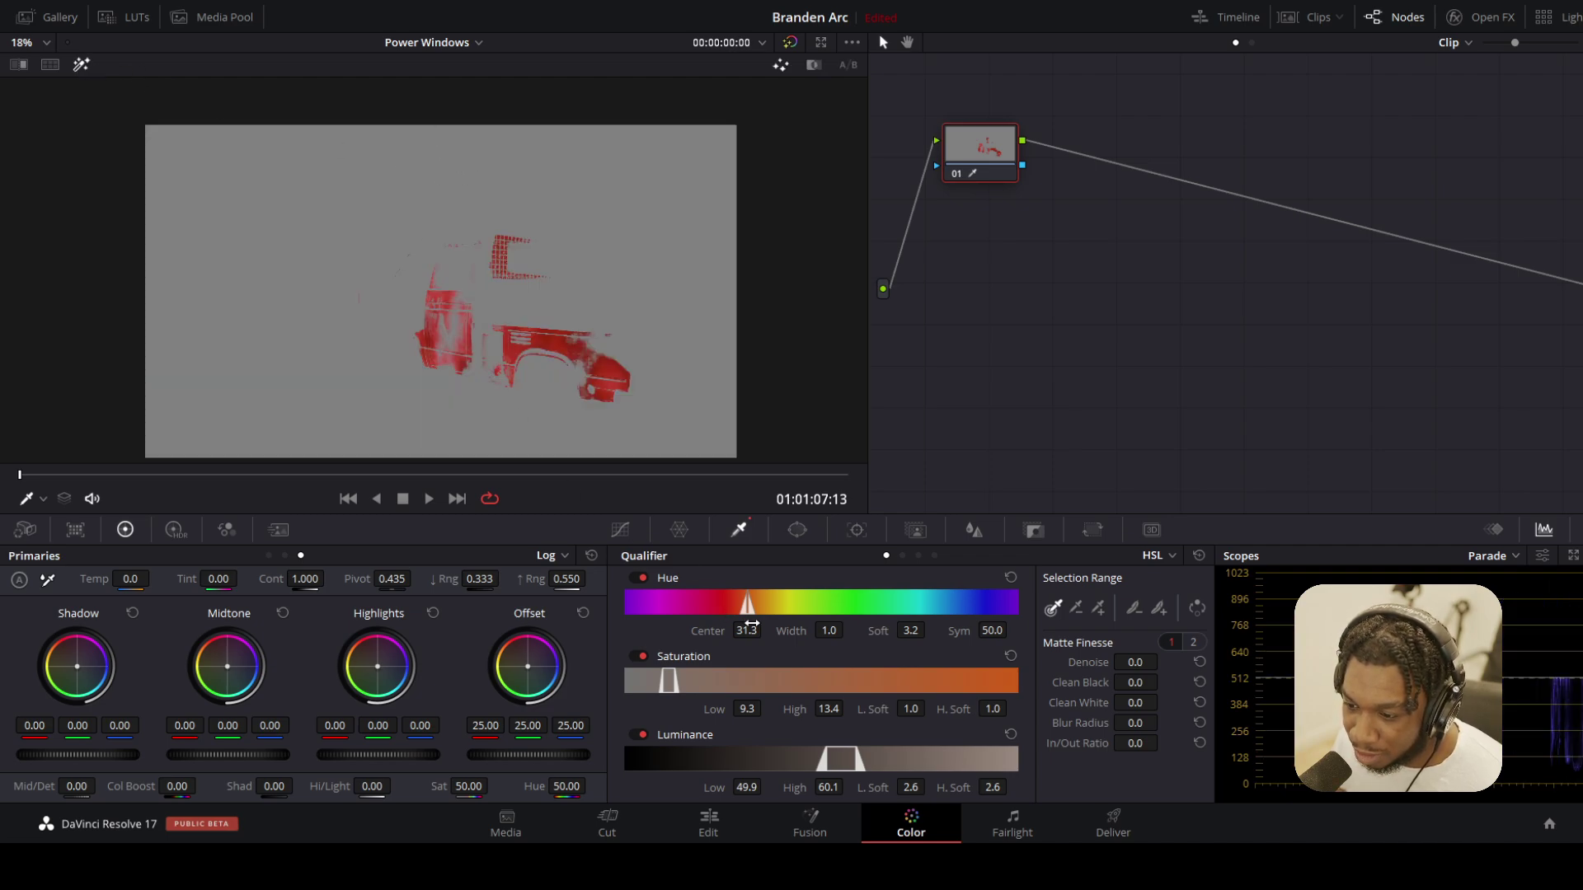
{"action": "left_click_drag", "start_coordinate": [750, 628], "coordinate": [940, 631]}
{"action": "left_click_drag", "start_coordinate": [746, 708], "coordinate": [740, 709]}
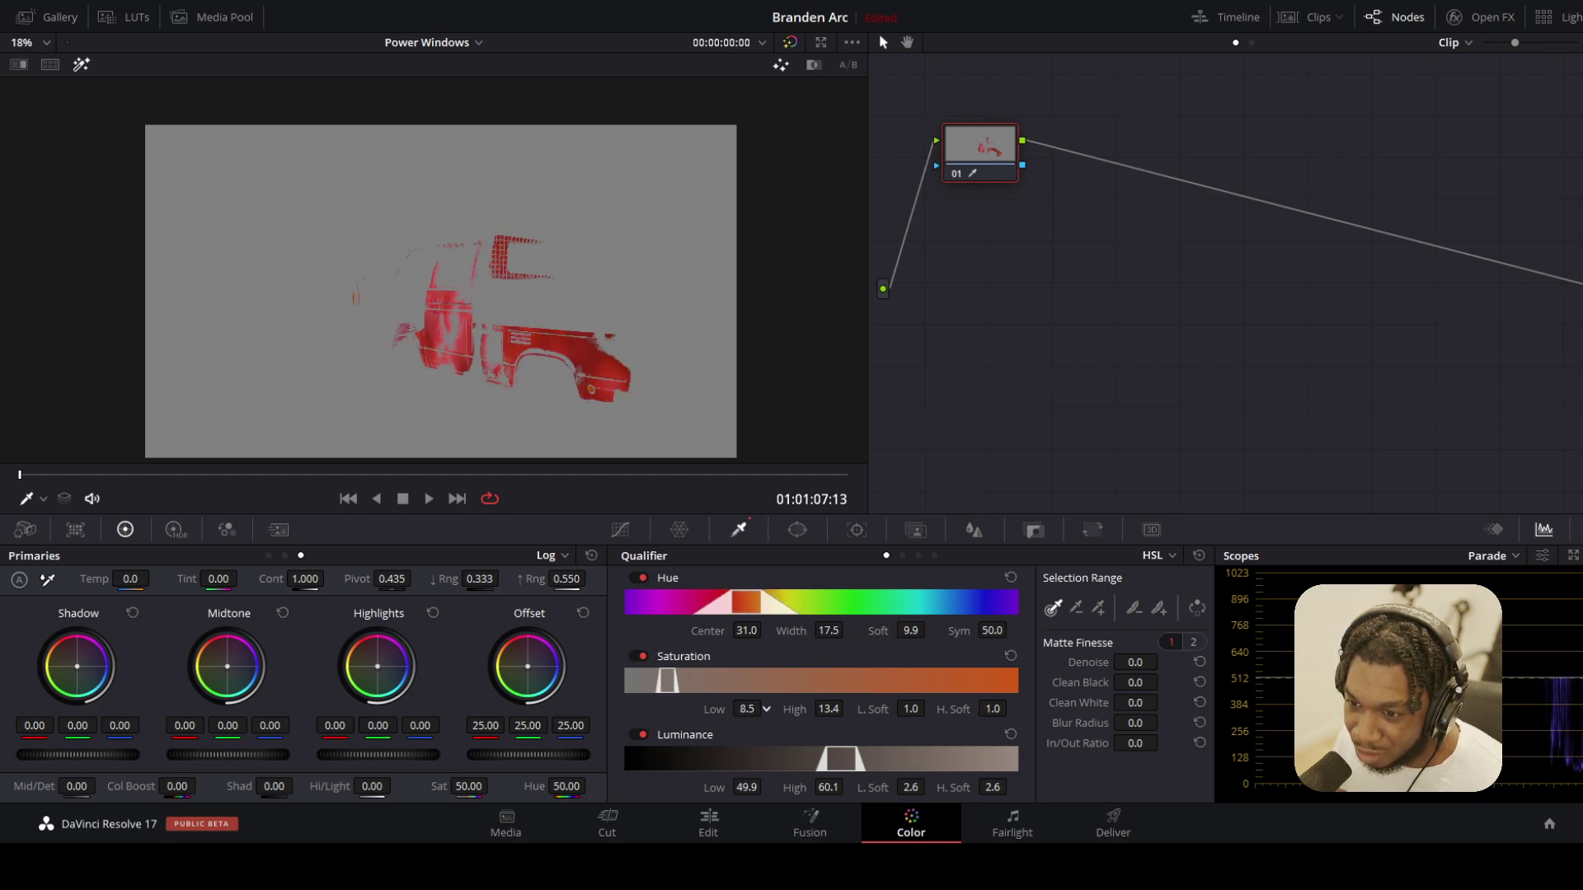
{"action": "left_click_drag", "start_coordinate": [838, 710], "coordinate": [930, 709]}
{"action": "left_click_drag", "start_coordinate": [827, 787], "coordinate": [826, 781]}
{"action": "mouse_move", "coordinate": [746, 626]}
{"action": "left_mouse_down"}
{"action": "mouse_move", "coordinate": [857, 629]}
{"action": "mouse_move", "coordinate": [767, 629]}
{"action": "left_mouse_up"}
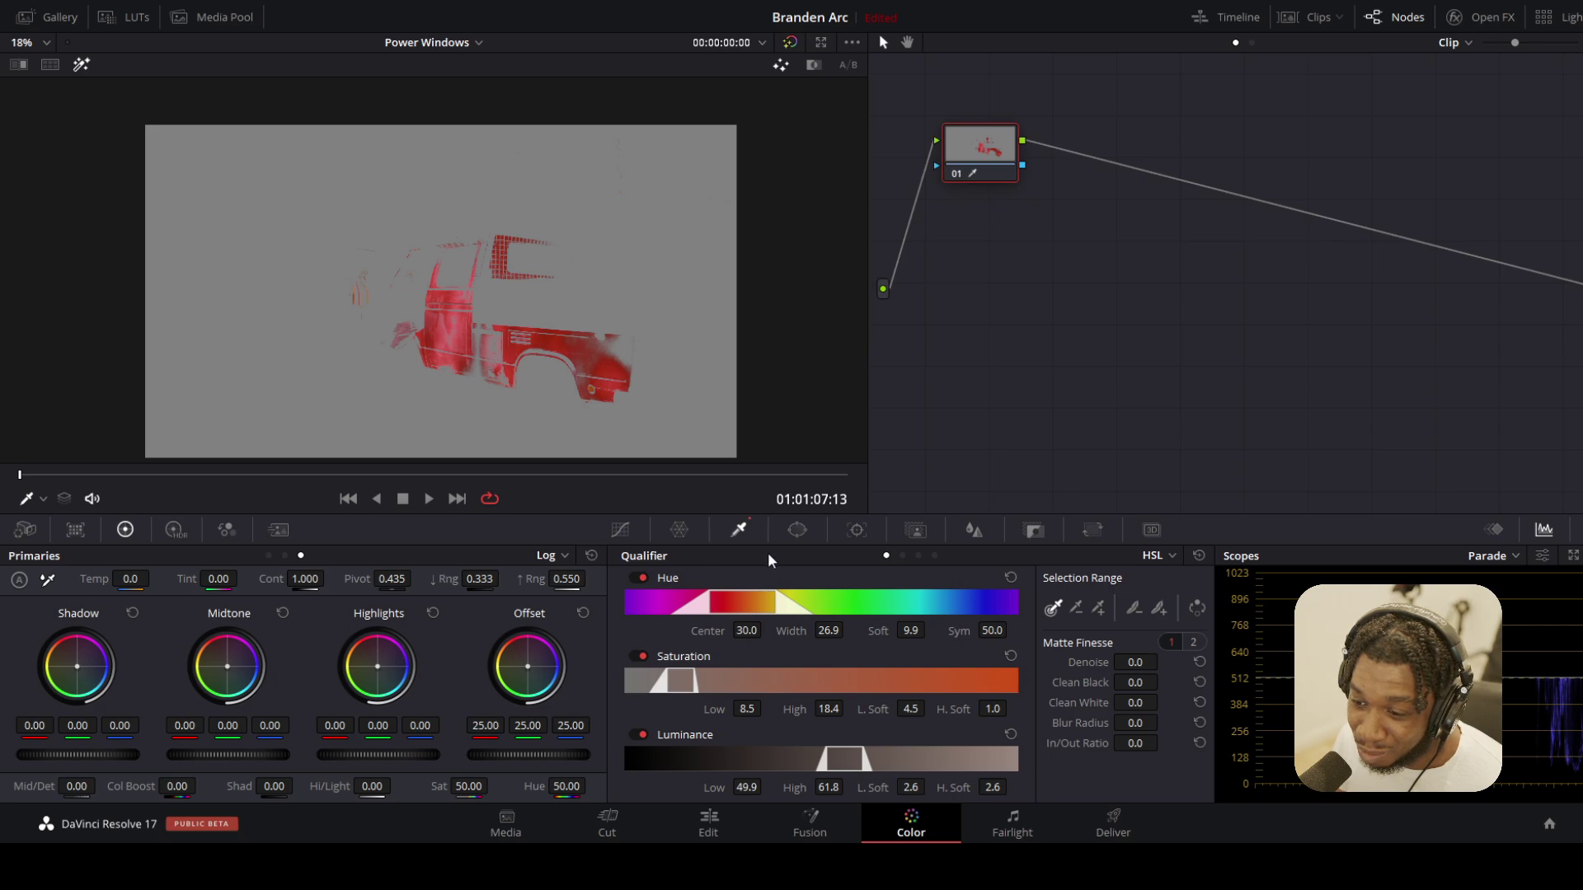
Shift node 01's offset towards green at -57.86, 57.93, -57.61, inspect the qualified truck in the full image, and reset the grade
{"action": "left_click_drag", "start_coordinate": [528, 666], "coordinate": [507, 689]}
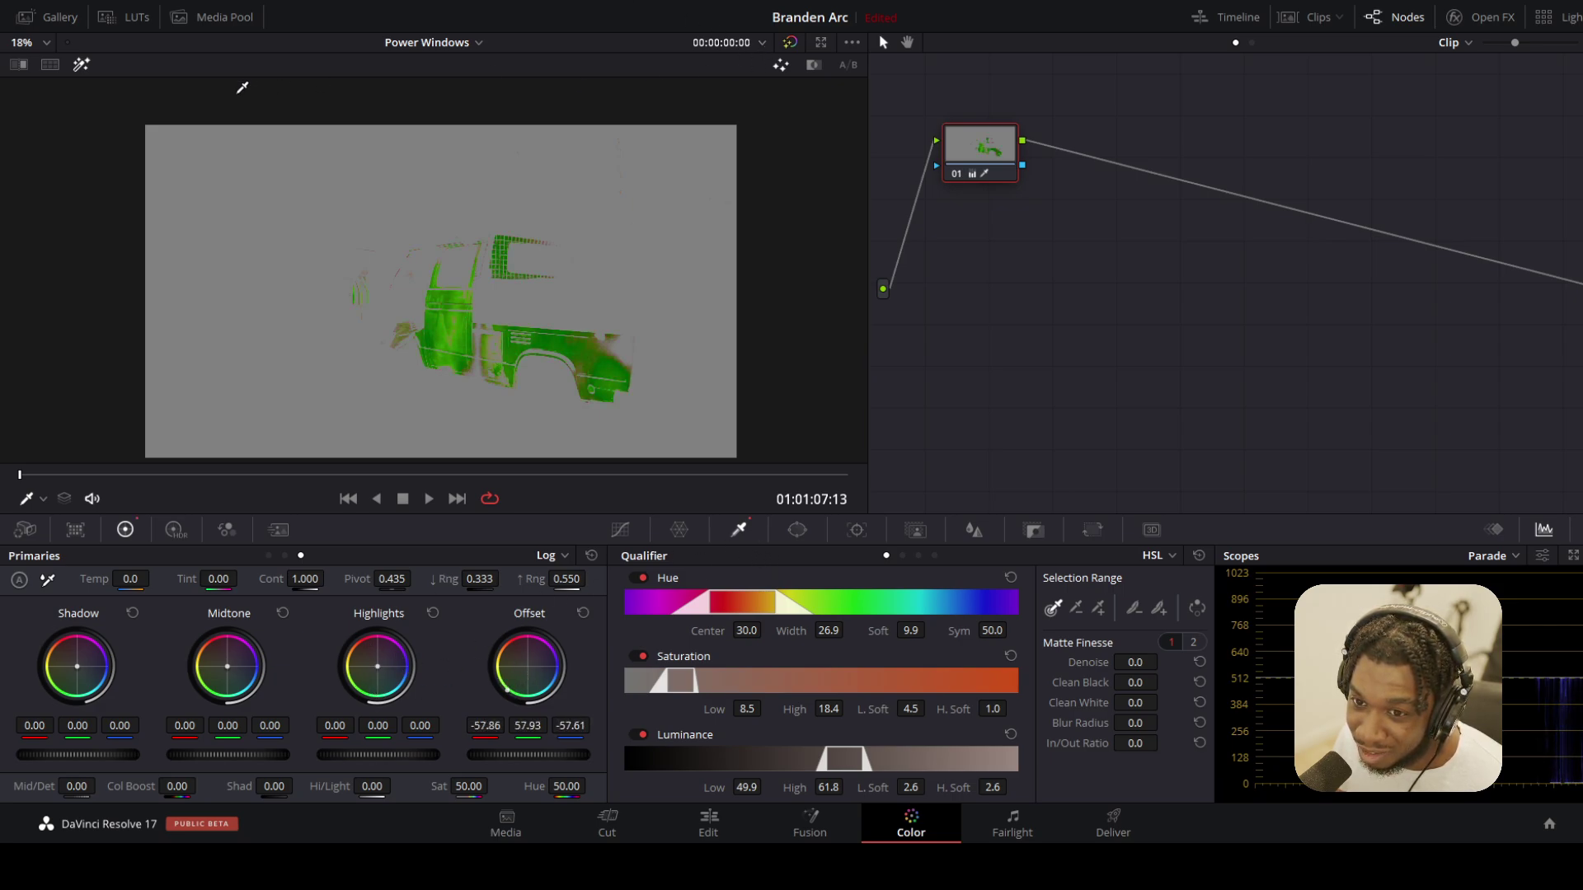
{"action": "left_click", "coordinate": [81, 66]}
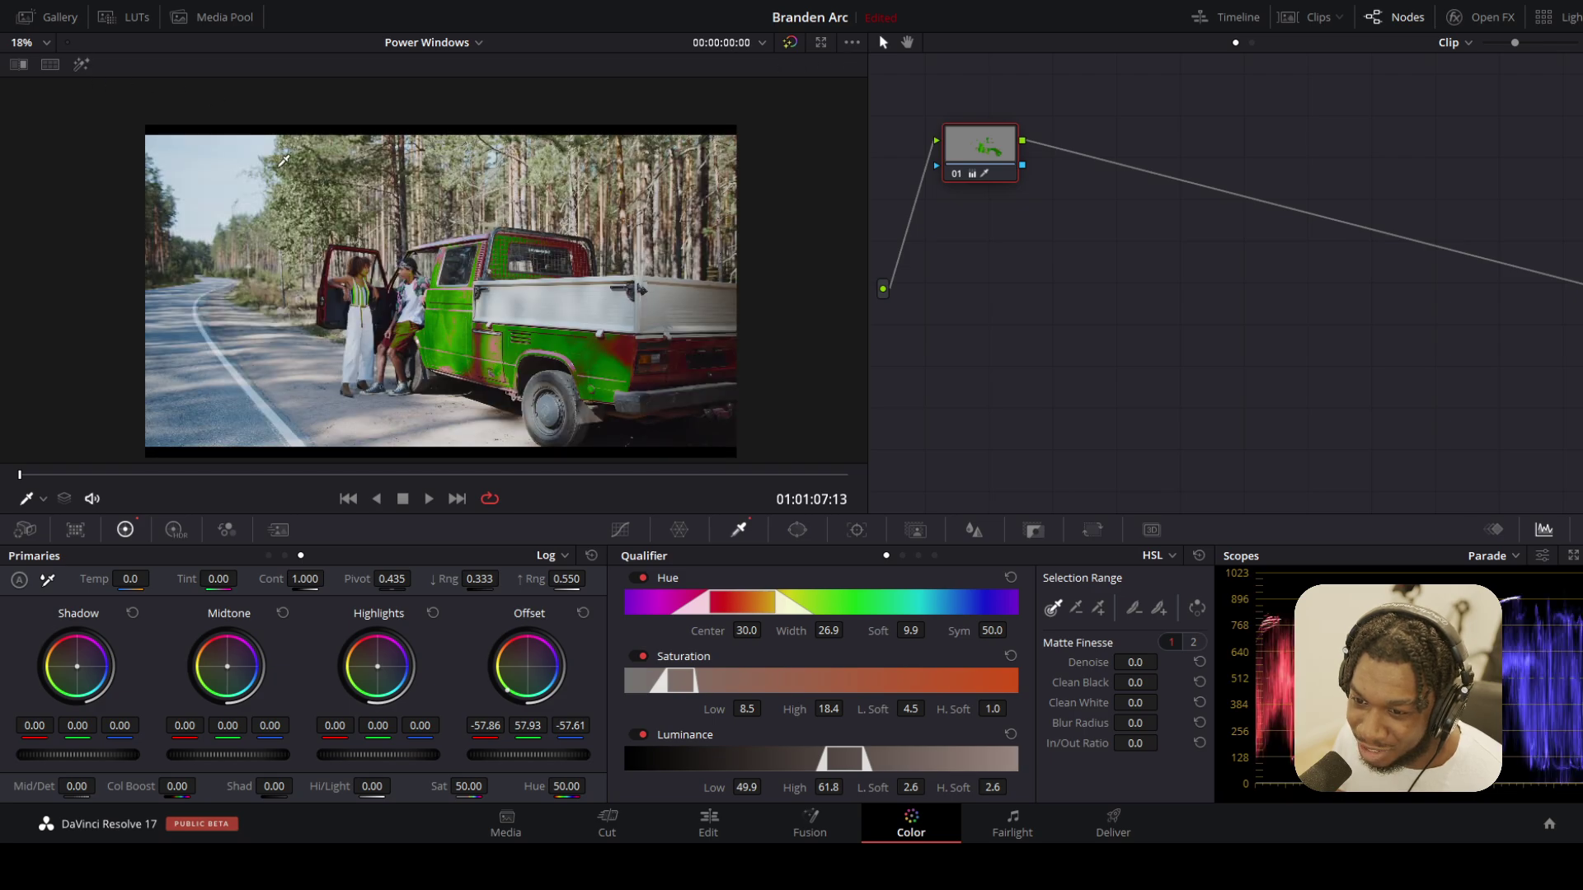
{"action": "scroll", "coordinate": [388, 185], "scroll_direction": "up", "scroll_amount": 6}
{"action": "left_click_drag", "start_coordinate": [387, 185], "coordinate": [485, 117]}
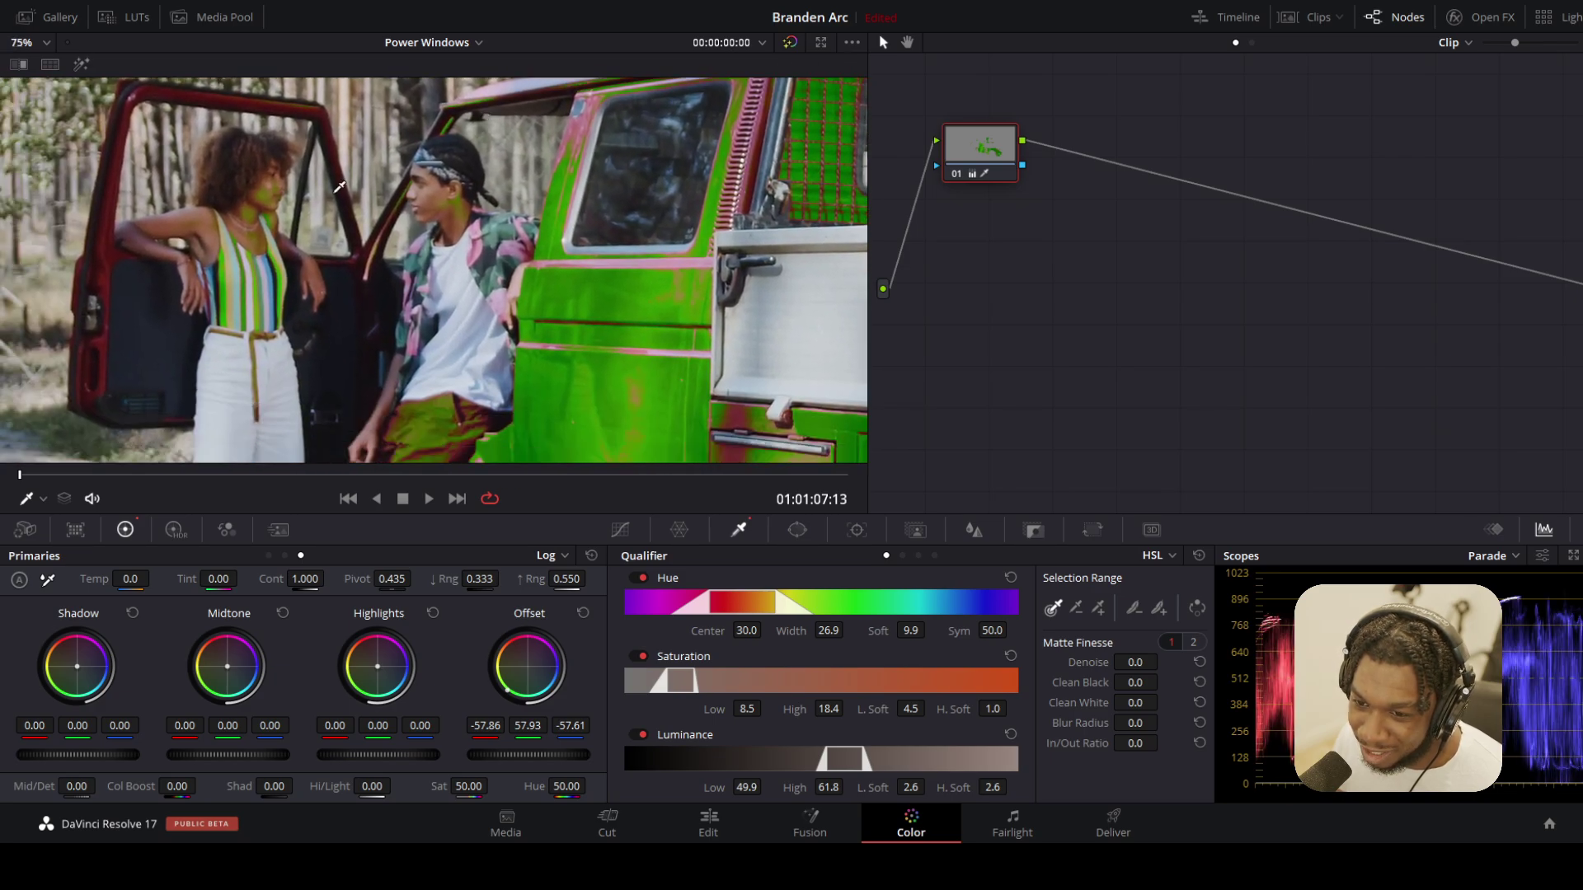
{"action": "scroll", "coordinate": [275, 191], "scroll_direction": "down", "scroll_amount": 5}
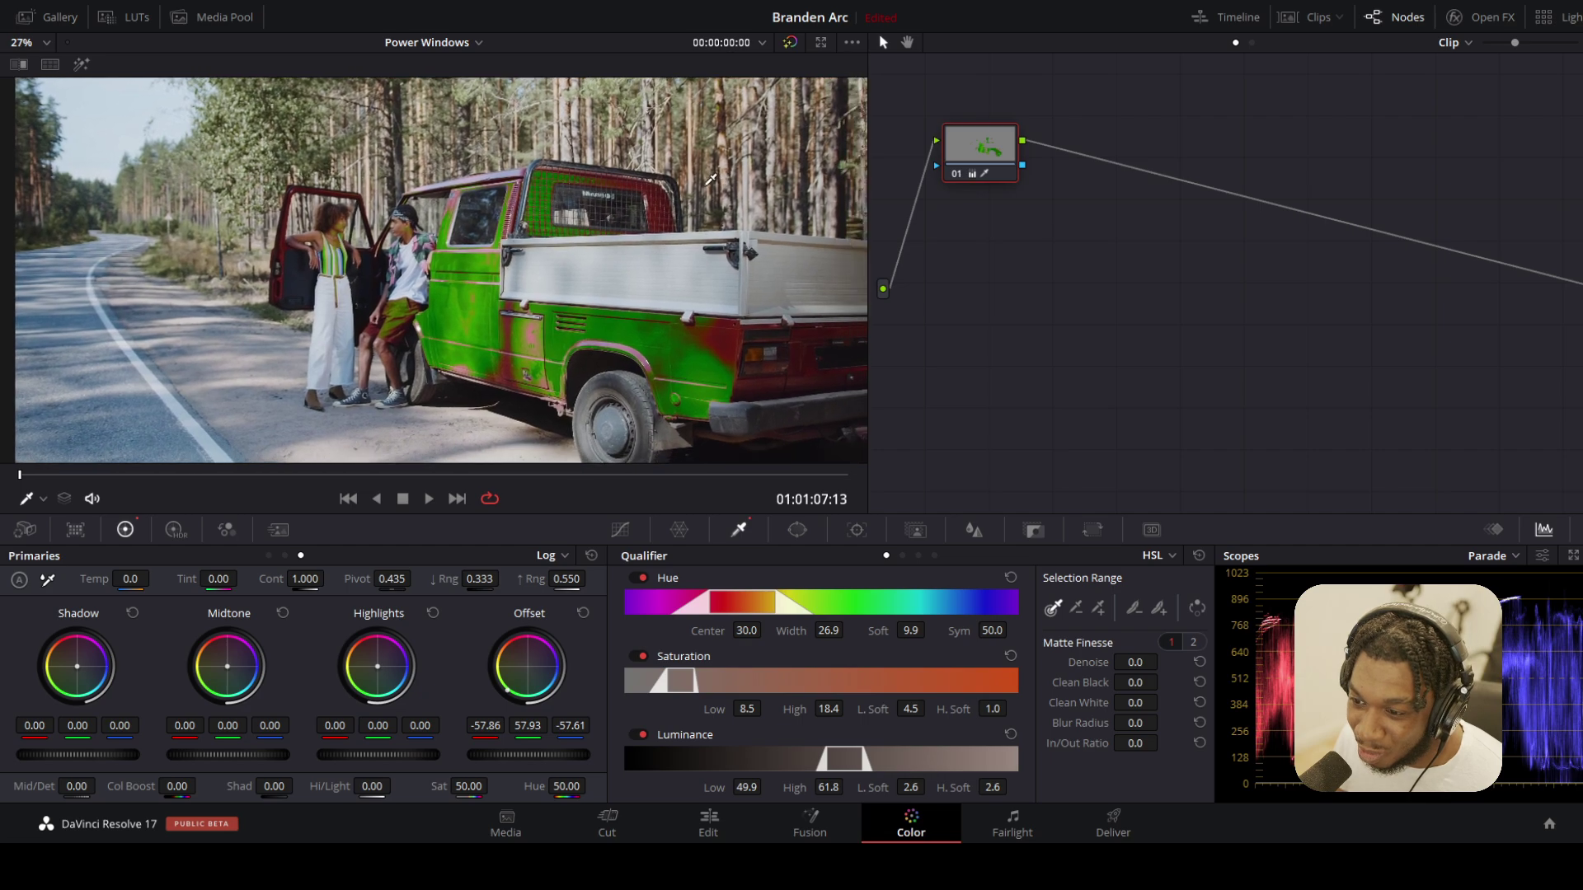
{"action": "scroll", "coordinate": [627, 161], "scroll_direction": "down", "scroll_amount": 1}
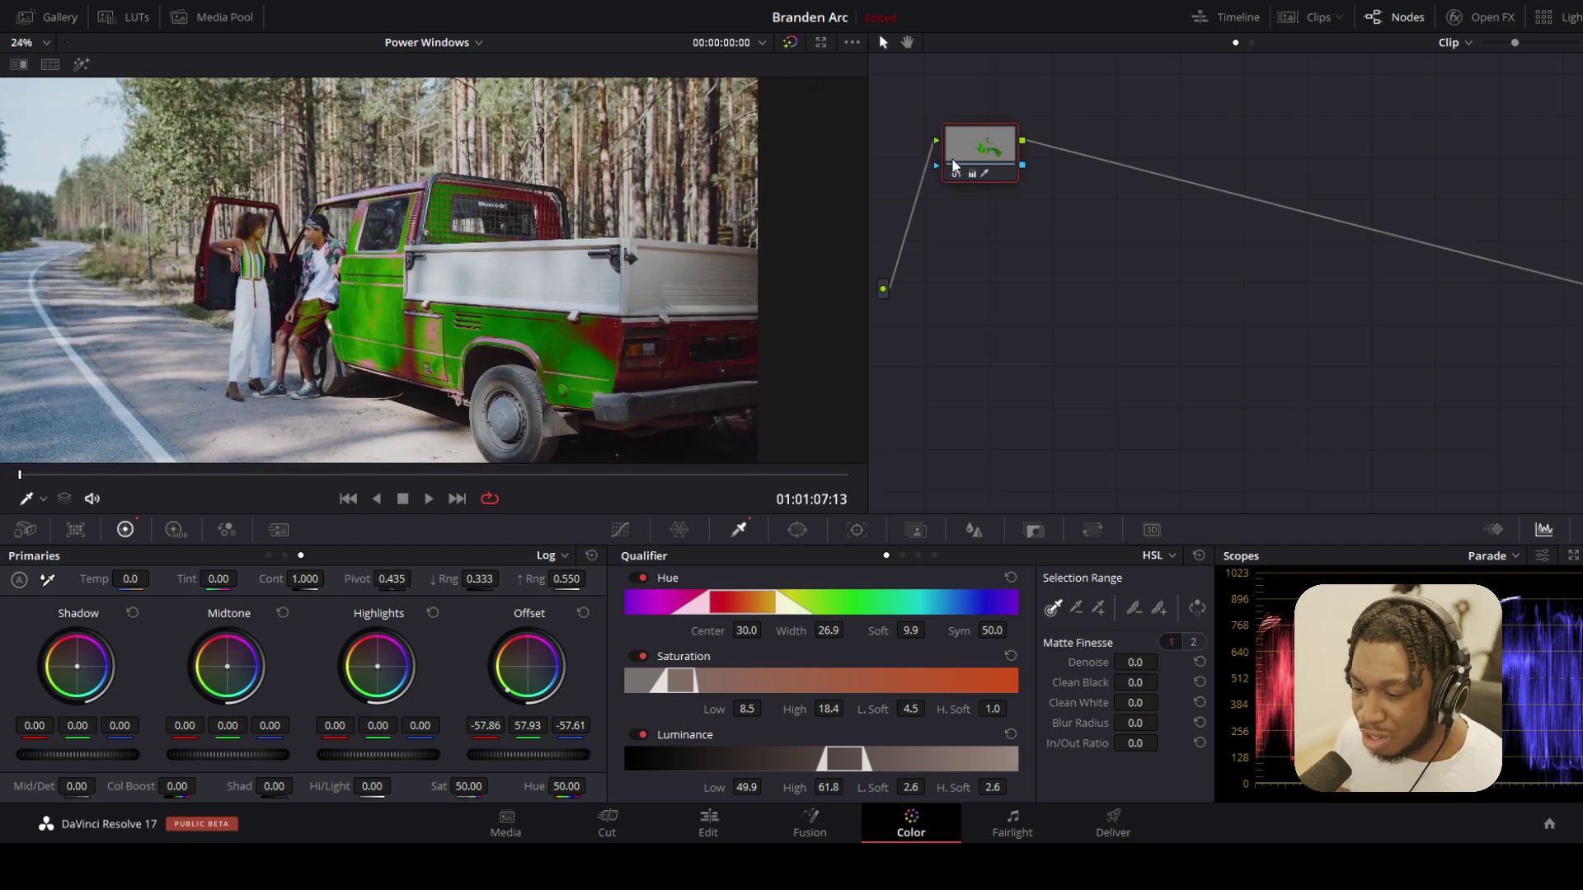
{"action": "key", "text": "Delete"}
{"action": "key", "text": "alt+s"}
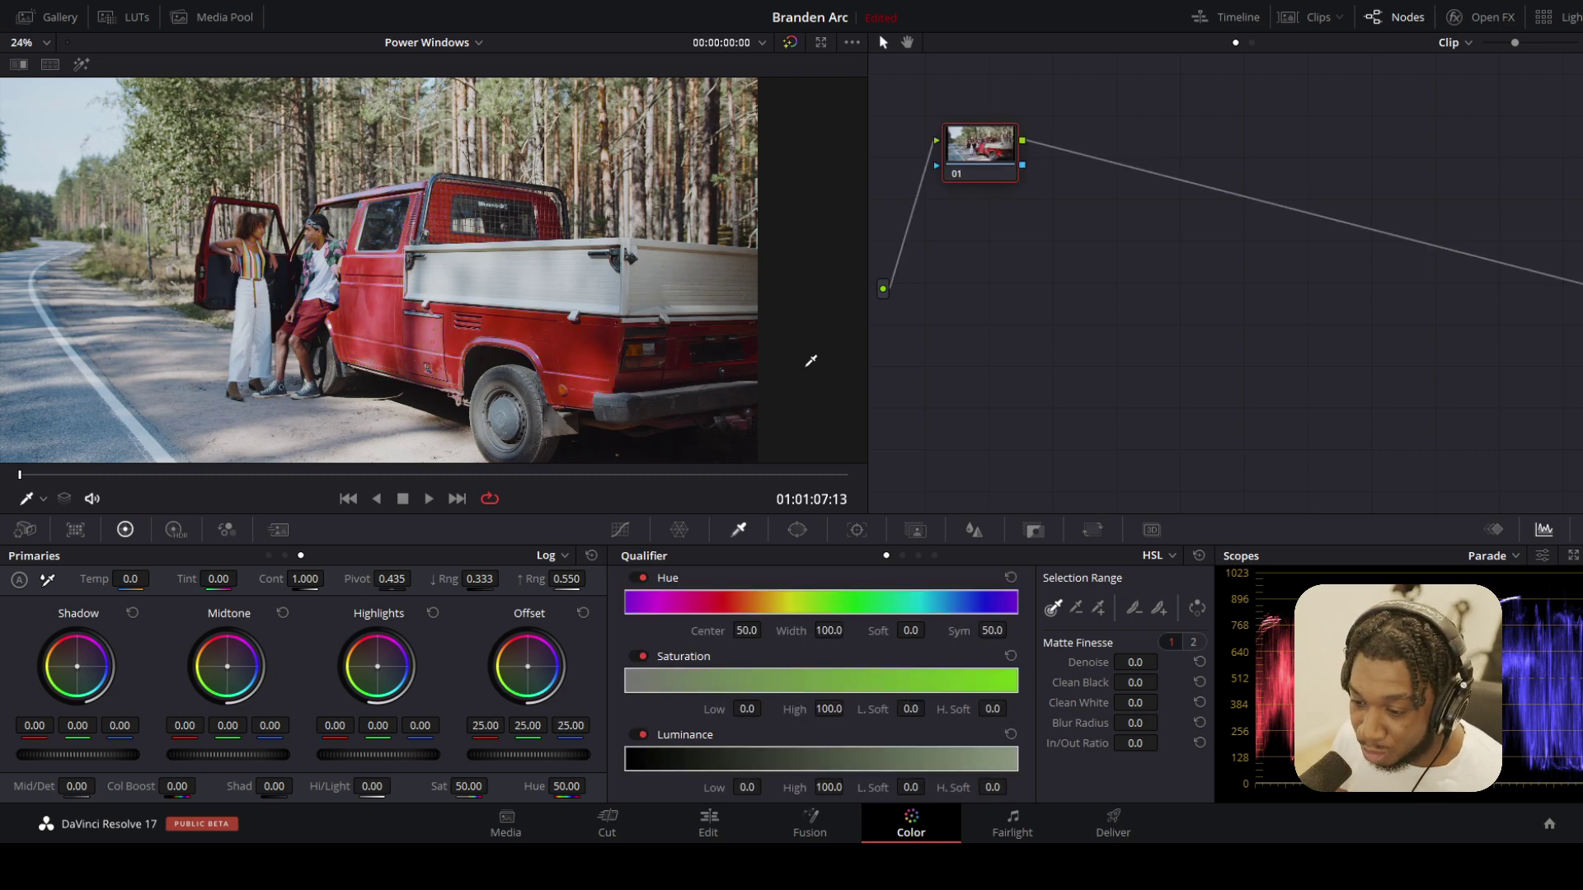
Sample the truck's red on the Hue Vs Hue curve, rotate it to about -146.40, and widen the affected range on both sides
{"action": "left_click", "coordinate": [622, 528]}
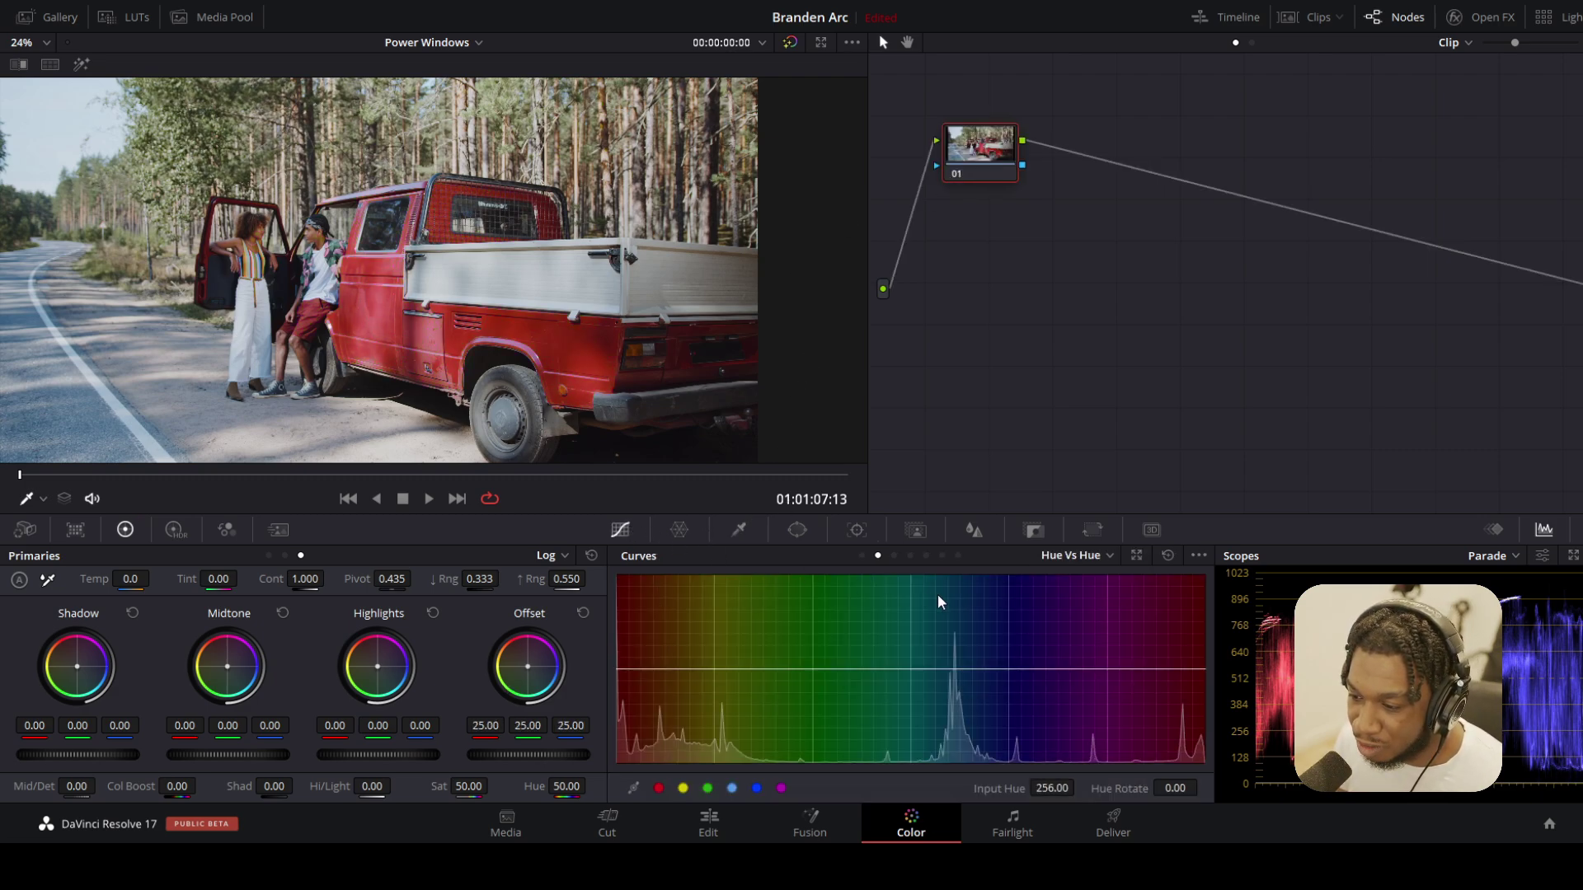
{"action": "left_click", "coordinate": [561, 338]}
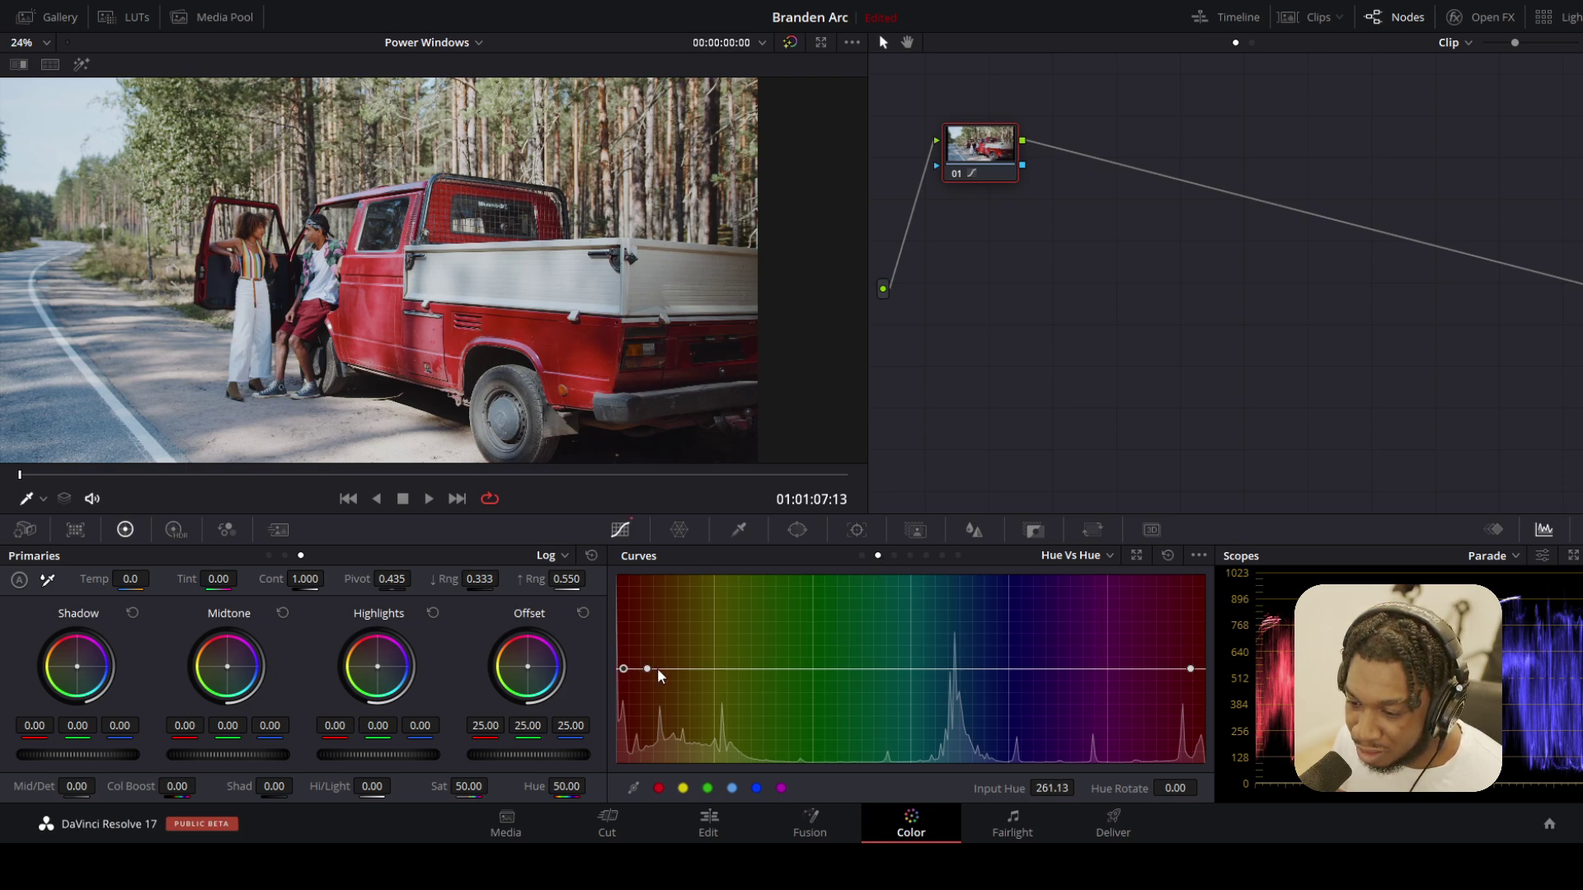
{"action": "left_click_drag", "start_coordinate": [624, 669], "coordinate": [636, 746]}
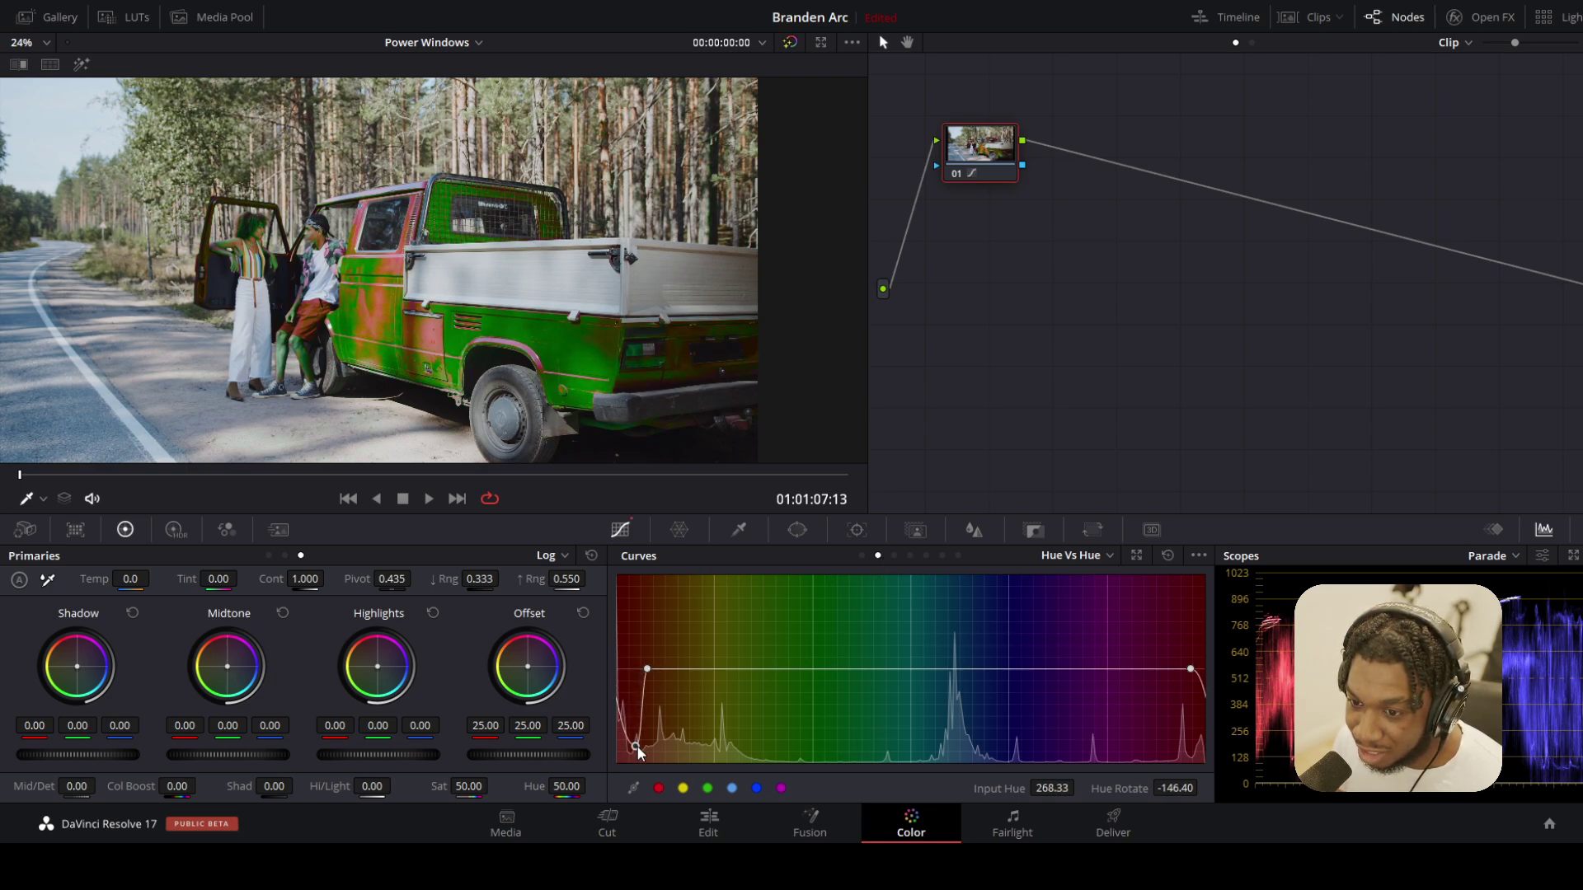
{"action": "left_click_drag", "start_coordinate": [655, 669], "coordinate": [735, 667]}
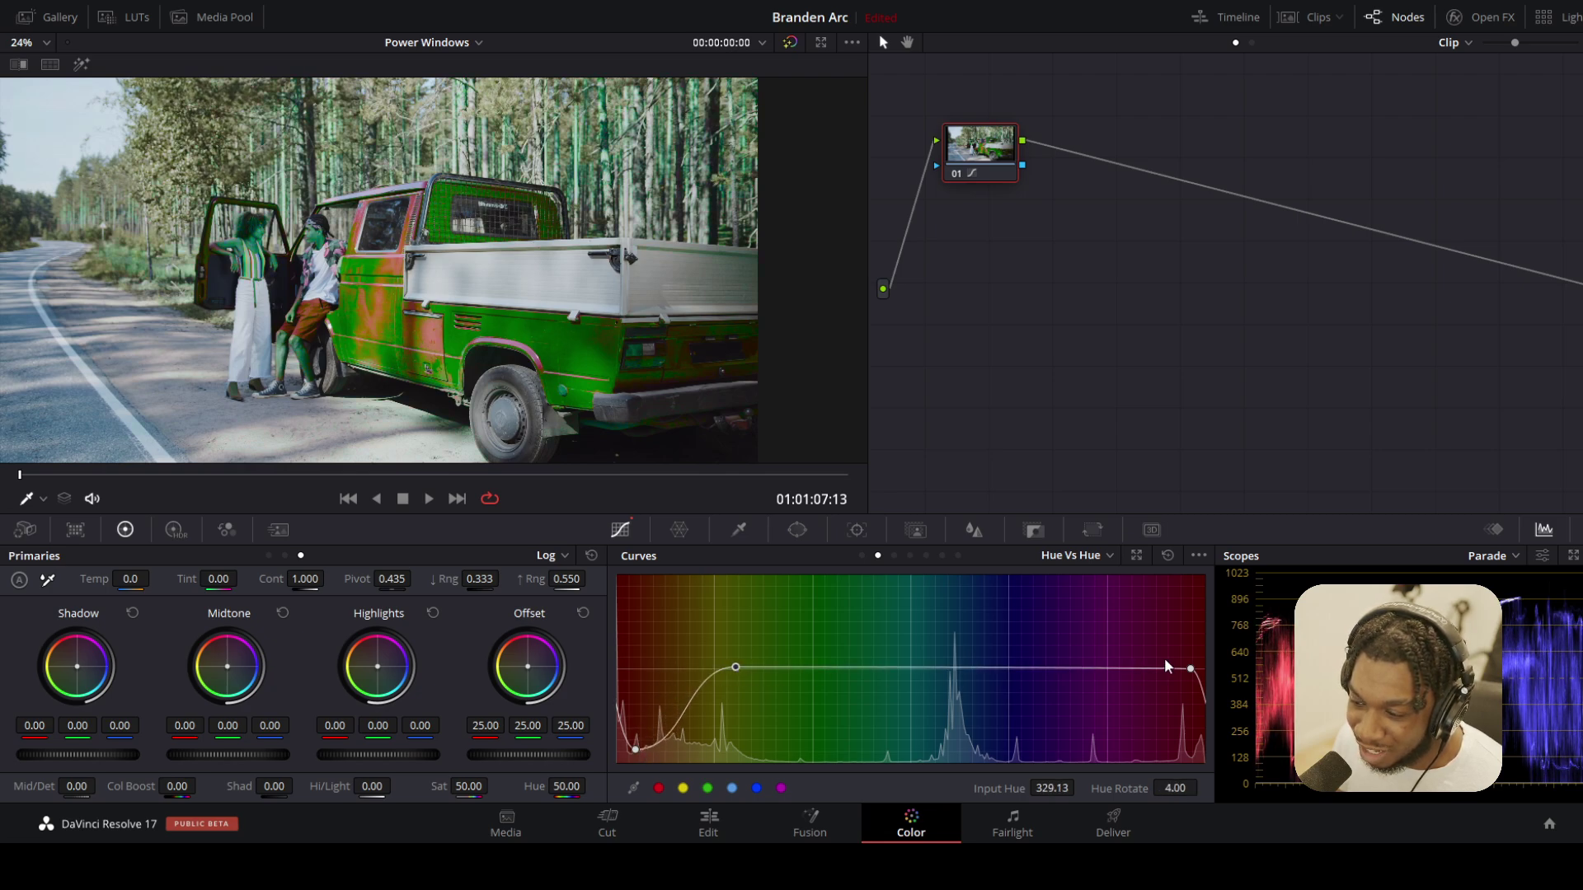
{"action": "mouse_move", "coordinate": [1191, 671]}
{"action": "left_mouse_down"}
{"action": "mouse_move", "coordinate": [1125, 668]}
{"action": "mouse_move", "coordinate": [1167, 672]}
{"action": "left_mouse_up"}
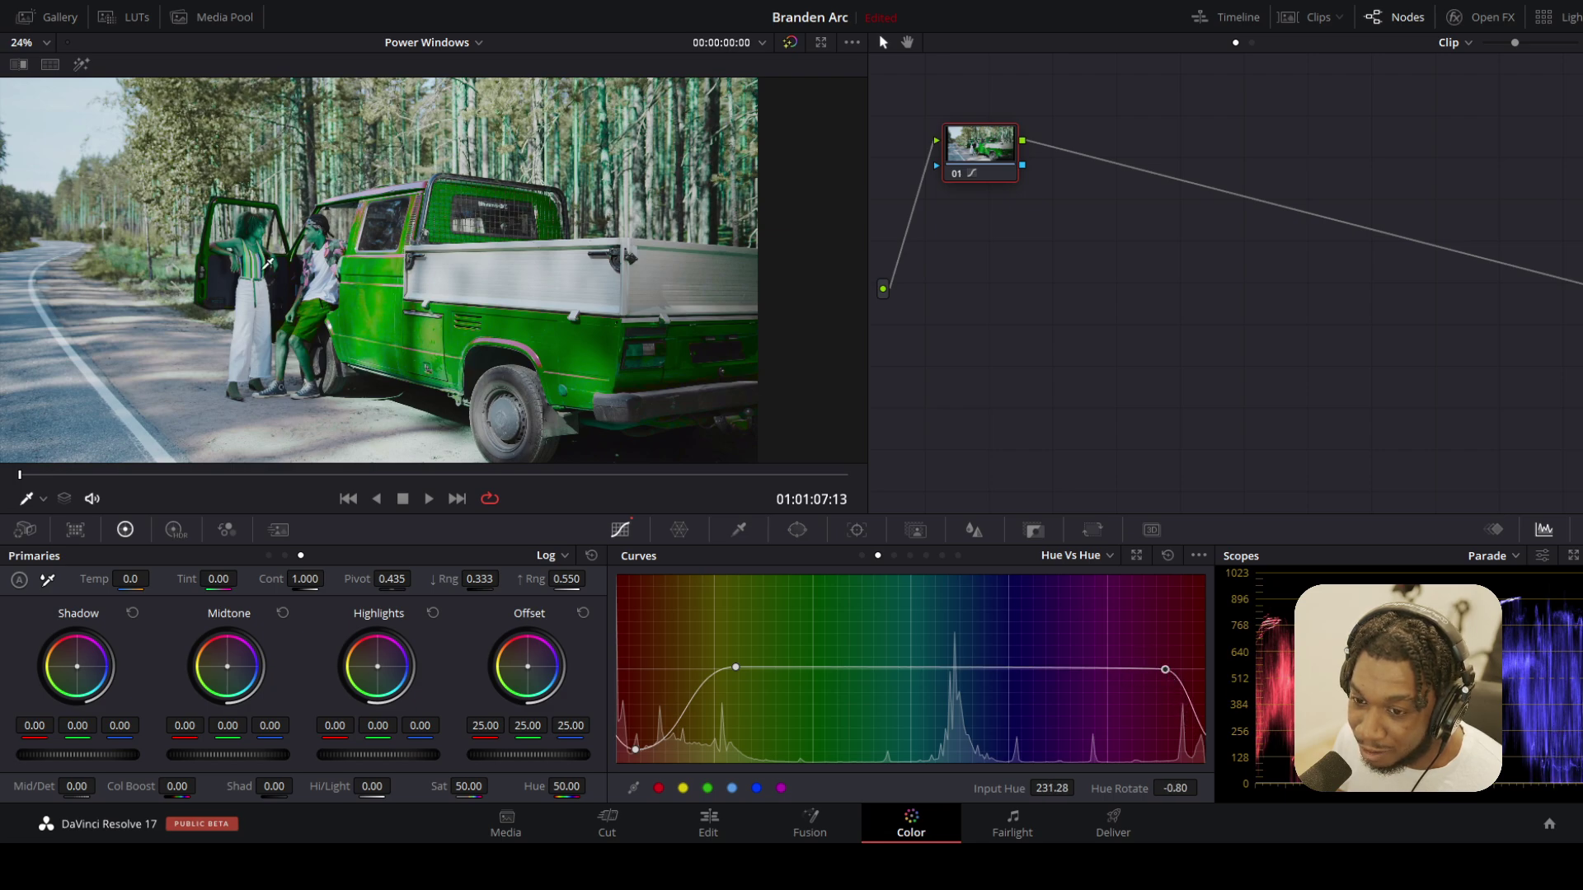
Check the curve's effect on the couple's skin up close and reset node 01's grade
{"action": "scroll", "coordinate": [629, 145], "scroll_direction": "up", "scroll_amount": 6}
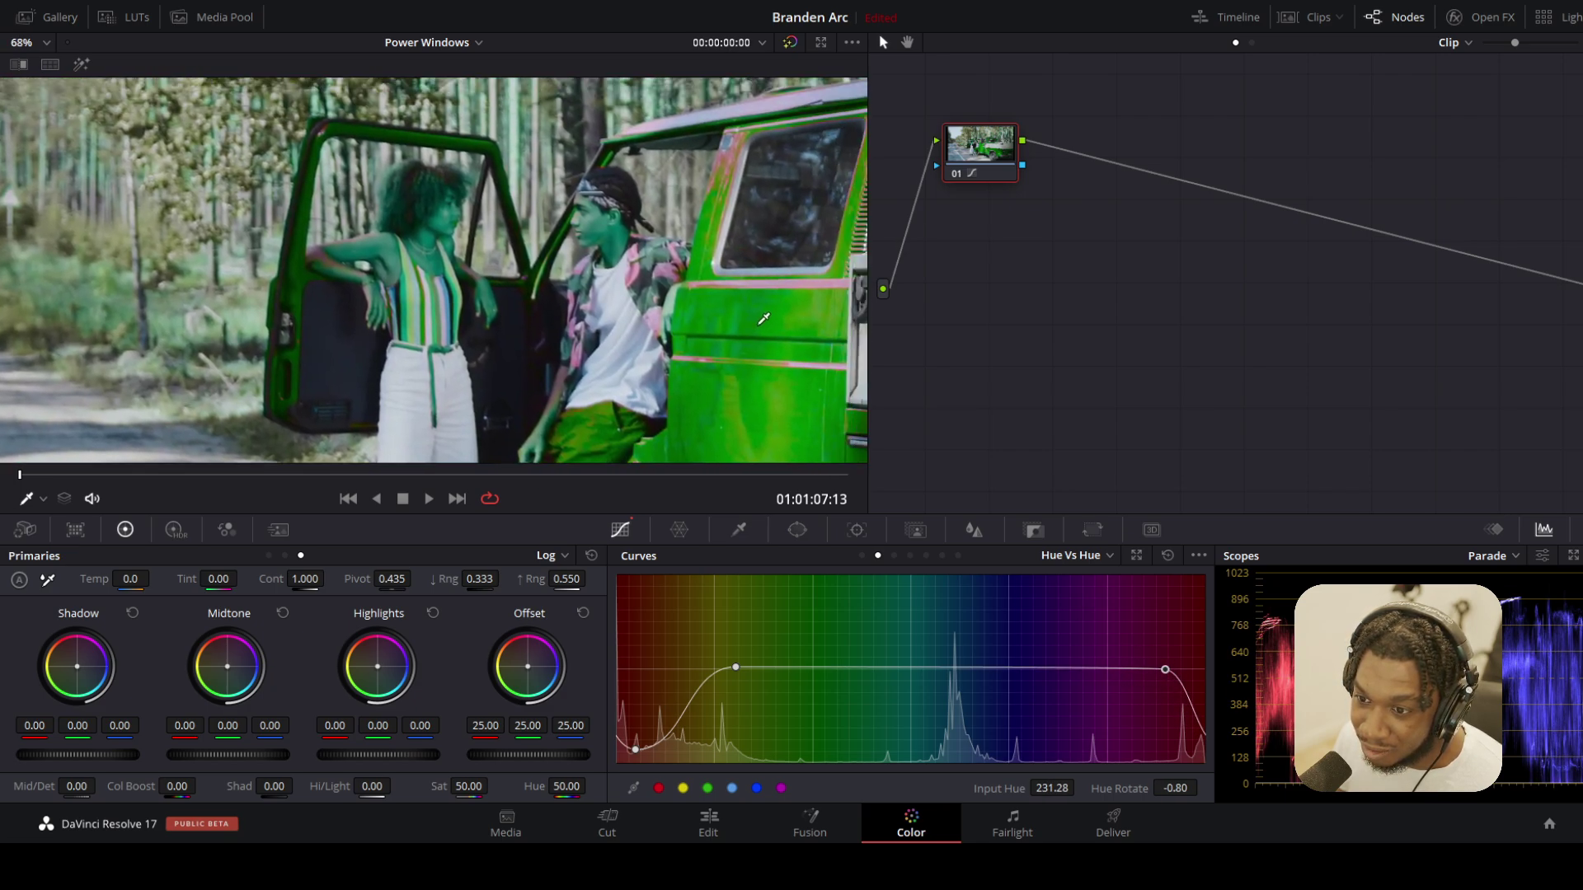
{"action": "scroll", "coordinate": [562, 286], "scroll_direction": "down", "scroll_amount": 6}
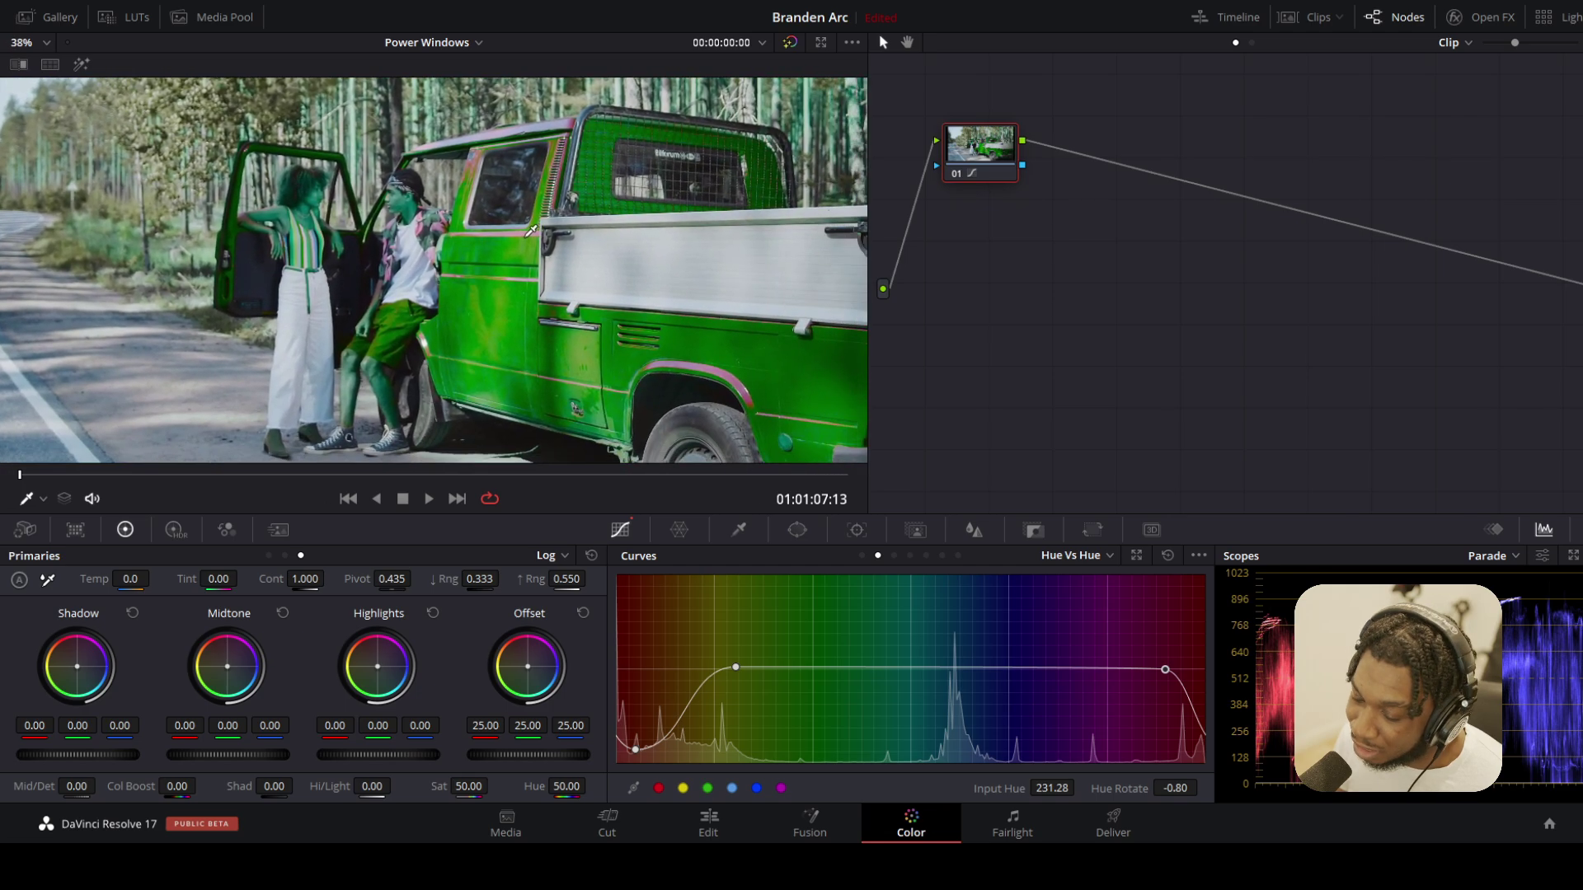
{"action": "key", "text": "shift+Home"}
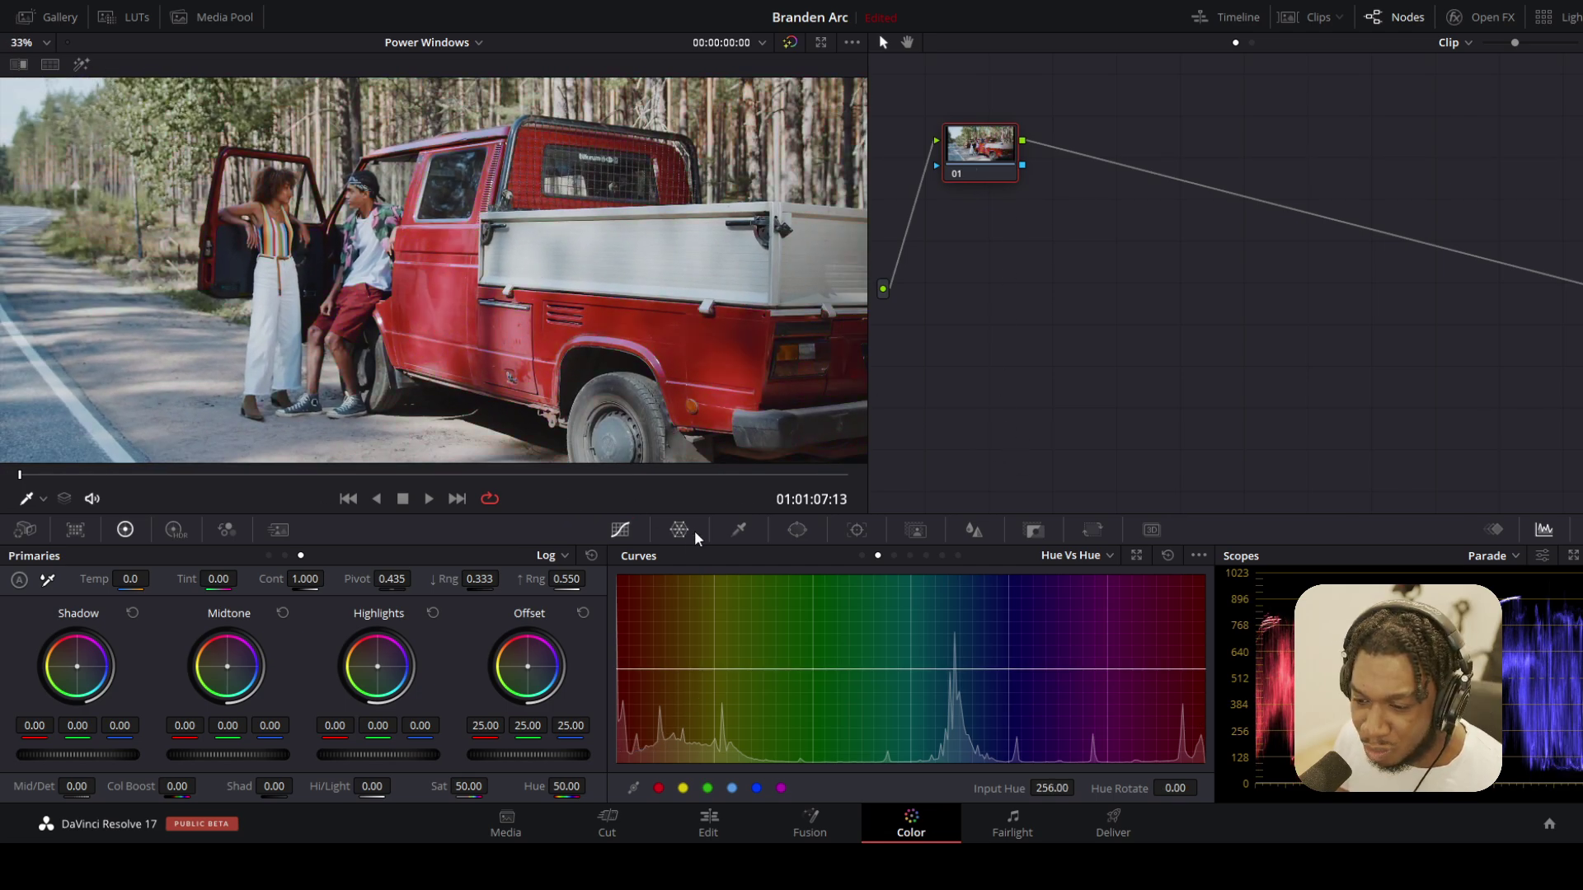
Pull the truck door's red towards green with the Color Warper, to hue 0.65 and saturation 0.93
{"action": "left_click", "coordinate": [679, 530]}
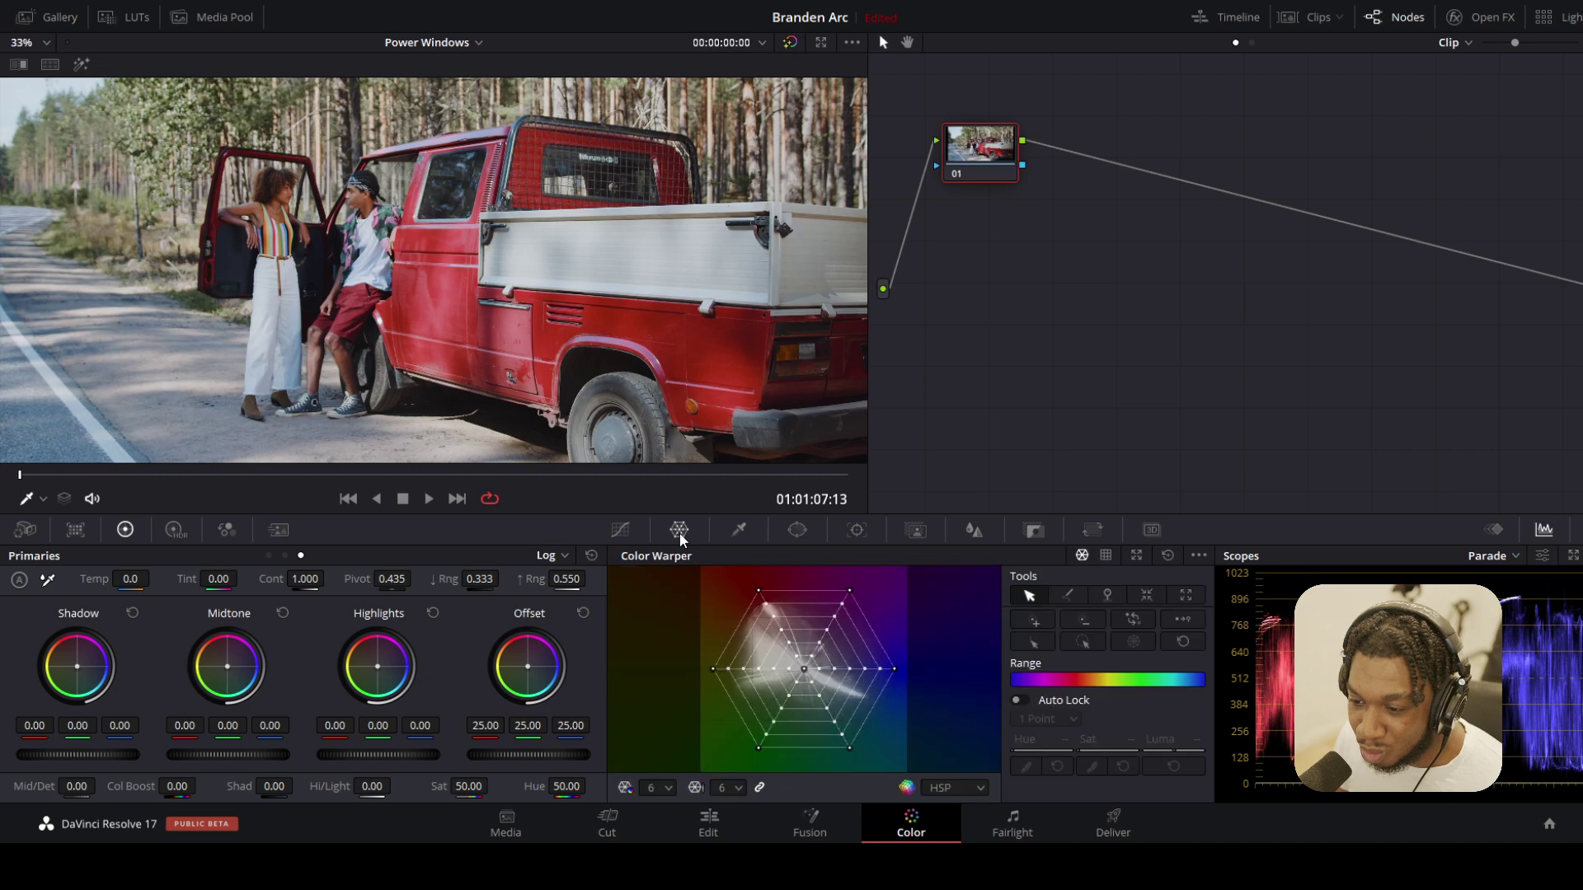
{"action": "scroll", "coordinate": [517, 345], "scroll_direction": "up", "scroll_amount": 2}
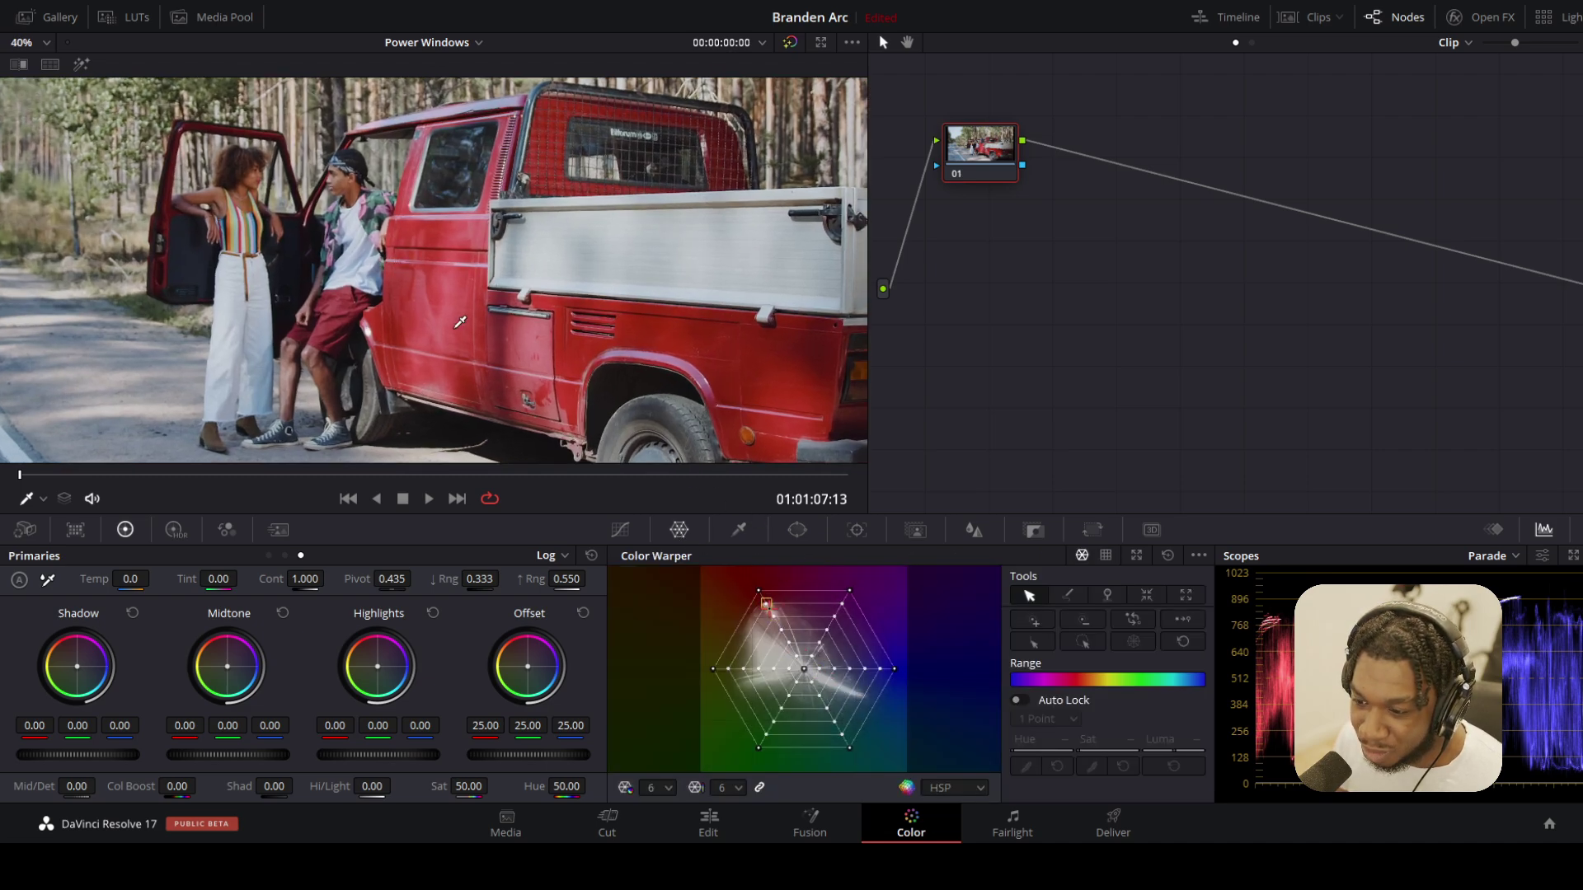
{"action": "left_click_drag", "start_coordinate": [459, 322], "coordinate": [464, 505]}
{"action": "scroll", "coordinate": [465, 399], "scroll_direction": "down", "scroll_amount": 6}
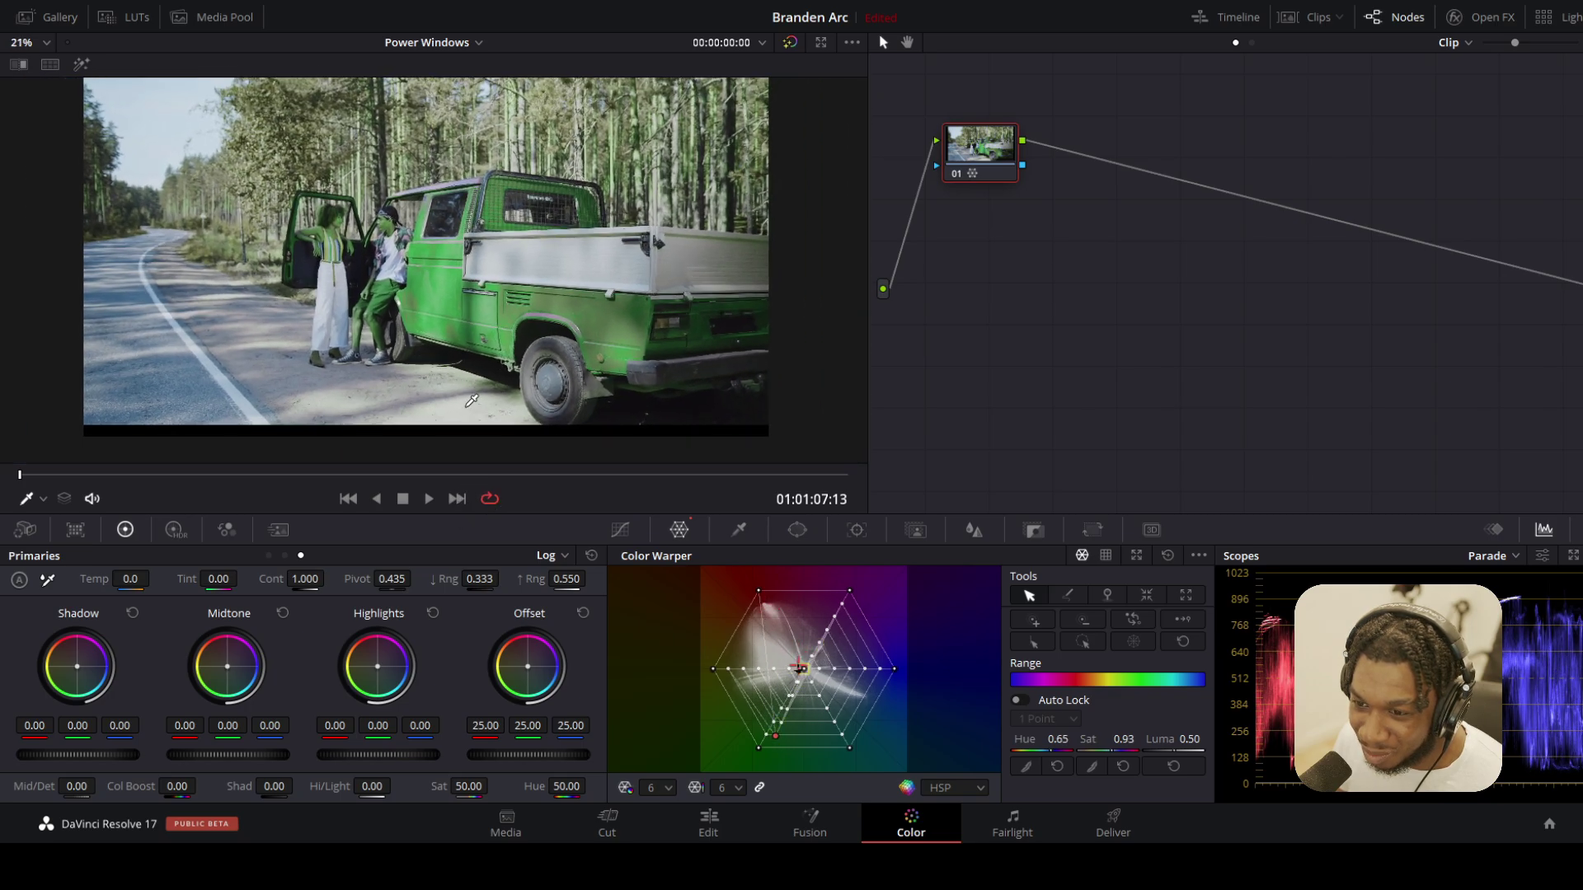
Inspect the warped colours on the couple and the truck, and clear the Color Warper adjustment from node 01
{"action": "scroll", "coordinate": [454, 376], "scroll_direction": "up", "scroll_amount": 2}
{"action": "scroll", "coordinate": [455, 376], "scroll_direction": "up", "scroll_amount": 5}
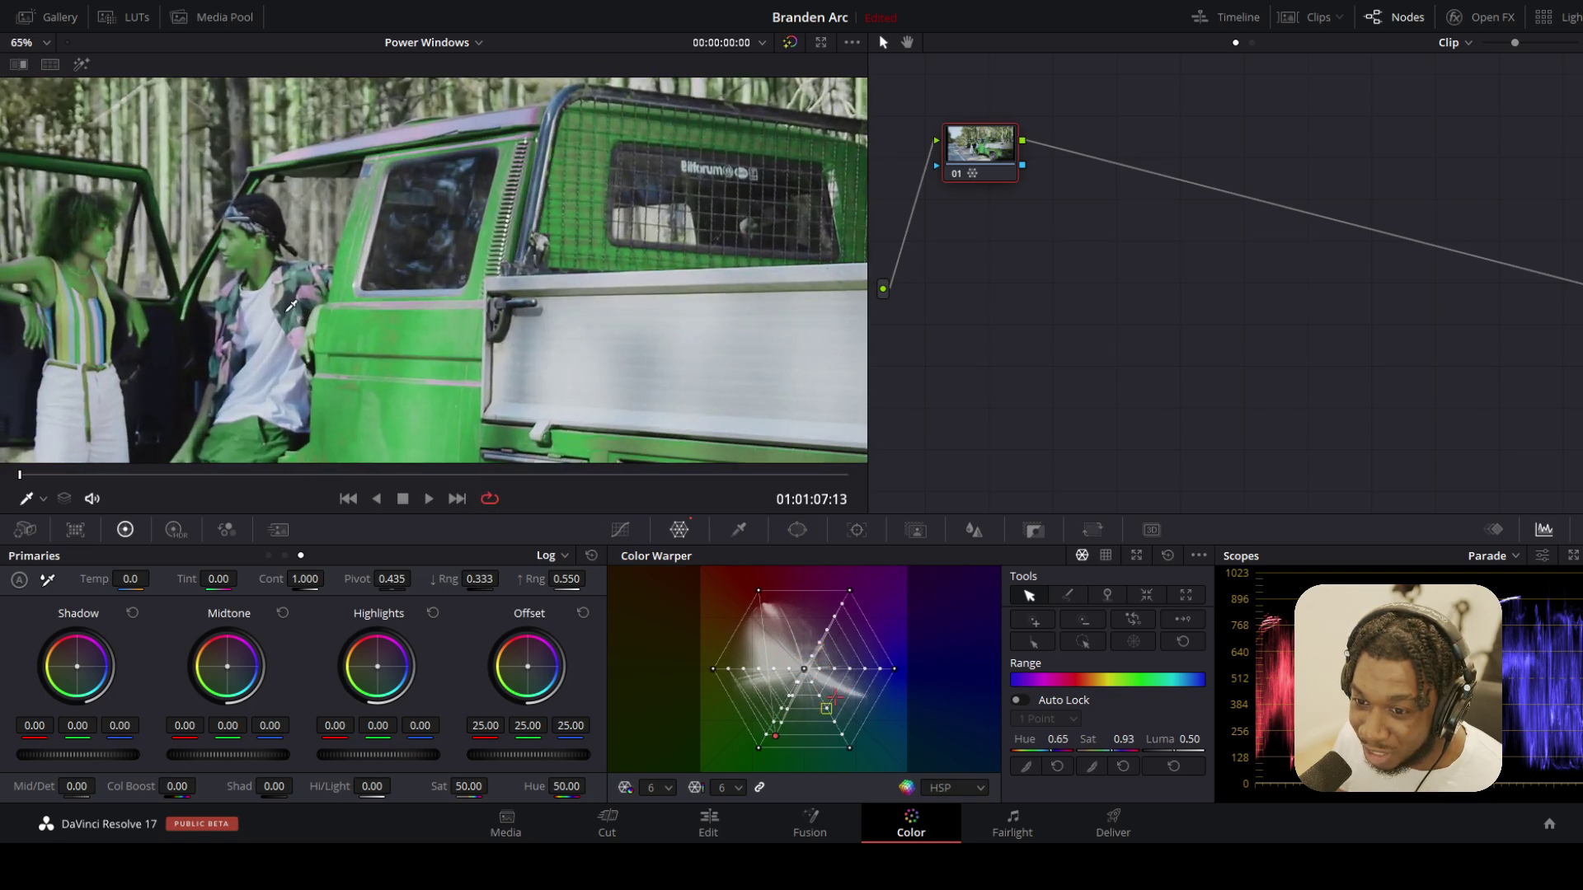
{"action": "scroll", "coordinate": [488, 275], "scroll_direction": "down", "scroll_amount": 5}
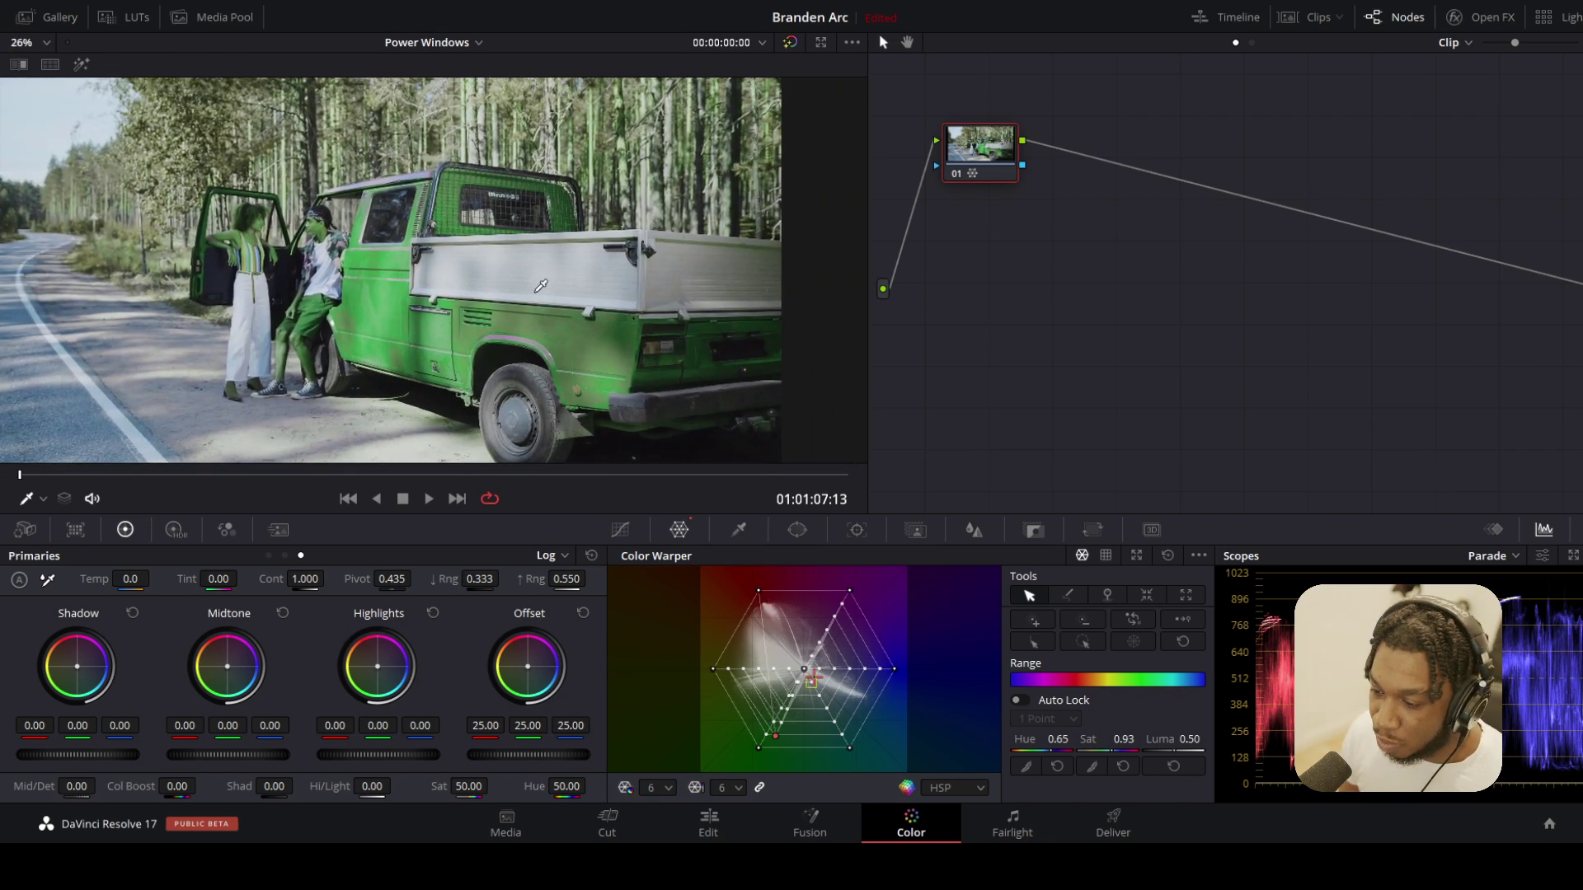
{"action": "key", "text": "Delete"}
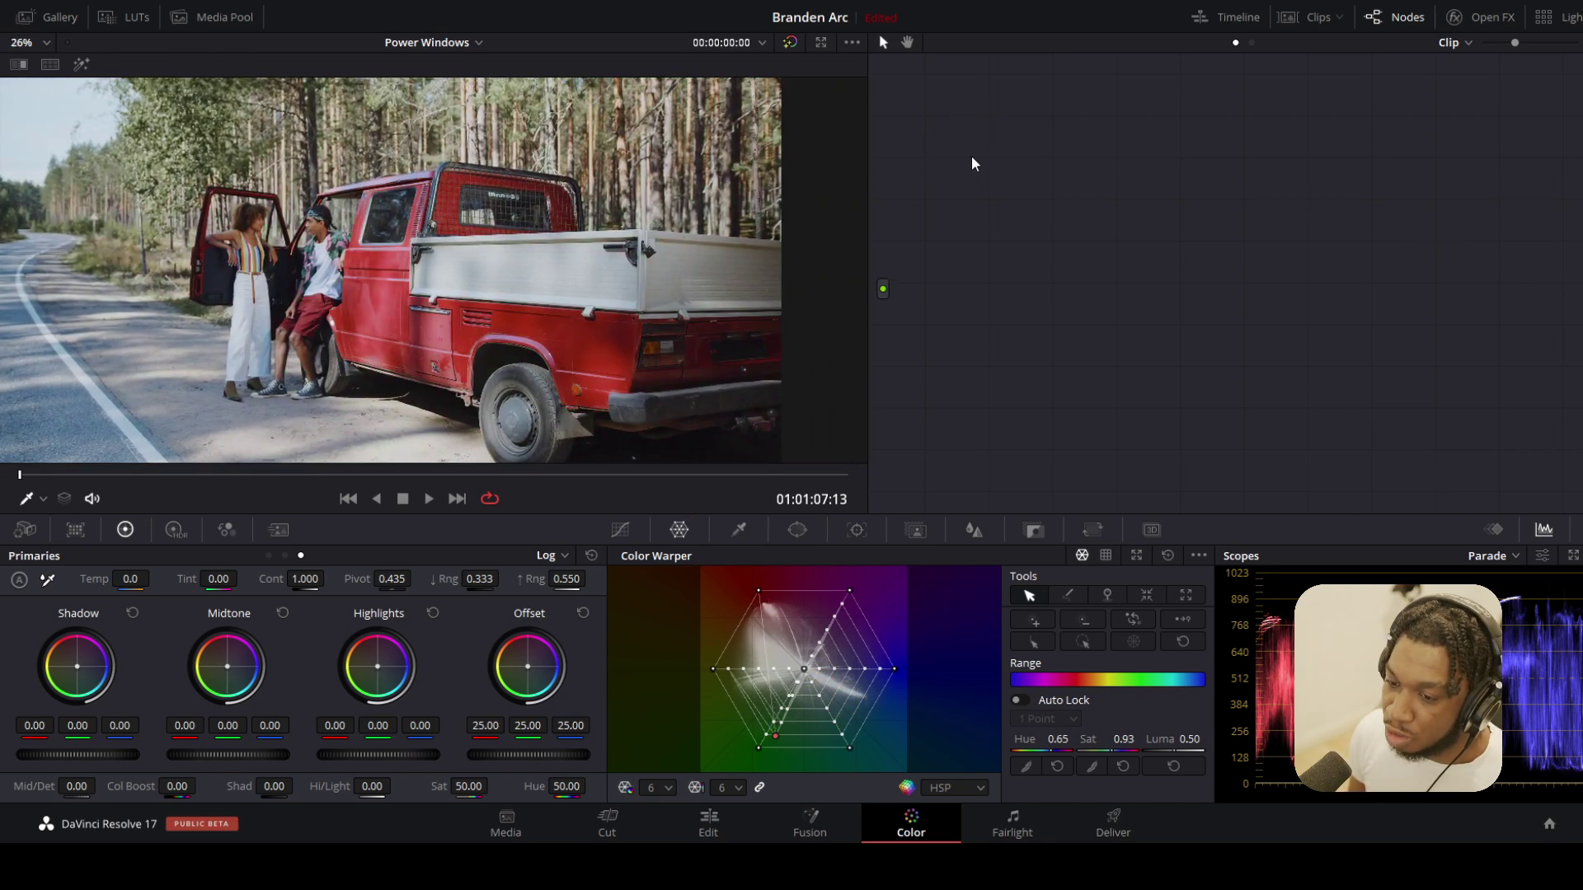
{"action": "key", "text": "ctrl+z"}
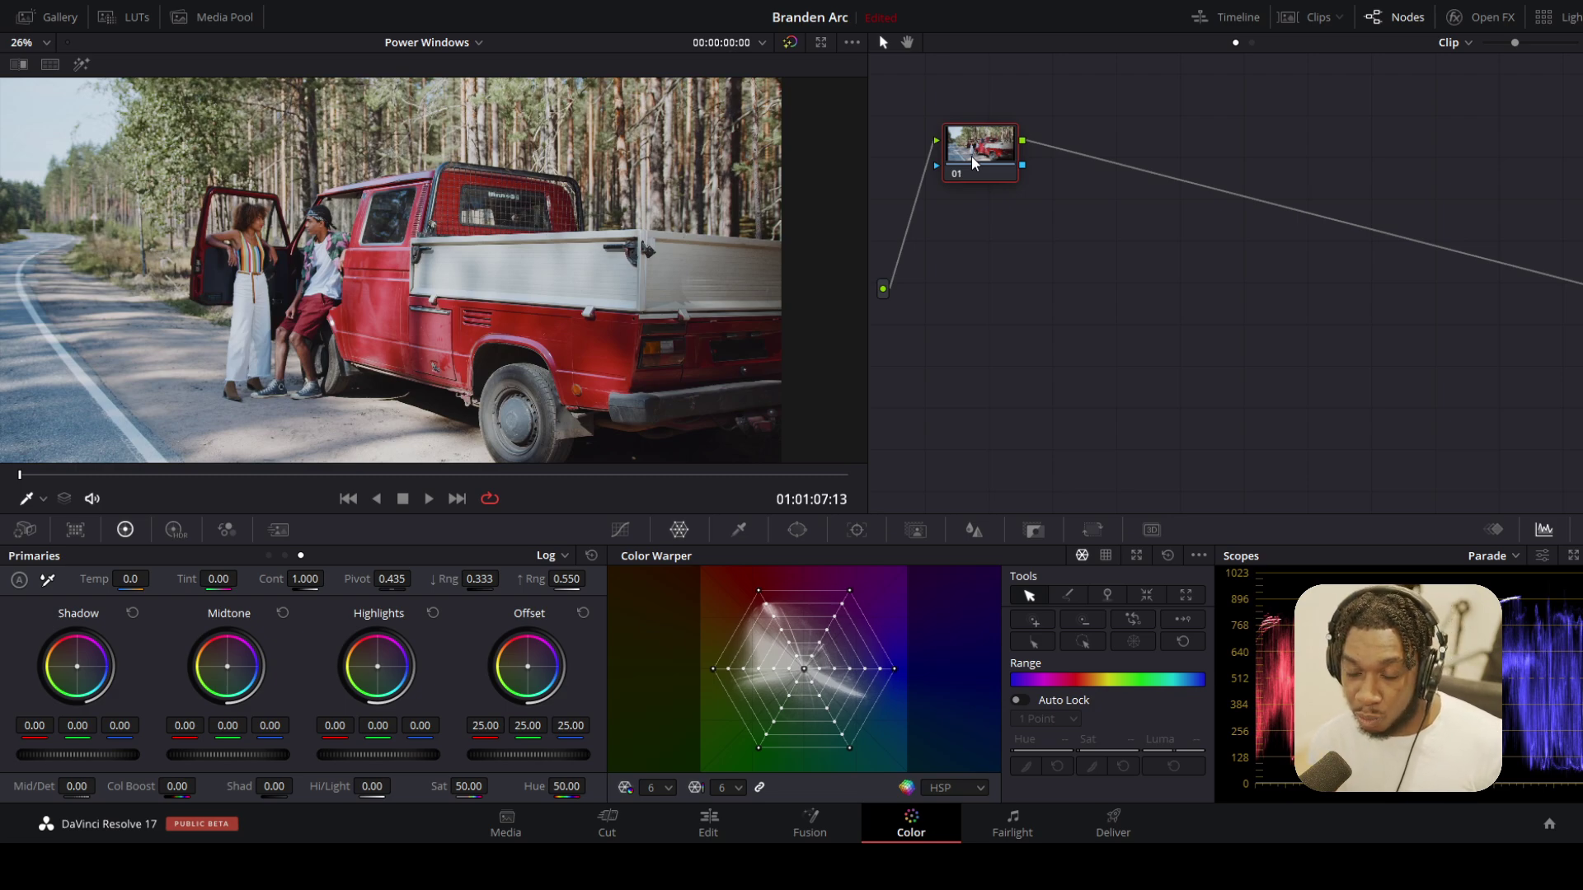
Add a curve power window on node 01 and start its outline around the truck's rear wheel towards the underside of the rear bumper
{"action": "left_click", "coordinate": [797, 528]}
{"action": "scroll", "coordinate": [301, 354], "scroll_direction": "down", "scroll_amount": 2}
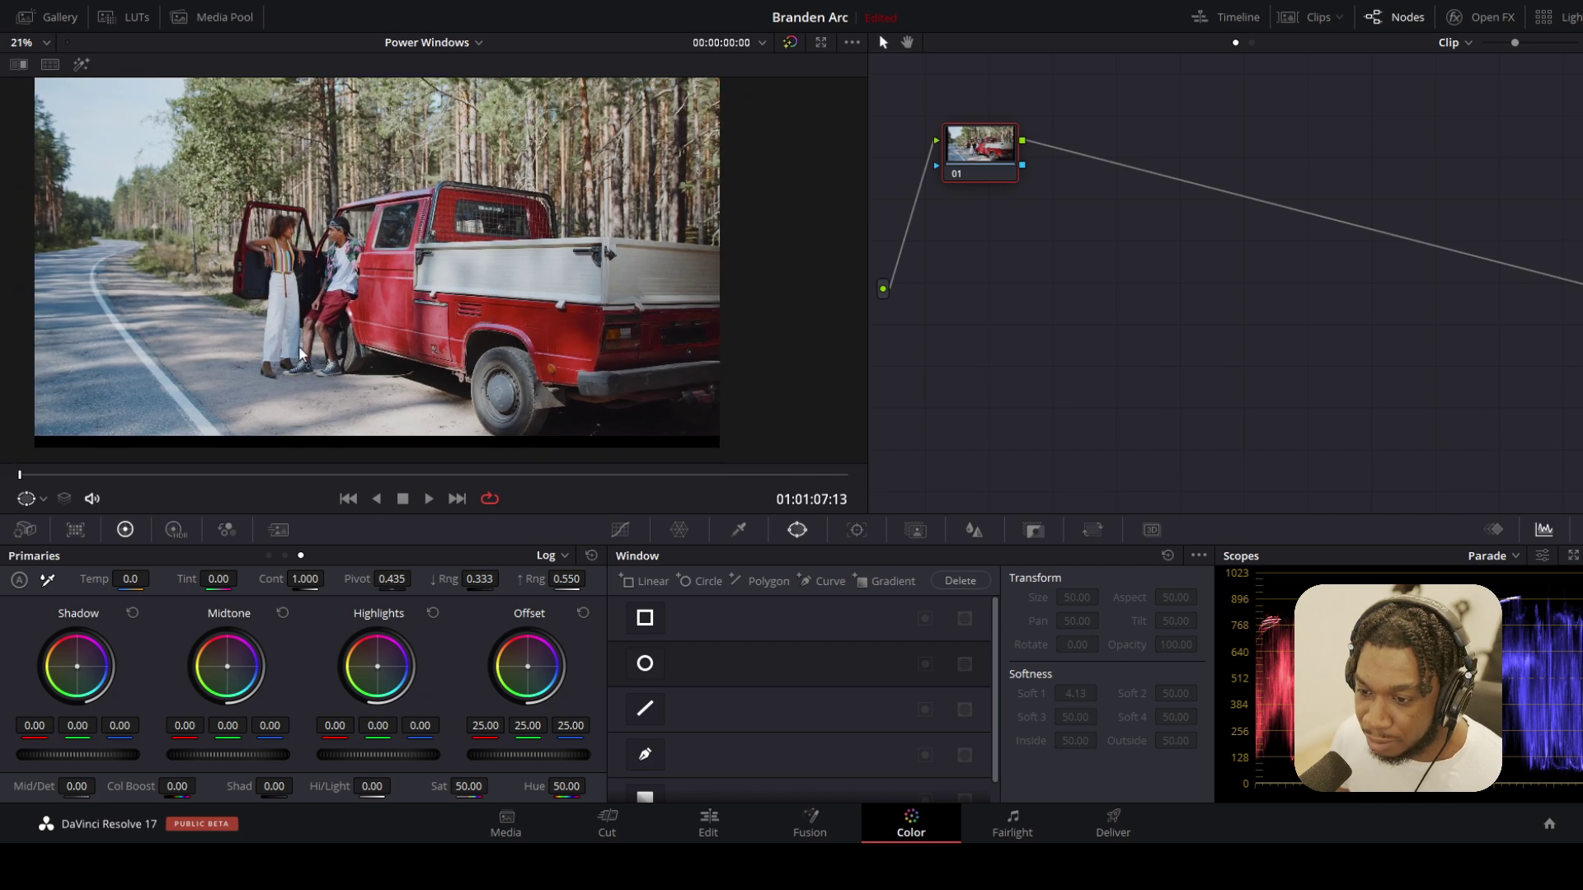
{"action": "left_click", "coordinate": [647, 753]}
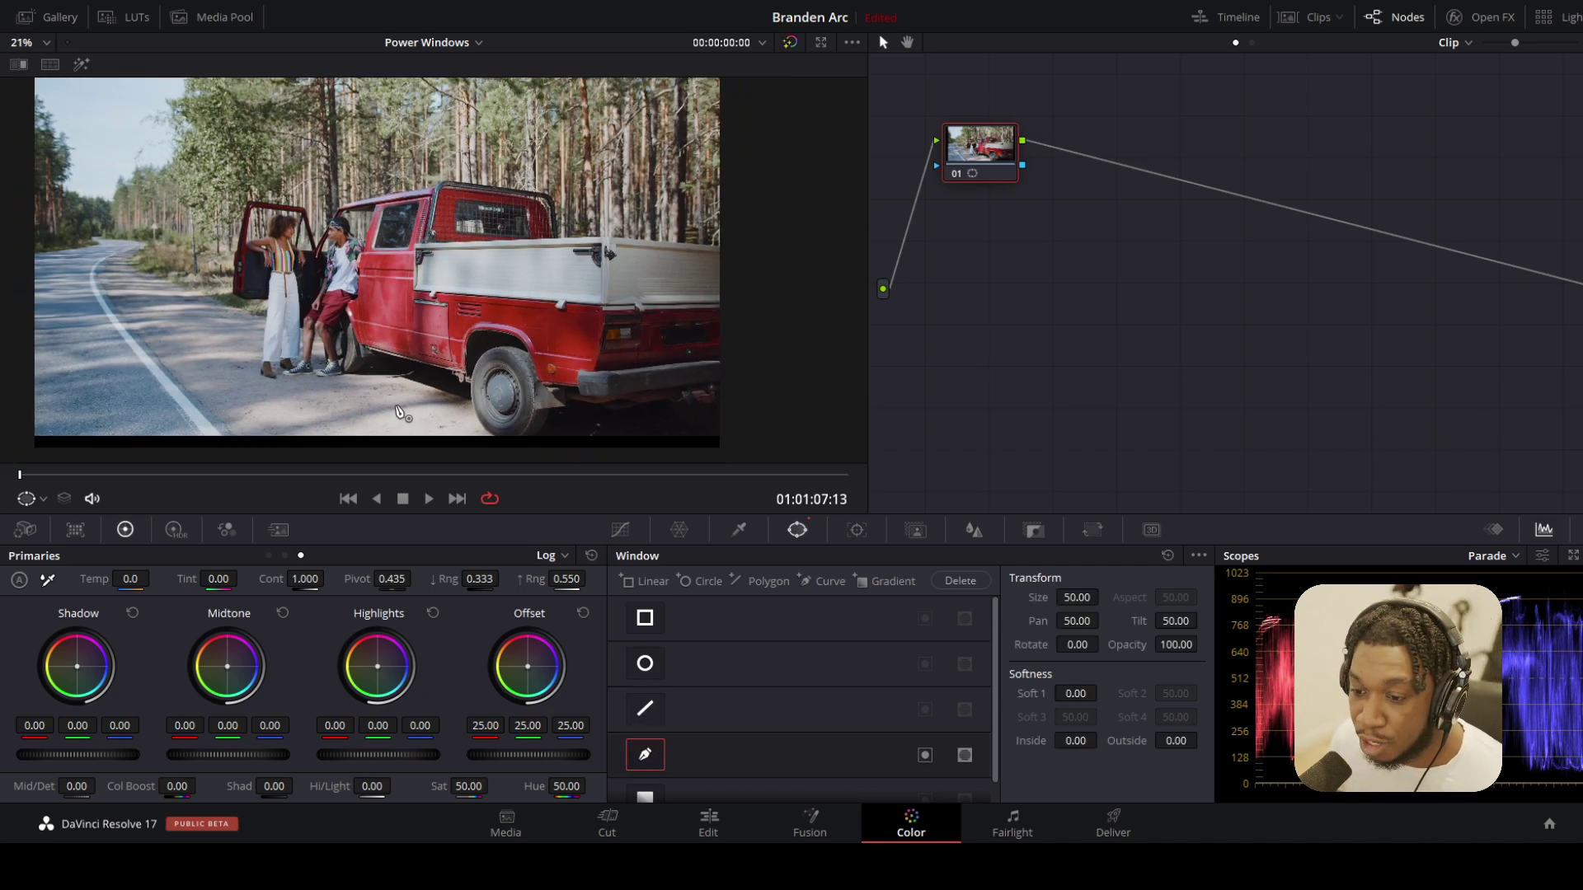
{"action": "left_click", "coordinate": [473, 407]}
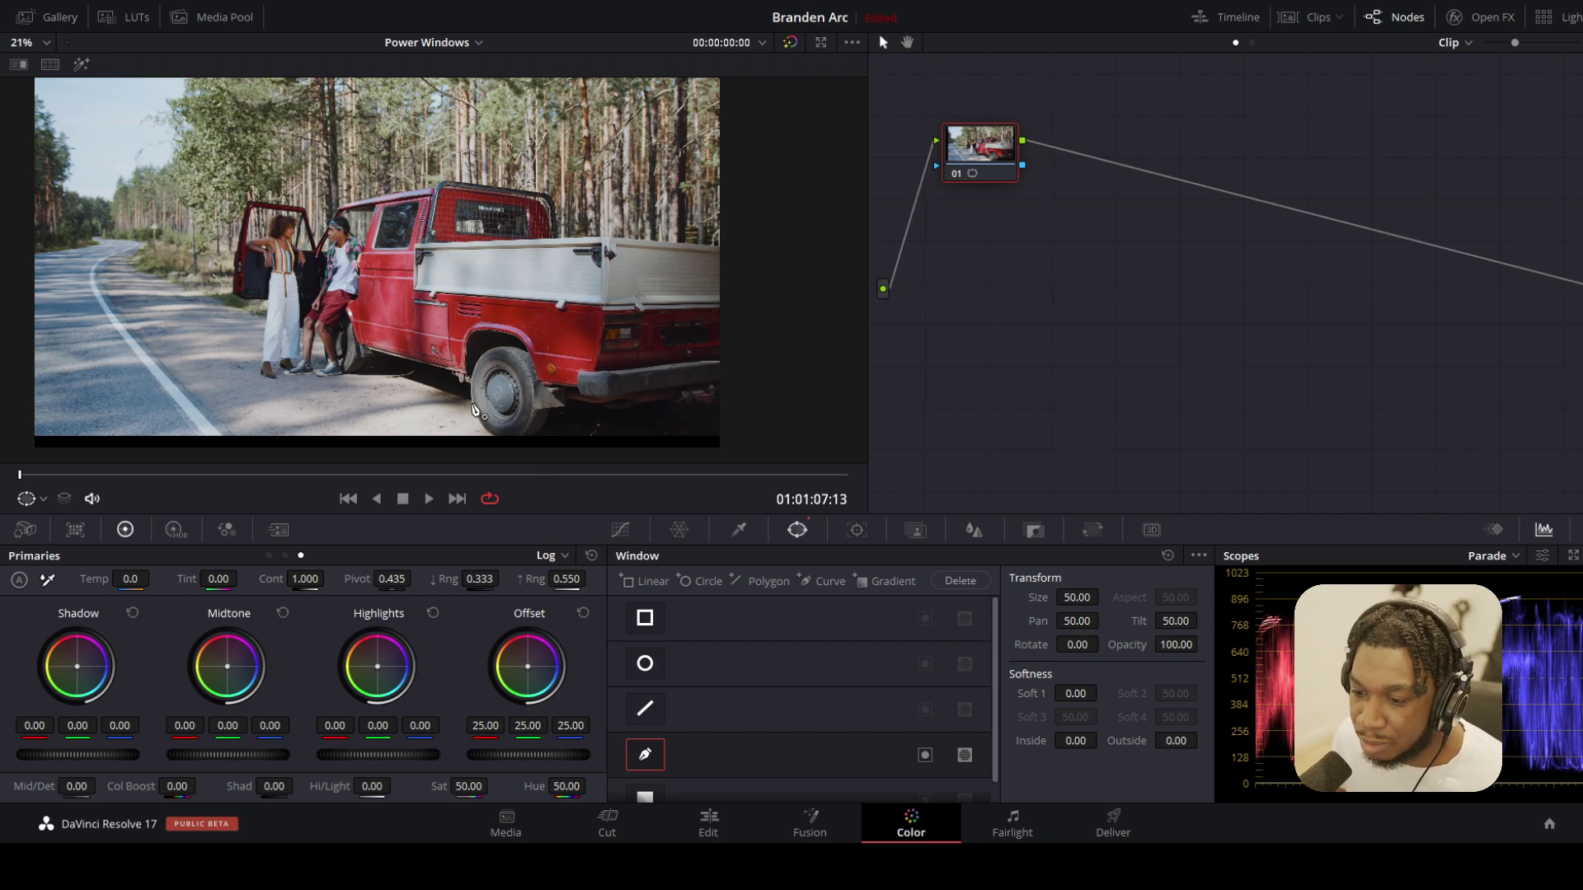
{"action": "left_click", "coordinate": [492, 433]}
{"action": "left_click", "coordinate": [510, 440]}
{"action": "left_click", "coordinate": [535, 439]}
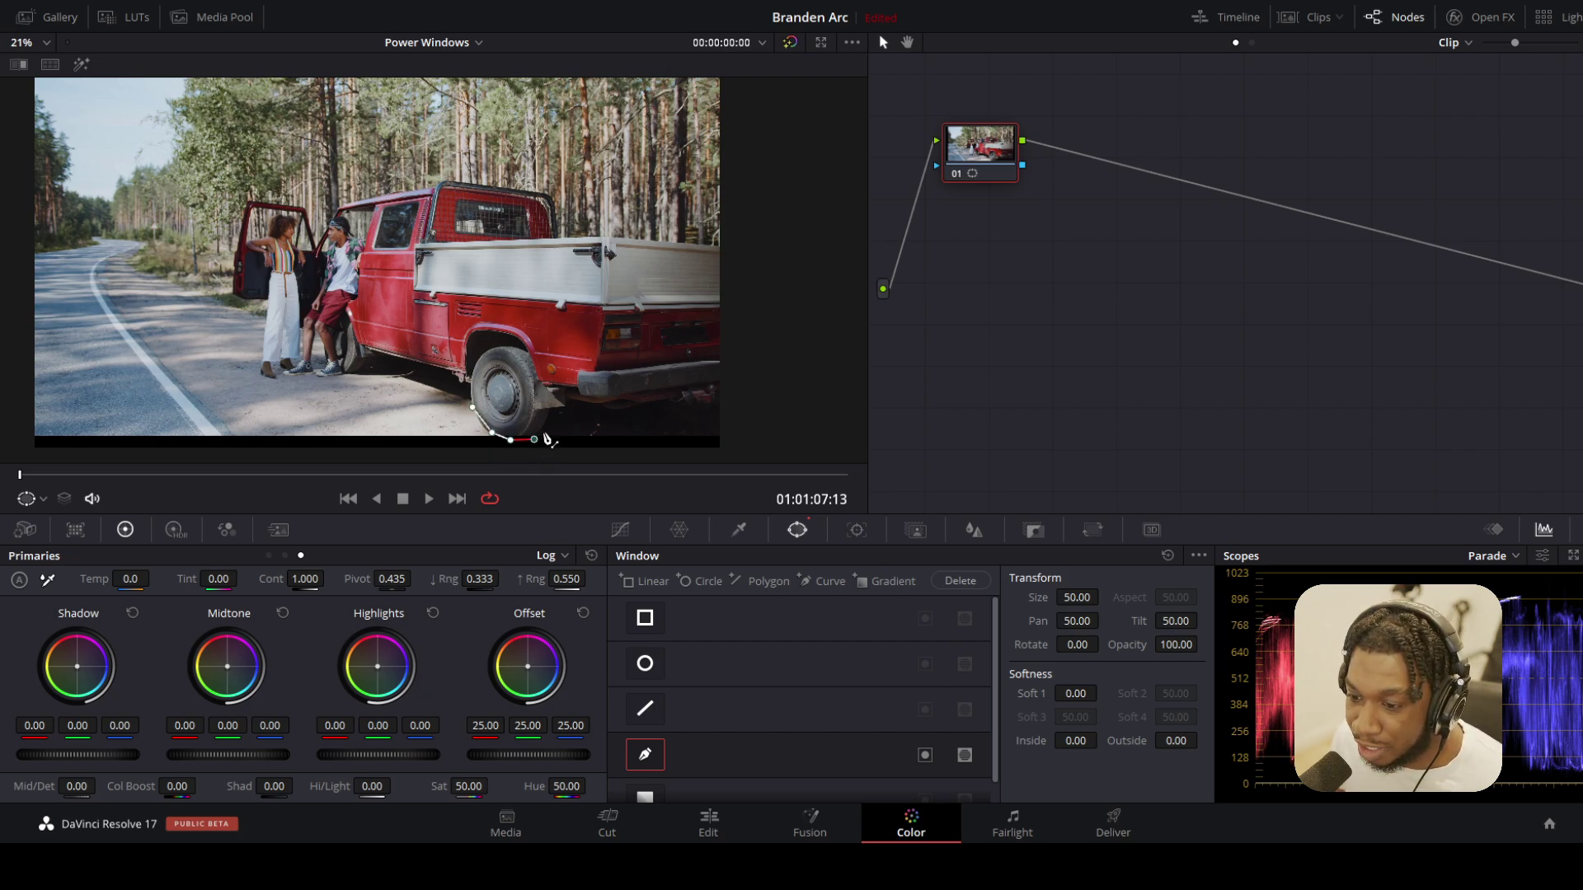
{"action": "left_click", "coordinate": [546, 426]}
{"action": "left_click", "coordinate": [558, 407]}
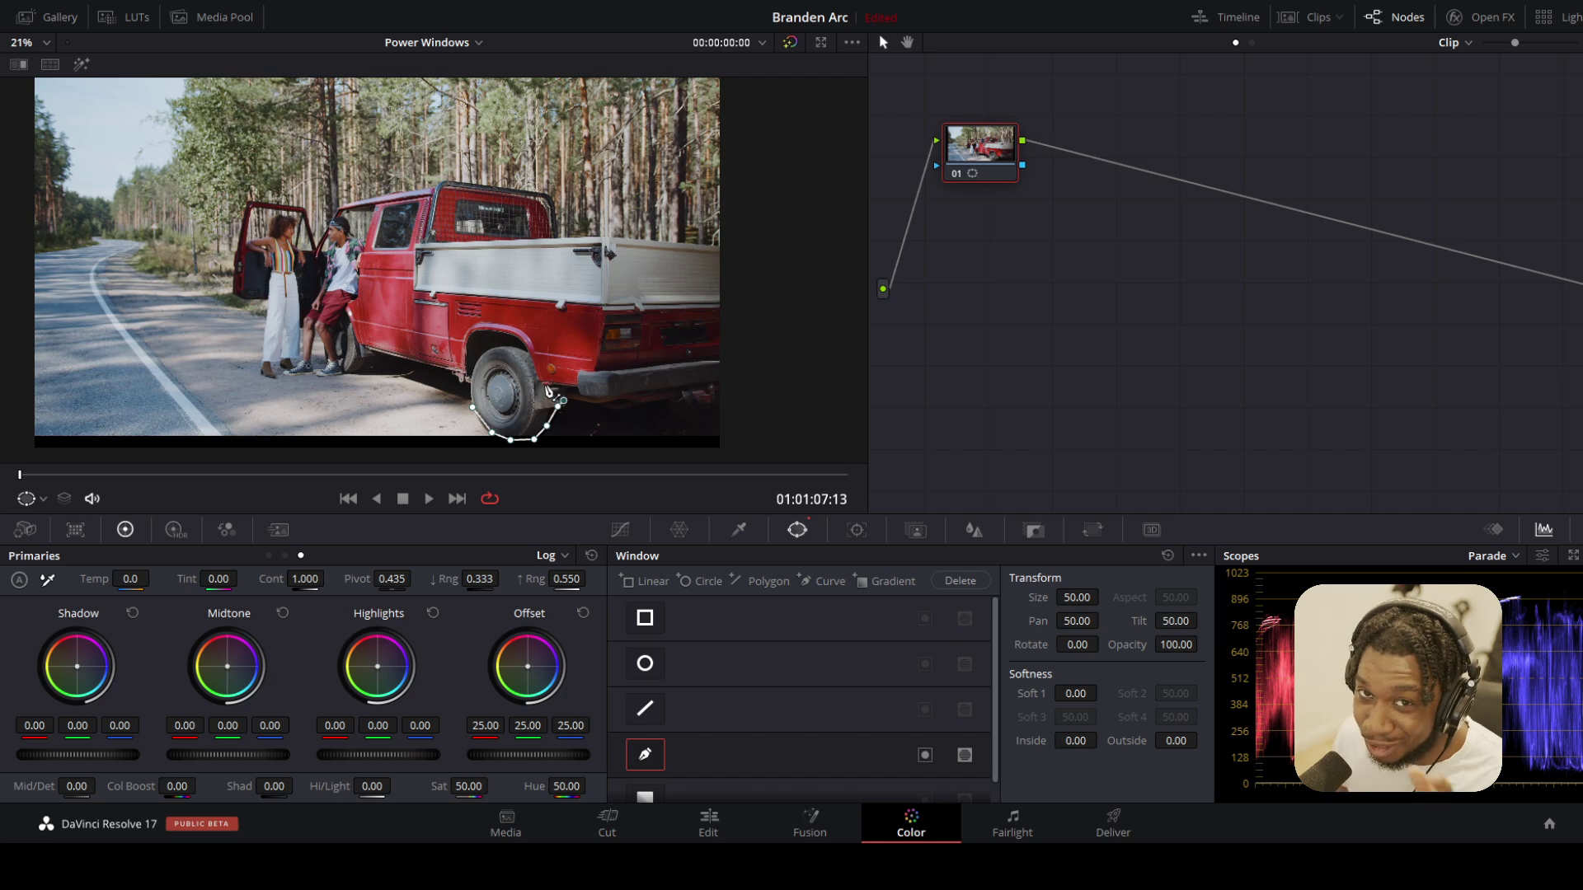
{"action": "left_click", "coordinate": [589, 404]}
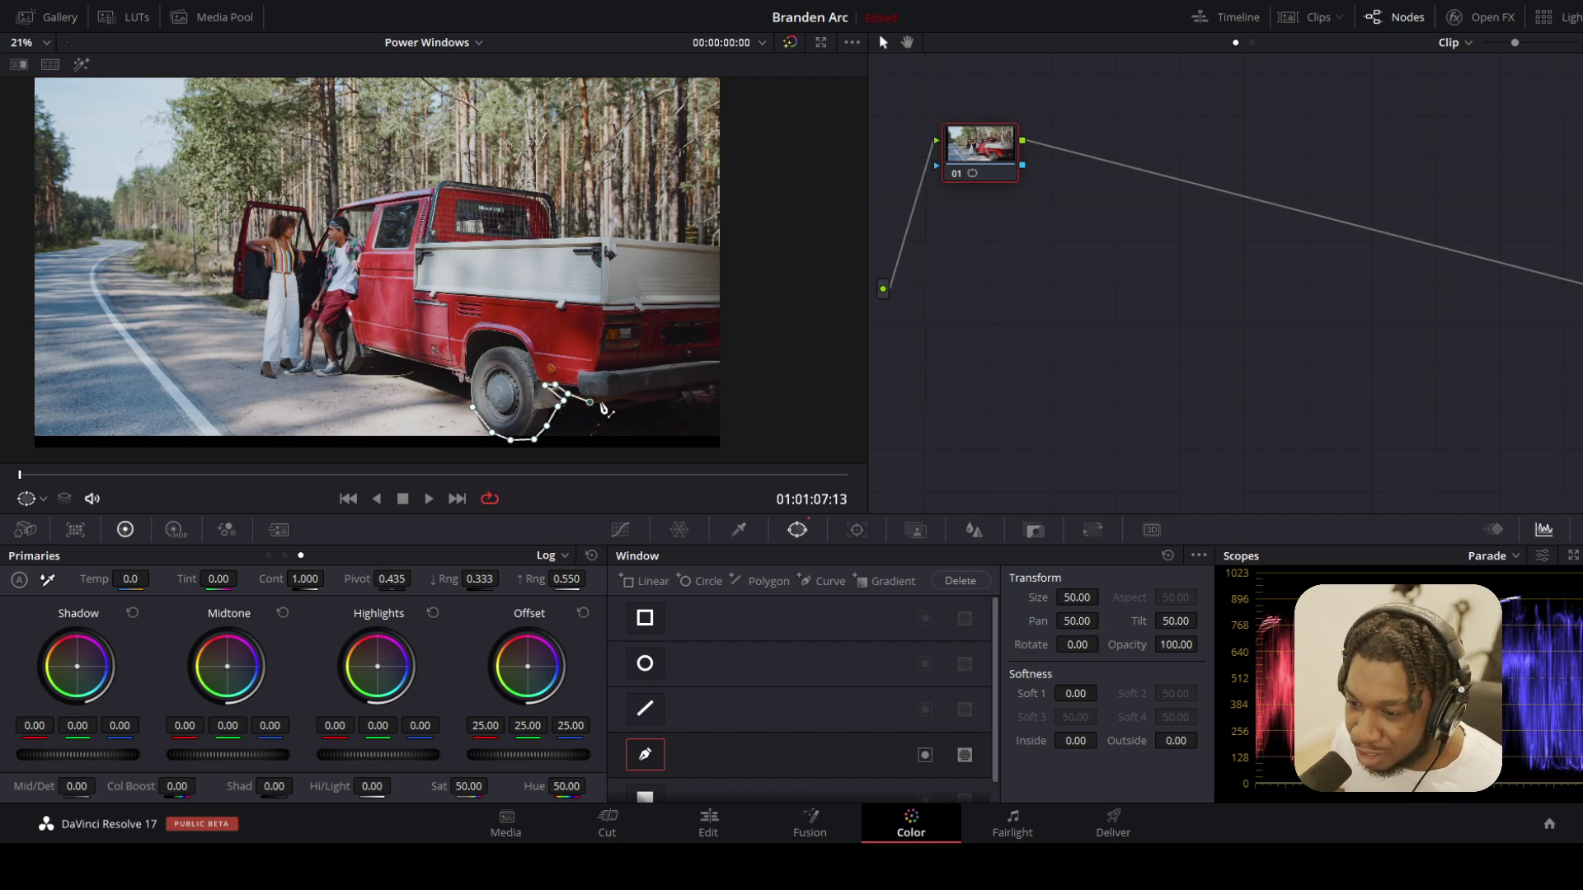
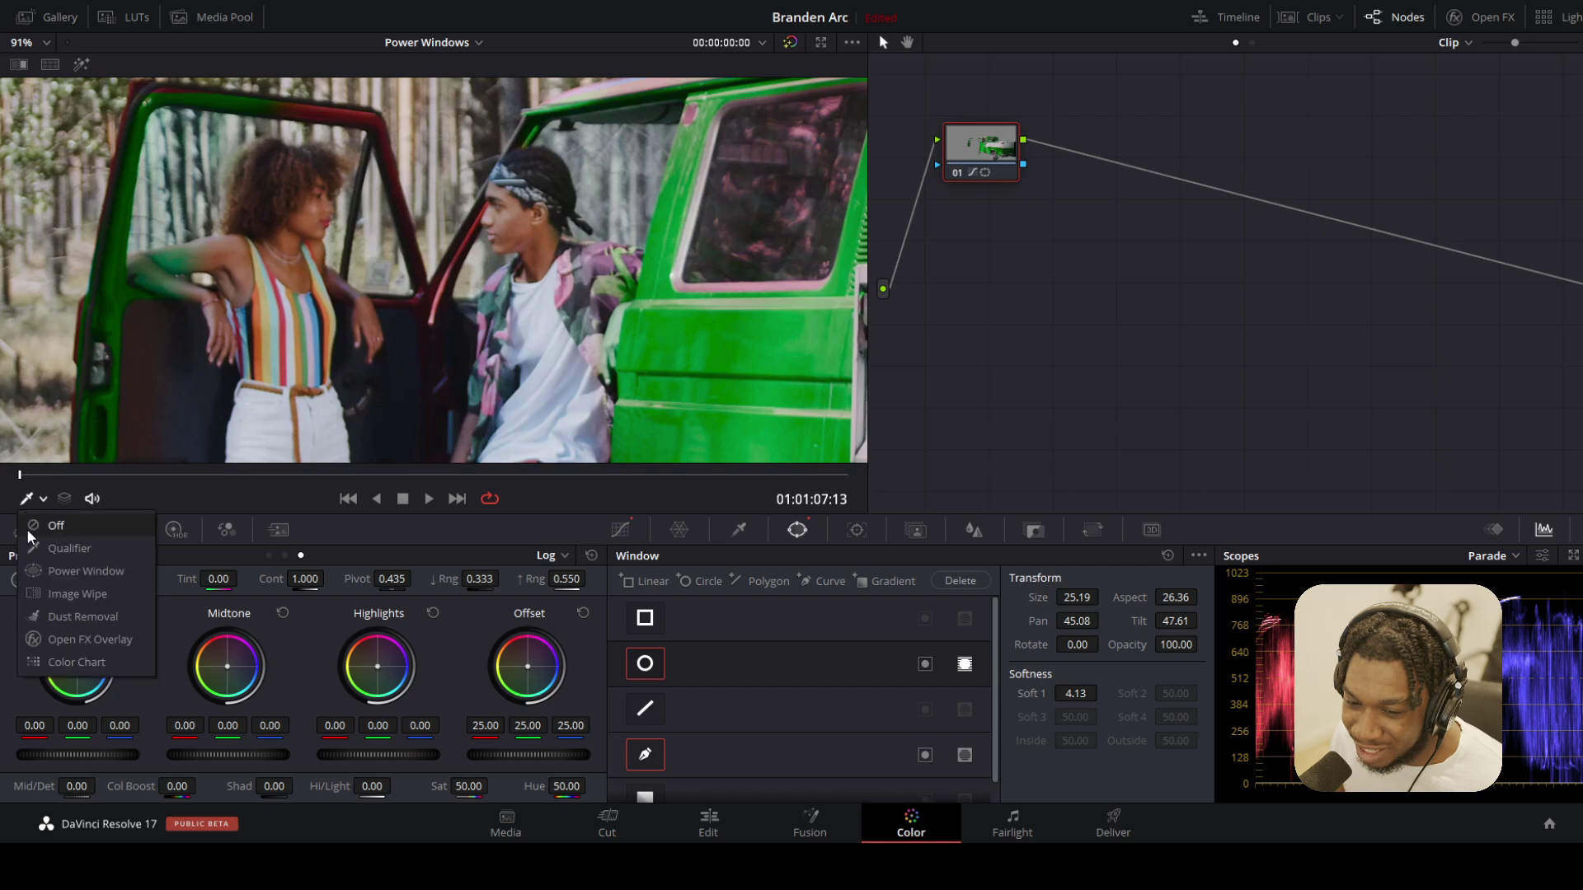
Display the power window overlay in the viewer and disable the circle window around the couple
{"action": "left_click", "coordinate": [46, 563]}
{"action": "scroll", "coordinate": [416, 339], "scroll_direction": "down", "scroll_amount": 2}
{"action": "scroll", "coordinate": [417, 338], "scroll_direction": "down", "scroll_amount": 2}
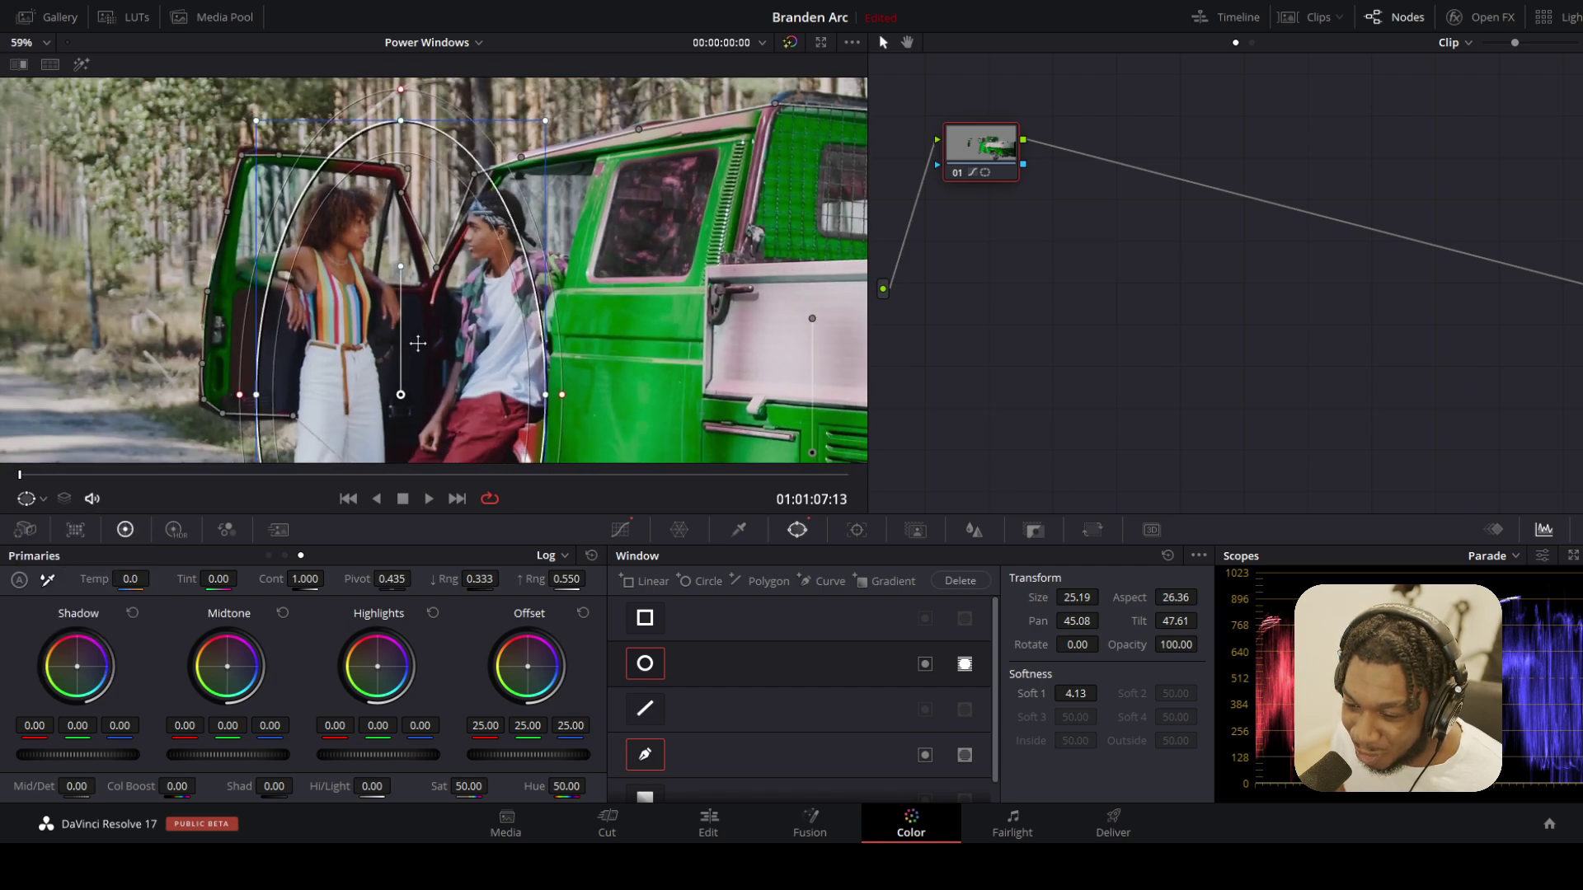
{"action": "left_click", "coordinate": [647, 664]}
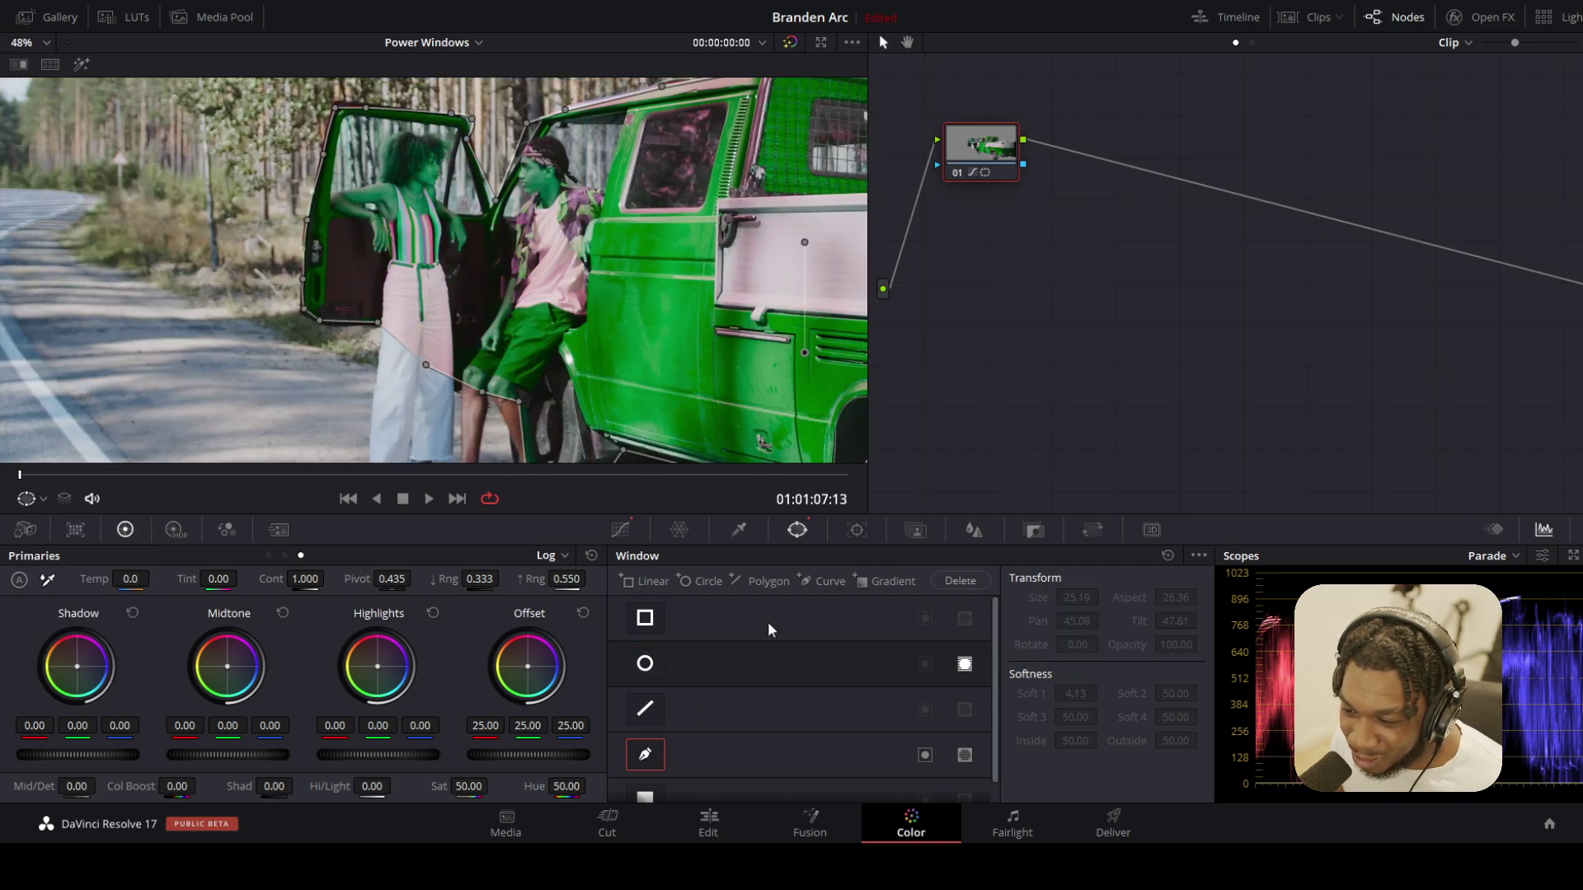
Add a second curve window on node 01 and start its outline around the leaning man's feet and legs
{"action": "left_click", "coordinate": [821, 581]}
{"action": "scroll", "coordinate": [523, 455], "scroll_direction": "down", "scroll_amount": 2}
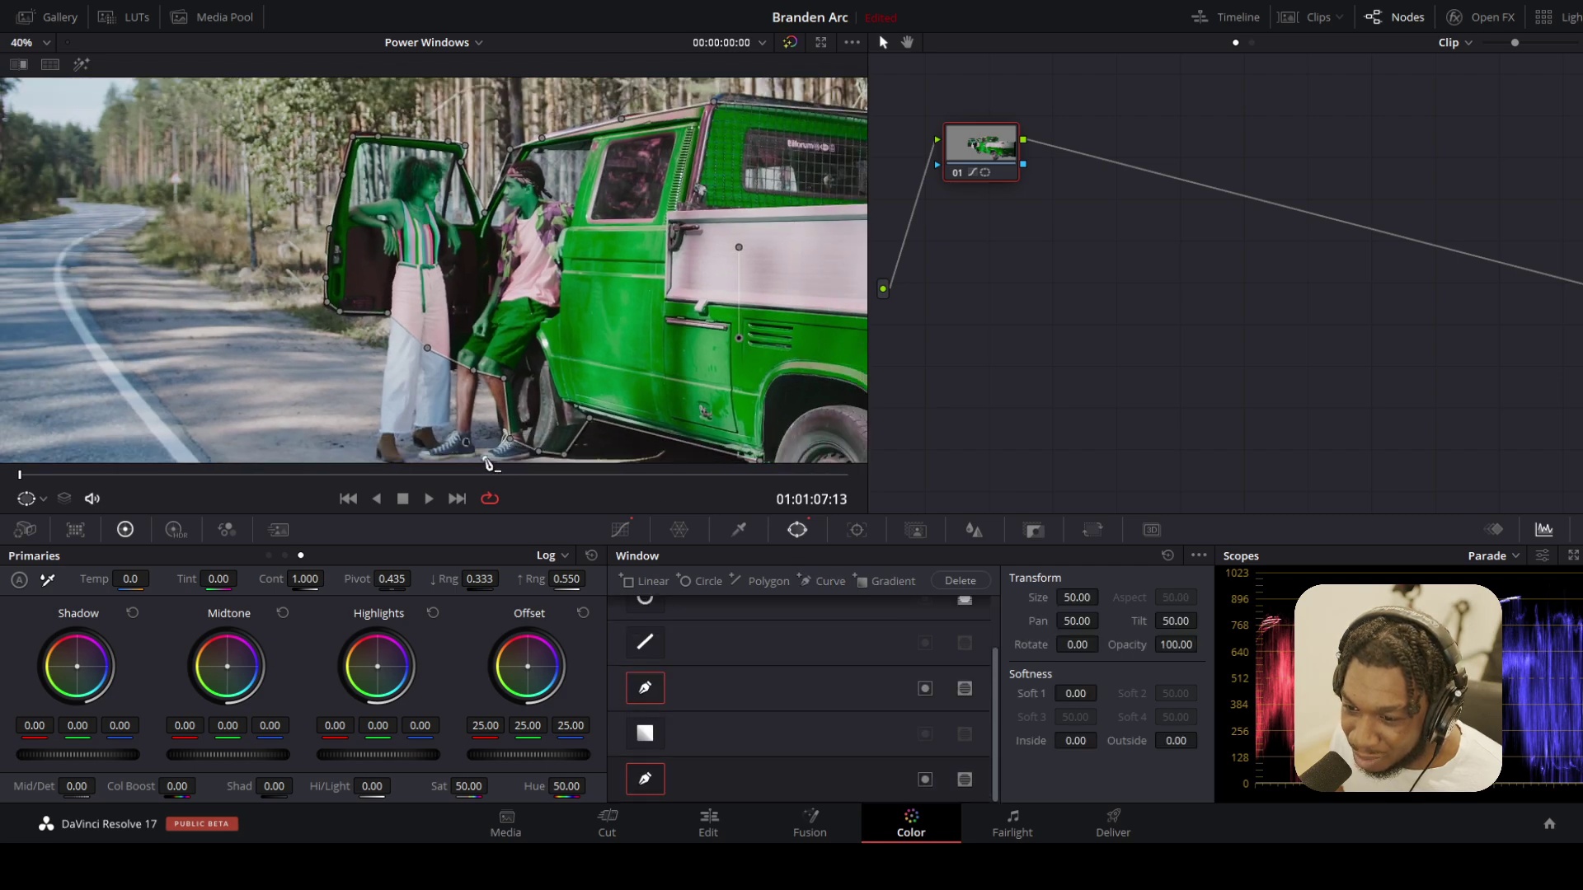
{"action": "left_click", "coordinate": [528, 458]}
{"action": "left_click", "coordinate": [516, 411]}
{"action": "left_click", "coordinate": [516, 378]}
{"action": "left_click", "coordinate": [526, 343]}
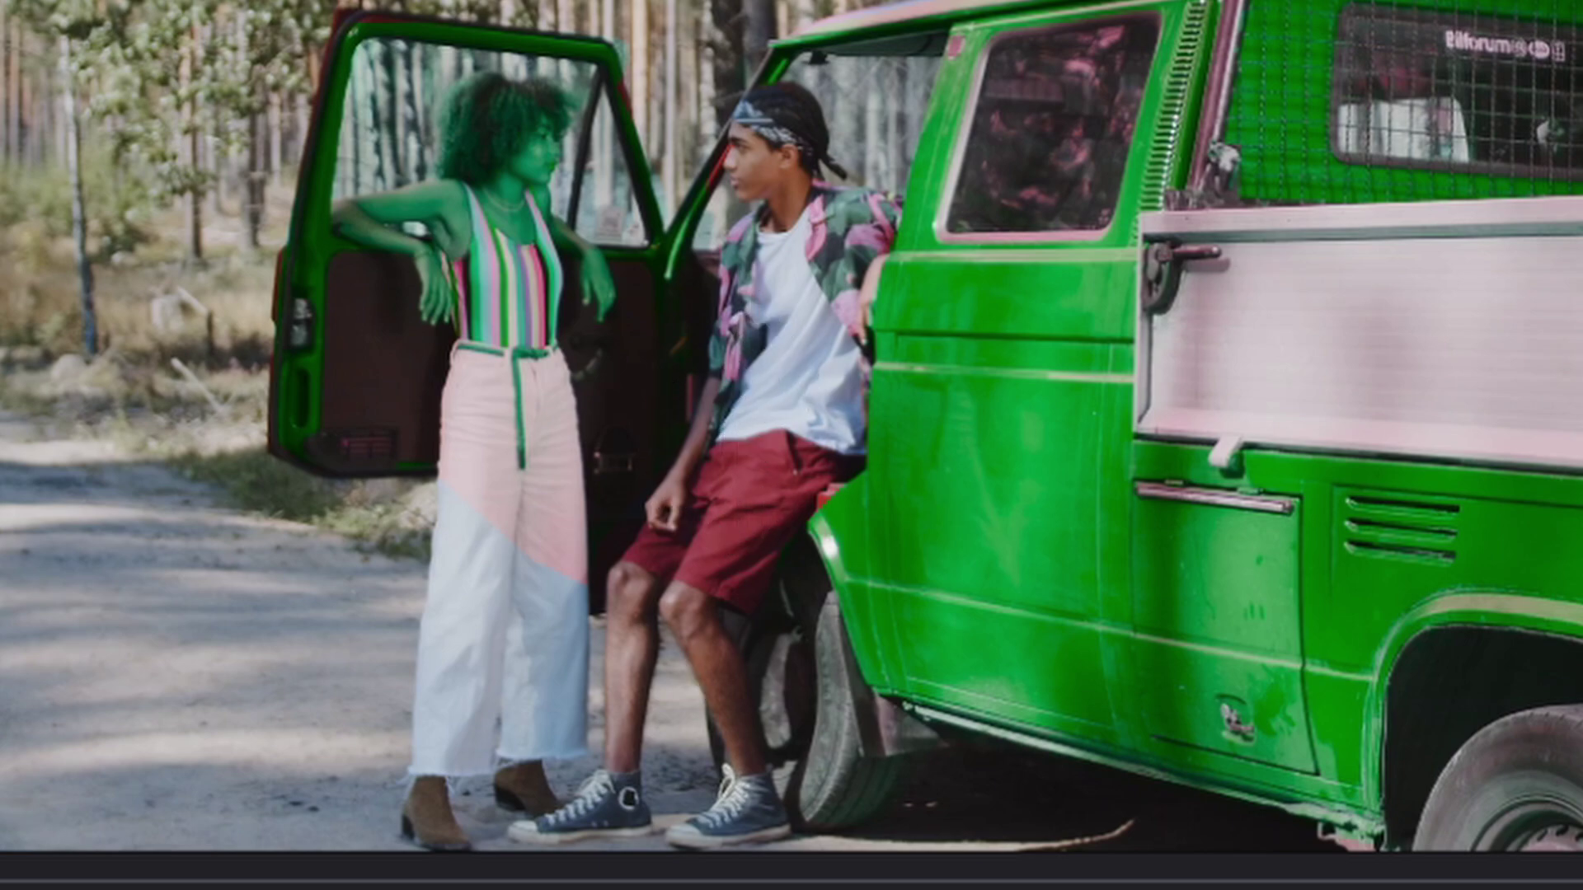
Hide the power window overlay and play the clip to check the green recolour on the moving truck
{"action": "scroll", "coordinate": [473, 247], "scroll_direction": "down", "scroll_amount": 5}
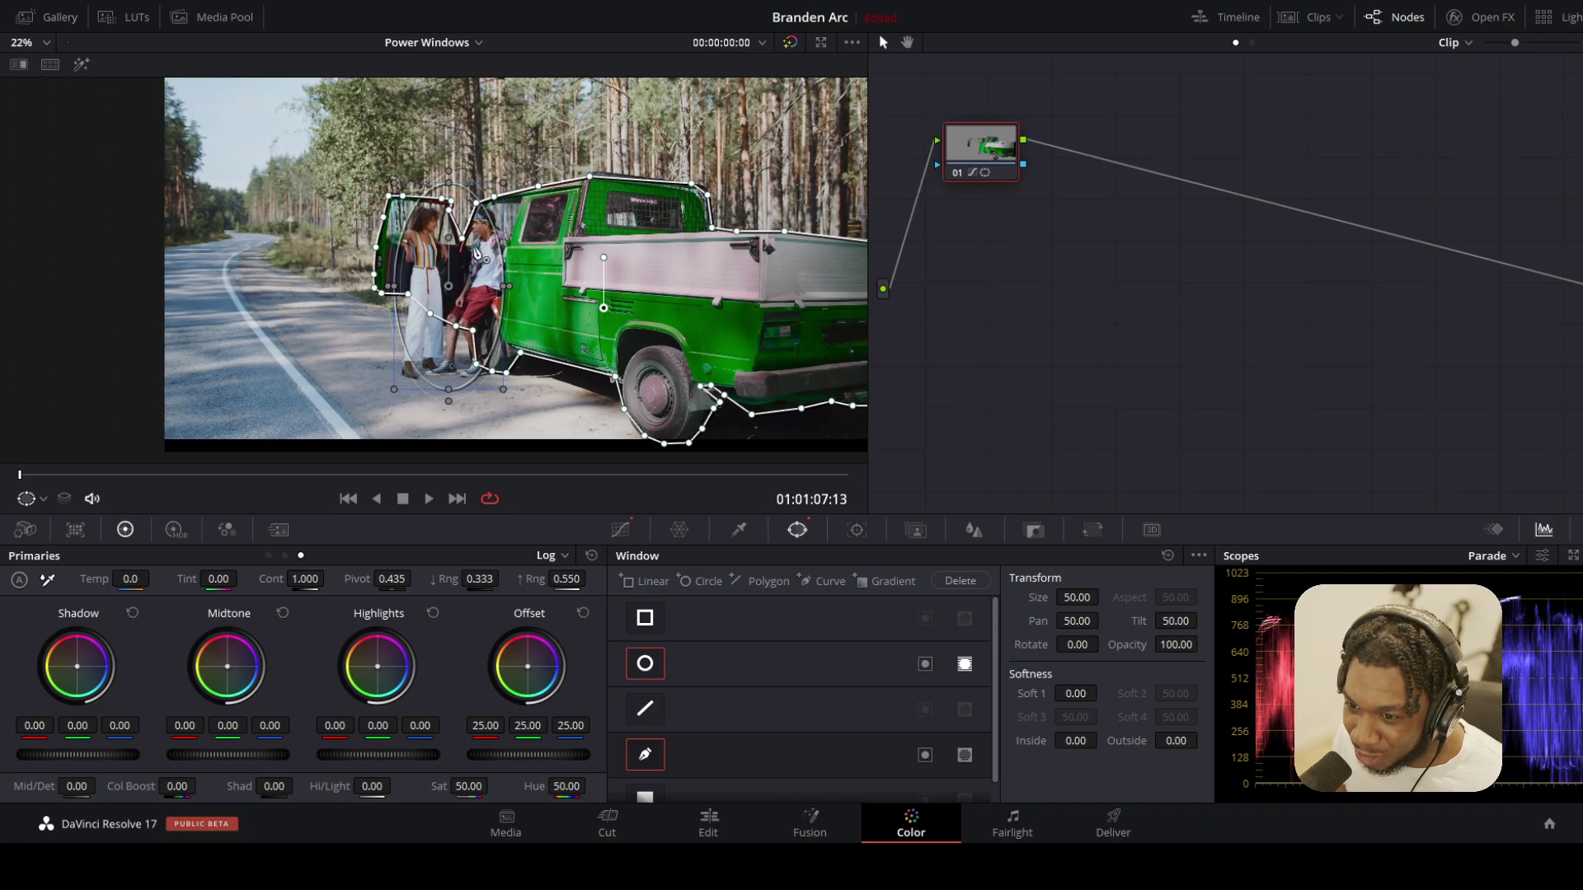
{"action": "scroll", "coordinate": [472, 248], "scroll_direction": "up", "scroll_amount": 3}
{"action": "scroll", "coordinate": [472, 248], "scroll_direction": "down", "scroll_amount": 5}
{"action": "scroll", "coordinate": [472, 247], "scroll_direction": "up", "scroll_amount": 4}
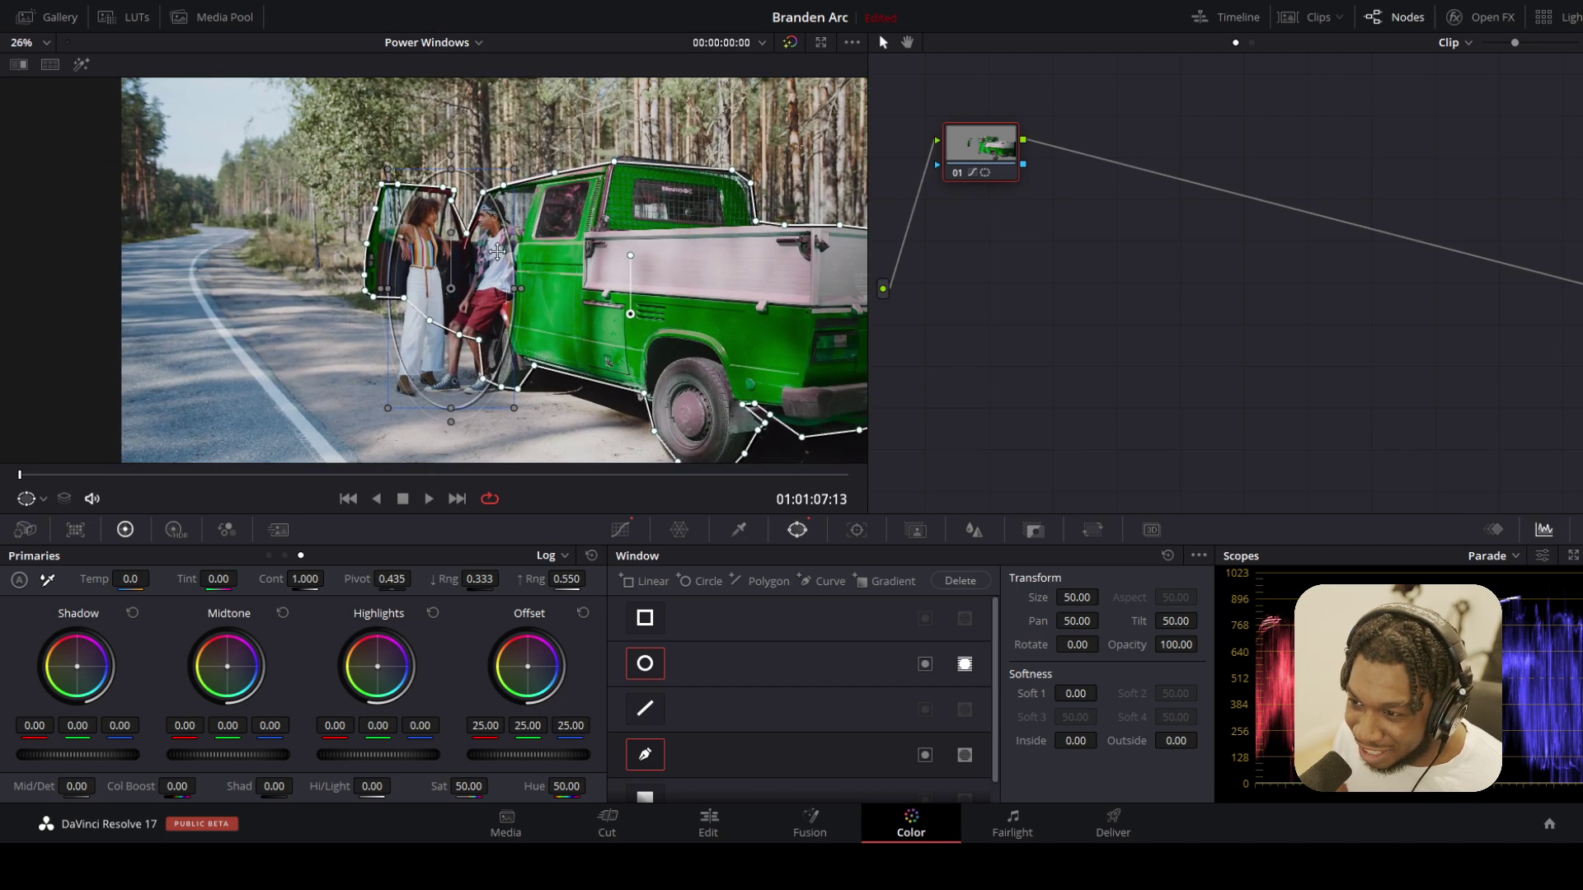
{"action": "left_click_drag", "start_coordinate": [476, 258], "coordinate": [389, 262]}
{"action": "scroll", "coordinate": [389, 262], "scroll_direction": "down", "scroll_amount": 3}
{"action": "scroll", "coordinate": [389, 261], "scroll_direction": "down", "scroll_amount": 1}
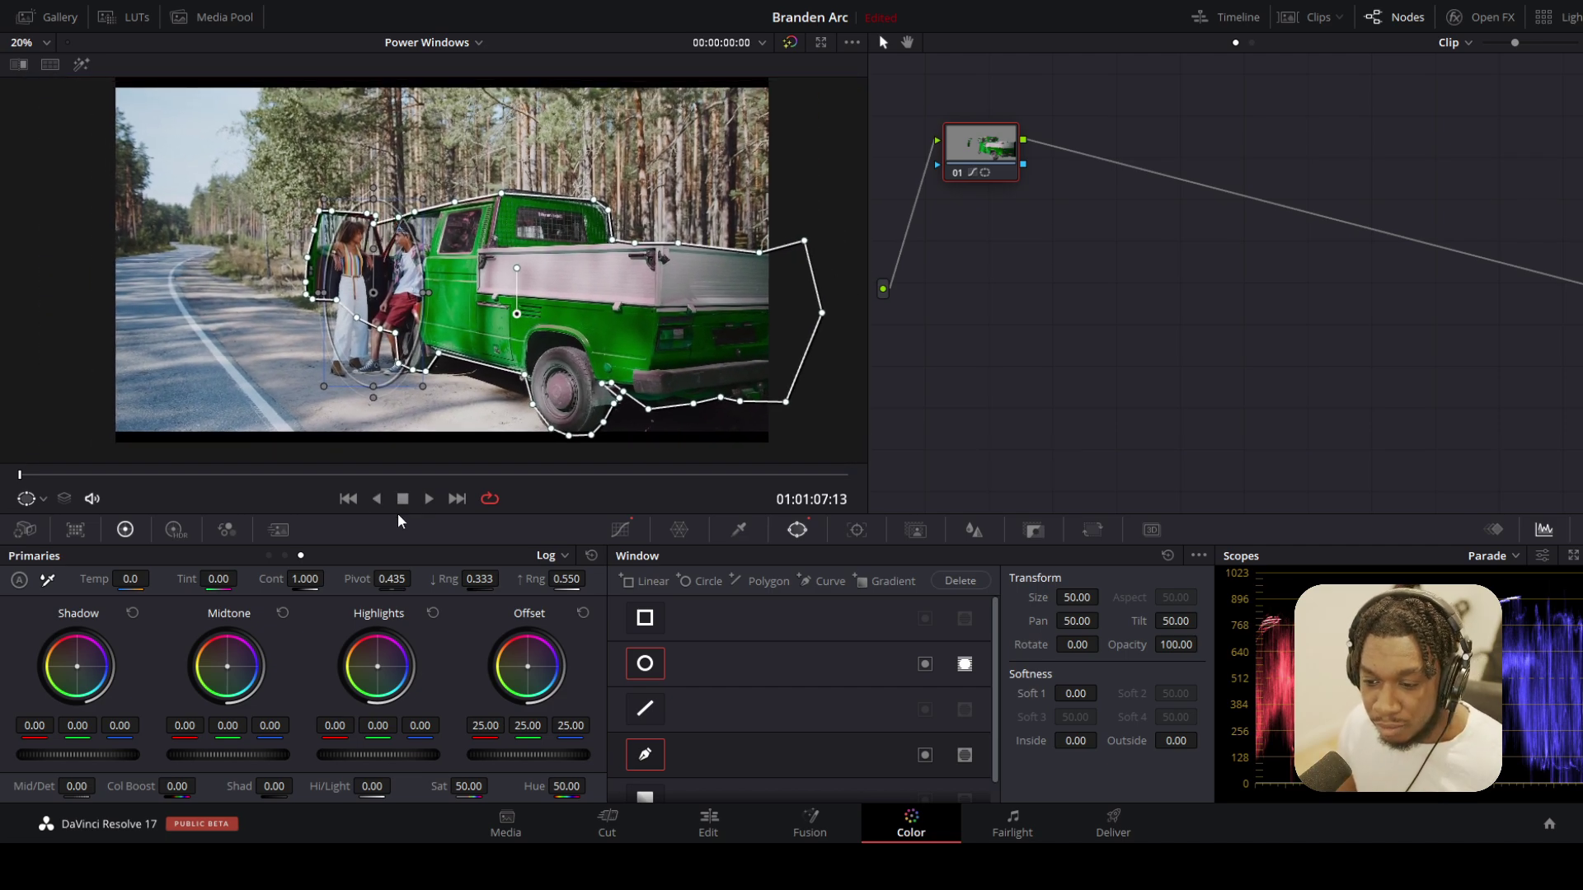
{"action": "left_click", "coordinate": [26, 499]}
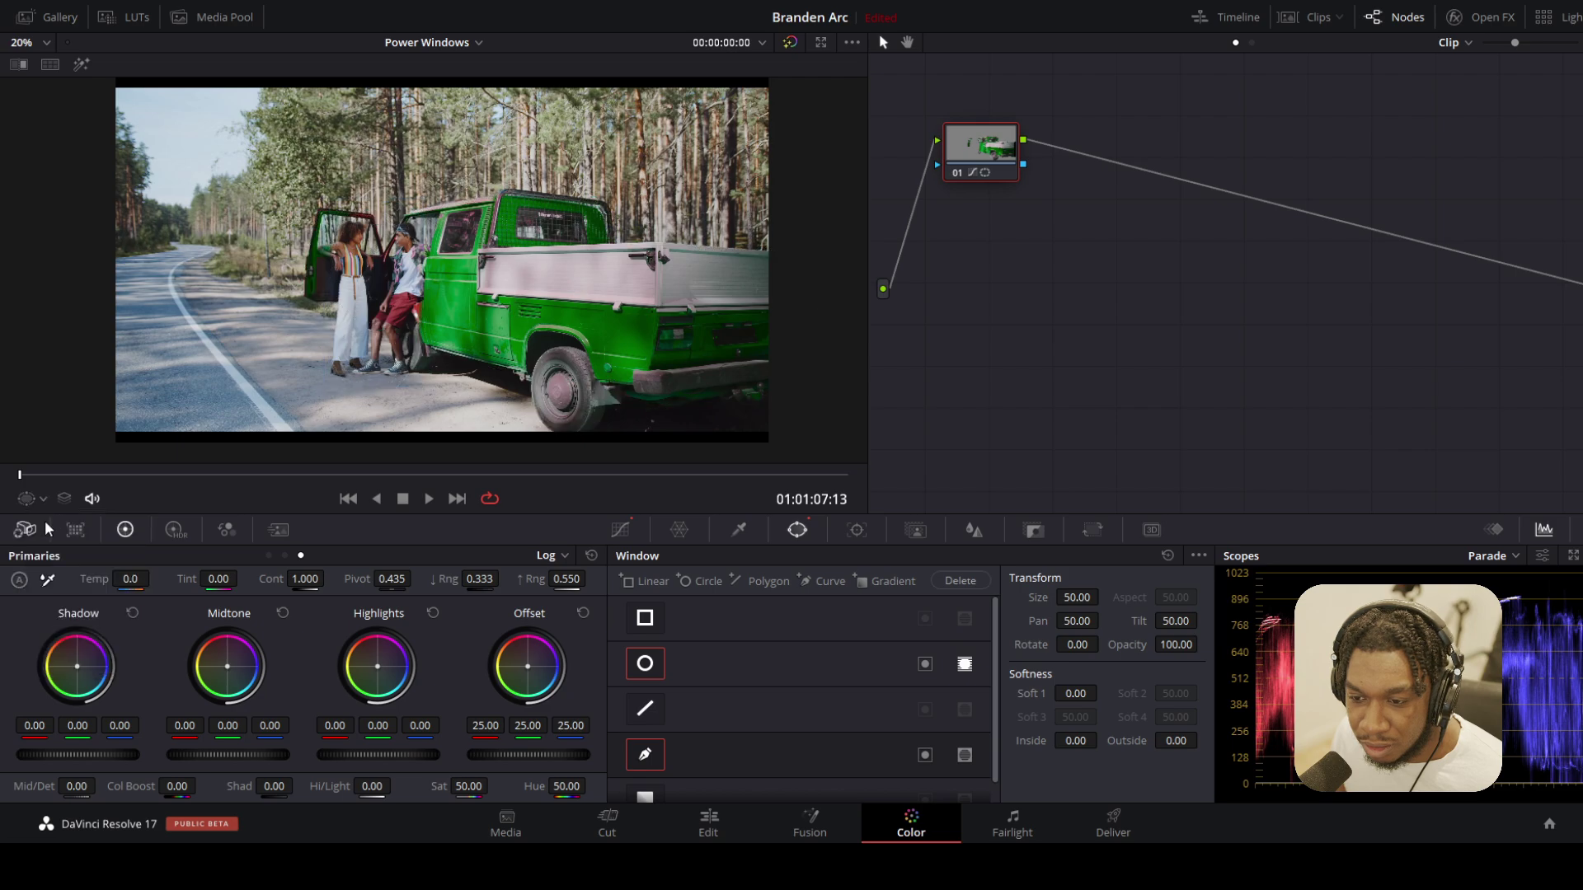
{"action": "key", "text": "space"}
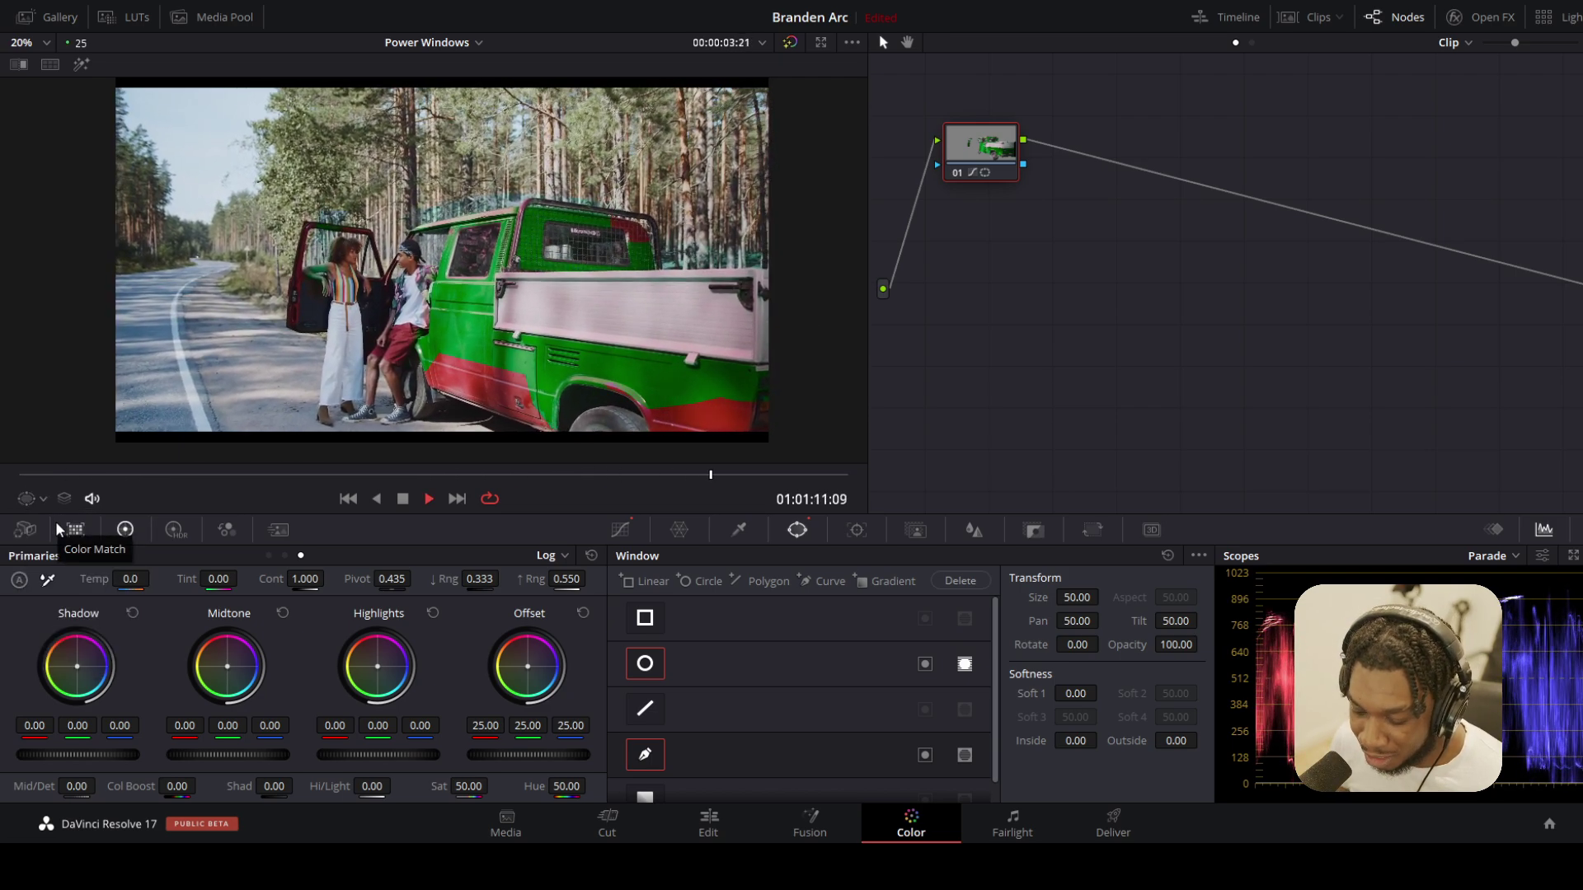
{"action": "key", "text": "space"}
Display the power window overlay again, replay the clip and return the playhead to its start
{"action": "left_click", "coordinate": [42, 499]}
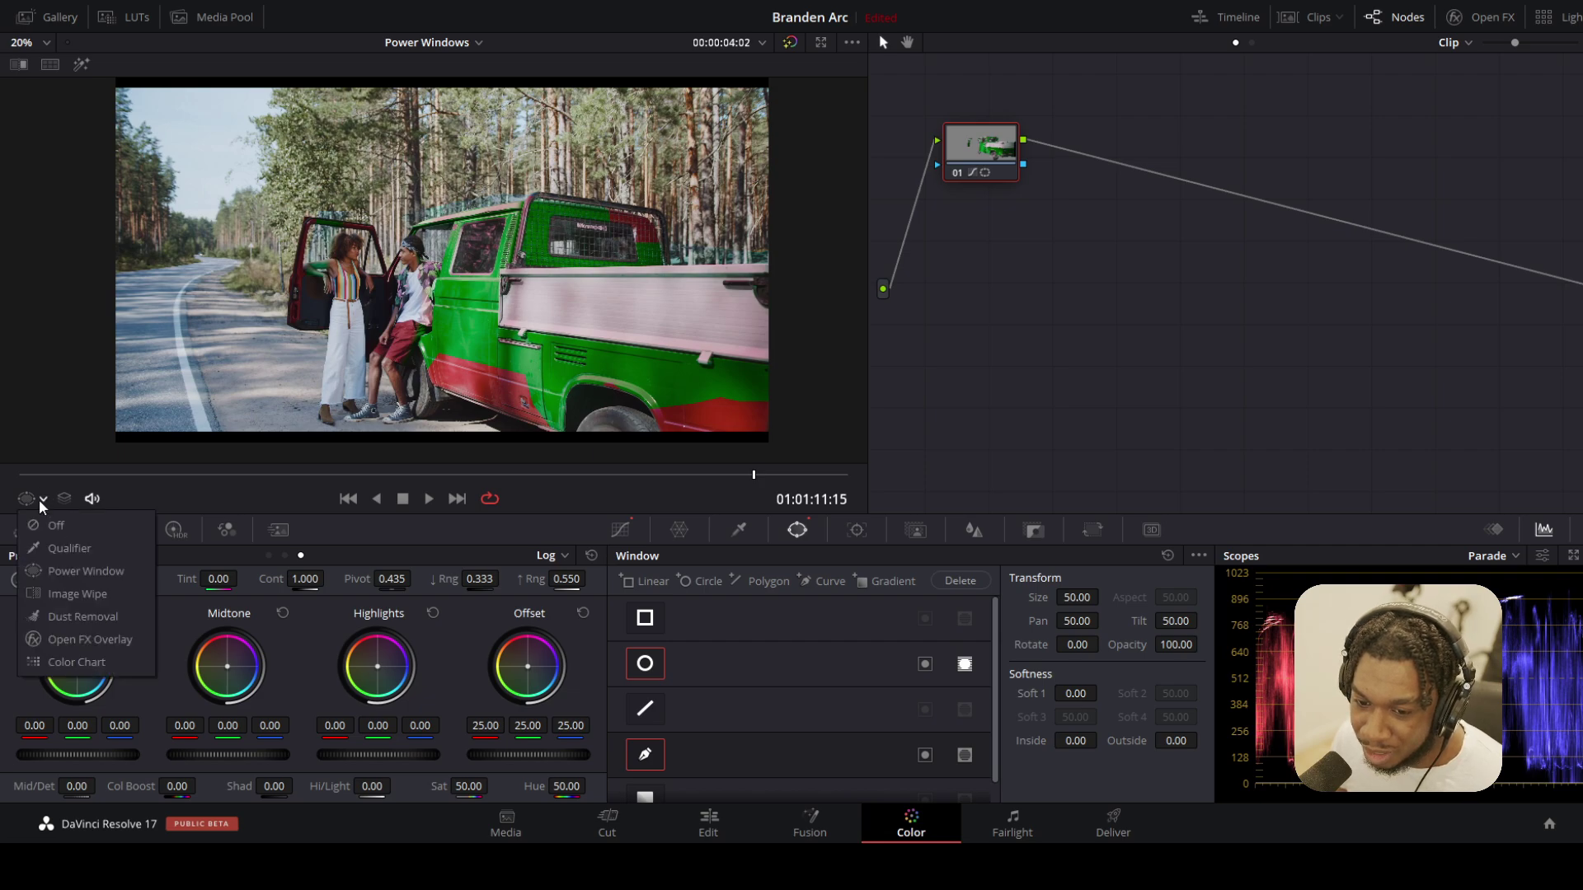
{"action": "left_click", "coordinate": [57, 572]}
{"action": "key", "text": "space"}
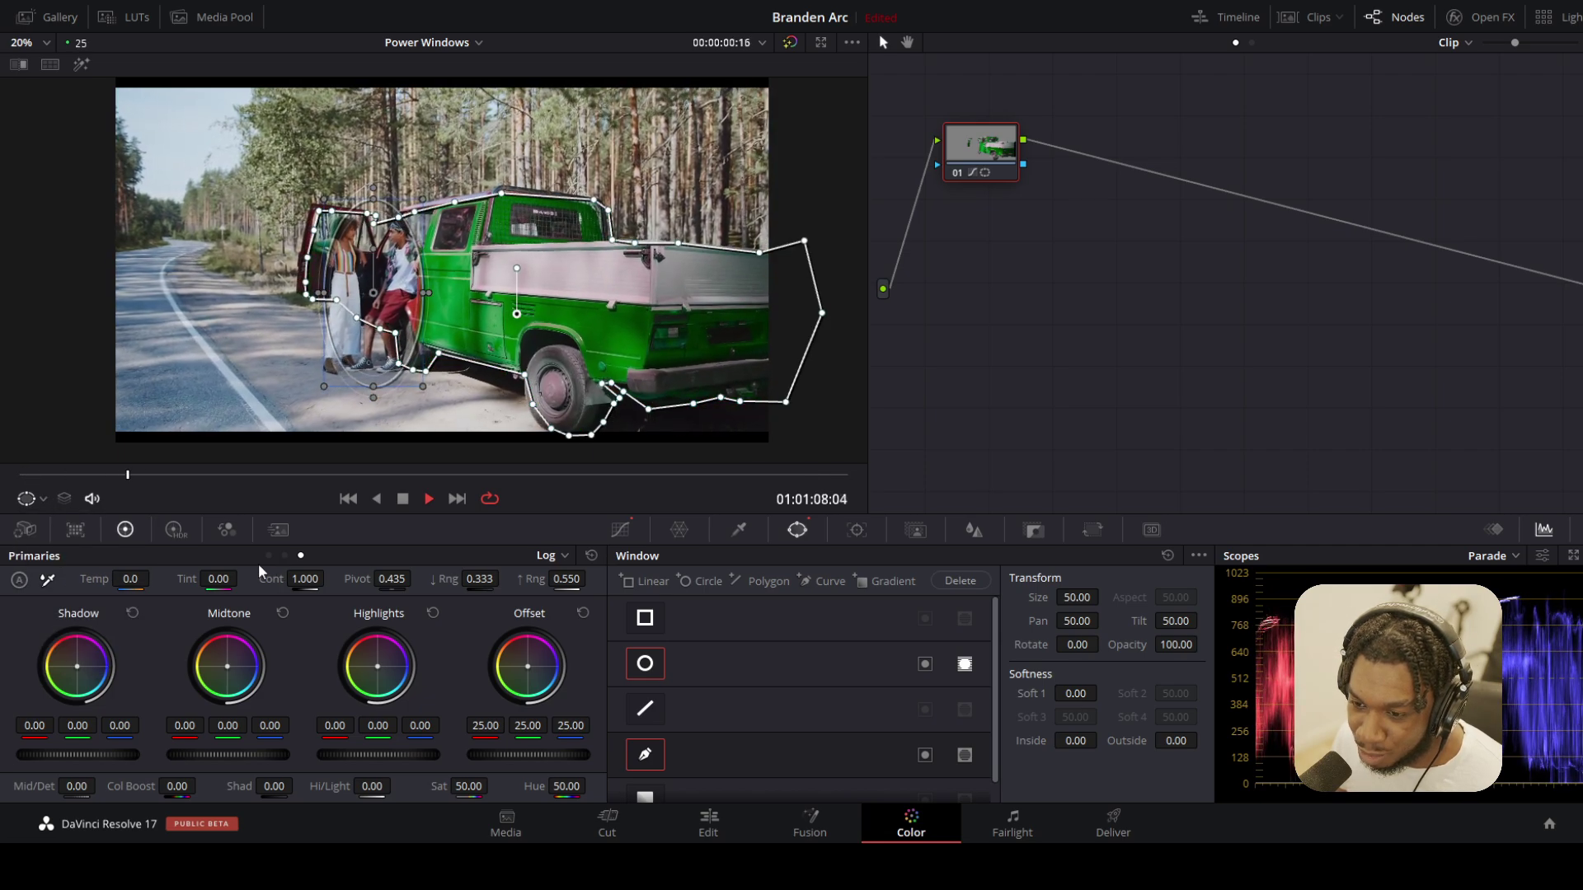
{"action": "key", "text": "space"}
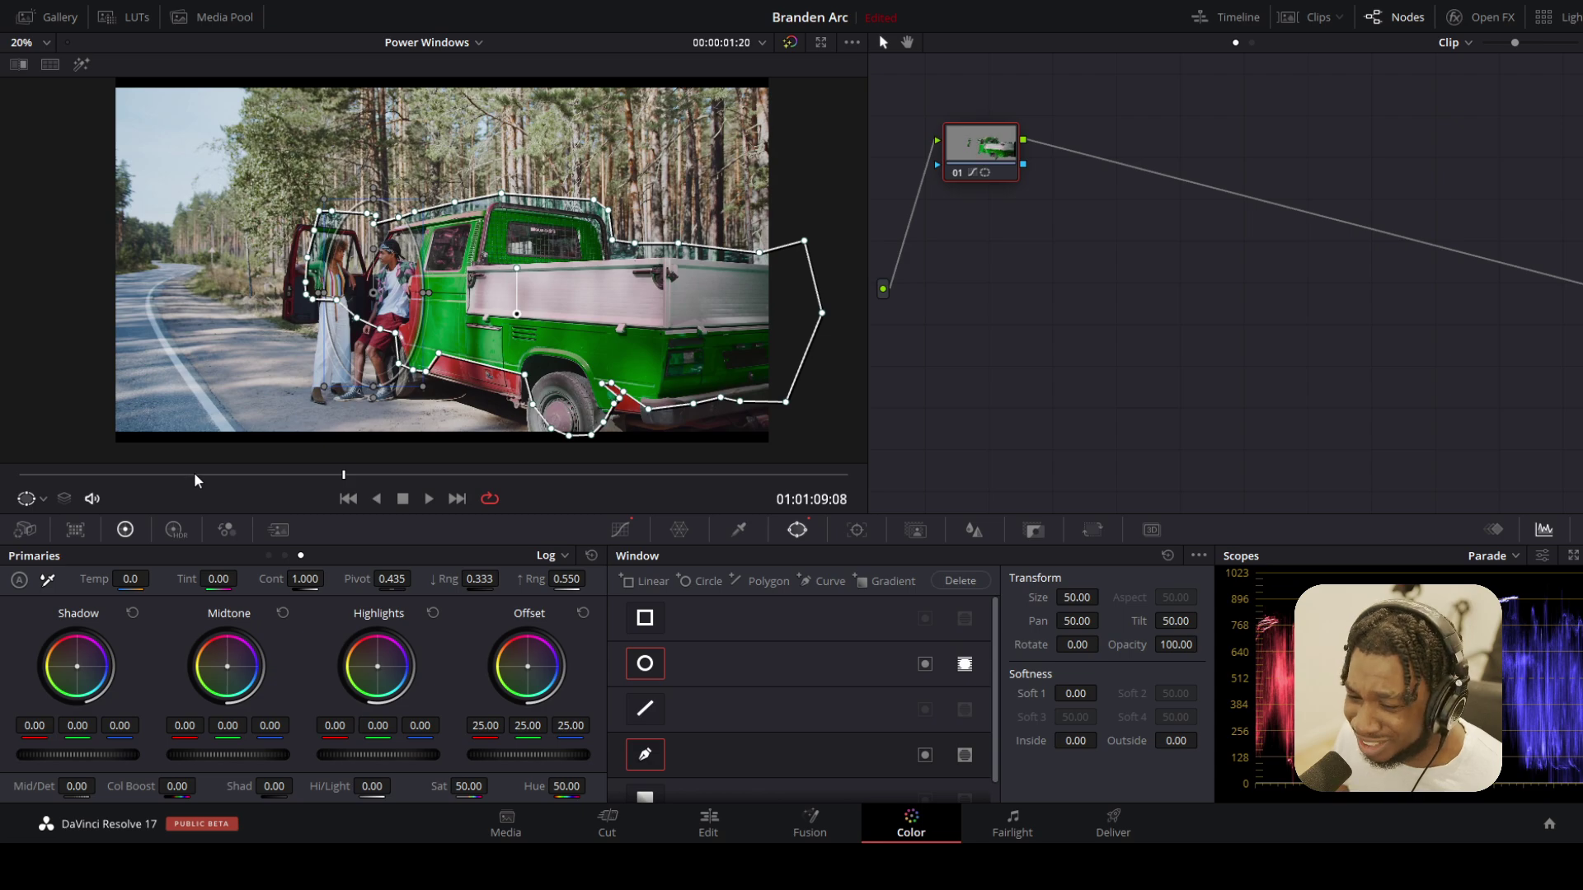
{"action": "left_click_drag", "start_coordinate": [195, 472], "coordinate": [13, 472]}
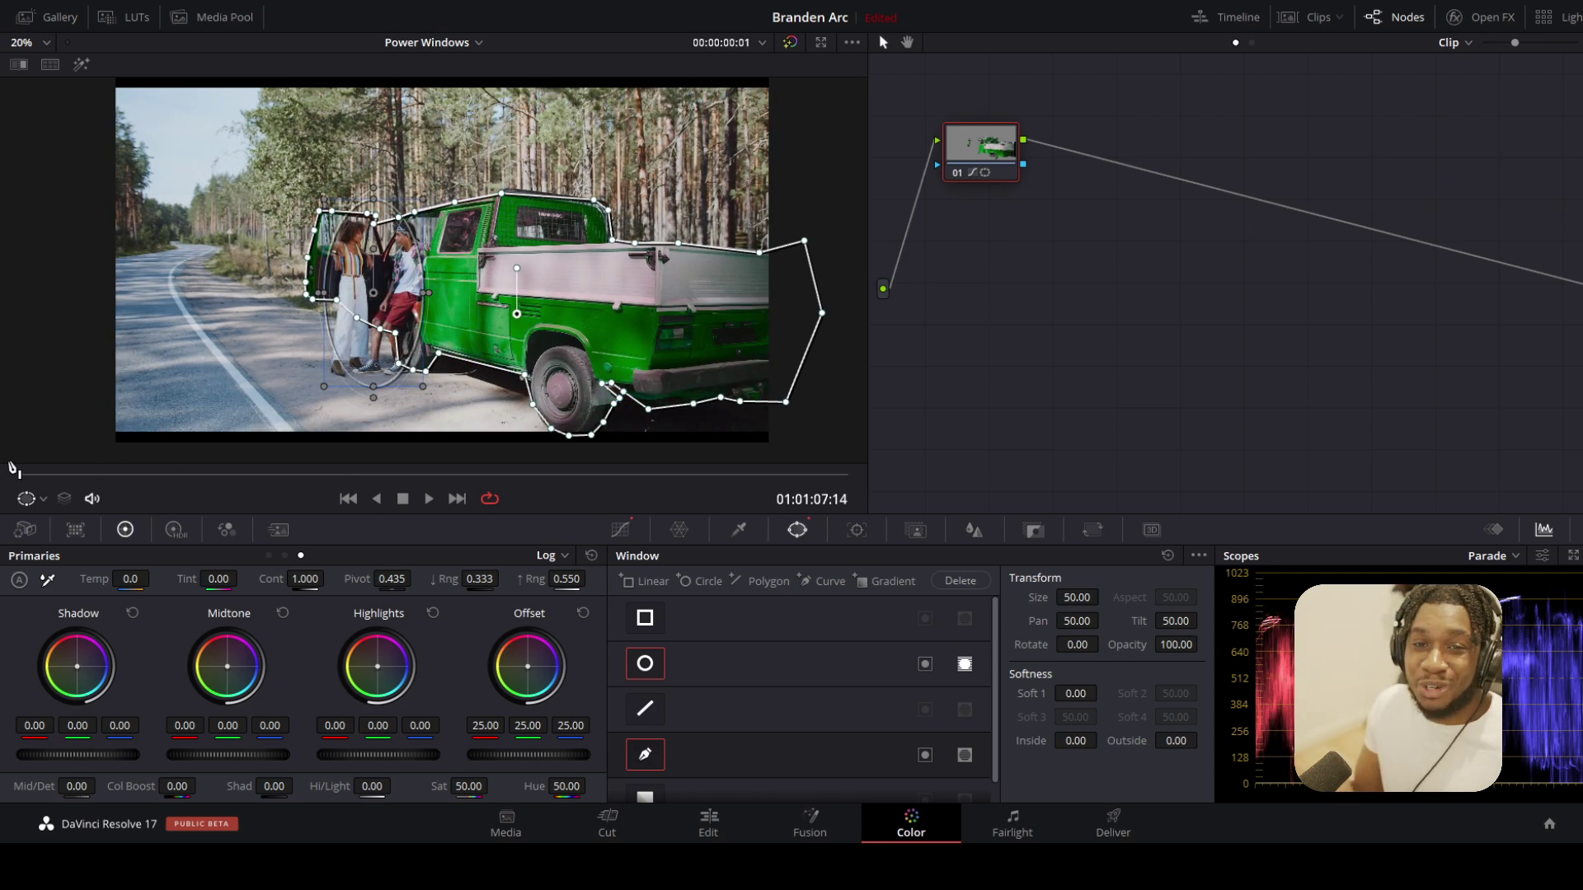
Track the circle window around the couple and the curve window around the truck forward through the clip
{"action": "left_click", "coordinate": [752, 663]}
{"action": "left_click", "coordinate": [750, 752]}
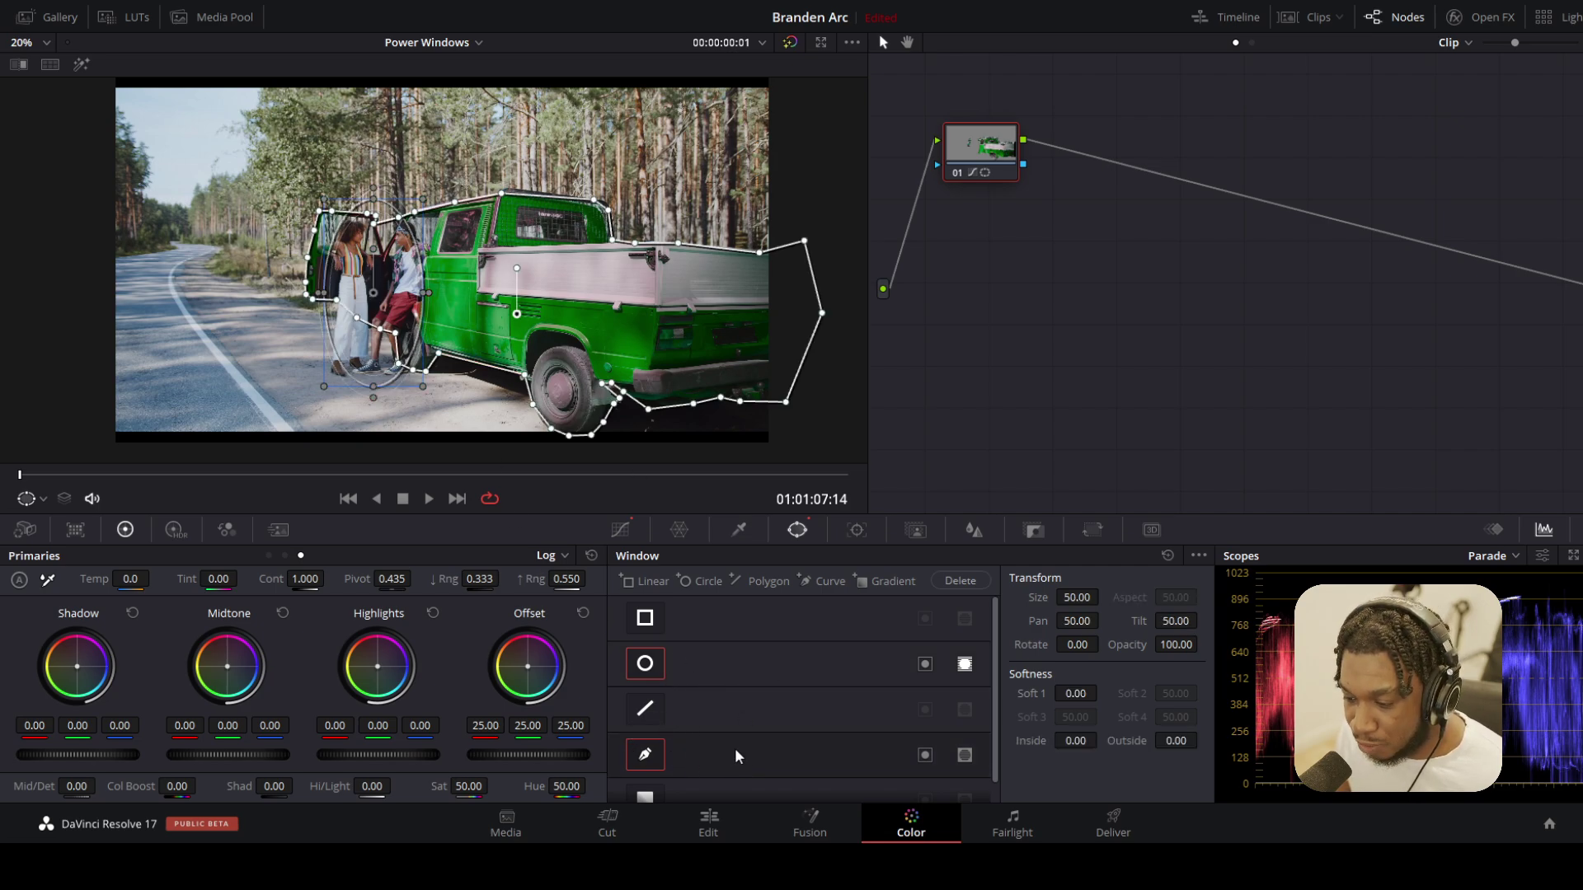
{"action": "left_click", "coordinate": [859, 532]}
{"action": "left_click", "coordinate": [708, 586]}
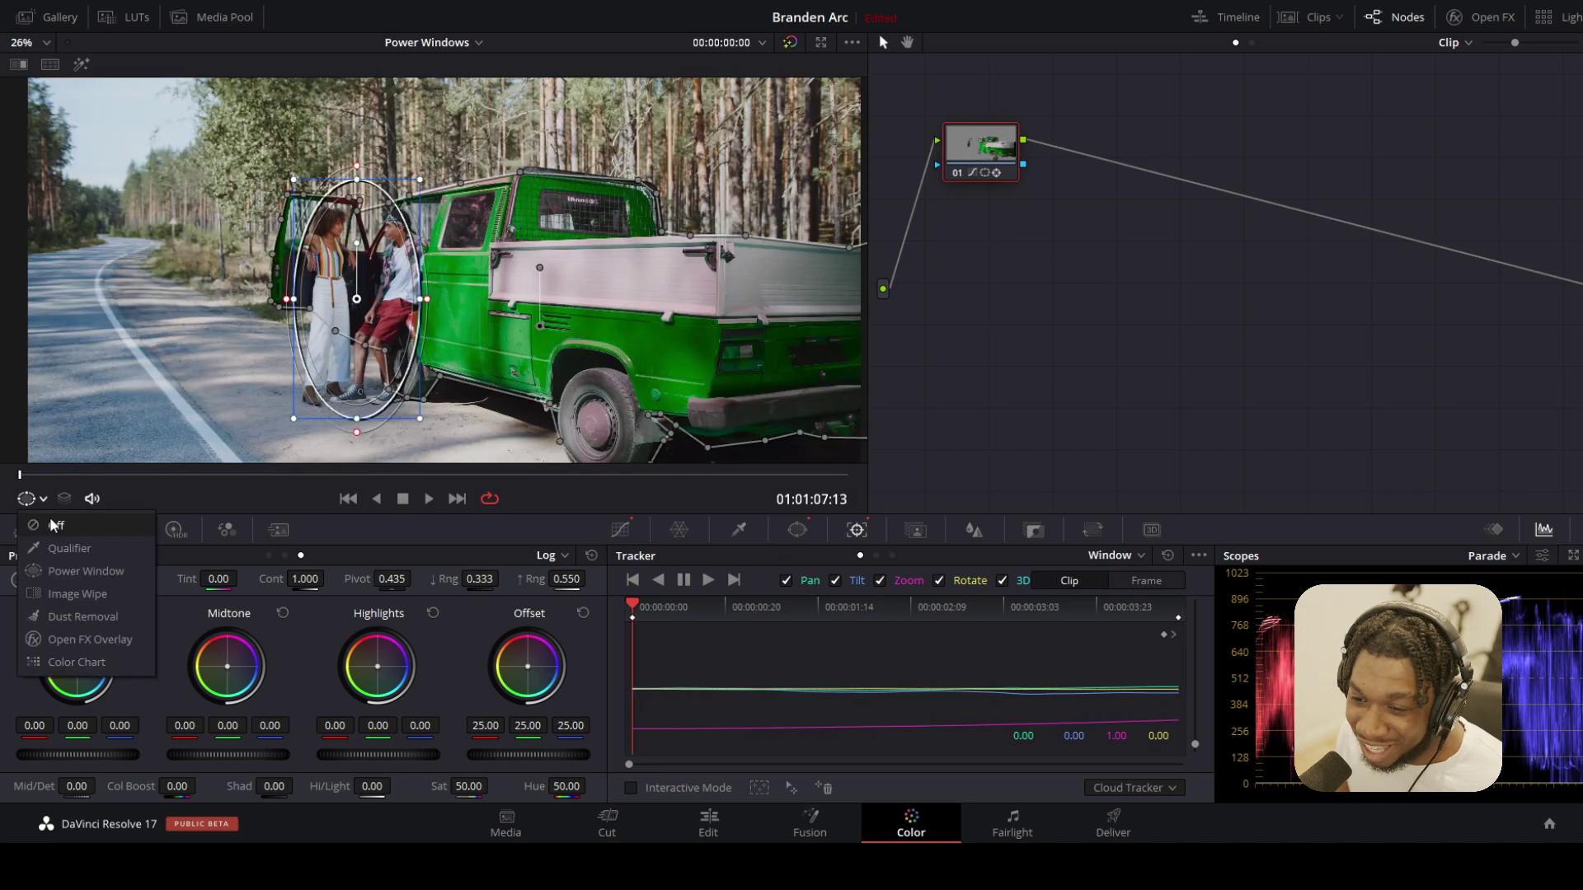
Play the clip to check that the tracked windows follow the couple and the truck
{"action": "left_click", "coordinate": [887, 364]}
{"action": "scroll", "coordinate": [762, 366], "scroll_direction": "down", "scroll_amount": 2}
{"action": "key", "text": "space"}
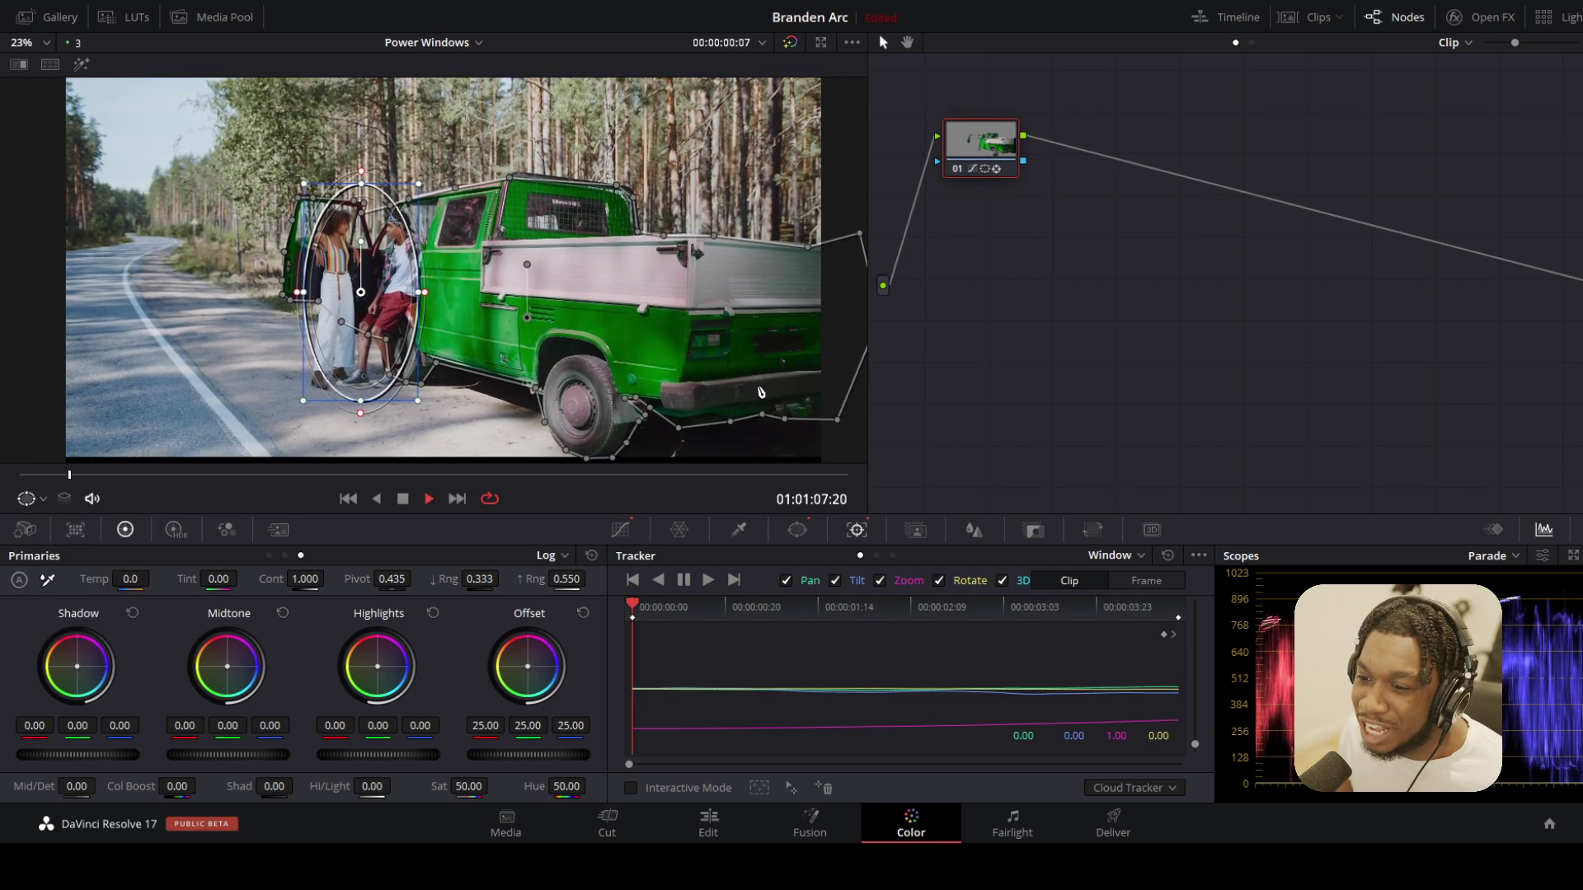
{"action": "key", "text": "space"}
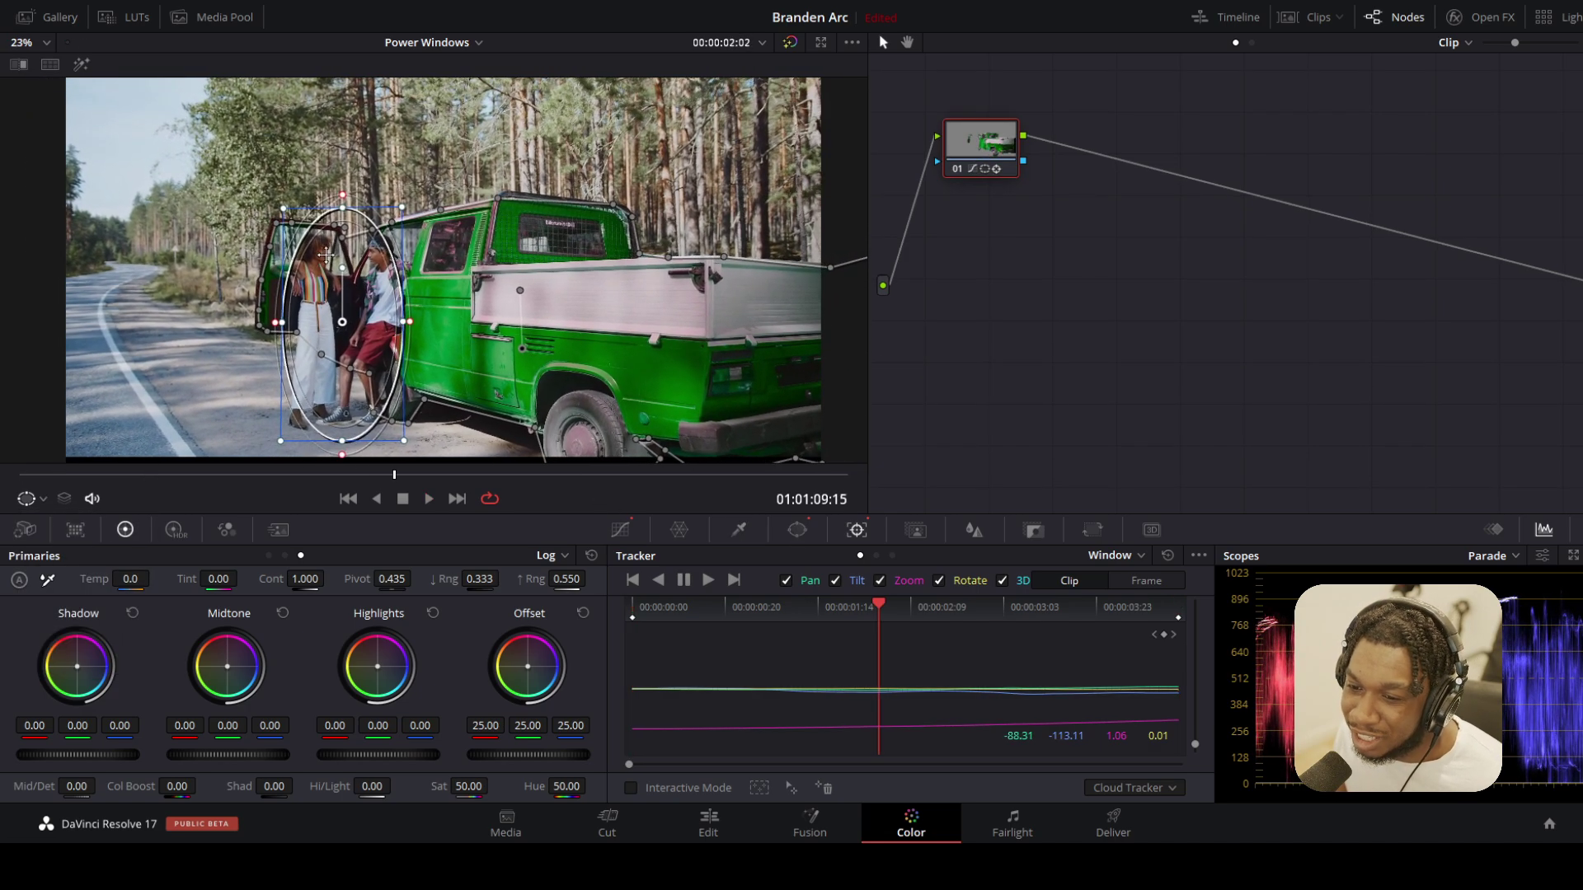
Compare the couple's colours with their circle window disabled, and enable the window again
{"action": "scroll", "coordinate": [557, 269], "scroll_direction": "down", "scroll_amount": 1}
{"action": "scroll", "coordinate": [556, 270], "scroll_direction": "down", "scroll_amount": 1}
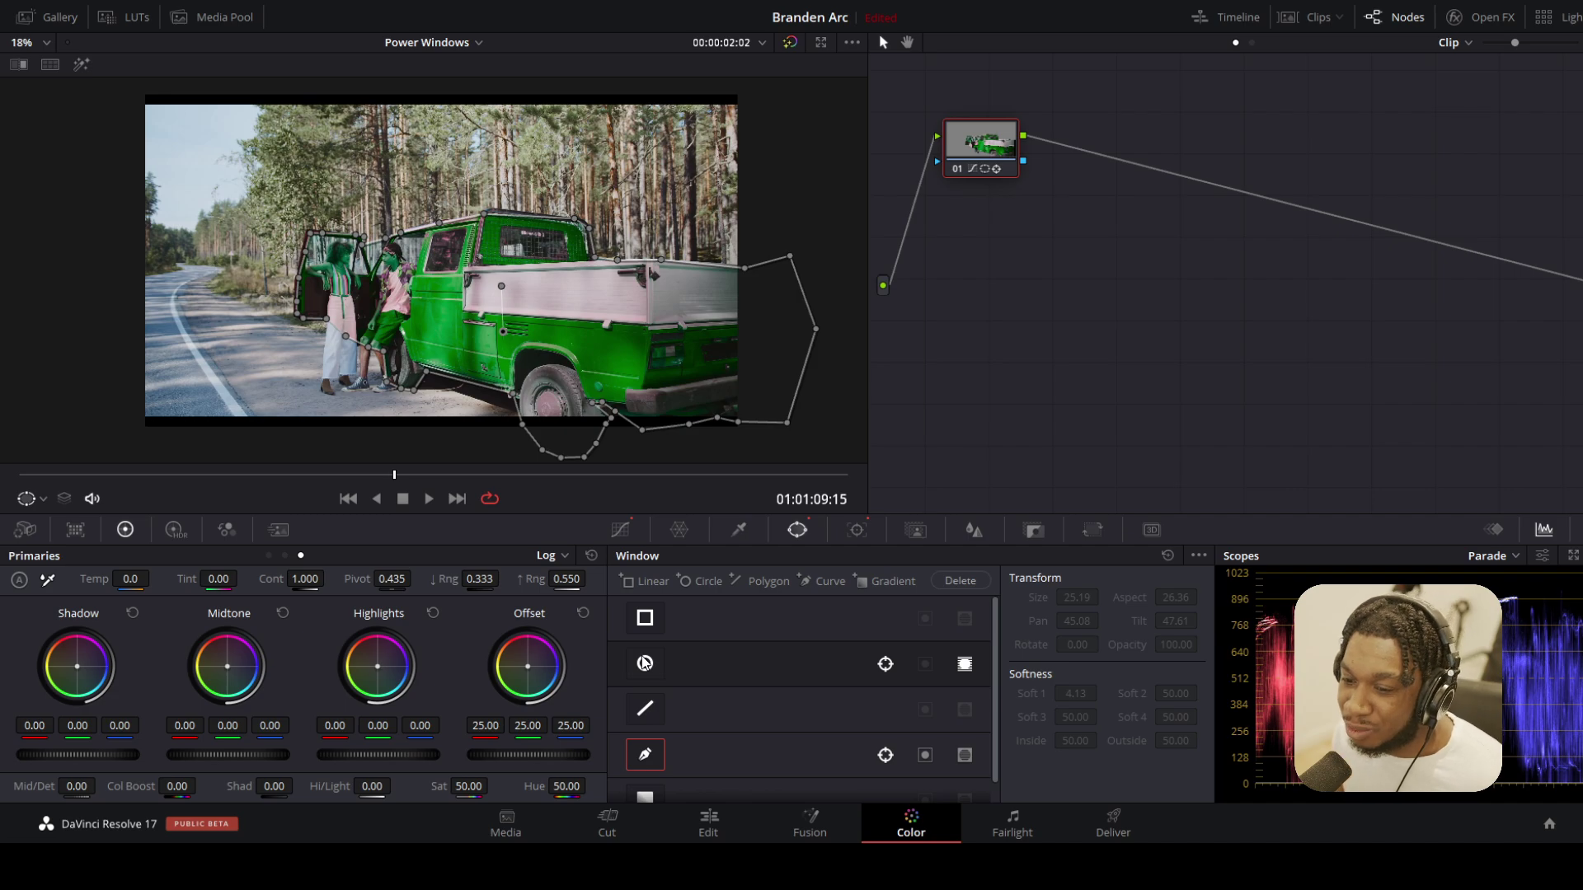
{"action": "left_click", "coordinate": [644, 663]}
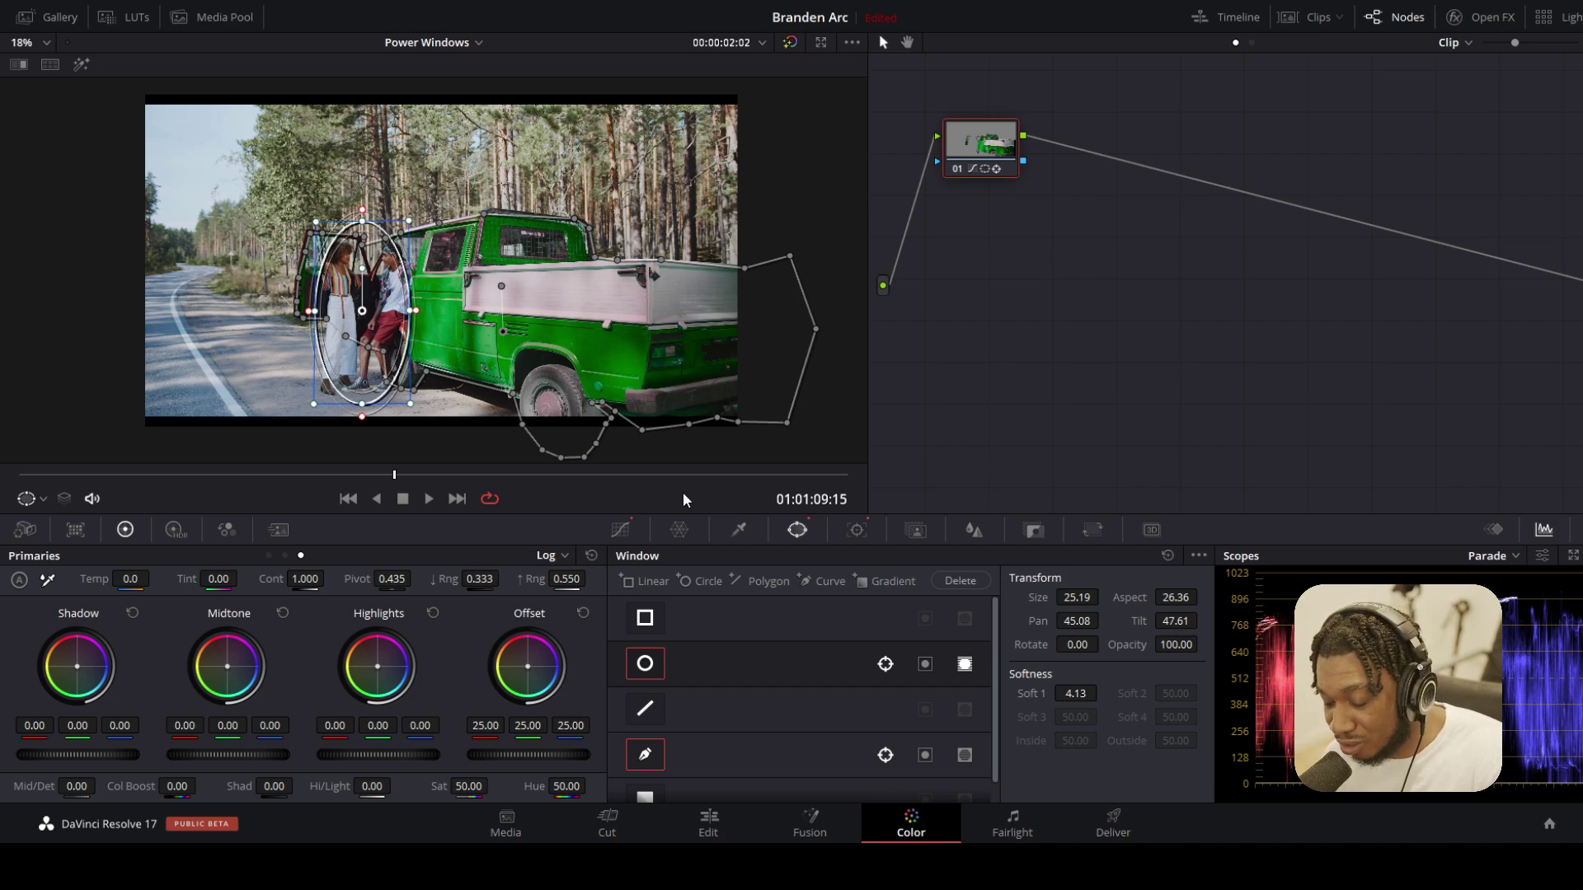
Switch to clip 01 of the woman in the hat and play it to check her tracked face window
{"action": "left_click", "coordinate": [1459, 24]}
{"action": "left_click", "coordinate": [1319, 16]}
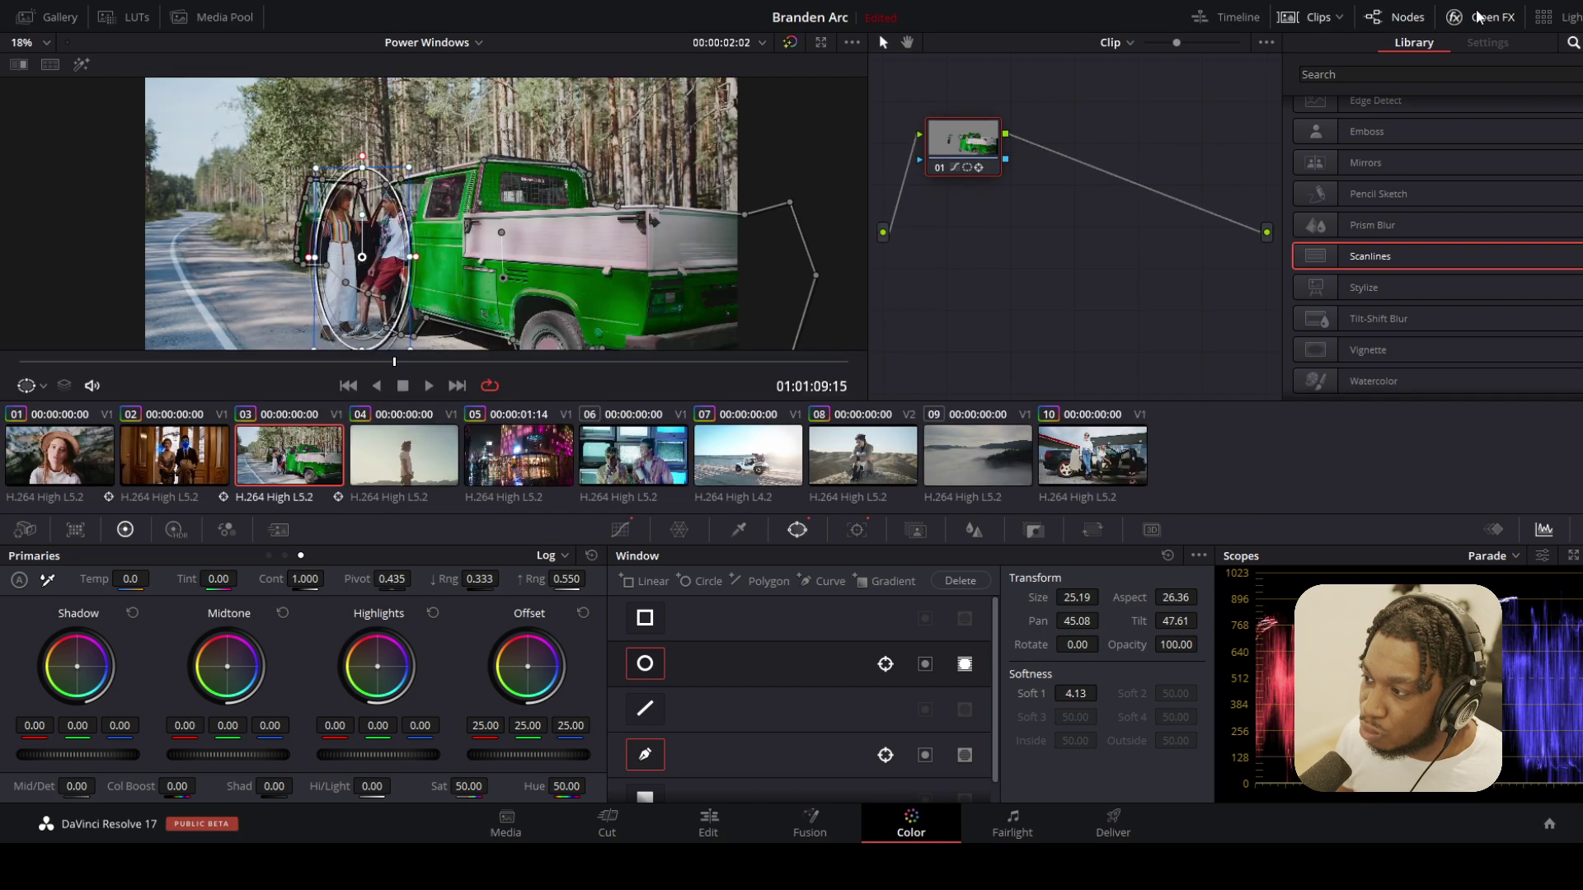
{"action": "left_click", "coordinate": [1479, 17]}
{"action": "left_click", "coordinate": [58, 462]}
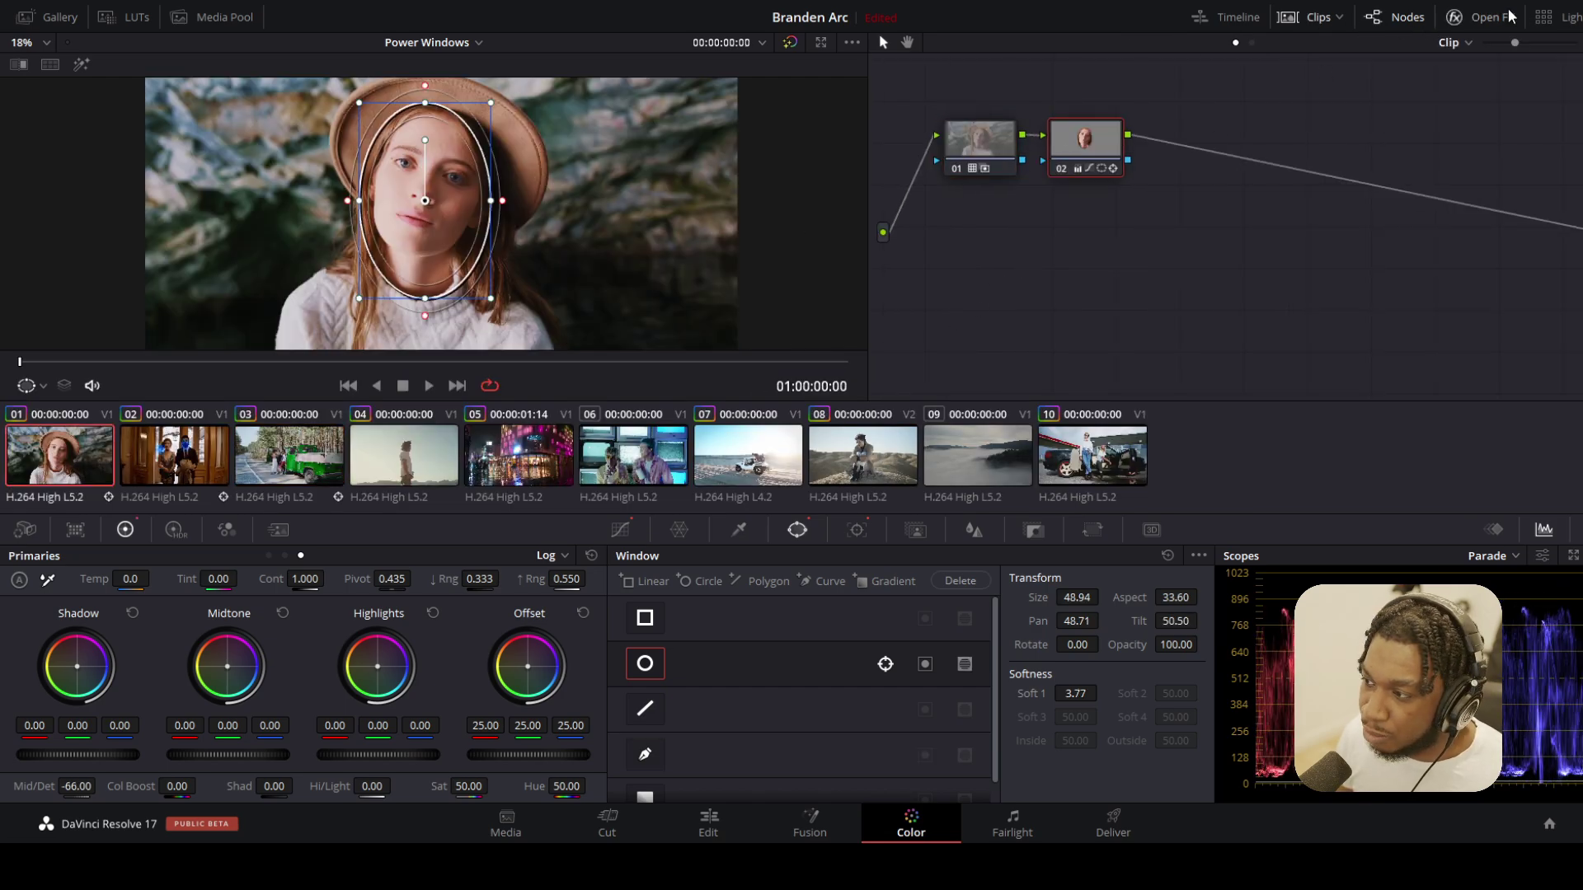
{"action": "key", "text": "space"}
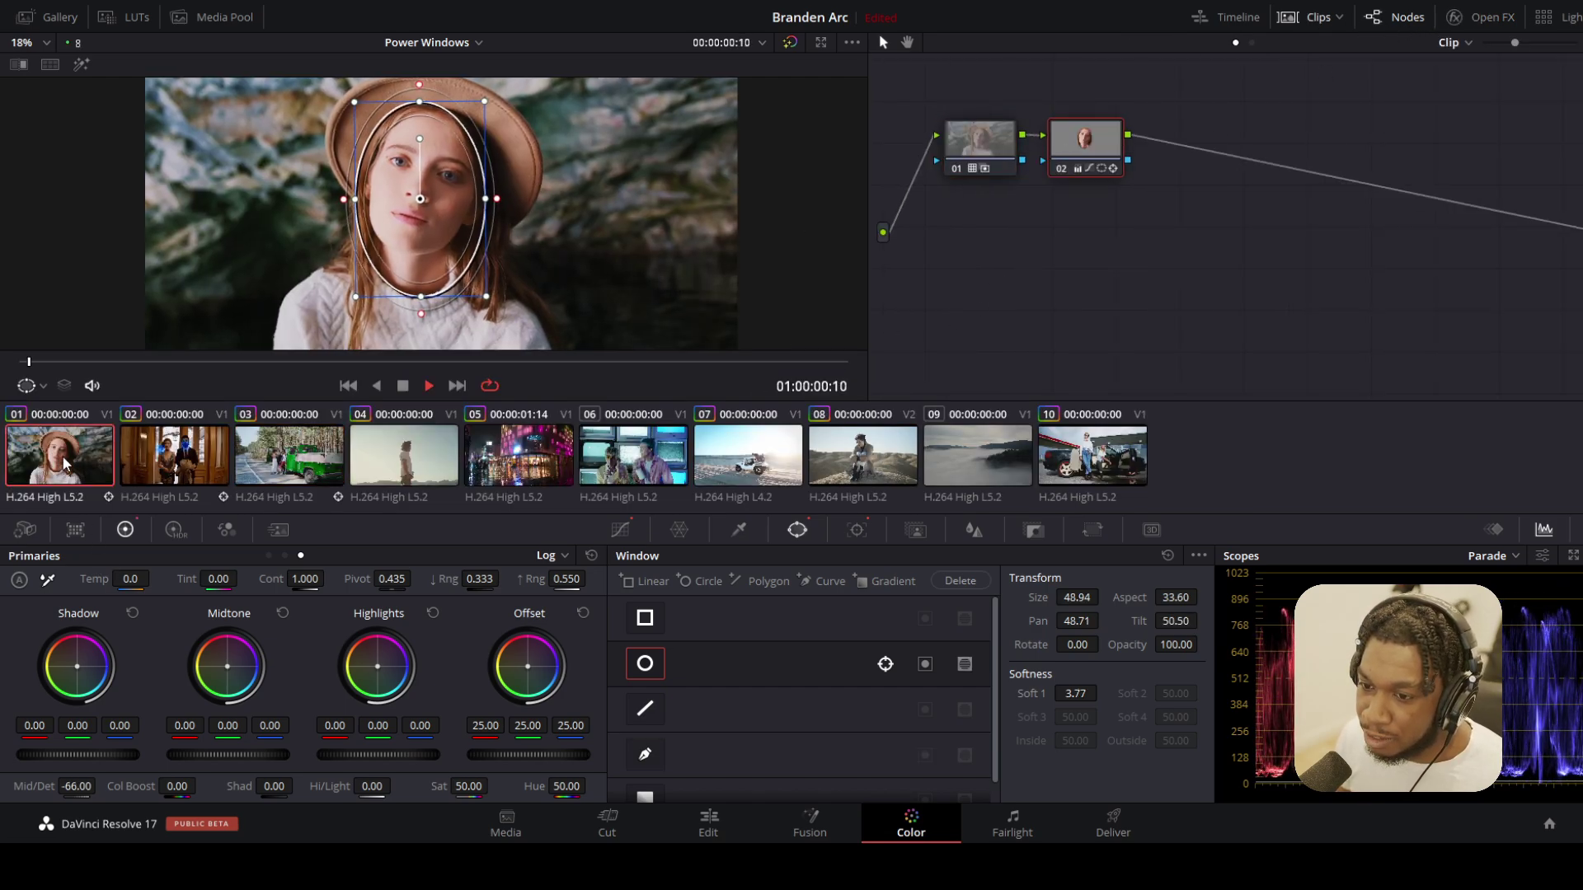
{"action": "key", "text": "space"}
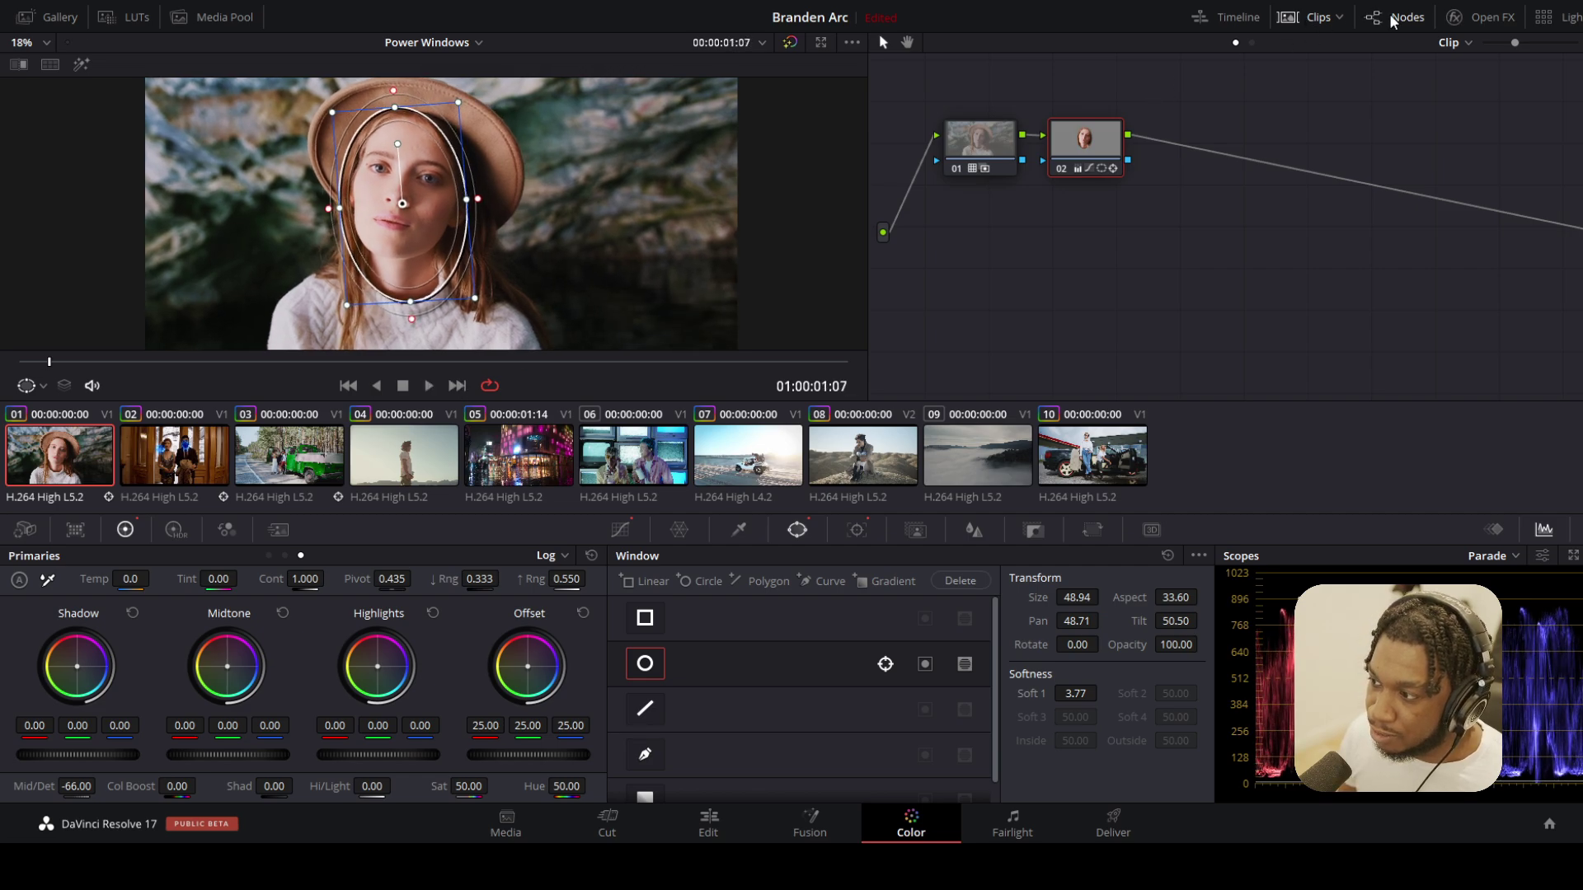
{"action": "left_click", "coordinate": [1319, 17]}
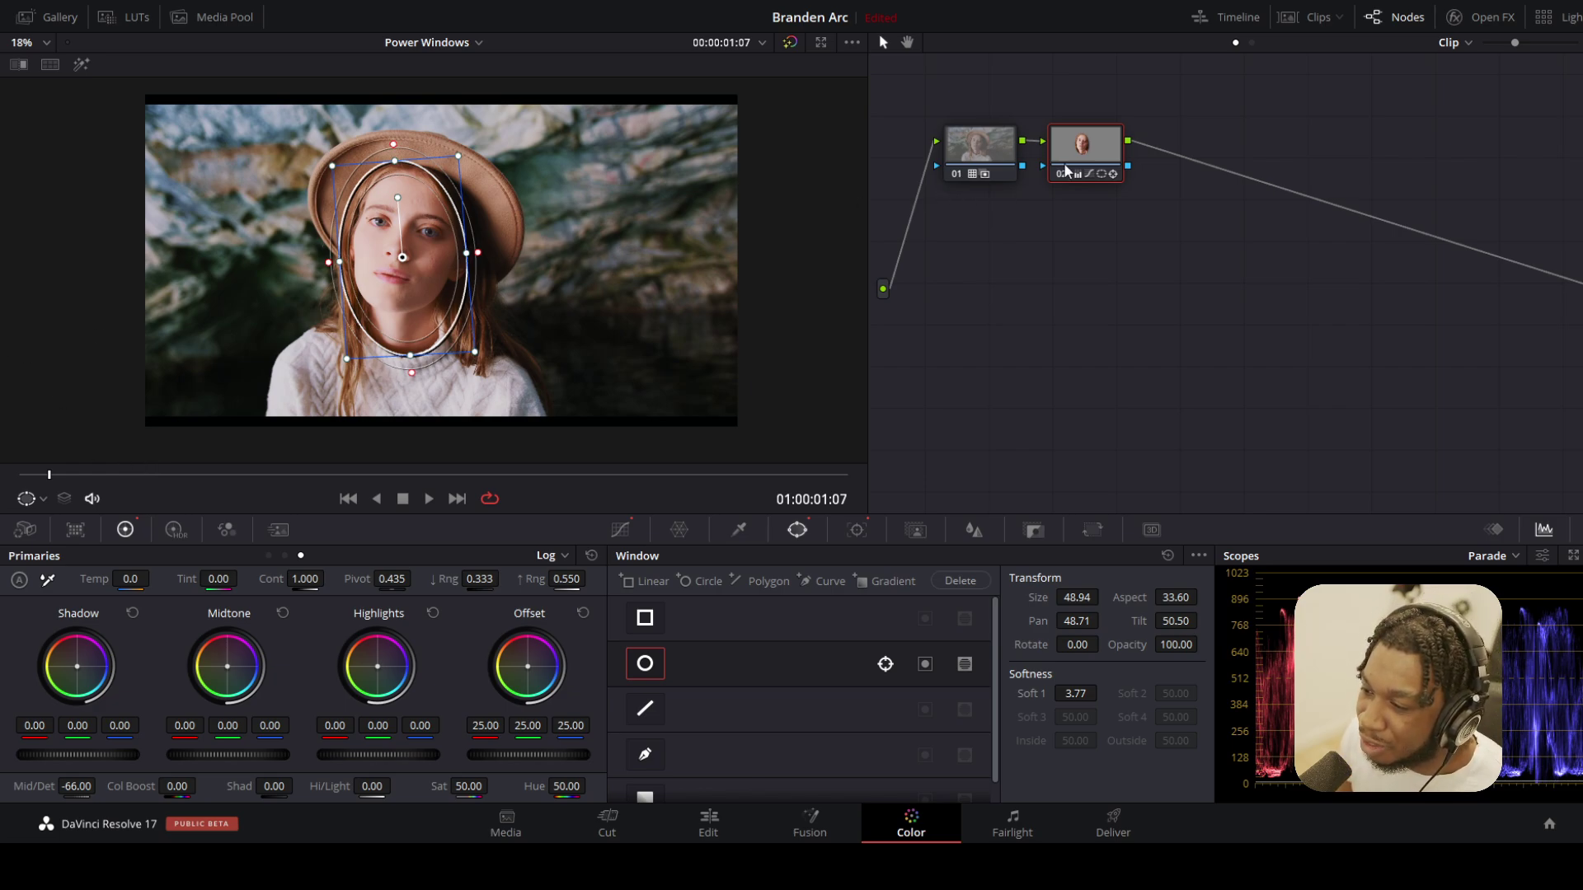
Search the effects library for "blur", apply Gaussian Blur to node 02 and increase its strength
{"action": "mouse_move", "coordinate": [1085, 152]}
{"action": "left_mouse_down"}
{"action": "mouse_move", "coordinate": [1105, 152]}
{"action": "mouse_move", "coordinate": [1097, 141]}
{"action": "mouse_move", "coordinate": [1095, 157]}
{"action": "left_mouse_up"}
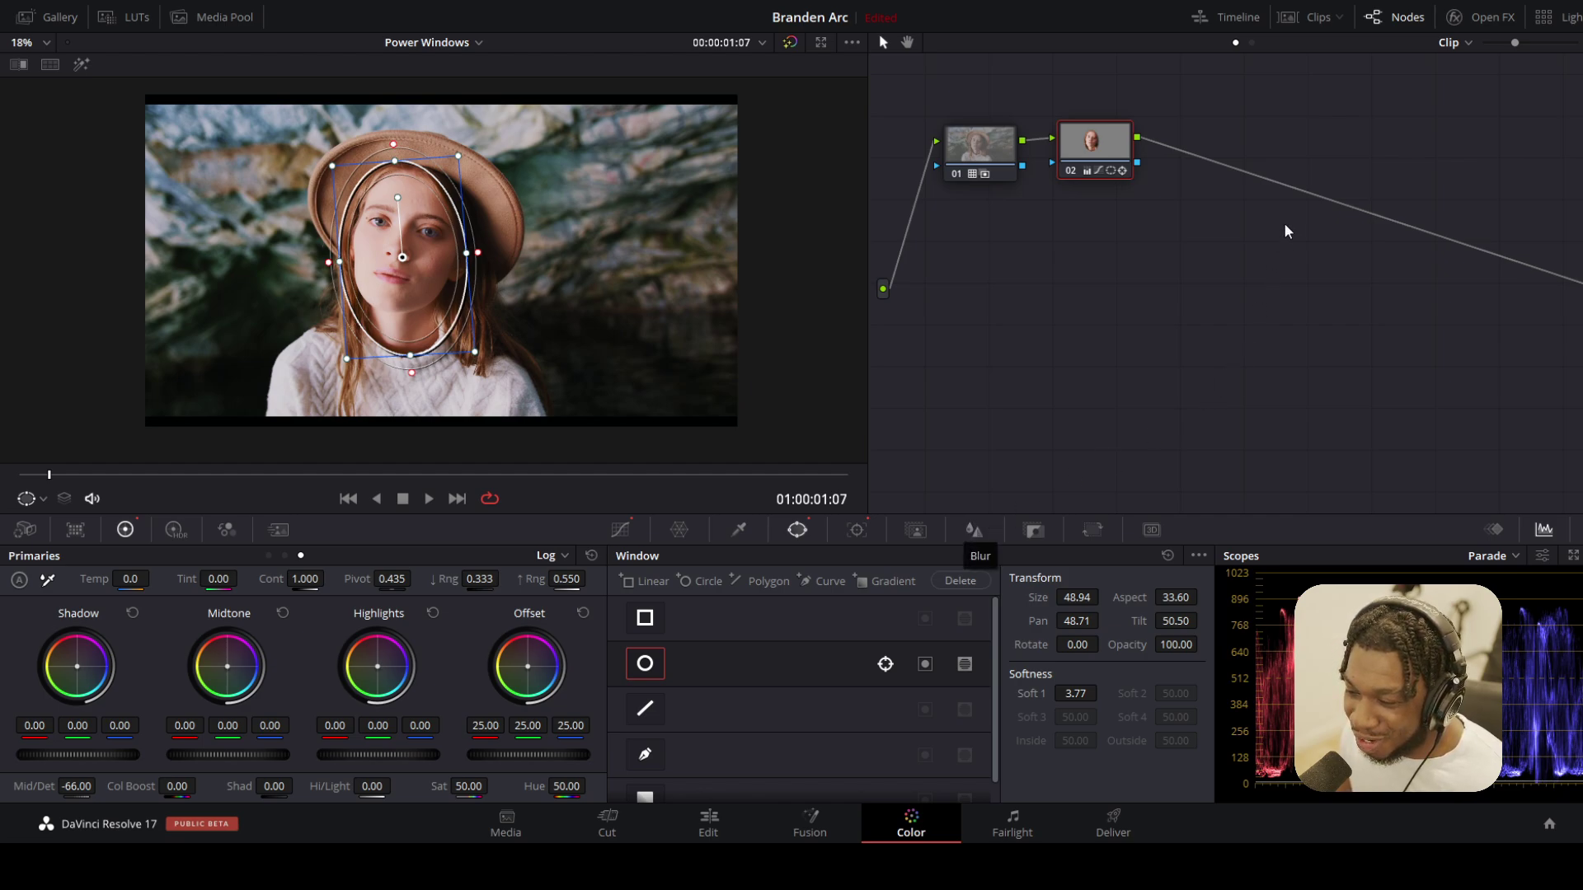
{"action": "left_click", "coordinate": [1484, 16]}
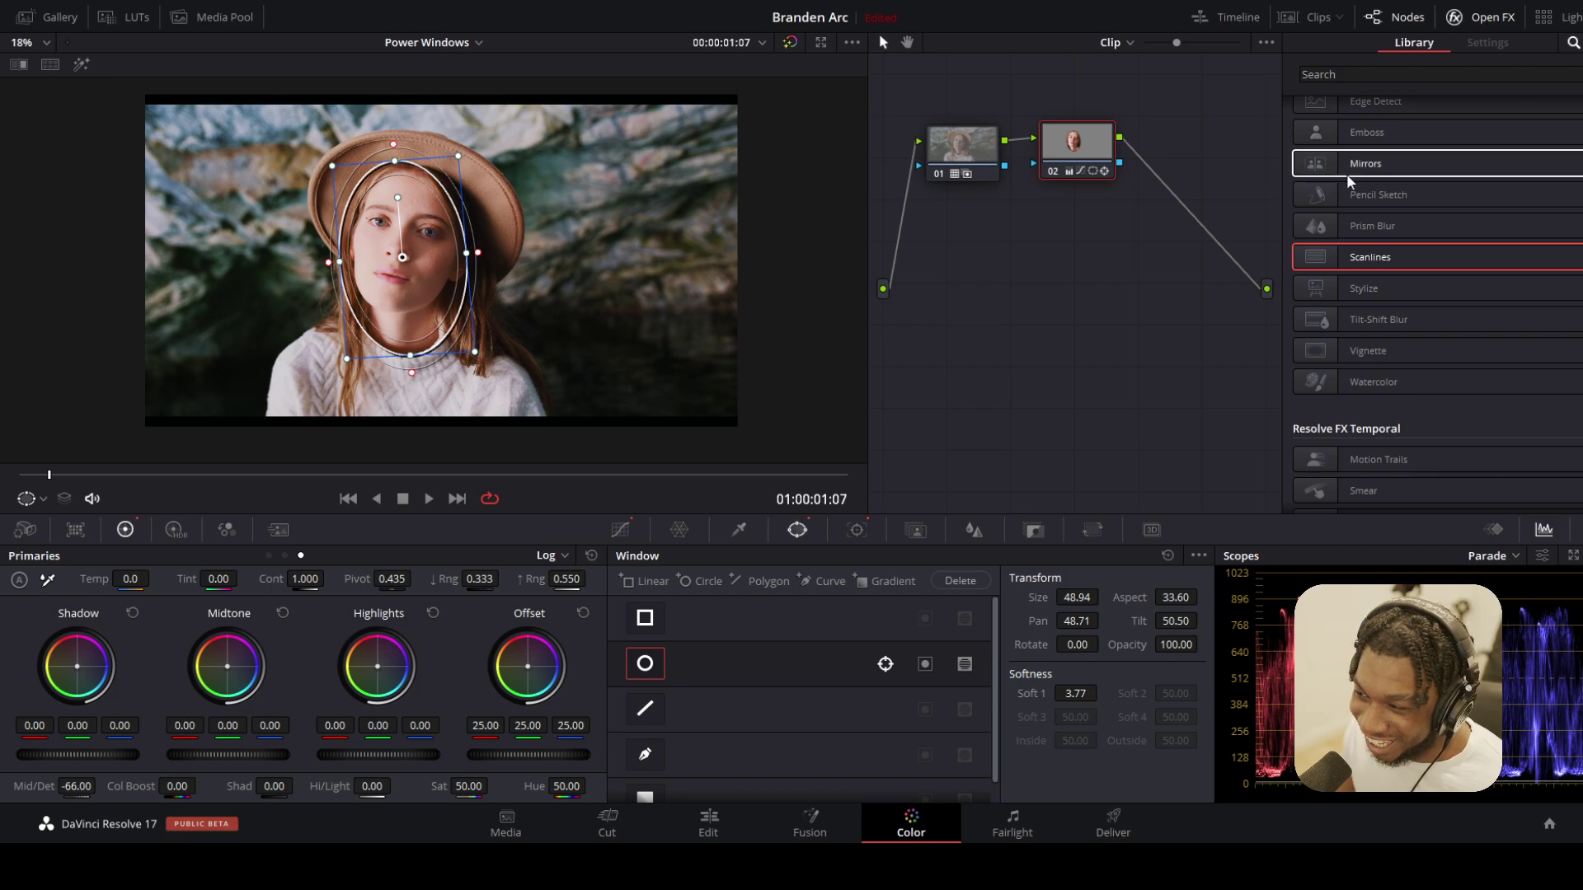
{"action": "scroll", "coordinate": [1347, 175], "scroll_direction": "down", "scroll_amount": 6}
{"action": "scroll", "coordinate": [1360, 171], "scroll_direction": "up", "scroll_amount": 10}
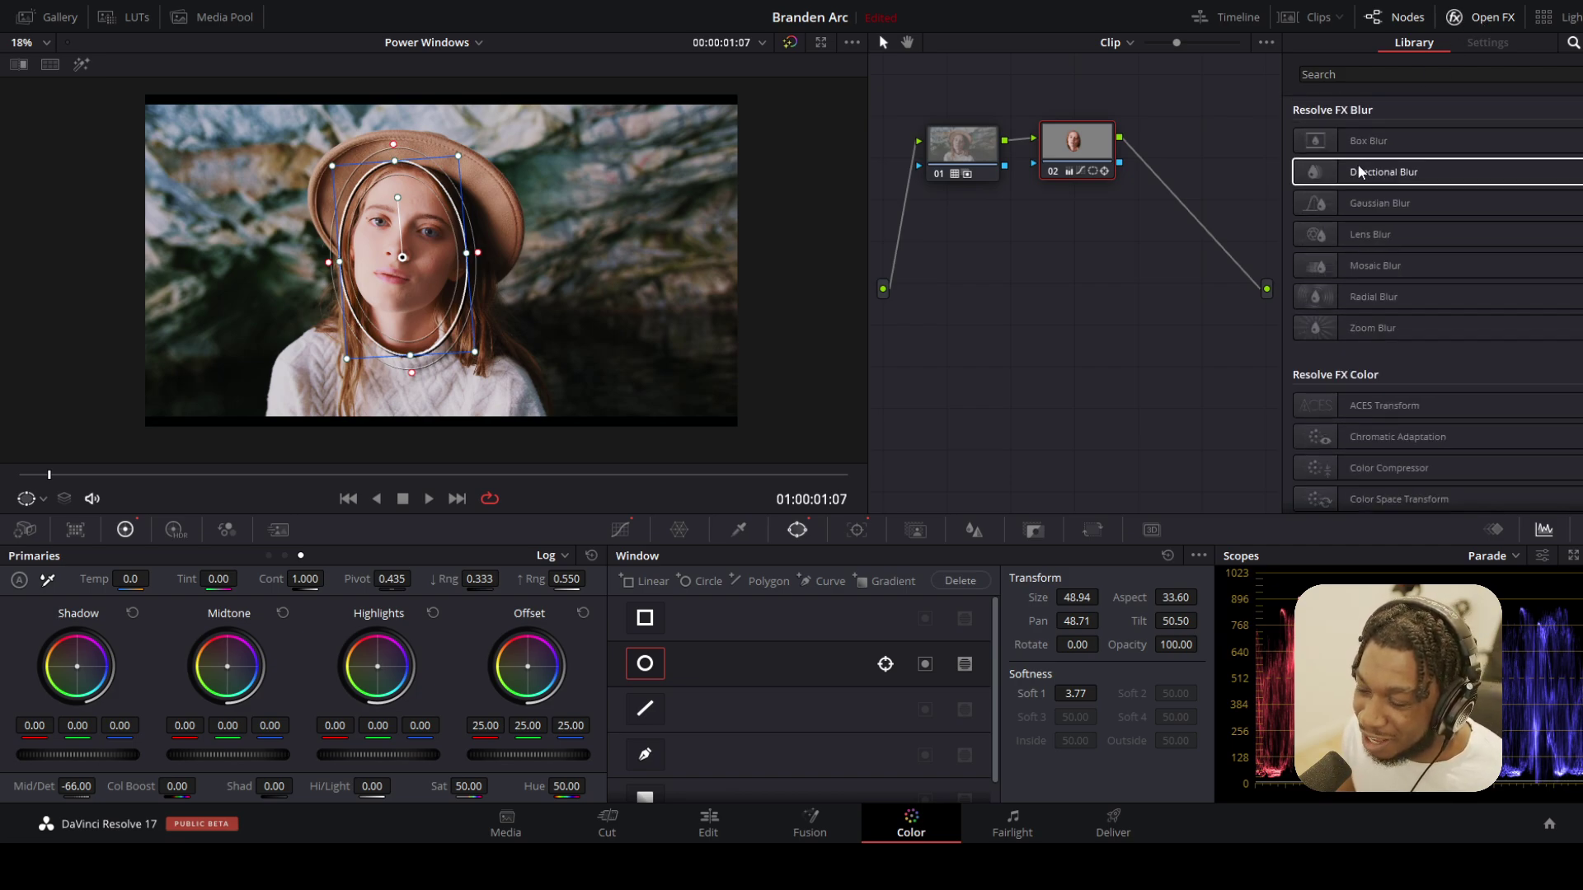
{"action": "scroll", "coordinate": [1359, 171], "scroll_direction": "down", "scroll_amount": 10}
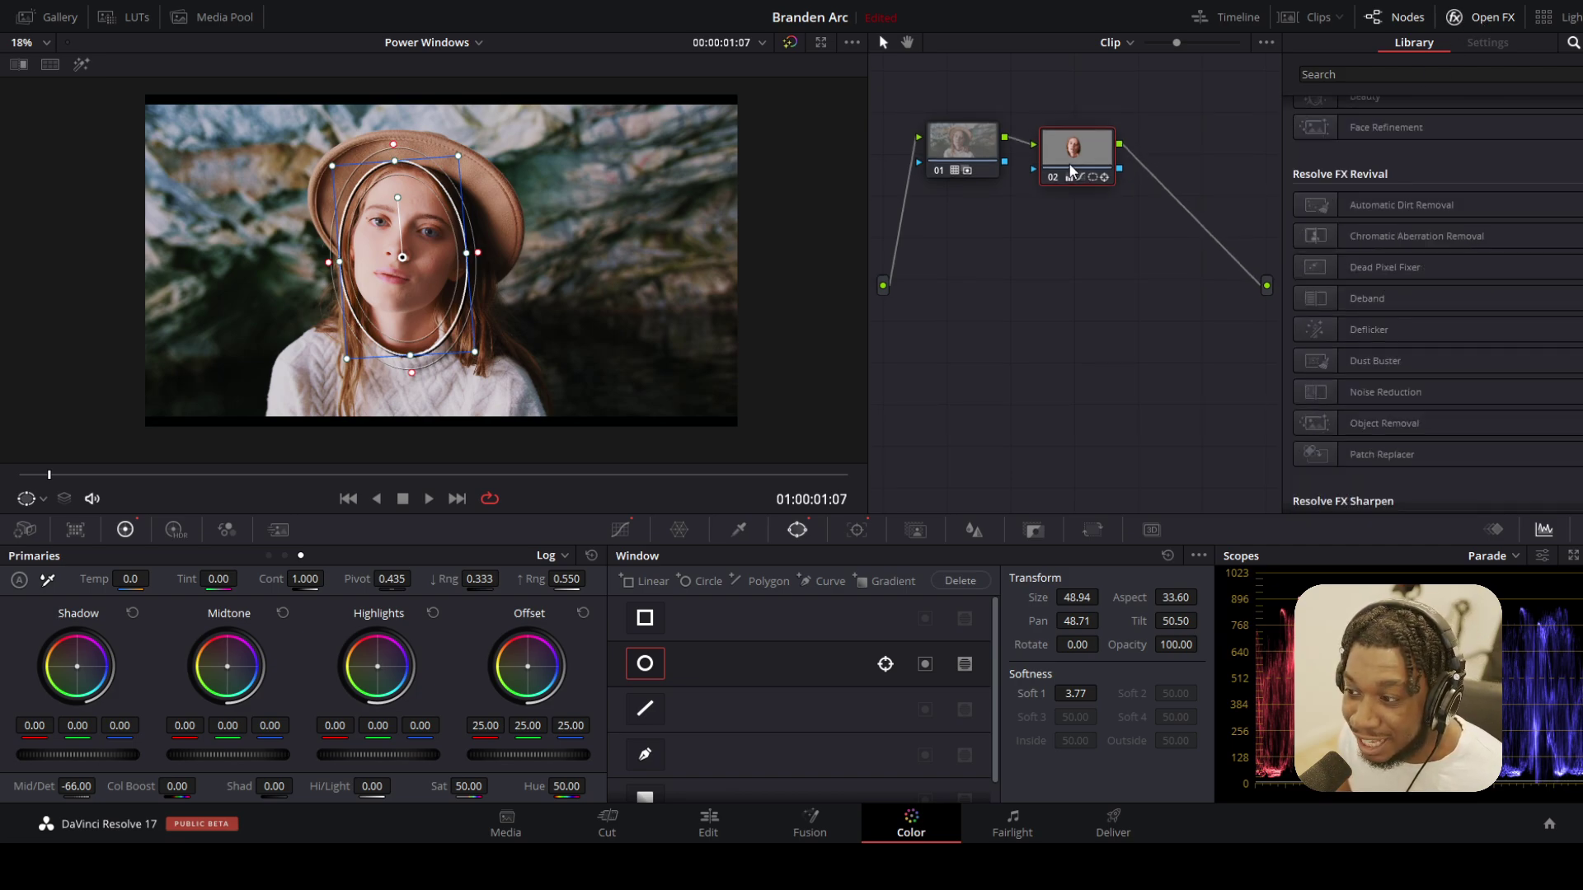
{"action": "left_click_drag", "start_coordinate": [1070, 165], "coordinate": [1078, 136]}
{"action": "scroll", "coordinate": [1395, 194], "scroll_direction": "down", "scroll_amount": 5}
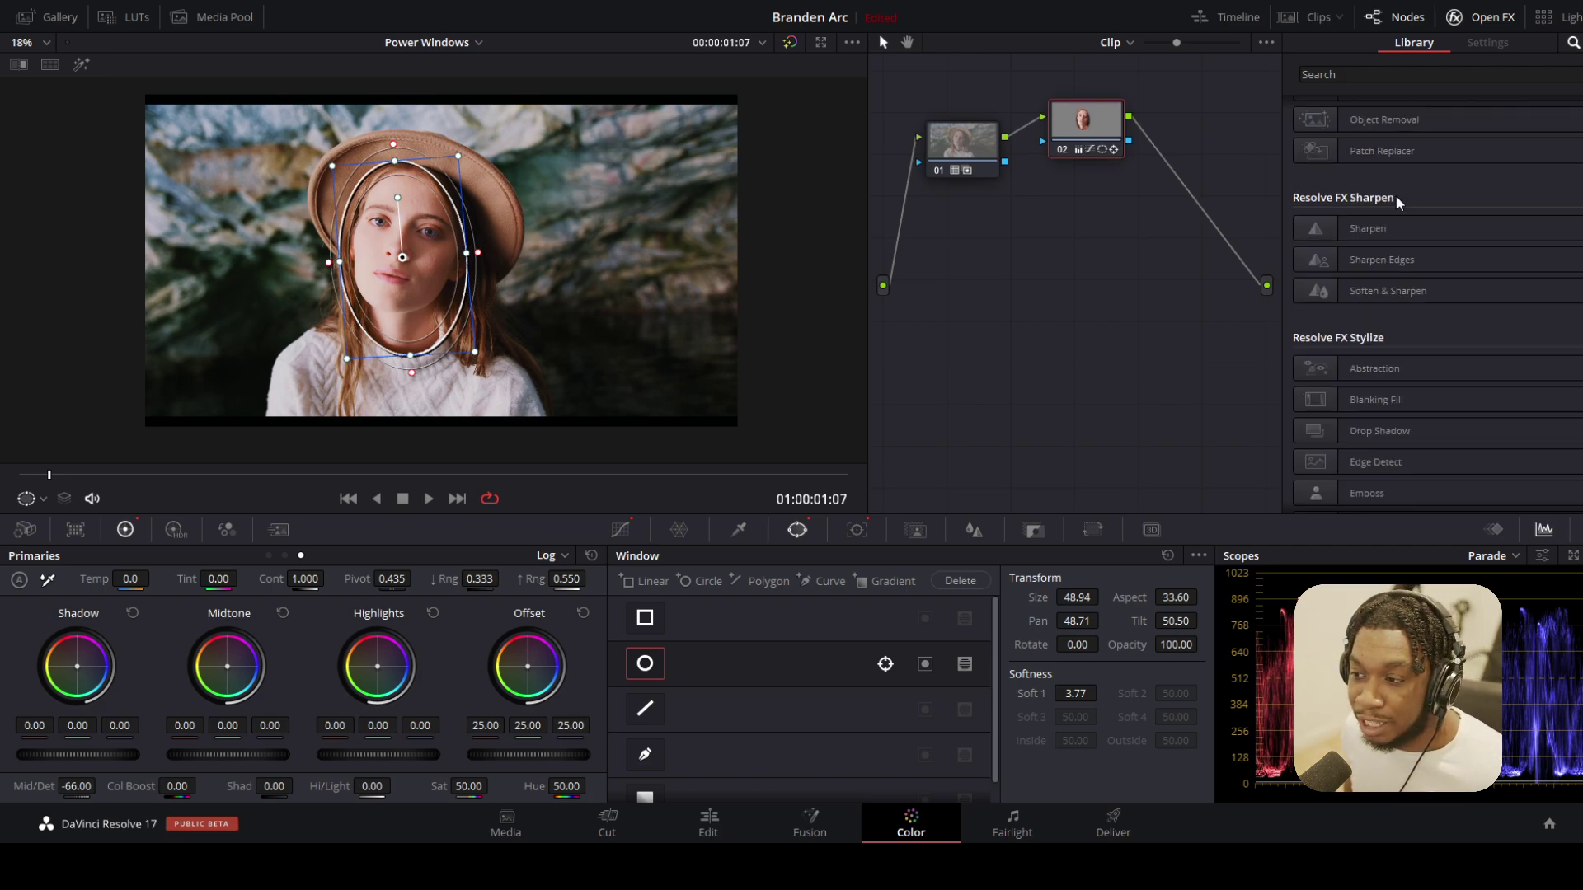
{"action": "left_click", "coordinate": [1356, 76]}
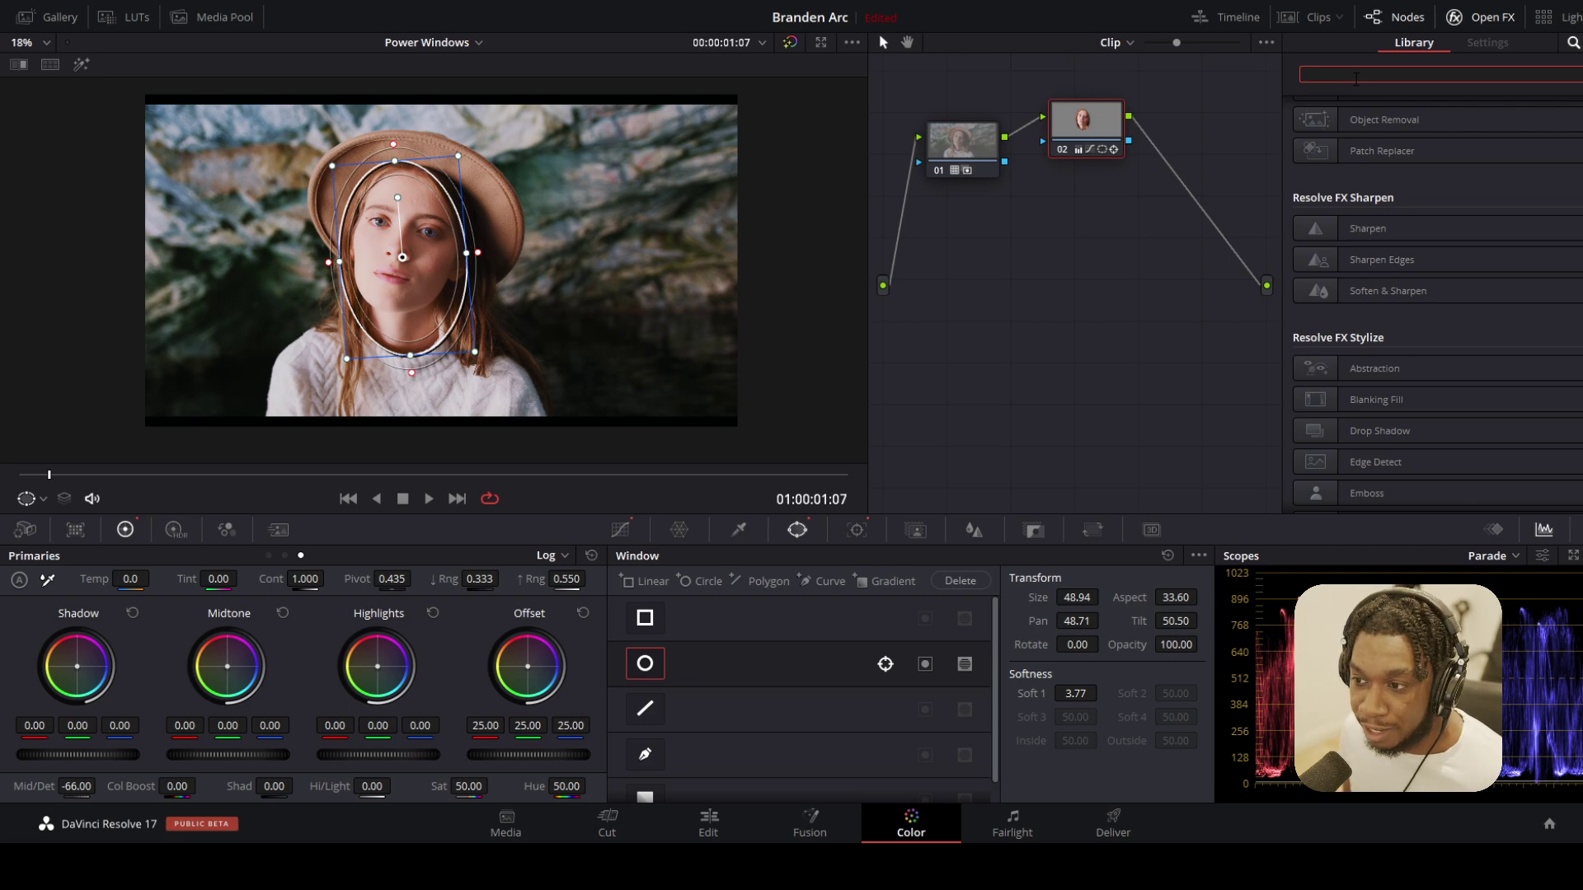
{"action": "type", "text": "blur"}
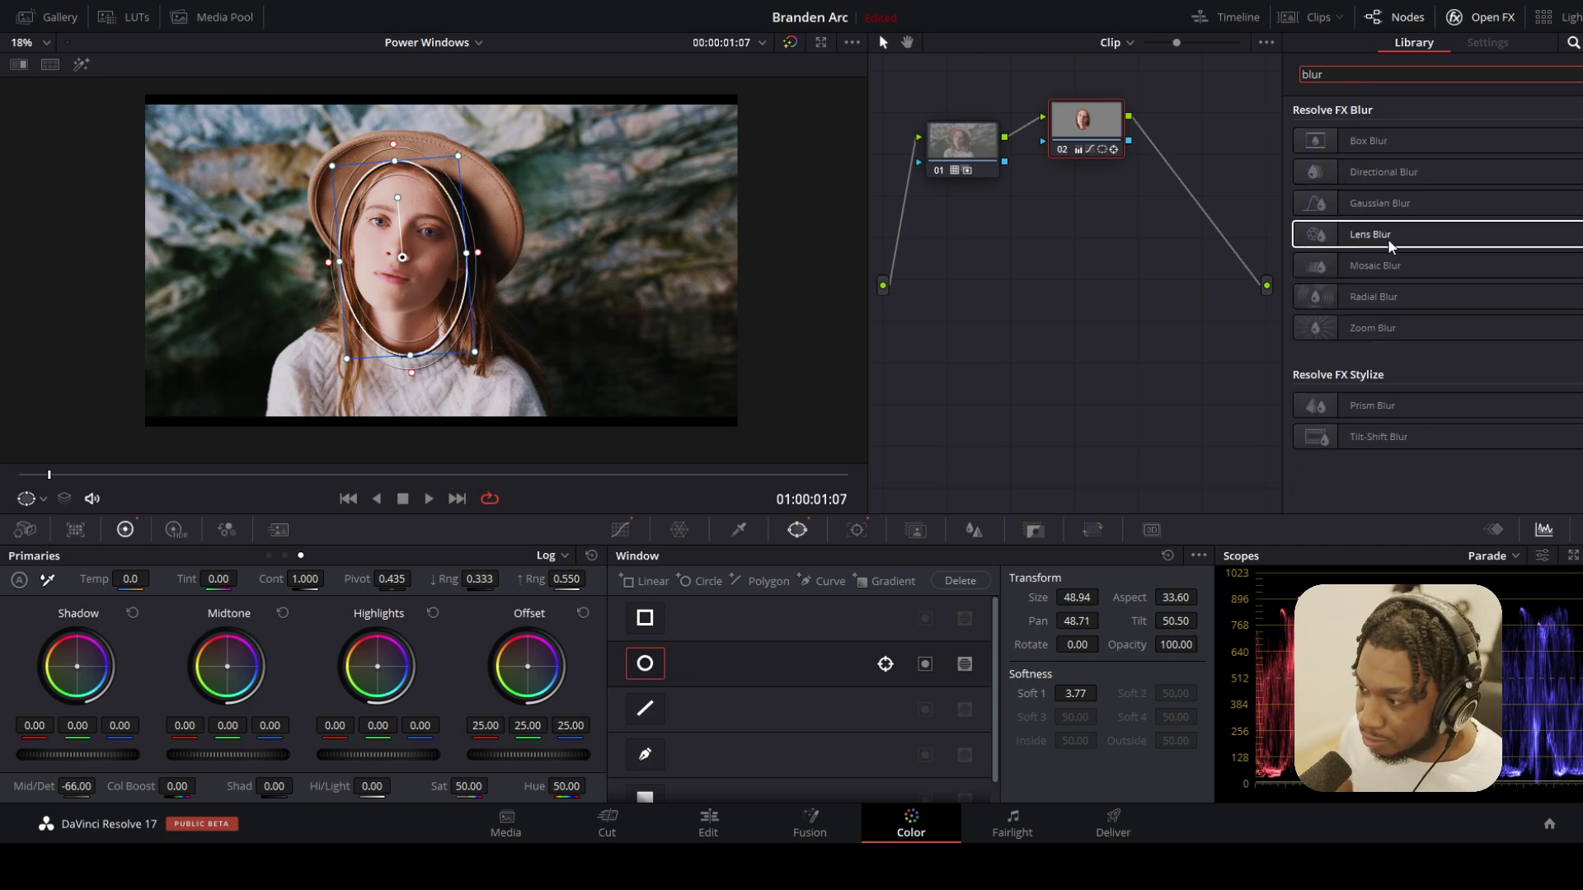
{"action": "left_click_drag", "start_coordinate": [1377, 203], "coordinate": [1091, 136]}
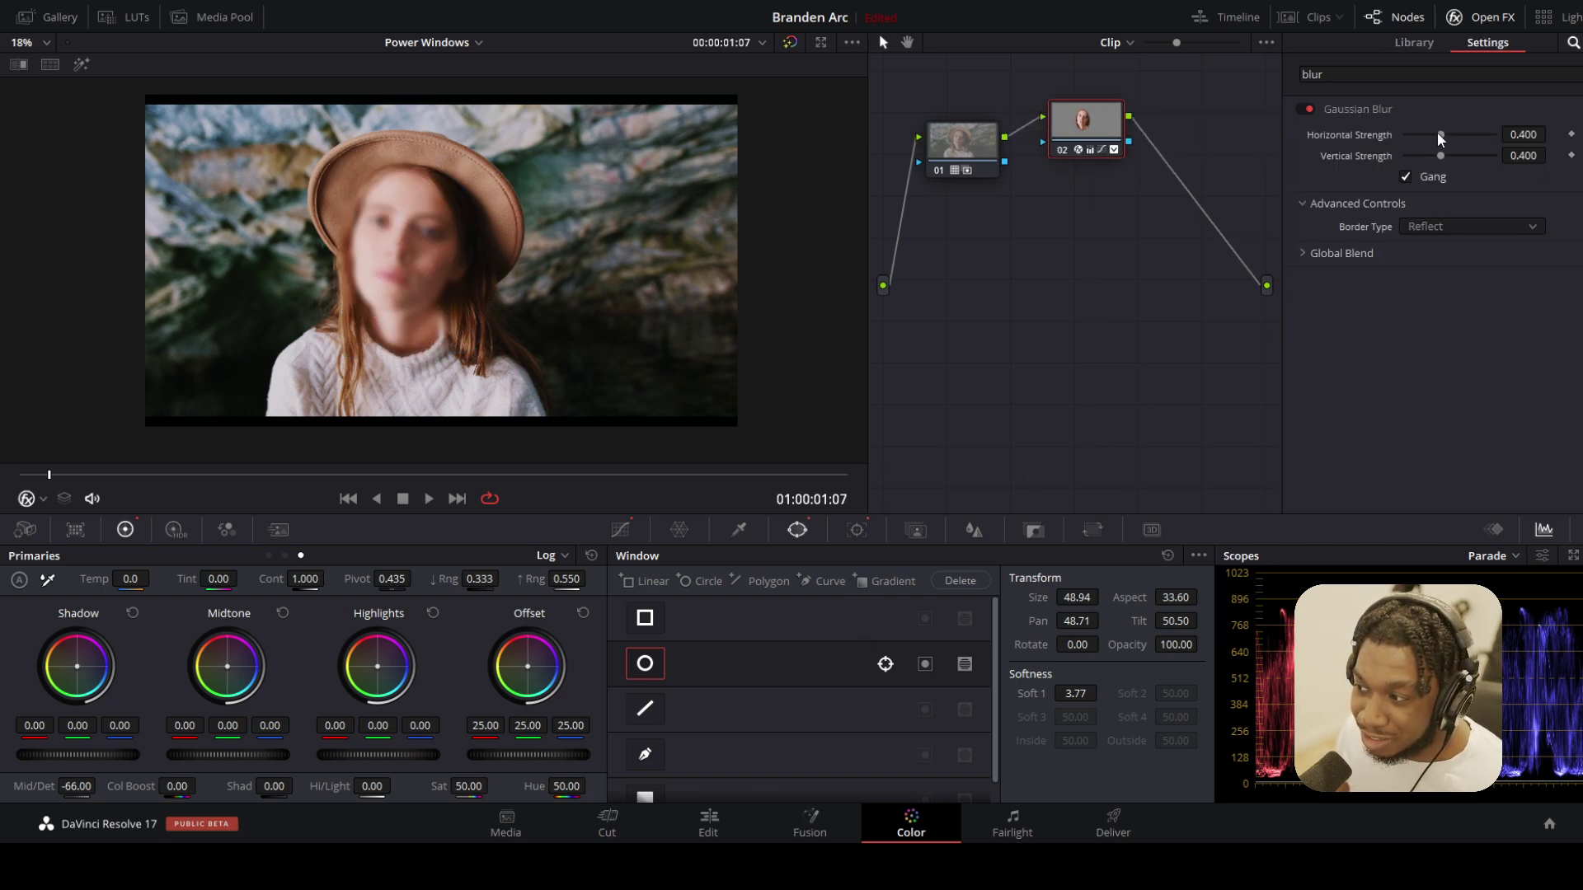
{"action": "left_click_drag", "start_coordinate": [1440, 134], "coordinate": [1457, 134]}
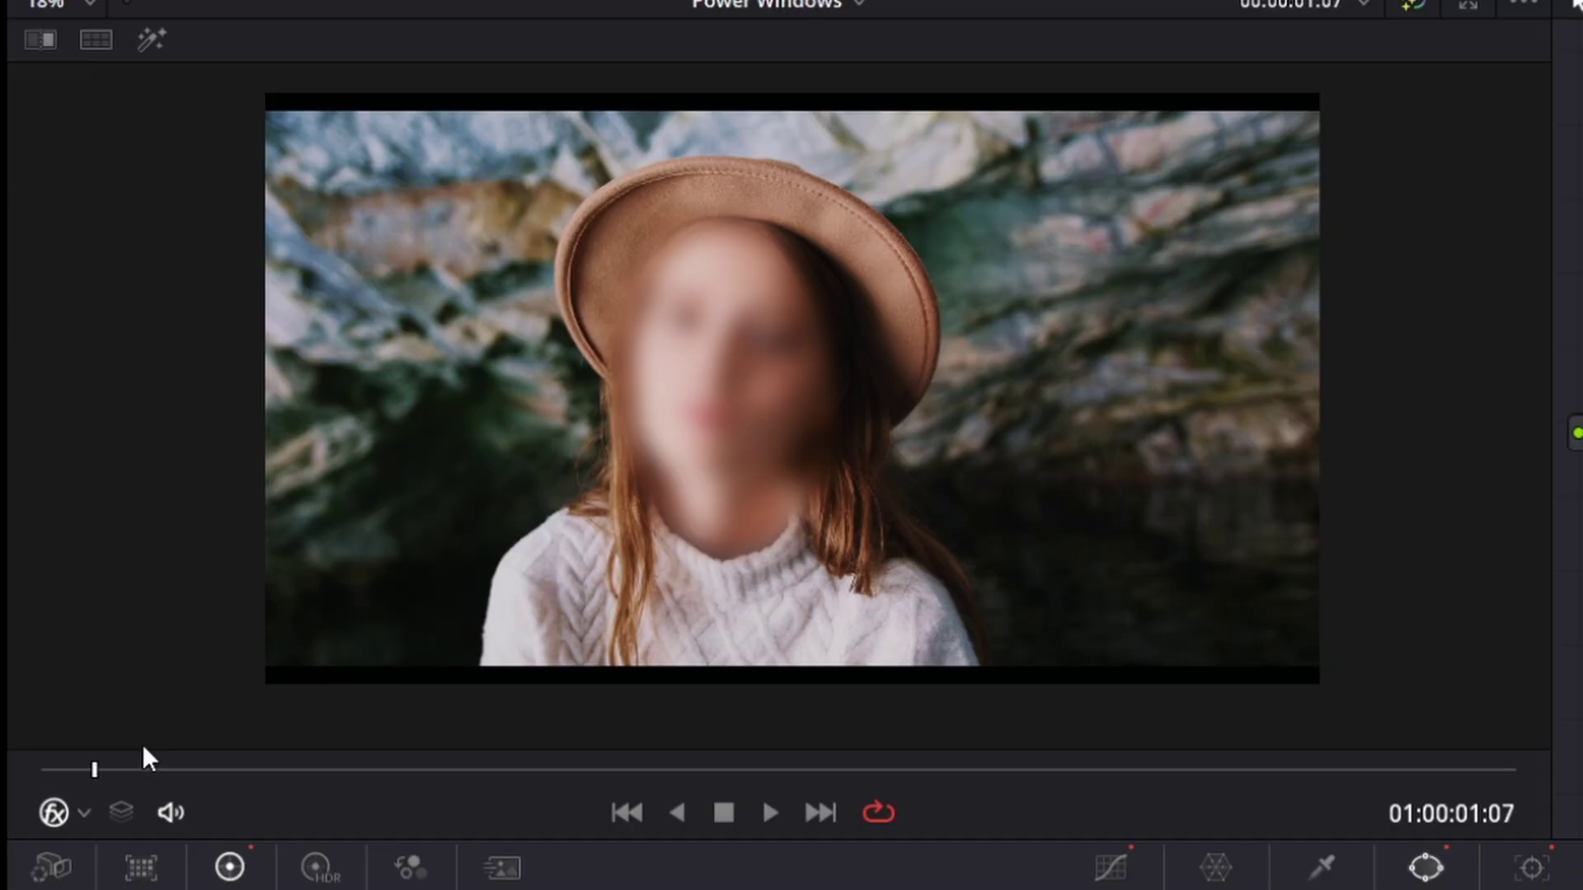
Play the clip from its start to check the tracked face blur, and disable node 02 for comparison
{"action": "left_click_drag", "start_coordinate": [113, 765], "coordinate": [9, 746]}
{"action": "key", "text": "space"}
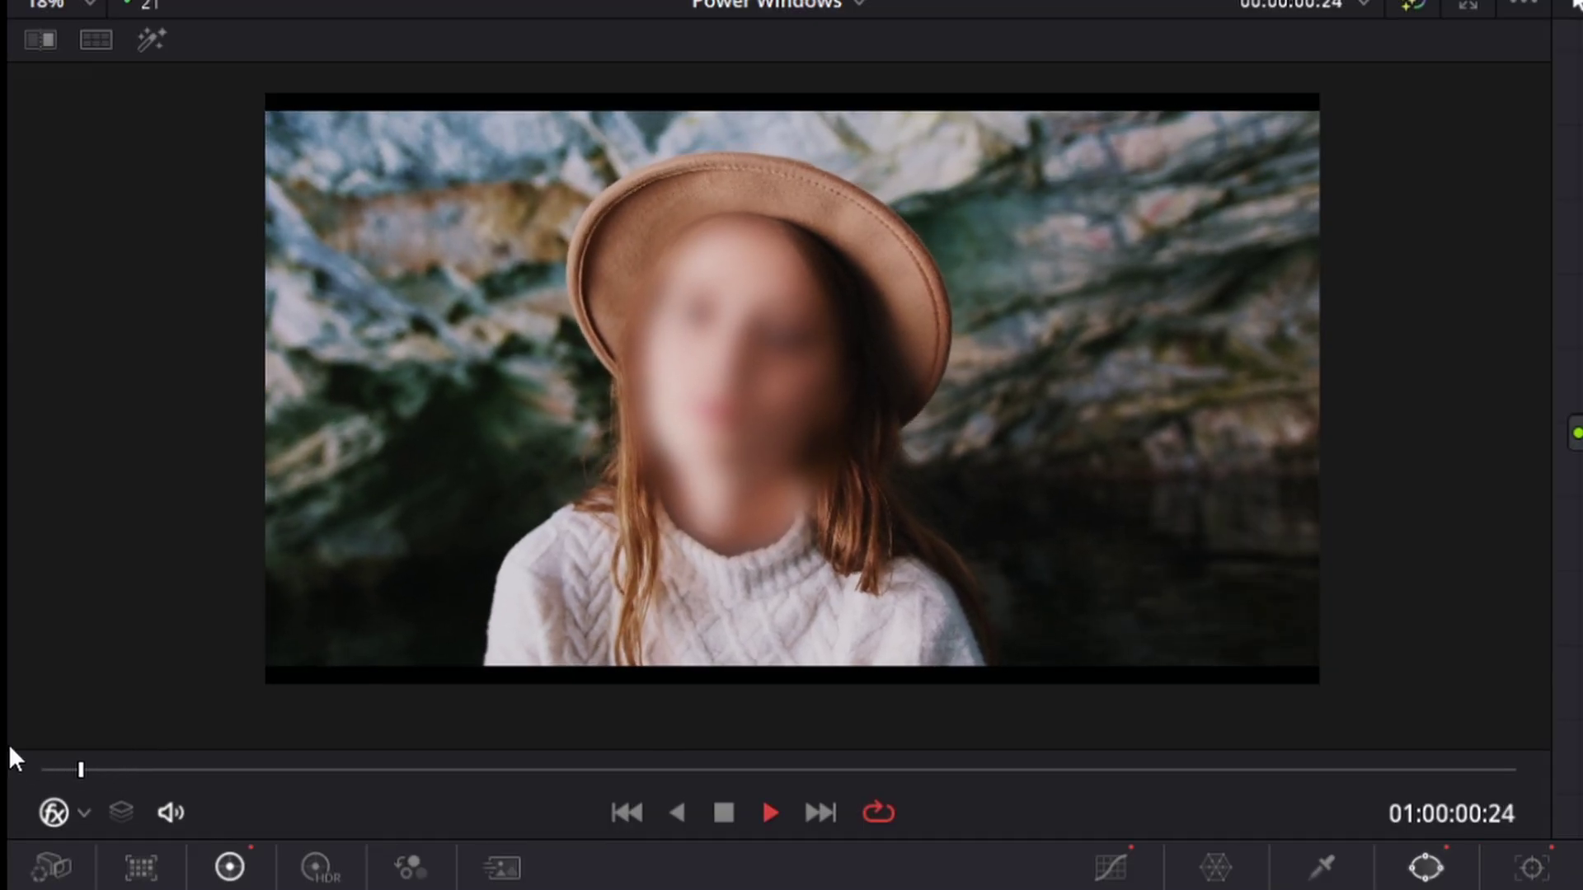
{"action": "key", "text": "space"}
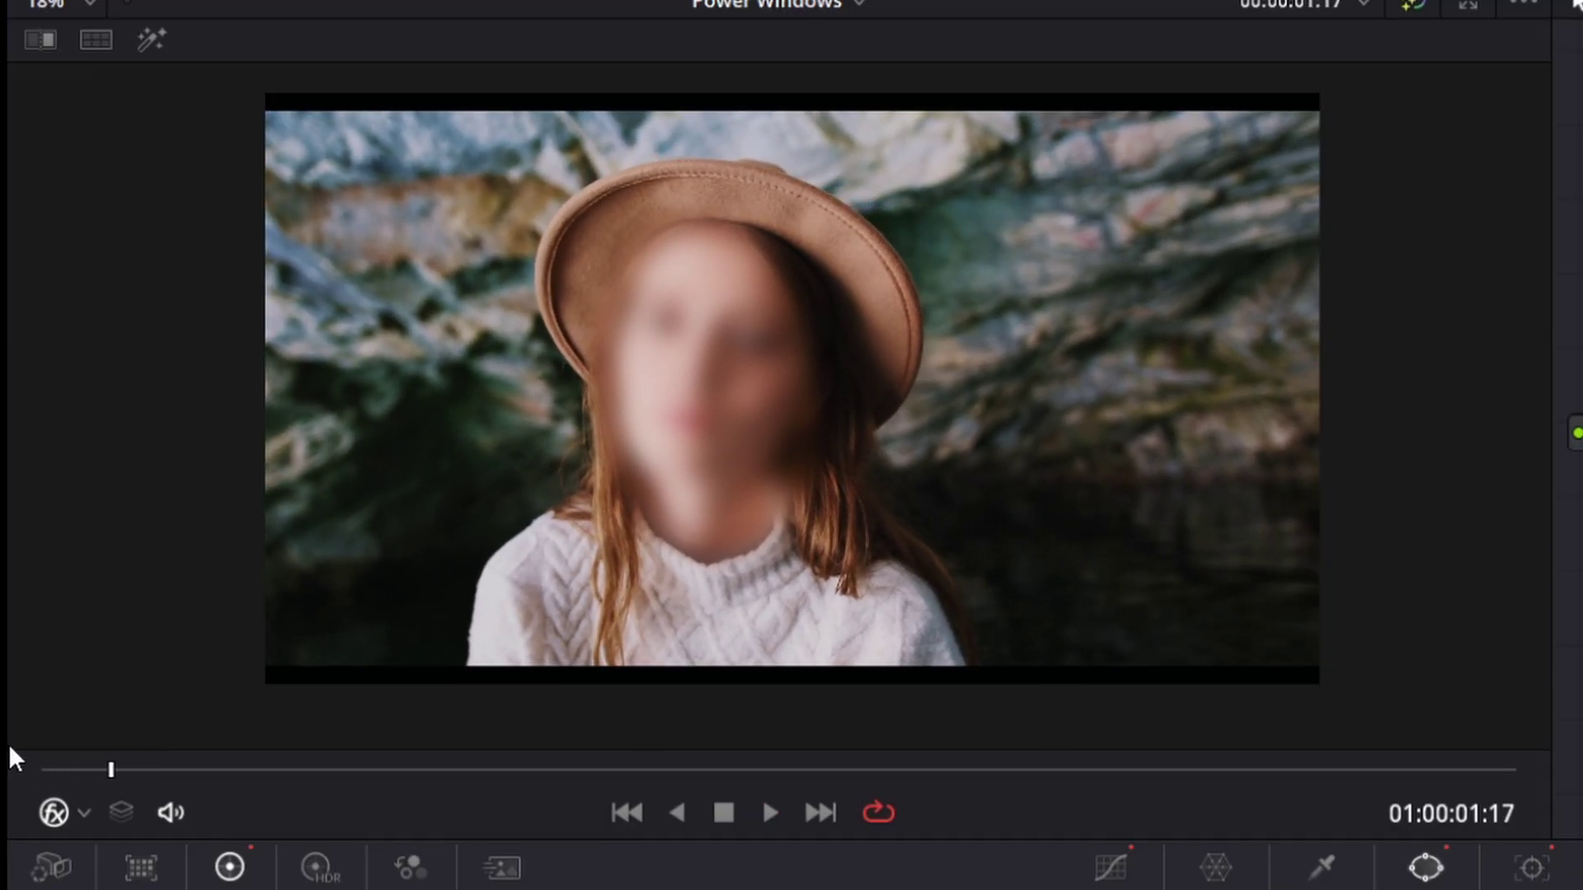
{"action": "key", "text": "space"}
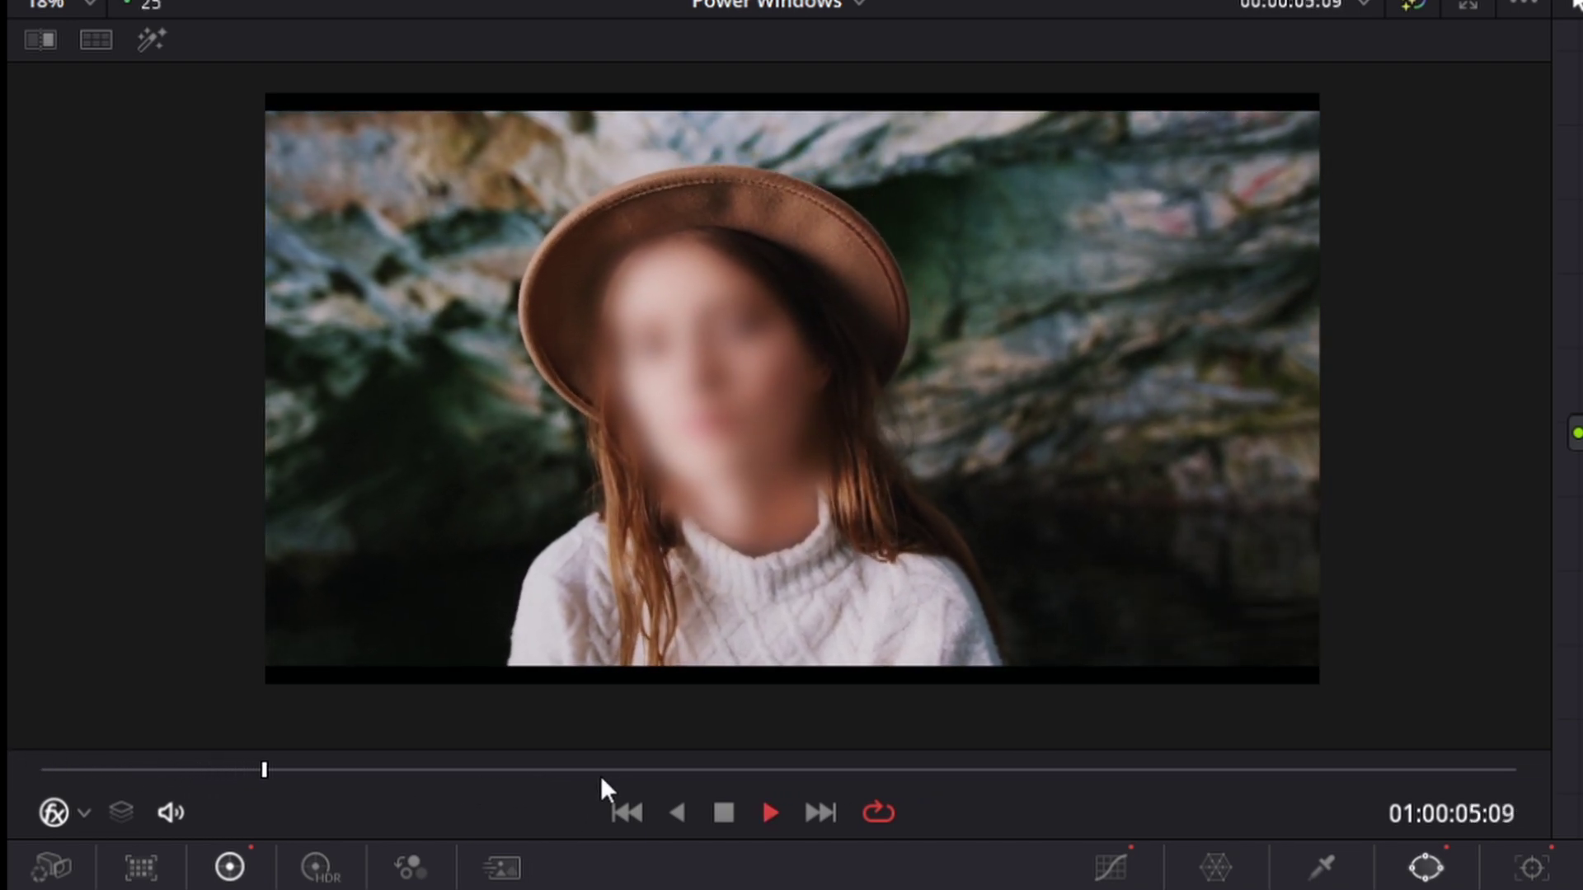
{"action": "key", "text": "space"}
{"action": "key", "text": "ctrl+d"}
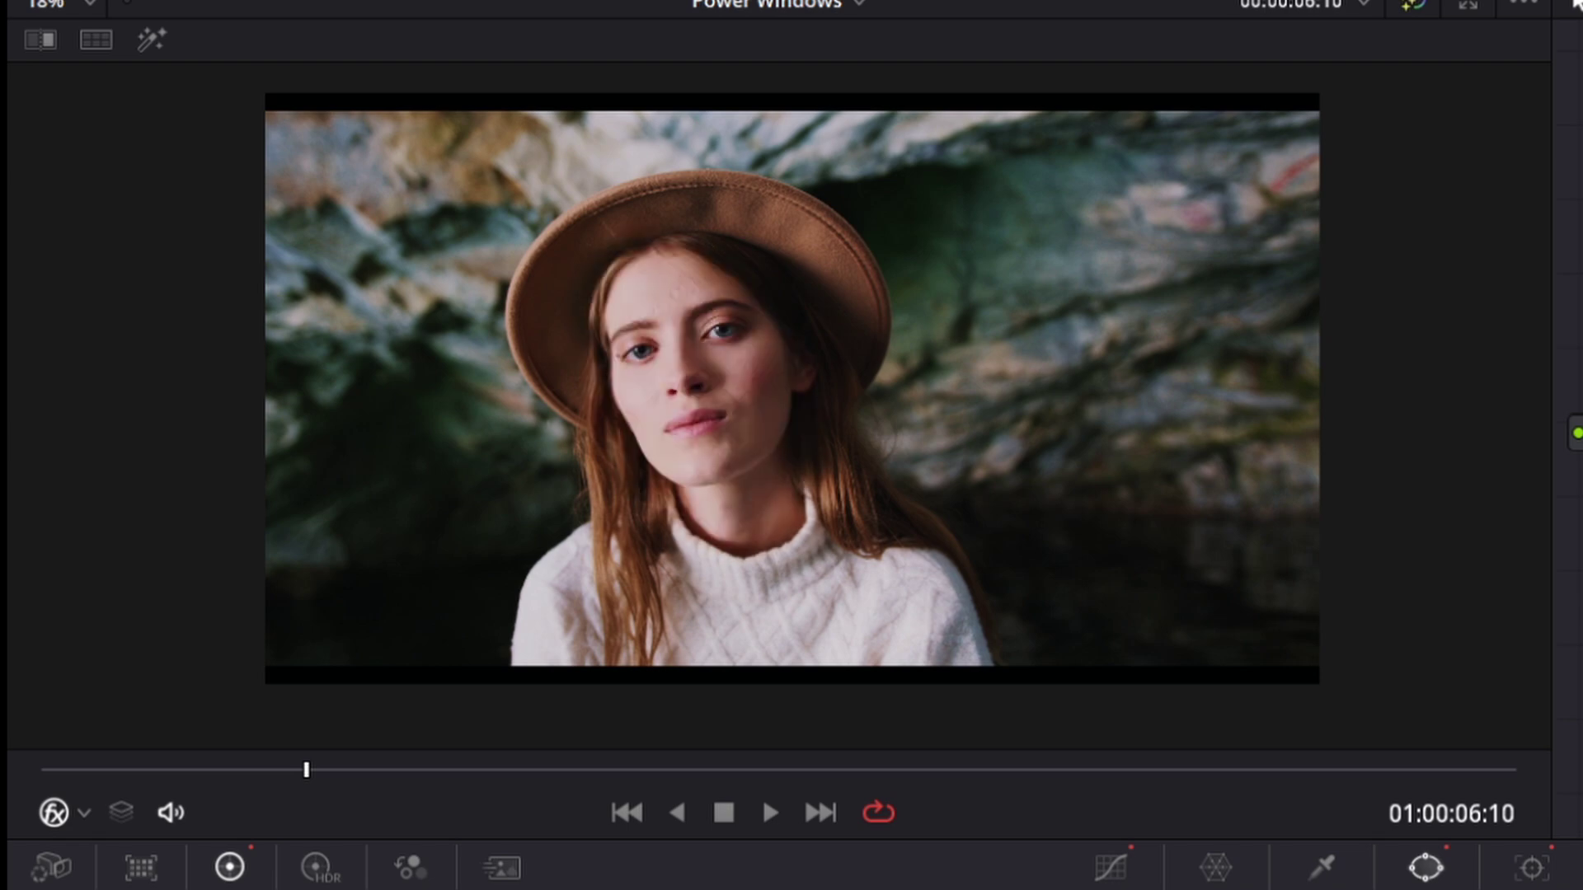
Enable node 02 again during playback, check the tracked face blur, and return to the clip's start
{"action": "key", "text": "space"}
{"action": "key", "text": "ctrl+d"}
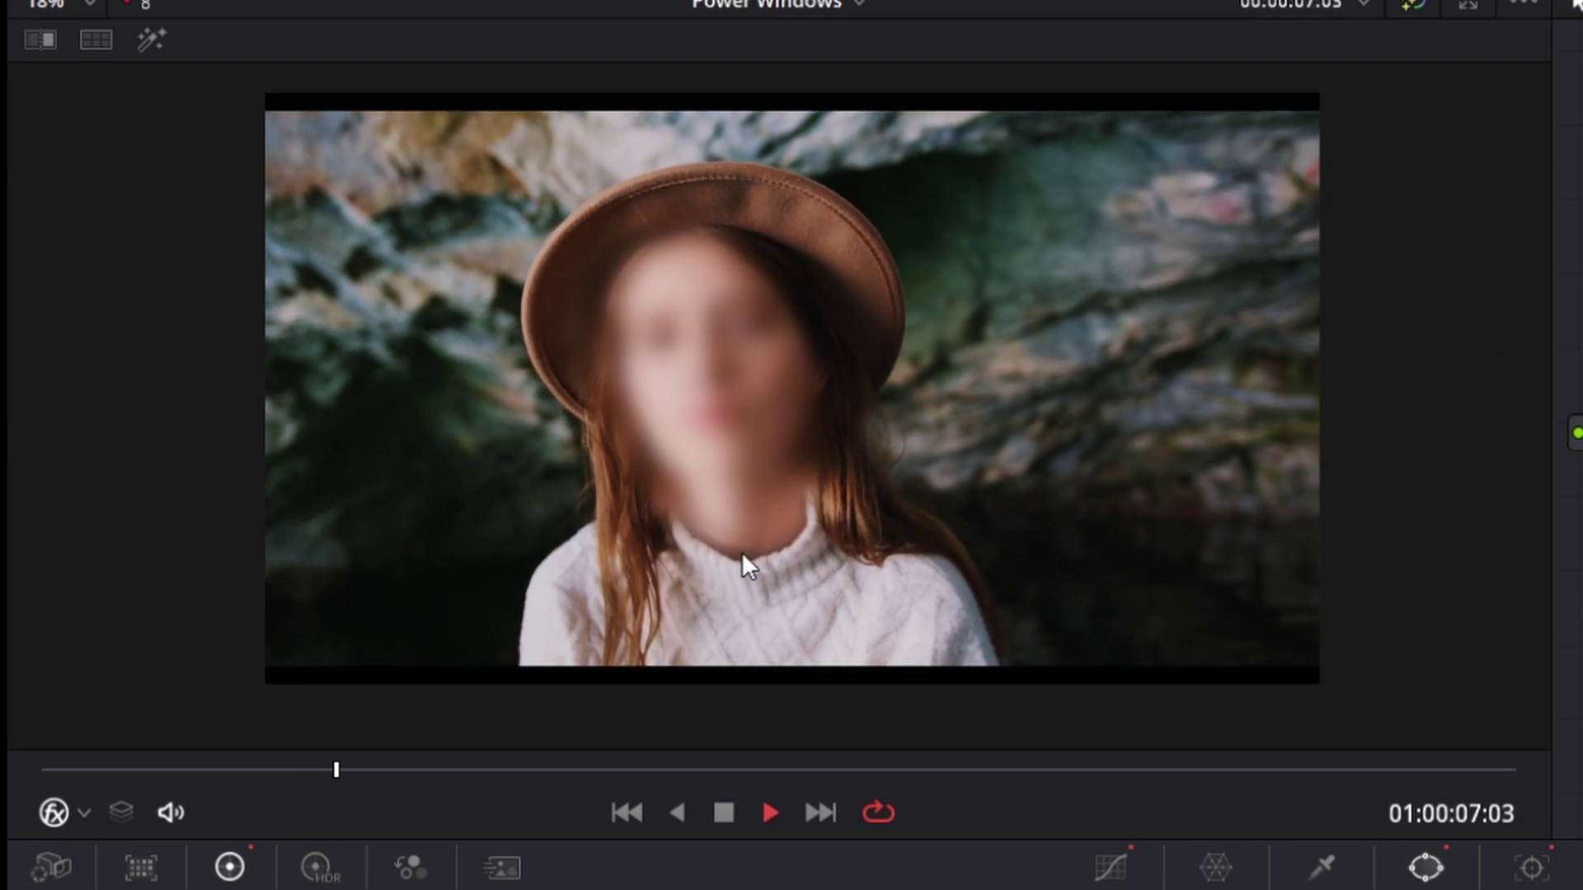
{"action": "key", "text": "space"}
{"action": "left_click_drag", "start_coordinate": [80, 770], "coordinate": [40, 770]}
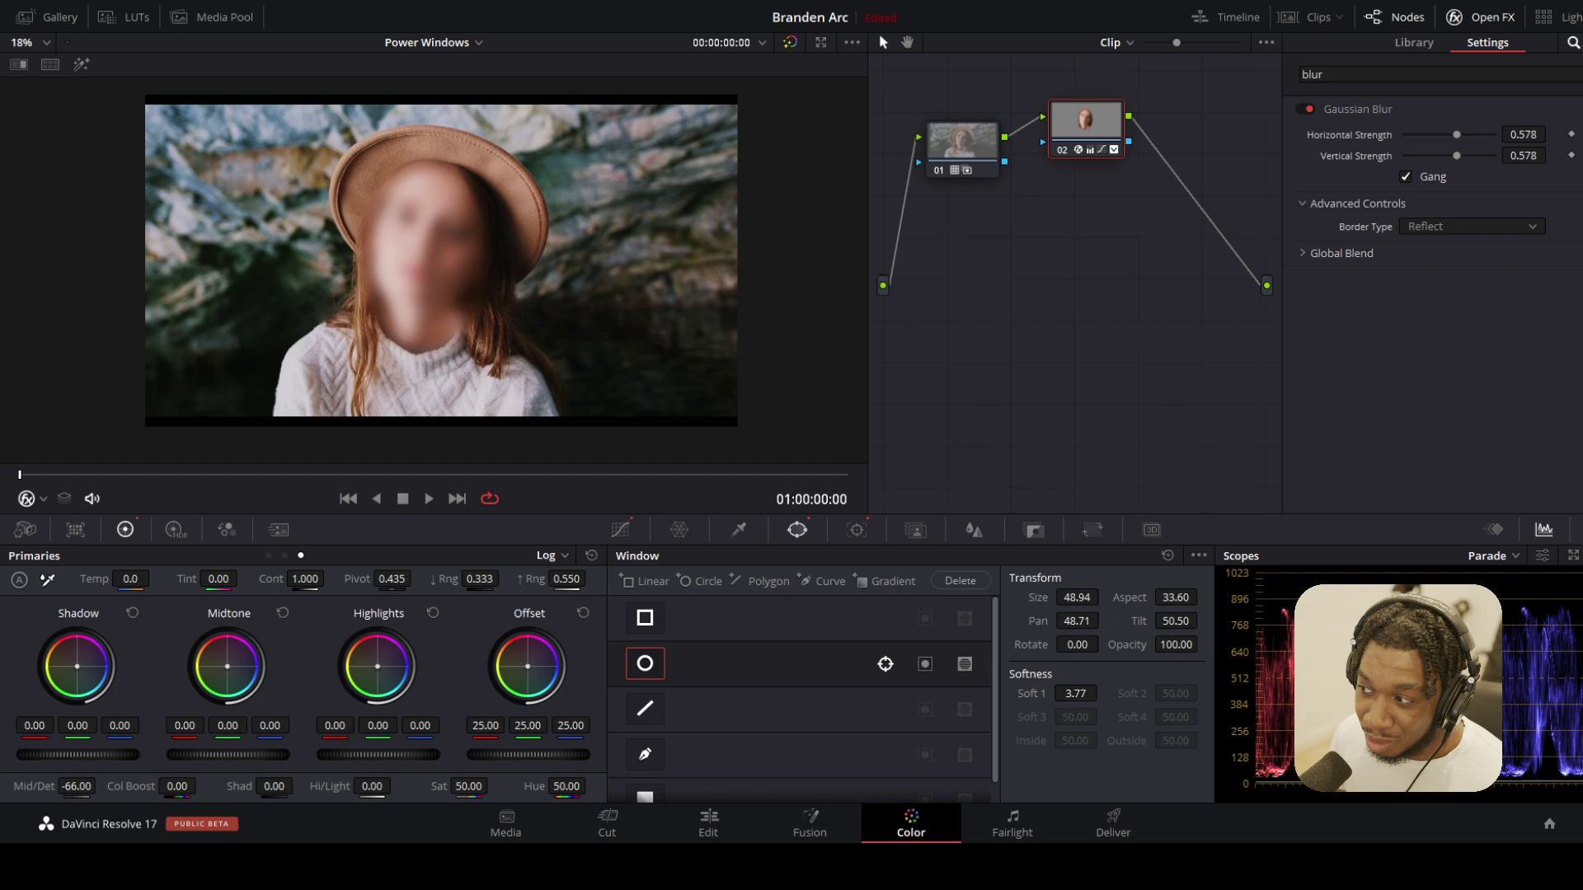
Switch off the Gaussian Blur effect on node 02 of the woman in the hat
{"action": "left_click", "coordinate": [1413, 42]}
{"action": "left_click", "coordinate": [1488, 42]}
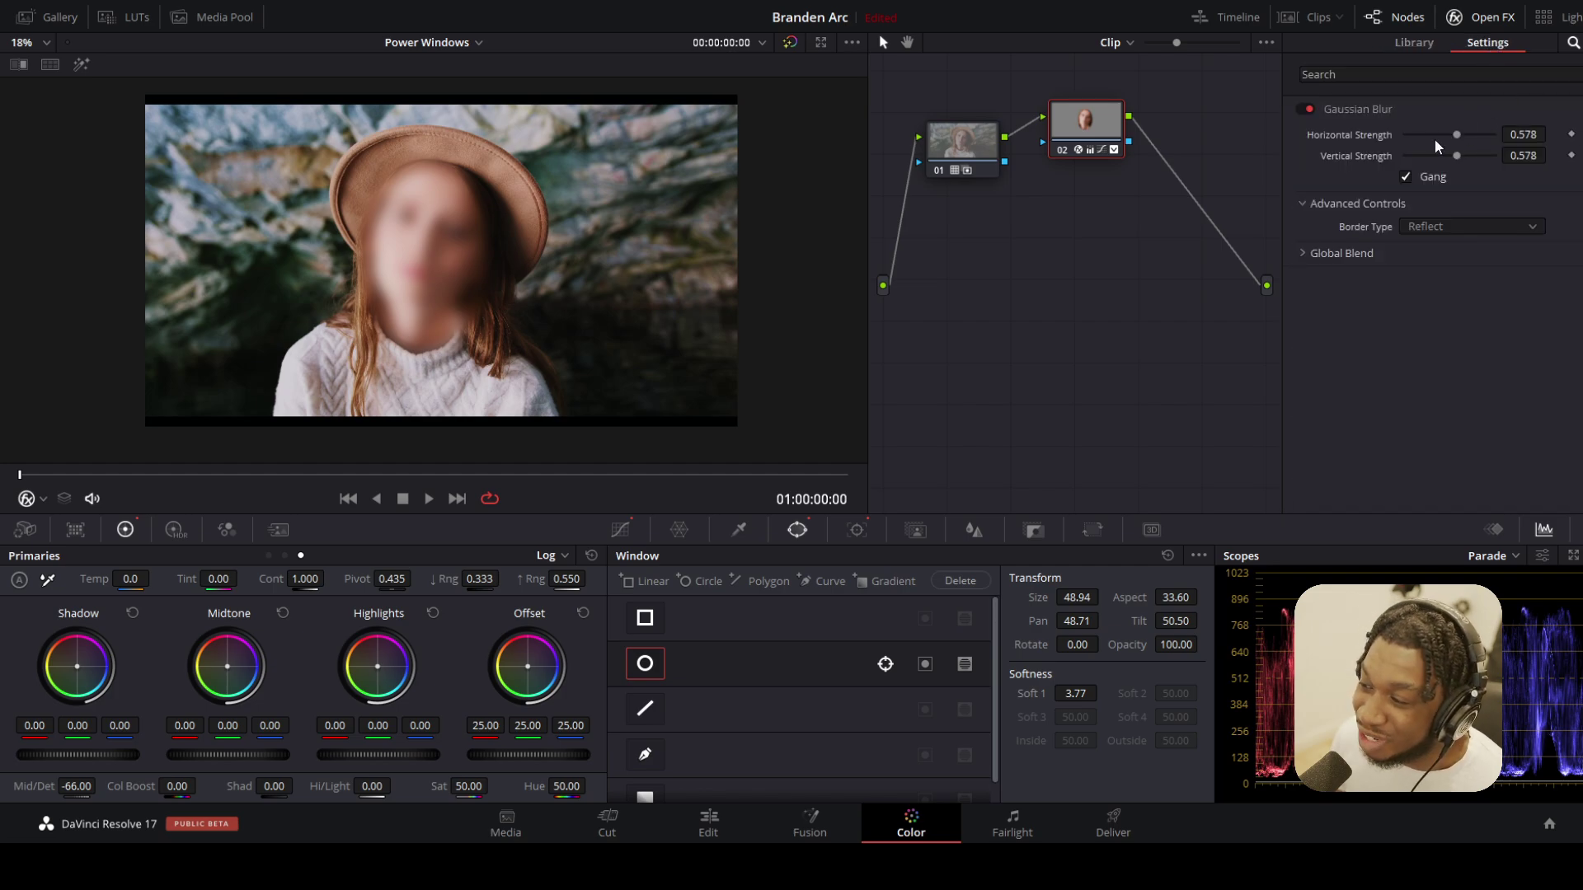
{"action": "left_click", "coordinate": [1309, 109]}
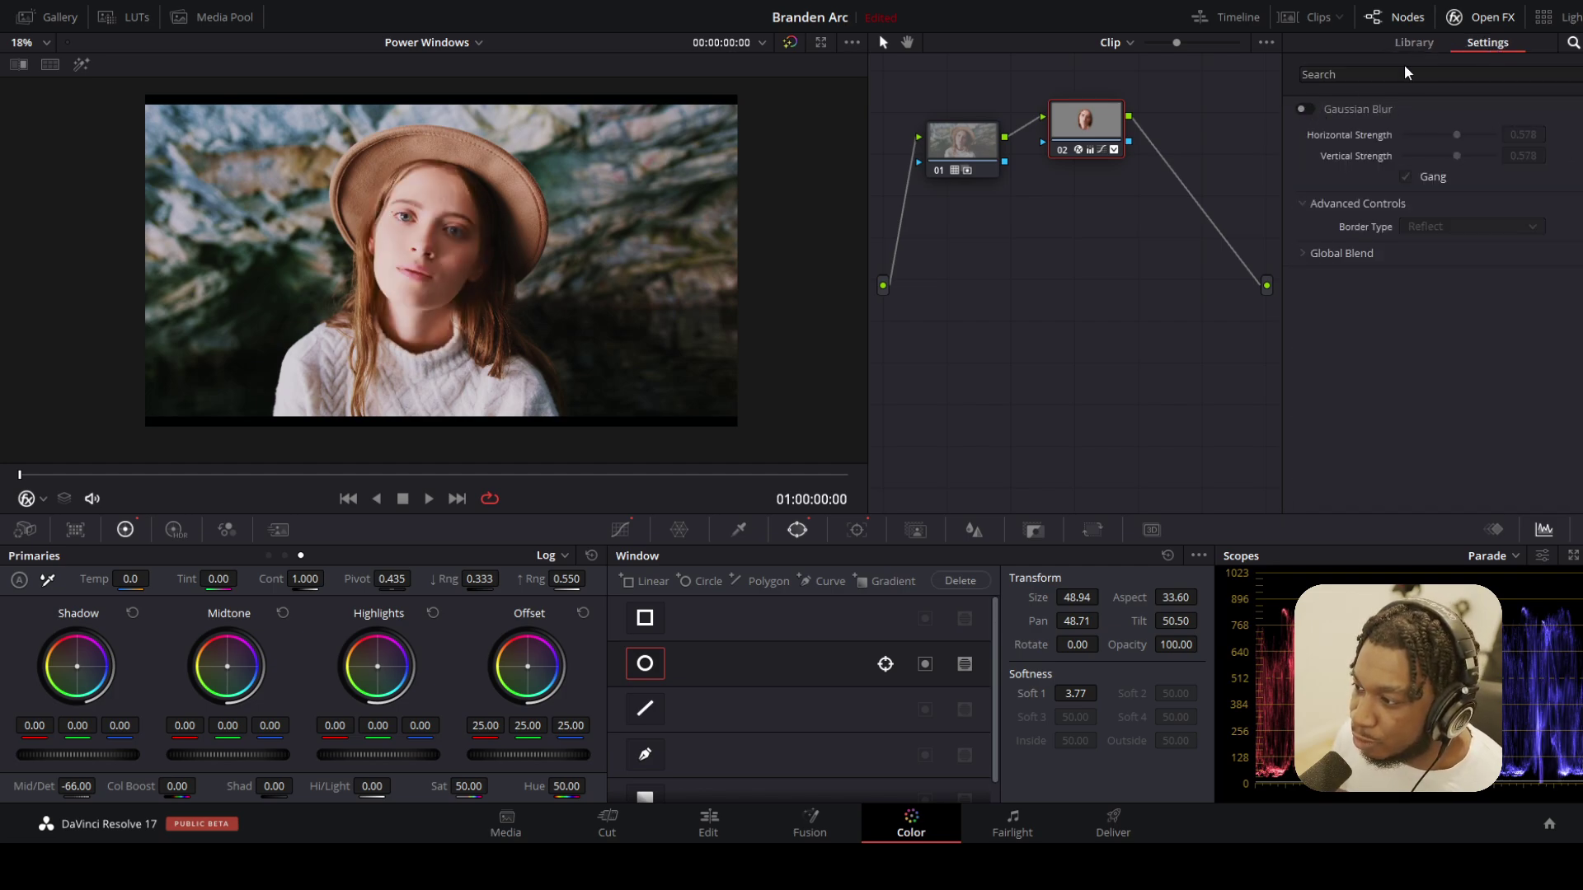
Search the effects library for "scanl" and apply Scanlines to node 02
{"action": "left_click", "coordinate": [1414, 42]}
{"action": "left_click", "coordinate": [1413, 76]}
{"action": "type", "text": "cy"}
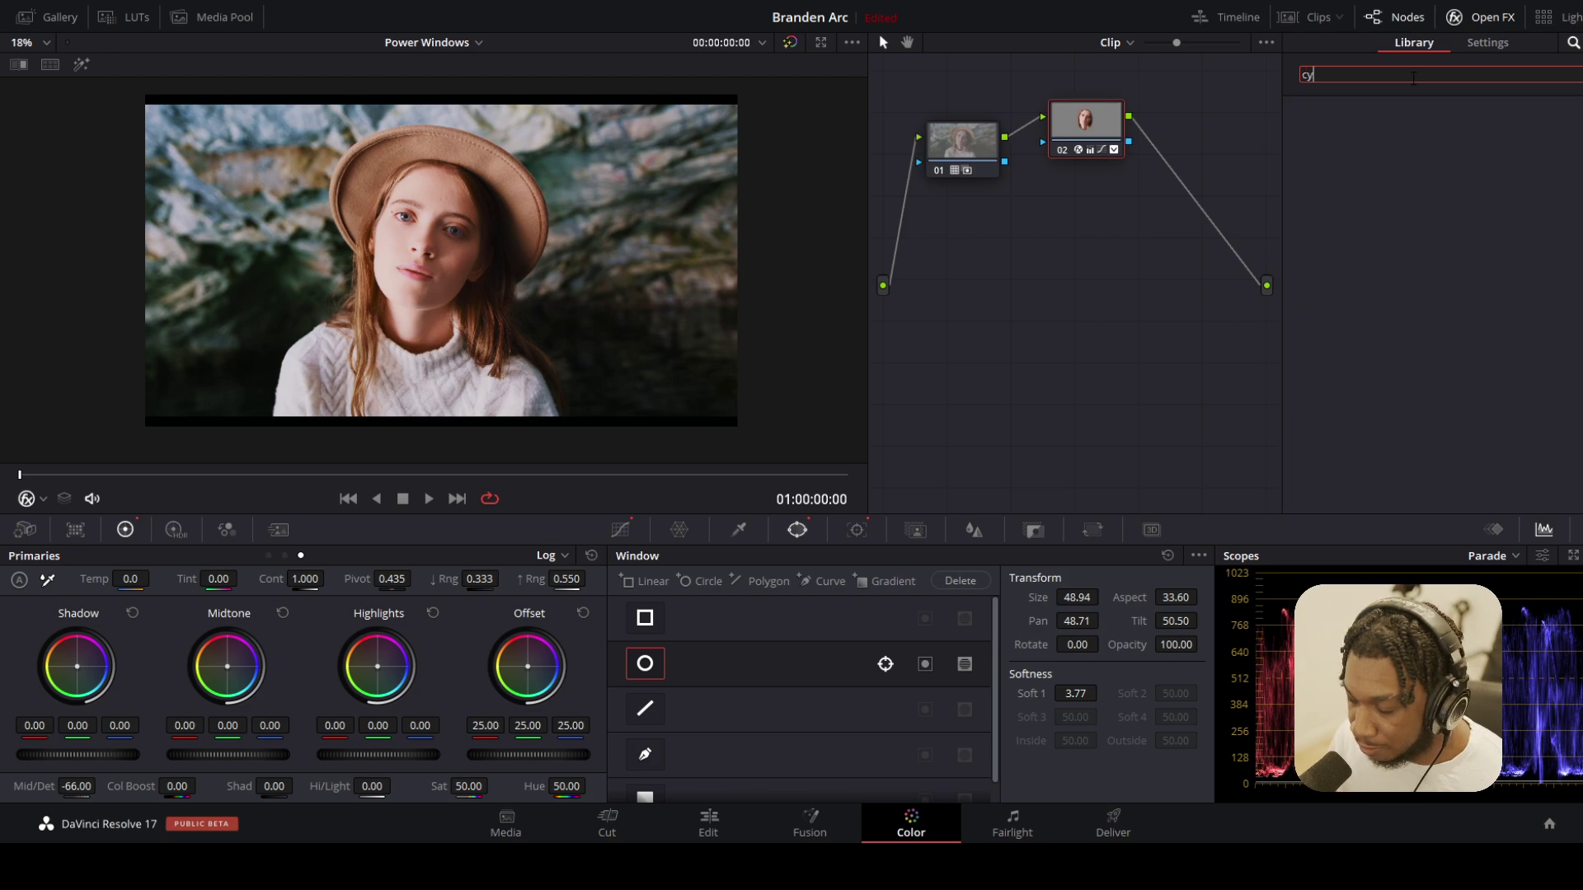
{"action": "type", "text": "be"}
{"action": "key", "text": "BackSpace"}
{"action": "key", "text": "BackSpace"}
{"action": "key", "text": "BackSpace"}
{"action": "key", "text": "BackSpace"}
{"action": "type", "text": "scanl"}
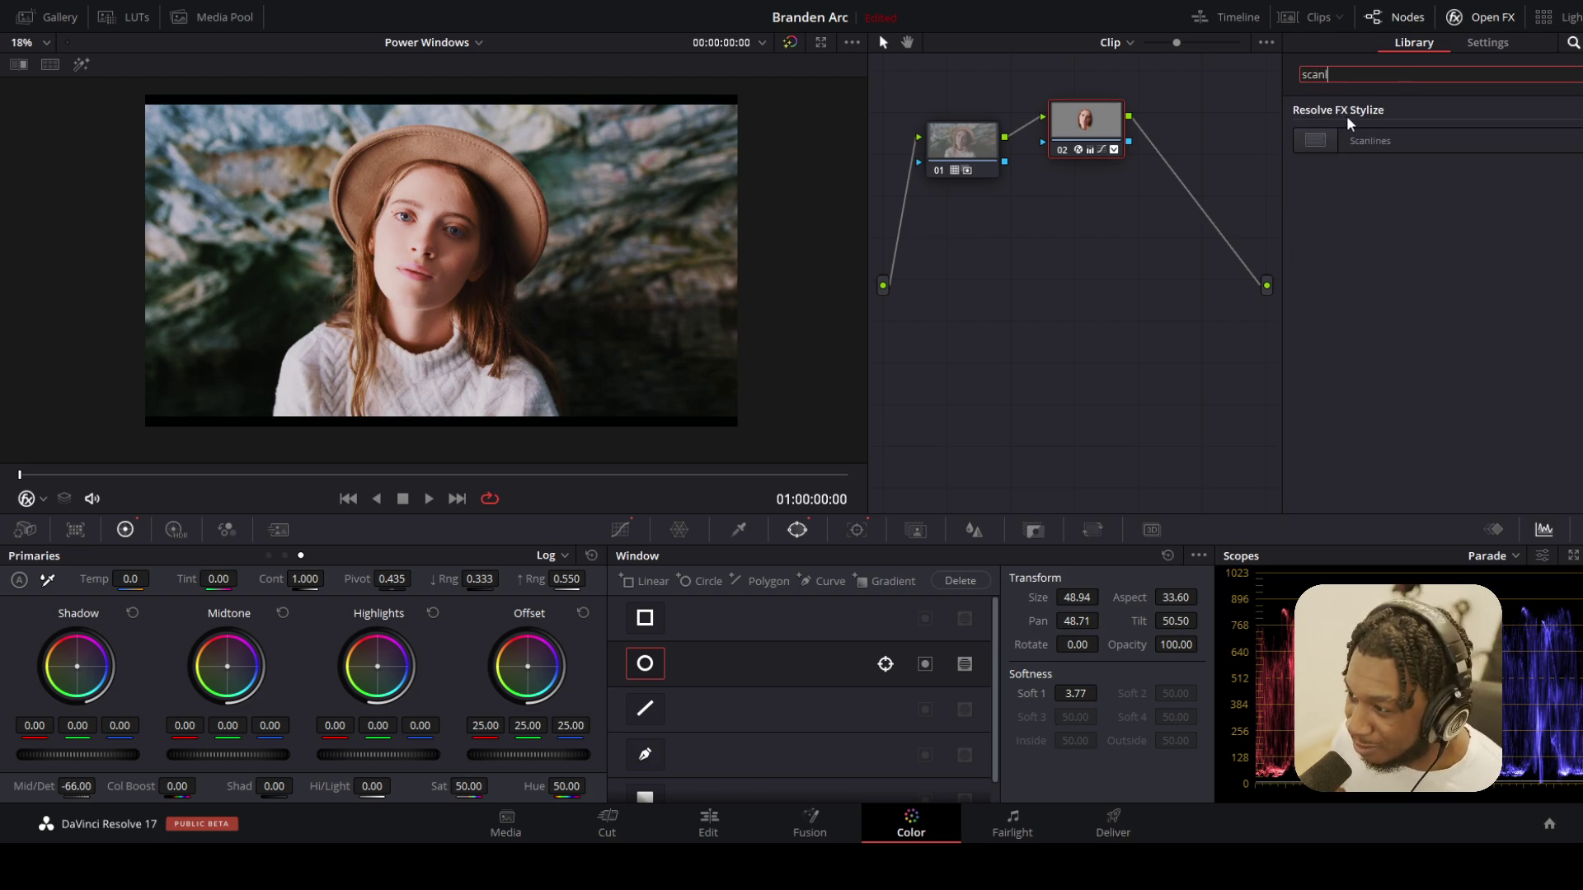
{"action": "left_click_drag", "start_coordinate": [1352, 140], "coordinate": [1097, 130]}
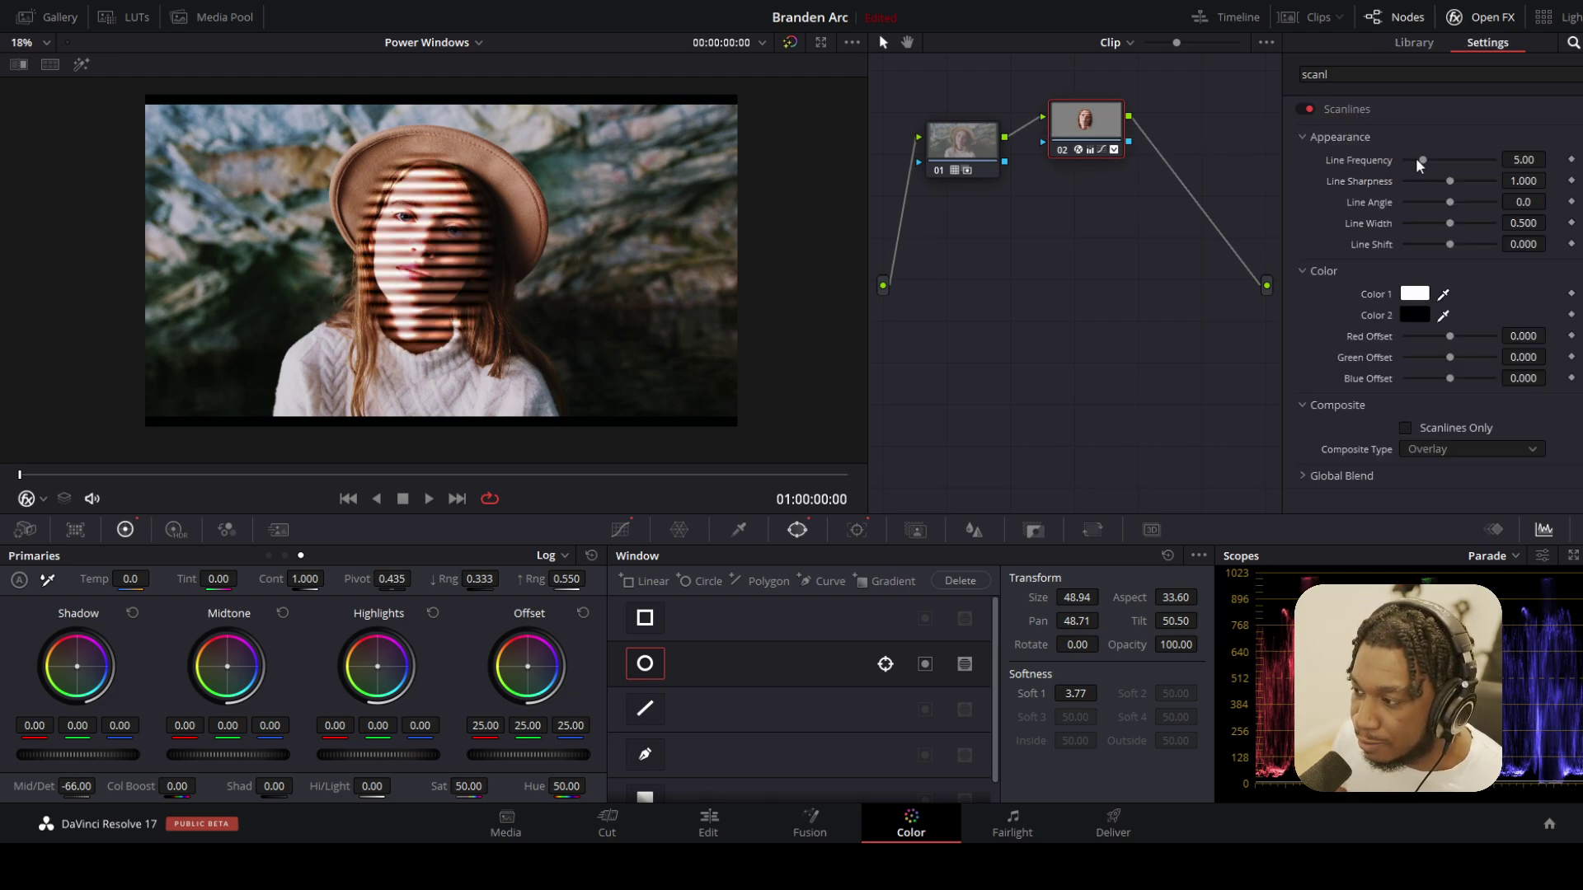
Set the Scanlines line frequency to about 9.71 and change Color 1 to a light blue
{"action": "mouse_move", "coordinate": [1416, 156]}
{"action": "left_mouse_down"}
{"action": "mouse_move", "coordinate": [1459, 151]}
{"action": "mouse_move", "coordinate": [1446, 151]}
{"action": "left_mouse_up"}
{"action": "left_click", "coordinate": [1414, 294]}
{"action": "left_click", "coordinate": [875, 293]}
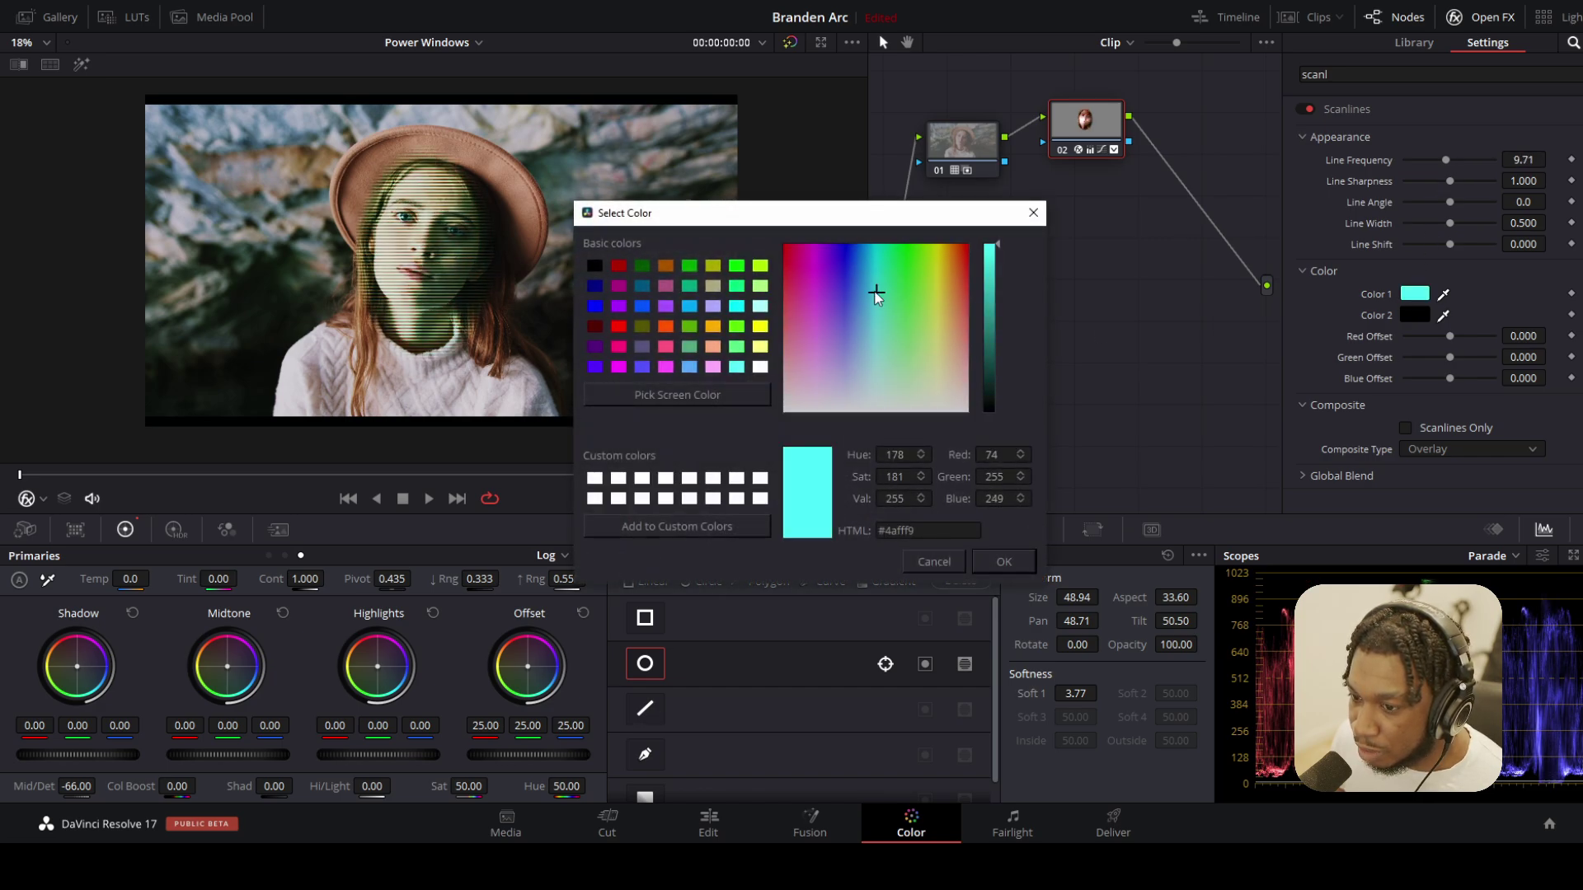
{"action": "left_click_drag", "start_coordinate": [875, 293], "coordinate": [869, 325]}
{"action": "left_click", "coordinate": [1003, 561]}
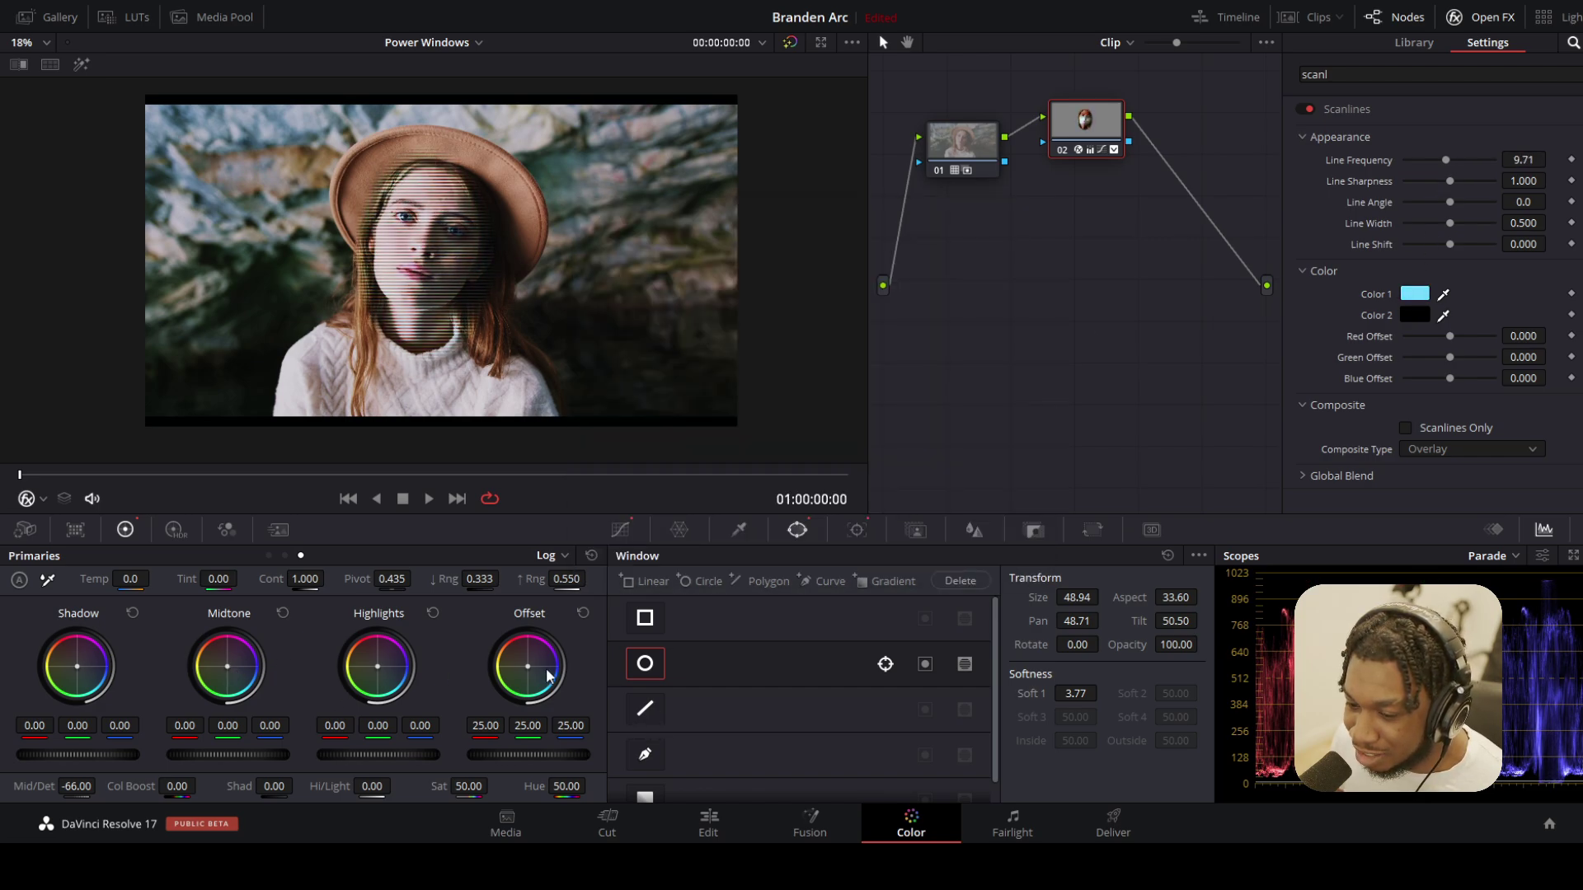
Tint the windowed face teal, with Offset at about 13.16, 27.86 and 31.22, and play the clip to check the tracked scanlines
{"action": "left_click_drag", "start_coordinate": [532, 668], "coordinate": [529, 672]}
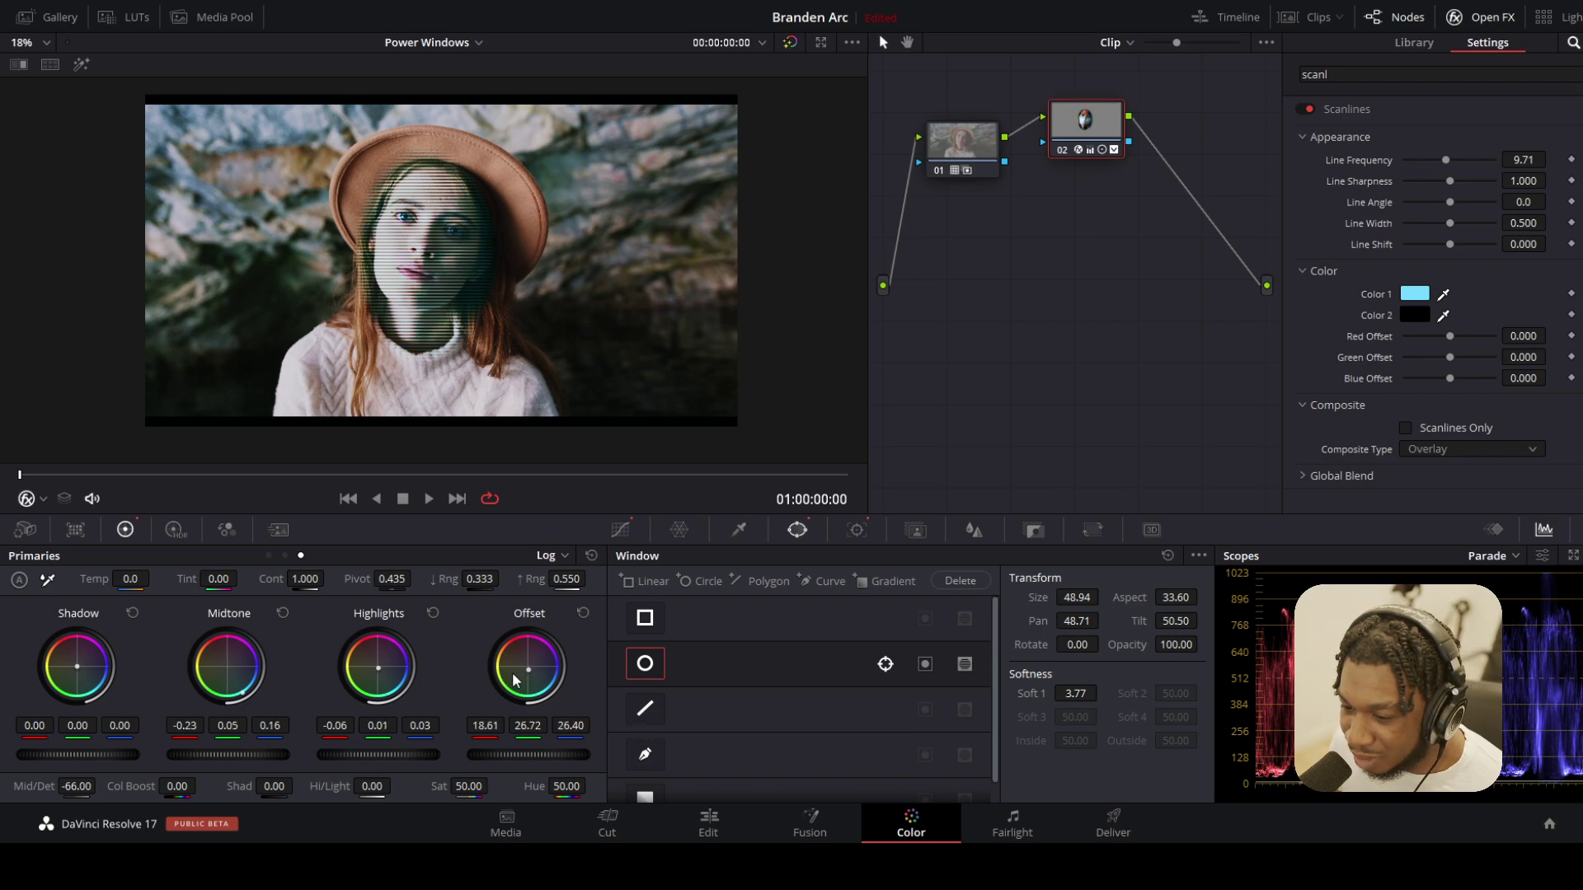
{"action": "left_click_drag", "start_coordinate": [522, 669], "coordinate": [531, 673]}
{"action": "key", "text": "space"}
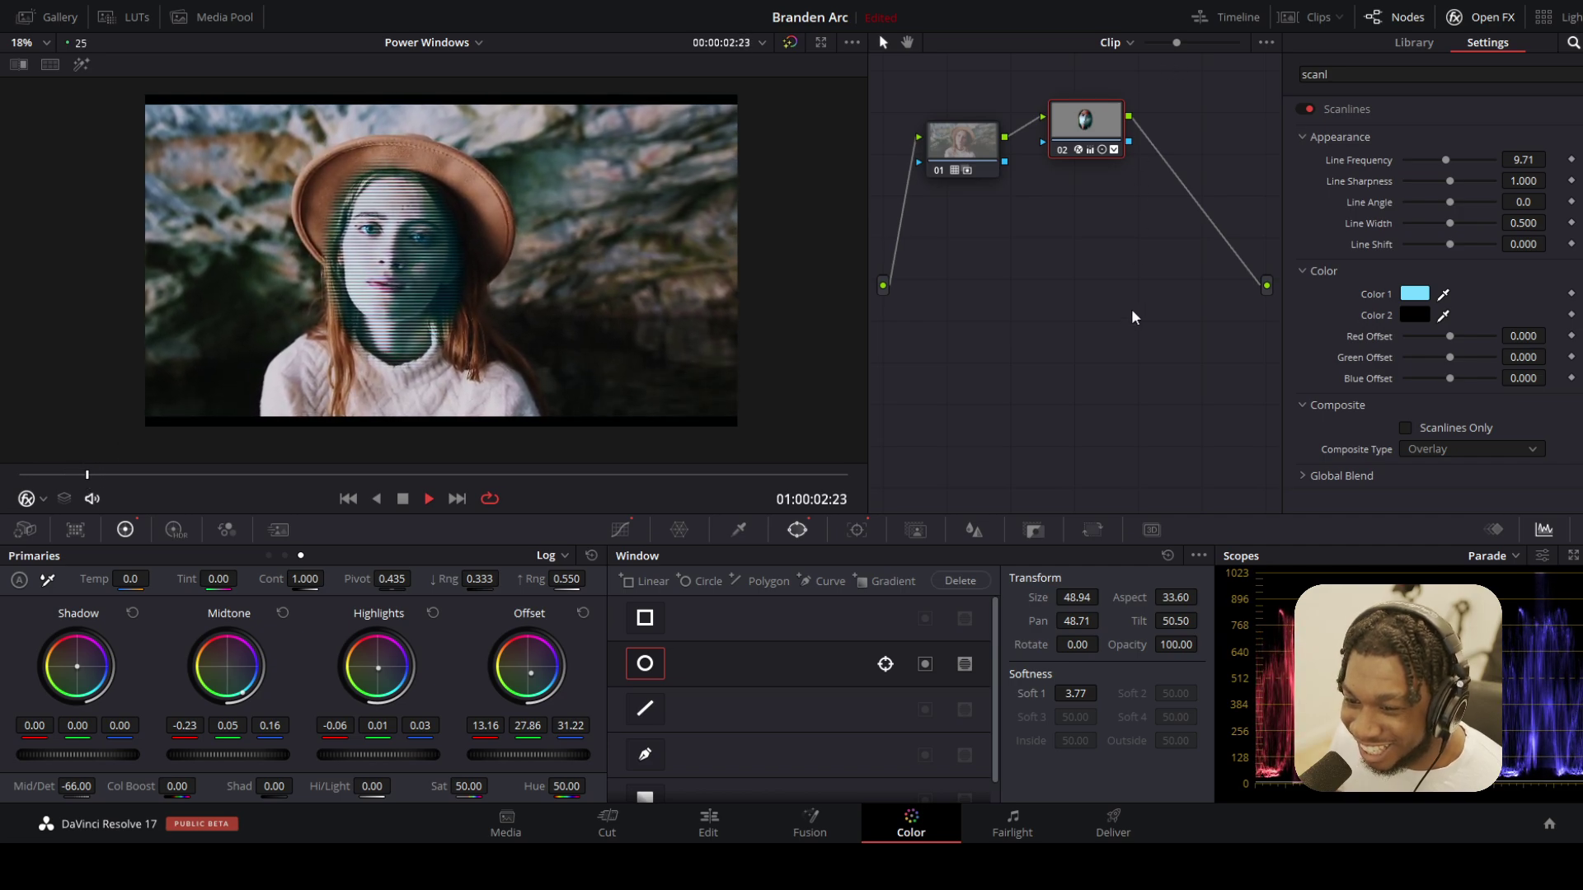
{"action": "key", "text": "space"}
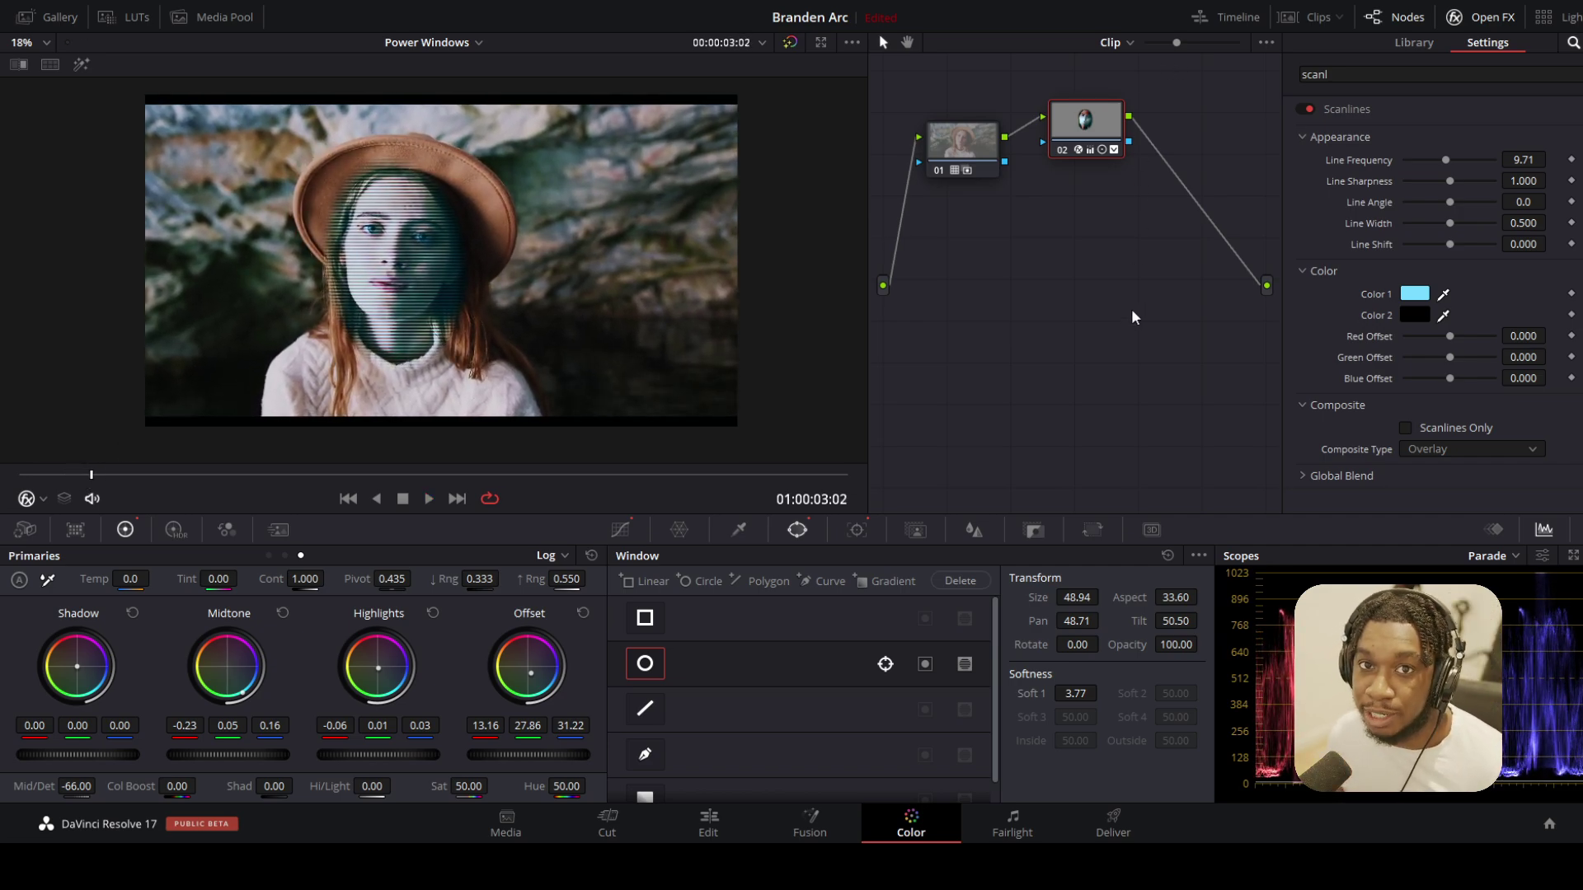
Switch off Scanlines, search the effects library for "gau", and apply Gaussian Blur to node 02
{"action": "left_click", "coordinate": [1306, 109]}
{"action": "double_click", "coordinate": [1472, 73]}
{"action": "key", "text": "BackSpace"}
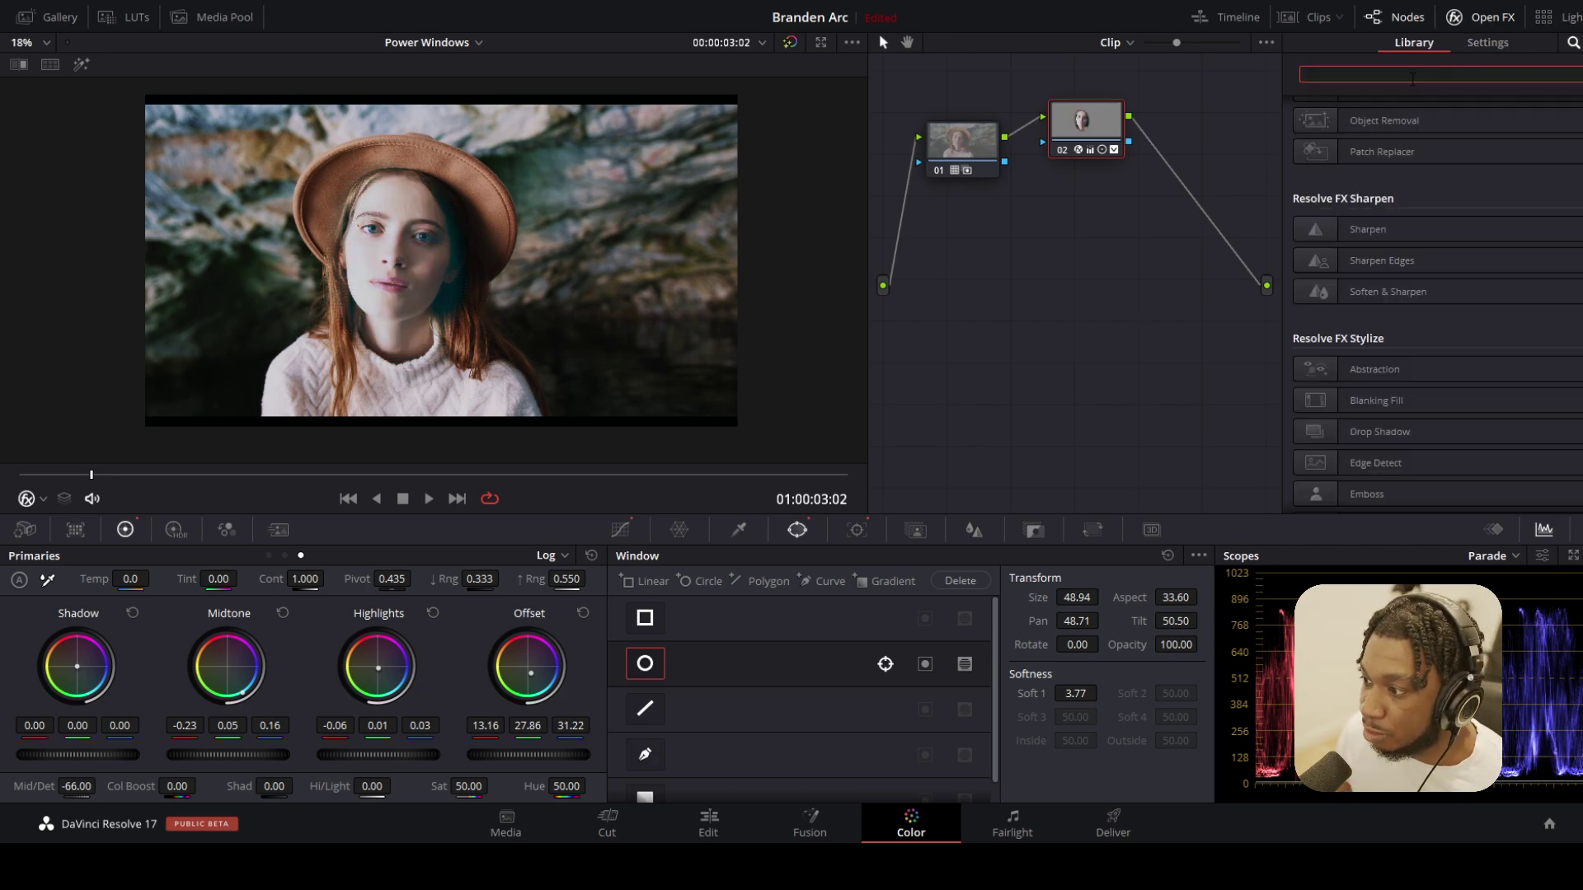
{"action": "type", "text": "gau"}
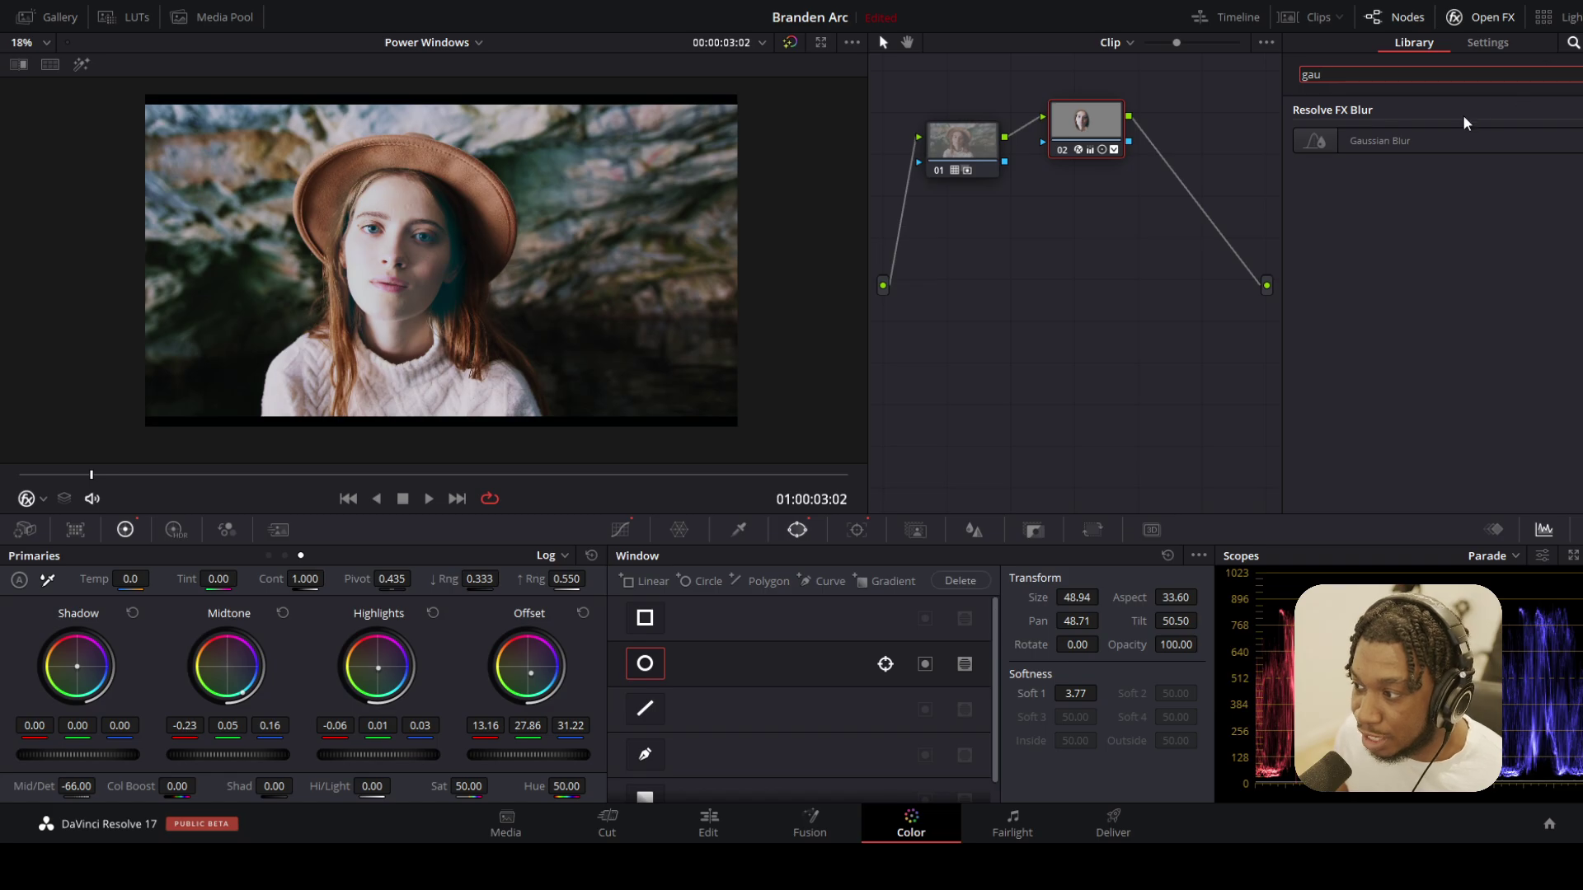
{"action": "left_click_drag", "start_coordinate": [1402, 141], "coordinate": [1207, 141]}
{"action": "left_click_drag", "start_coordinate": [1207, 142], "coordinate": [1085, 130]}
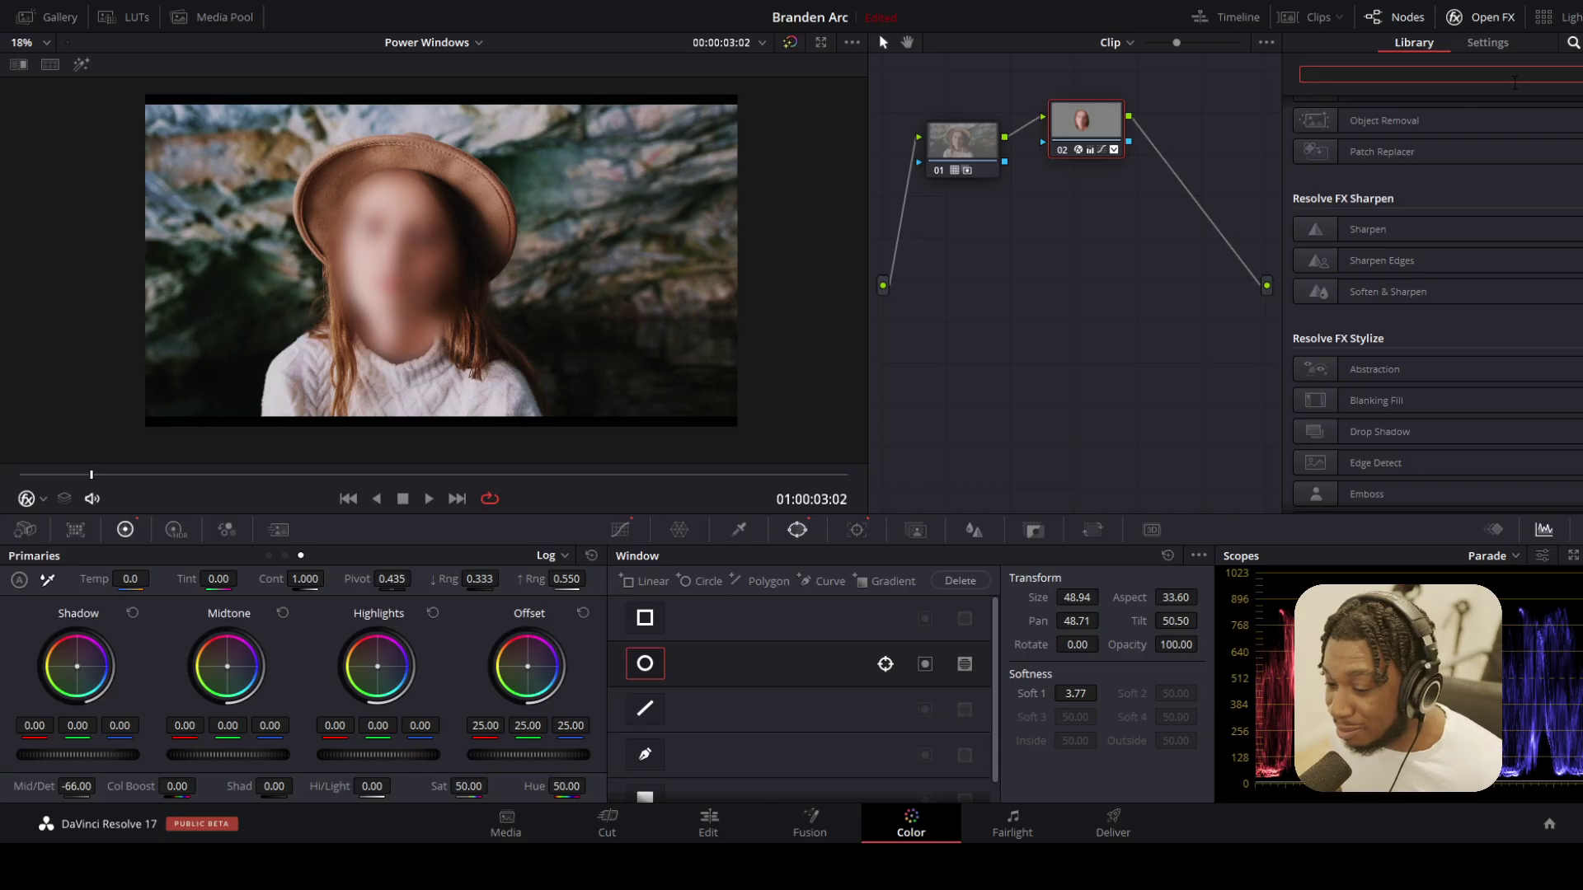
Browse the Resolve FX Stylize effects and apply Mirrors to node 02
{"action": "left_click", "coordinate": [1479, 17]}
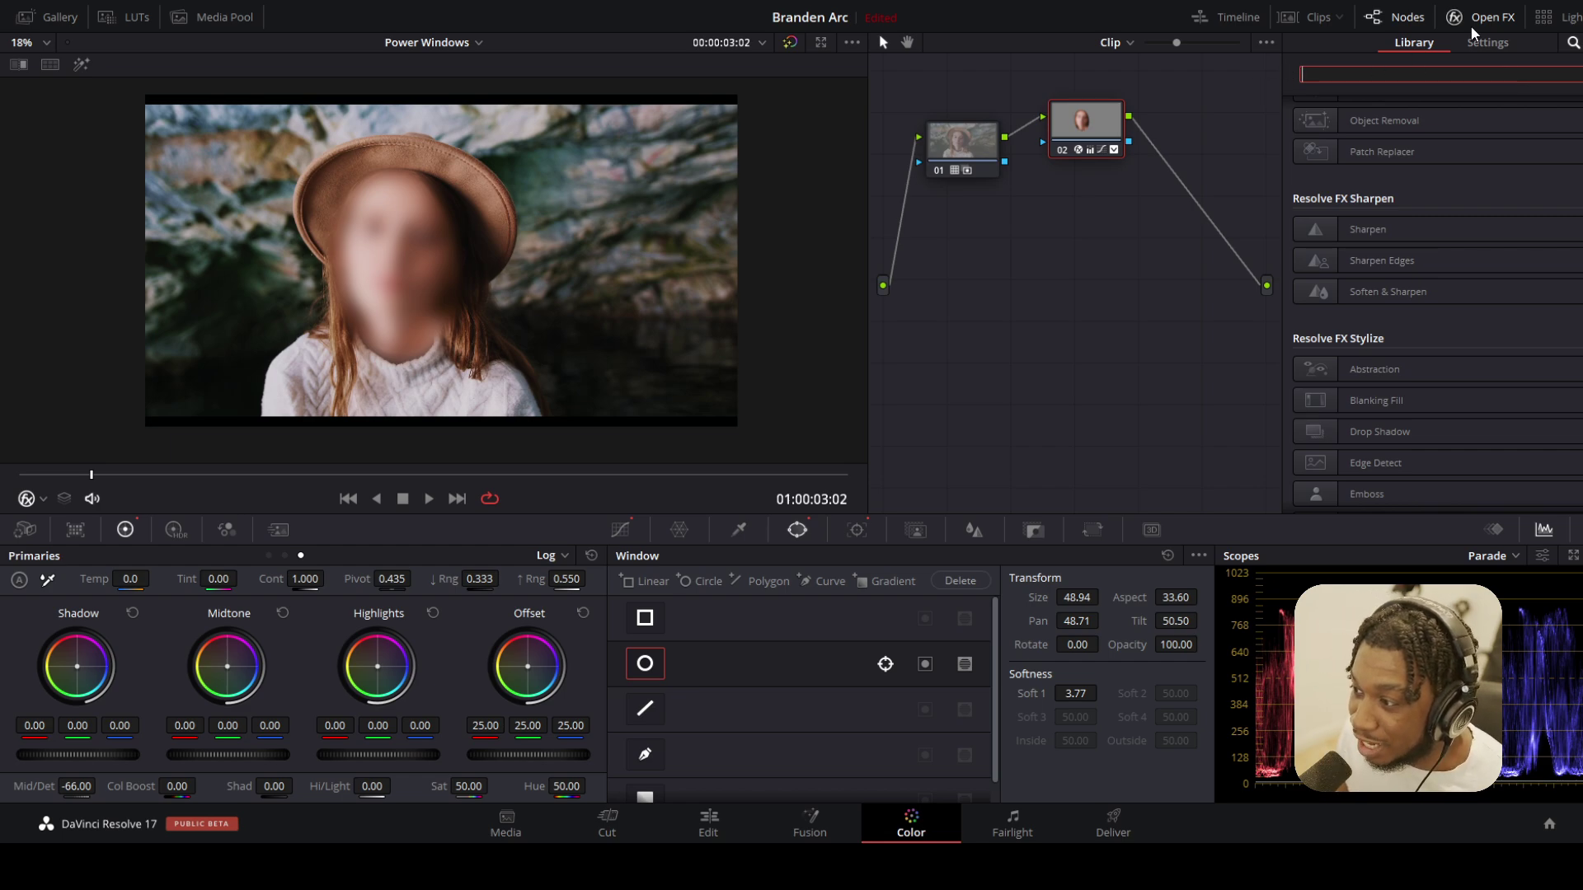
{"action": "left_click", "coordinate": [1466, 21]}
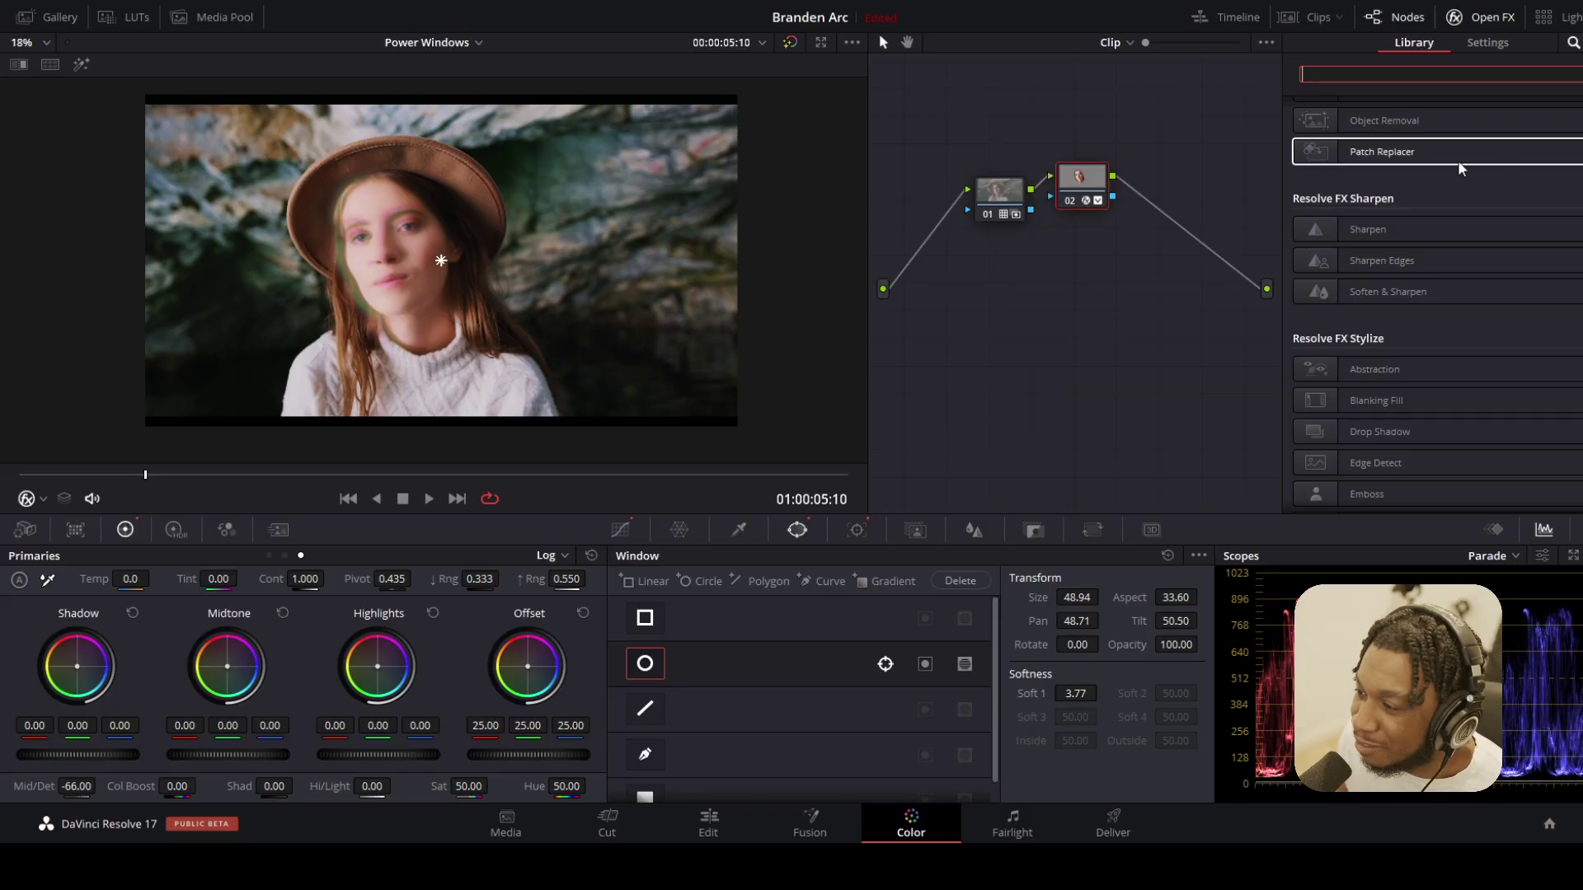
{"action": "scroll", "coordinate": [1457, 160], "scroll_direction": "down", "scroll_amount": 5}
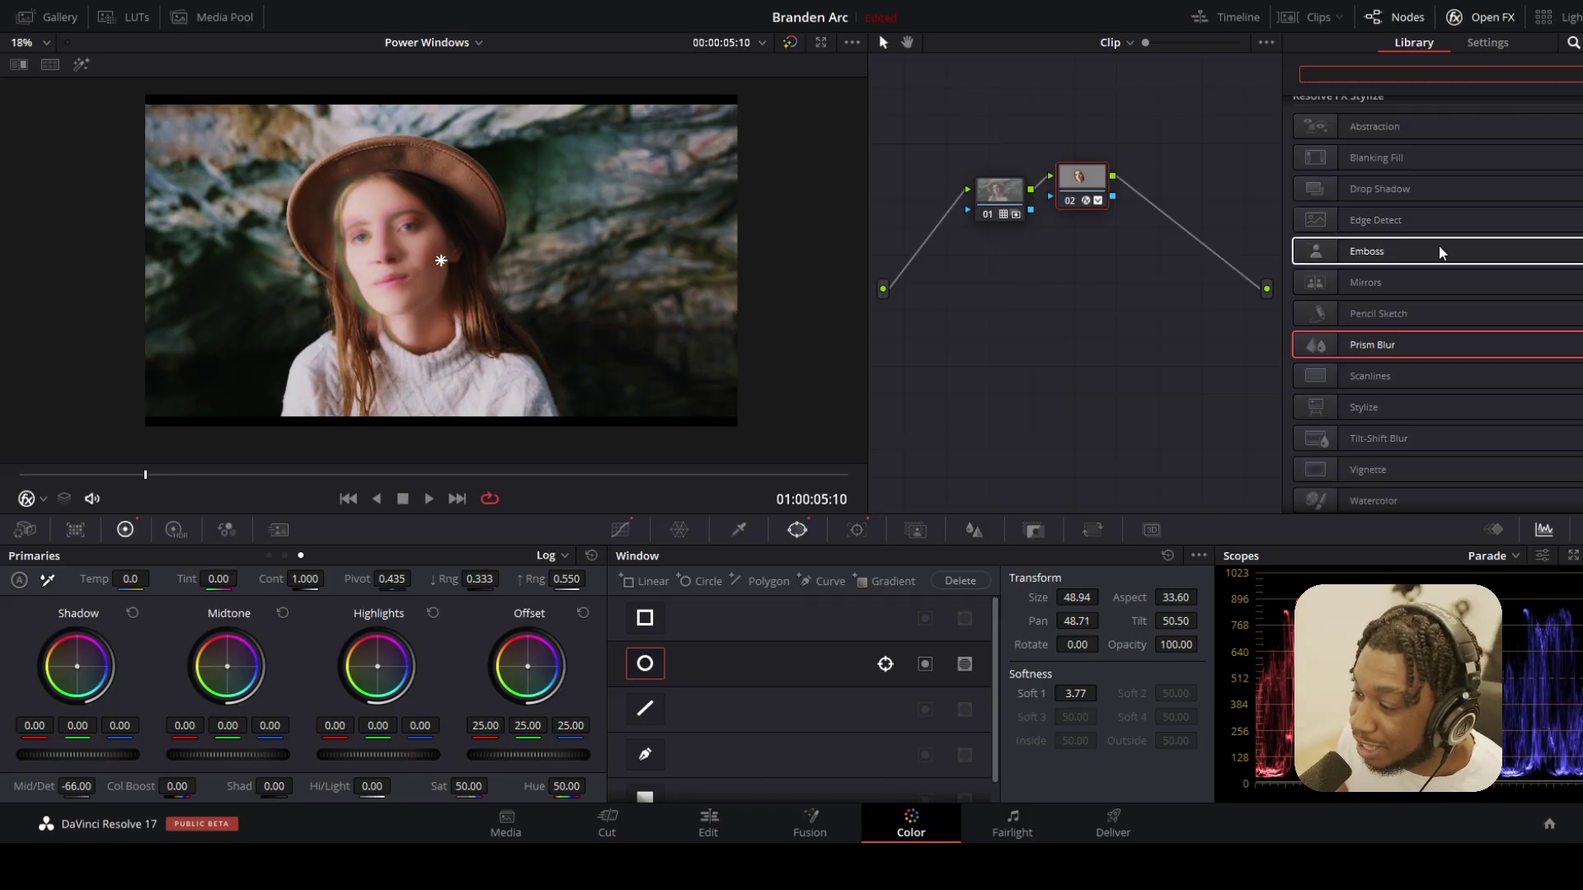
{"action": "scroll", "coordinate": [1418, 185], "scroll_direction": "up", "scroll_amount": 4}
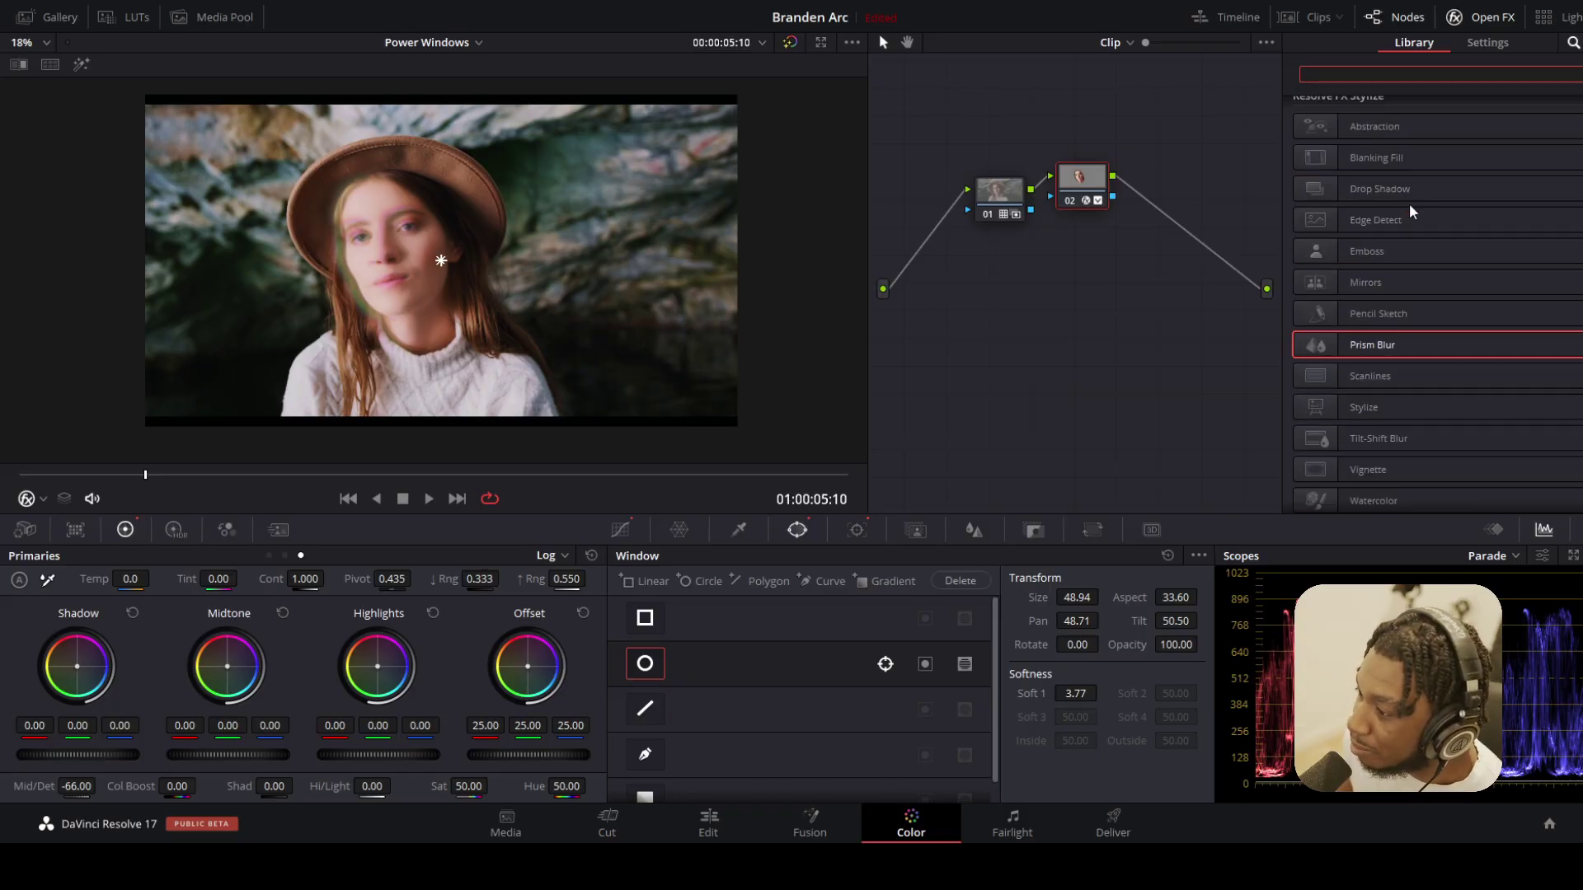
{"action": "left_click_drag", "start_coordinate": [1395, 343], "coordinate": [1083, 185]}
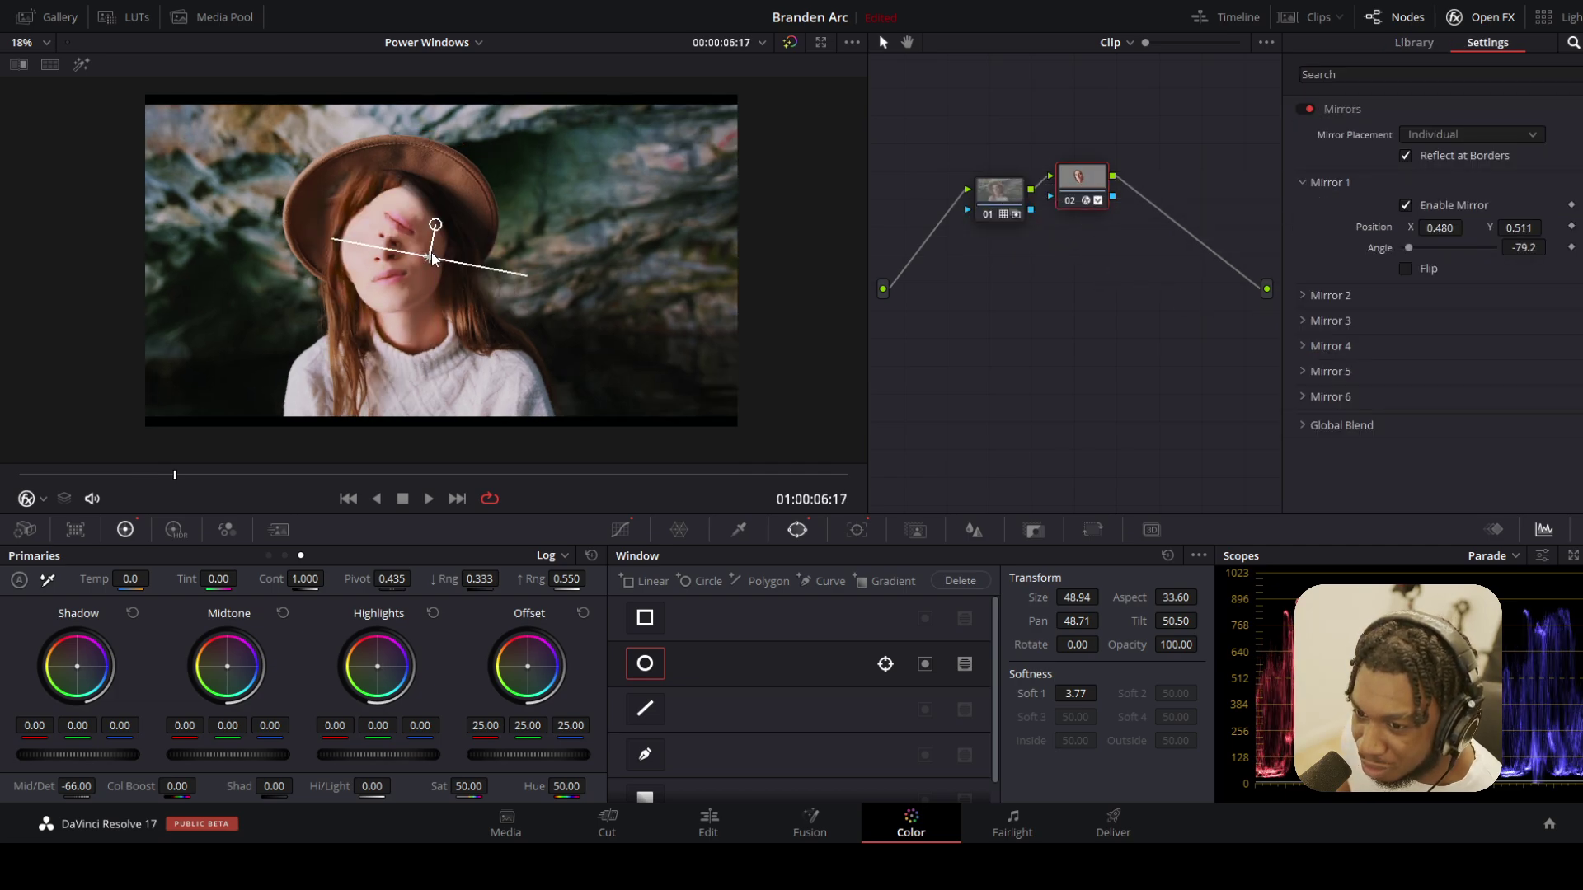
Move Mirror 1 down over the face to about X 0.426, Y 0.422 and play the clip to check it
{"action": "left_click_drag", "start_coordinate": [431, 257], "coordinate": [396, 283]}
{"action": "left_click_drag", "start_coordinate": [177, 458], "coordinate": [46, 464]}
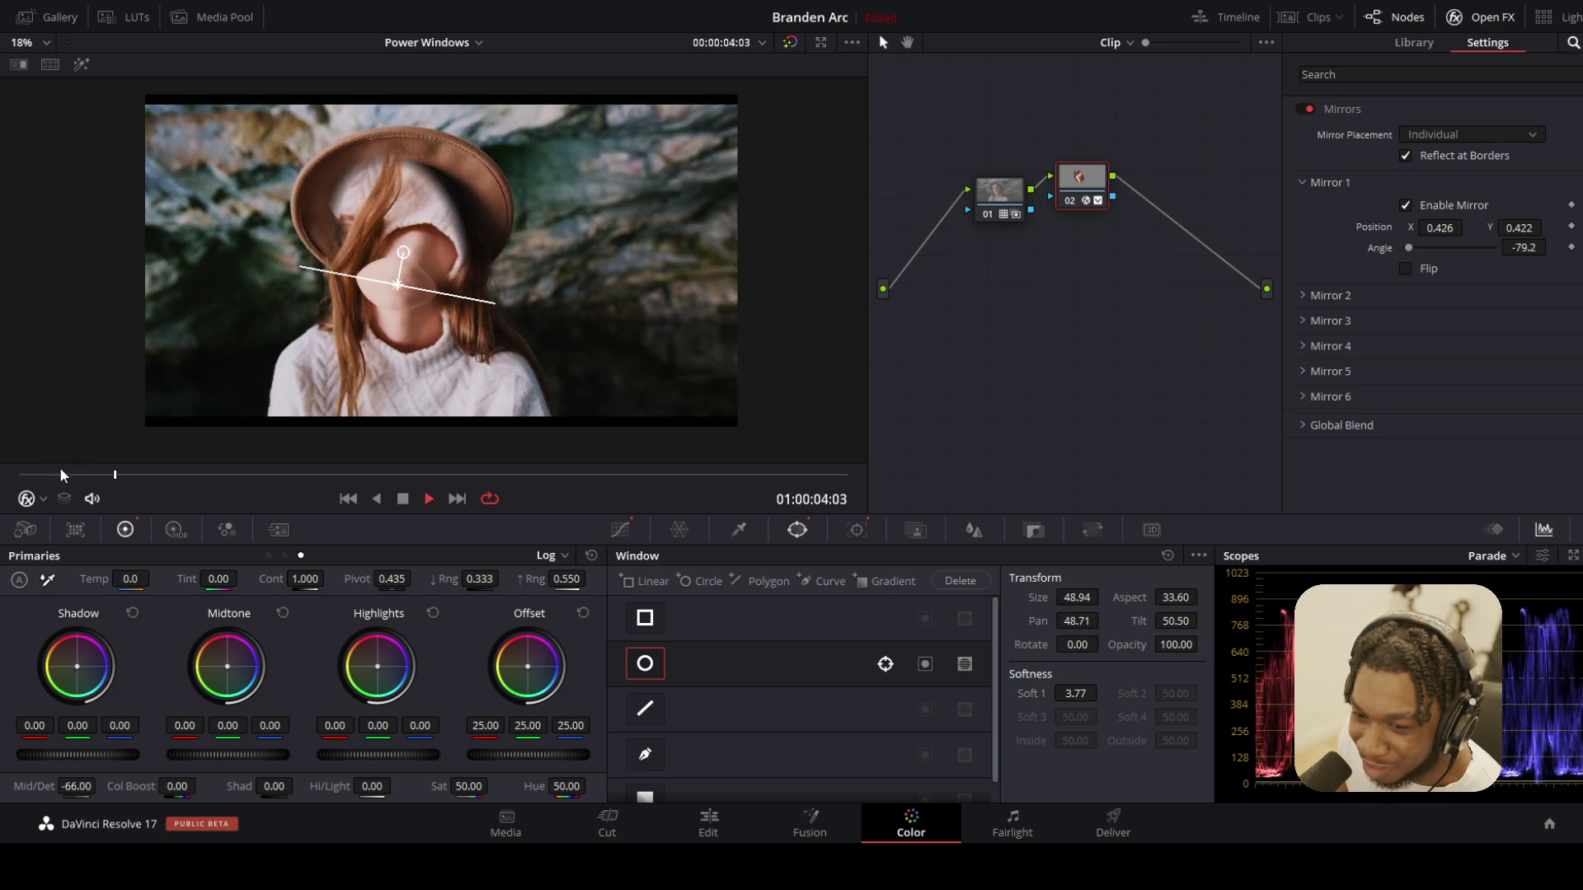
{"action": "key", "text": "space"}
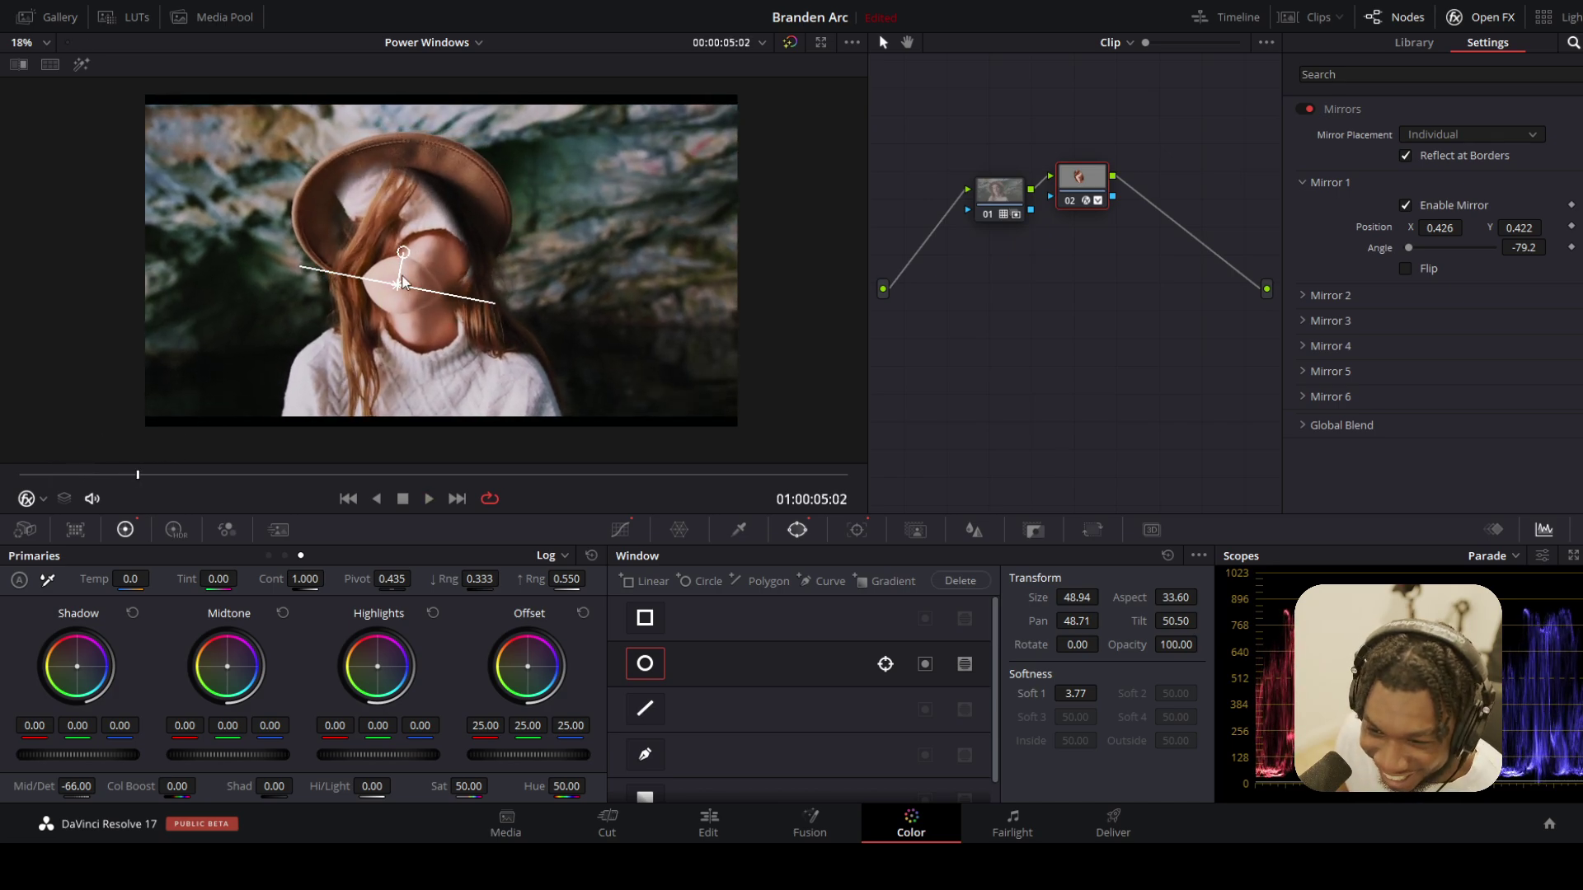
Rotate Mirror 1 to about -58.2, move it to about X 0.356, Y 0.284, and play the clip again
{"action": "left_click_drag", "start_coordinate": [404, 252], "coordinate": [418, 258]}
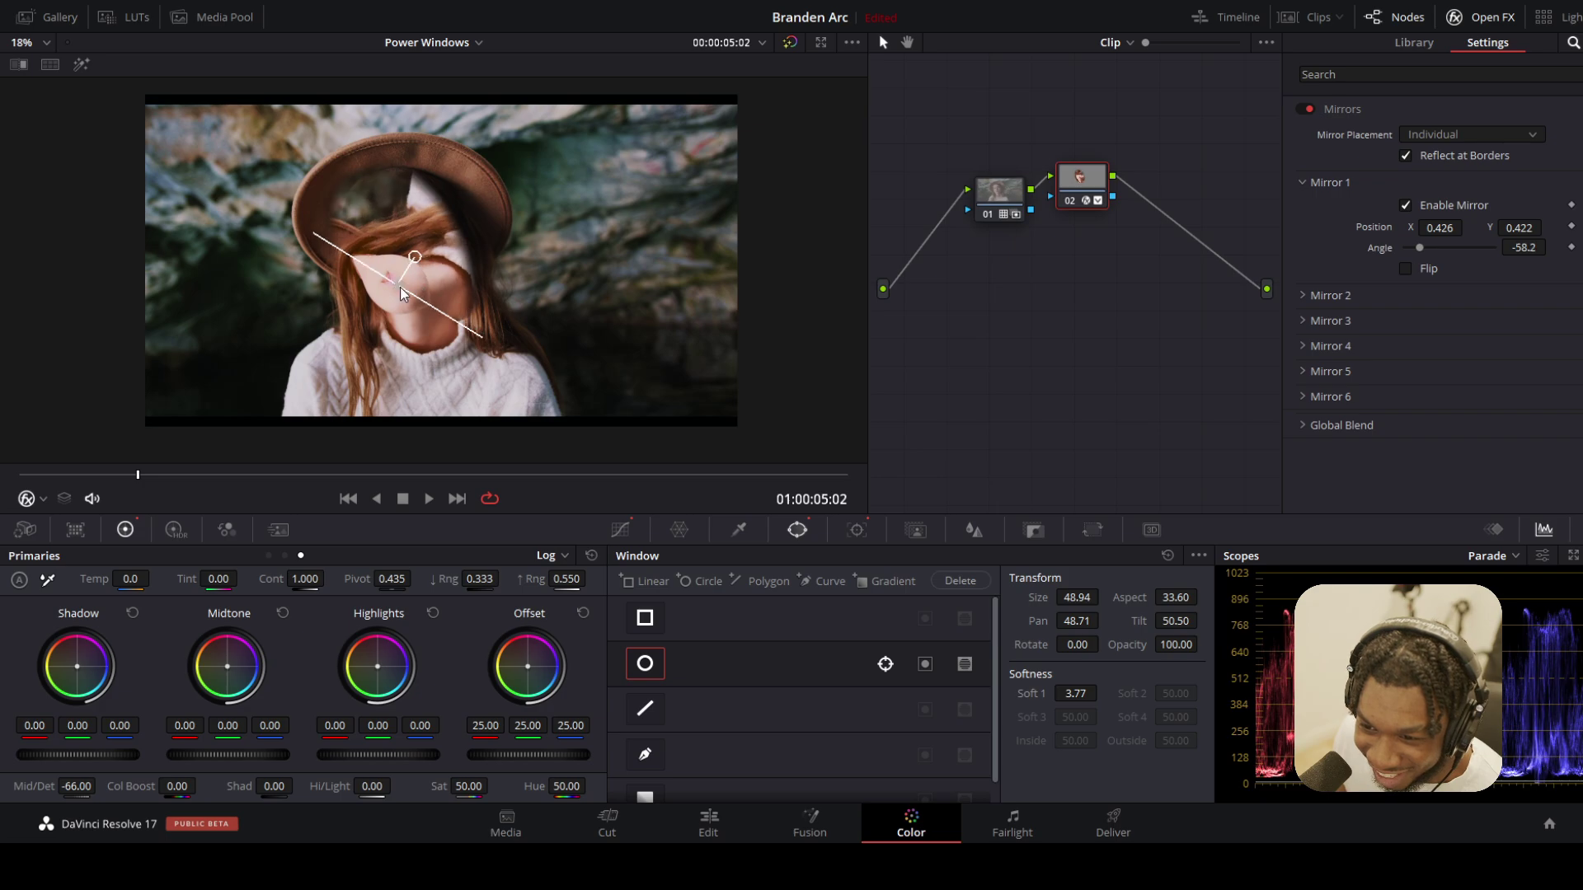
{"action": "left_click_drag", "start_coordinate": [399, 287], "coordinate": [360, 338]}
{"action": "key", "text": "space"}
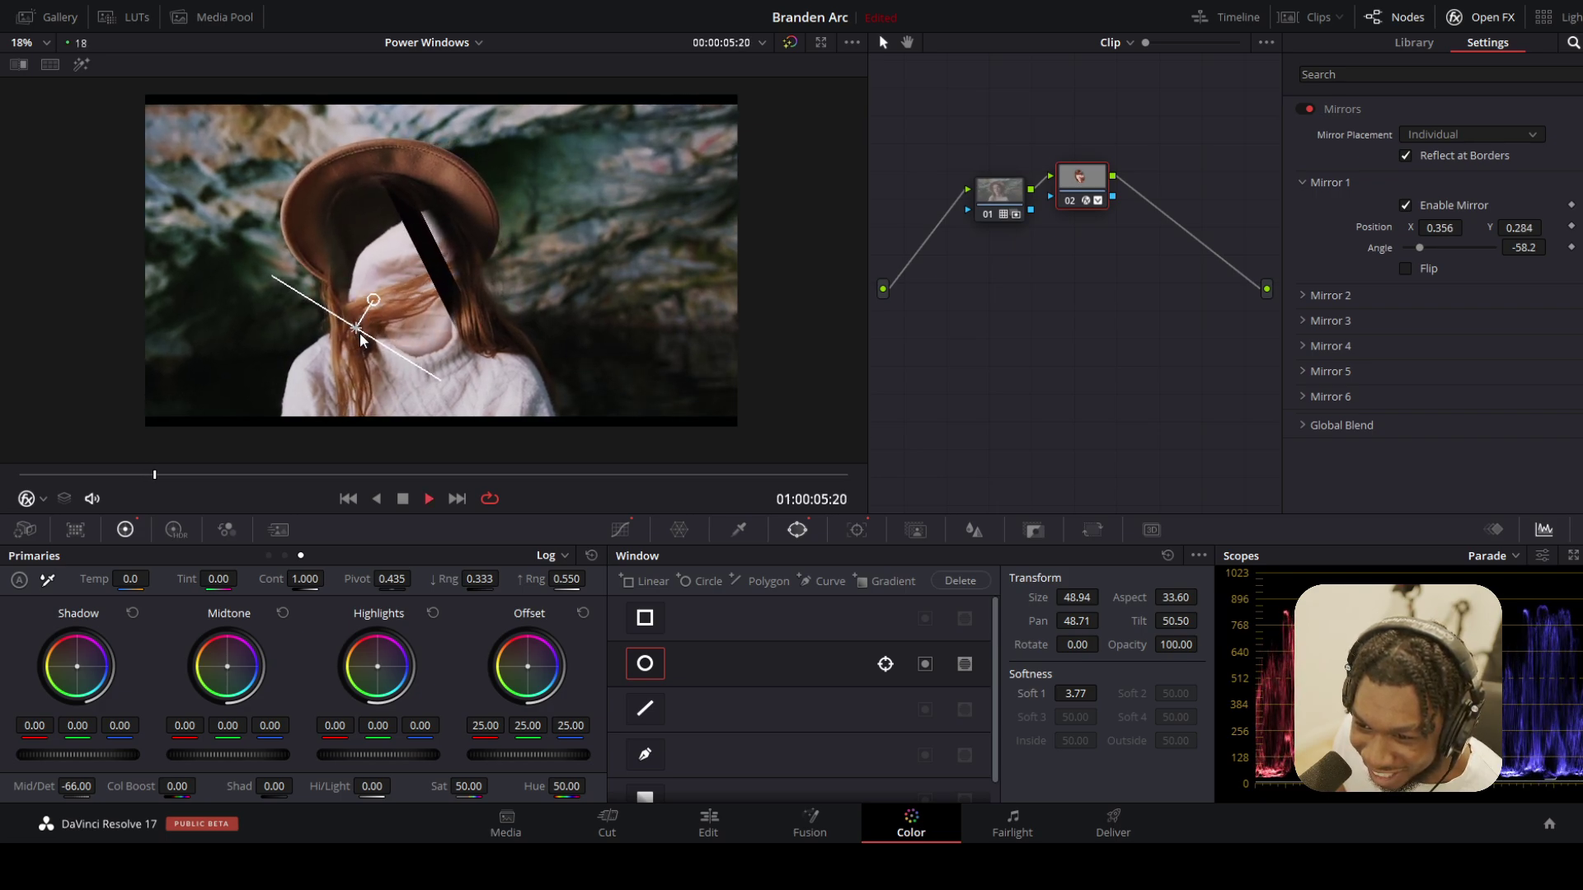
{"action": "key", "text": "space"}
Undo the Mirrors adjustments and the effect itself, and switch off Prism Blur on node 02
{"action": "key", "text": "ctrl+z"}
{"action": "key", "text": "ctrl+z"}
{"action": "key", "text": "ctrl+z"}
{"action": "key", "text": "ctrl+z"}
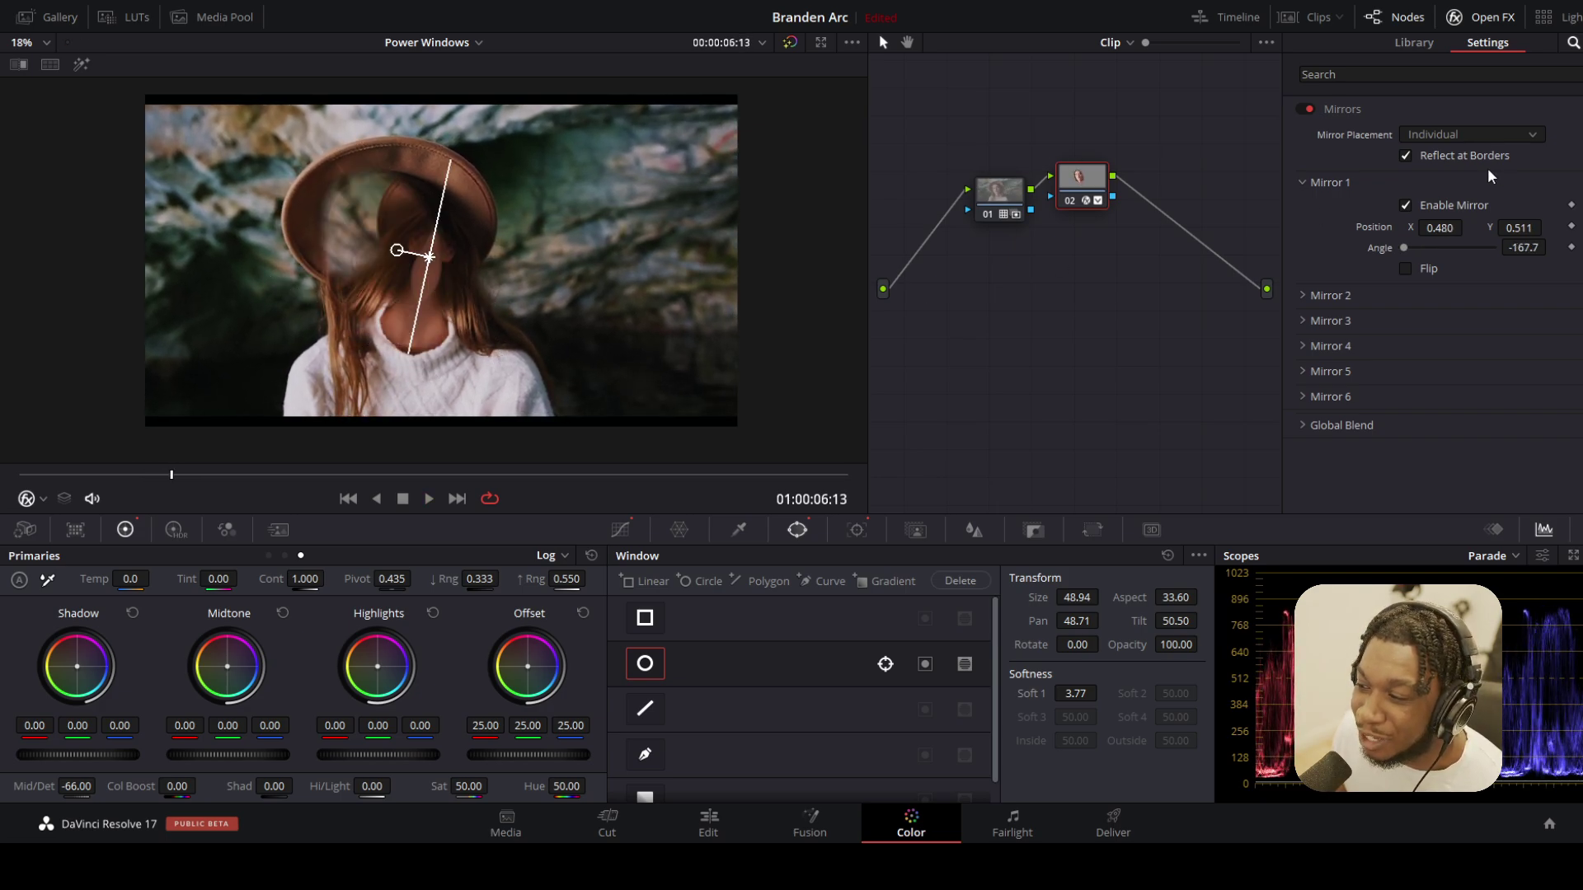
{"action": "key", "text": "ctrl+z"}
{"action": "left_click", "coordinate": [1305, 110]}
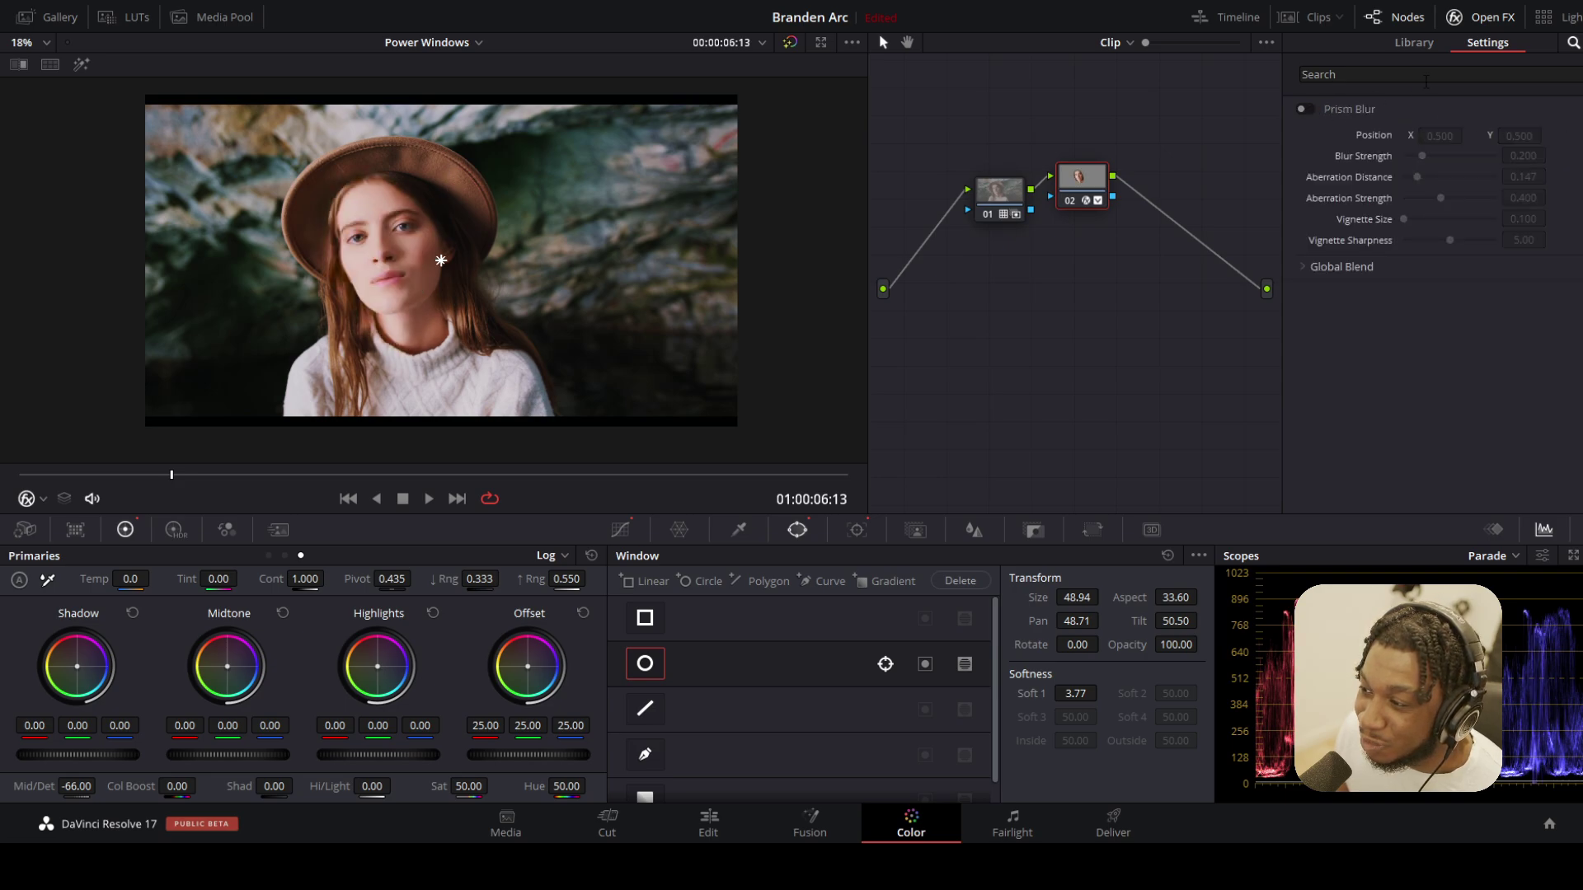
Look through the effects library for another effect to use on the windowed face
{"action": "left_click", "coordinate": [1413, 43]}
{"action": "scroll", "coordinate": [1461, 242], "scroll_direction": "down", "scroll_amount": 2}
{"action": "scroll", "coordinate": [1461, 243], "scroll_direction": "up", "scroll_amount": 5}
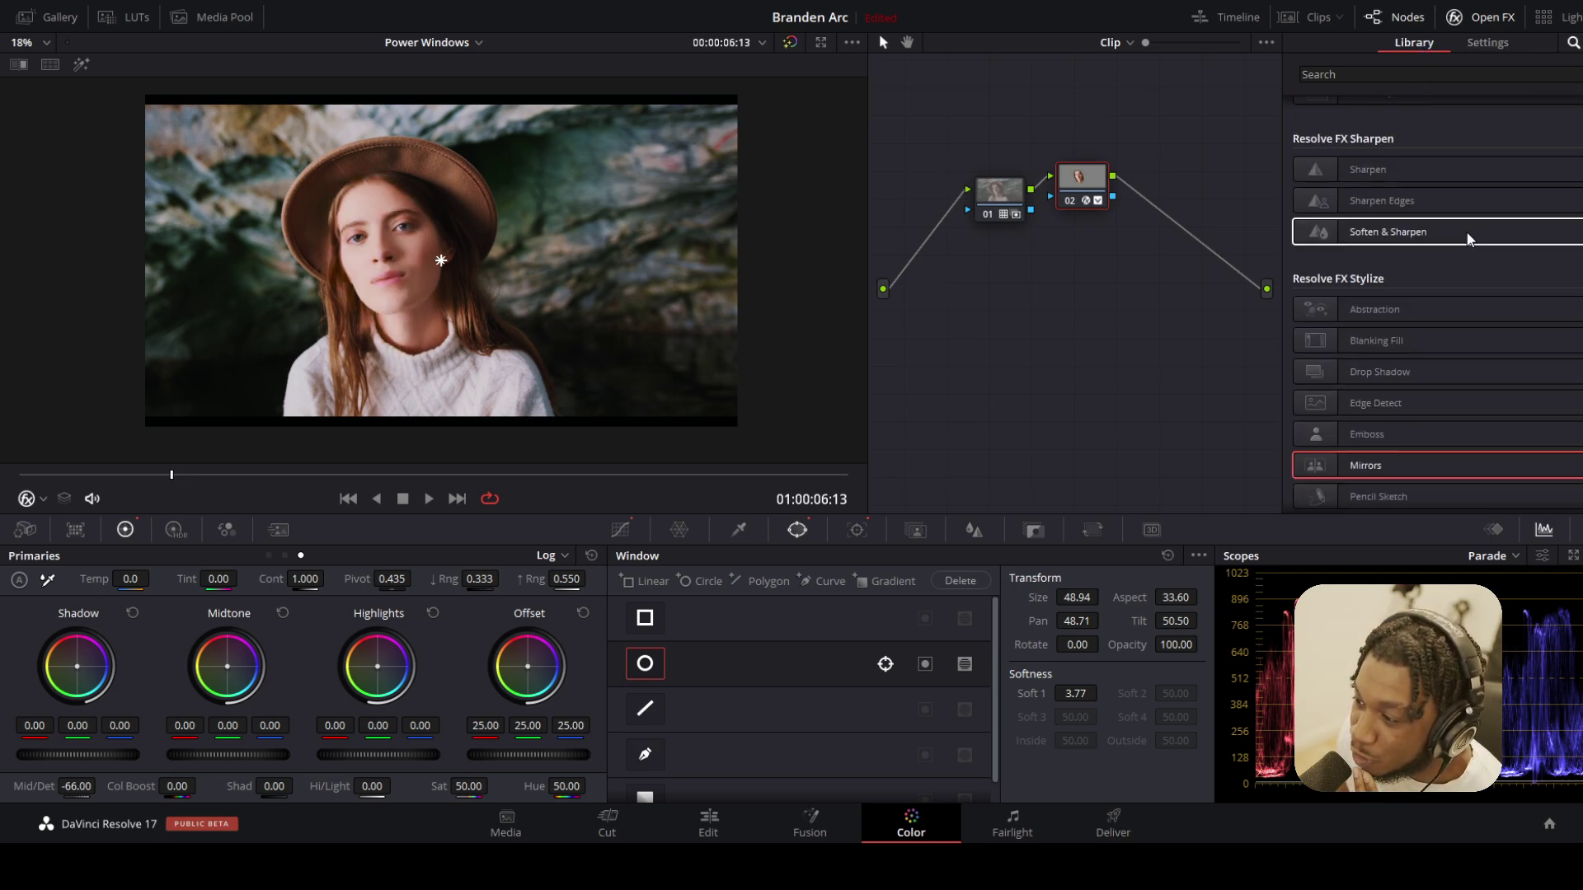
{"action": "scroll", "coordinate": [1462, 223], "scroll_direction": "up", "scroll_amount": 10}
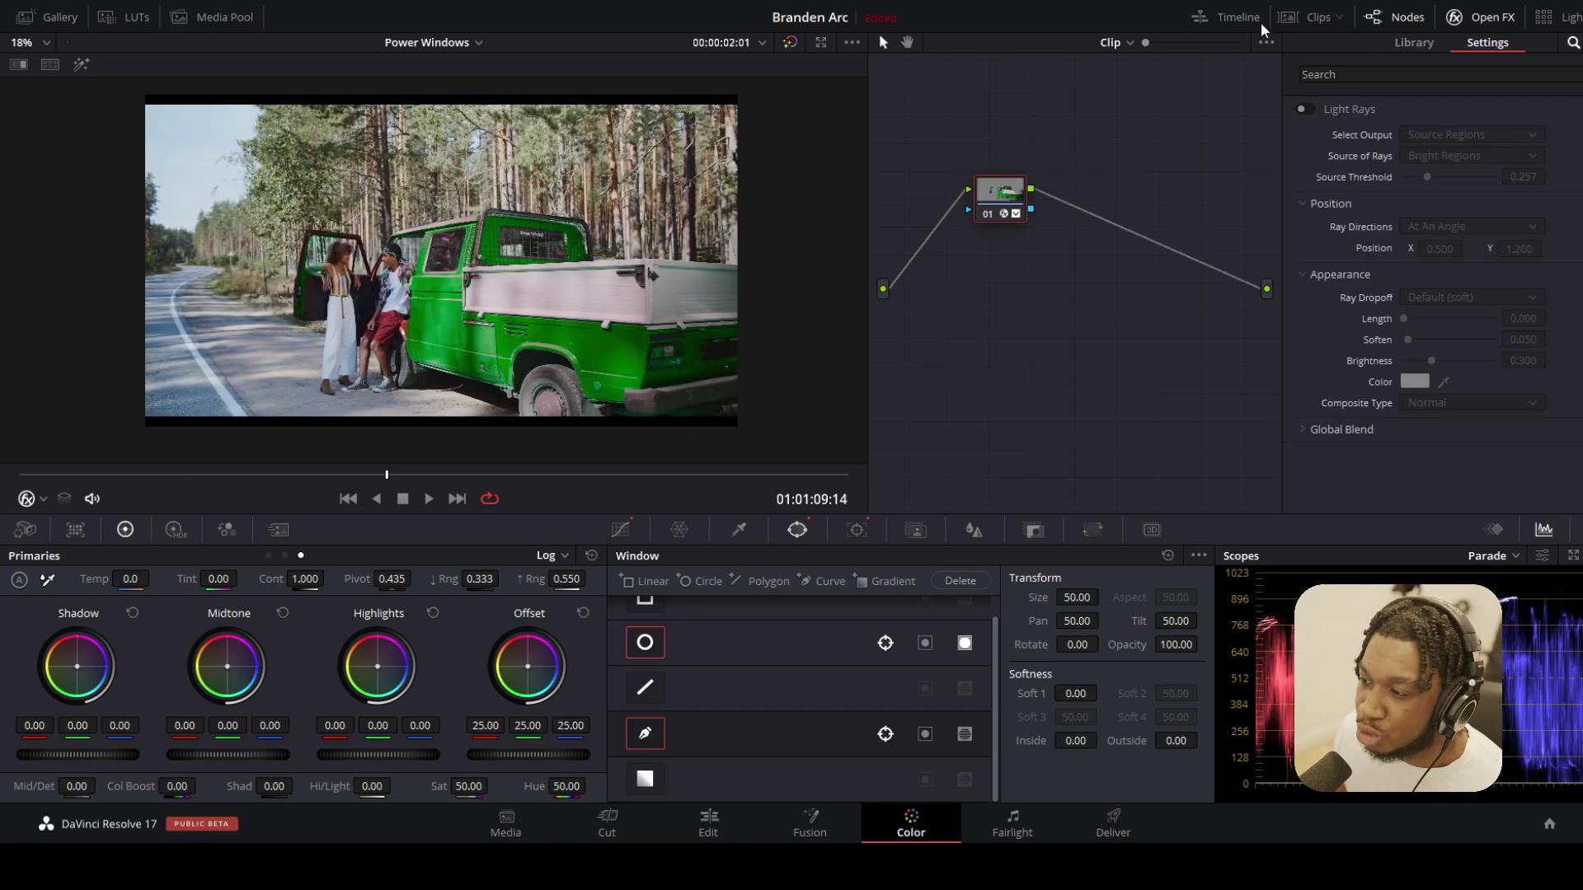
On the clip of the woman sitting on the dunes, go to 00:00:05:20 and add a gradient window to node 01
{"action": "left_click", "coordinate": [1314, 20]}
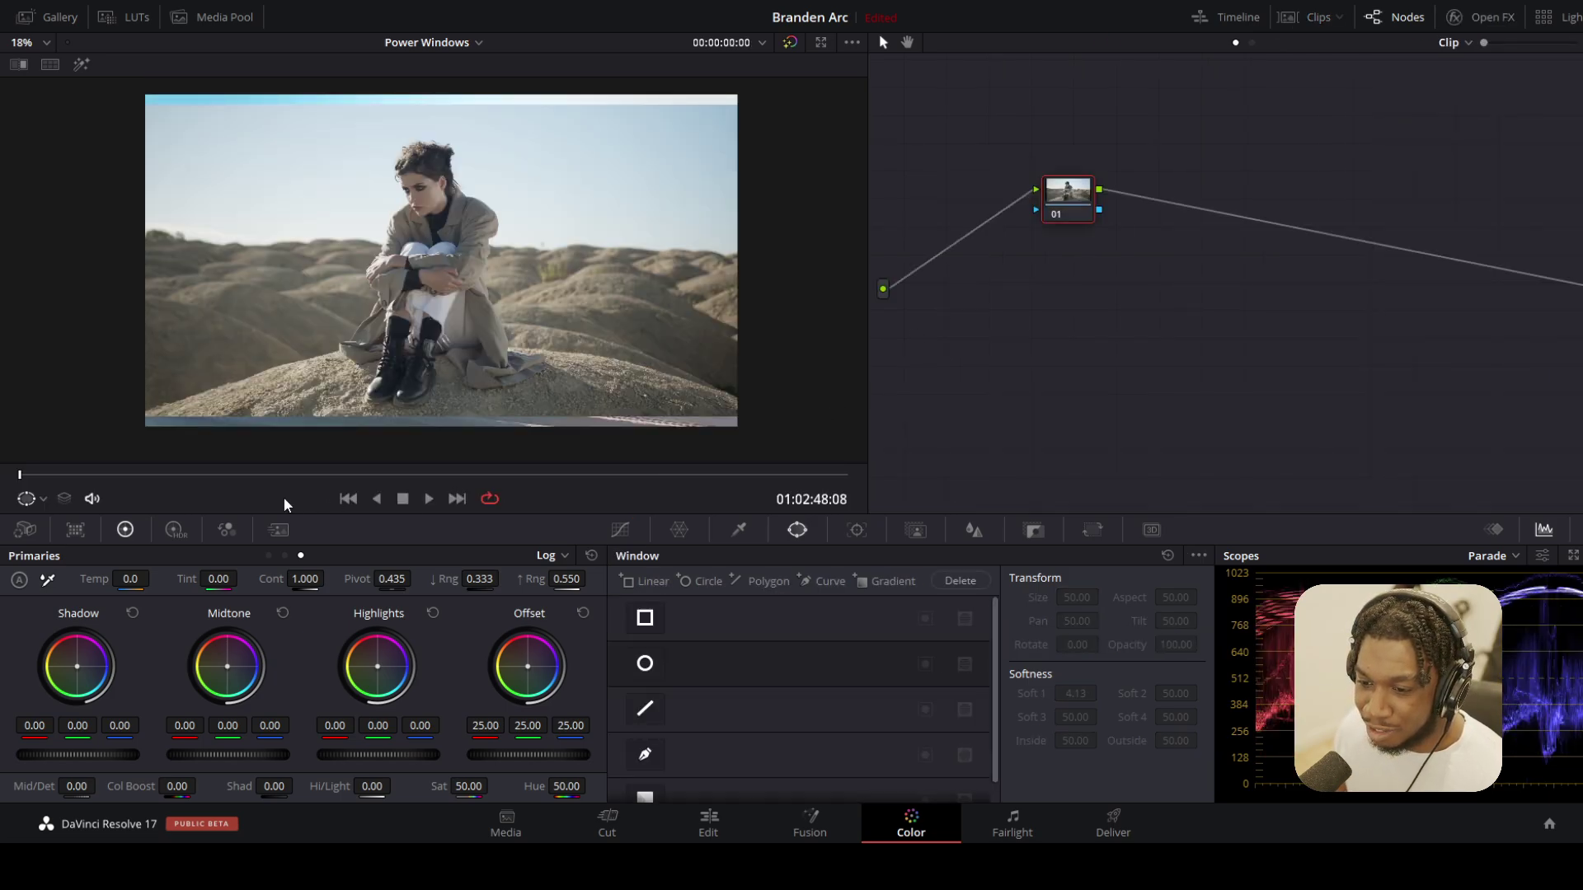
{"action": "left_click_drag", "start_coordinate": [120, 474], "coordinate": [131, 474]}
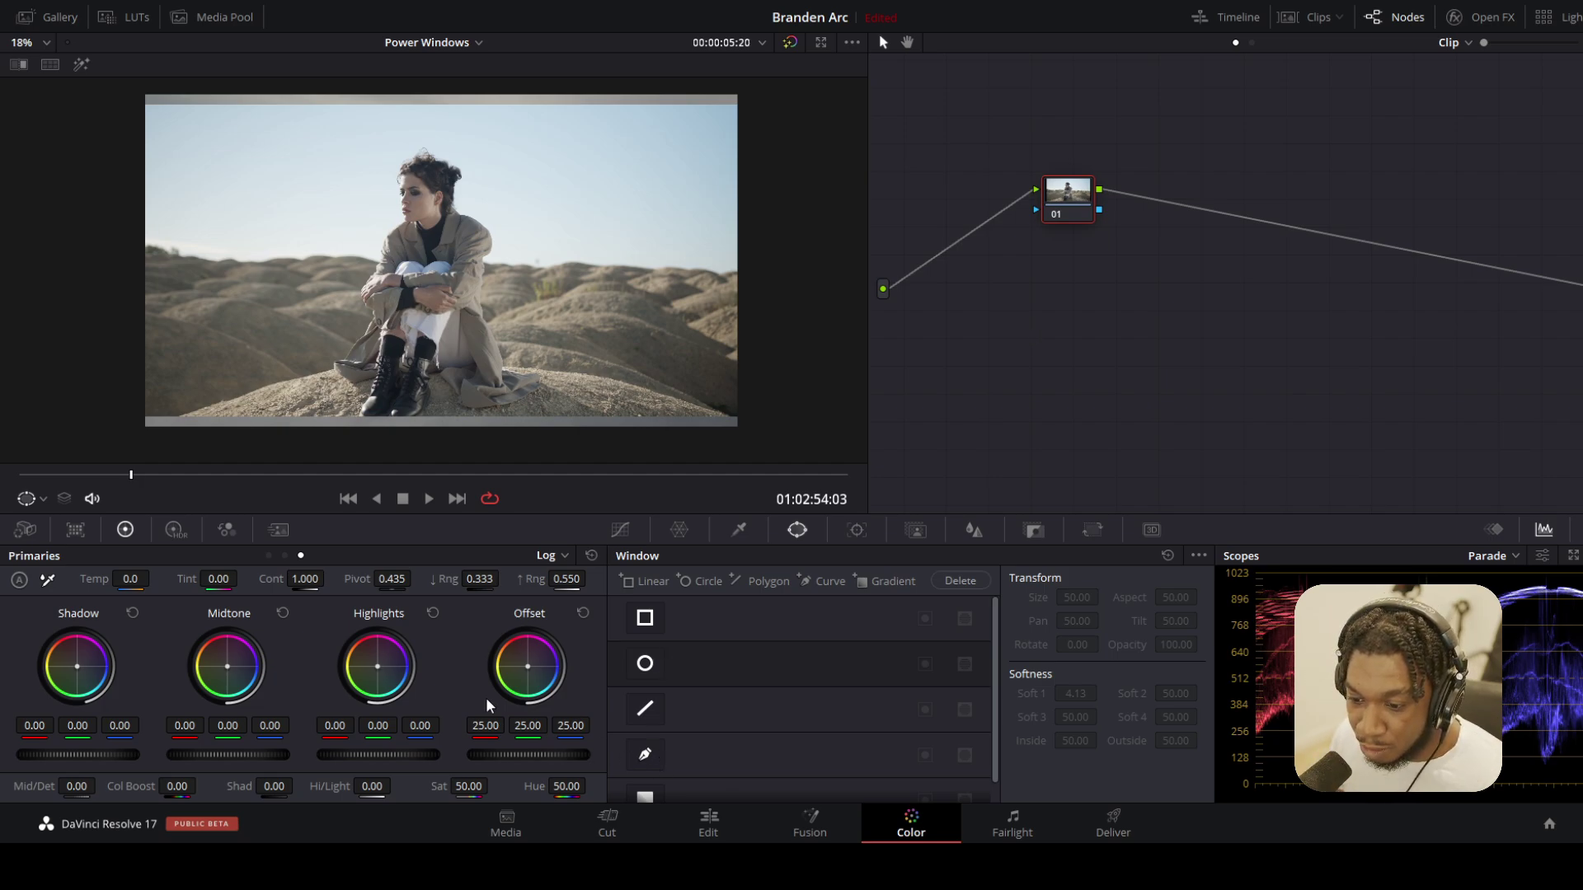
{"action": "scroll", "coordinate": [649, 774], "scroll_direction": "down", "scroll_amount": 1}
{"action": "left_click", "coordinate": [647, 778]}
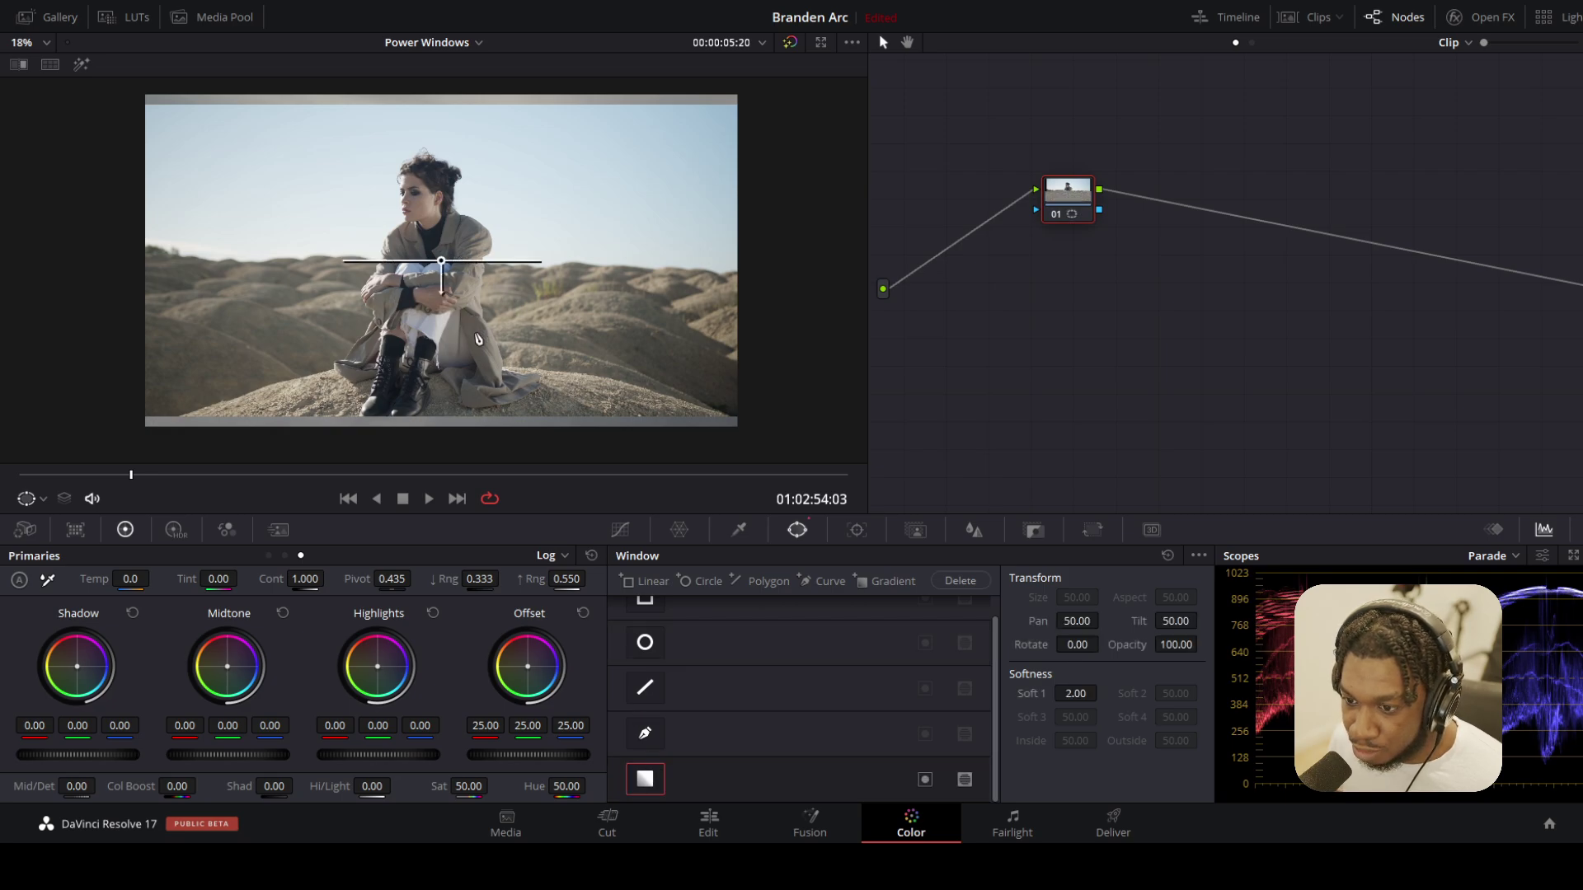
Using the highlight view, shape the gradient window over the sky with softness about 3.68, rotation -4.34, pan 49.74 and tilt 52.13
{"action": "left_click", "coordinate": [87, 60]}
{"action": "left_click_drag", "start_coordinate": [437, 289], "coordinate": [446, 320]}
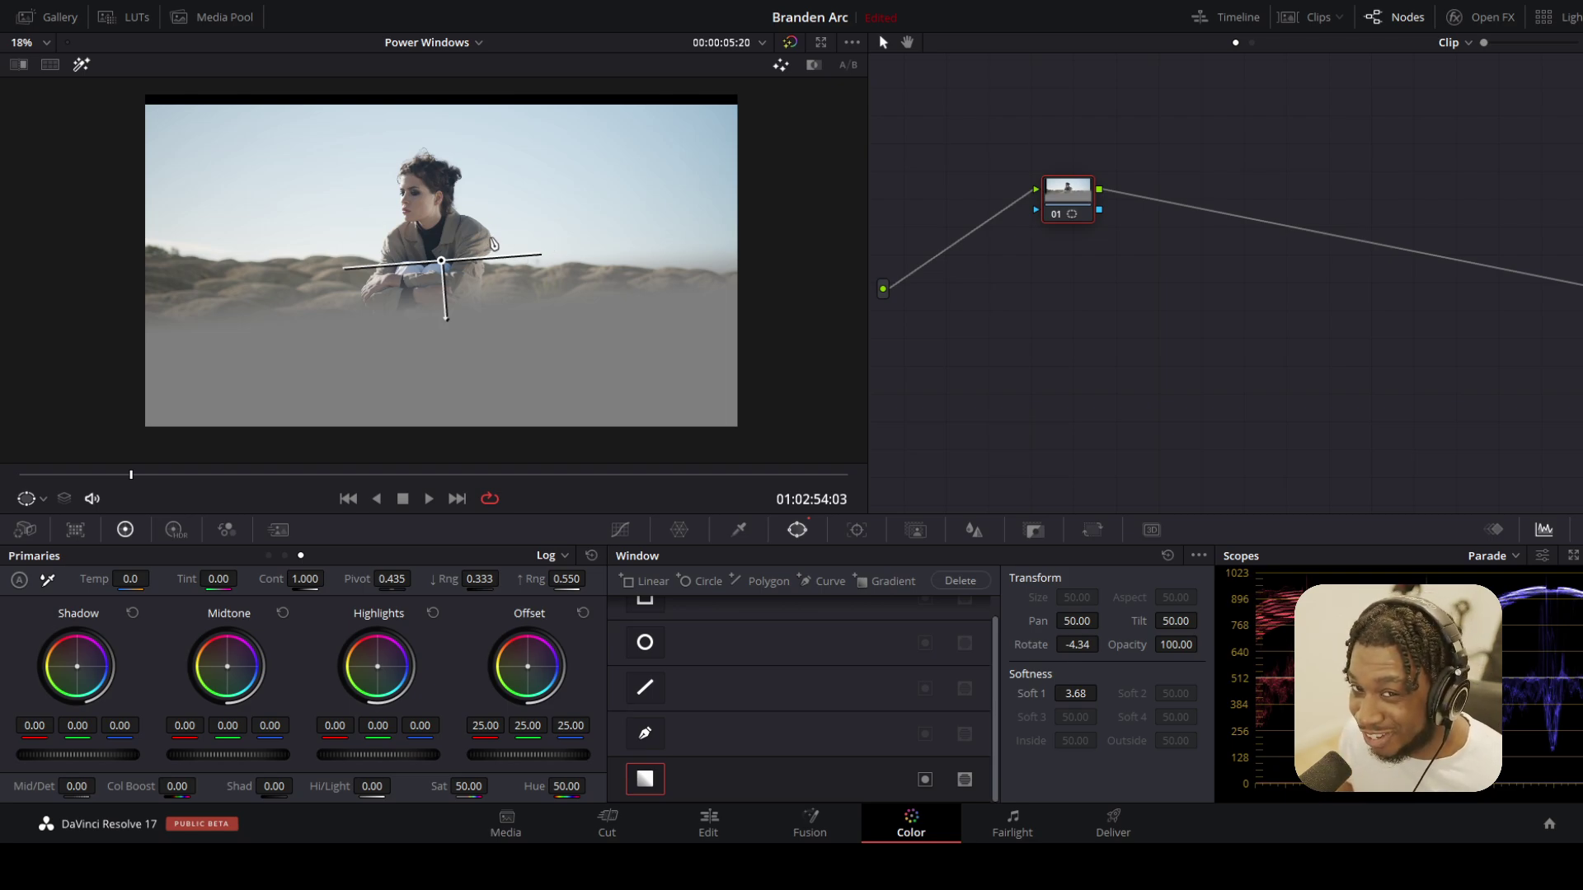
{"action": "left_click_drag", "start_coordinate": [441, 260], "coordinate": [438, 234]}
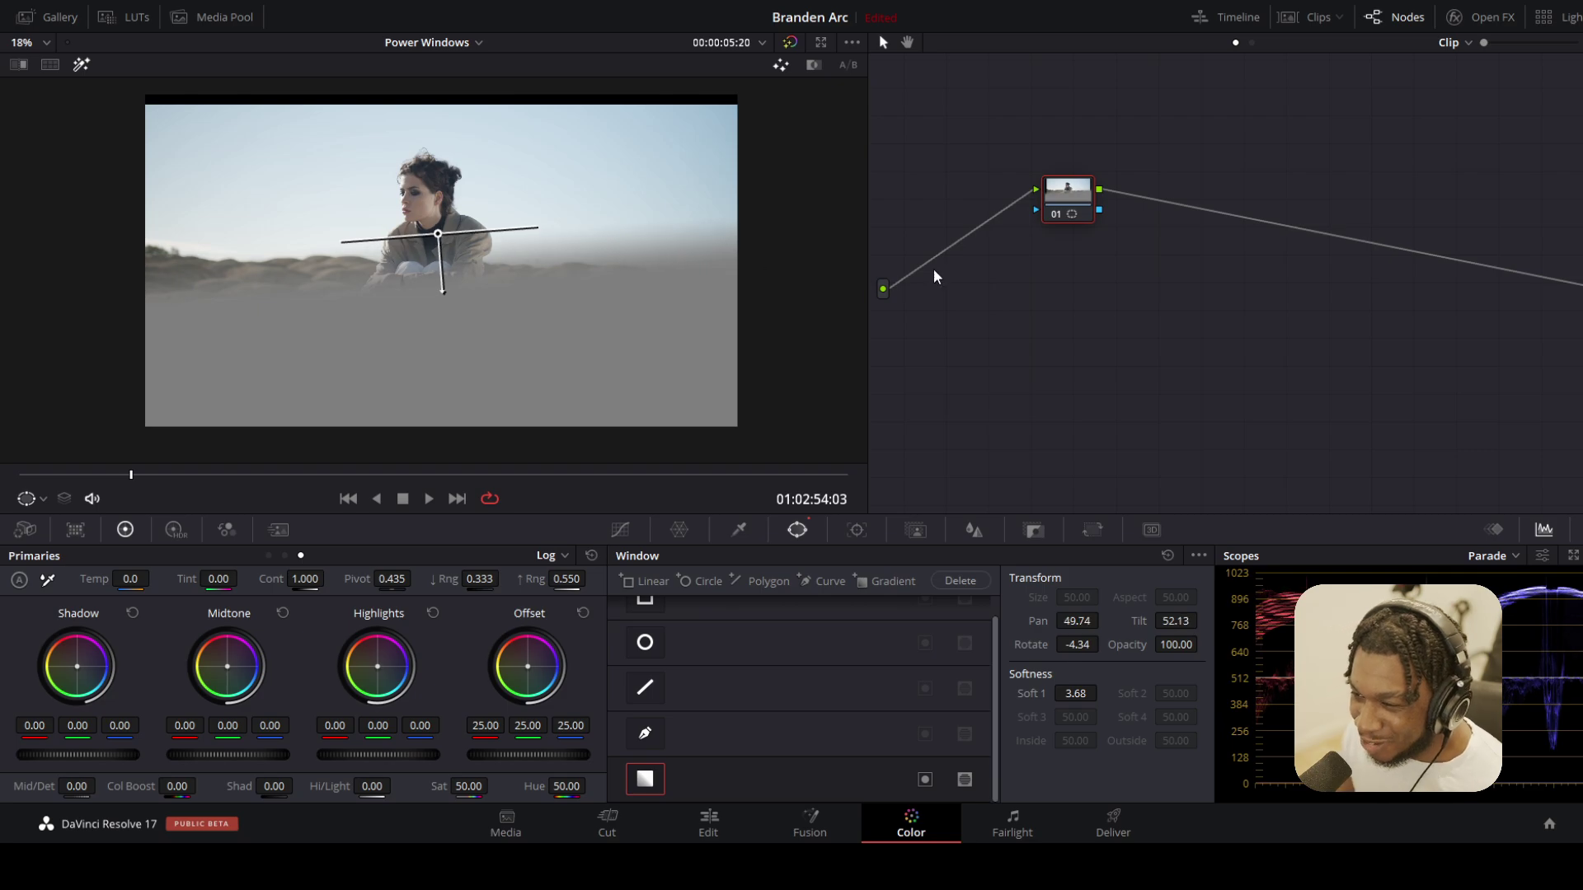
{"action": "left_click", "coordinate": [81, 65]}
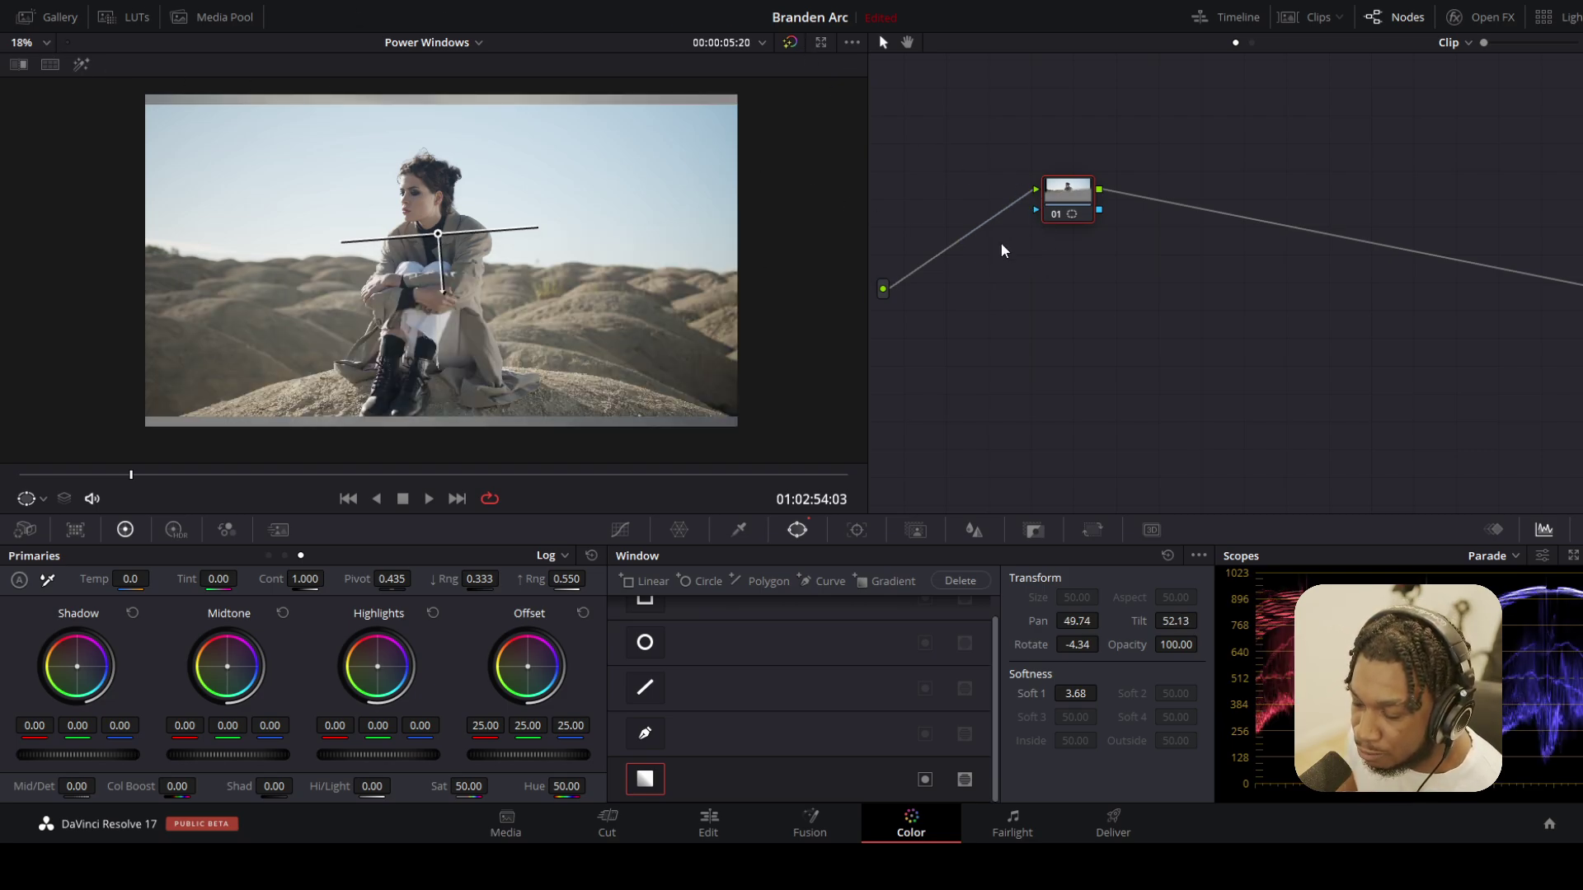
Add an alpha output to the node graph and connect node 01's alpha output to it
{"action": "left_click_drag", "start_coordinate": [1063, 194], "coordinate": [1020, 185]}
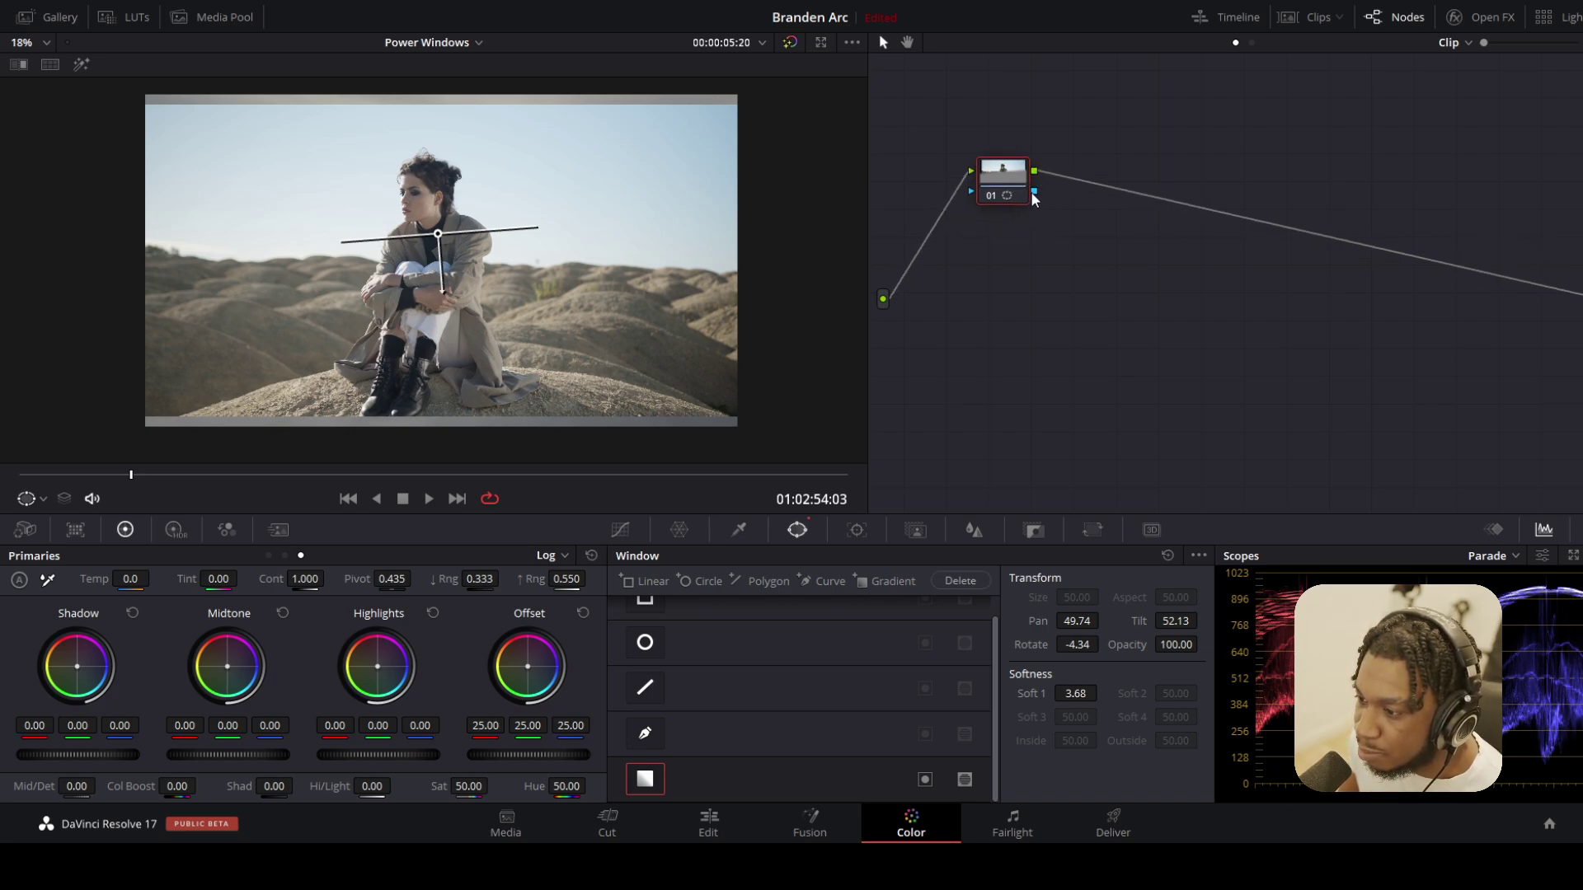
{"action": "left_click_drag", "start_coordinate": [1033, 192], "coordinate": [1577, 311]}
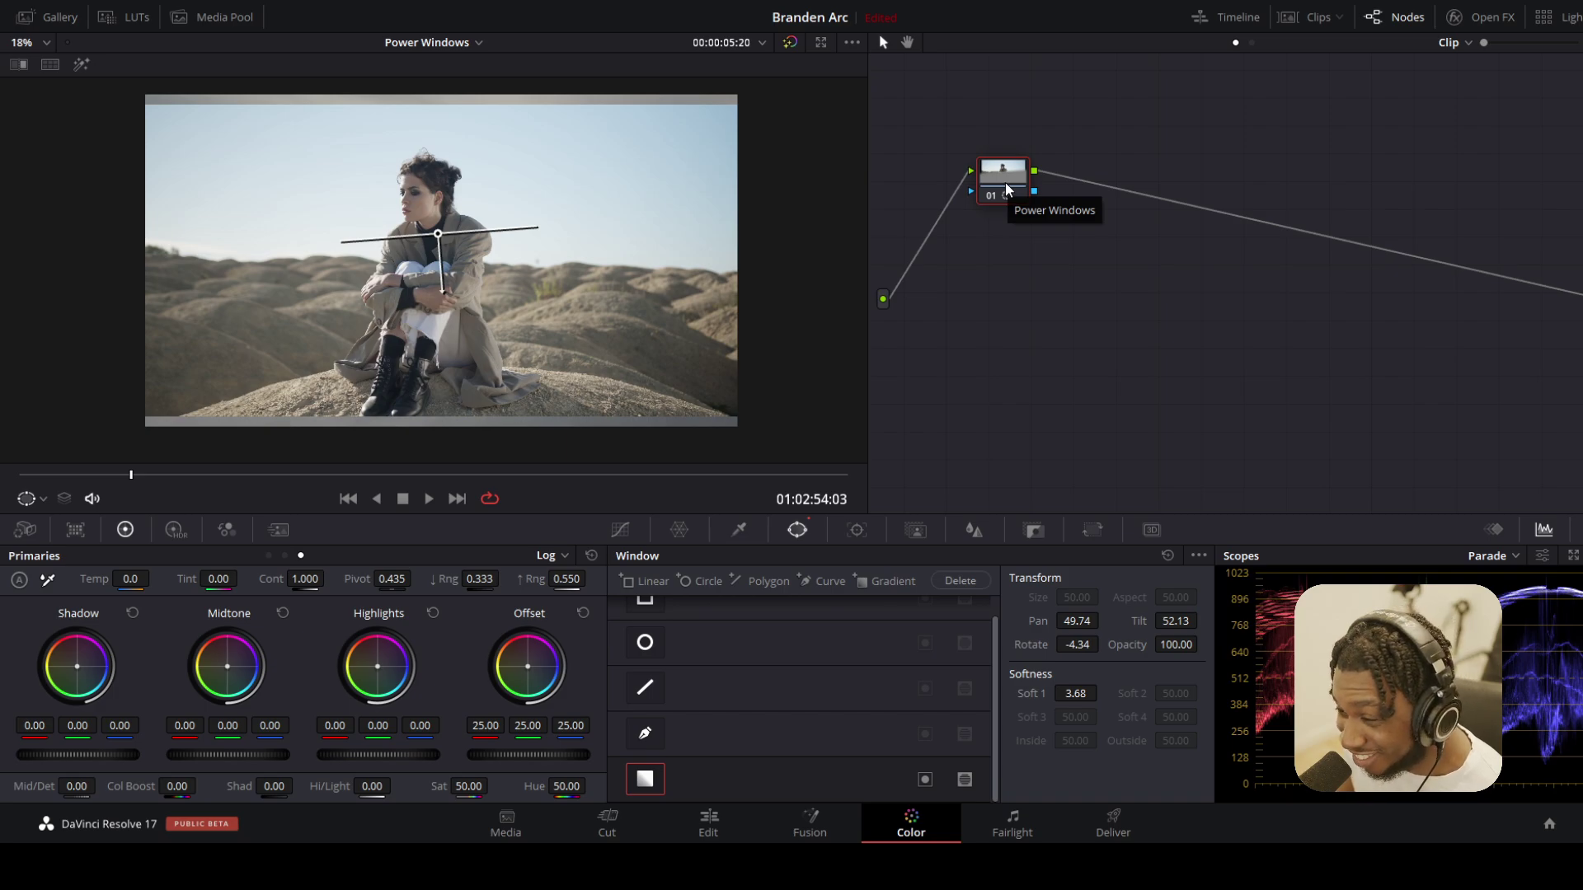
{"action": "right_click", "coordinate": [1028, 290]}
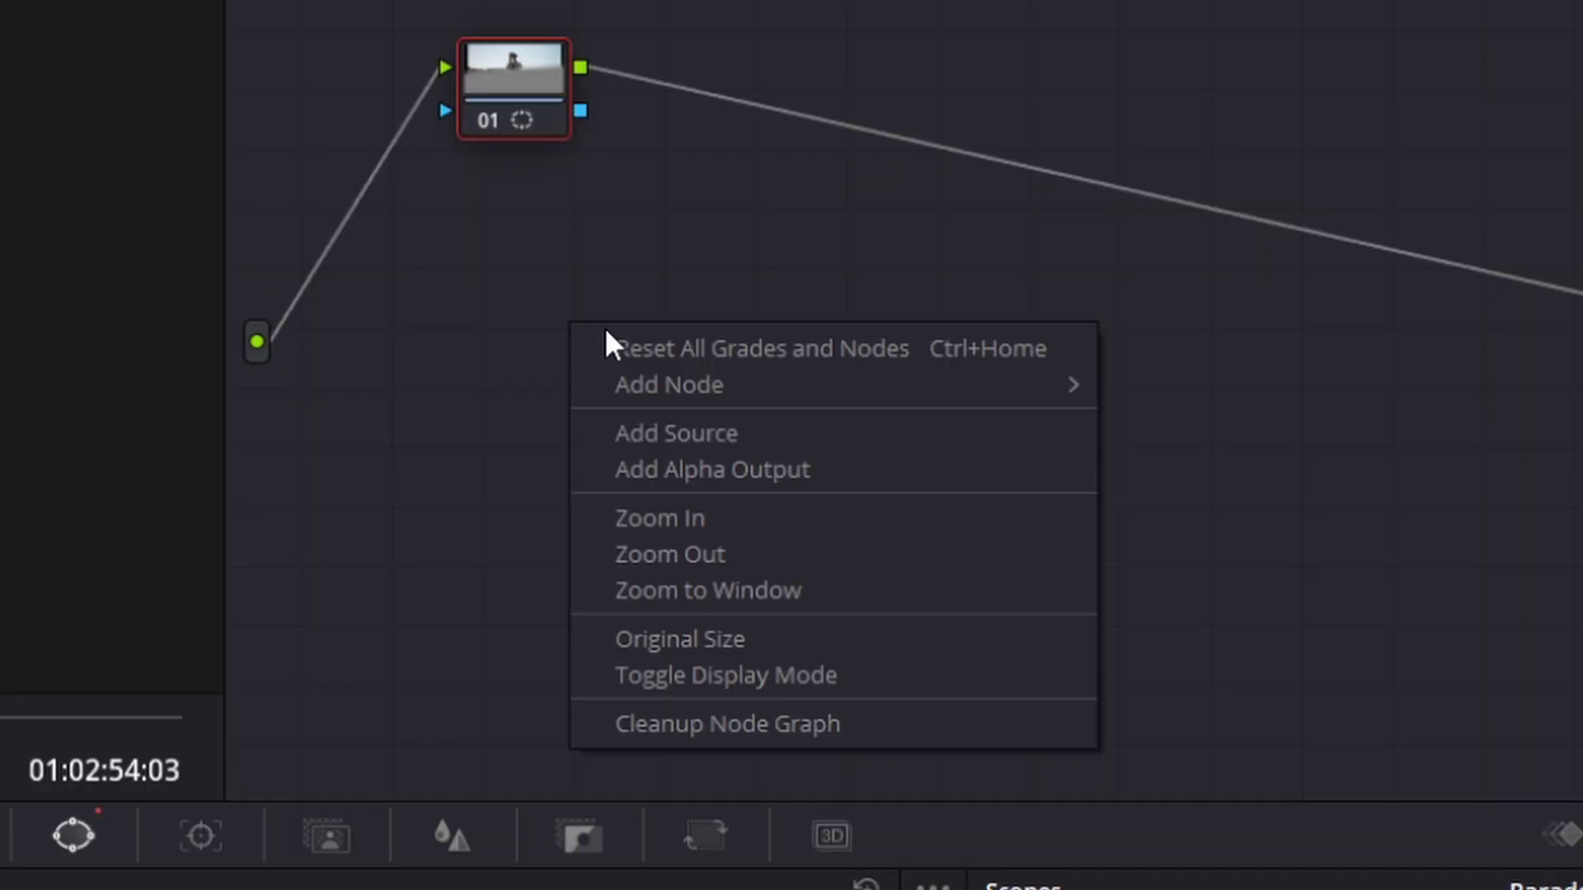
{"action": "left_click", "coordinate": [724, 483]}
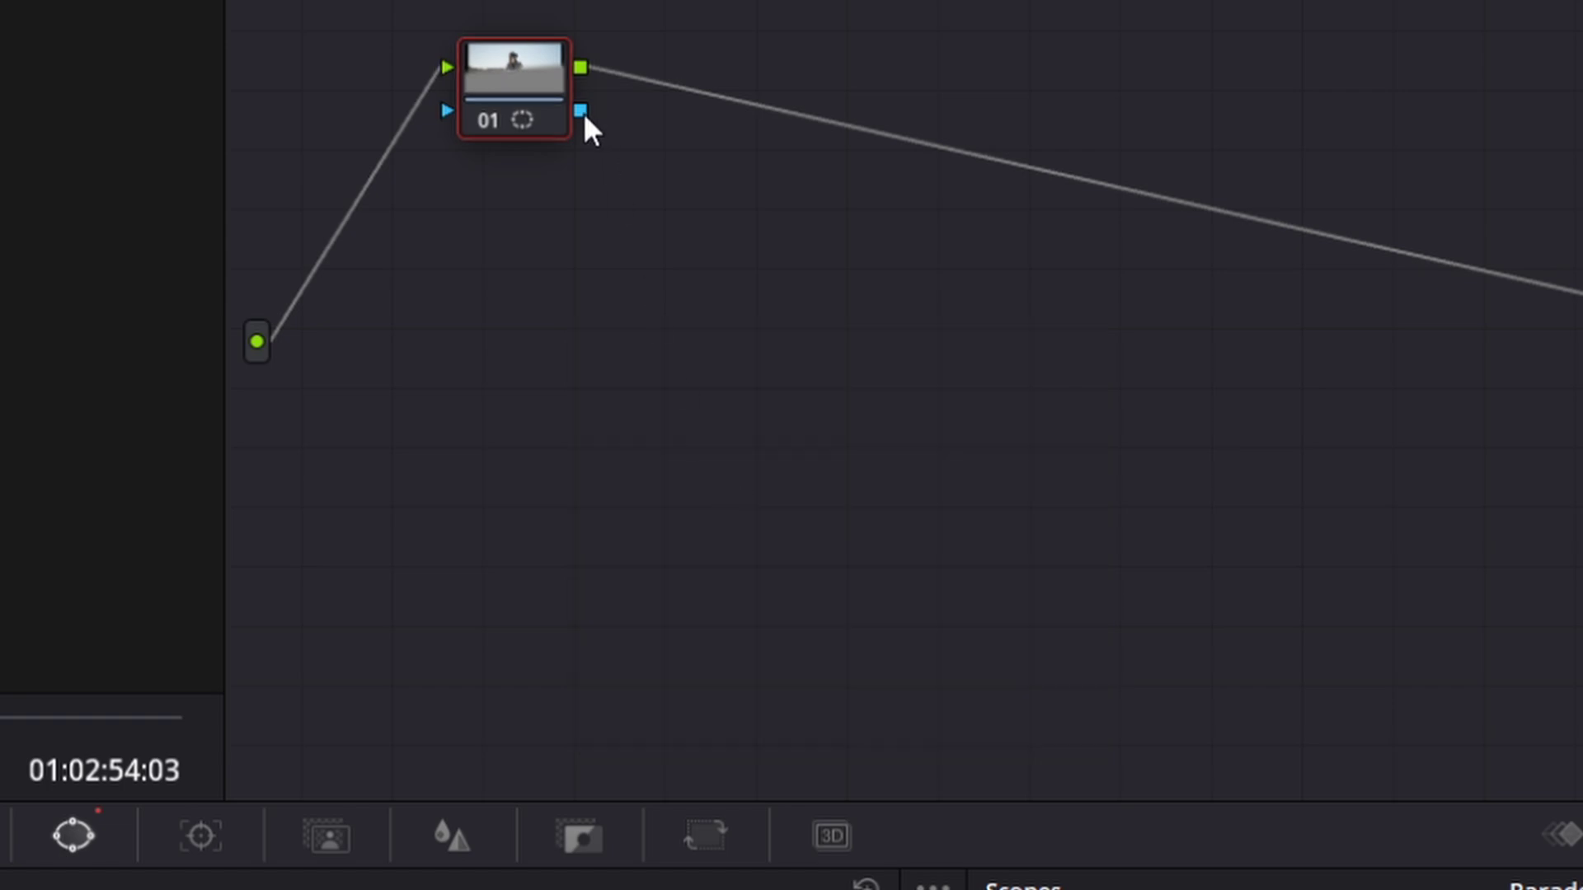
{"action": "left_click_drag", "start_coordinate": [580, 110], "coordinate": [1582, 356]}
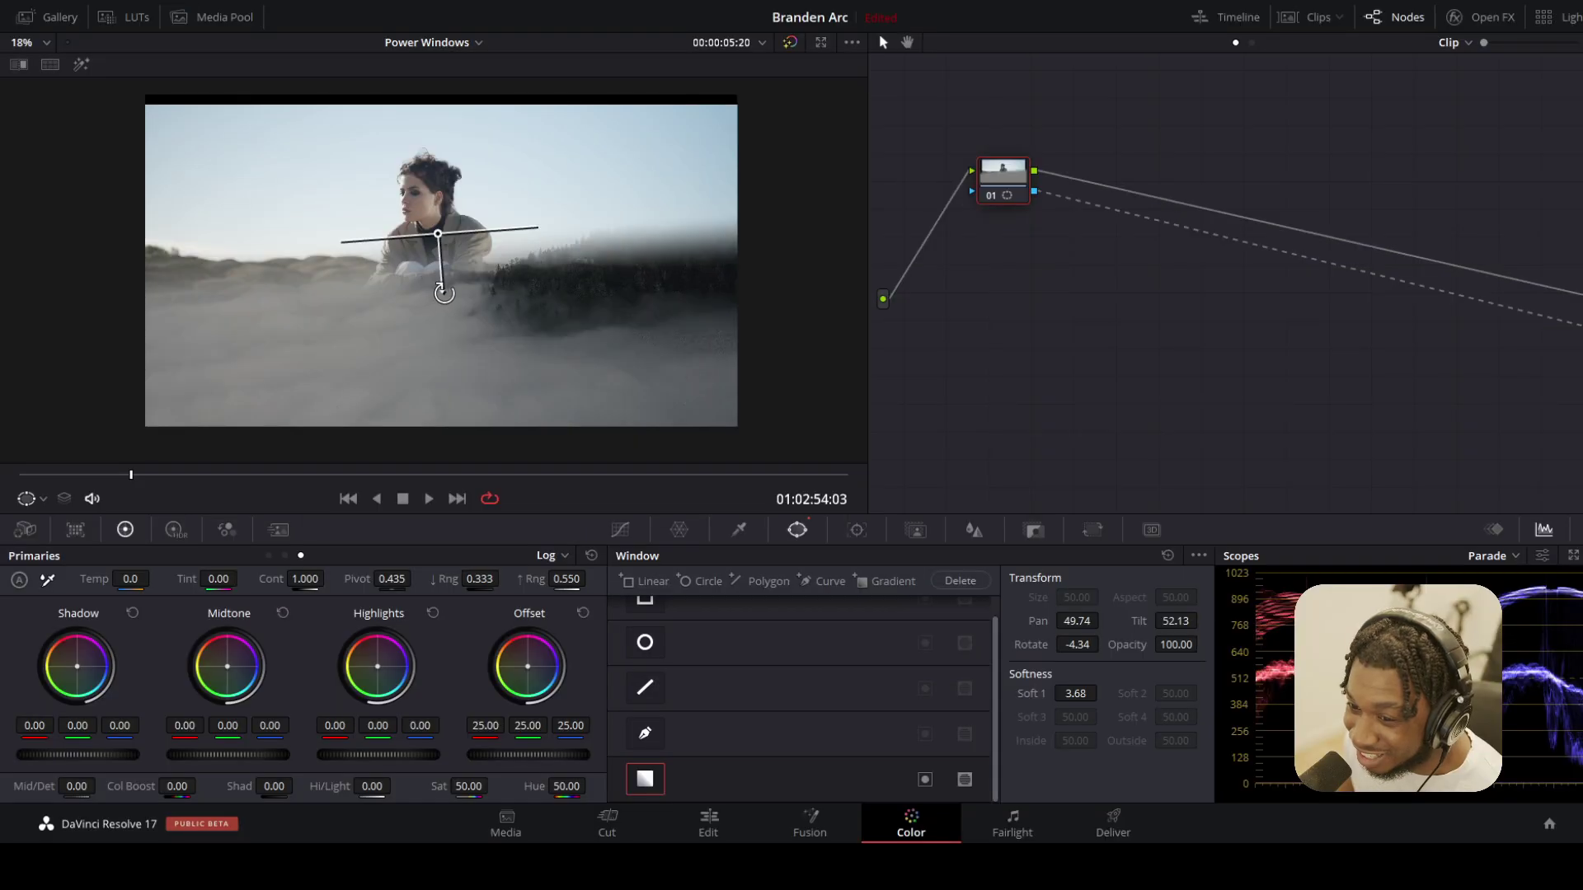
Set the gradient window to softness about 5.09 and rotation -0.62, and move the playhead to 01:02:54:14 on the Edit page before returning to Color
{"action": "left_click_drag", "start_coordinate": [442, 291], "coordinate": [439, 314]}
{"action": "left_click", "coordinate": [698, 819]}
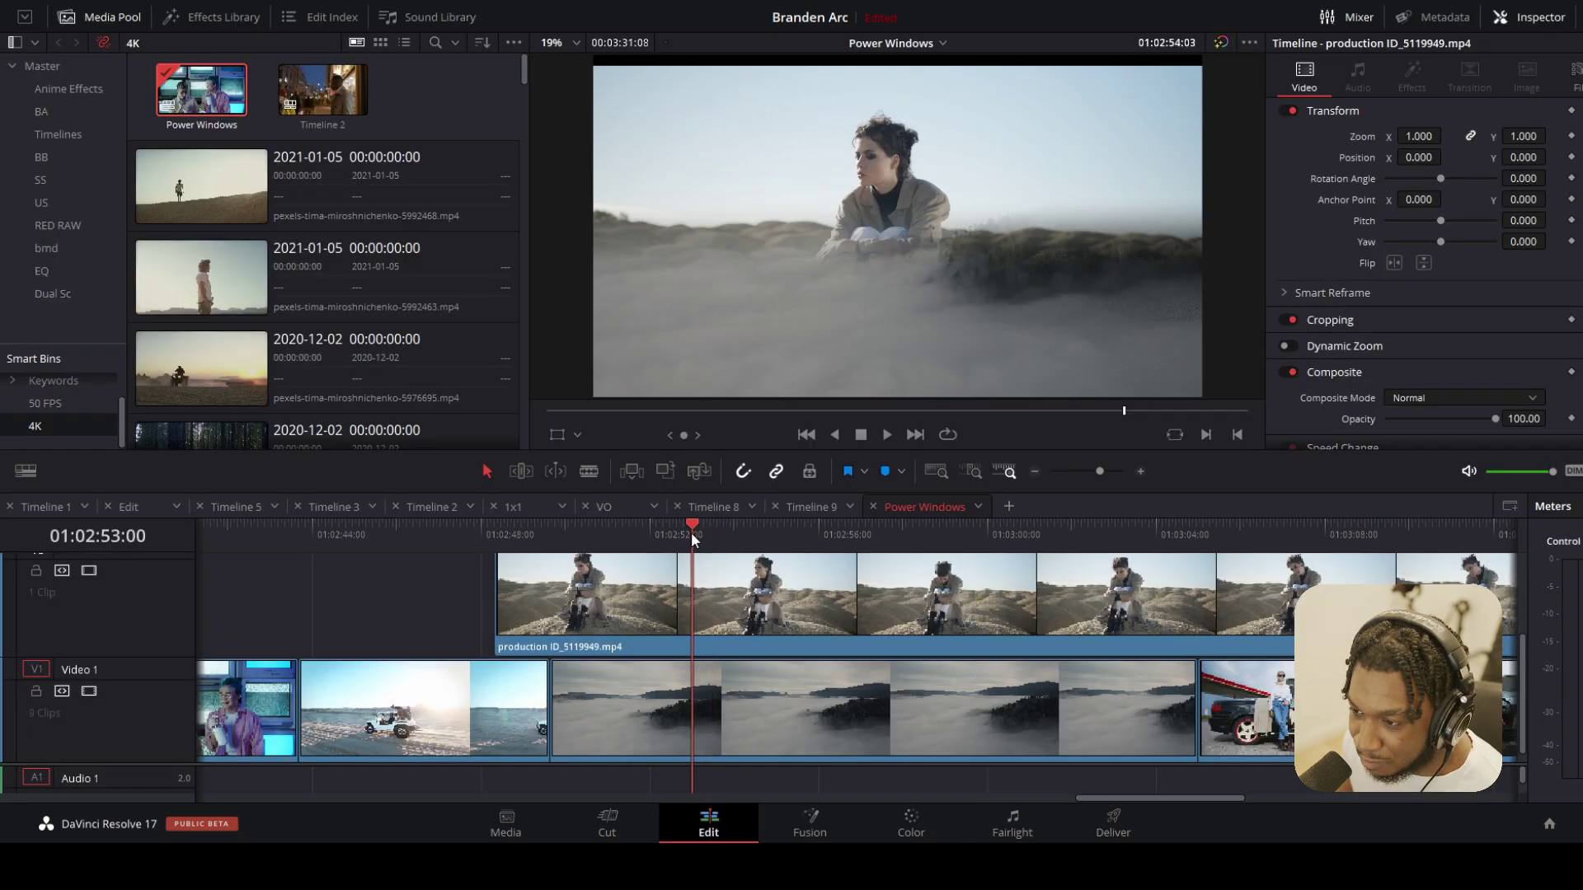
{"action": "mouse_move", "coordinate": [691, 532]}
{"action": "left_mouse_down"}
{"action": "mouse_move", "coordinate": [742, 548]}
{"action": "mouse_move", "coordinate": [702, 537]}
{"action": "left_mouse_up"}
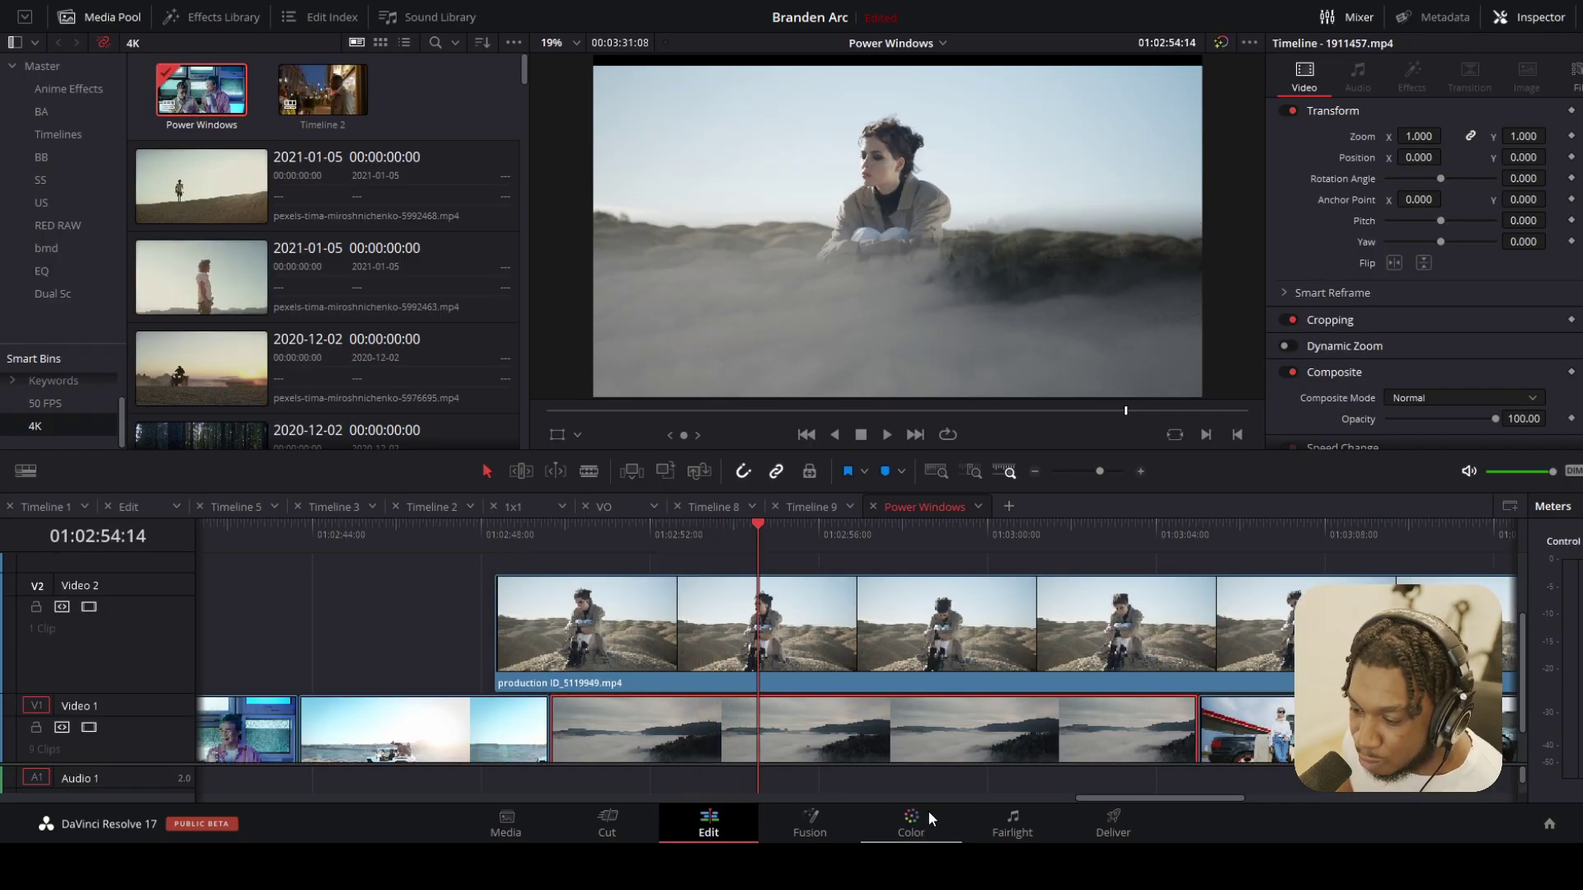
{"action": "left_click", "coordinate": [929, 817]}
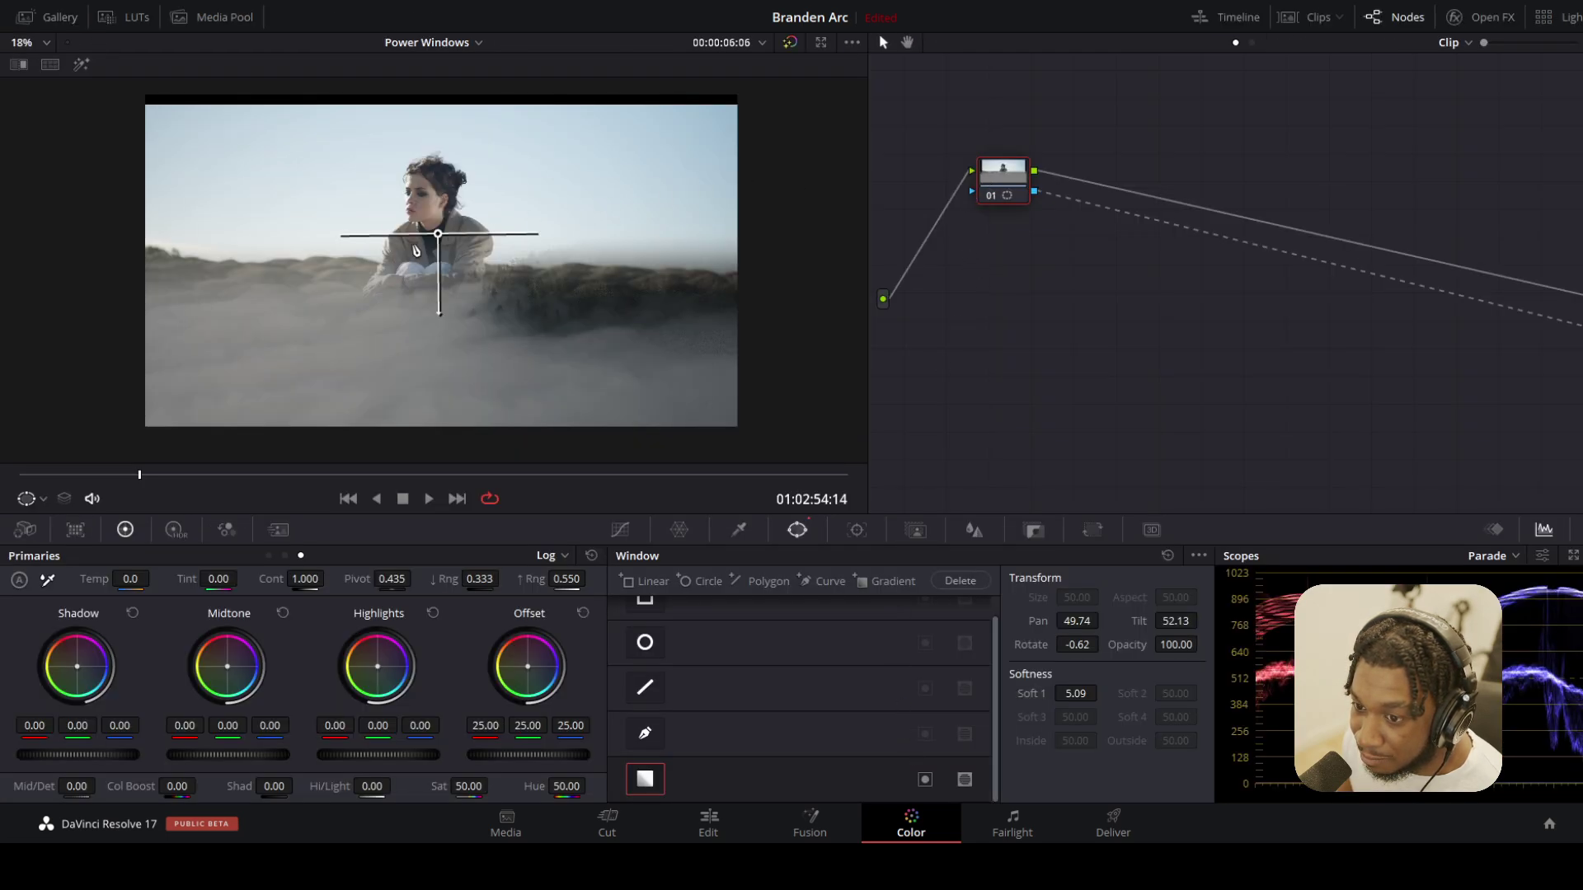
Move the gradient window to about pan 49.47 and tilt 50.40, and play the composite to 00:00:08:02
{"action": "left_click_drag", "start_coordinate": [439, 237], "coordinate": [437, 259]}
{"action": "left_click_drag", "start_coordinate": [810, 277], "coordinate": [845, 281]}
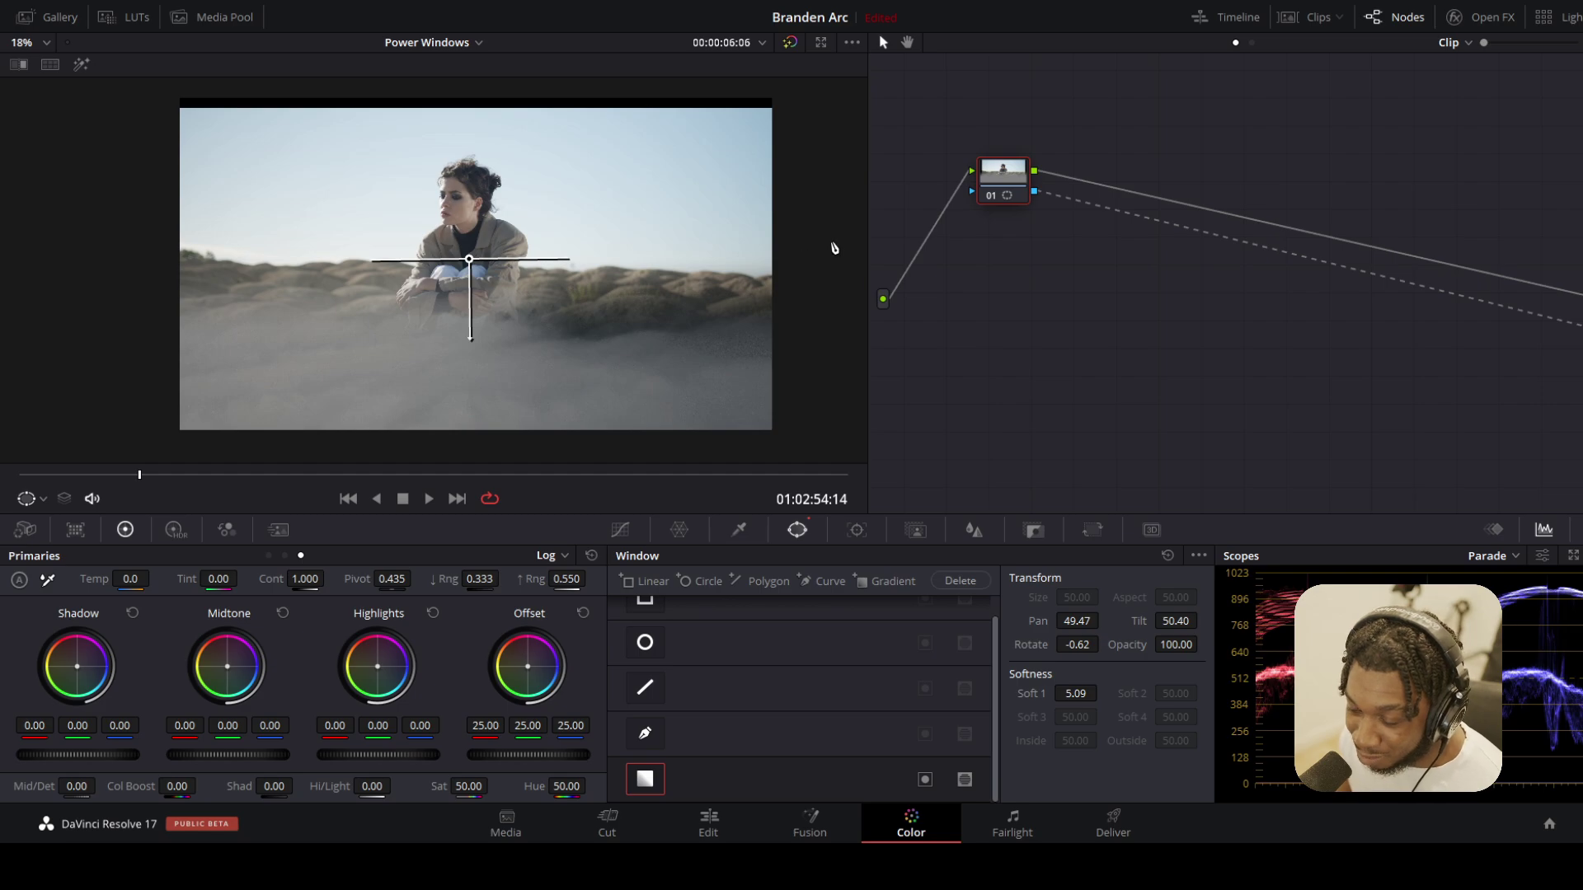
{"action": "key", "text": "space"}
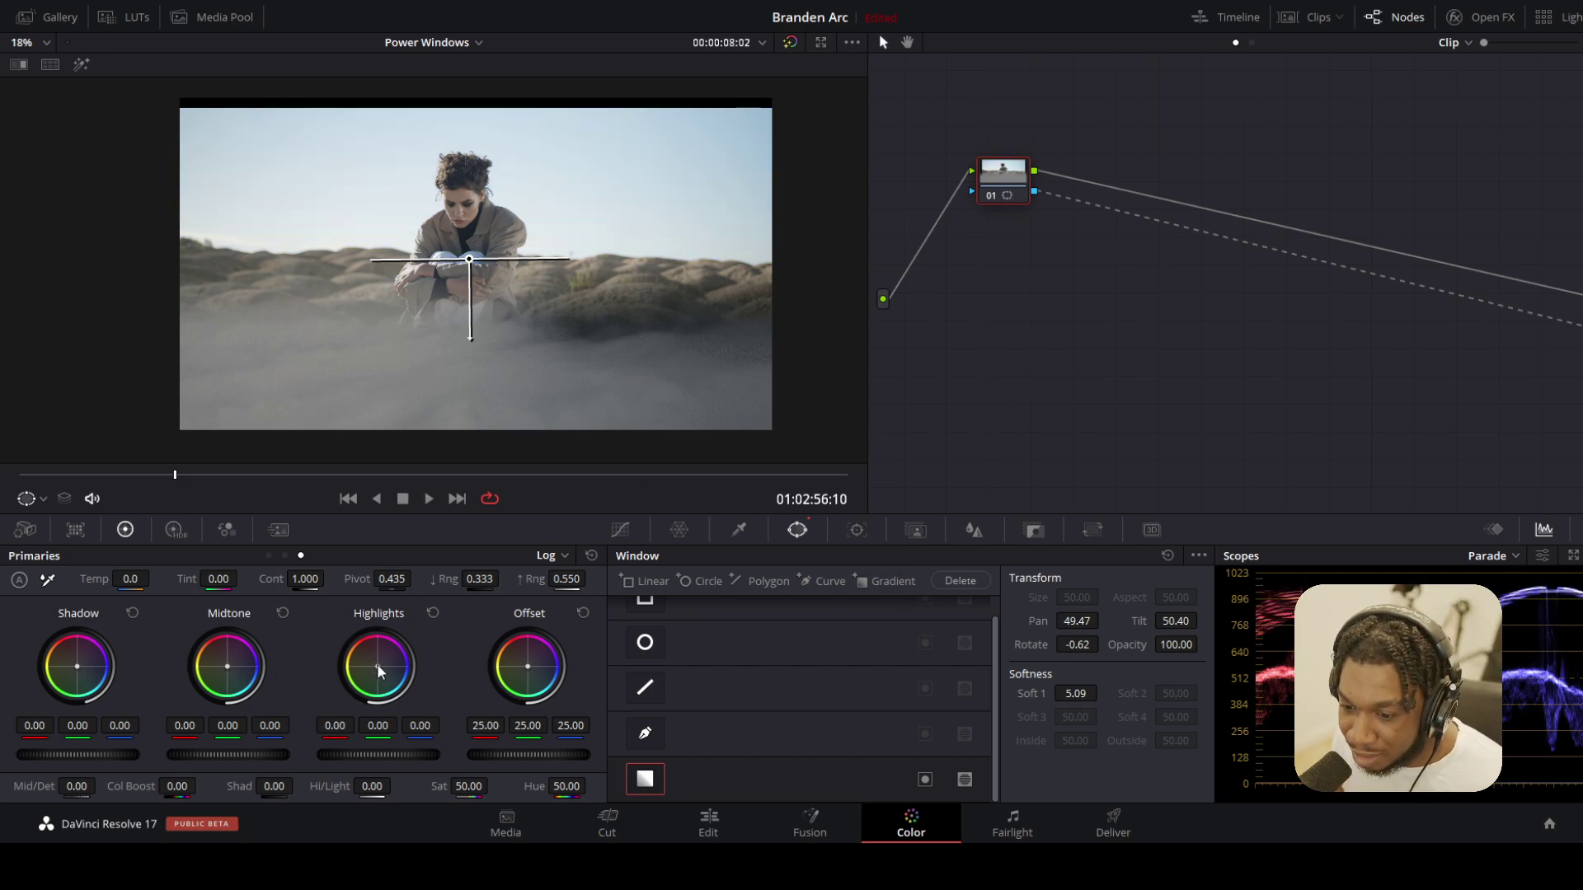
Try tinting the sky blue with Highlights at about -0.63, 0.09, 0.96, and undo it
{"action": "left_click_drag", "start_coordinate": [379, 672], "coordinate": [398, 682]}
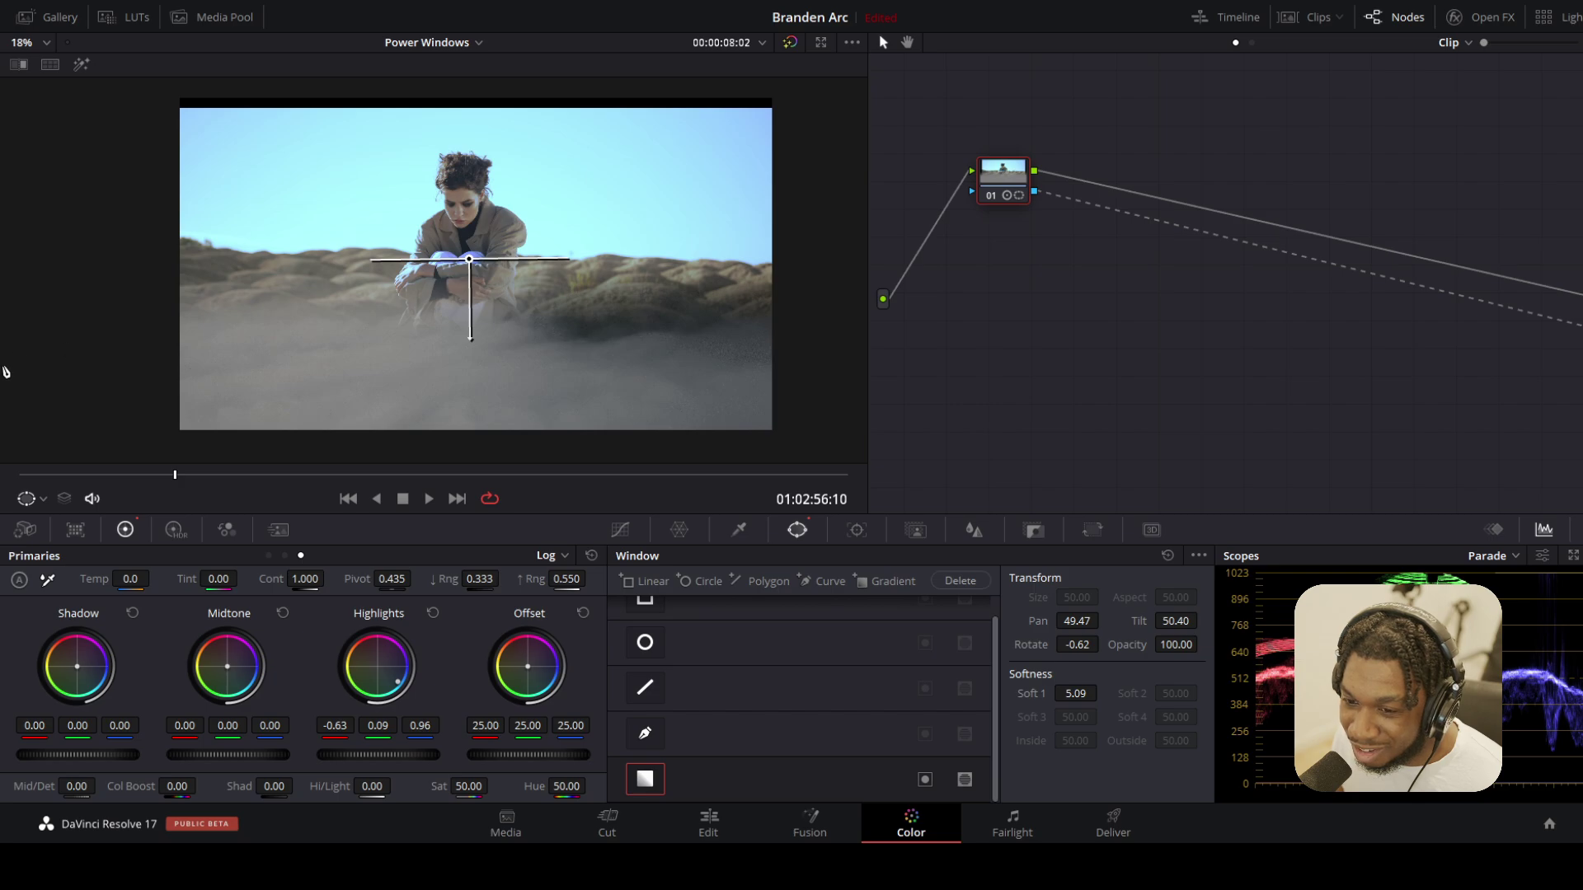
{"action": "left_click", "coordinate": [43, 499]}
{"action": "left_click", "coordinate": [67, 570]}
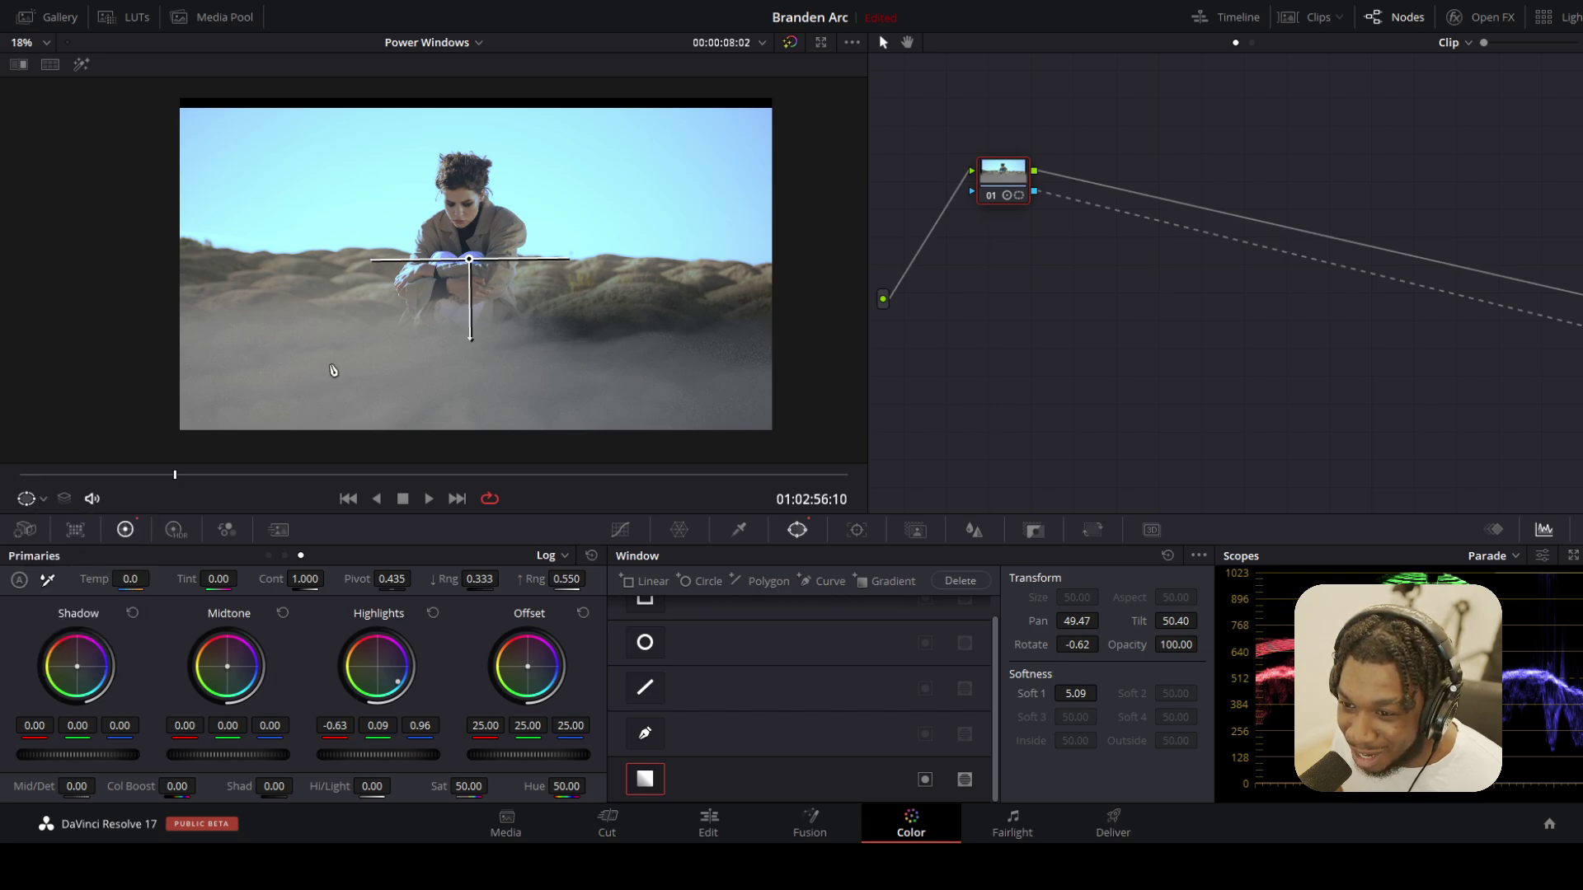
{"action": "key", "text": "ctrl+z"}
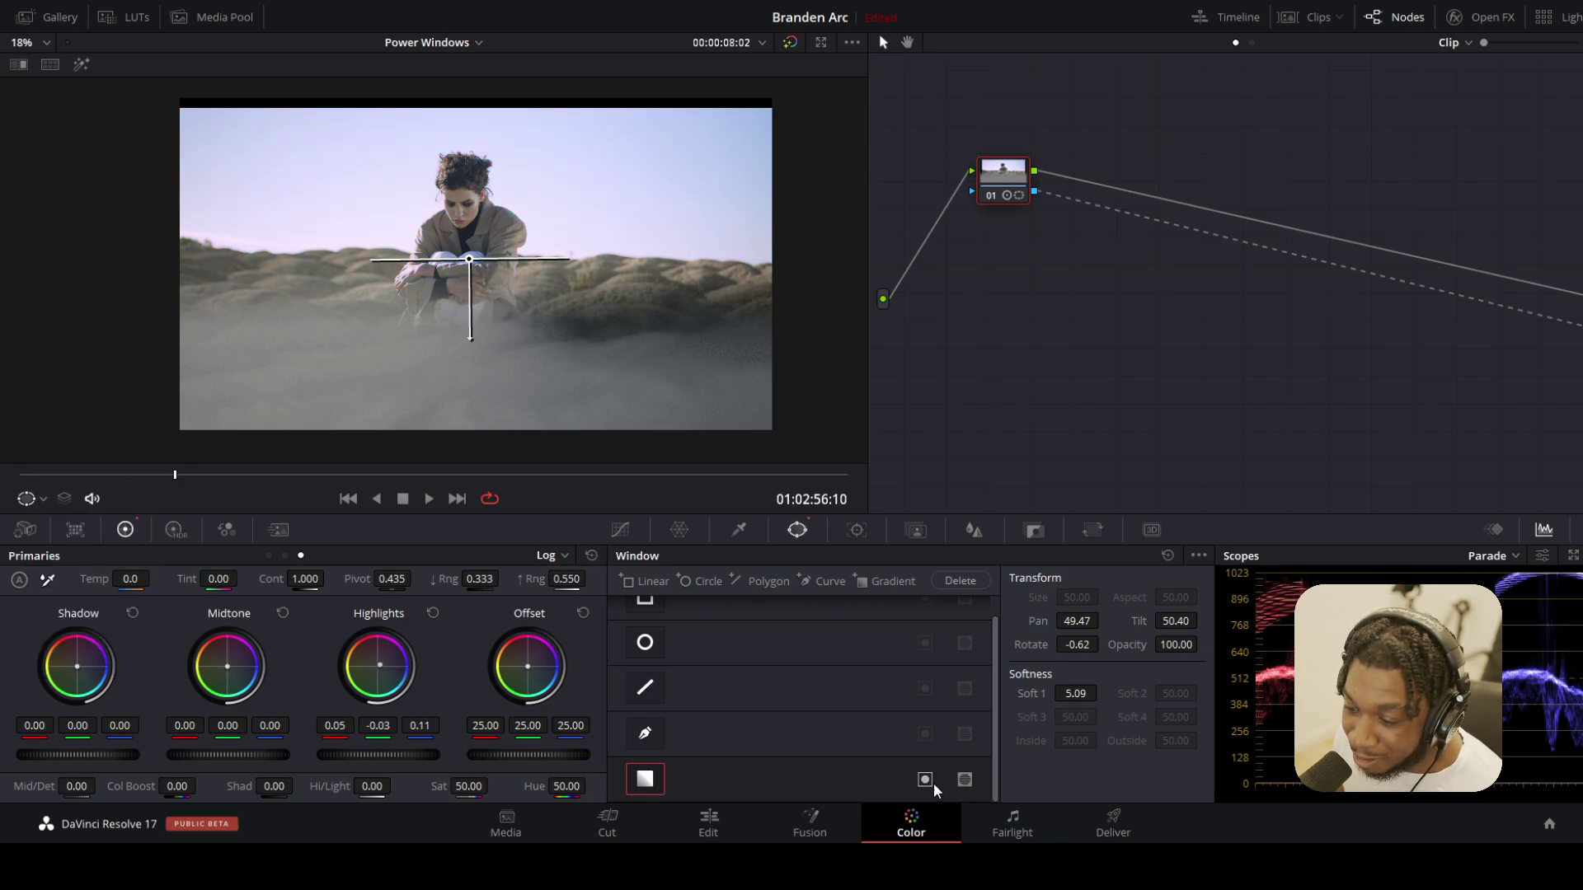
Invert the gradient window, move it to about pan 49.74 and tilt 52.60, and reset the Highlights wheel
{"action": "left_click", "coordinate": [925, 780]}
{"action": "left_click_drag", "start_coordinate": [471, 262], "coordinate": [473, 232]}
{"action": "left_click_drag", "start_coordinate": [382, 670], "coordinate": [389, 671]}
{"action": "left_click", "coordinate": [432, 613]}
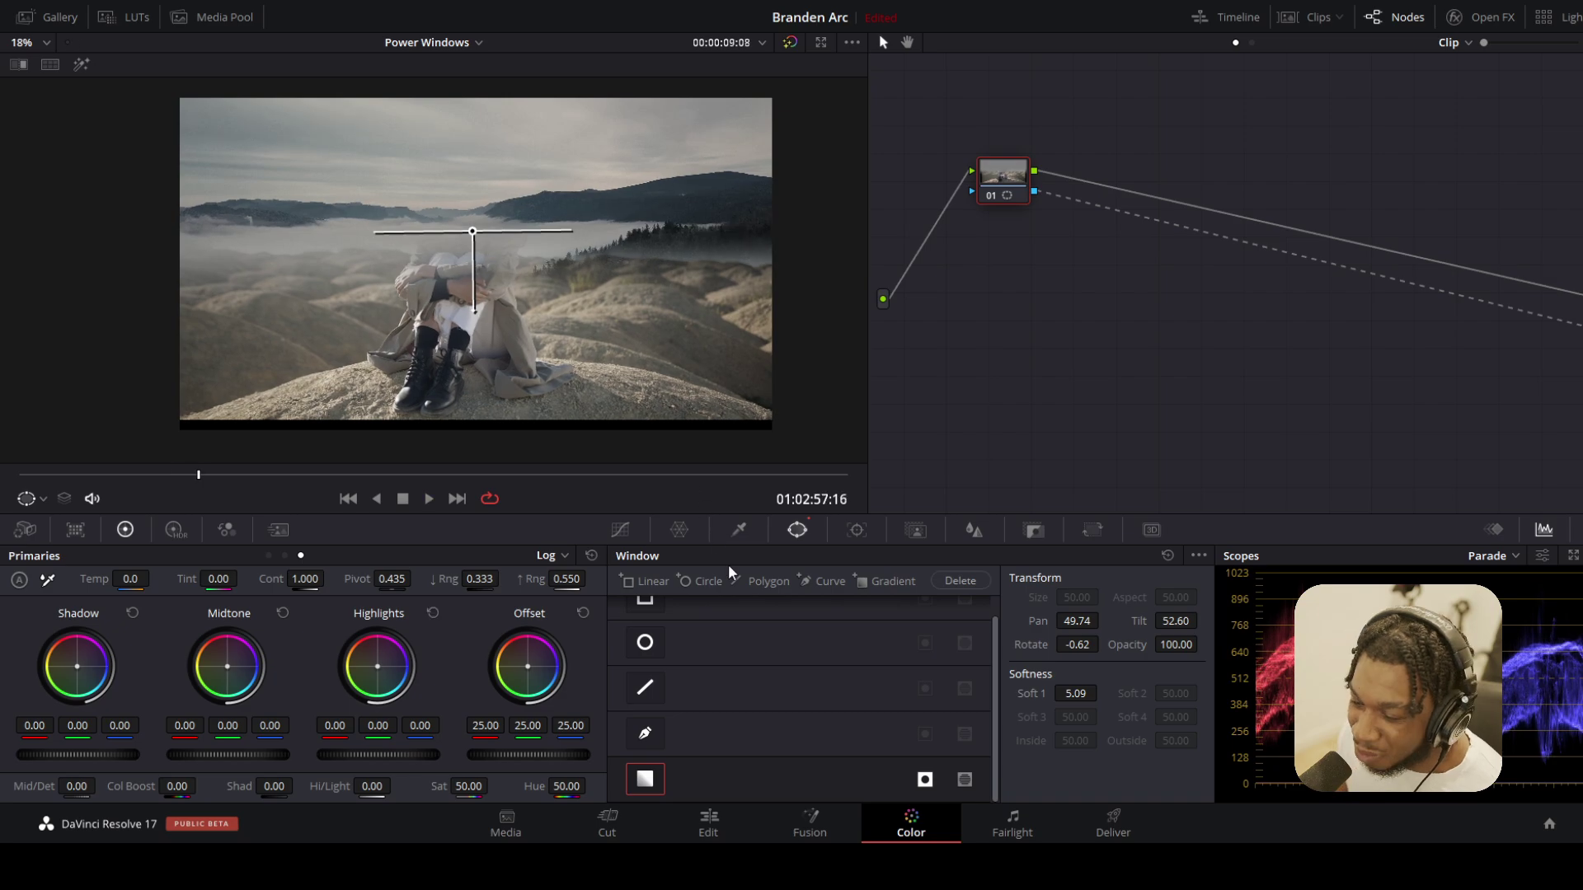
Add a curve window and trace a closed outline around the seated woman, including her coat and boots
{"action": "scroll", "coordinate": [735, 649], "scroll_direction": "up", "scroll_amount": 2}
{"action": "scroll", "coordinate": [731, 610], "scroll_direction": "down", "scroll_amount": 2}
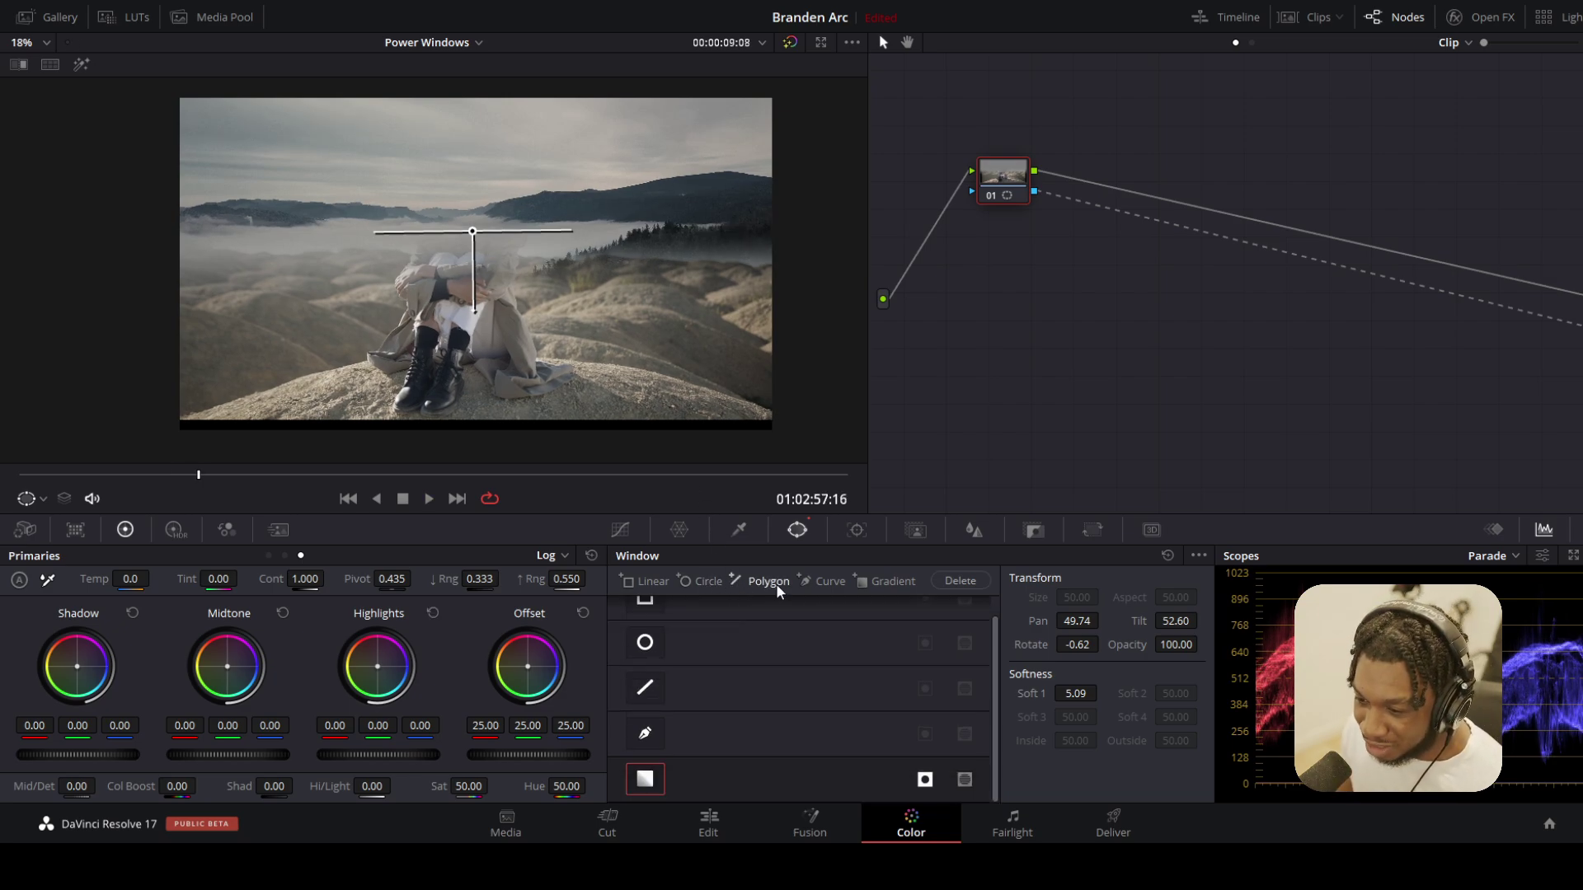
{"action": "left_click", "coordinate": [447, 420]}
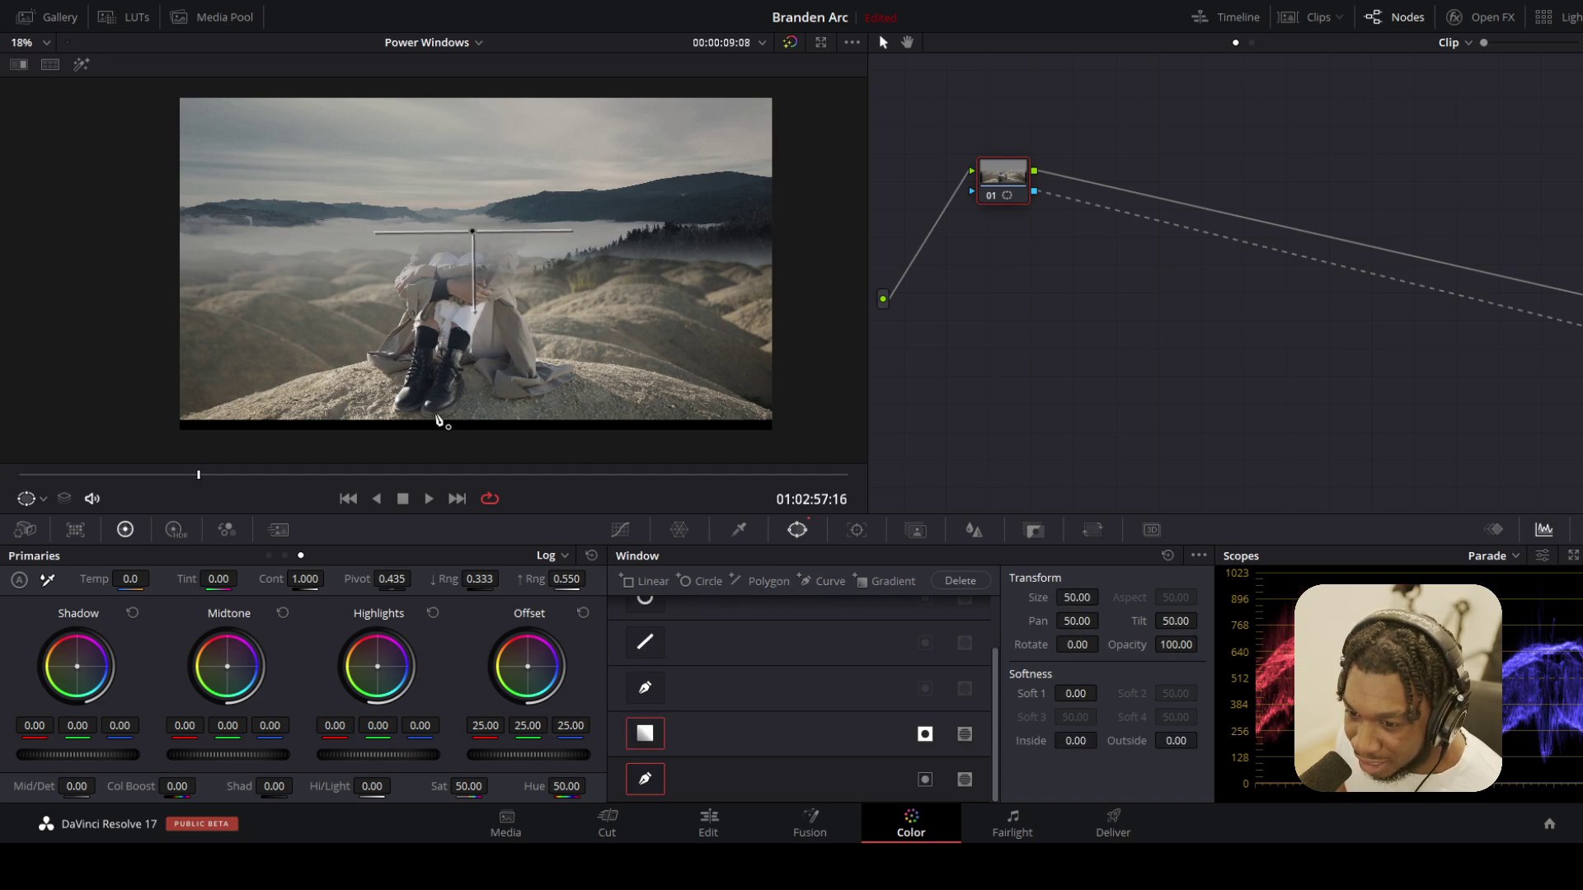
{"action": "left_click", "coordinate": [458, 391]}
{"action": "left_click", "coordinate": [493, 400]}
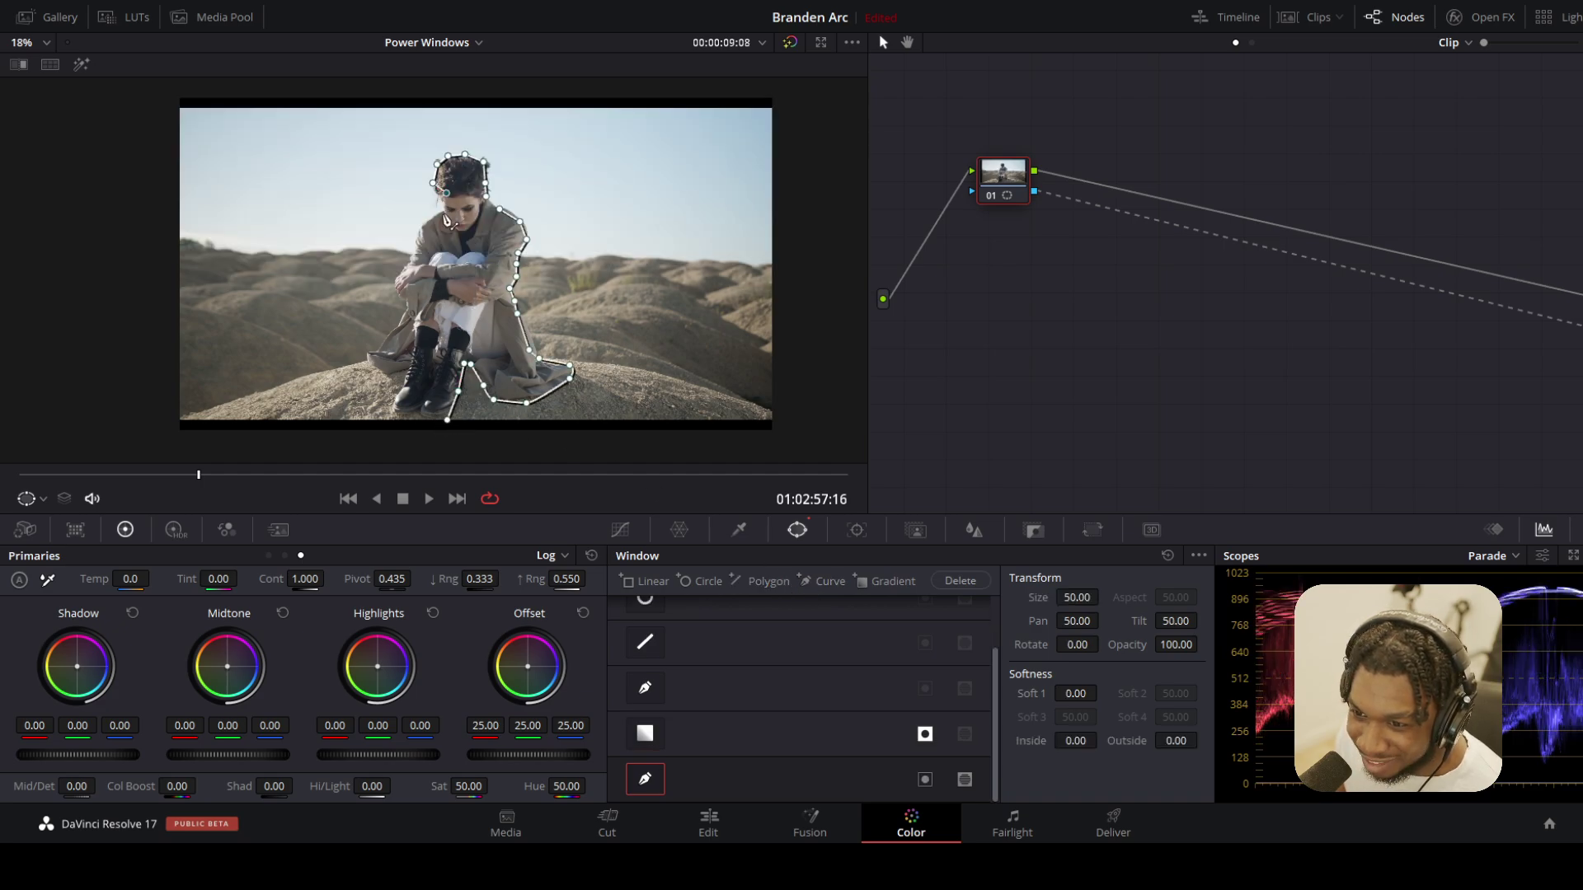
{"action": "left_click", "coordinate": [441, 213]}
{"action": "left_click", "coordinate": [422, 228]}
{"action": "left_click", "coordinate": [408, 271]}
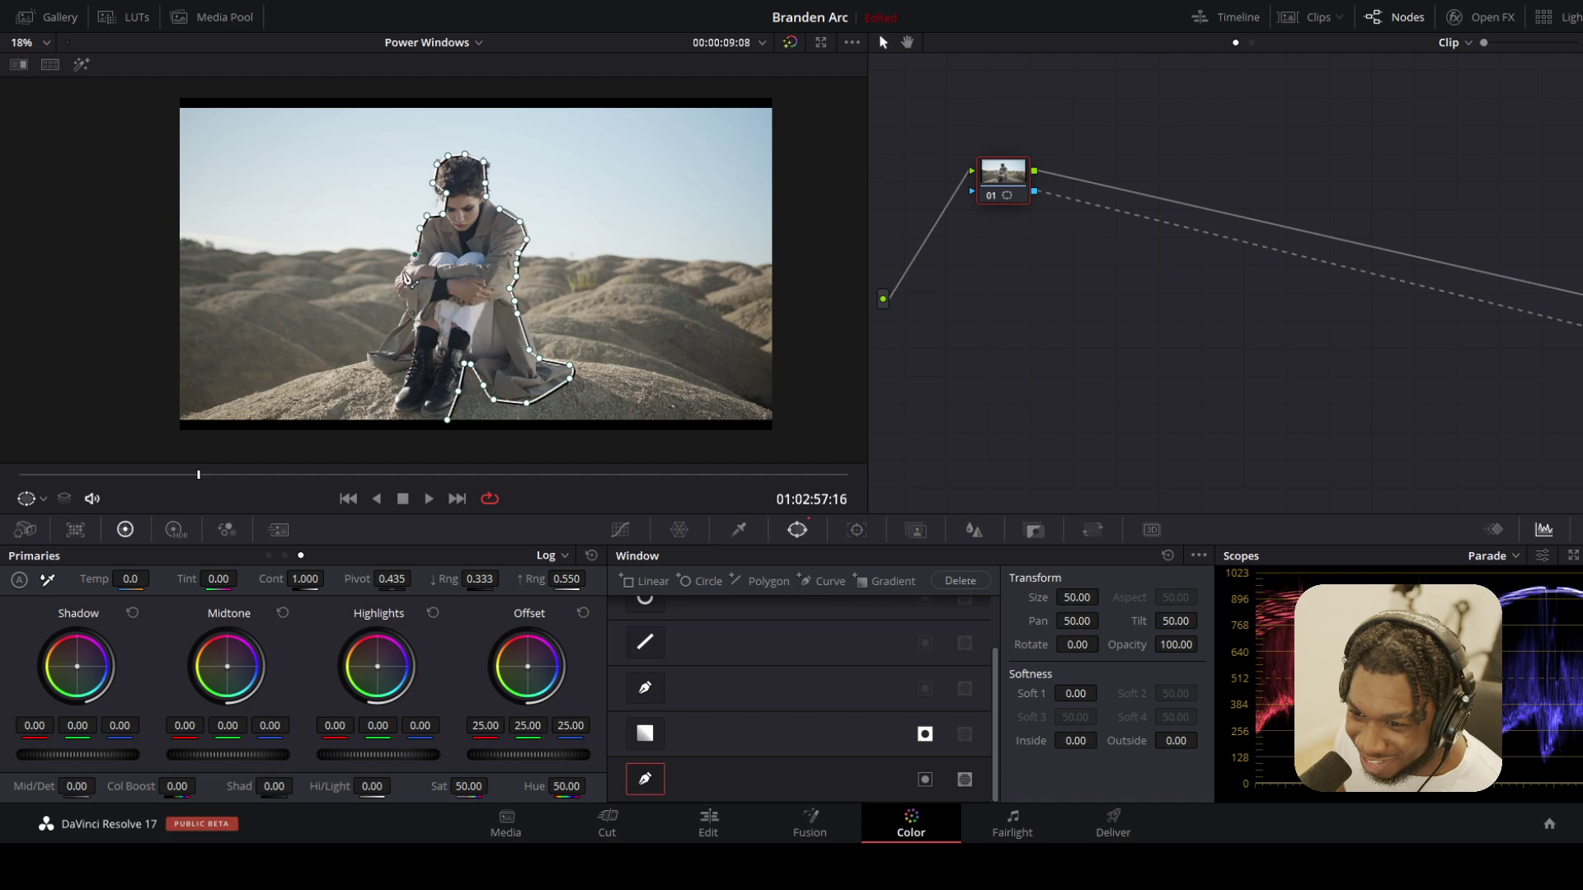
{"action": "left_click", "coordinate": [393, 288]}
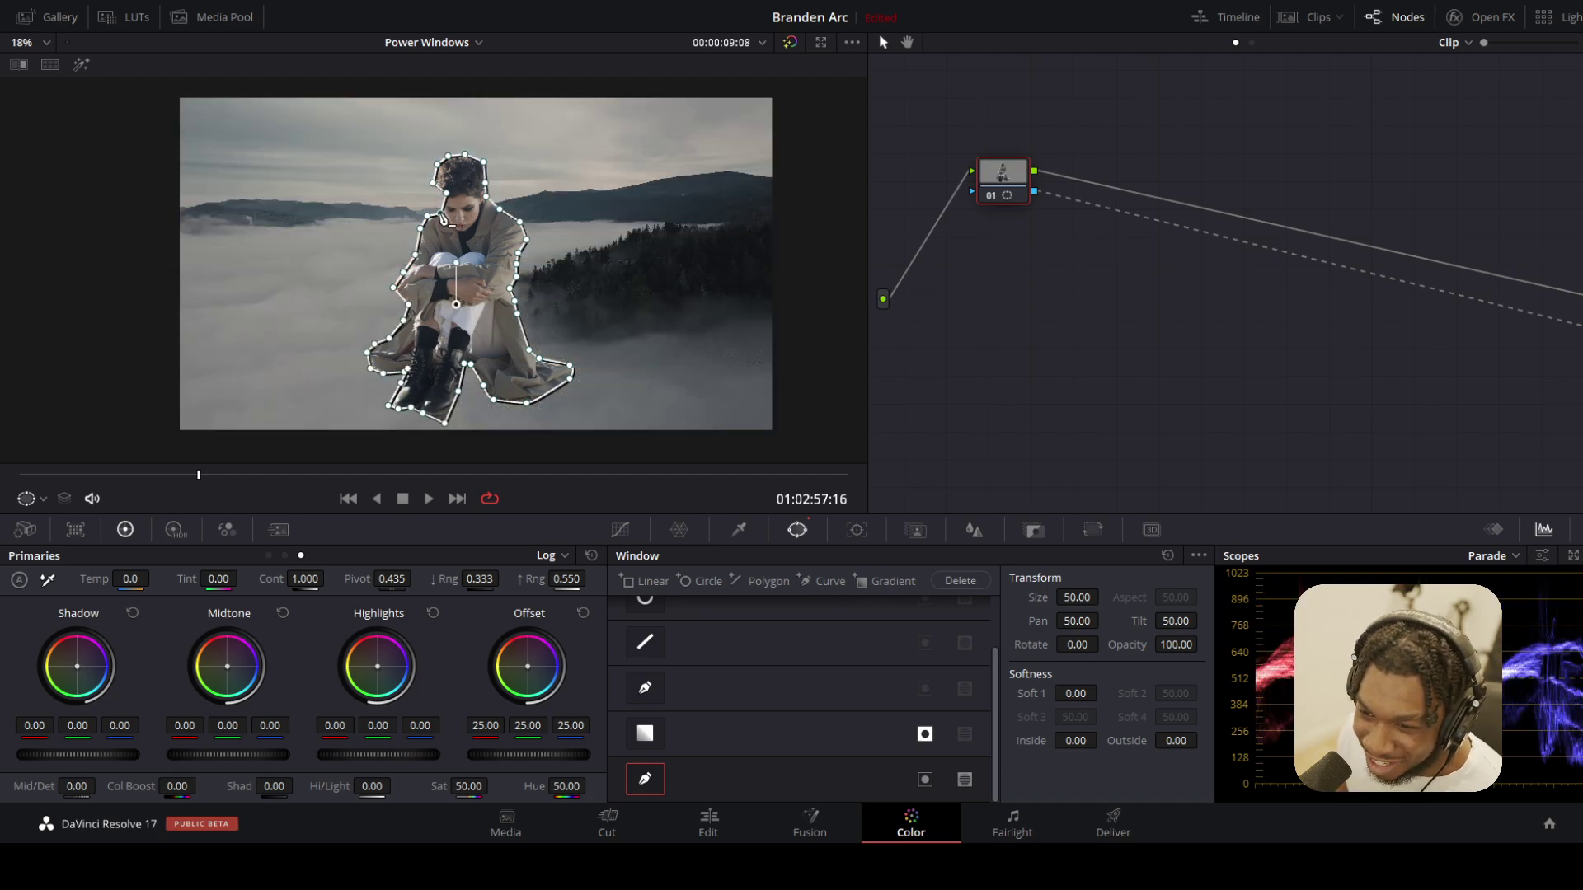
Re-enable the gradient window without inversion alongside the curve window, and turn off the viewer's on-screen window controls
{"action": "left_click", "coordinate": [646, 734]}
{"action": "left_click", "coordinate": [31, 498]}
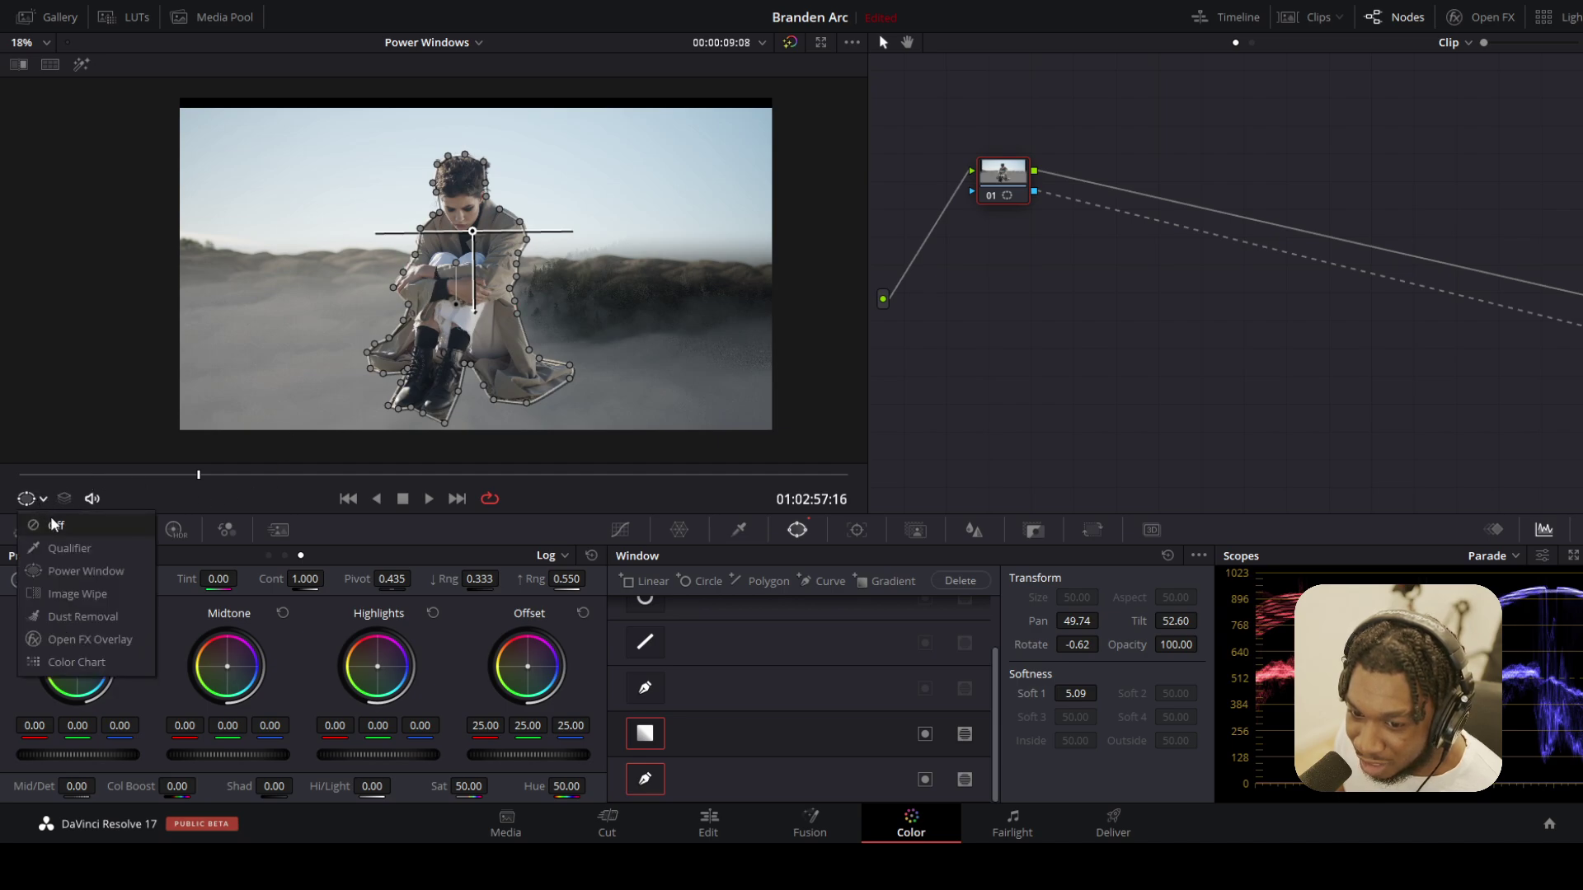
{"action": "left_click", "coordinate": [51, 524]}
{"action": "left_click", "coordinate": [725, 781]}
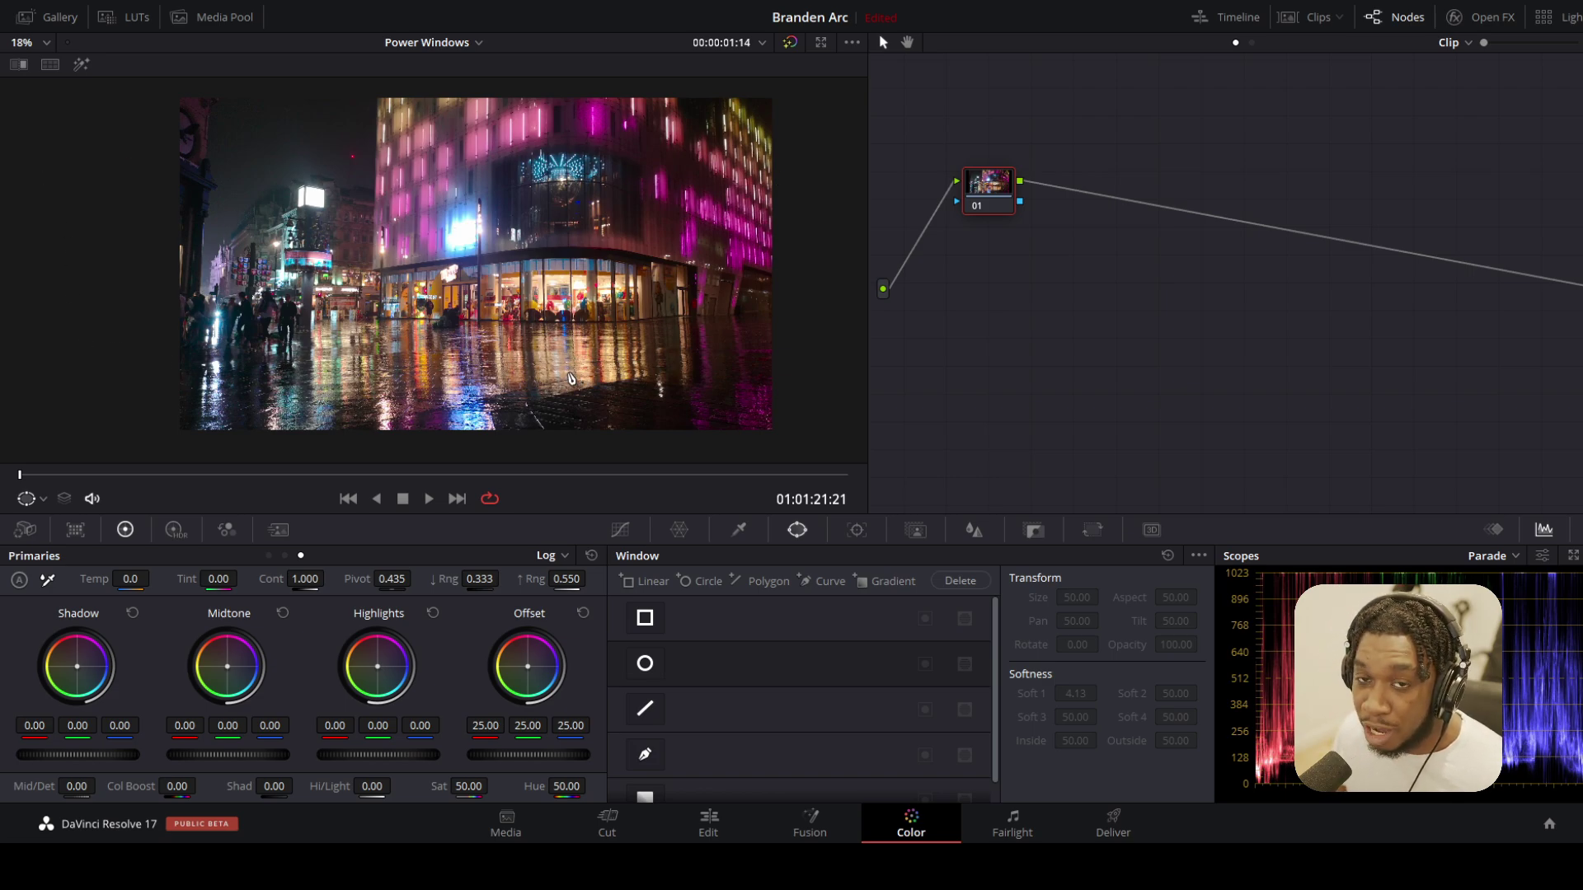
On the night street clip's node 01, add a gradient window (rotation -5.41, softness 6.43, pan 49.74, tilt 49.93) and set Gamma to -0.11, 0.03, 0.03
{"action": "scroll", "coordinate": [659, 684], "scroll_direction": "down", "scroll_amount": 1}
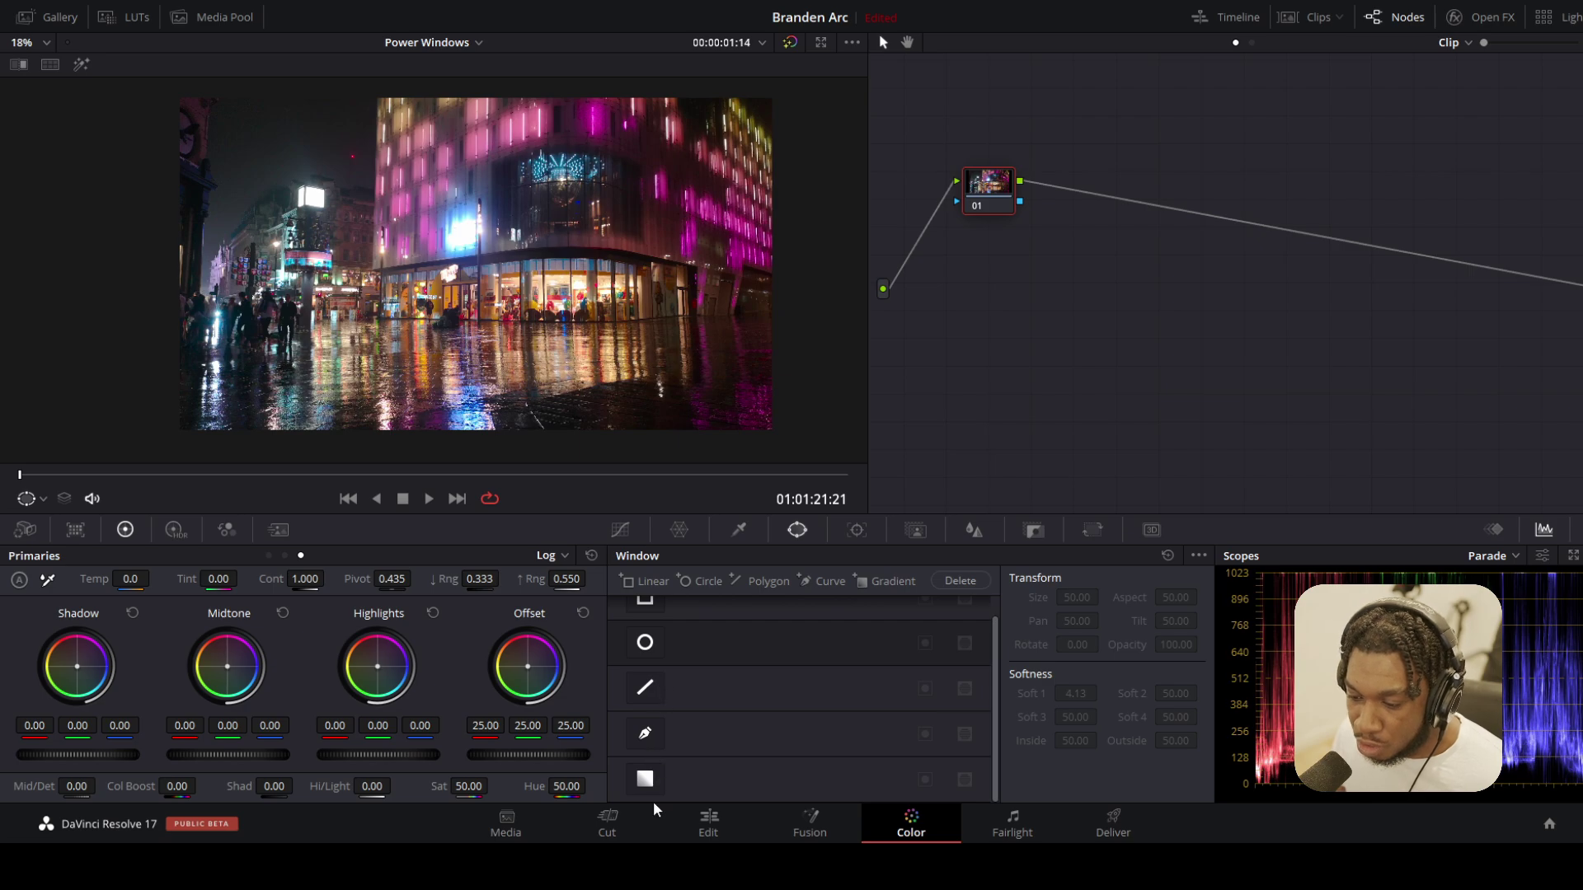
{"action": "left_click_drag", "start_coordinate": [992, 206], "coordinate": [959, 200]}
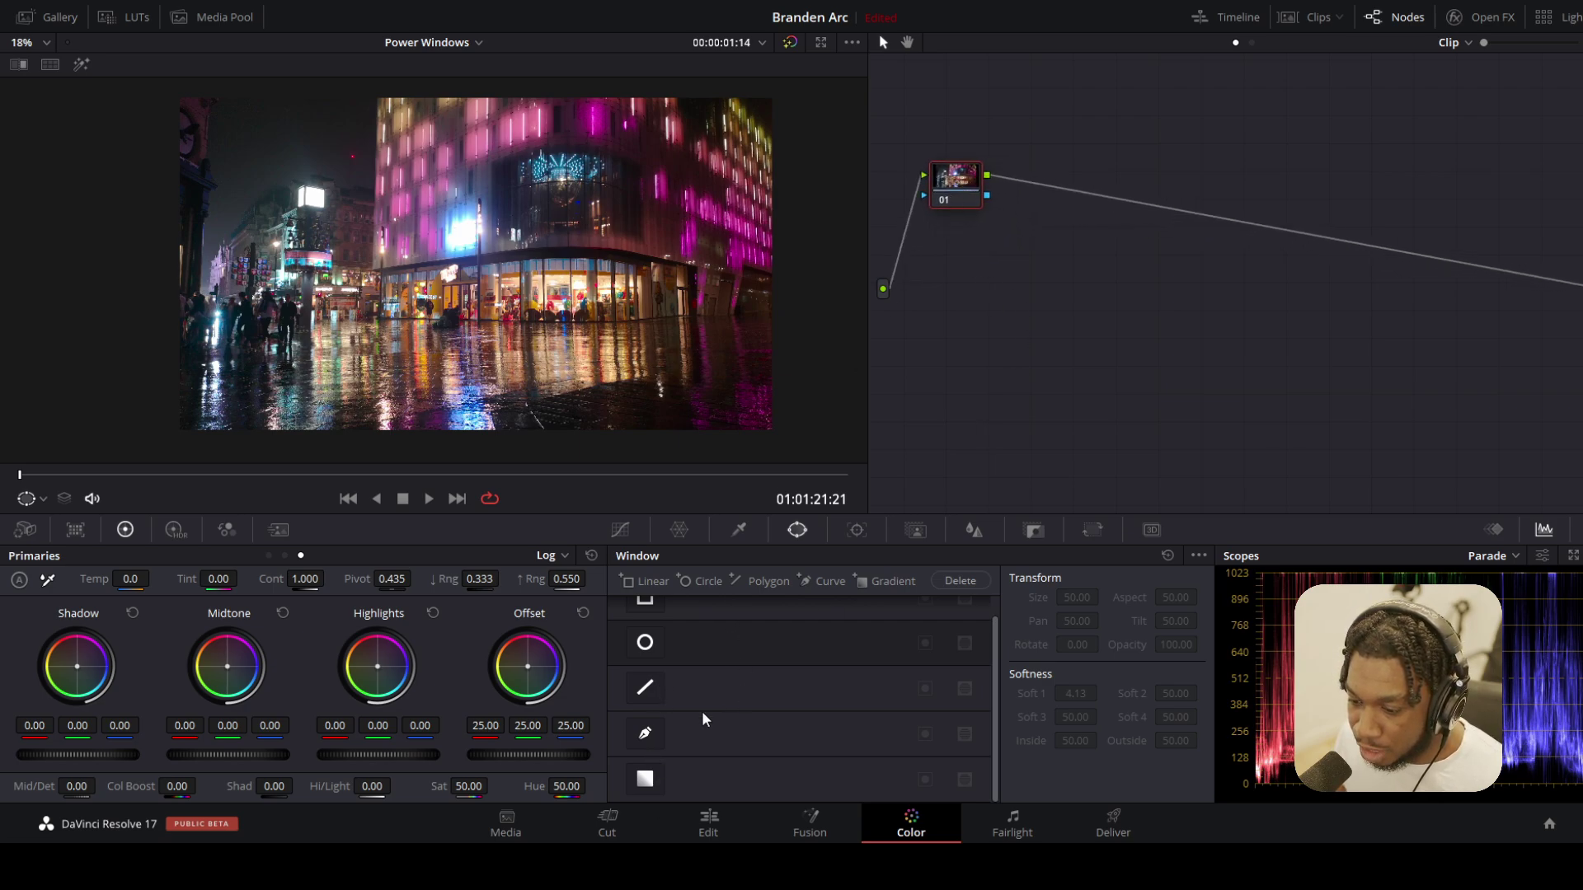
{"action": "left_click", "coordinate": [647, 784]}
{"action": "left_click_drag", "start_coordinate": [471, 295], "coordinate": [484, 363]}
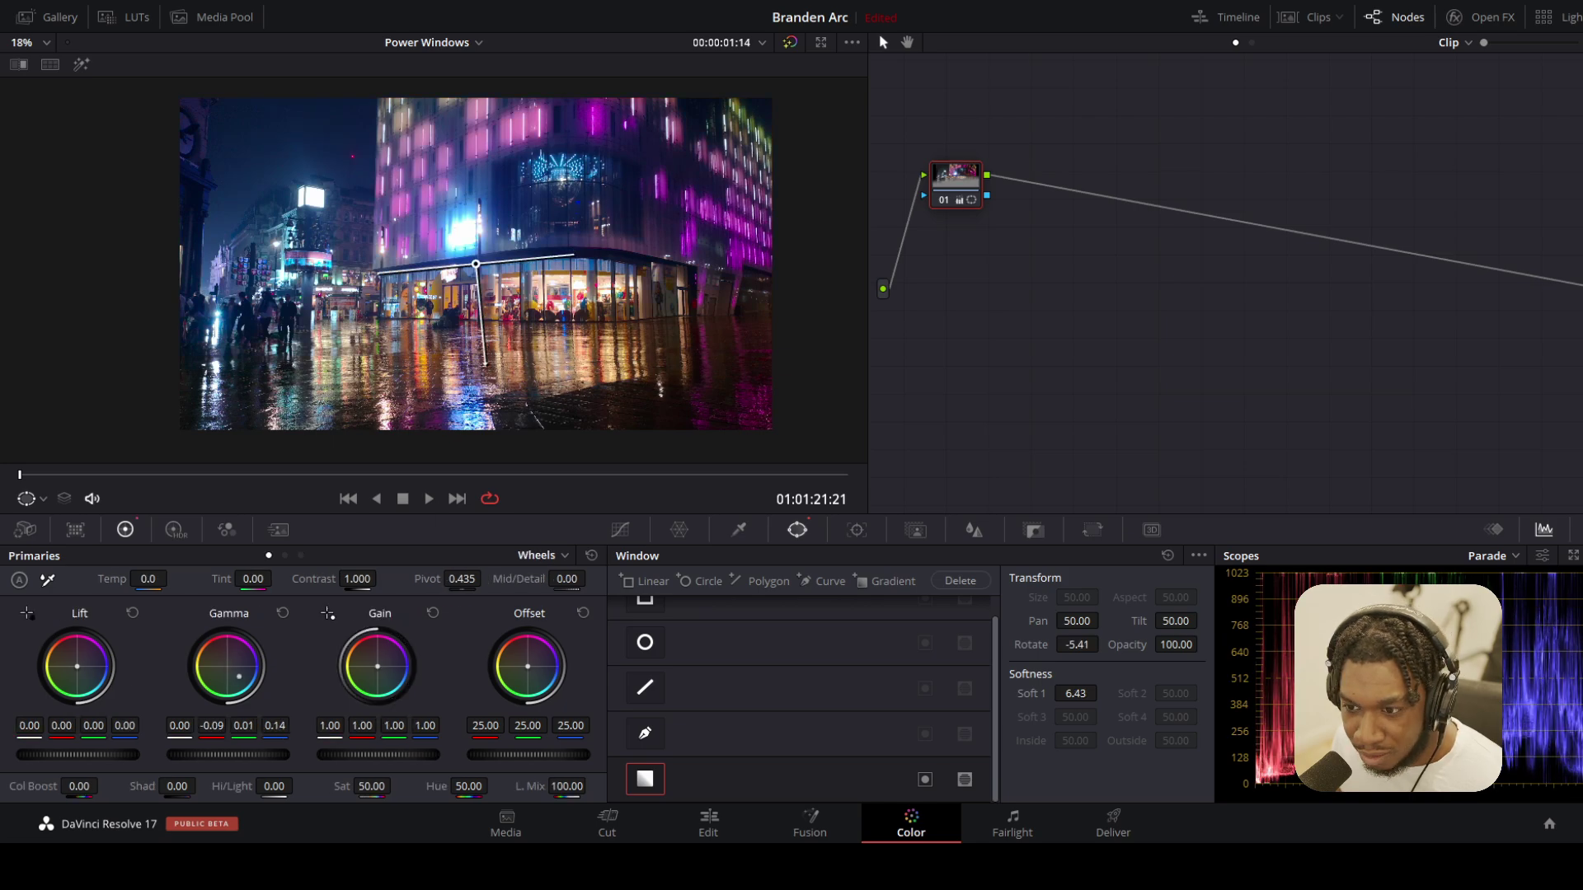
{"action": "left_click_drag", "start_coordinate": [237, 671], "coordinate": [229, 679]}
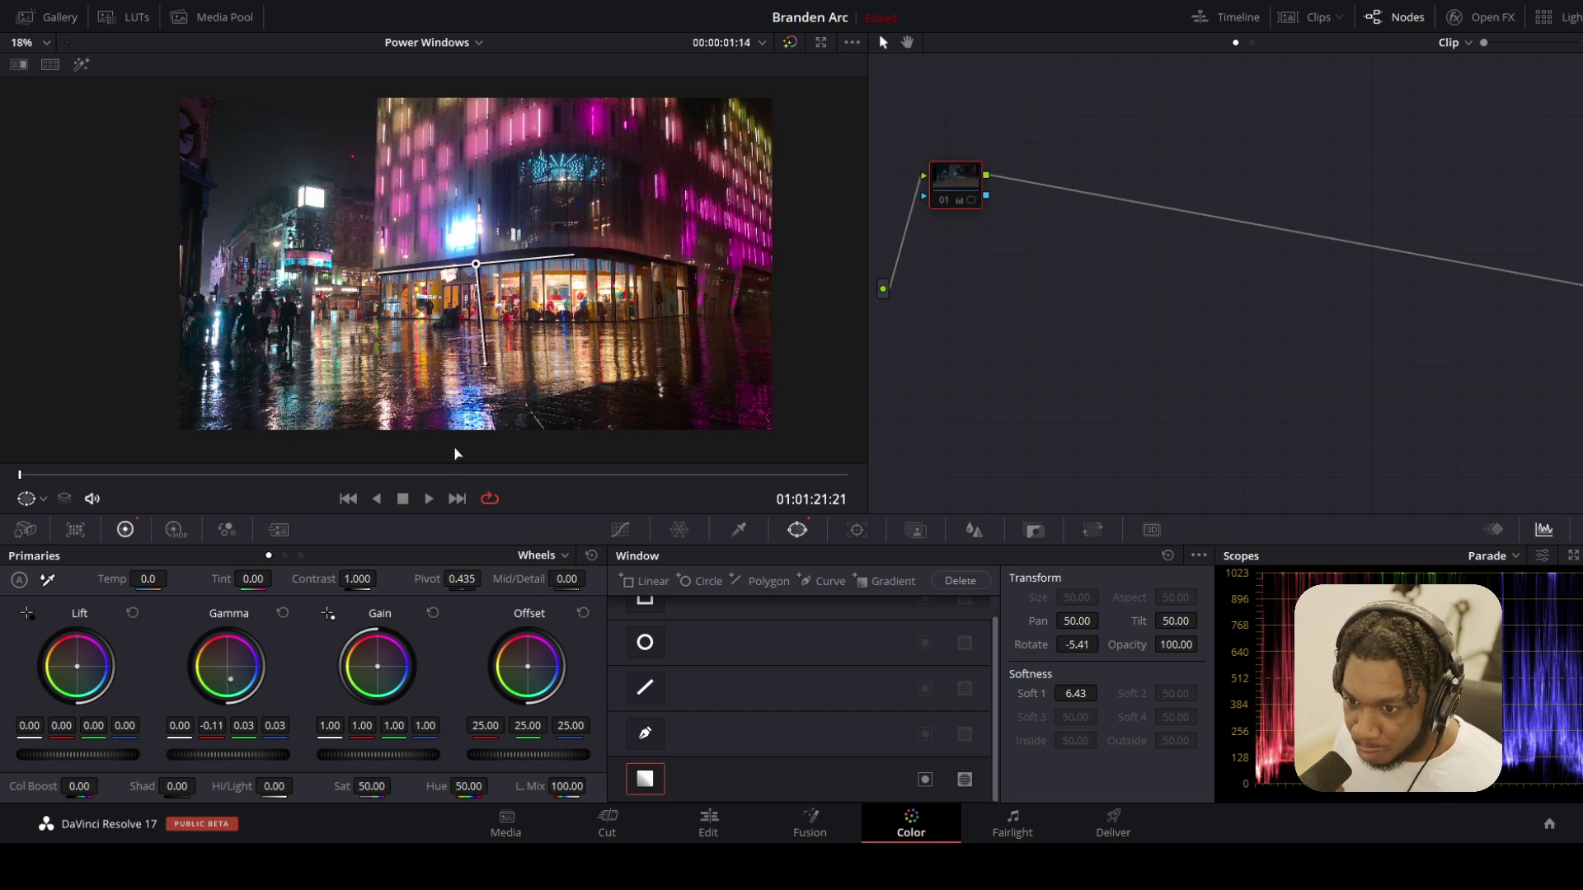
{"action": "left_click_drag", "start_coordinate": [475, 264], "coordinate": [473, 264]}
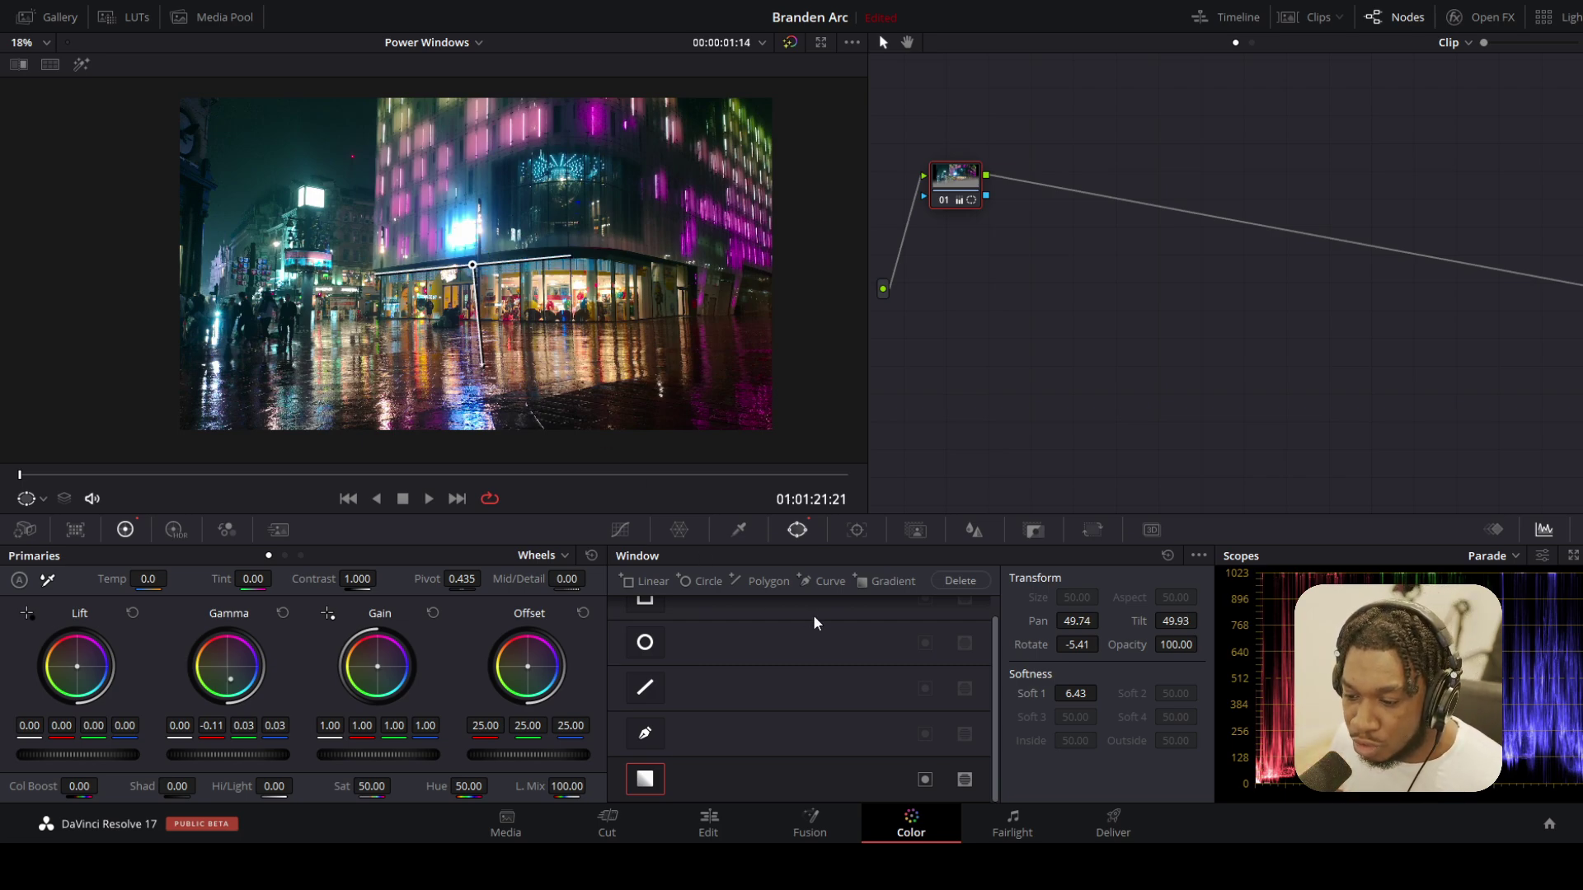
Try a second gradient window on node 01 at rotation -175.08 and softness 10.21 with a Gain shift, and undo it
{"action": "left_click", "coordinate": [892, 581]}
{"action": "left_click_drag", "start_coordinate": [476, 266], "coordinate": [518, 171]}
{"action": "left_click_drag", "start_coordinate": [506, 331], "coordinate": [512, 305]}
{"action": "double_click", "coordinate": [706, 775]}
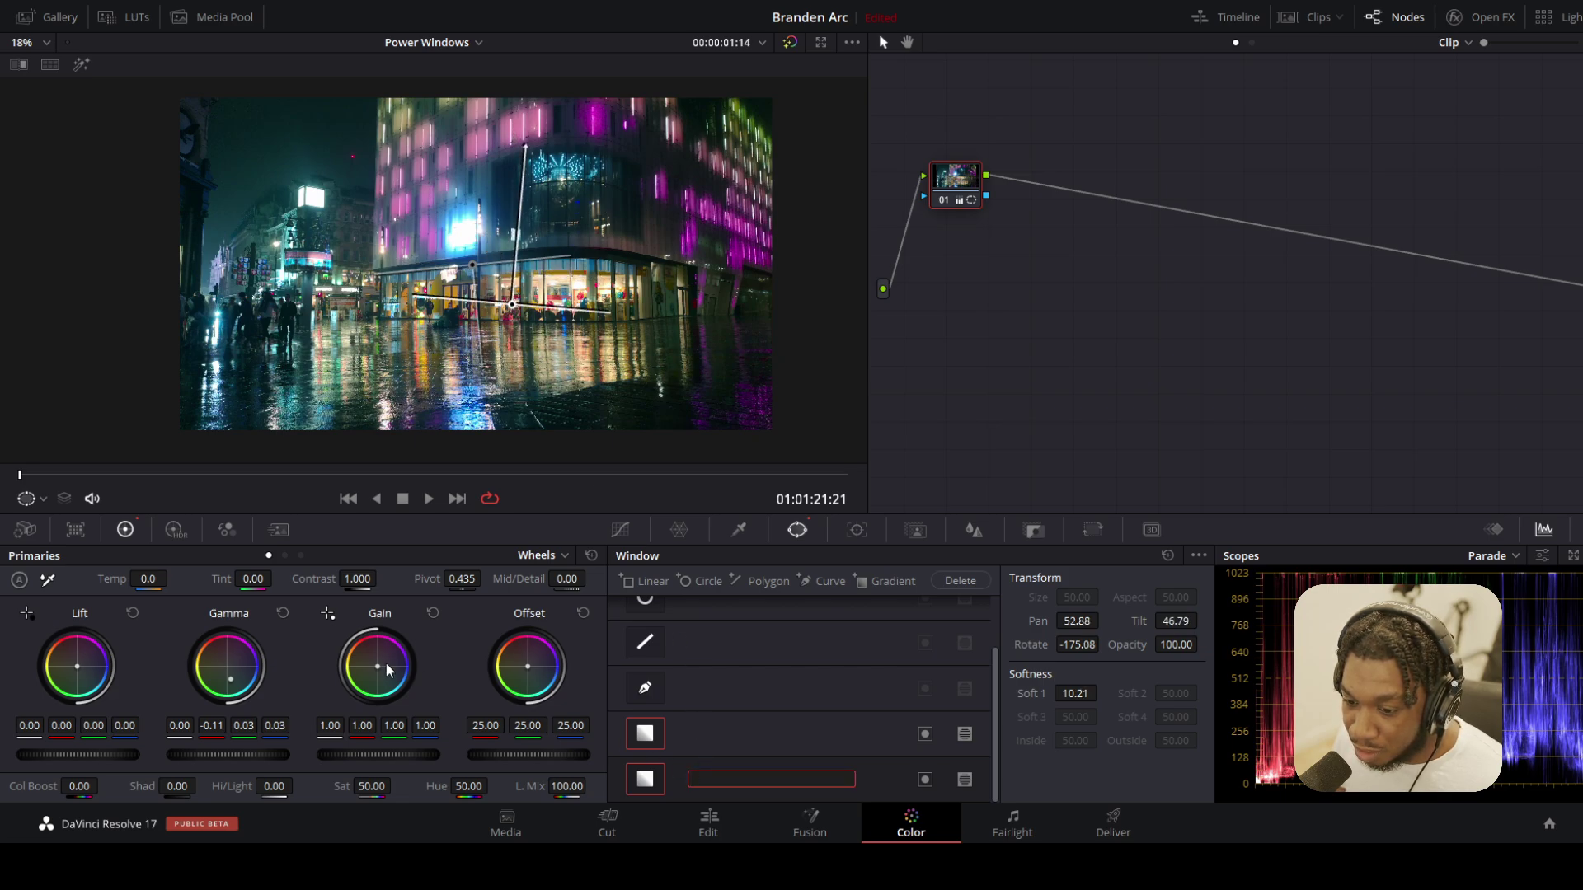
{"action": "mouse_move", "coordinate": [384, 661]}
{"action": "left_mouse_down"}
{"action": "mouse_move", "coordinate": [380, 674]}
{"action": "mouse_move", "coordinate": [389, 658]}
{"action": "mouse_move", "coordinate": [371, 660]}
{"action": "mouse_move", "coordinate": [385, 666]}
{"action": "left_mouse_up"}
{"action": "key", "text": "ctrl+z"}
{"action": "key", "text": "ctrl+z"}
{"action": "key", "text": "ctrl+z"}
{"action": "key", "text": "ctrl+z"}
{"action": "key", "text": "ctrl+z"}
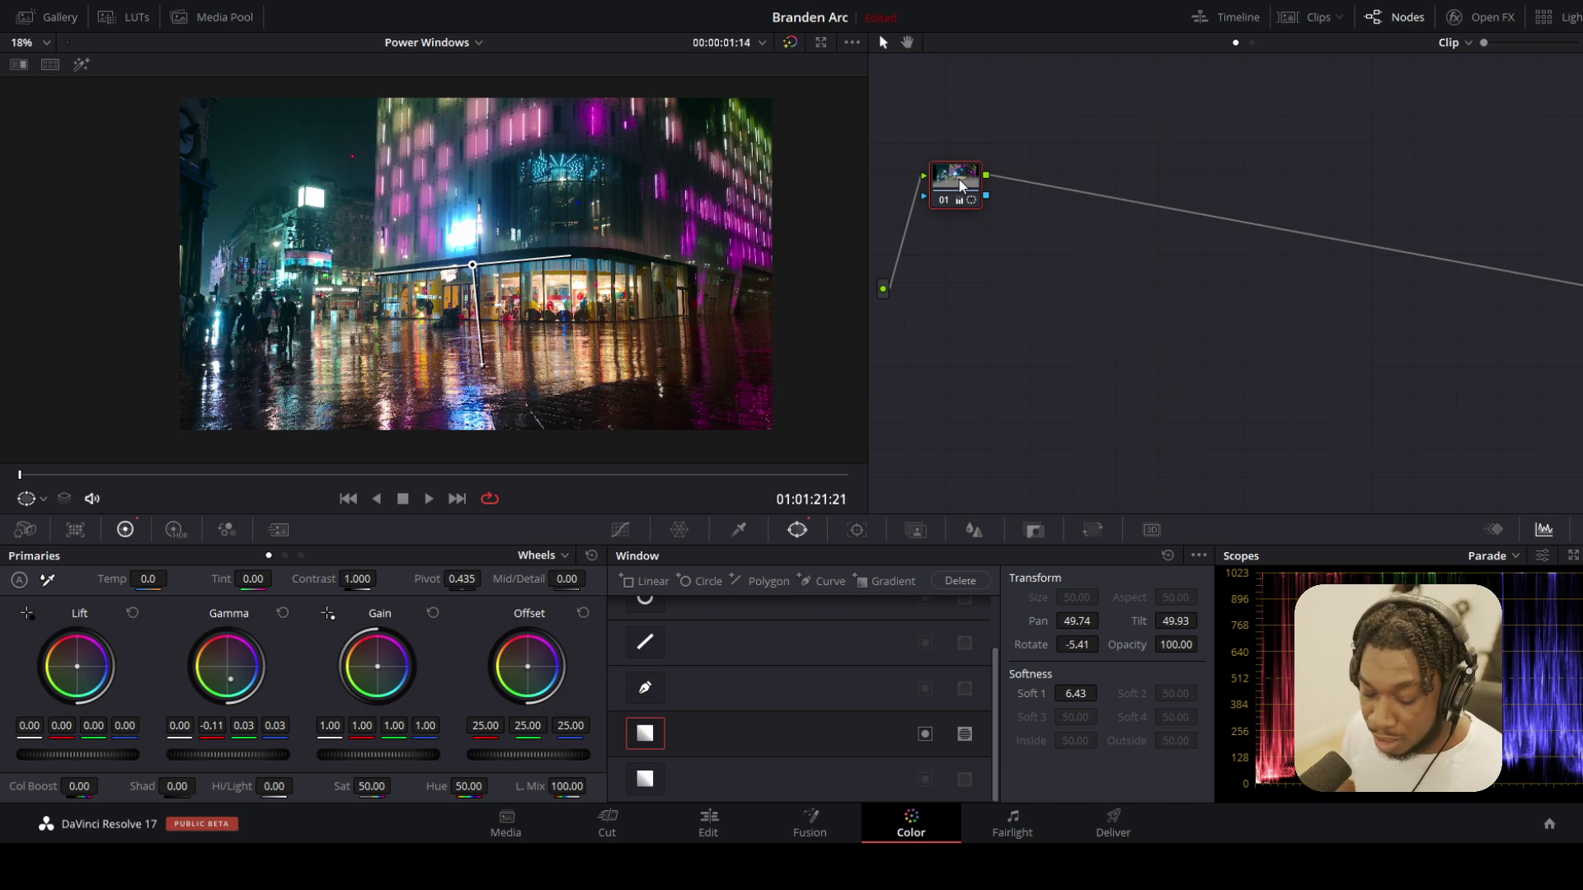
Add serial node 02 with a gradient window (rotation -163.42, softness 5.19, pan 50.01, tilt 48.26) over the street, and set Gain to 1.21, 0.97, 0.67
{"action": "key", "text": "alt+s"}
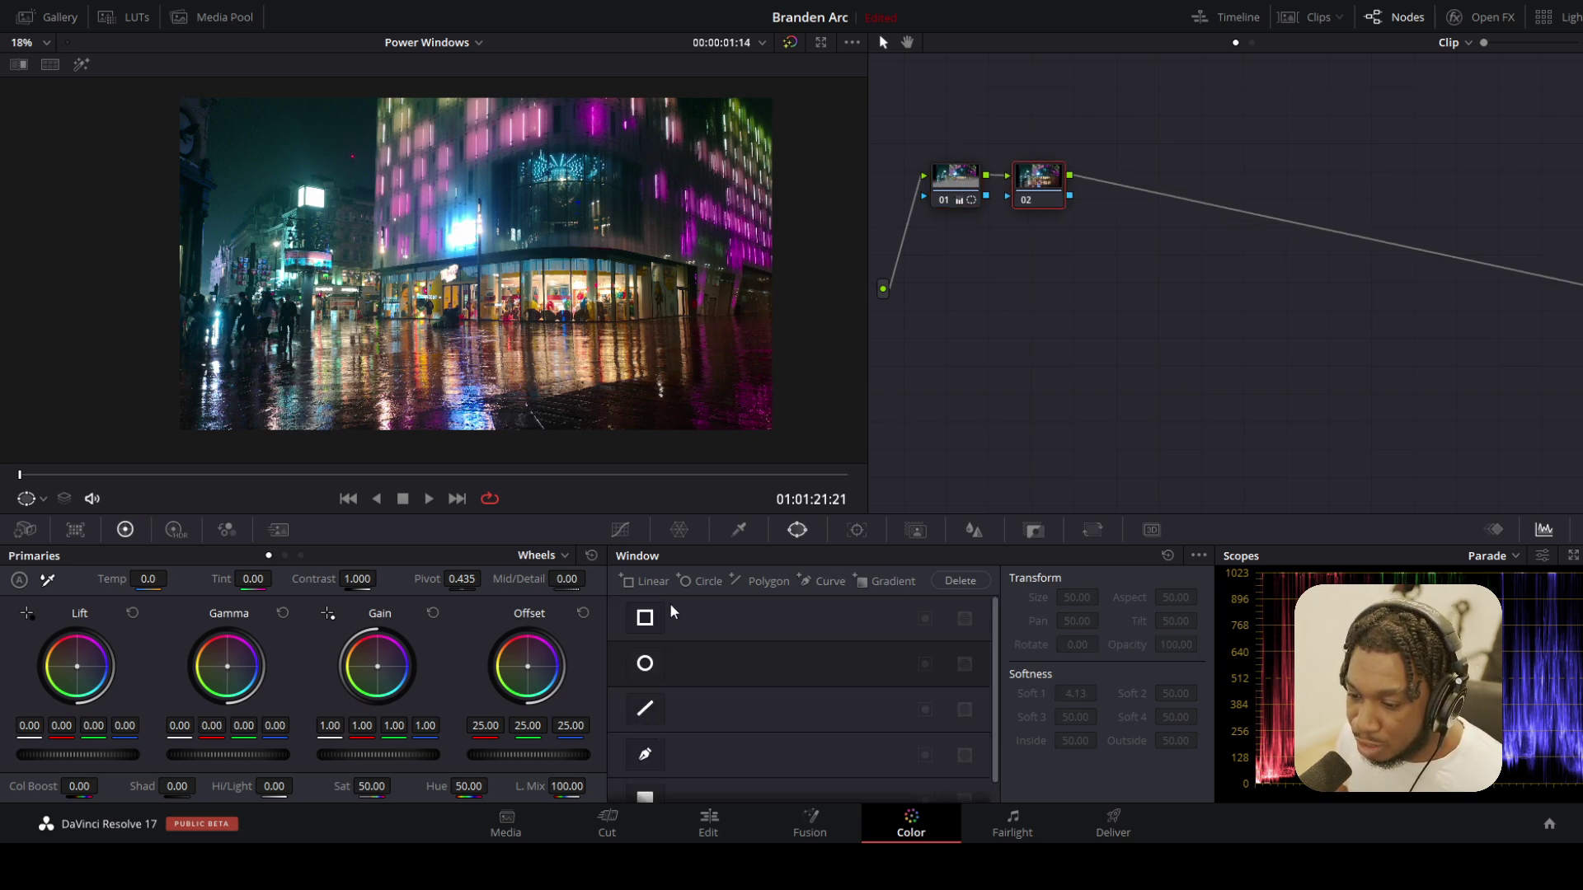
{"action": "left_click", "coordinate": [645, 796]}
{"action": "left_click_drag", "start_coordinate": [476, 328], "coordinate": [499, 187]}
{"action": "left_click_drag", "start_coordinate": [377, 666], "coordinate": [367, 656]}
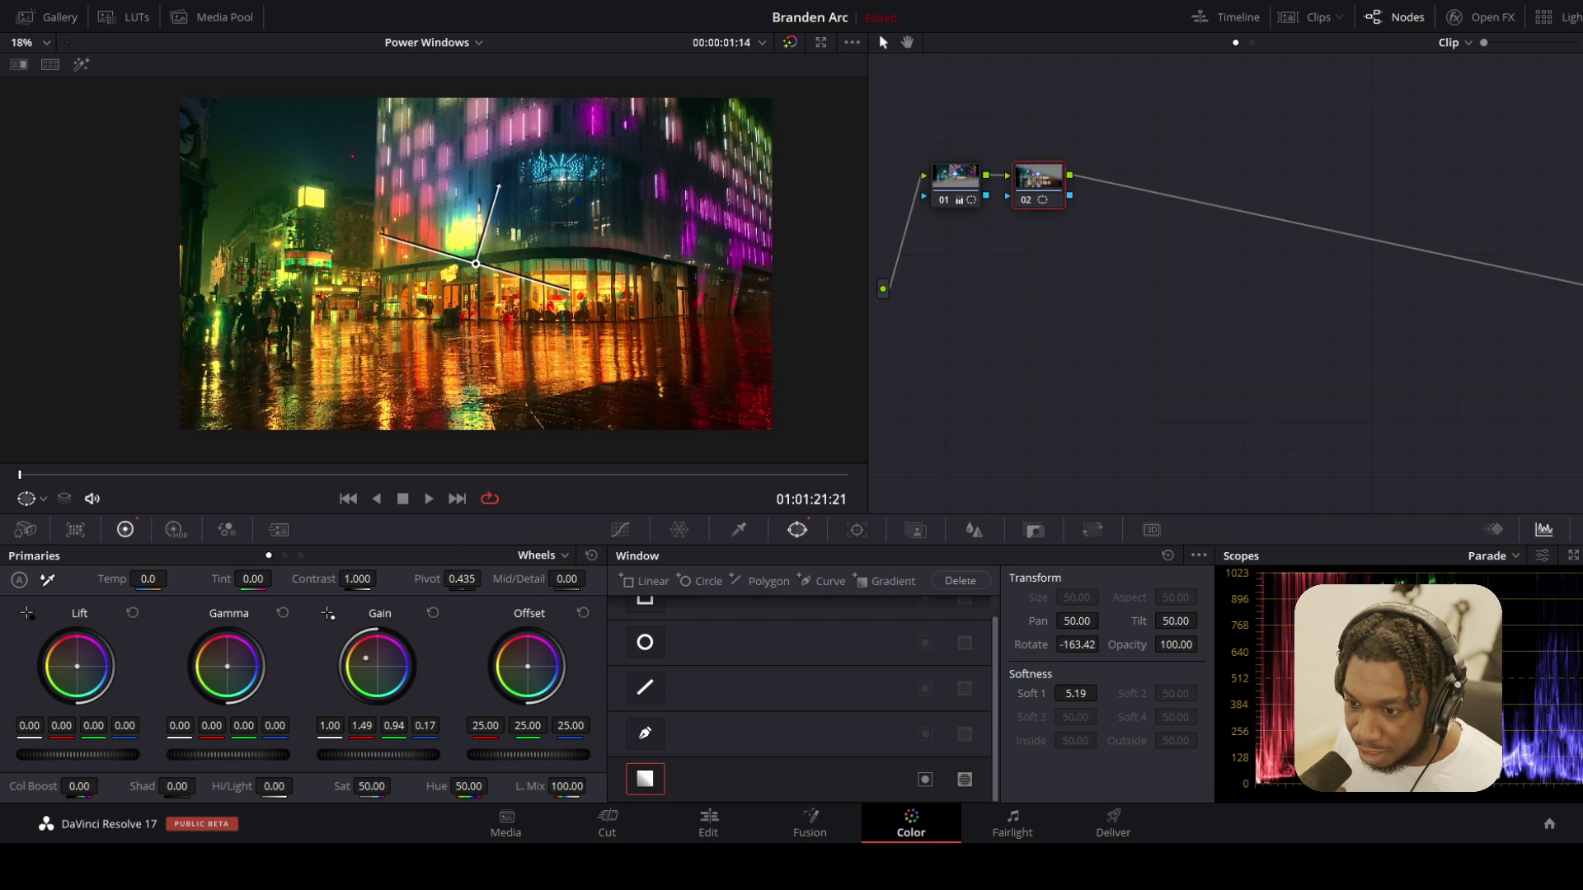
{"action": "mouse_move", "coordinate": [476, 264]}
{"action": "left_mouse_down"}
{"action": "mouse_move", "coordinate": [375, 367]}
{"action": "mouse_move", "coordinate": [476, 321]}
{"action": "mouse_move", "coordinate": [478, 290]}
{"action": "left_mouse_up"}
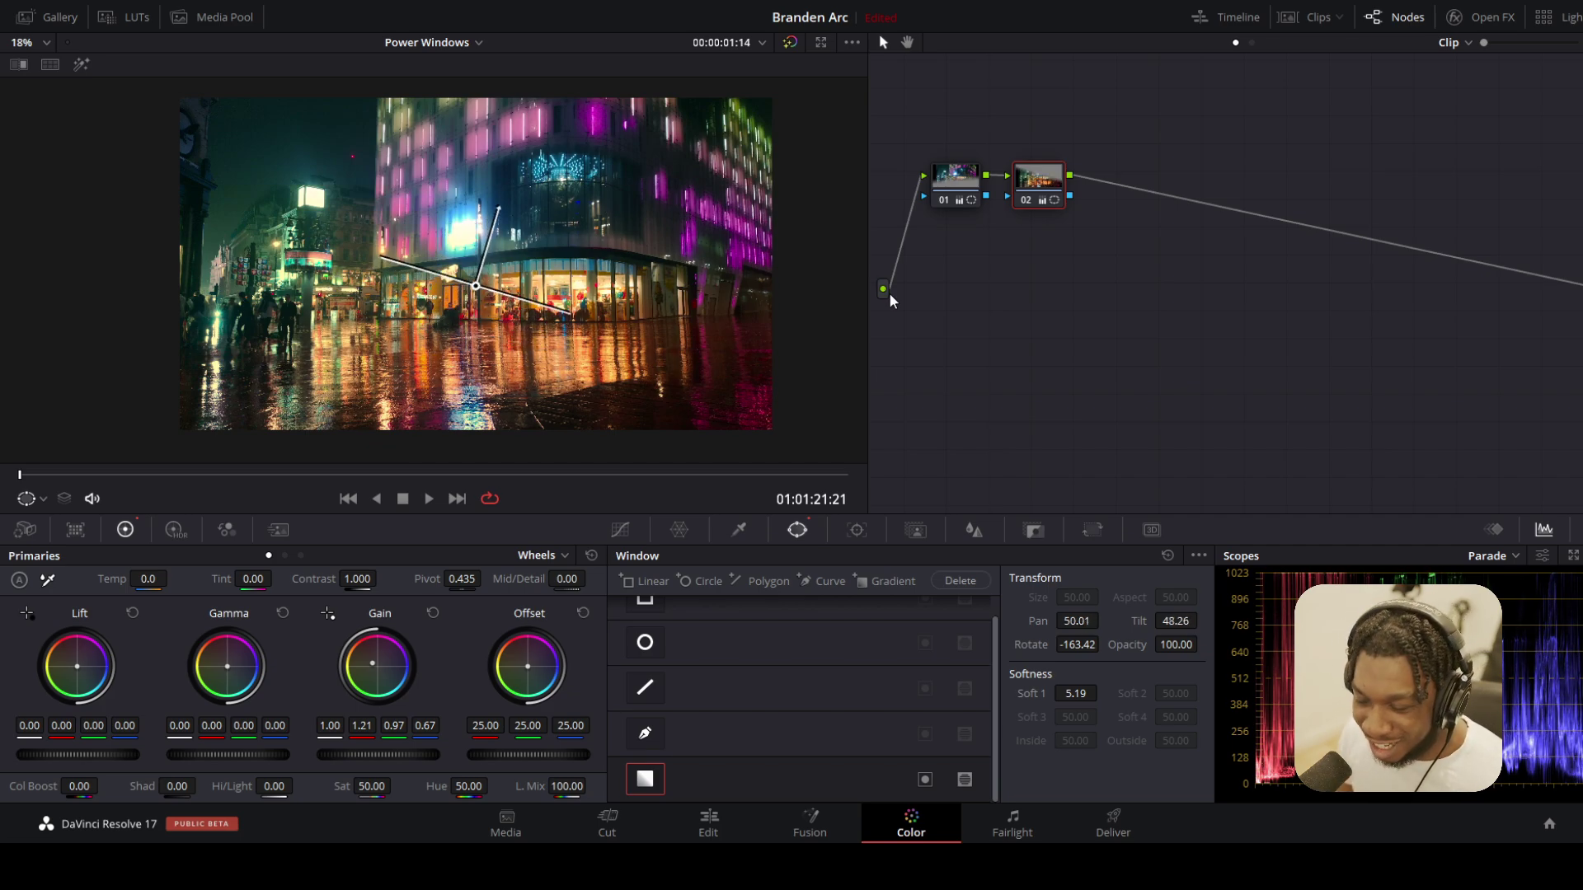
Compare the night street shot with its grade bypassed and enabled
{"action": "left_click", "coordinate": [887, 288]}
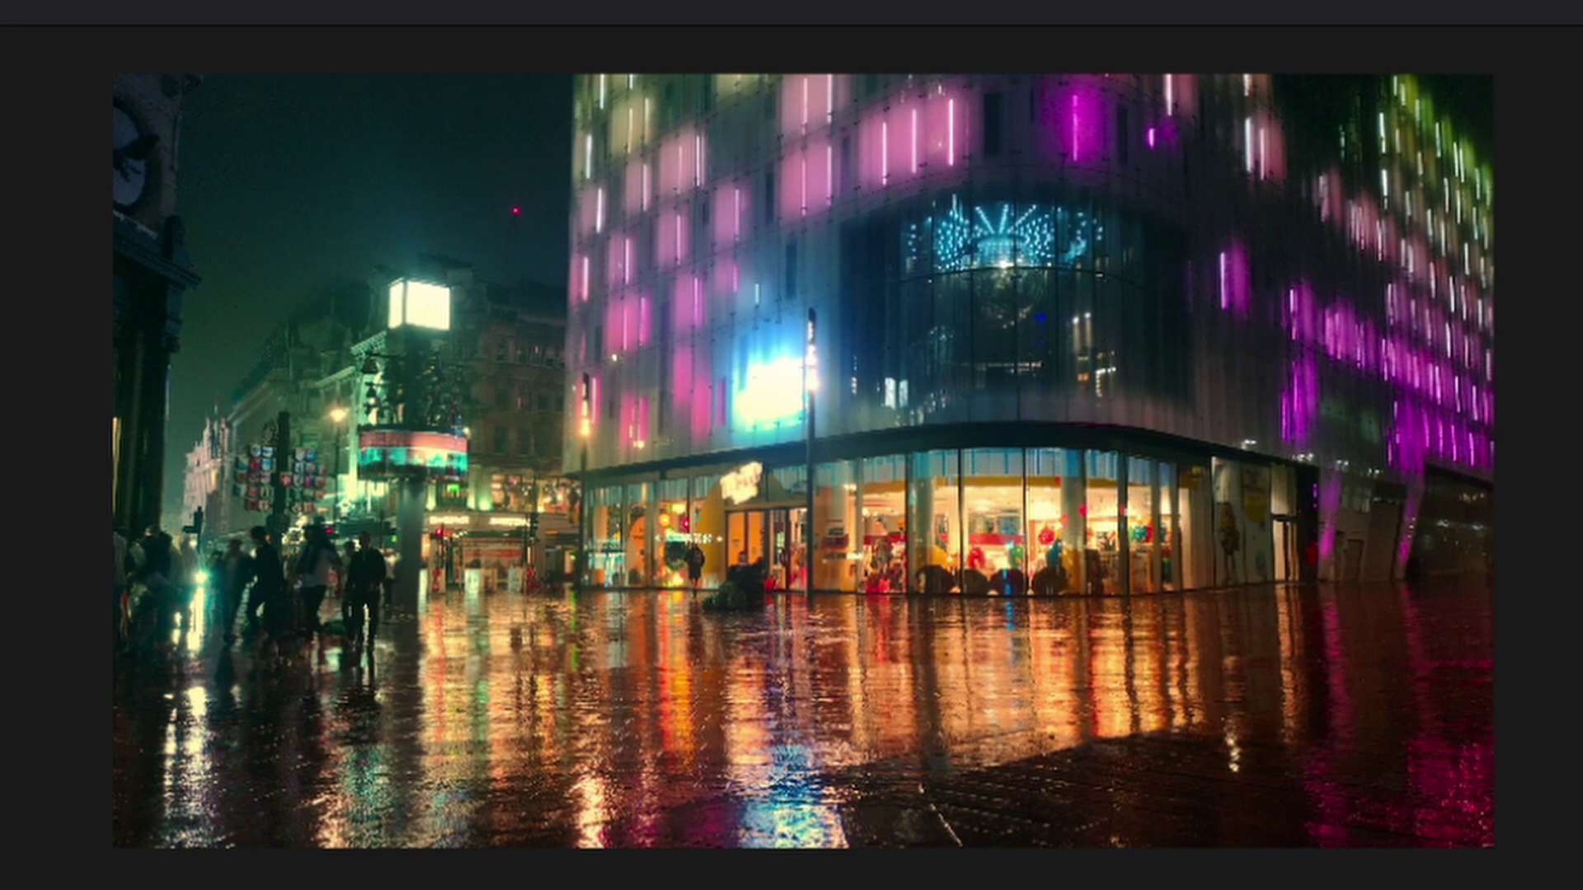
{"action": "key", "text": "shift+d"}
{"action": "key", "text": "shift+d"}
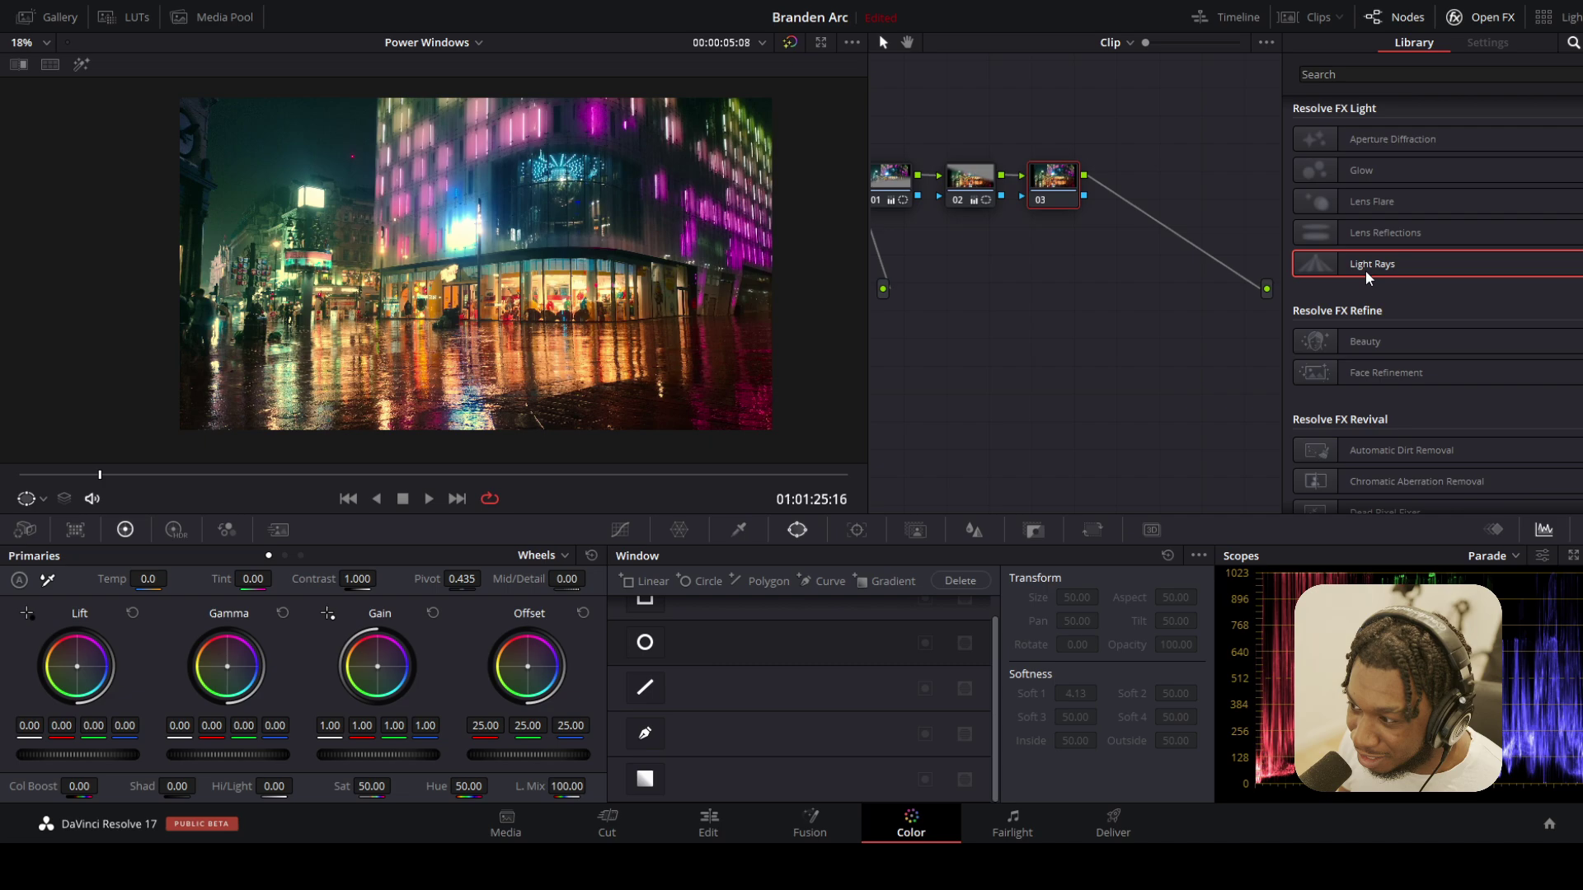
Try the Light Rays, Lens Flare and Glow effects on the night street clip's windowed nodes
{"action": "left_click_drag", "start_coordinate": [1366, 270], "coordinate": [907, 193]}
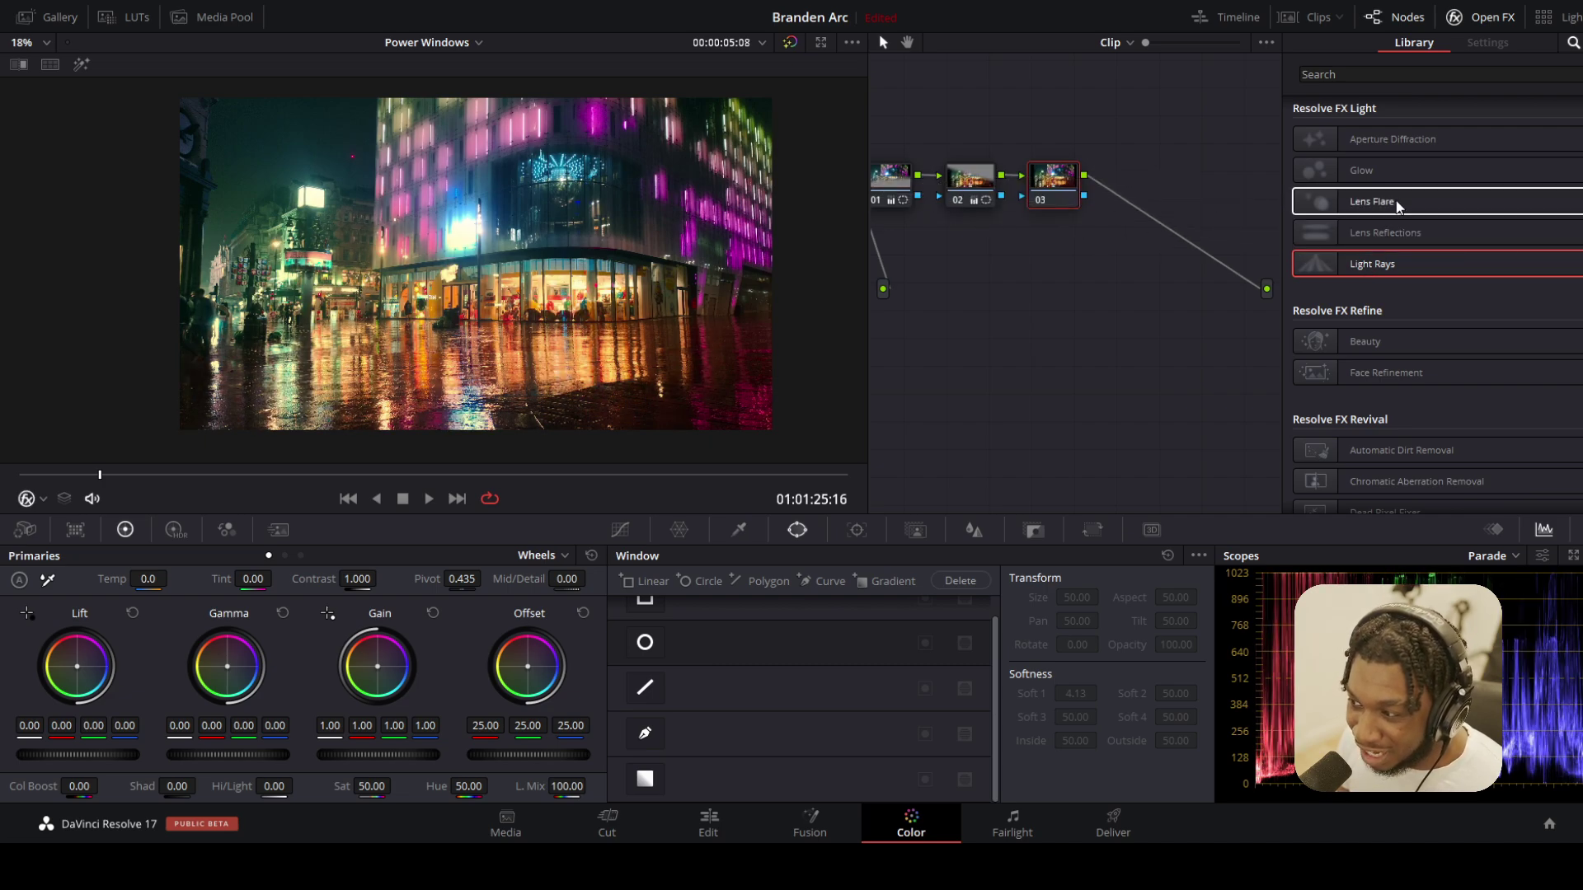
{"action": "left_click_drag", "start_coordinate": [1399, 207], "coordinate": [977, 189]}
{"action": "mouse_move", "coordinate": [1352, 171]}
{"action": "left_mouse_down"}
{"action": "mouse_move", "coordinate": [1016, 197]}
{"action": "mouse_move", "coordinate": [880, 179]}
{"action": "left_mouse_up"}
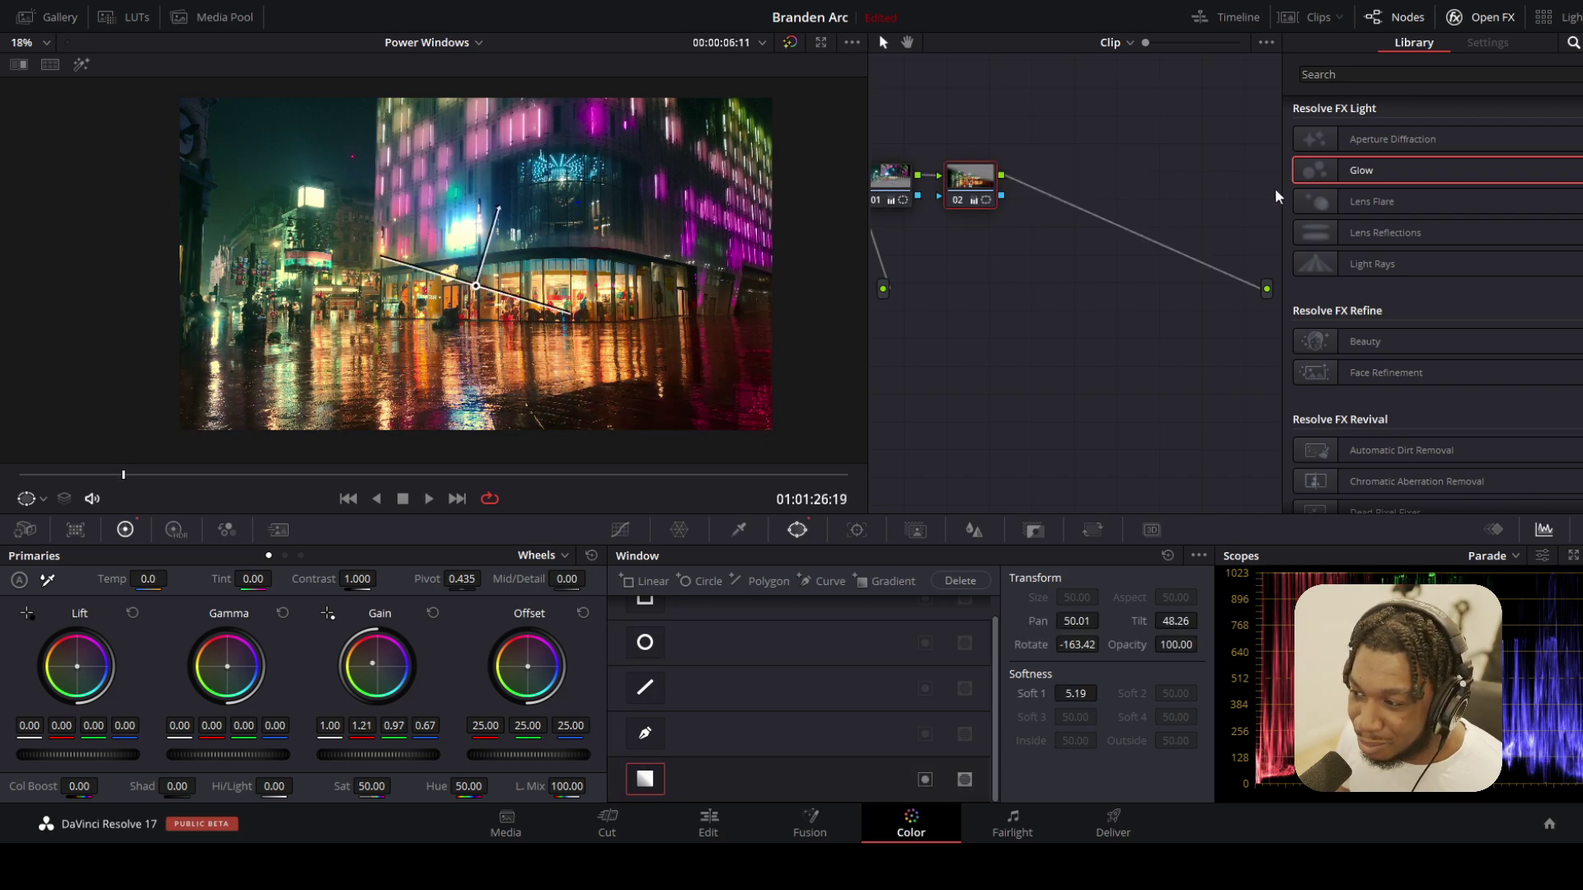
Search the effects library for "scan" and apply Scanlines to node 01 with line frequency 16.68 and line sharpness 1.321
{"action": "scroll", "coordinate": [1402, 195], "scroll_direction": "up", "scroll_amount": 10}
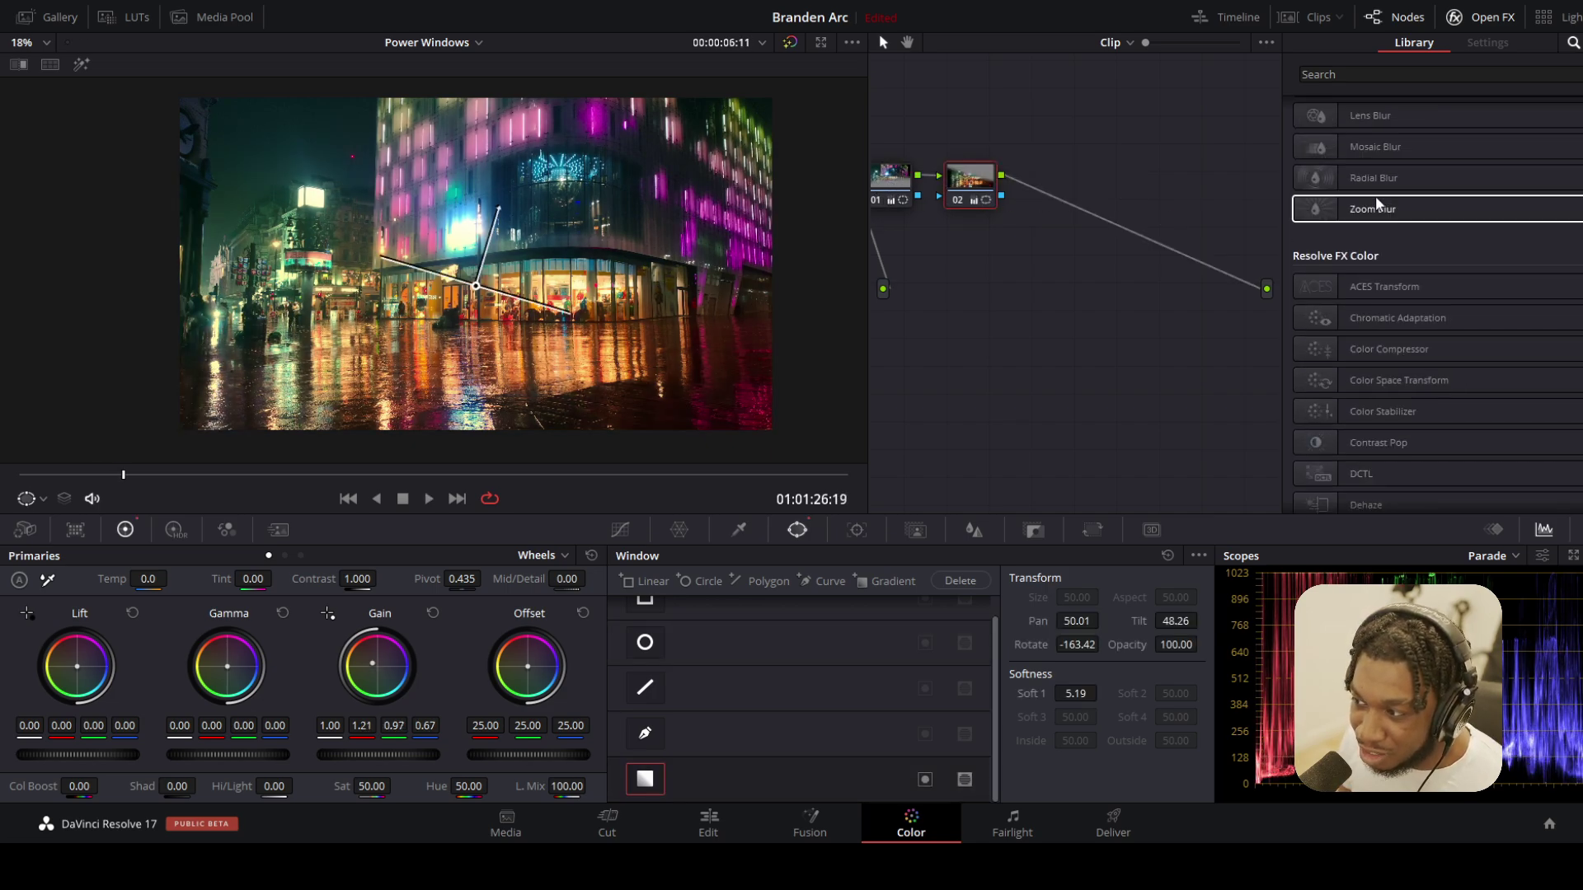
{"action": "scroll", "coordinate": [1375, 205], "scroll_direction": "up", "scroll_amount": 2}
{"action": "left_click", "coordinate": [1357, 72]}
{"action": "type", "text": "scan"}
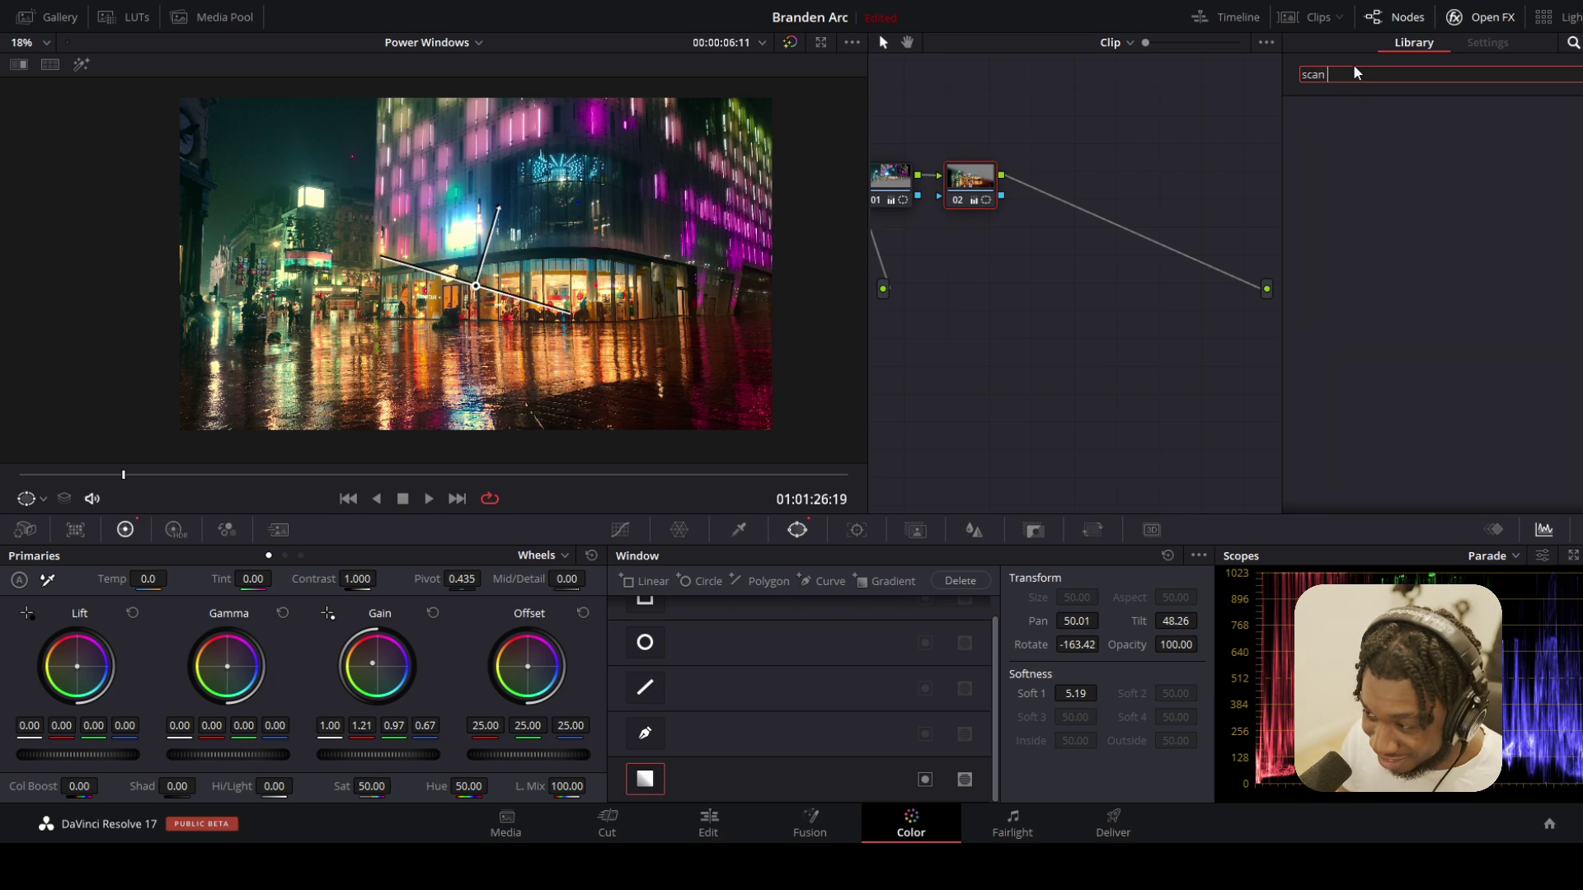
{"action": "left_click_drag", "start_coordinate": [1368, 141], "coordinate": [897, 192]}
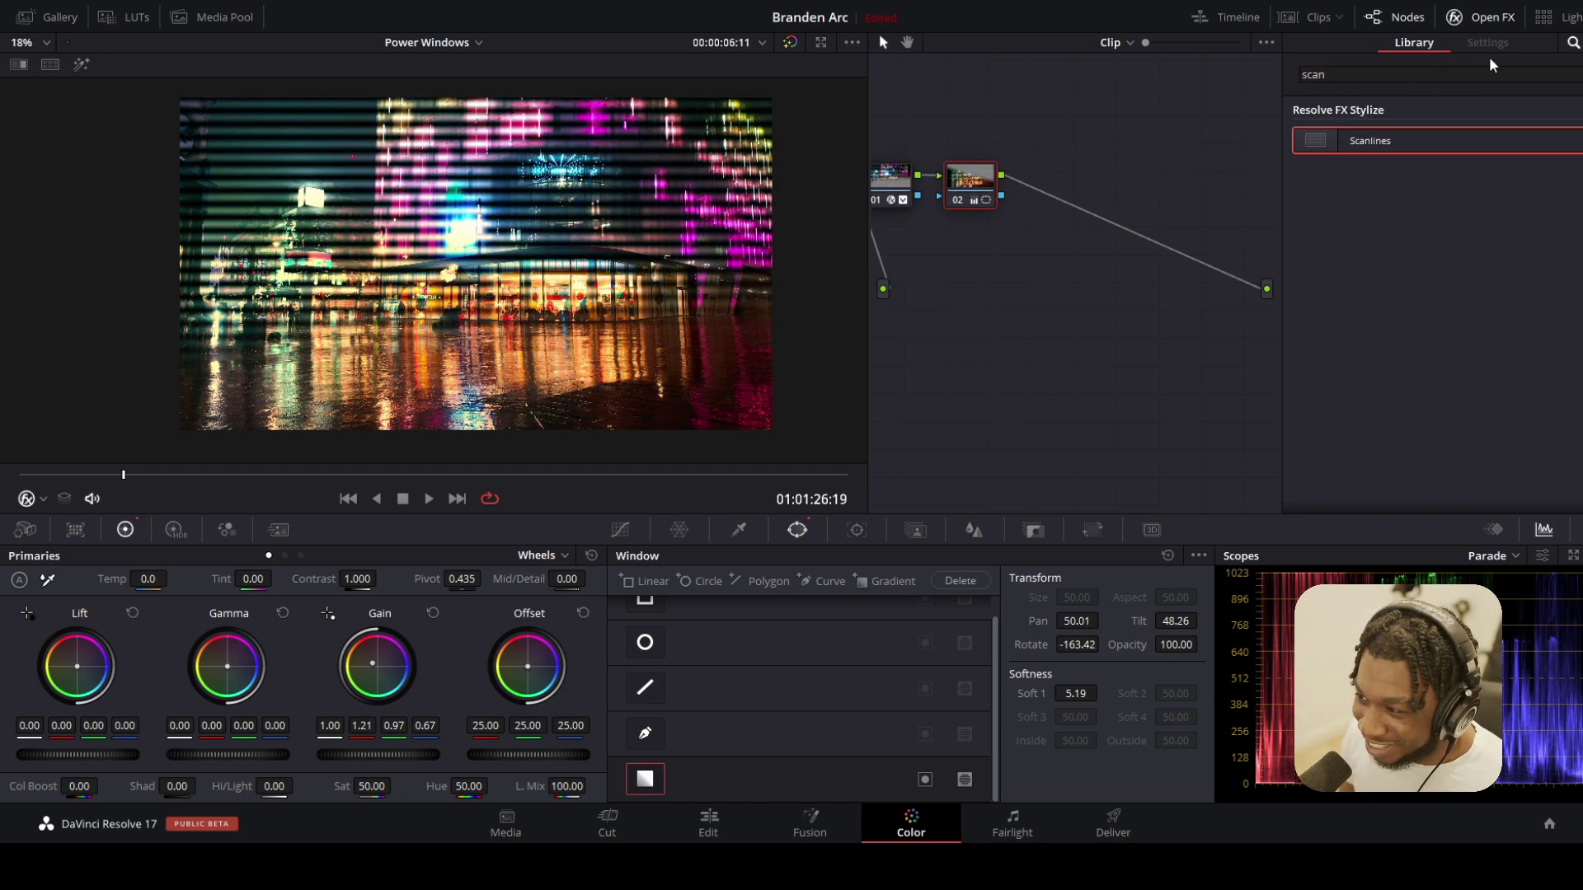
{"action": "left_click", "coordinate": [1578, 74]}
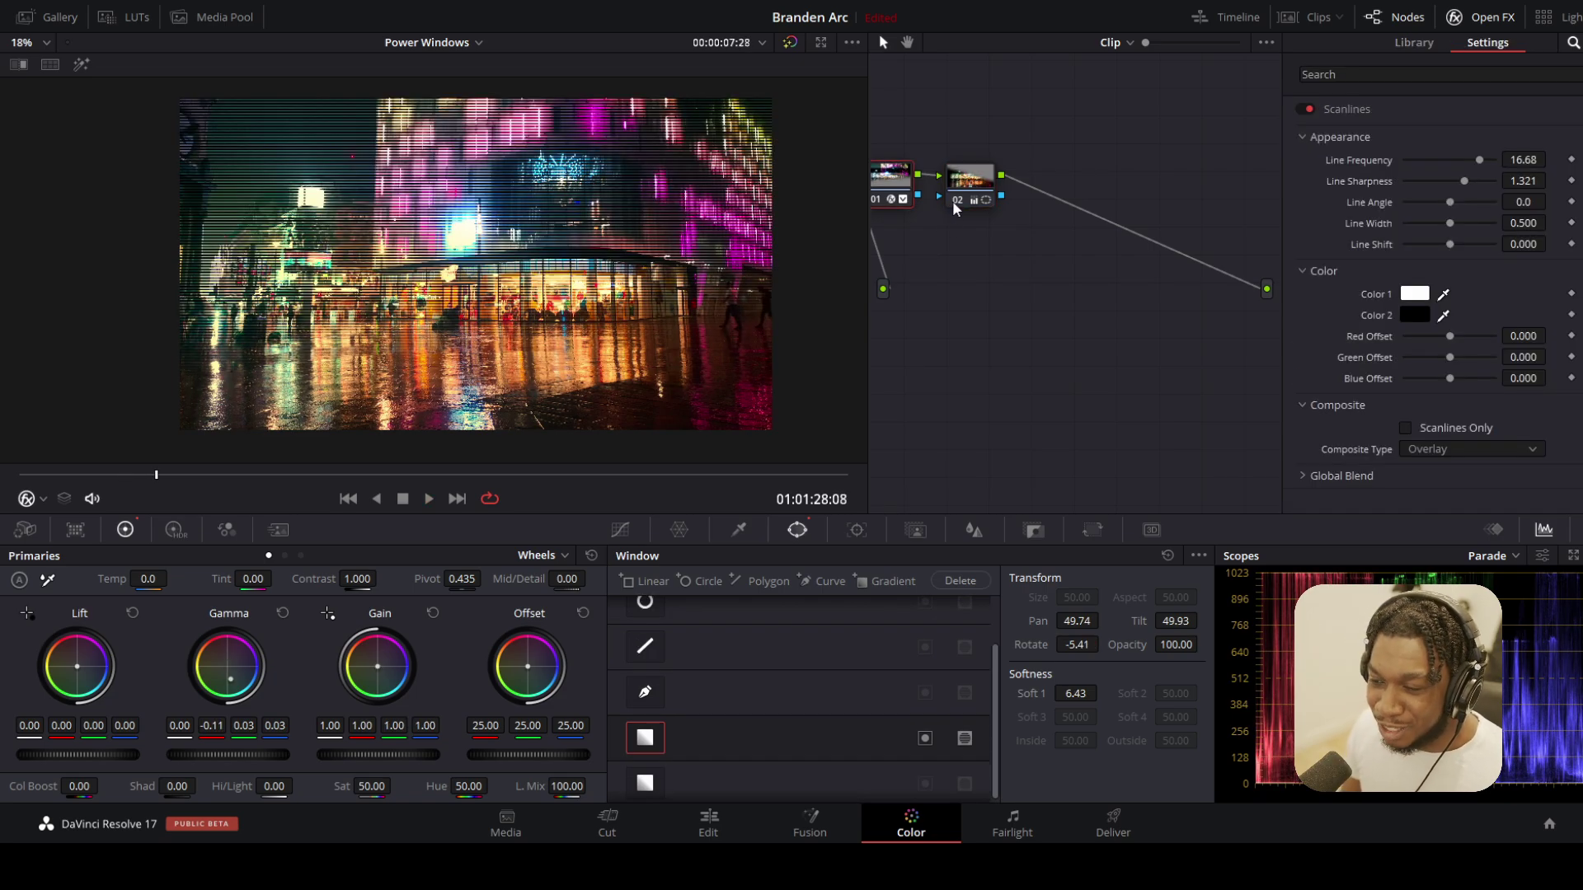
Delete the night street clip's graded nodes, leaving a single empty node 01
{"action": "key", "text": "alt+s"}
{"action": "left_click_drag", "start_coordinate": [1022, 138], "coordinate": [871, 251]}
{"action": "key", "text": "Delete"}
{"action": "key", "text": "alt+s"}
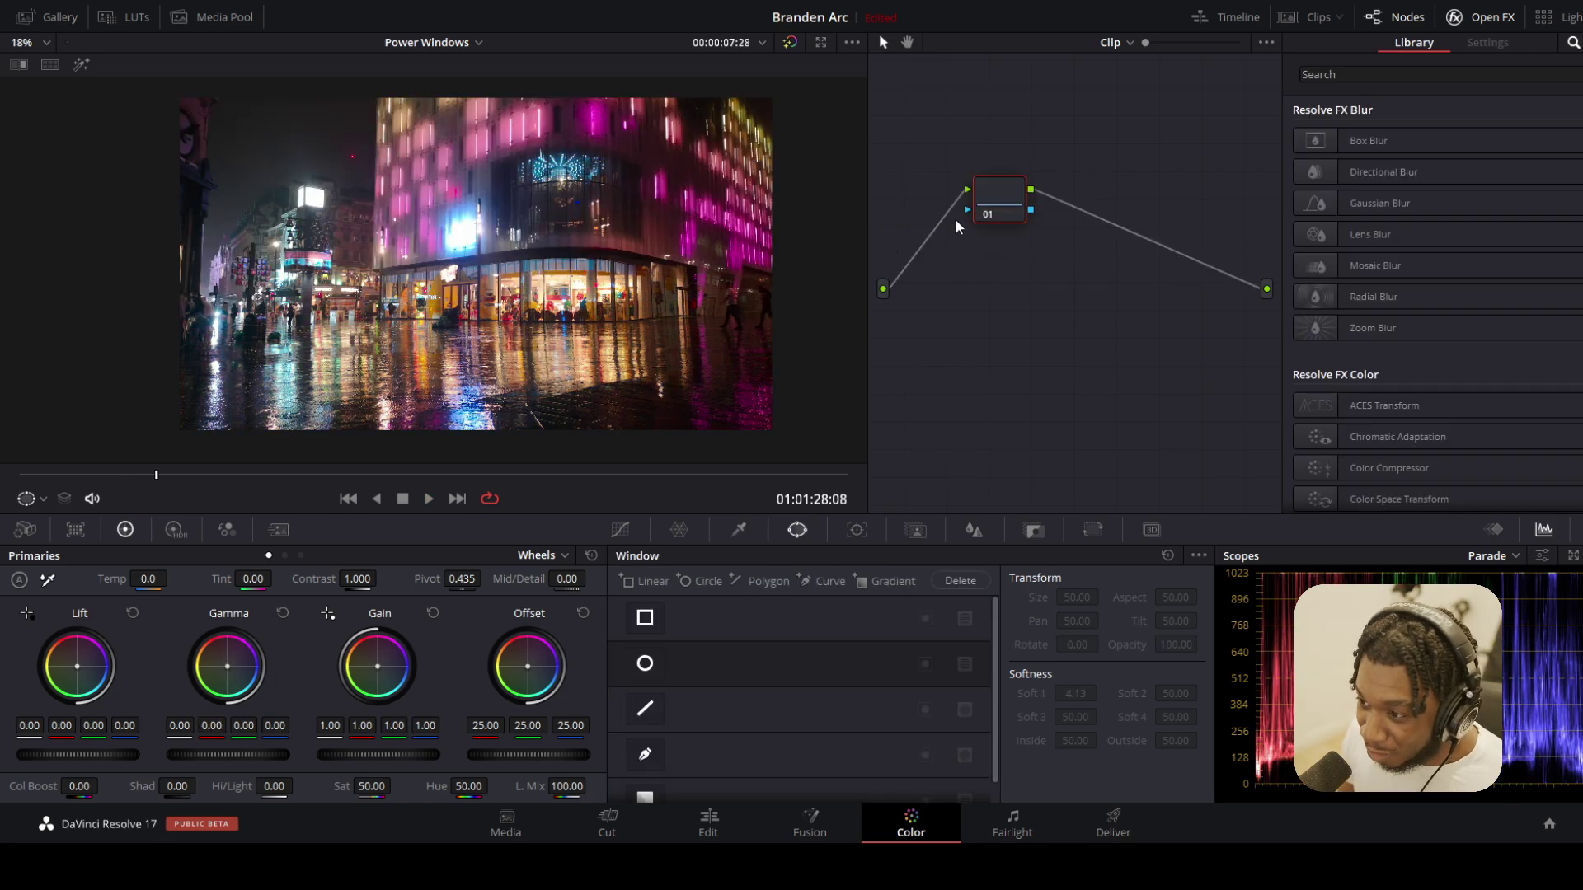